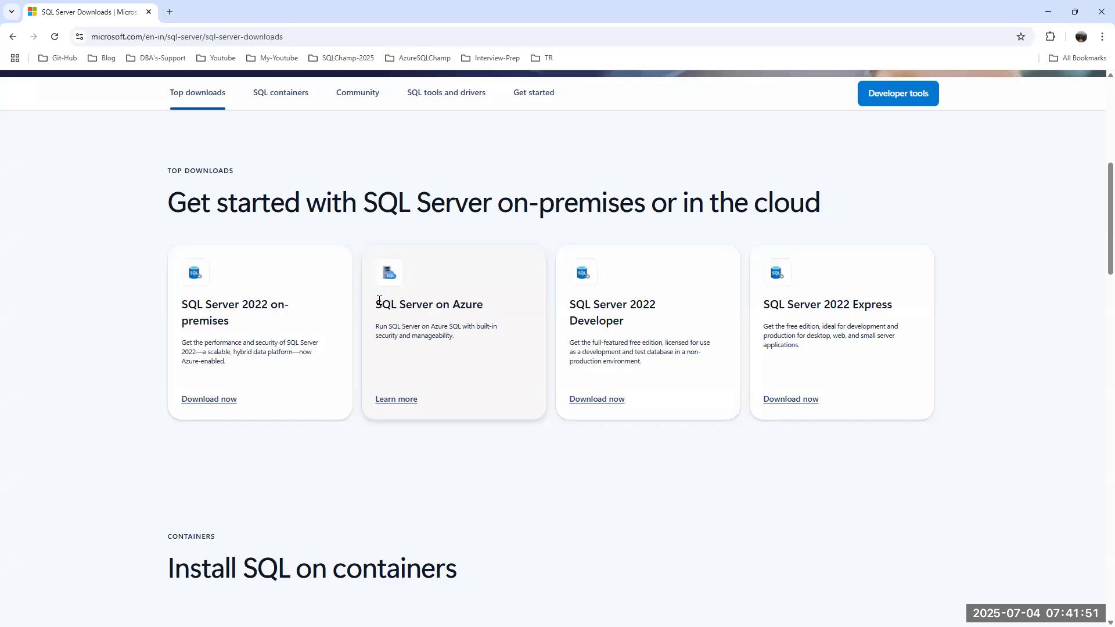
Advance the slideshow, then in a new Chrome tab search Google for 'sql server 2005 installation step by step'.
click(1048, 12)
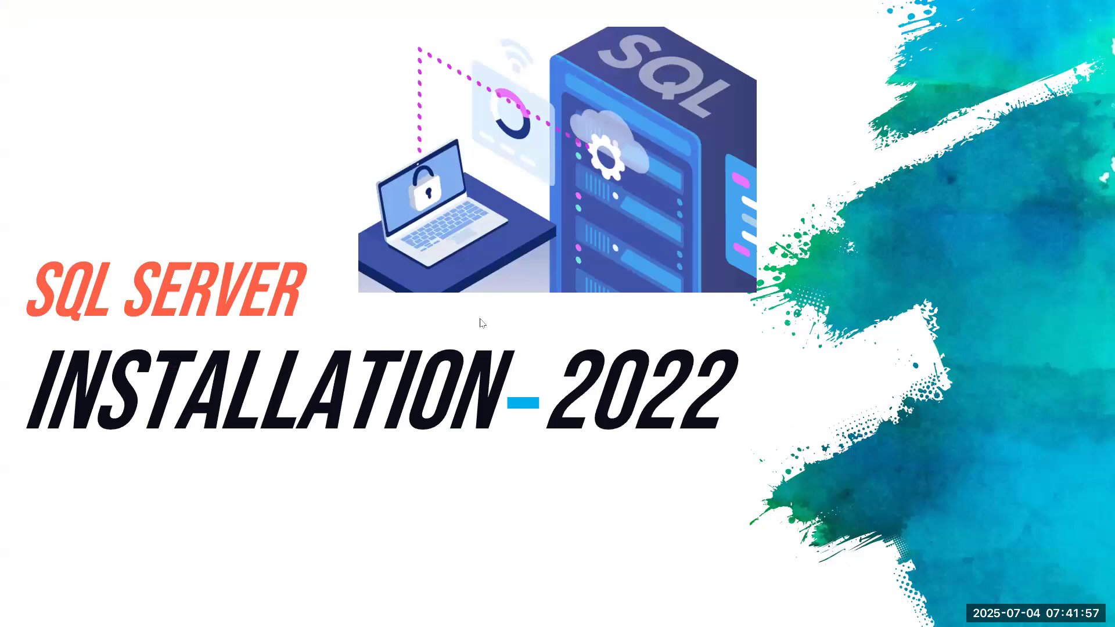
click(536, 248)
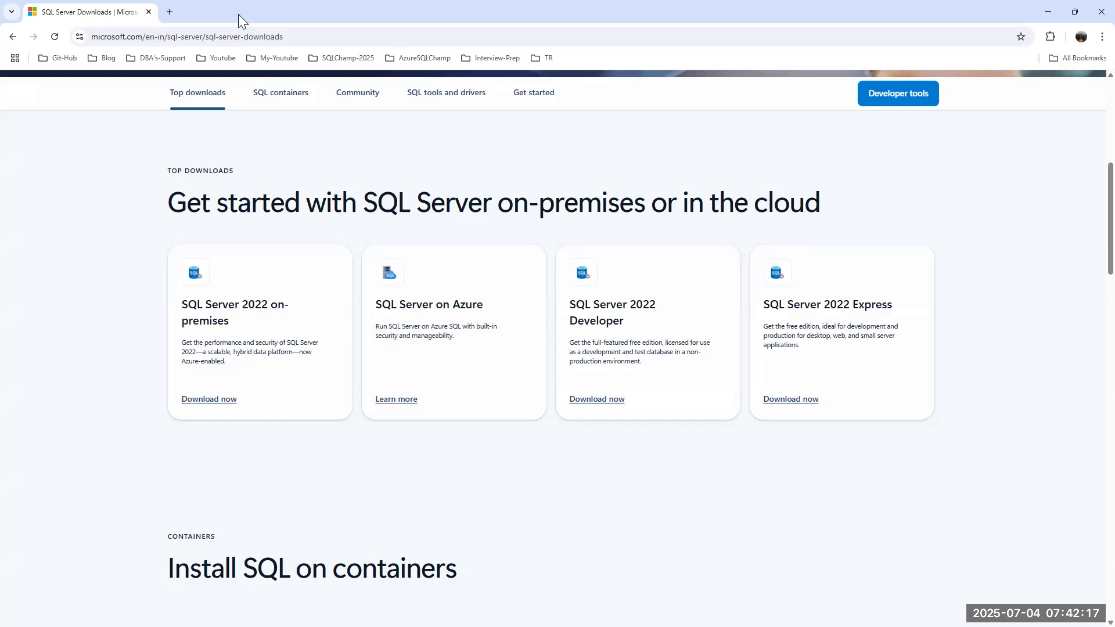
click(169, 12)
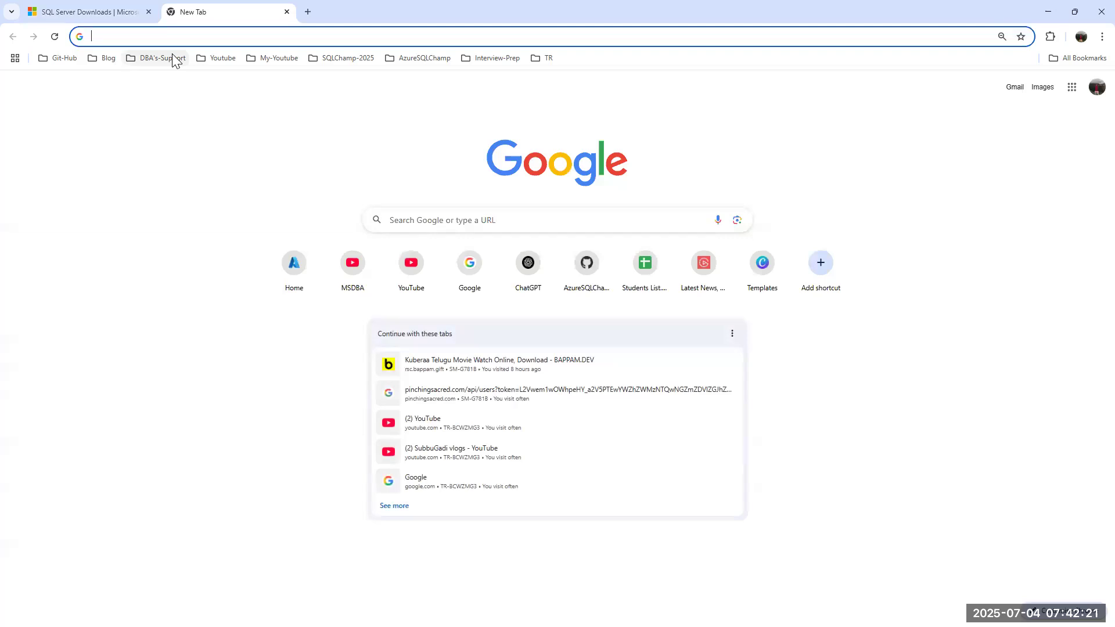
text(sql se)
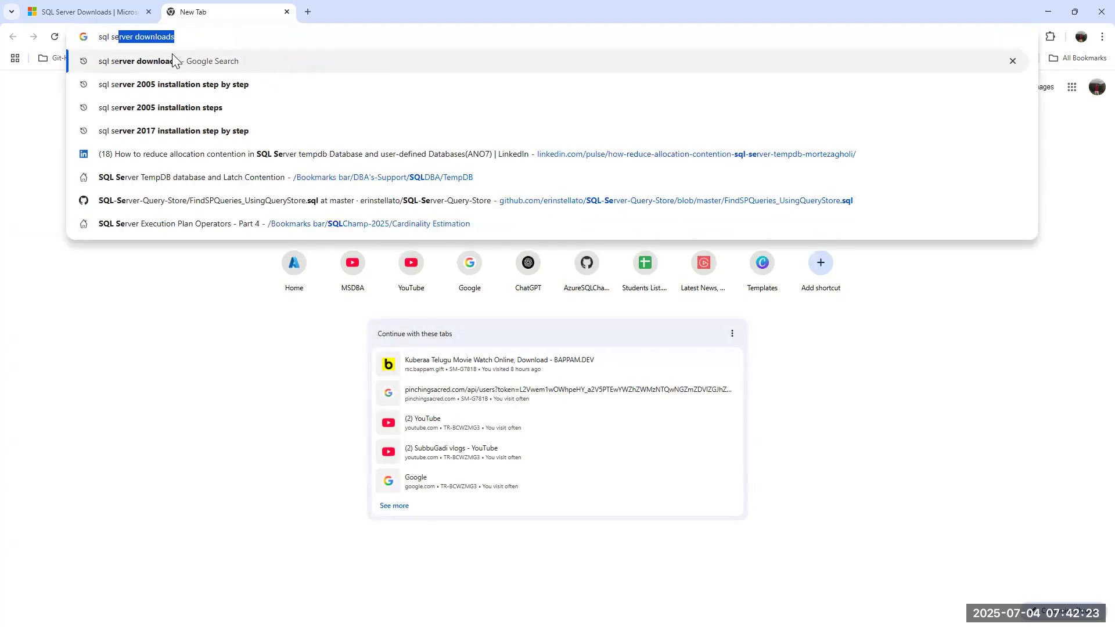
text(rver 20)
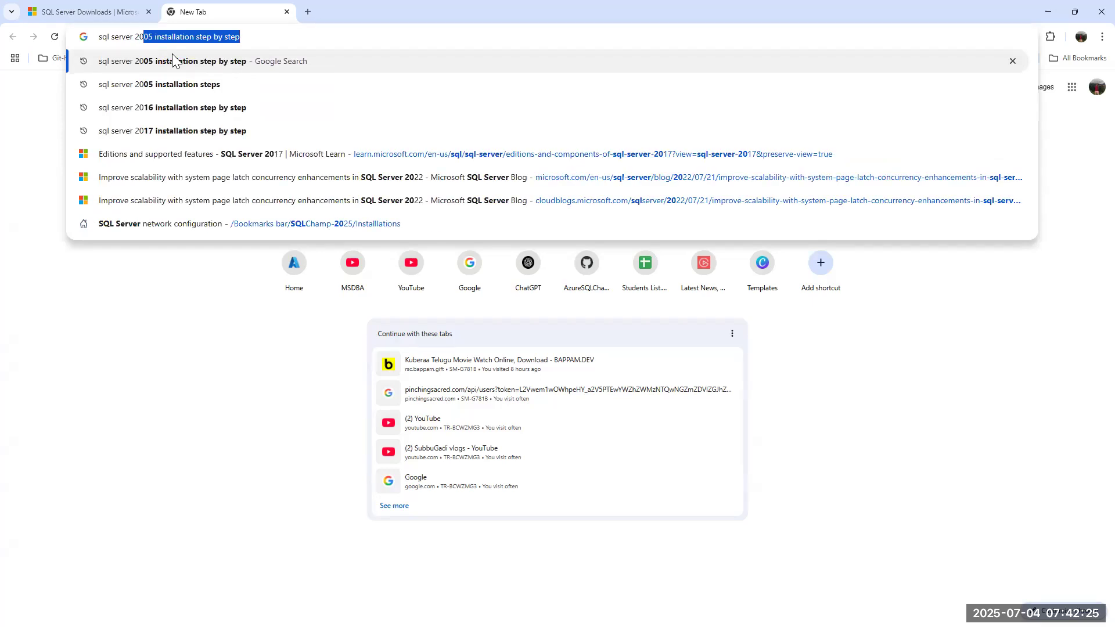
click(260, 36)
key(Return)
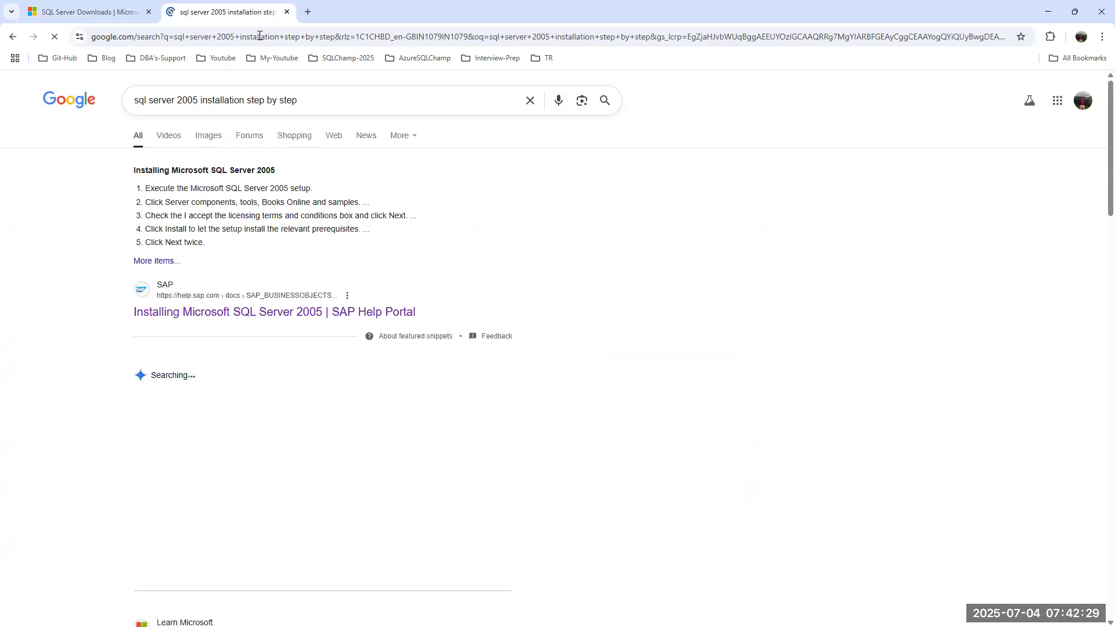
scroll(320, 268, down, 2)
scroll(320, 268, down, 3)
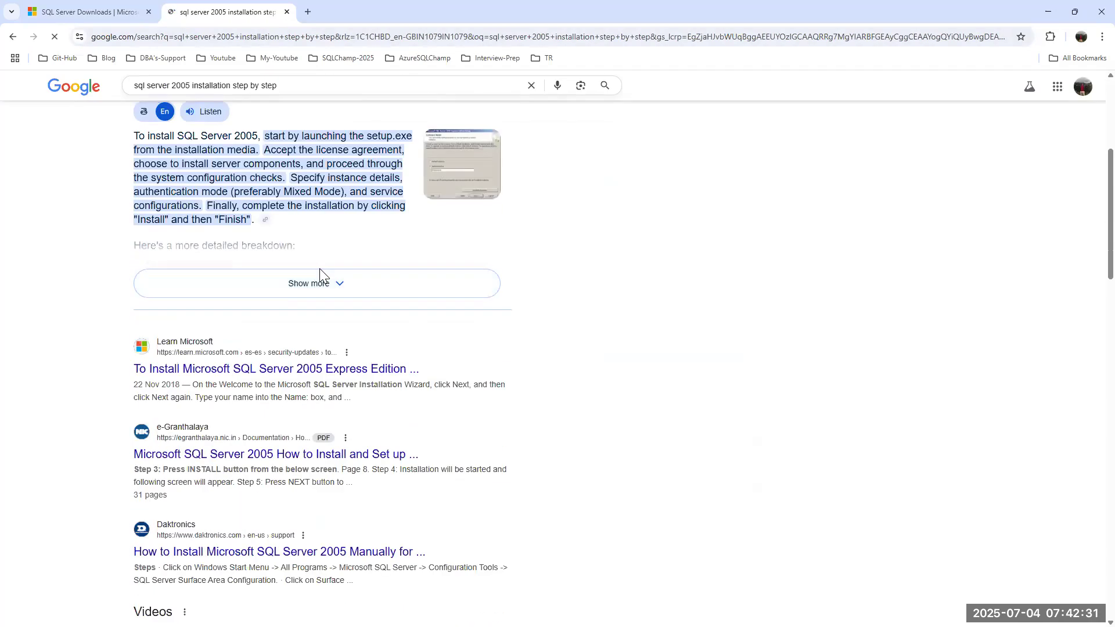
scroll(320, 273, down, 2)
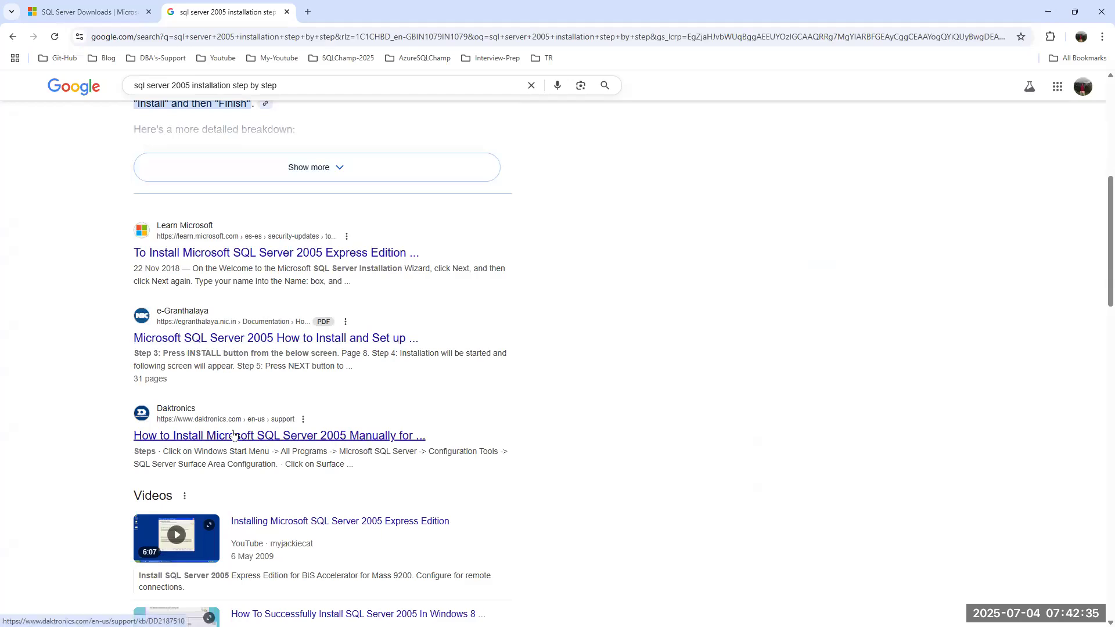
scroll(230, 436, down, 9)
click(245, 349)
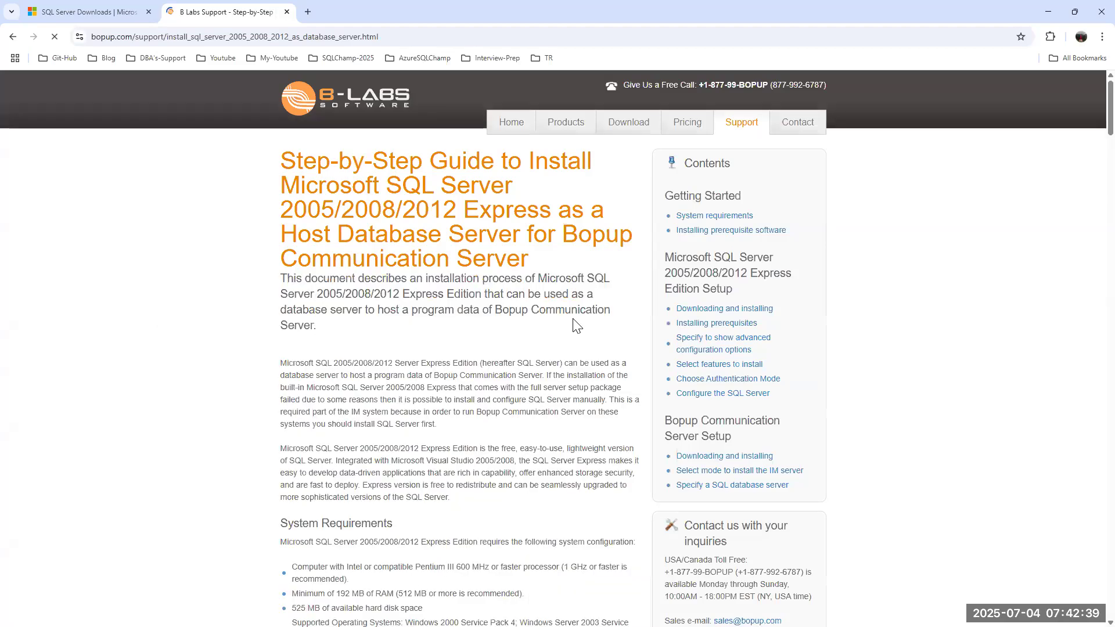
scroll(535, 327, down, 14)
scroll(535, 327, down, 19)
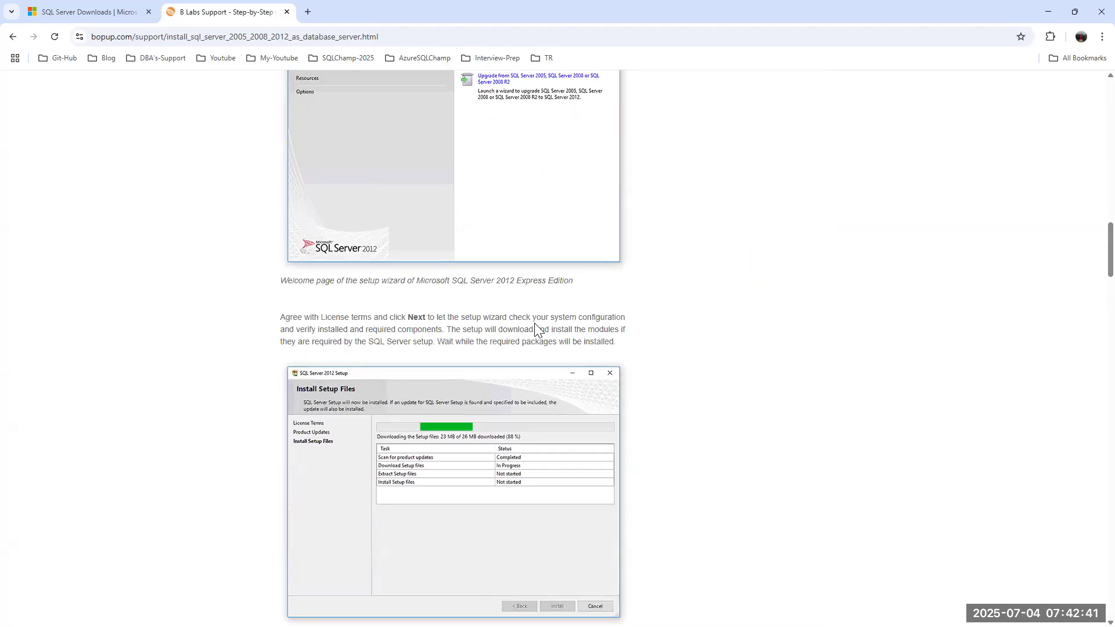
click(13, 36)
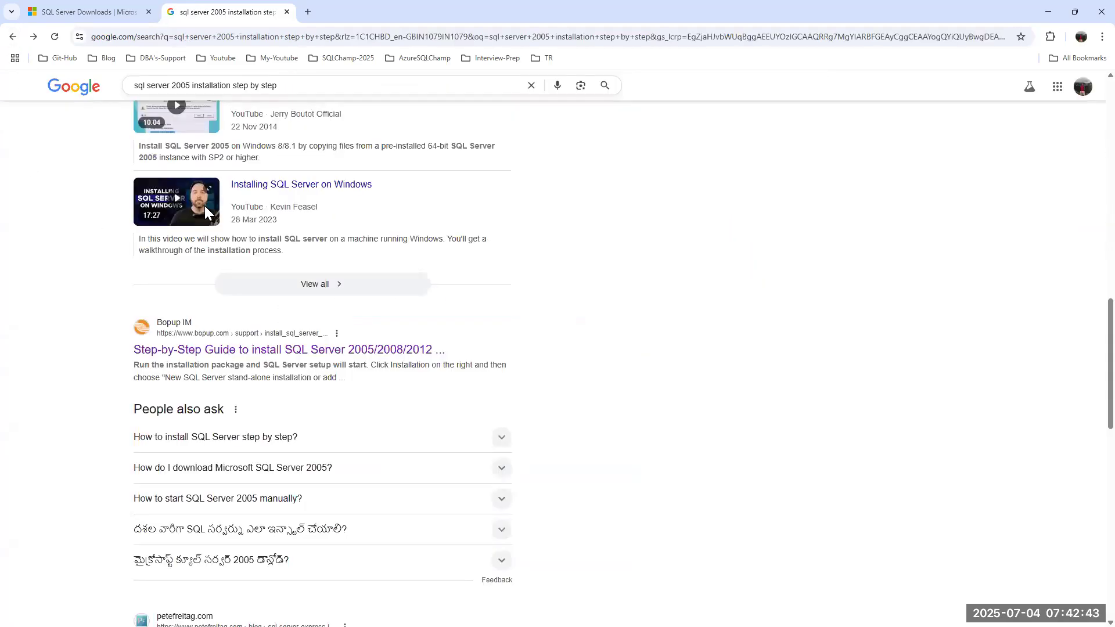
scroll(253, 319, down, 5)
click(268, 354)
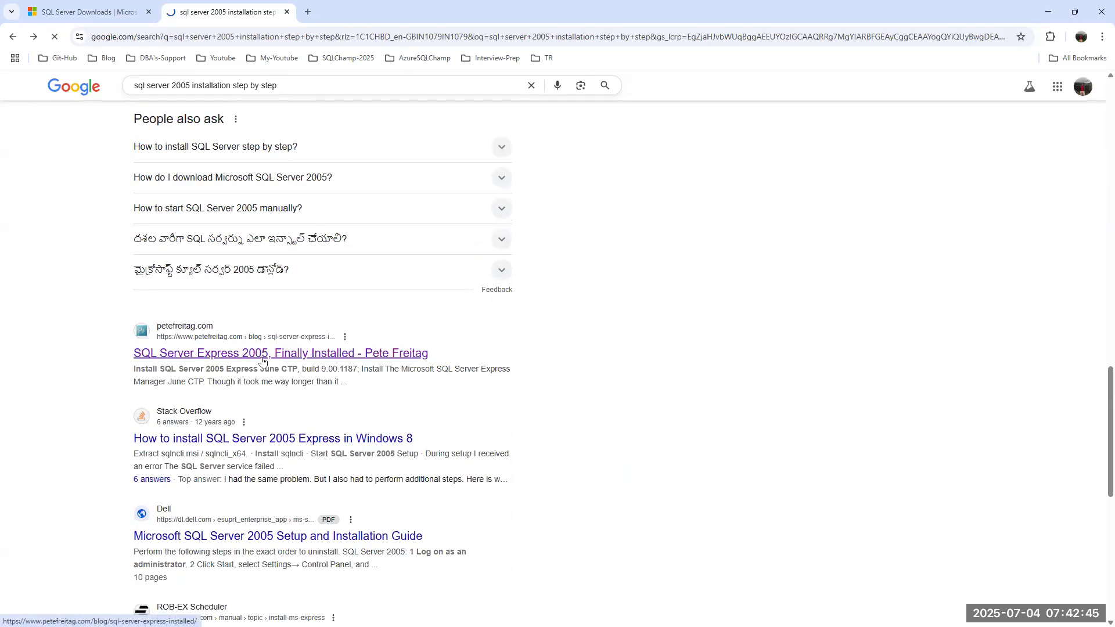
scroll(597, 361, down, 12)
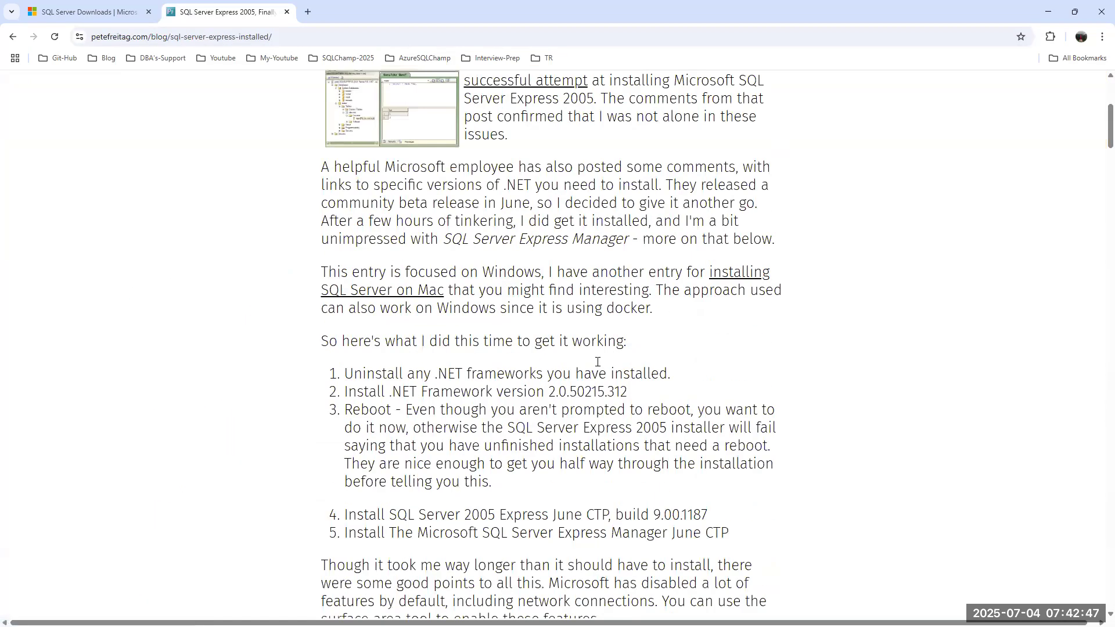
scroll(597, 361, down, 20)
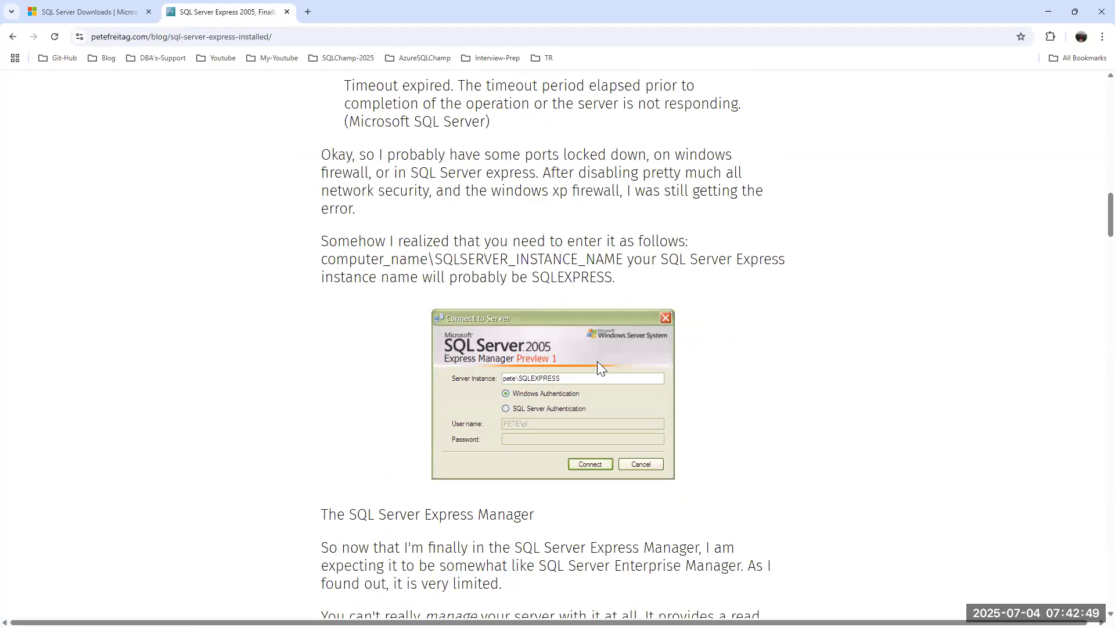
scroll(599, 368, down, 9)
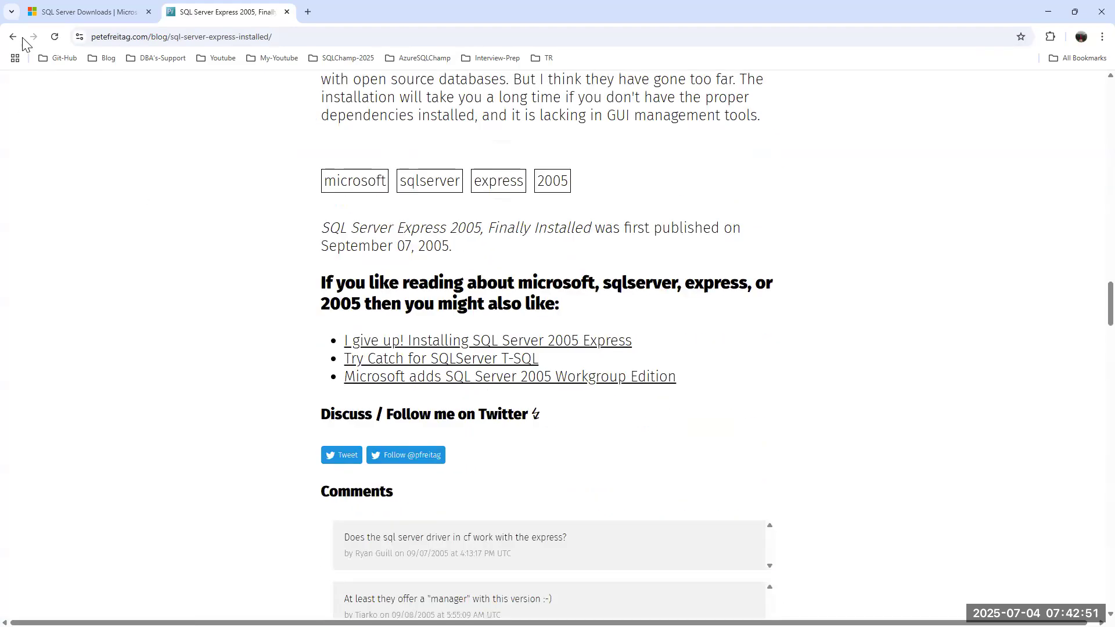
click(13, 37)
scroll(306, 342, down, 4)
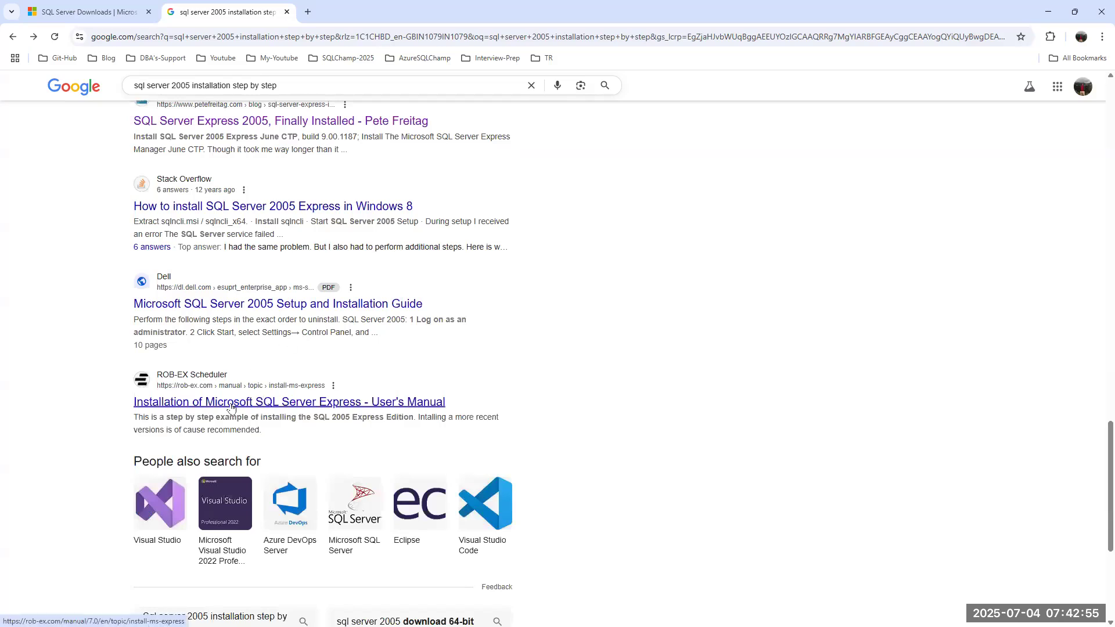
scroll(230, 408, up, 15)
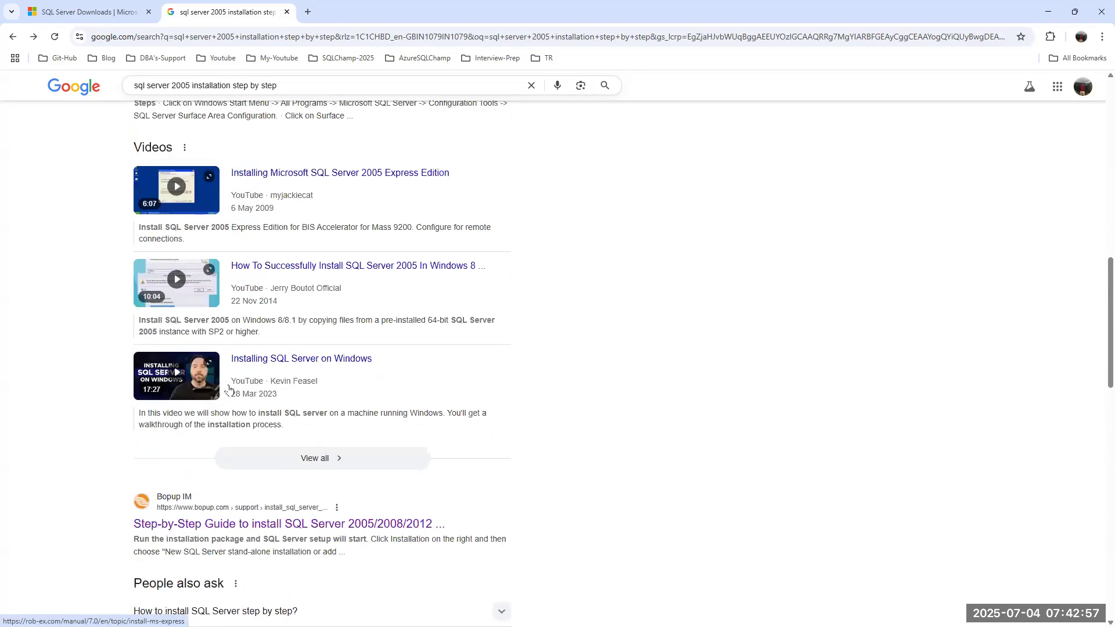
scroll(230, 390, up, 2)
click(218, 378)
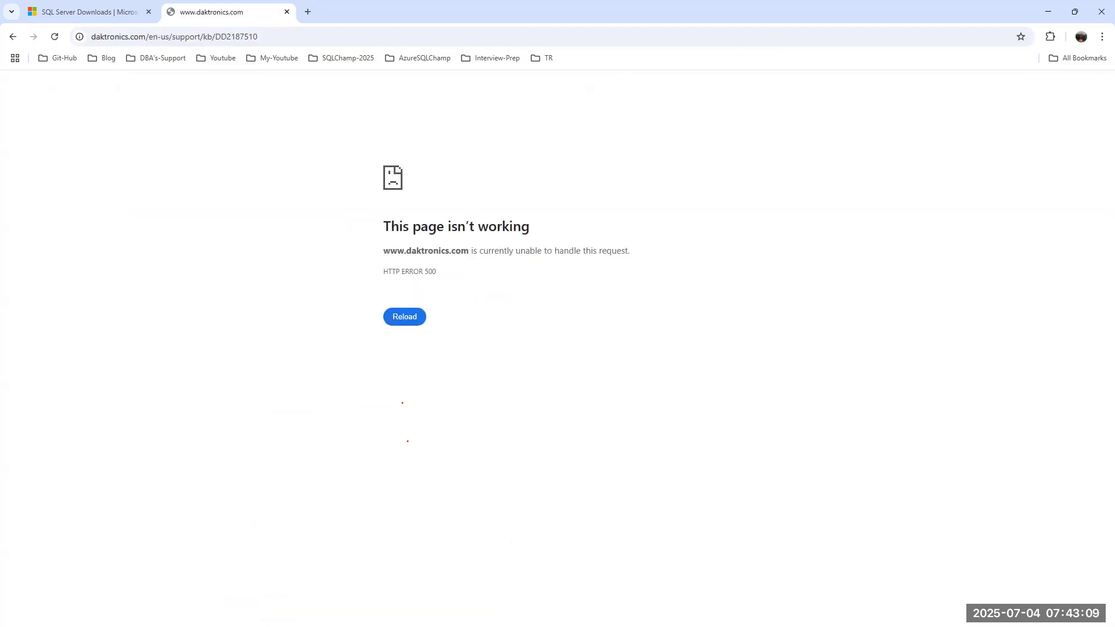
click(13, 37)
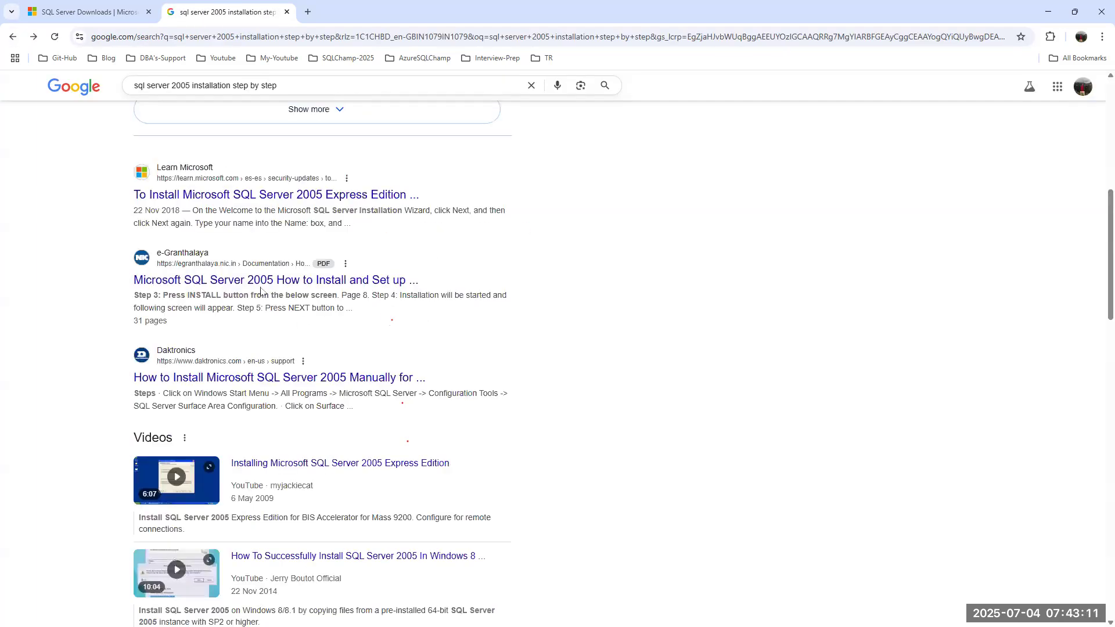
Open the e-Granthalaya 'How to Install SQL Server 2005 Manually' PDF and scroll into it.
click(212, 283)
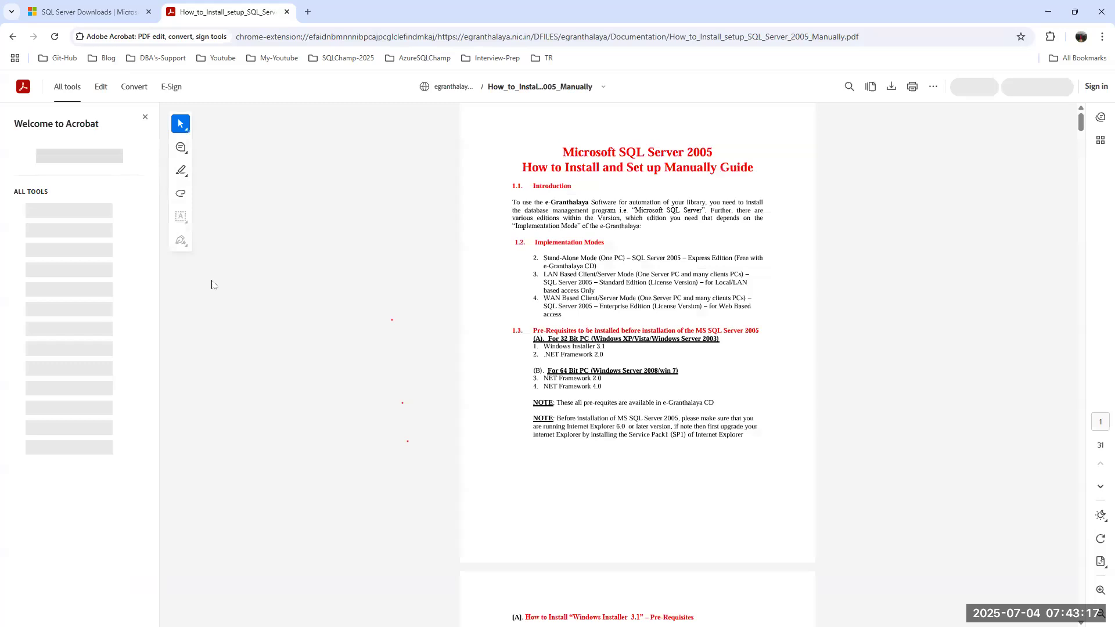
scroll(698, 380, down, 7)
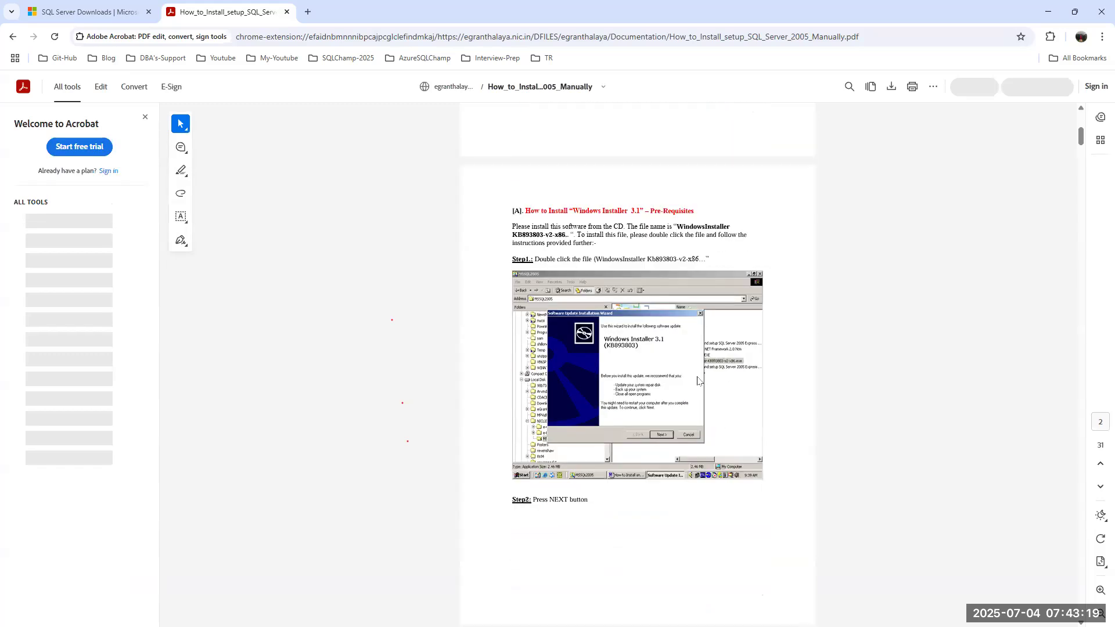
scroll(699, 380, down, 5)
scroll(698, 380, down, 5)
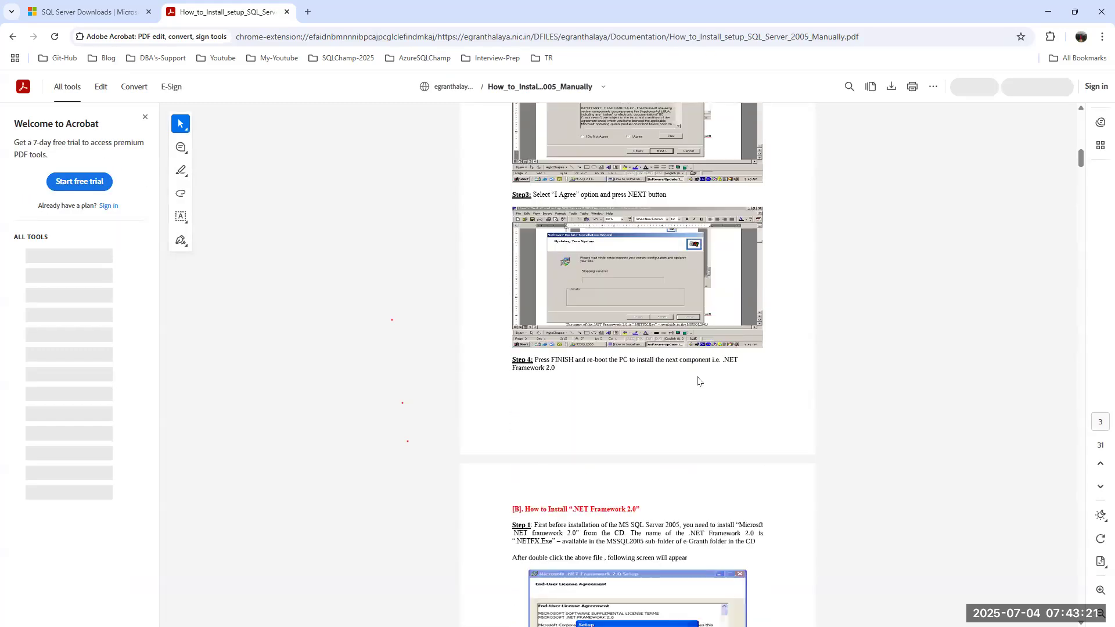
scroll(698, 380, down, 5)
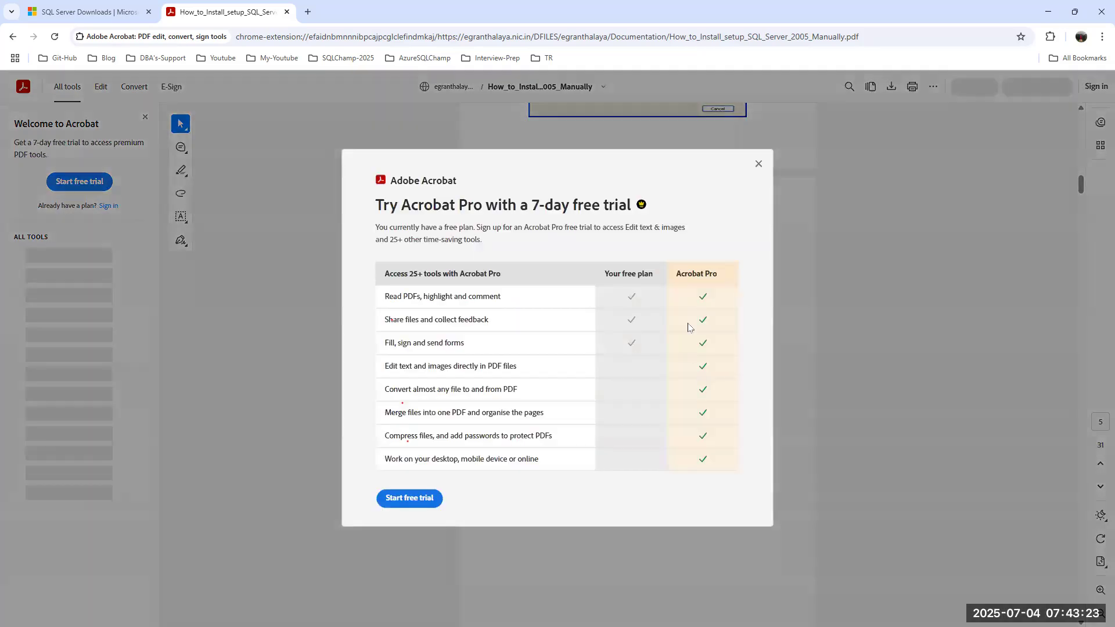
Dismiss the 'Try Acrobat Pro' offer and scroll the illustrated install steps down to Step 10.
click(757, 167)
scroll(682, 354, down, 10)
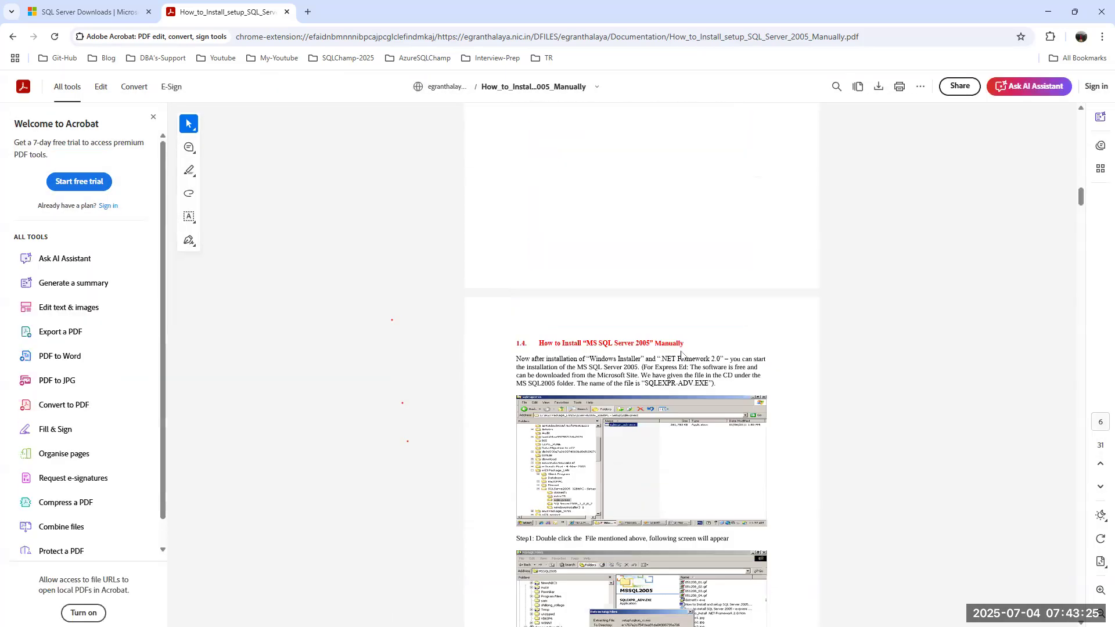
scroll(682, 356, down, 10)
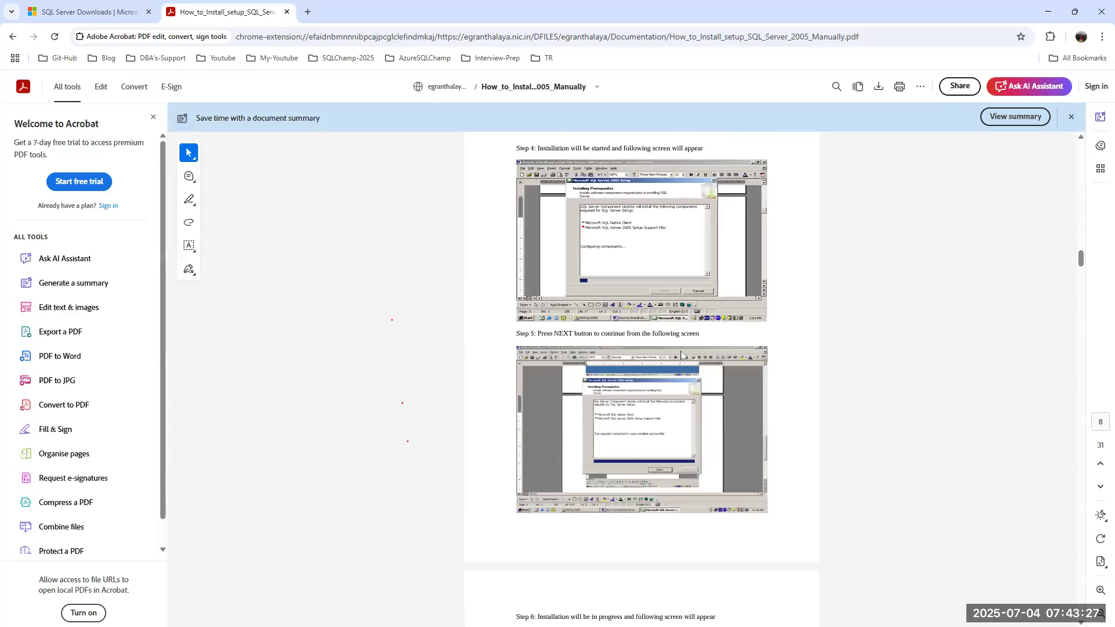
scroll(682, 356, down, 7)
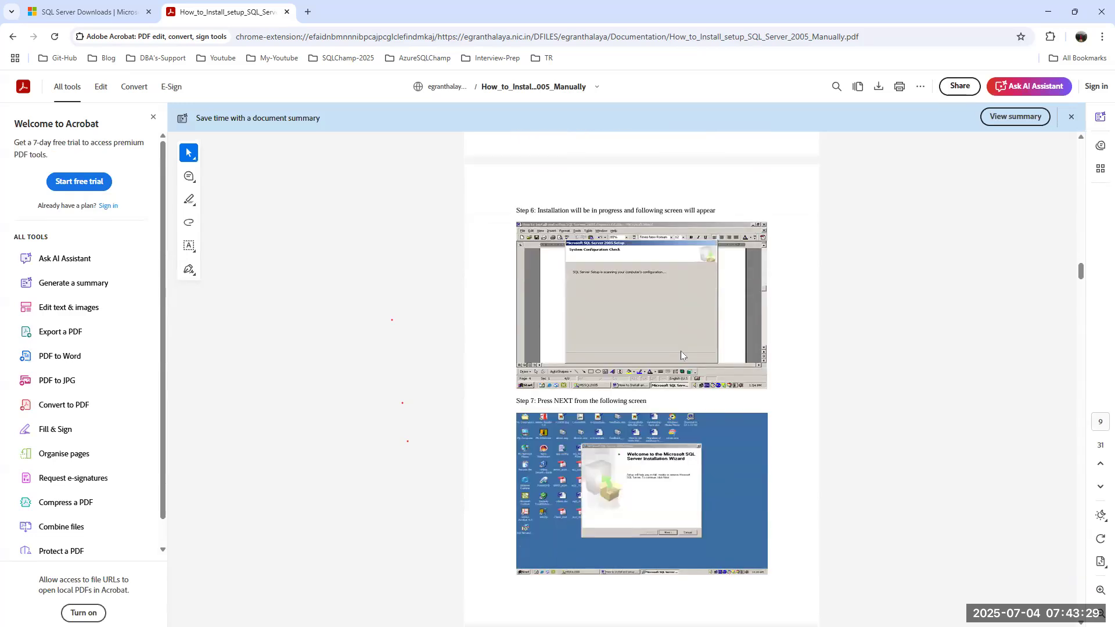
scroll(681, 352, down, 6)
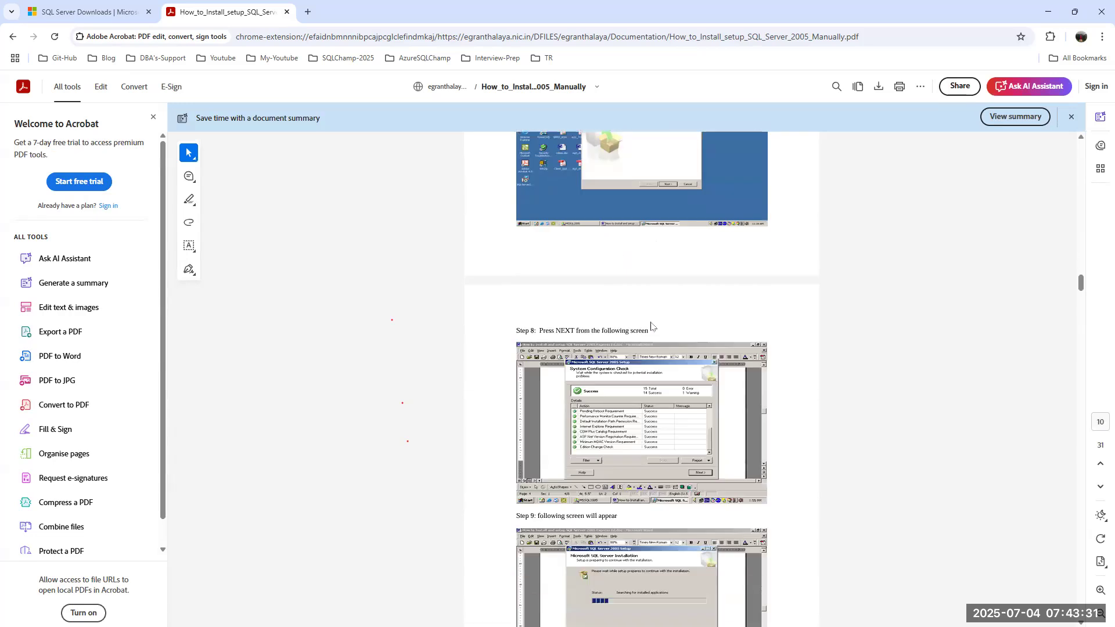
scroll(650, 325, down, 6)
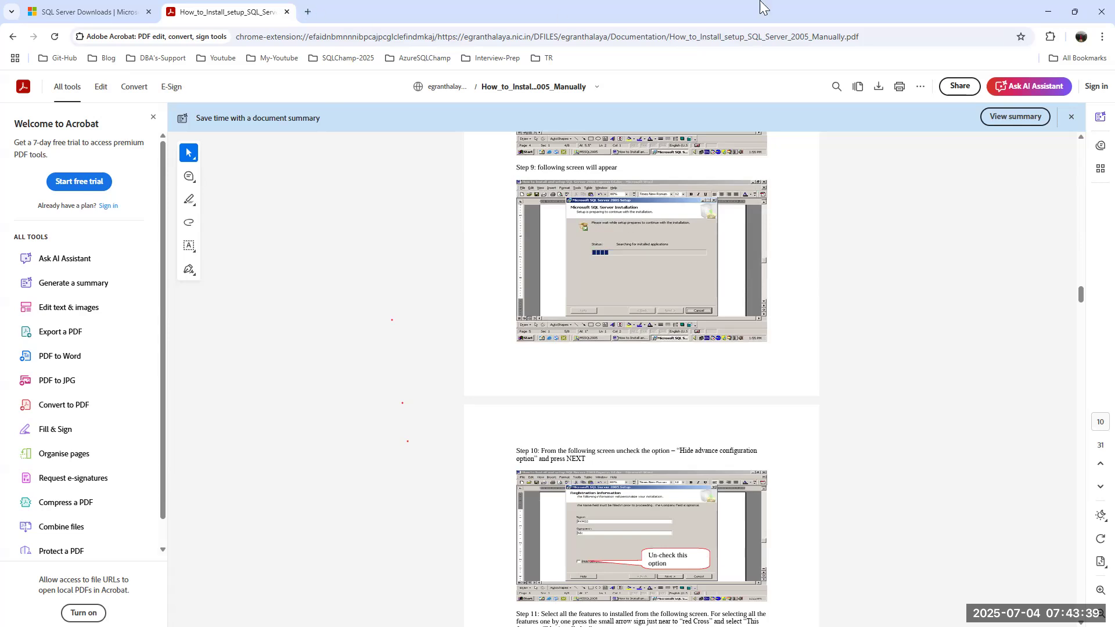
Mount the ISO in D:\AzureSQLChamp\SQLServer-Champ\Subbu#Final#Content\BinaryFiles\SQL Server 2005 as drive E:.
click(1044, 12)
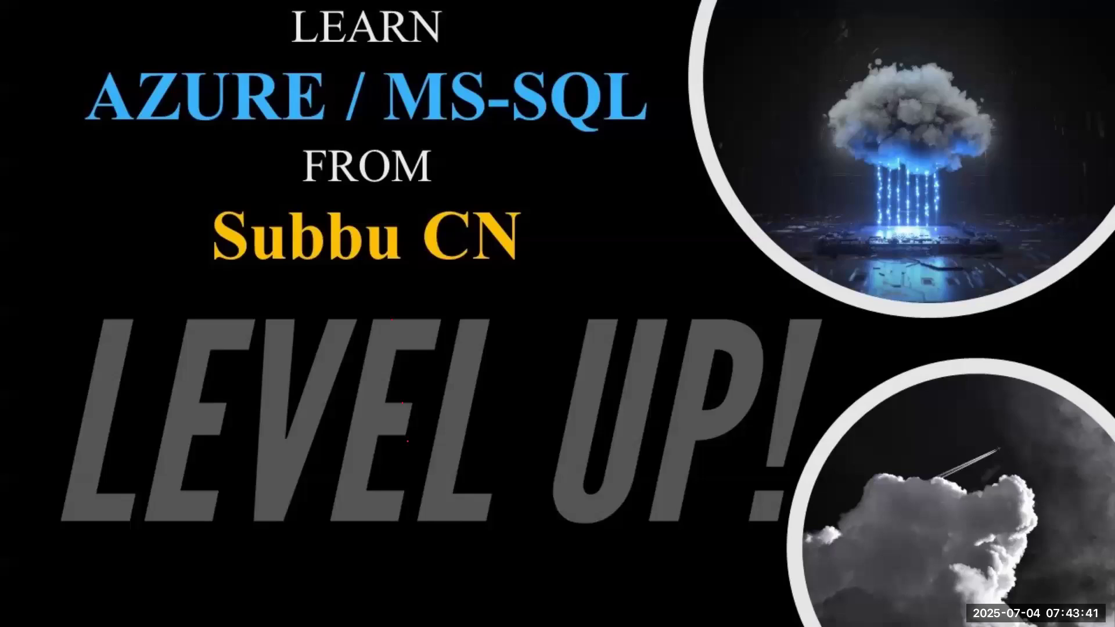
key(super+e)
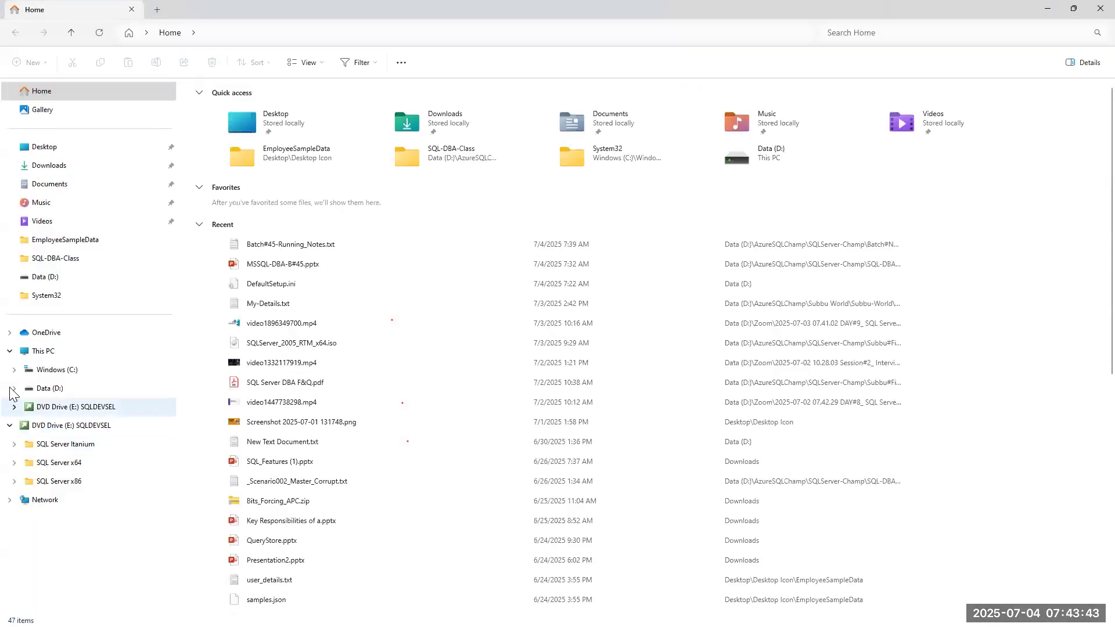
click(43, 352)
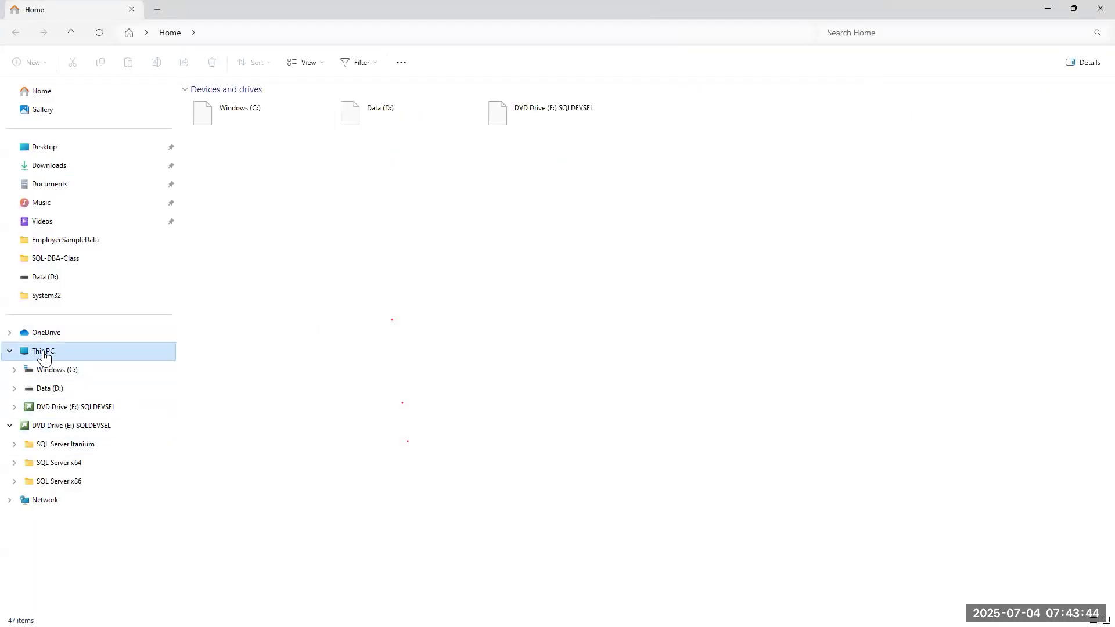
double_click(411, 114)
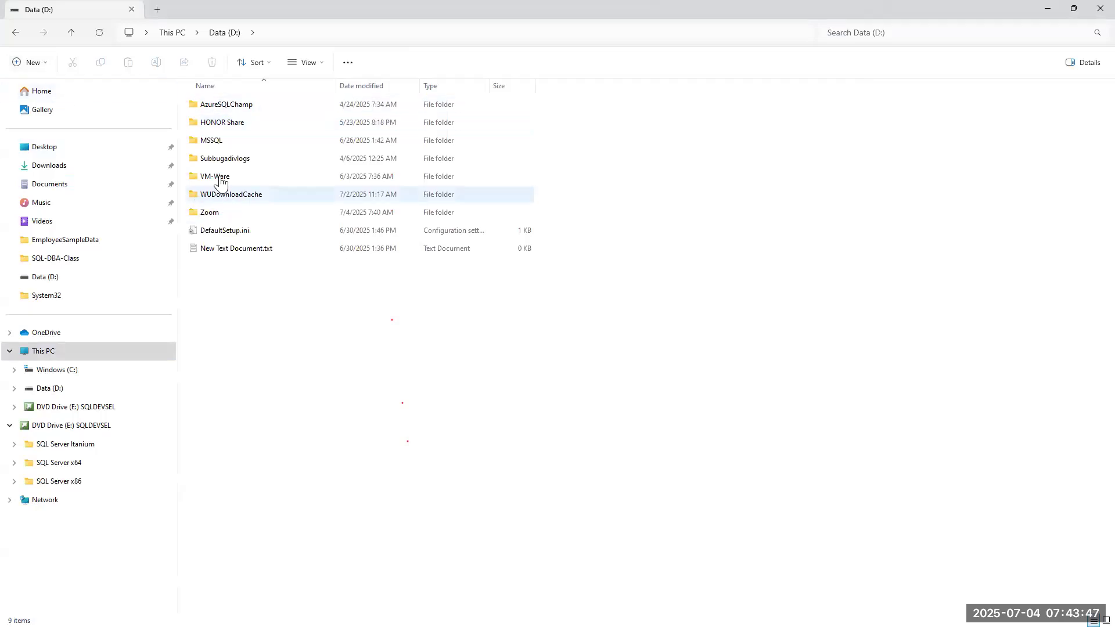
double_click(217, 108)
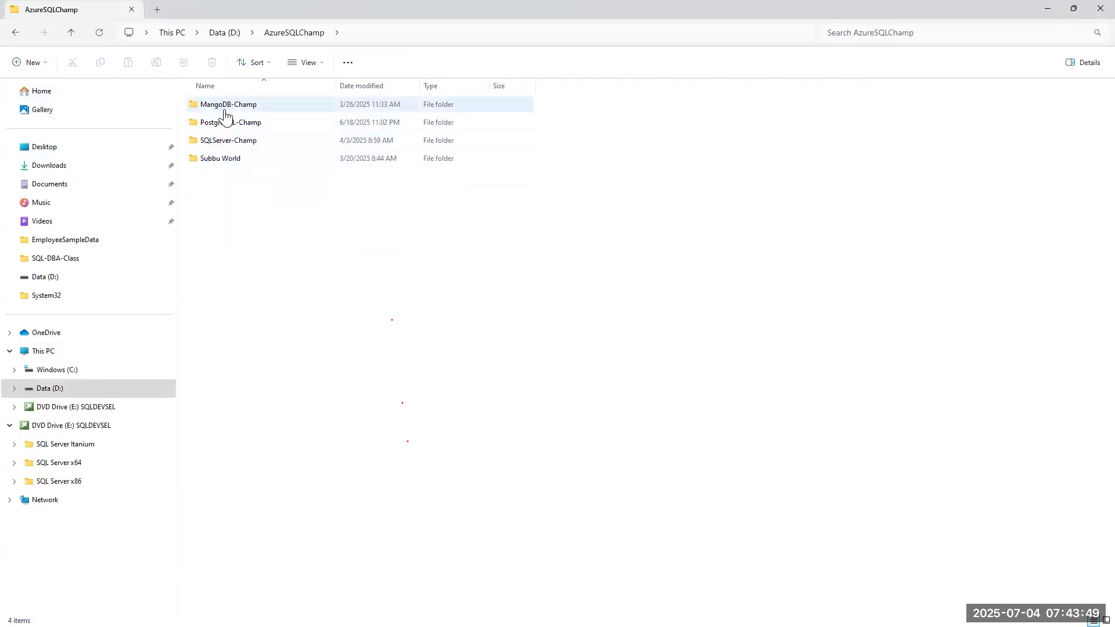
double_click(222, 143)
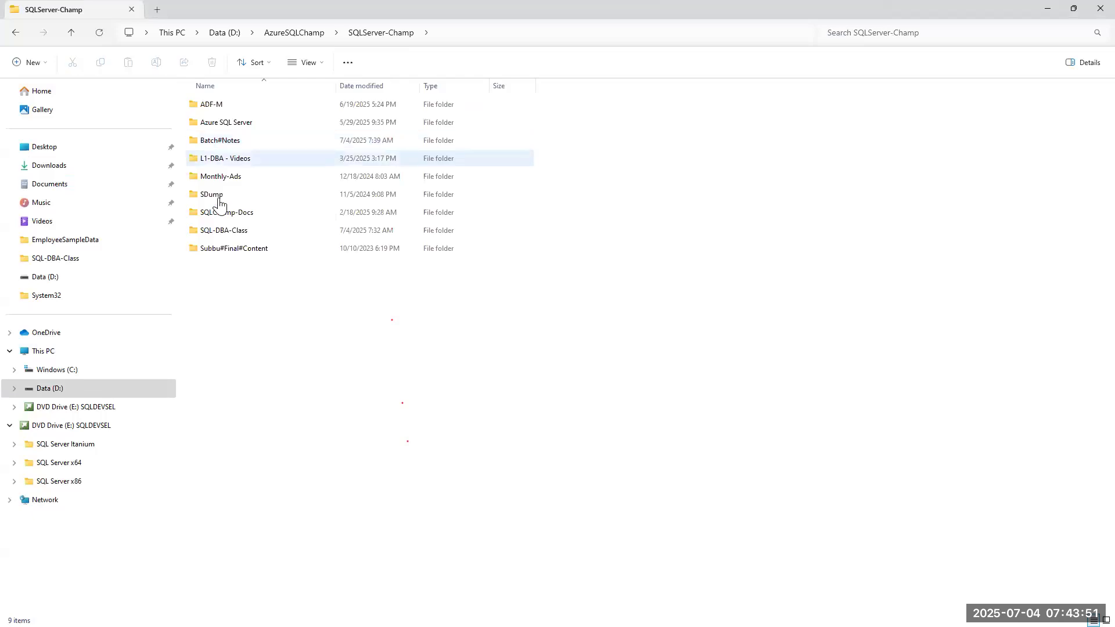
double_click(223, 249)
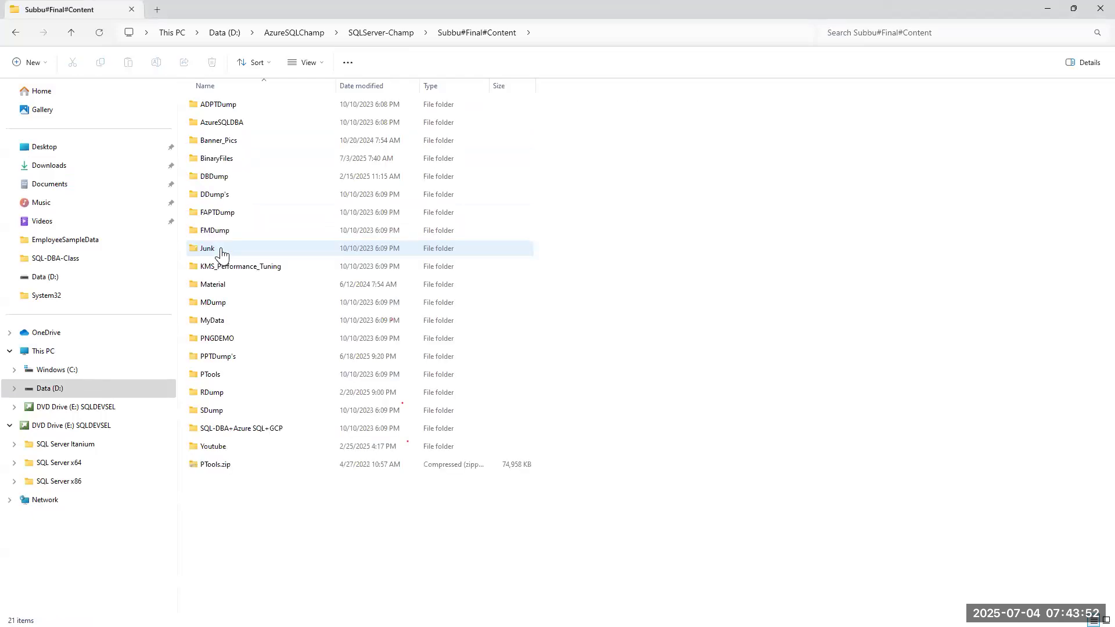
double_click(219, 159)
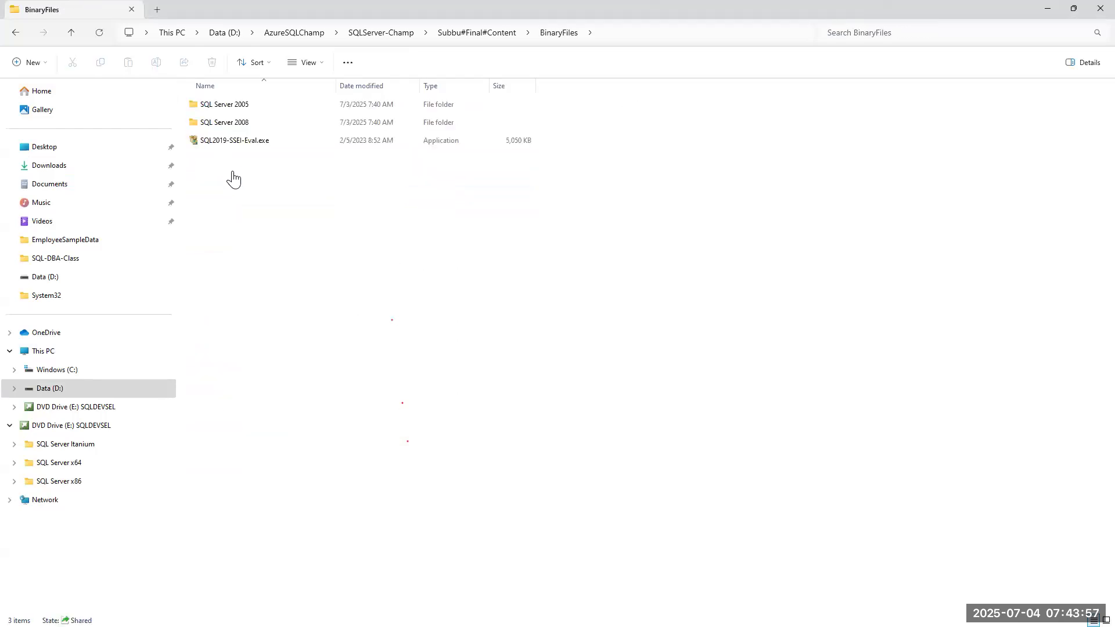
double_click(221, 110)
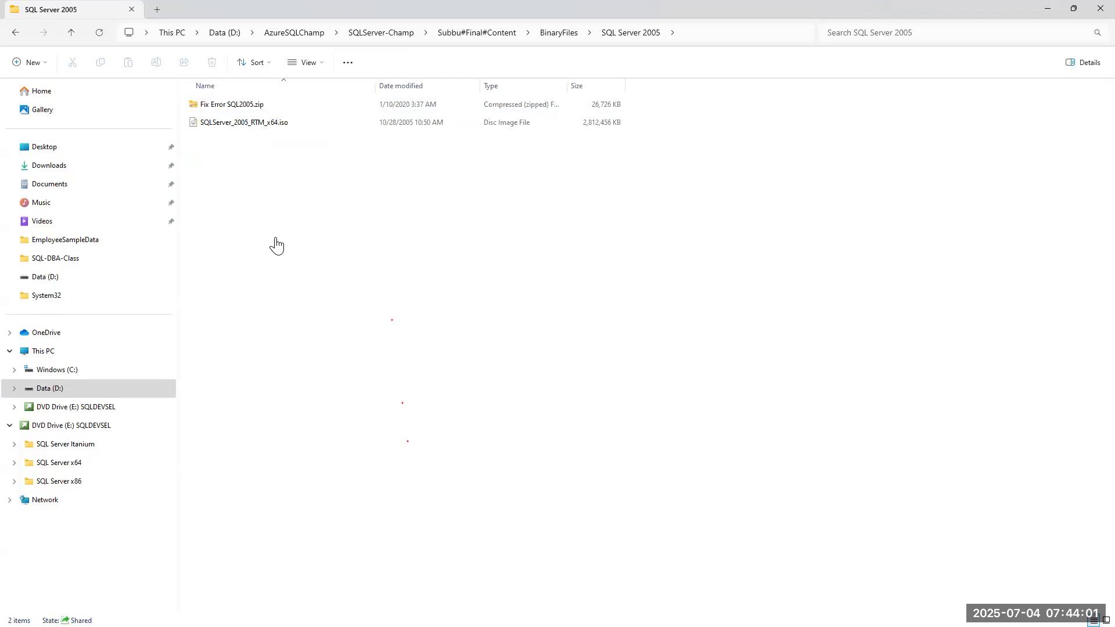
double_click(239, 124)
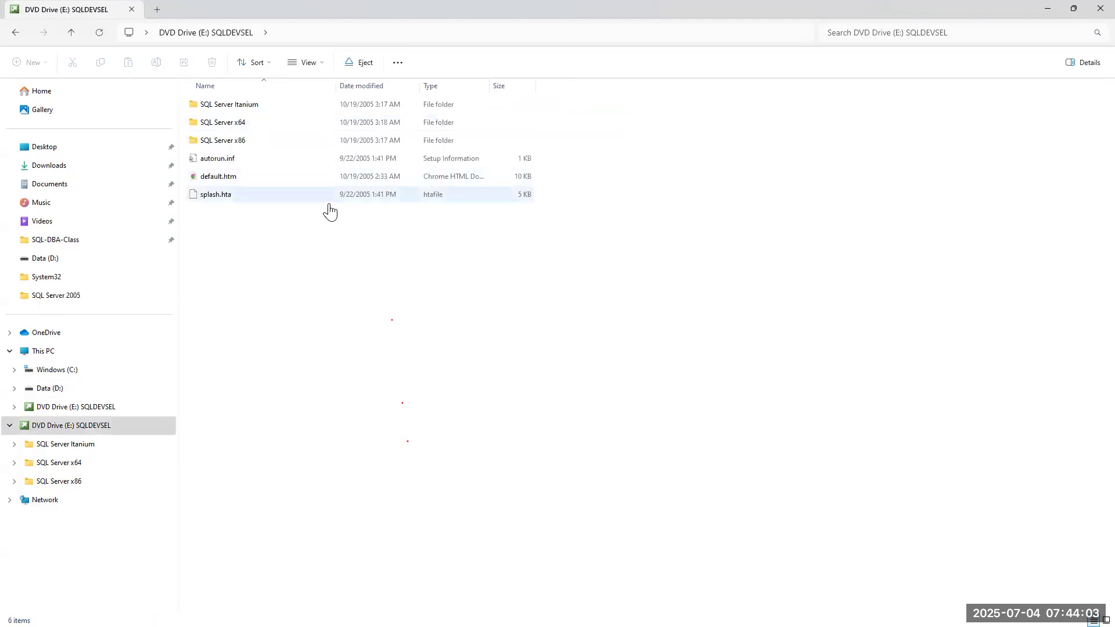
double_click(227, 131)
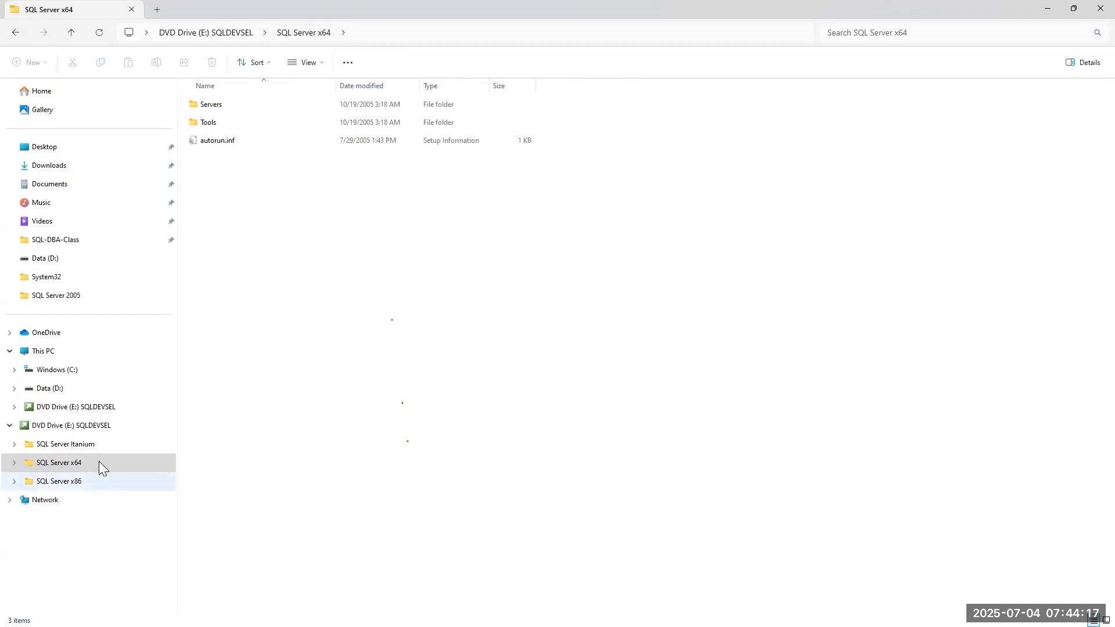
Browse Data (D:) to the BinaryFiles\SQL Server 2008 folder holding SQLServer_2008_RTM_x64.iso.
click(48, 393)
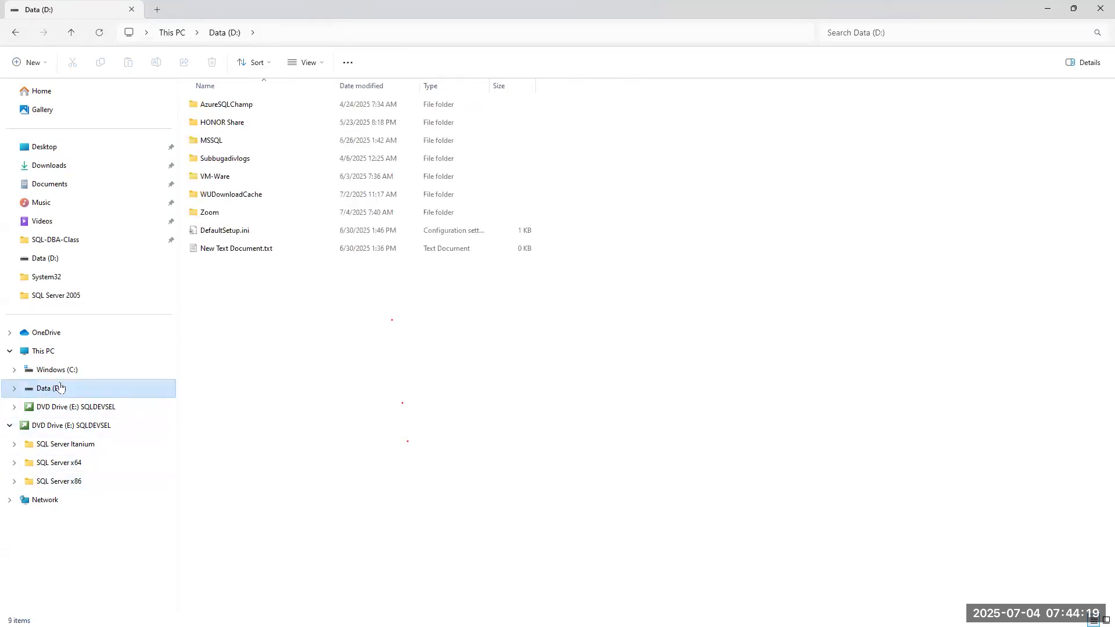
double_click(239, 104)
double_click(234, 160)
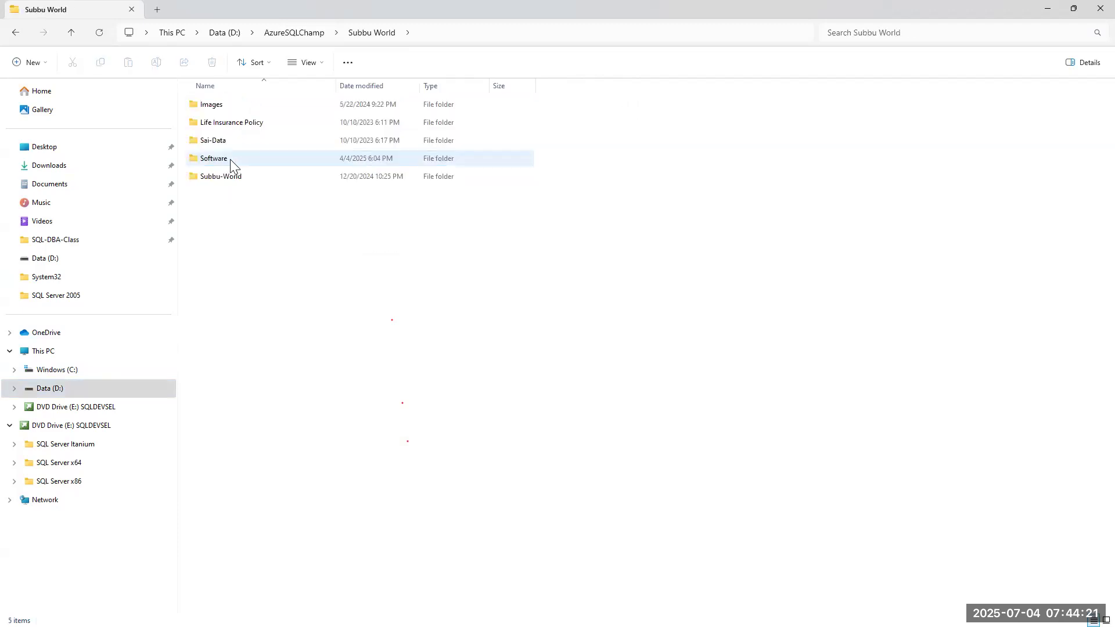
double_click(221, 177)
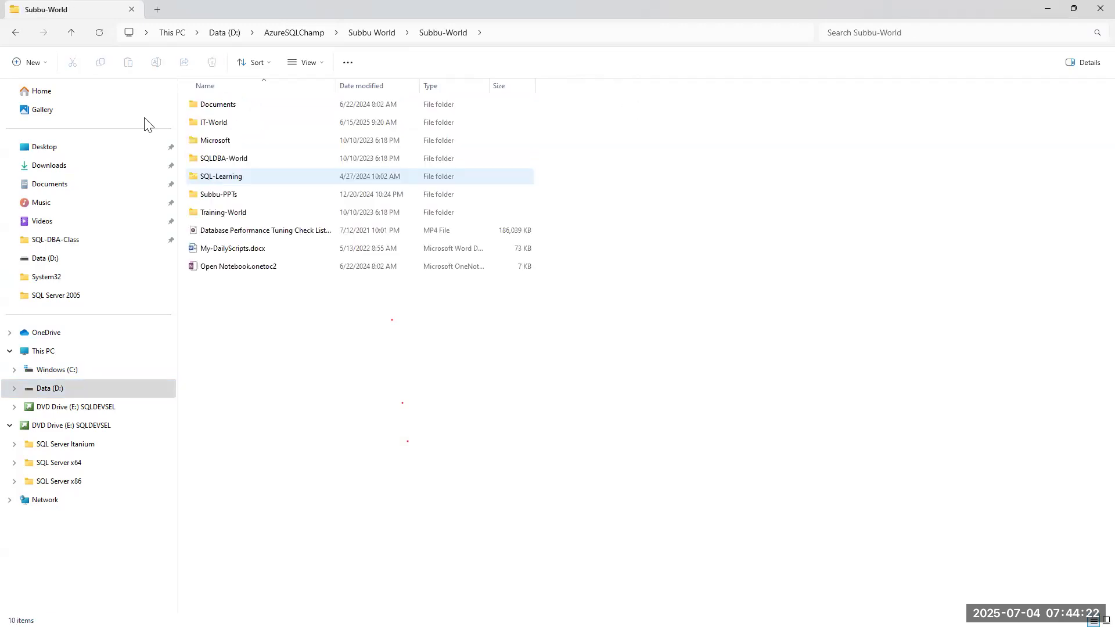
click(293, 33)
double_click(233, 139)
double_click(210, 250)
double_click(216, 158)
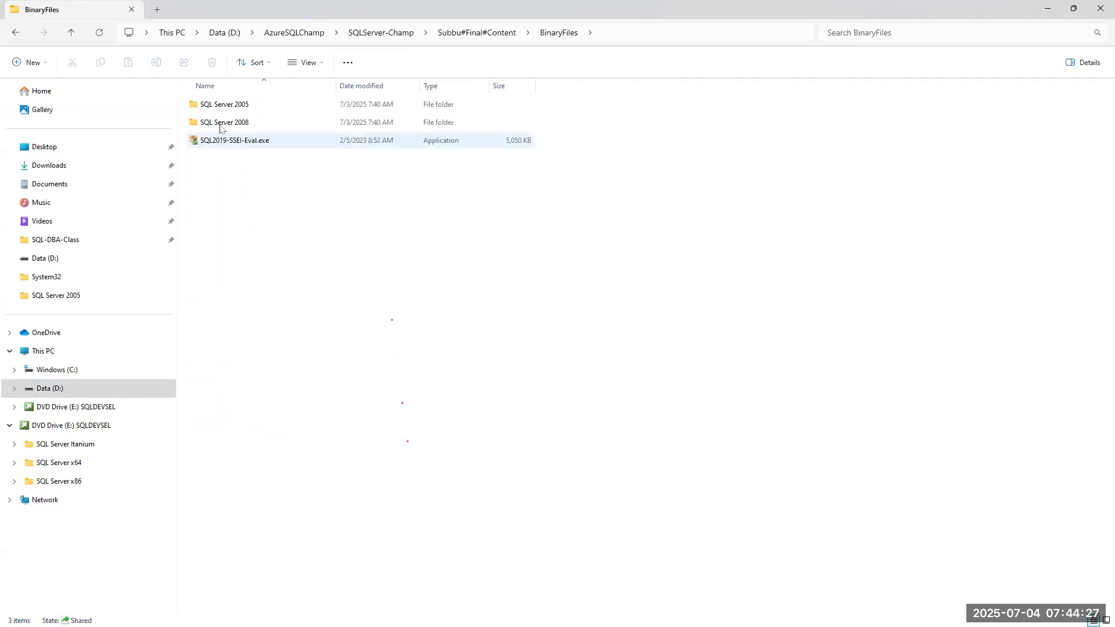
double_click(216, 121)
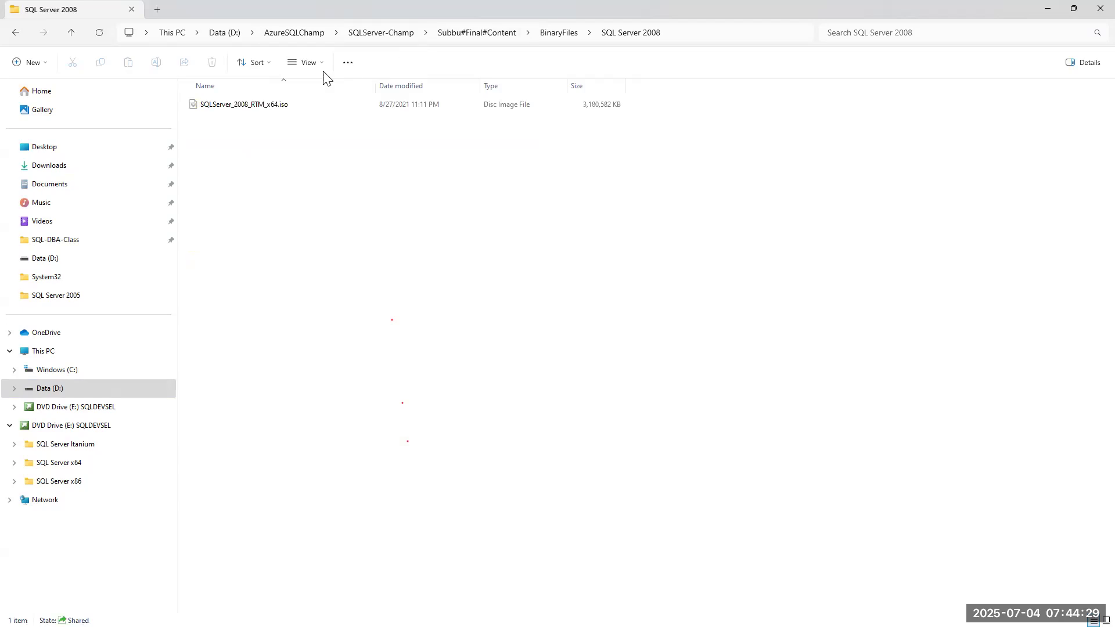
Mount SQLServer_2008_RTM_x64.iso as F:, then open E:'s SQL Server x64\Servers folder in a new tab.
double_click(234, 108)
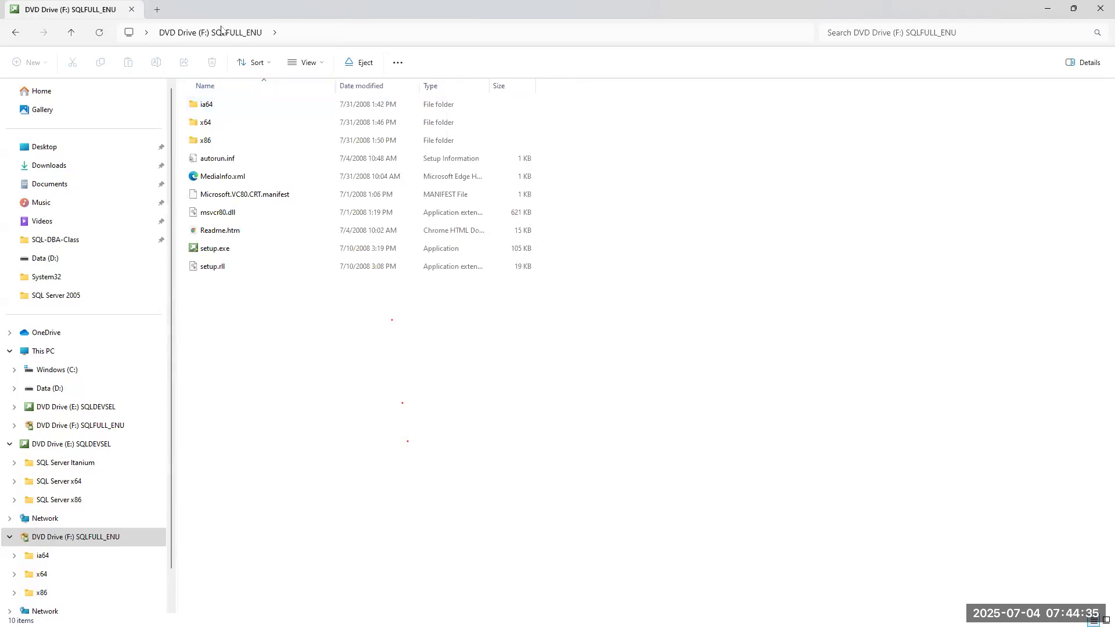
click(43, 352)
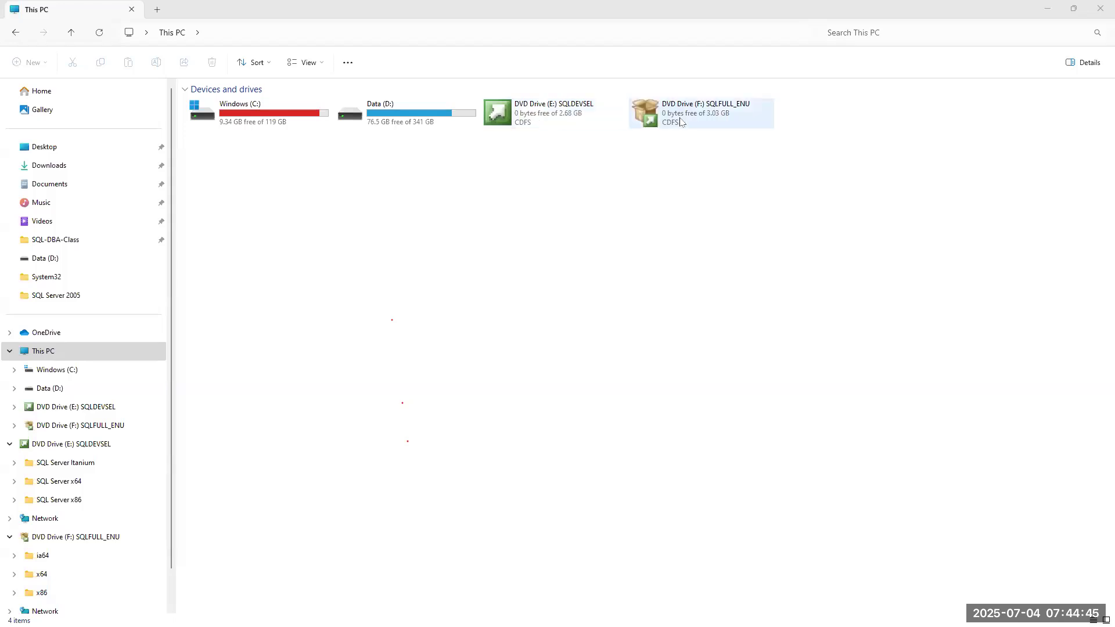
click(531, 114)
right_click(532, 114)
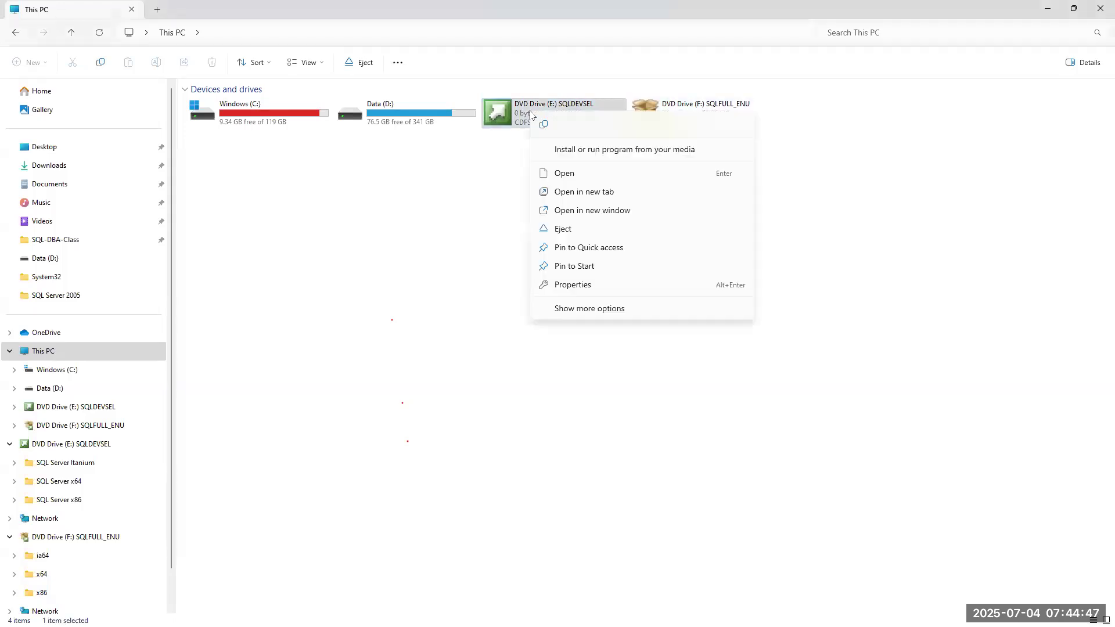
click(594, 192)
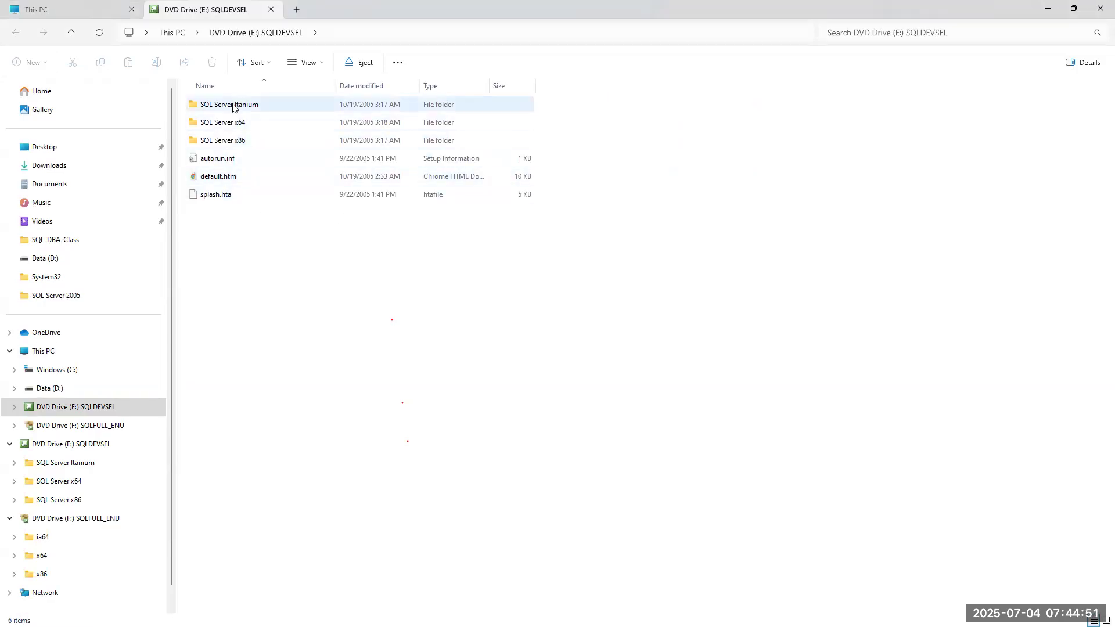
double_click(220, 122)
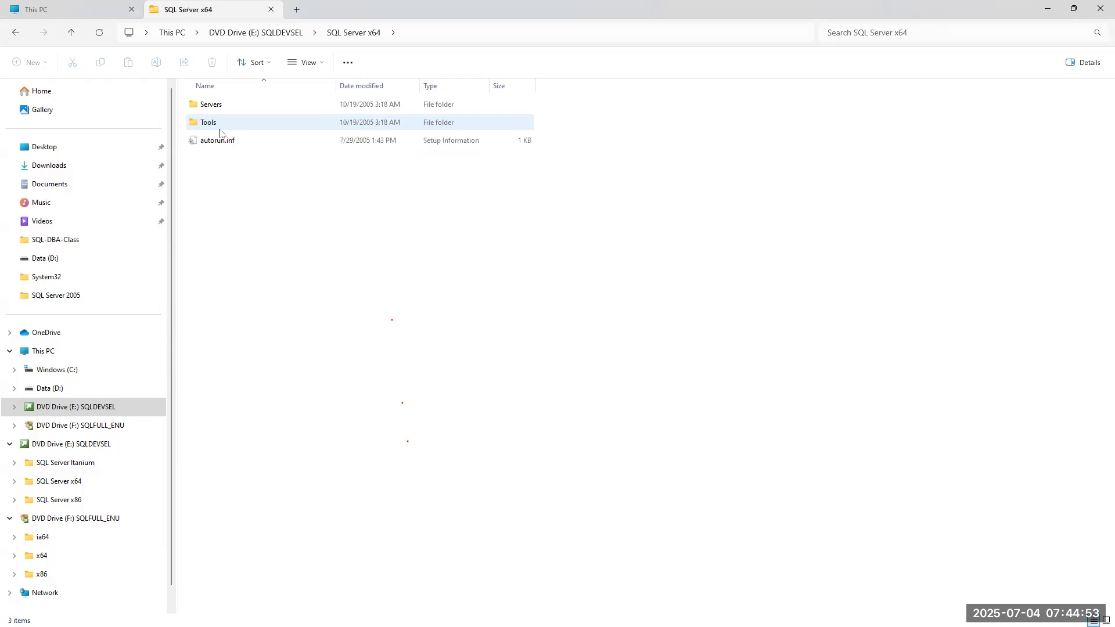
double_click(212, 107)
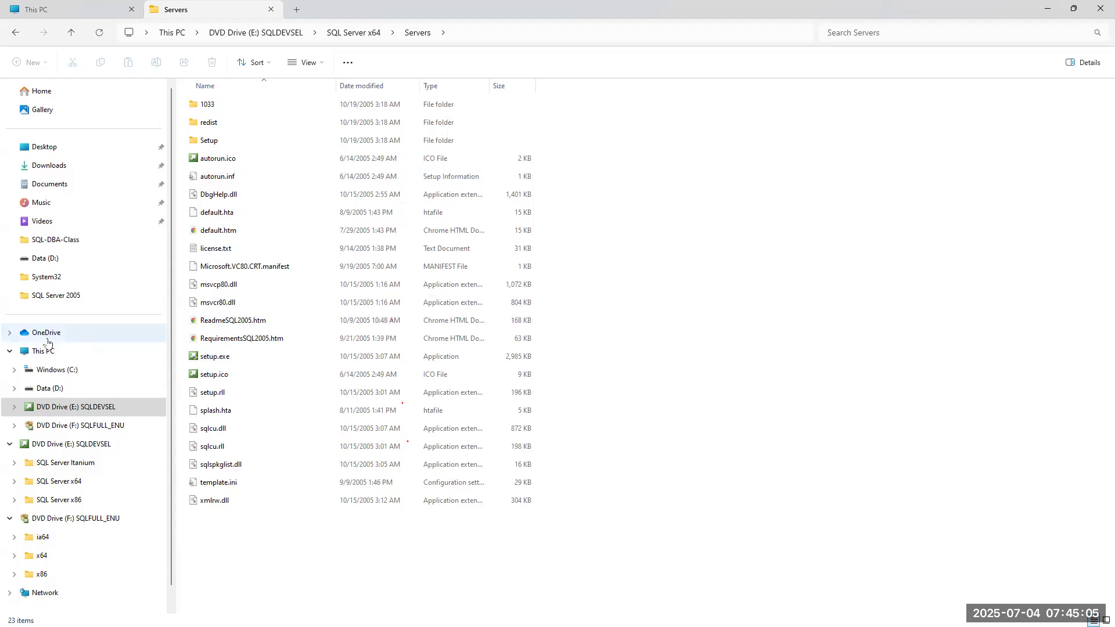
click(36, 352)
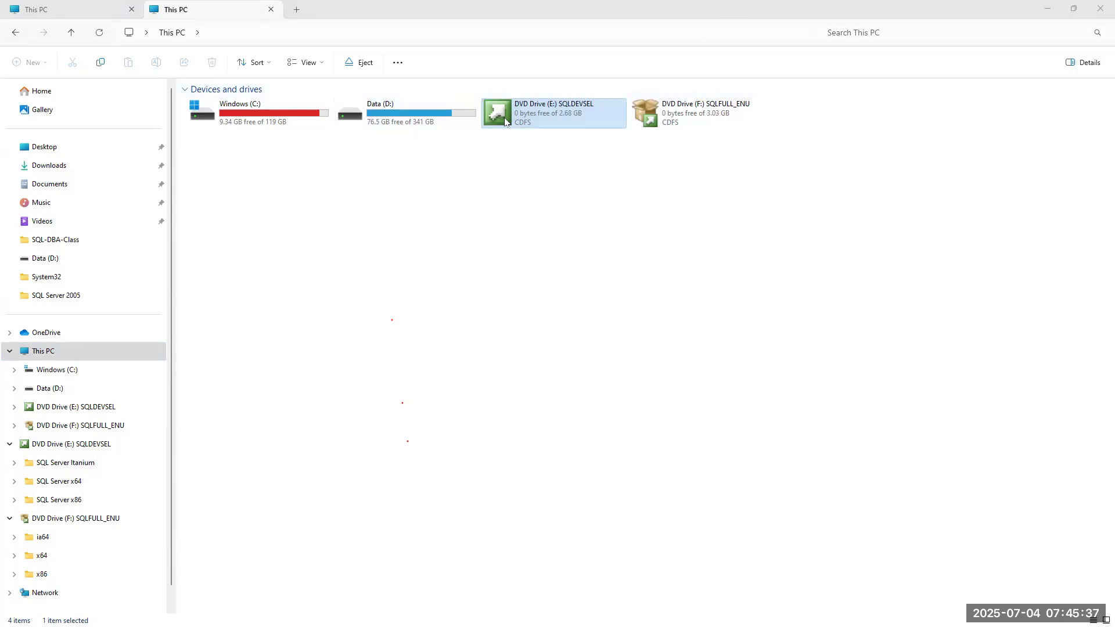
Open drive E: in a third tab, inspect the SQL Server x64\Servers setup files, then return to This PC.
right_click(526, 104)
click(569, 187)
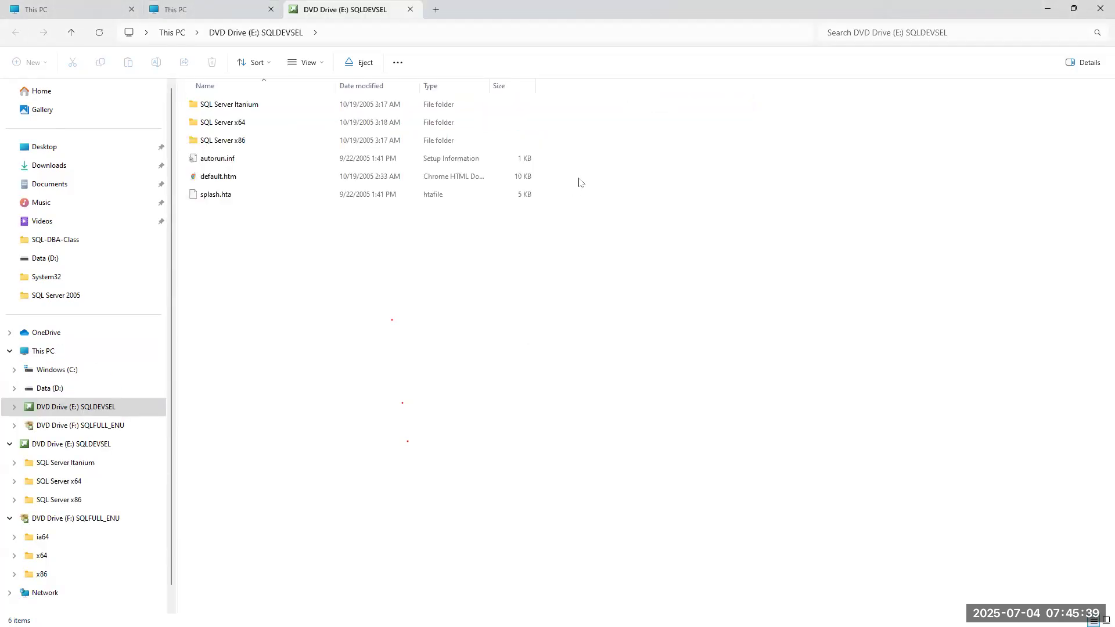
click(196, 129)
double_click(196, 129)
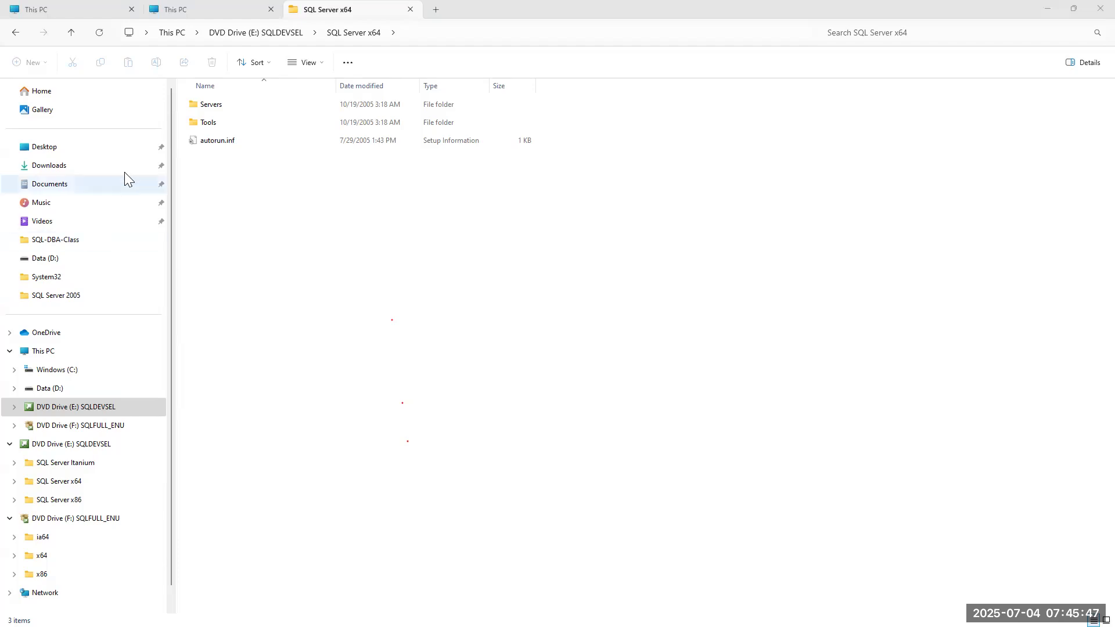
double_click(225, 107)
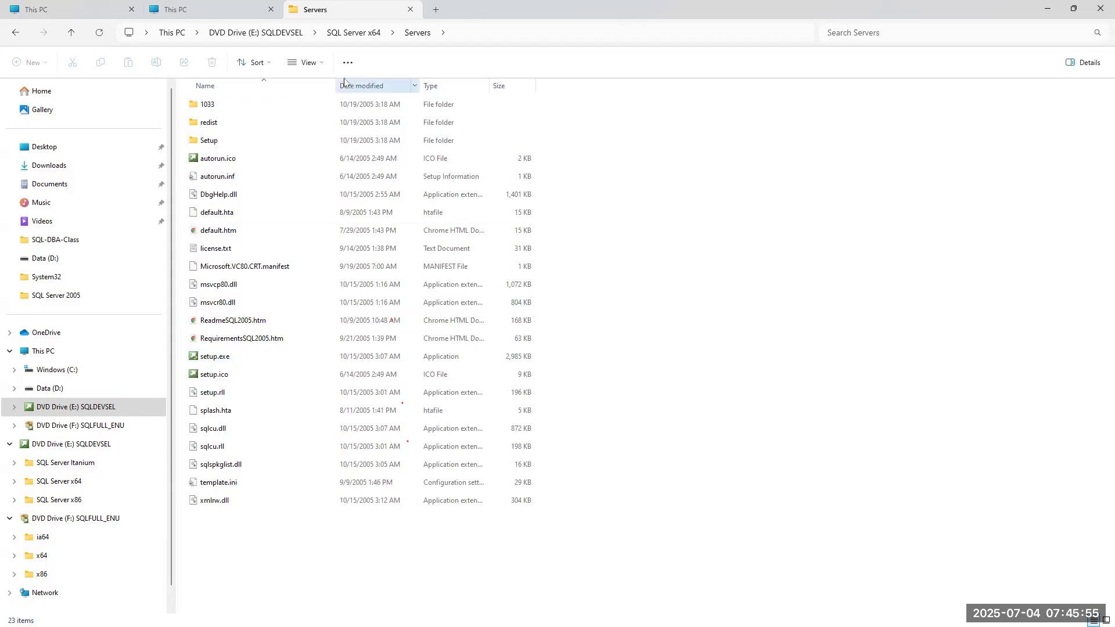
click(340, 35)
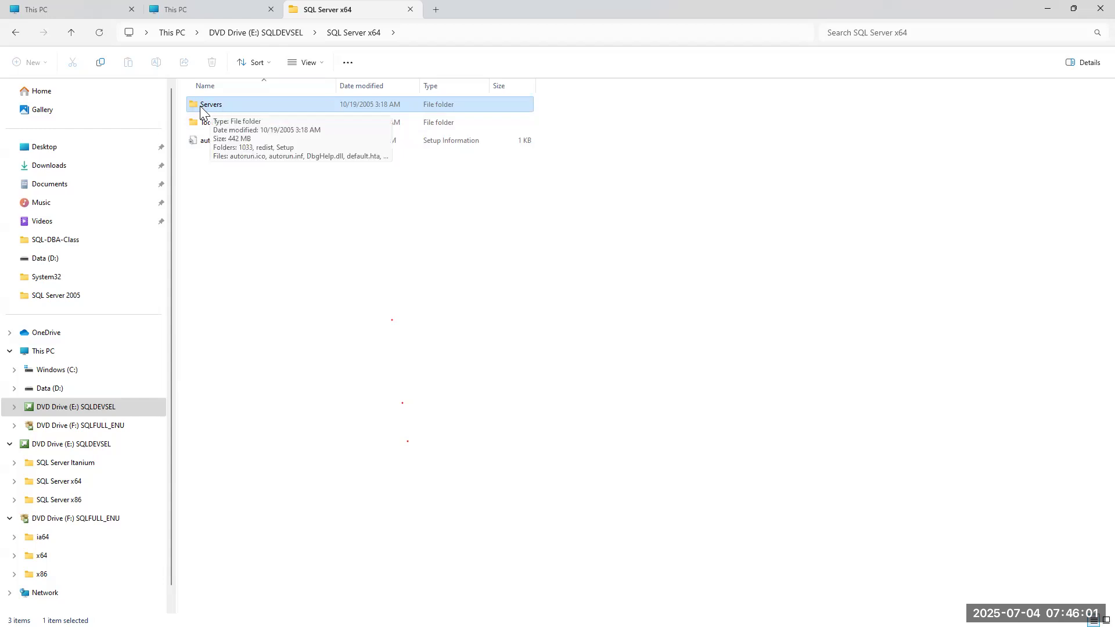
double_click(230, 105)
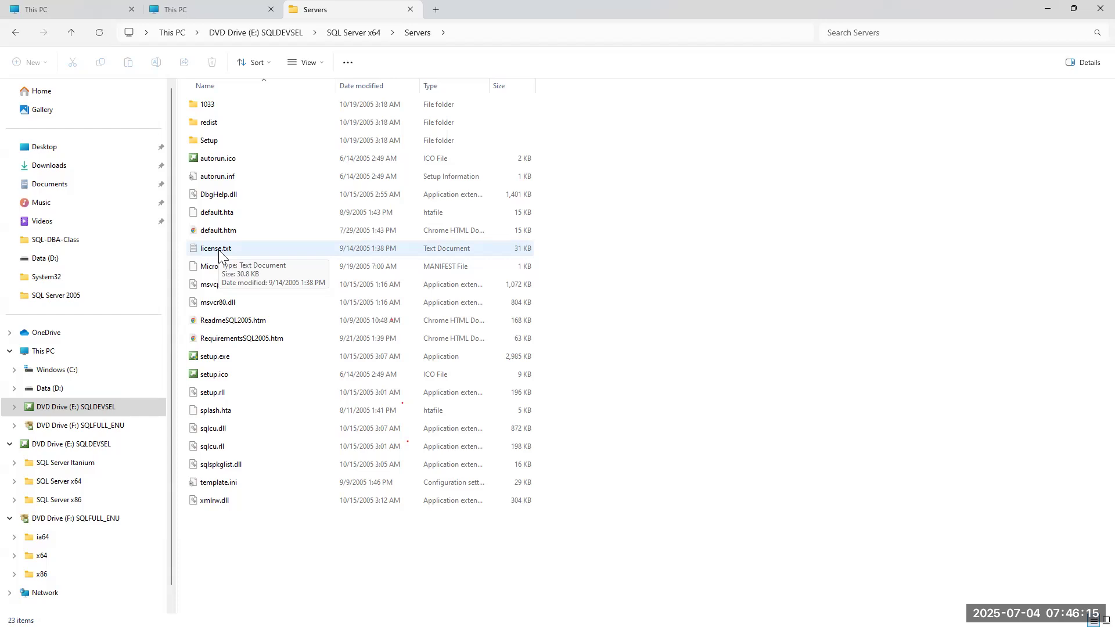
click(36, 353)
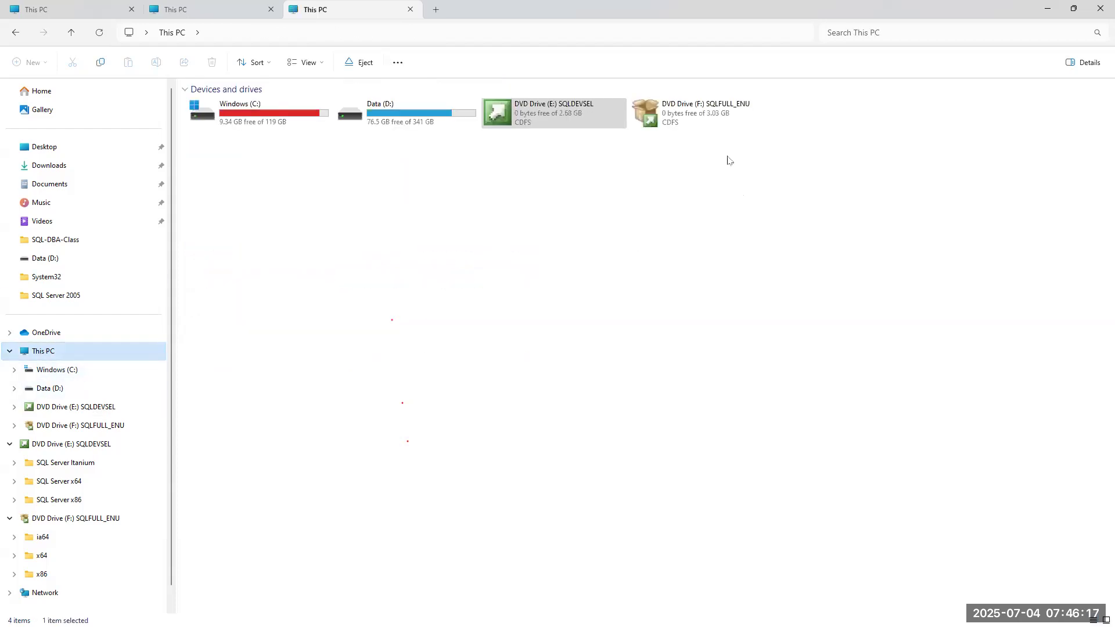
Open drive F: SQLFULL_ENU in a new tab, look inside its x64 folder, then return to its root.
right_click(696, 114)
click(722, 196)
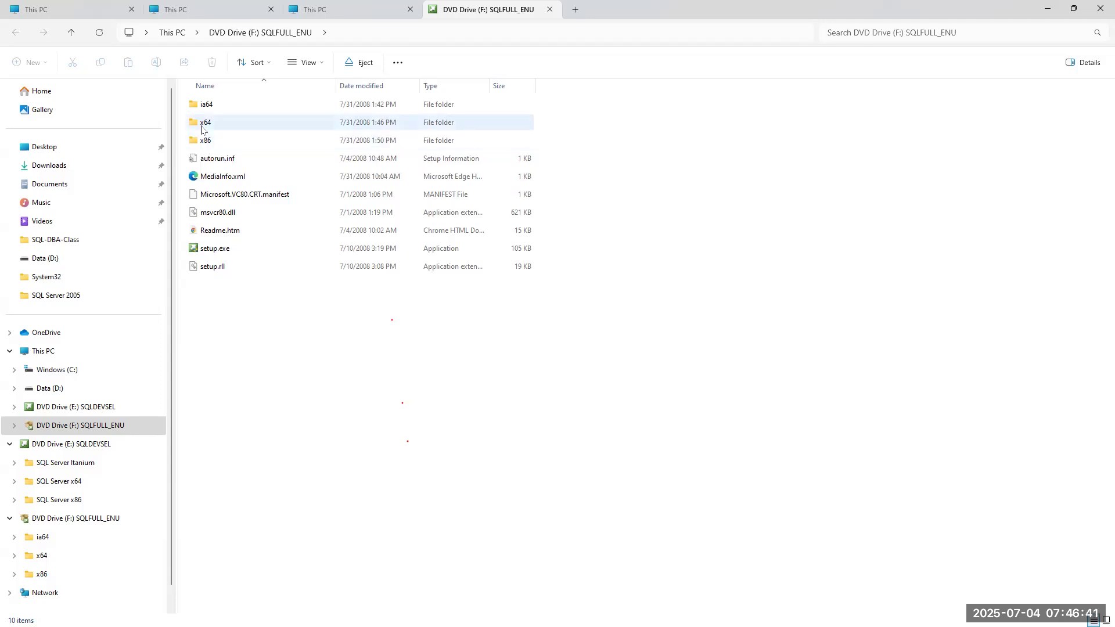
double_click(204, 123)
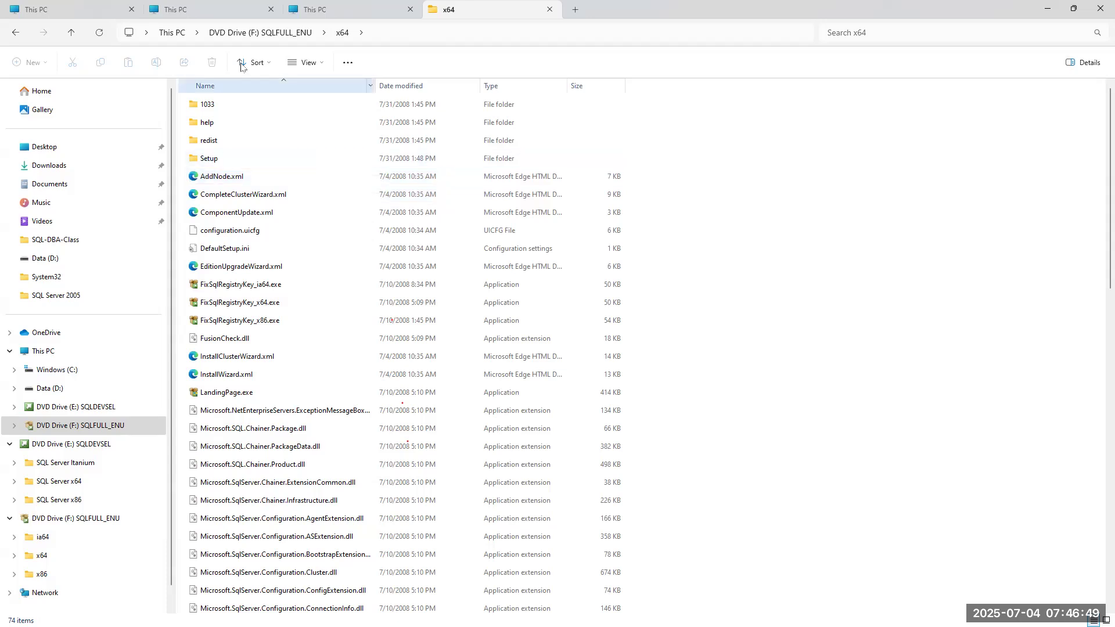
click(261, 35)
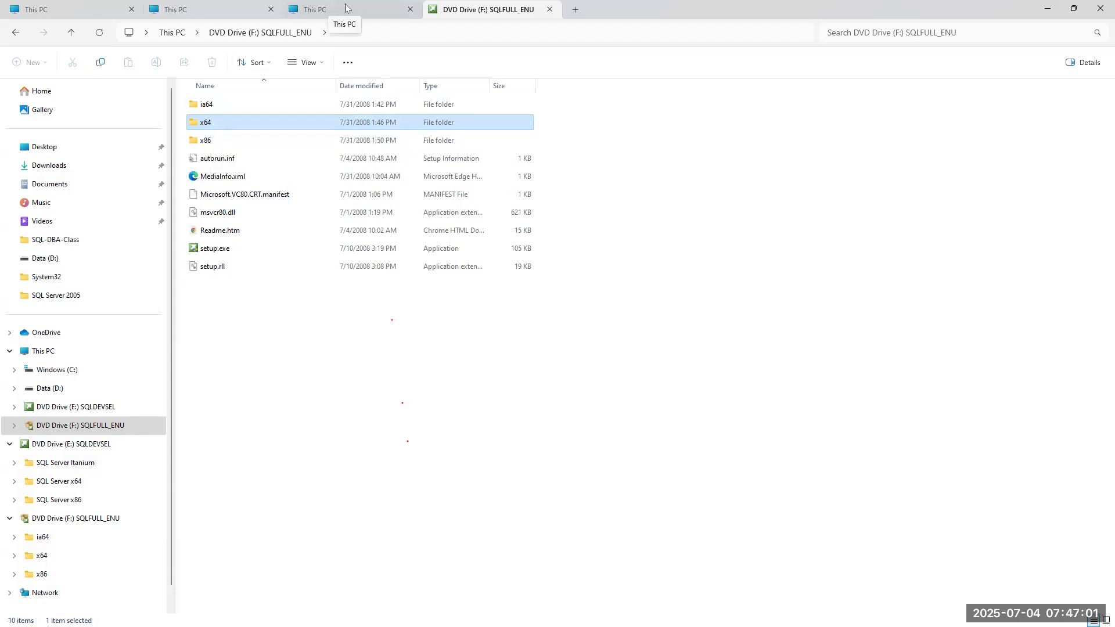
click(47, 352)
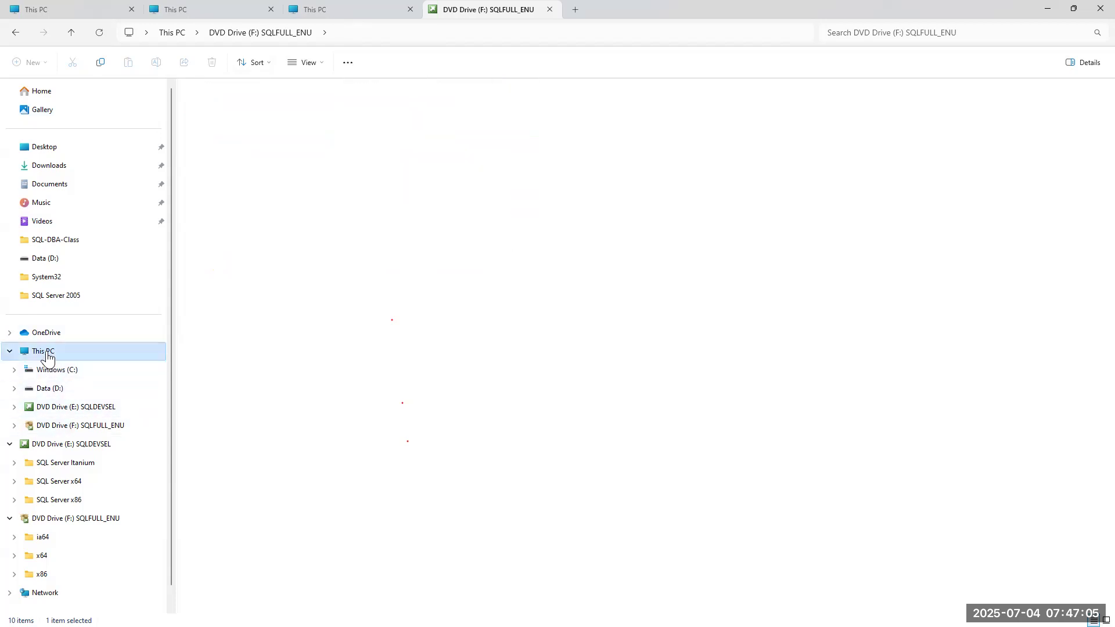
double_click(397, 113)
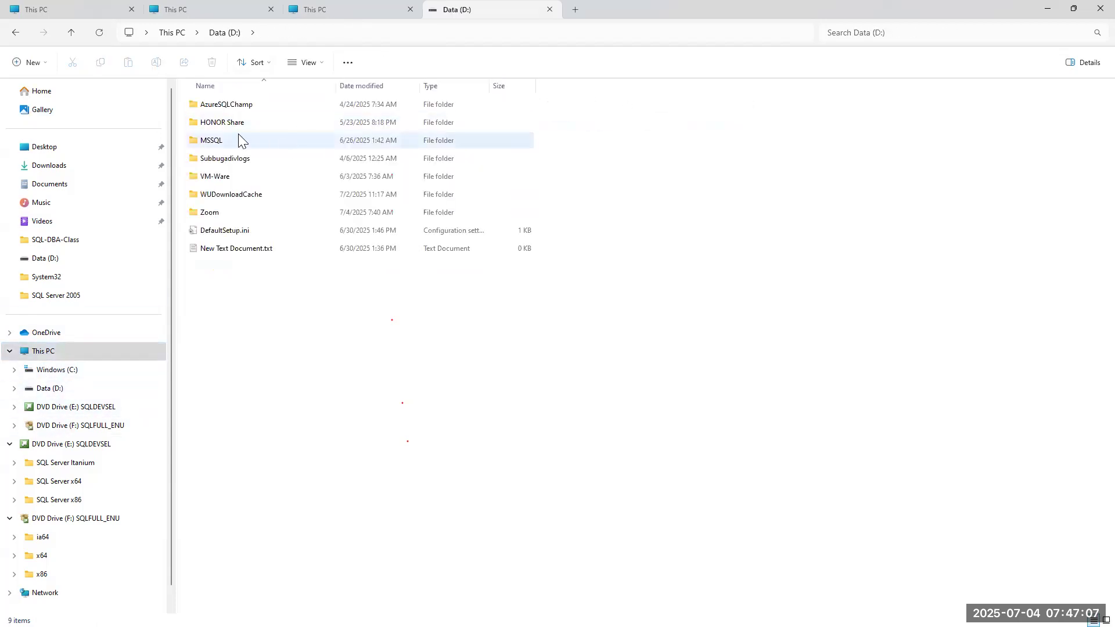
double_click(231, 105)
double_click(223, 140)
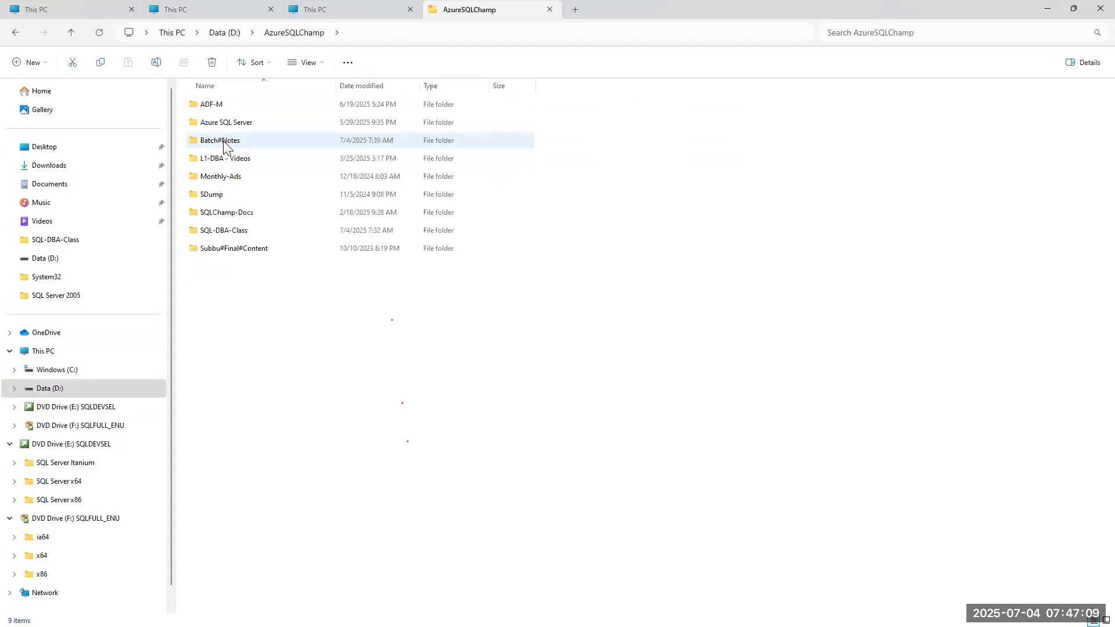
double_click(225, 249)
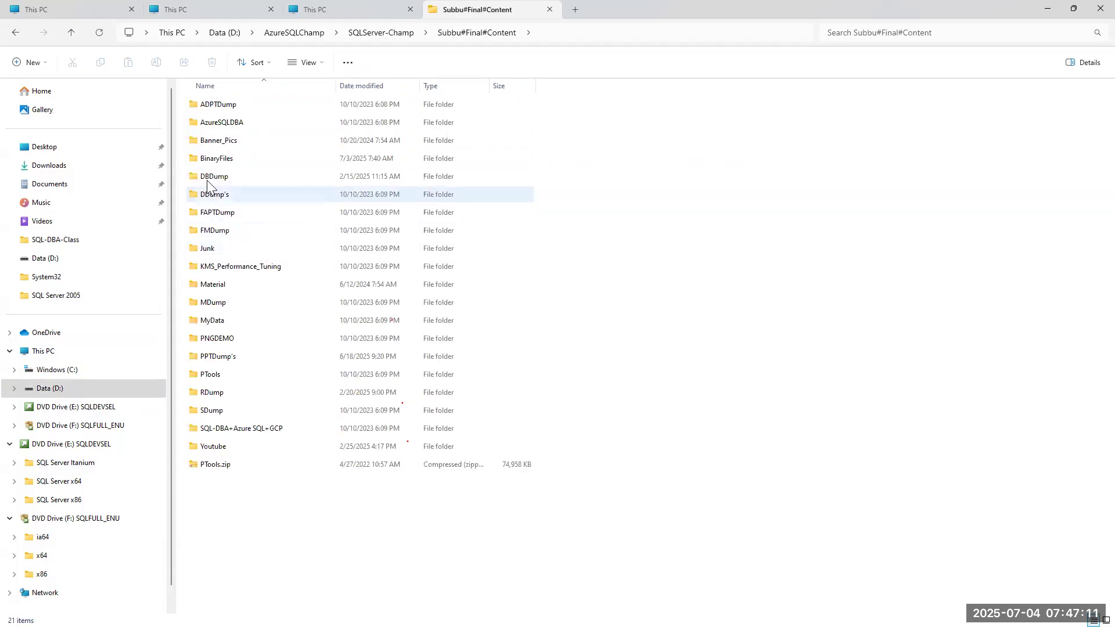
double_click(213, 159)
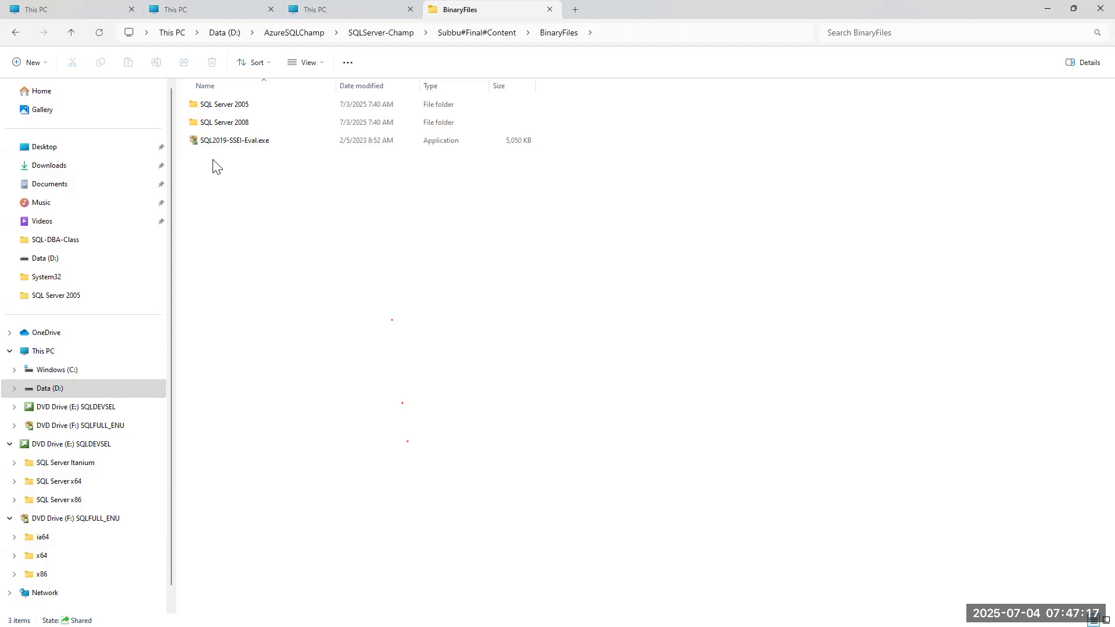
double_click(225, 109)
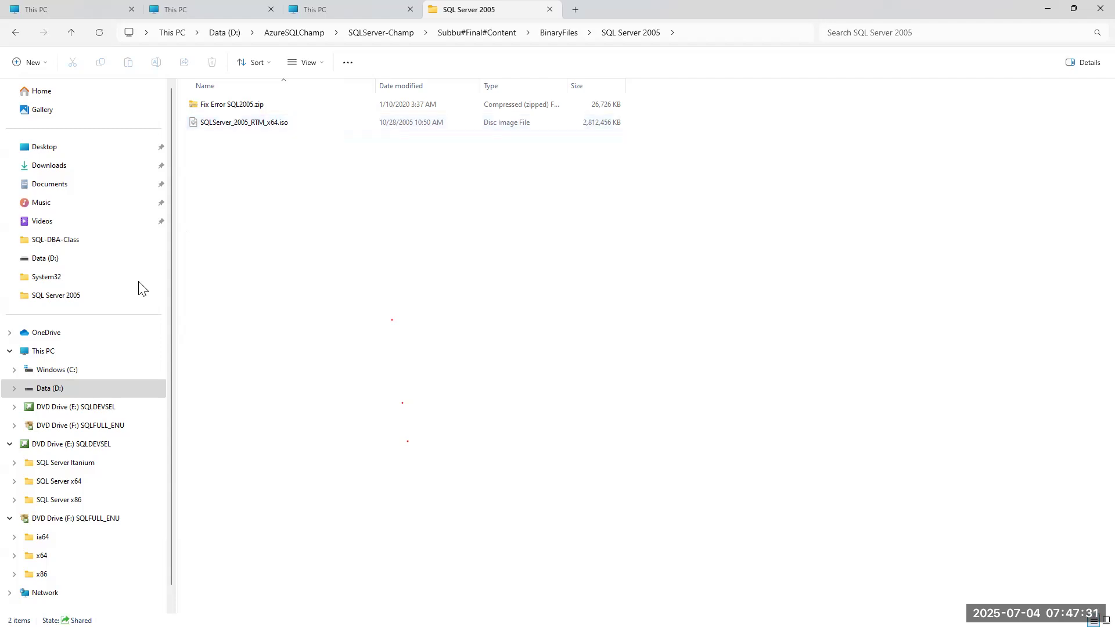
click(36, 353)
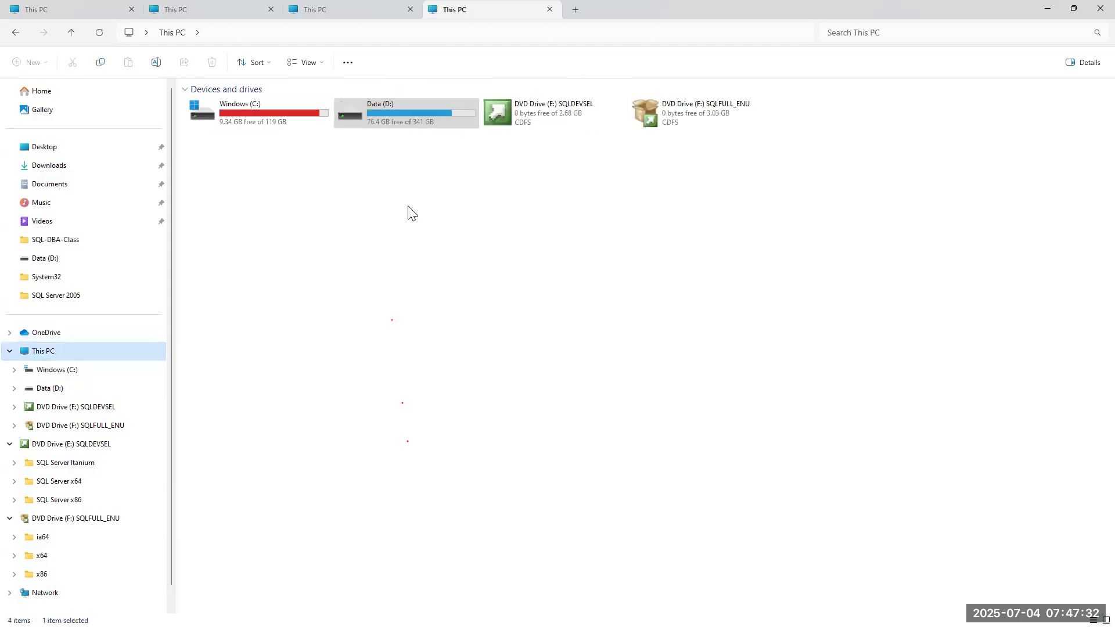
Open DVD Drive (F:) SQLFULL_ENU in a new tab, check its x64 folder, then return to the disc root.
click(708, 106)
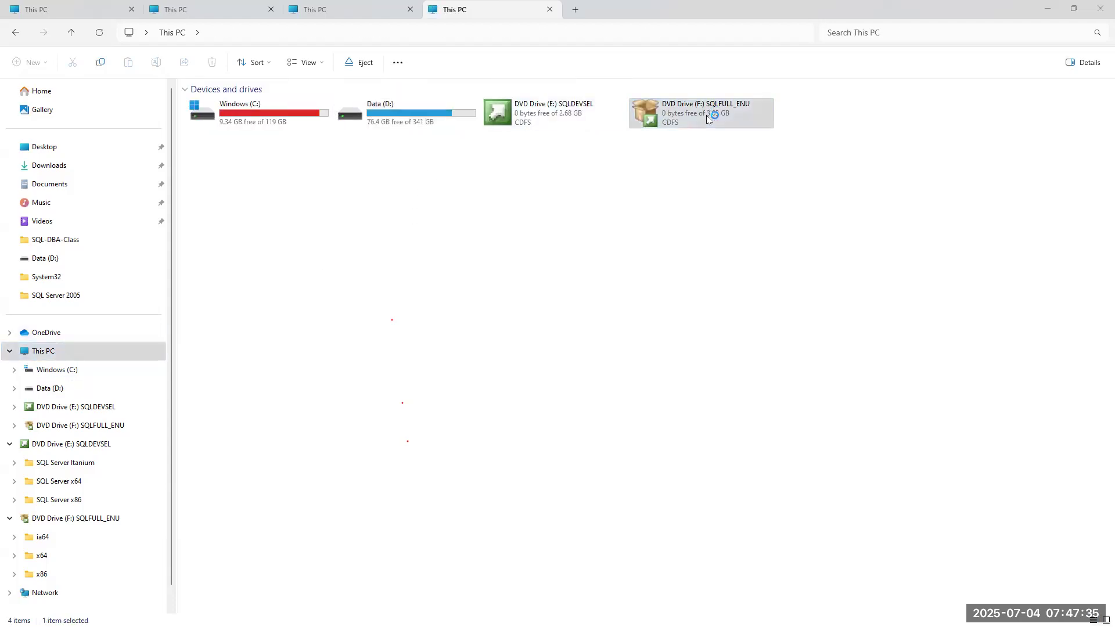
right_click(706, 115)
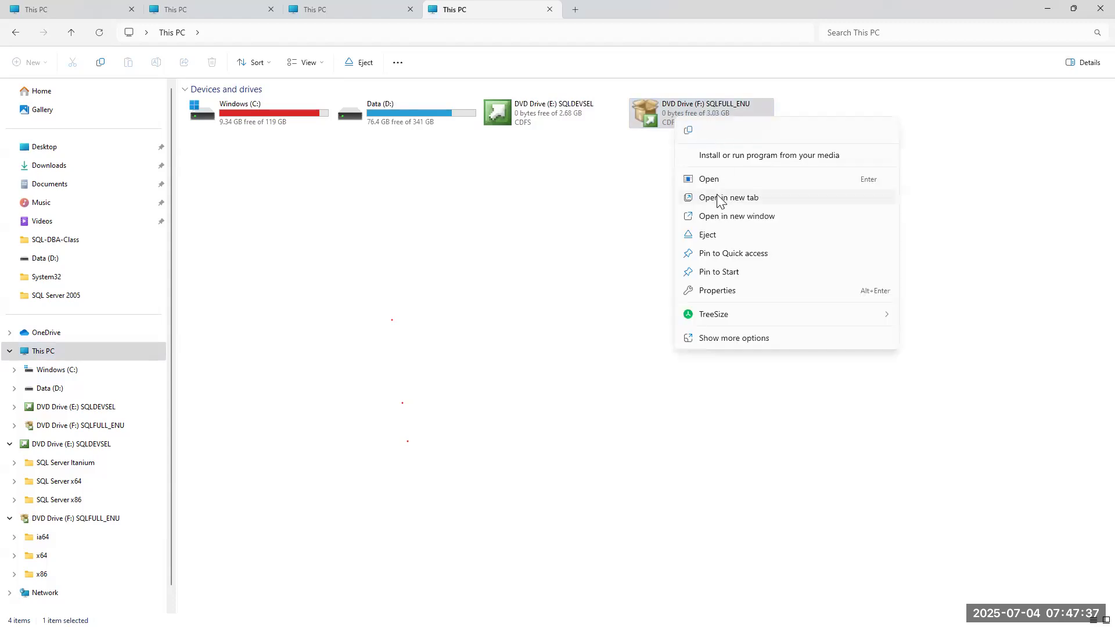
click(720, 197)
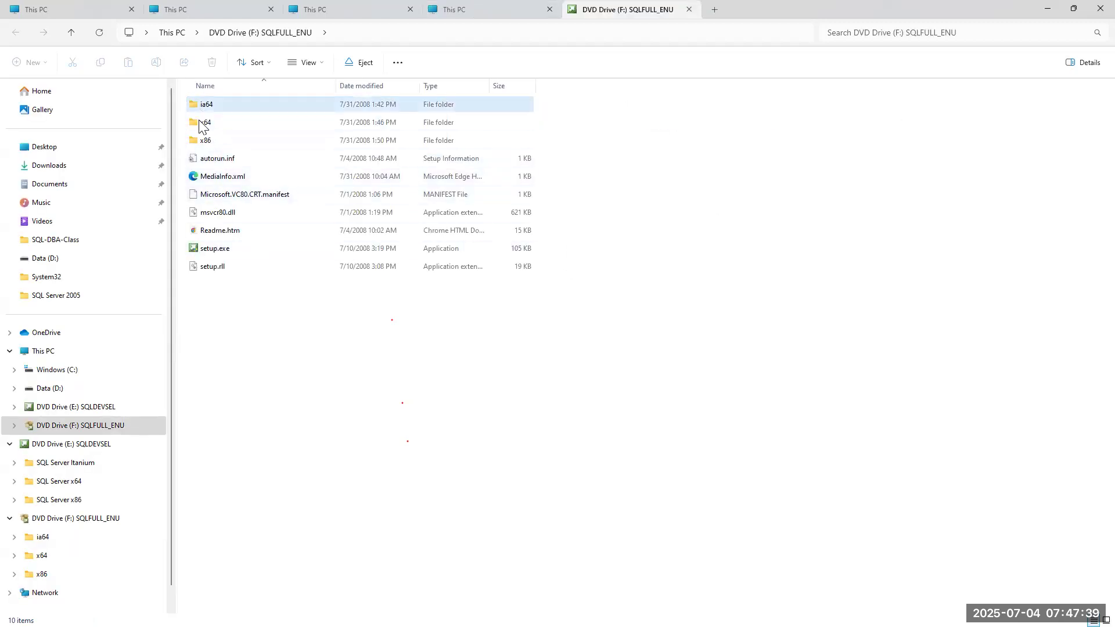
double_click(211, 123)
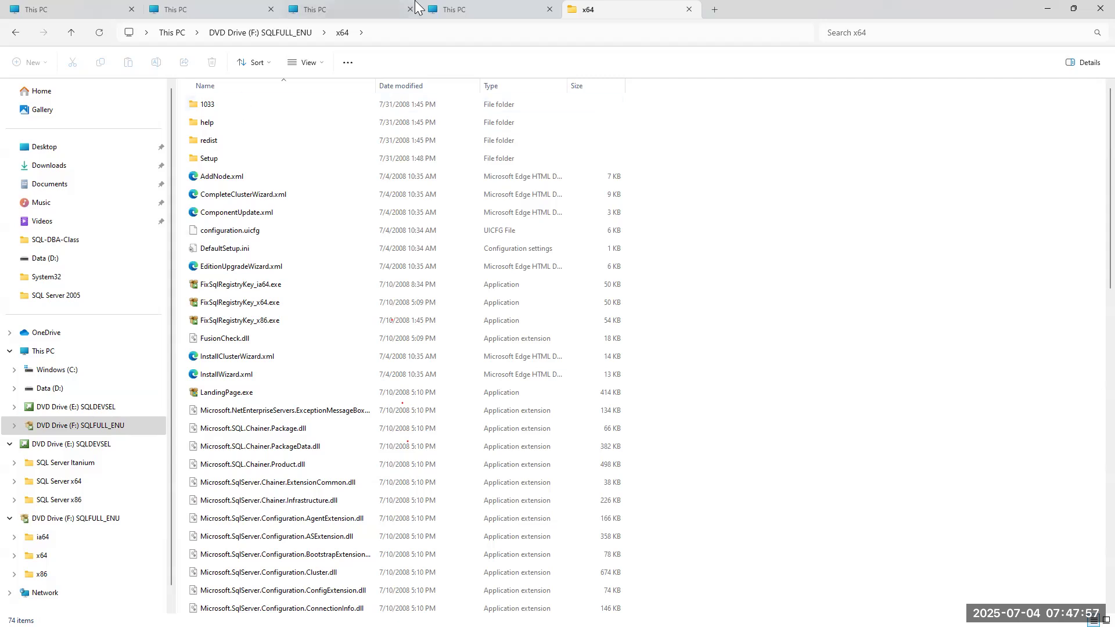
click(251, 33)
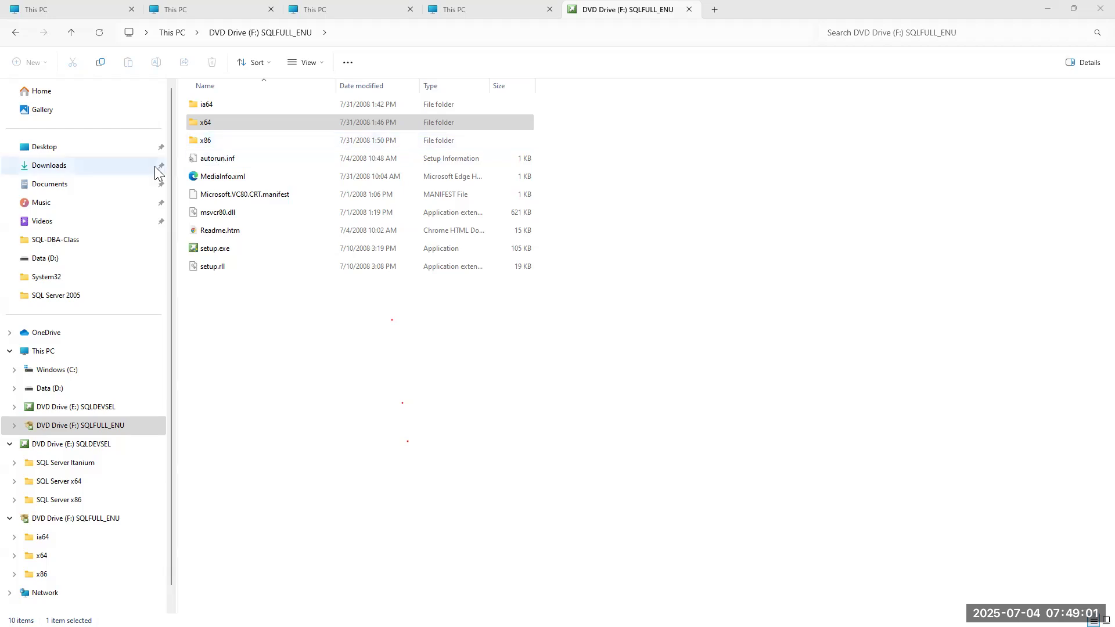
click(204, 123)
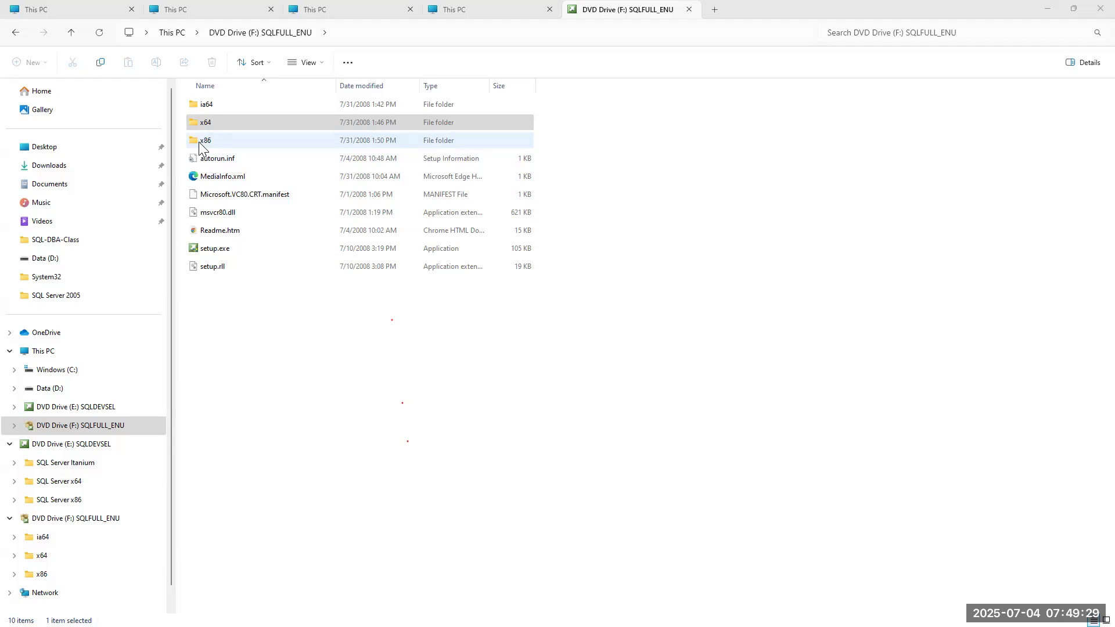
On the SQLDEVSEL disc (E:), browse to SQL Server x64\Servers, peek into 1033, and launch setup.exe.
click(74, 409)
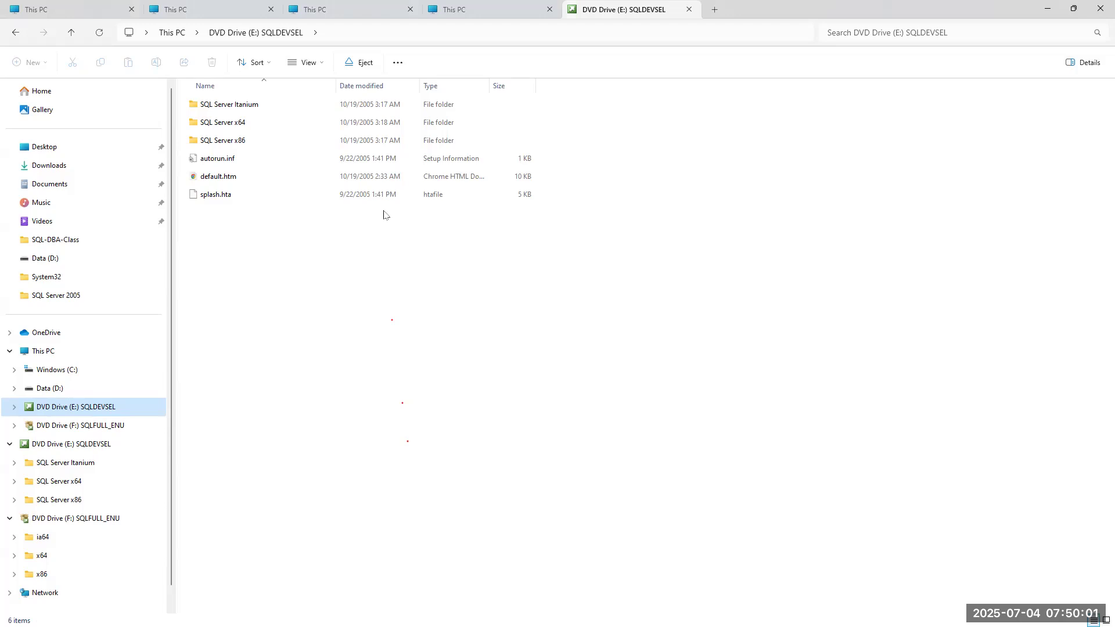
double_click(232, 124)
double_click(210, 107)
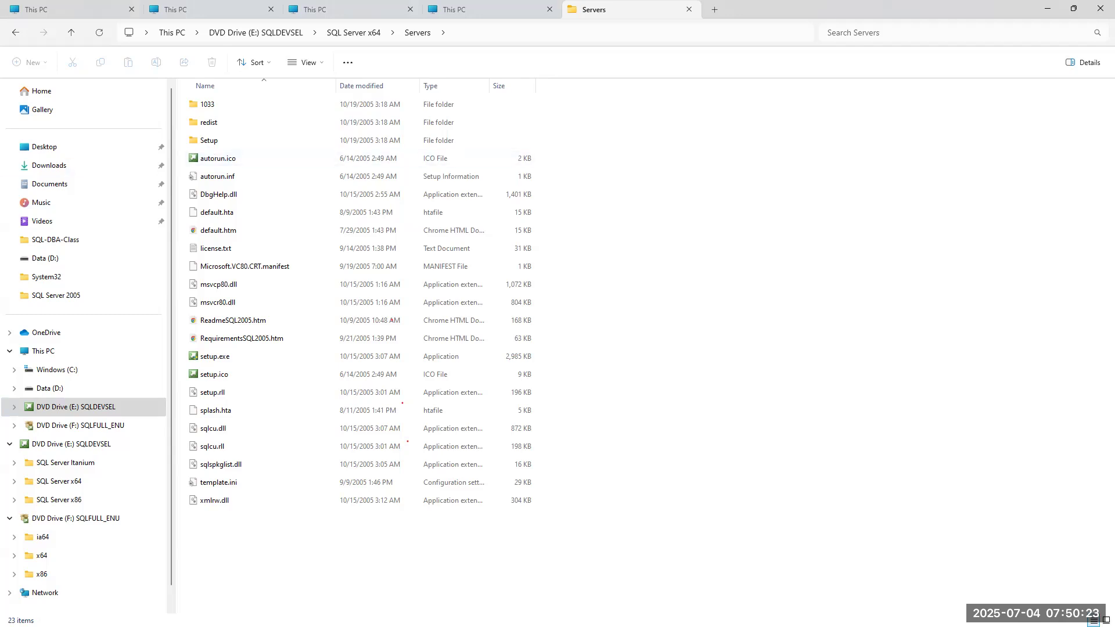
click(230, 105)
double_click(230, 105)
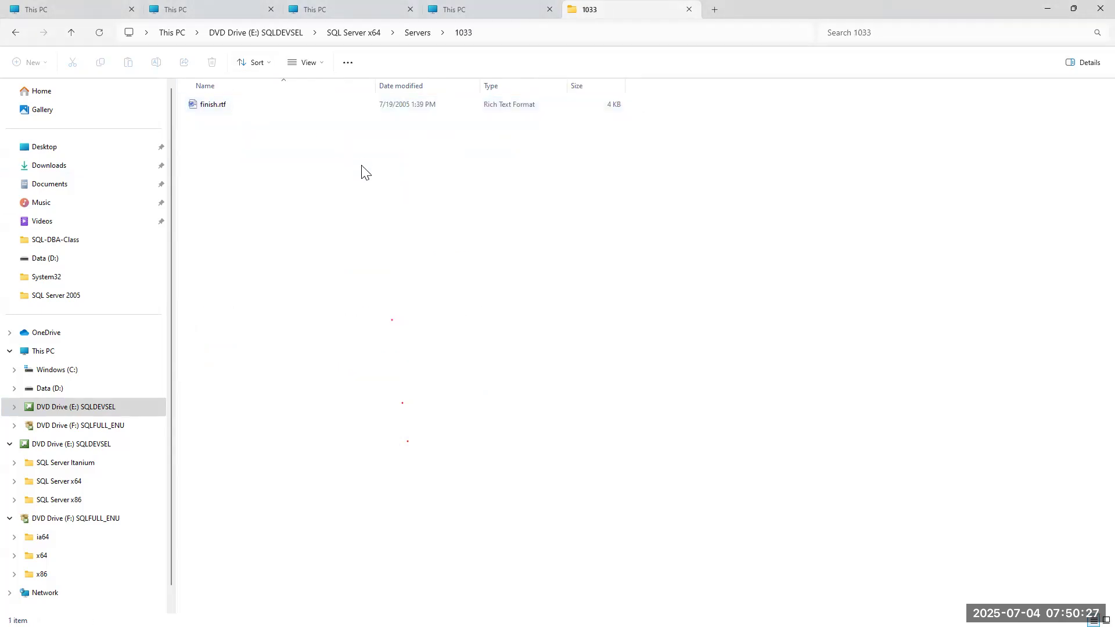
click(14, 36)
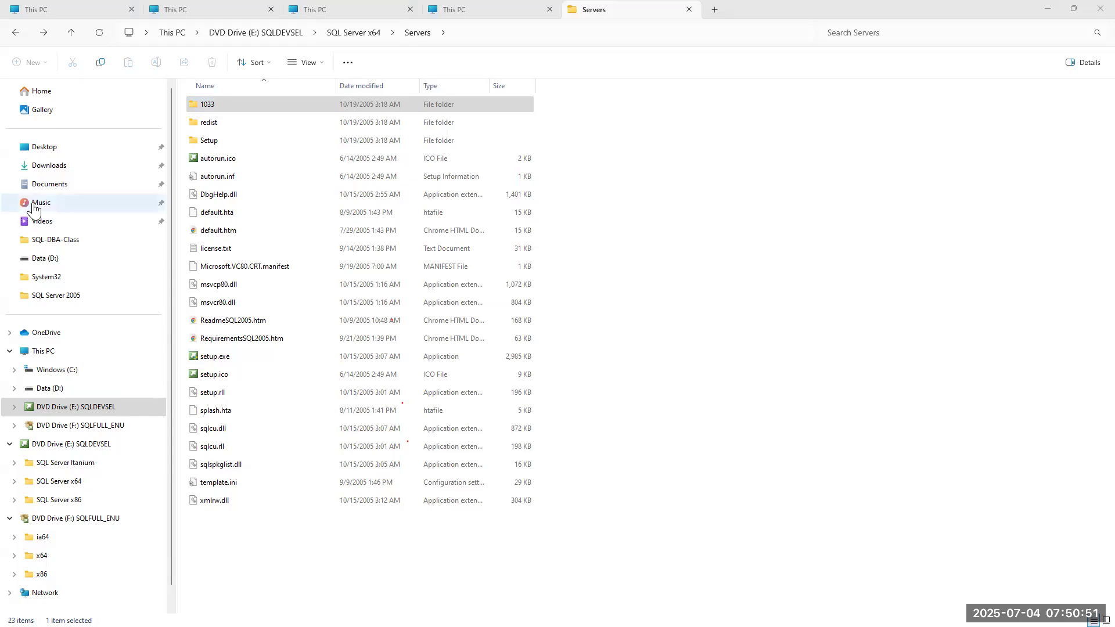
double_click(218, 357)
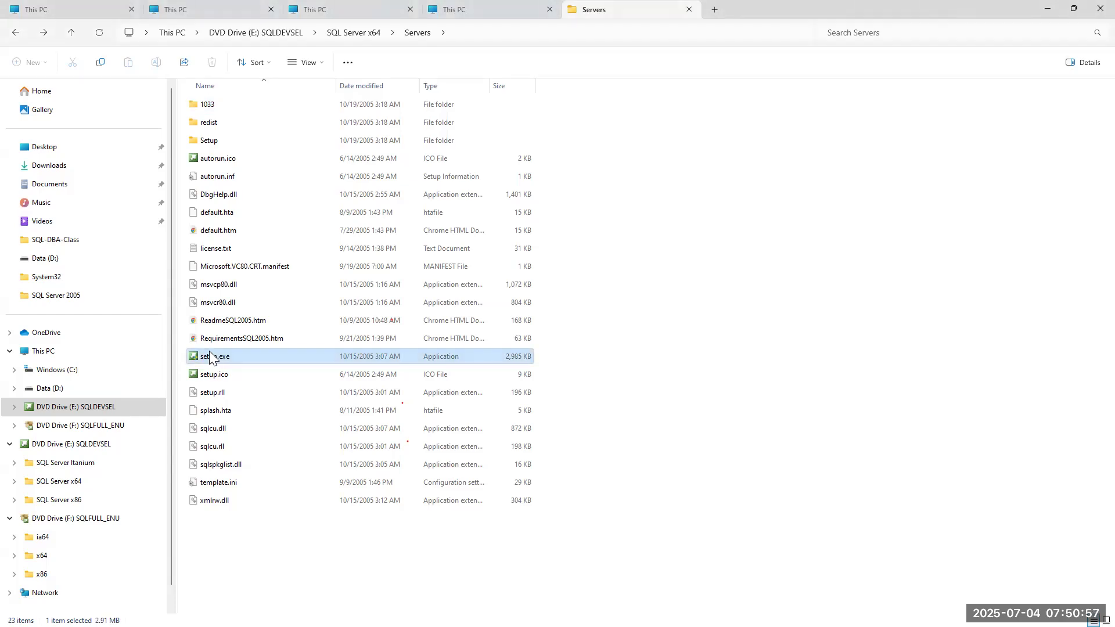
Run setup.exe as administrator, approve UAC, dismiss the compatibility warning, then return to the E: disc root.
right_click(210, 352)
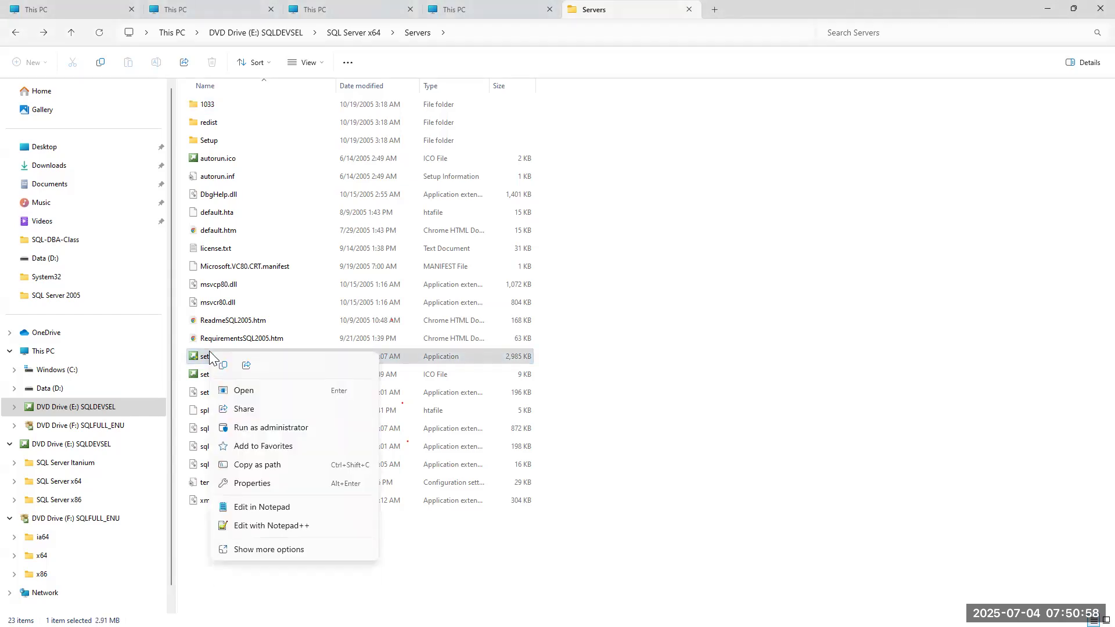
click(271, 427)
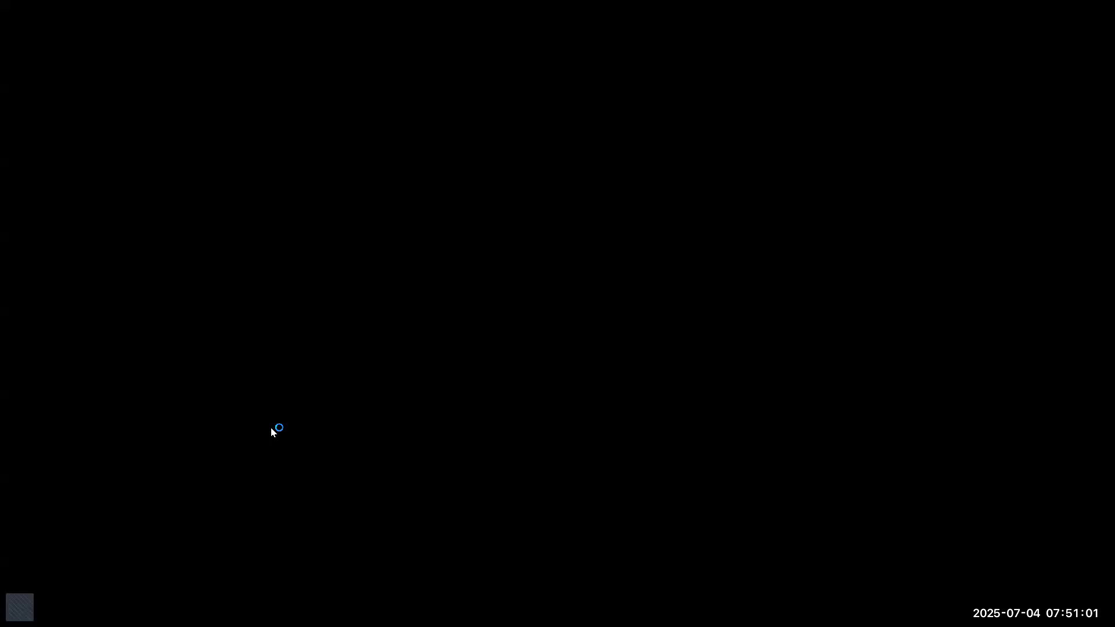
click(503, 219)
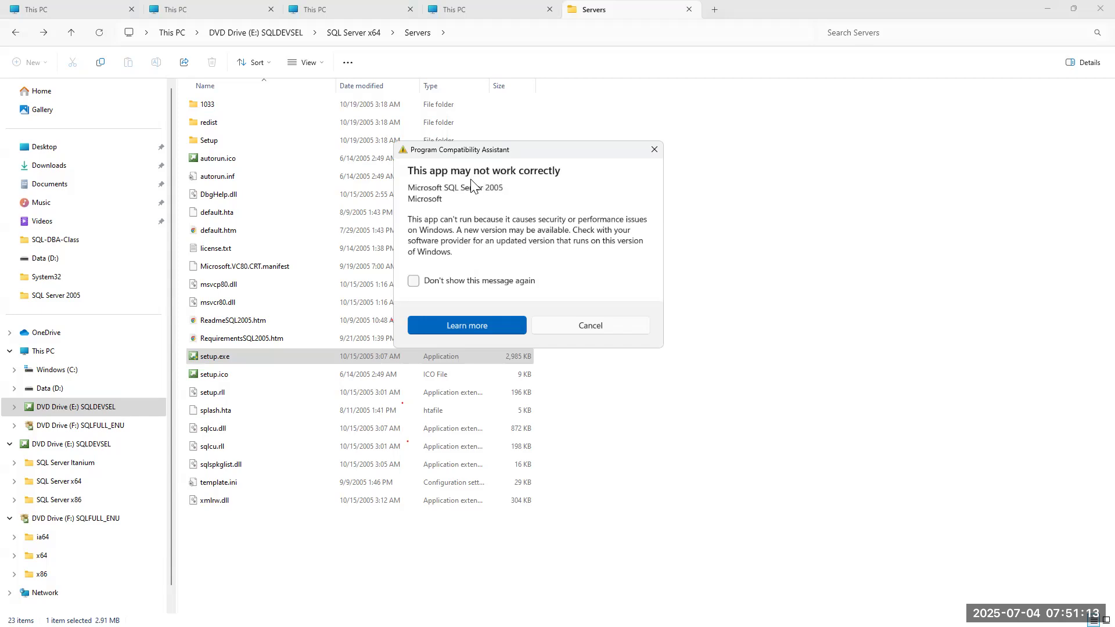
click(613, 326)
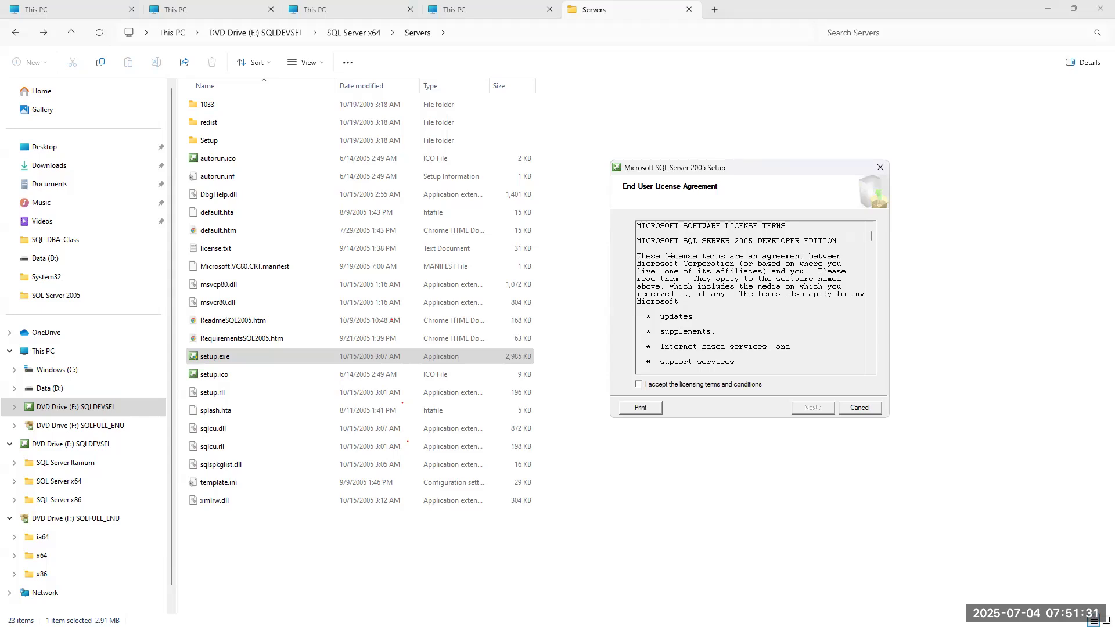
click(78, 446)
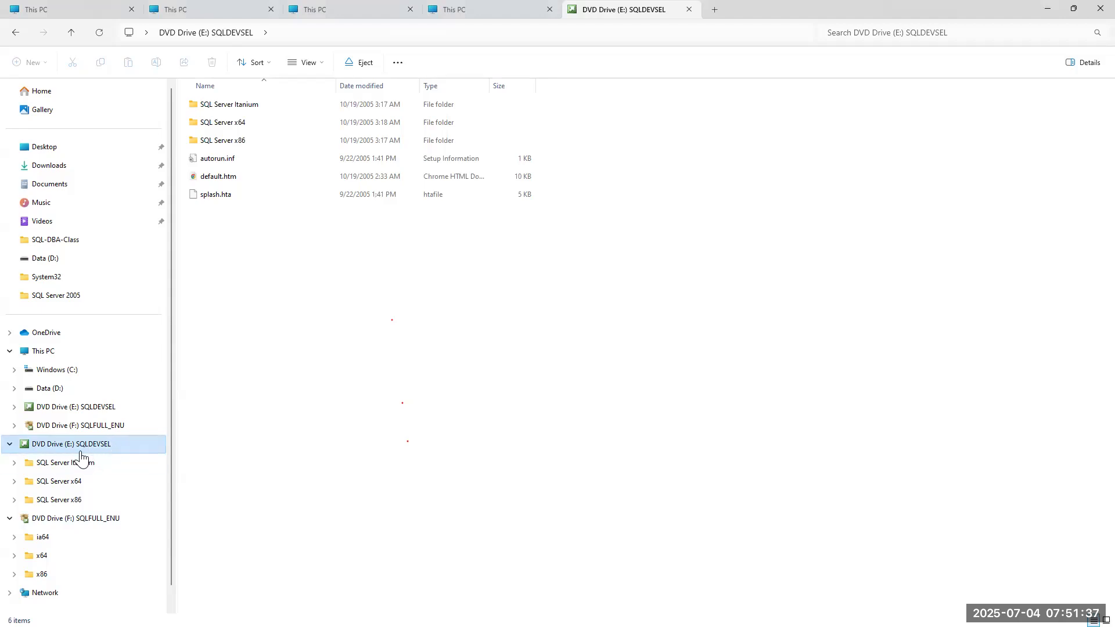
Open the SQLFULL_ENU disc (F:) in another new tab from This PC.
click(44, 351)
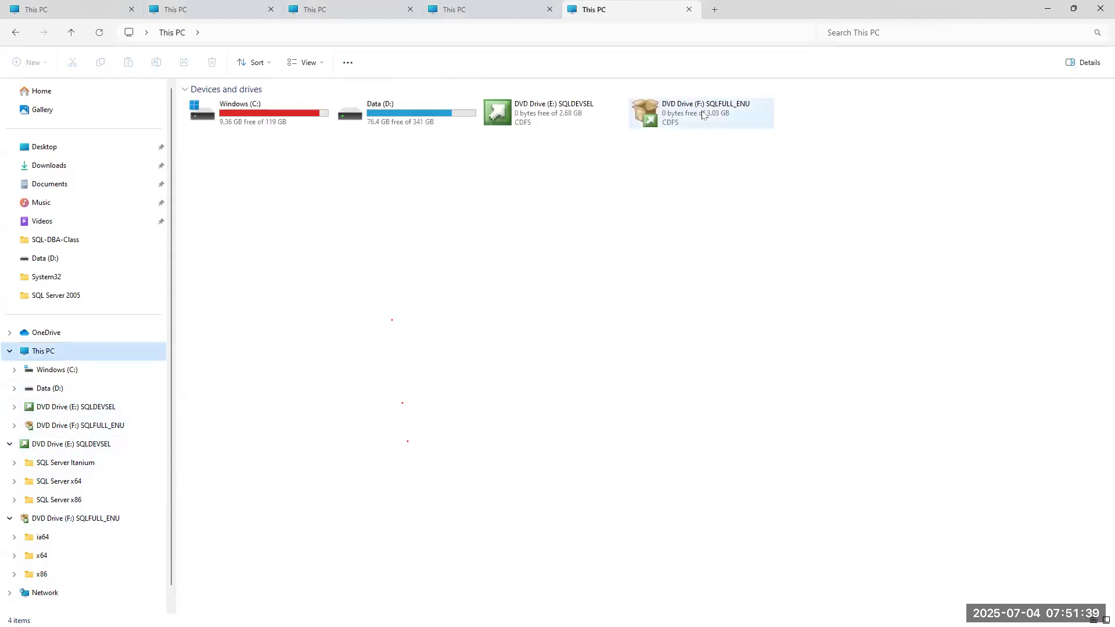
right_click(703, 114)
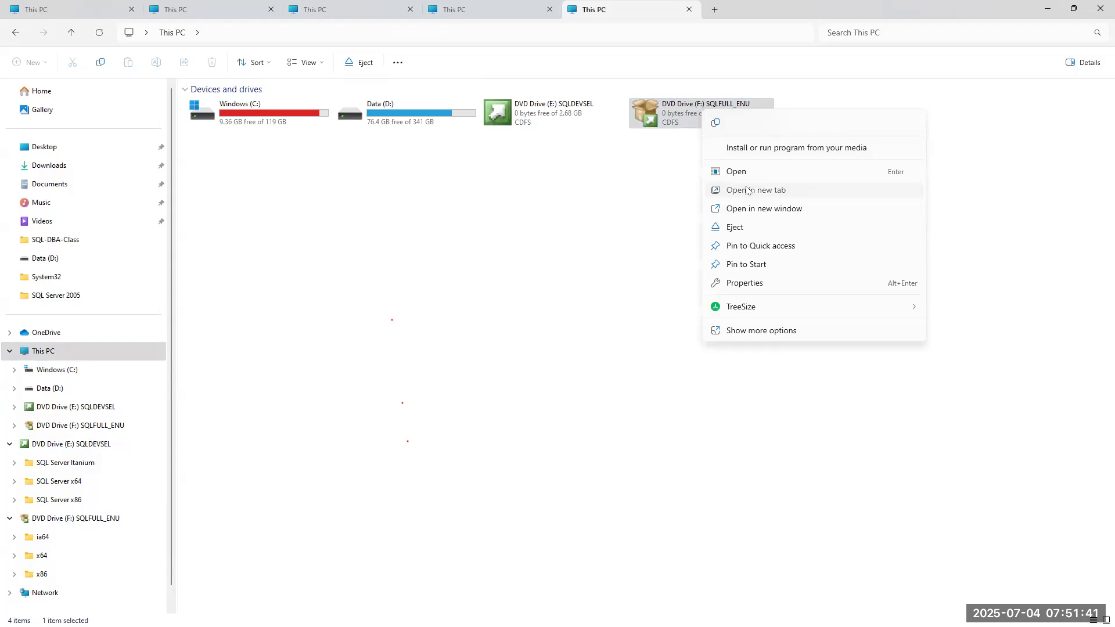
click(747, 191)
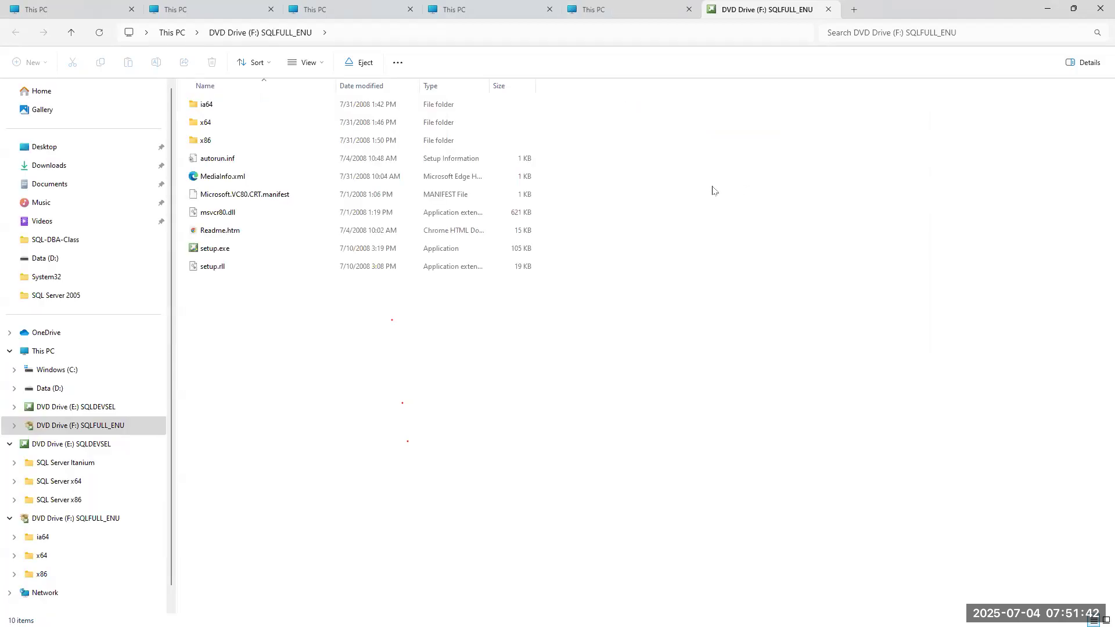
Browse F:'s x64 folder to find setup100.exe, then return to the root and select setup.exe.
double_click(212, 125)
scroll(269, 380, down, 2)
scroll(269, 380, down, 12)
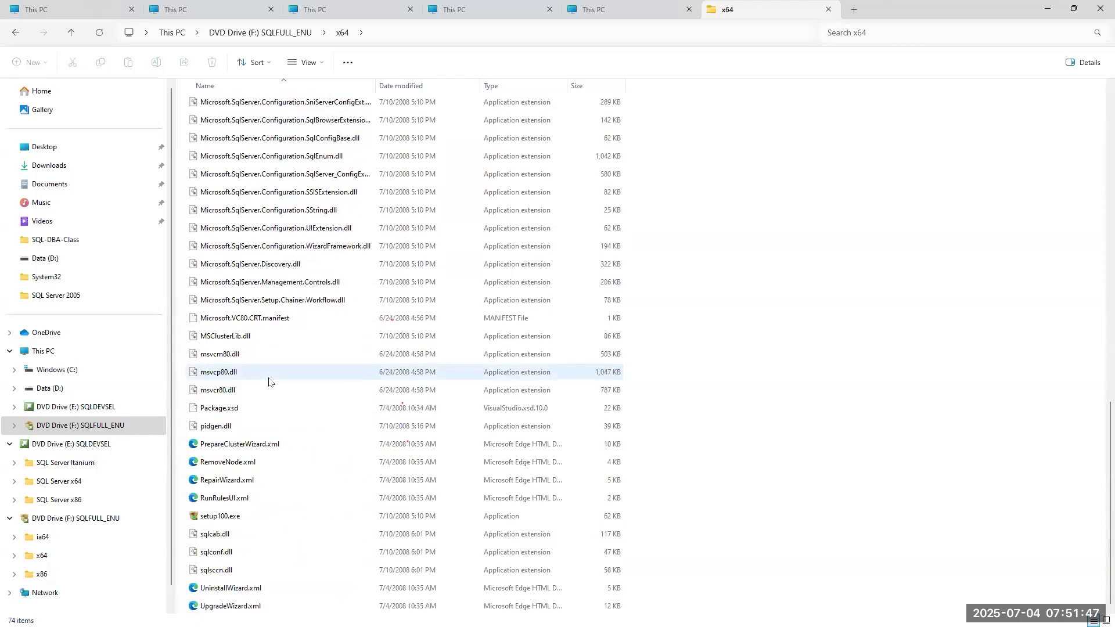
click(233, 337)
key(s)
scroll(254, 326, up, 2)
scroll(253, 327, up, 7)
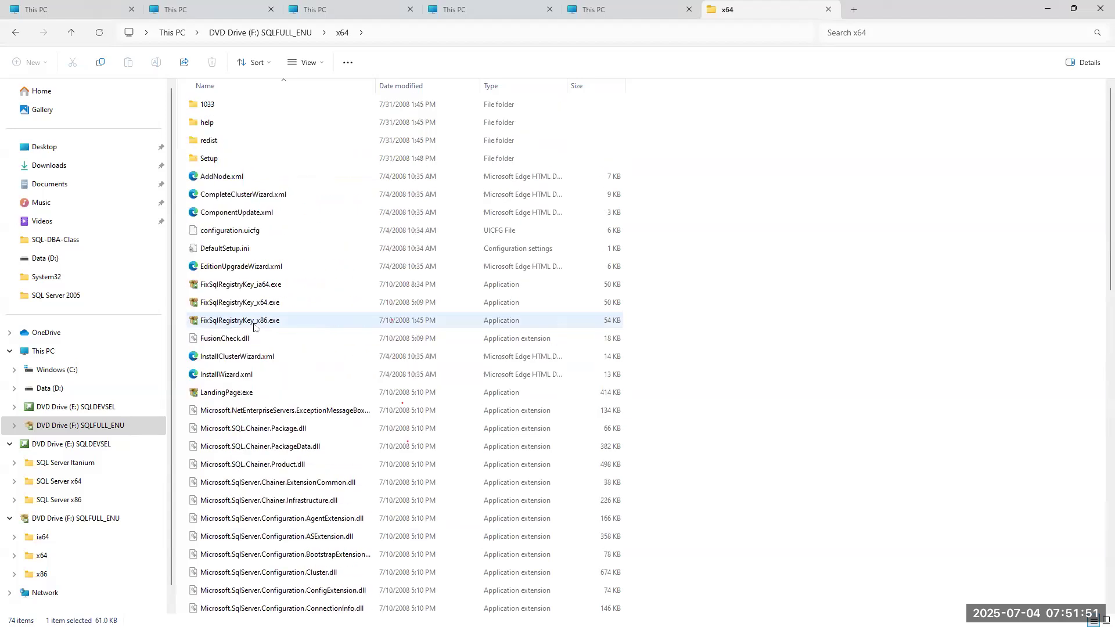
click(21, 33)
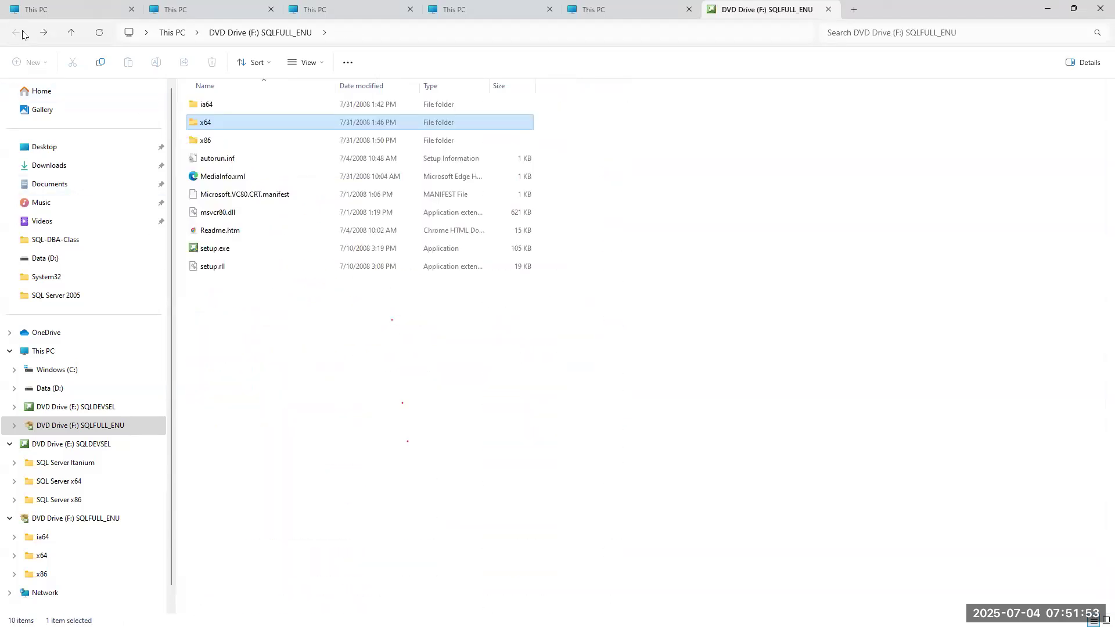
click(210, 250)
Run setup.exe from DVD Drive (F:) as administrator and move the 2005 Setup dialog left.
right_click(210, 249)
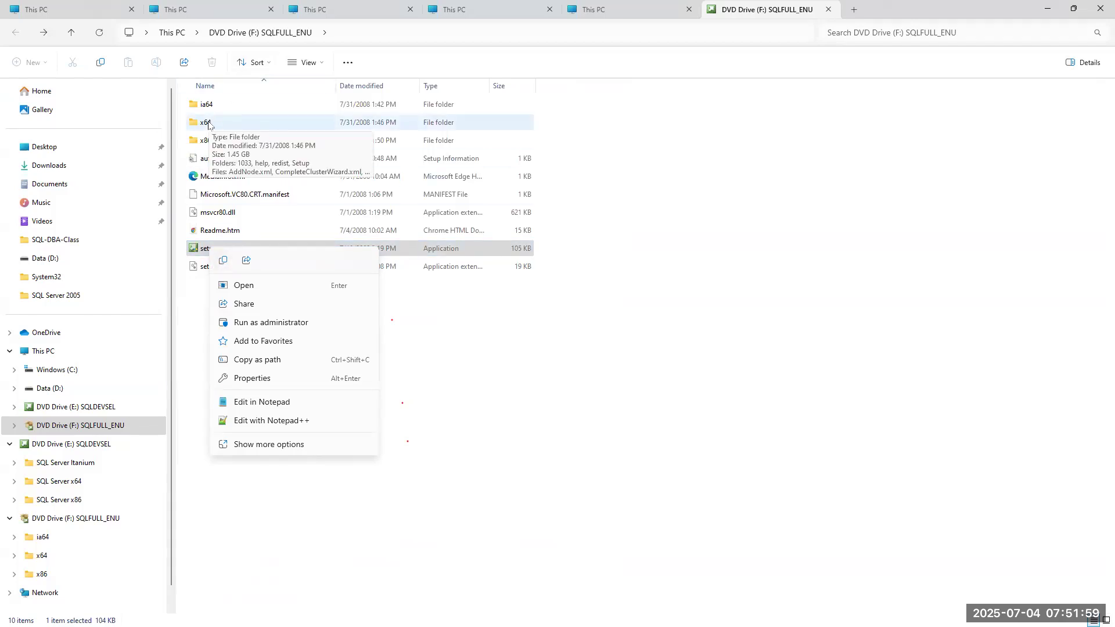
click(273, 324)
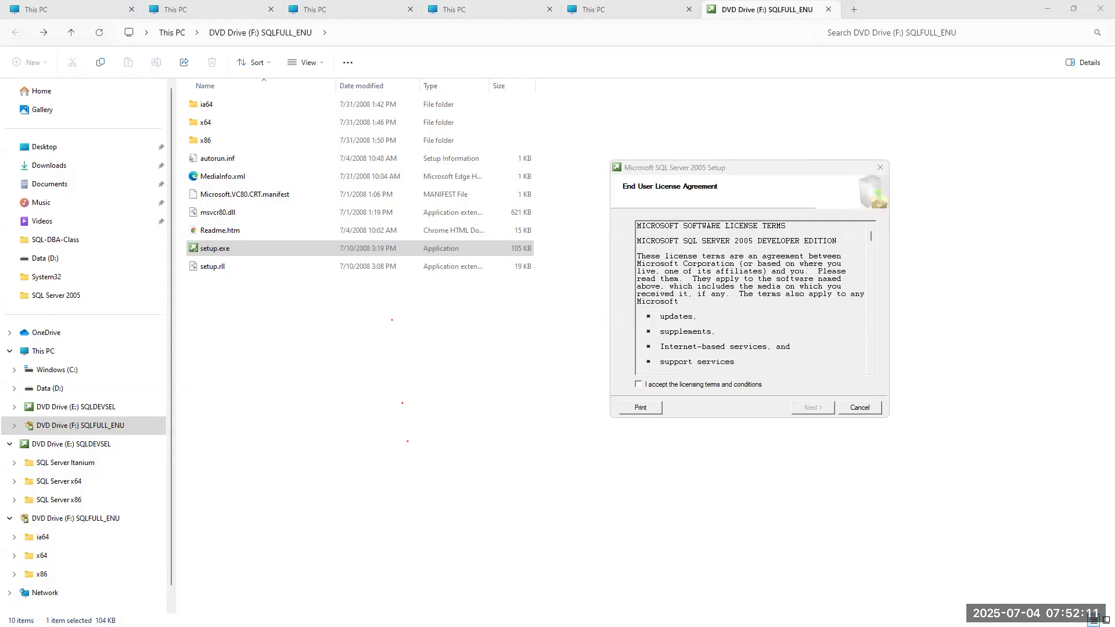
click(656, 169)
drag(658, 172, 136, 196)
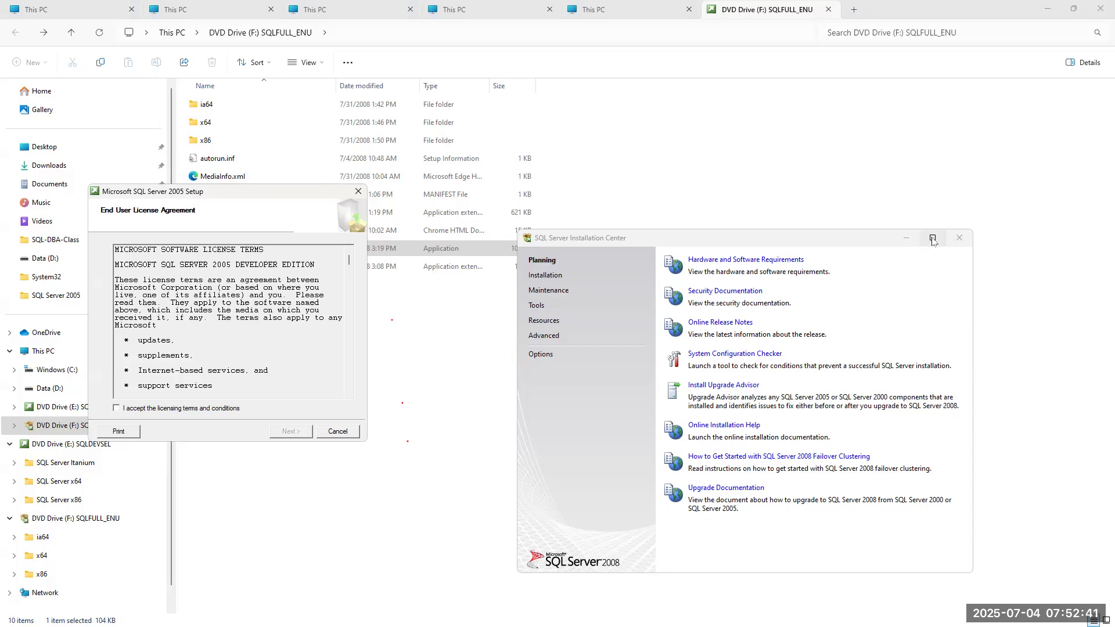
mouse_move(932, 241)
Minimize File Explorer and rearrange the Installation Center and 2005 setup windows side by side.
click(1047, 9)
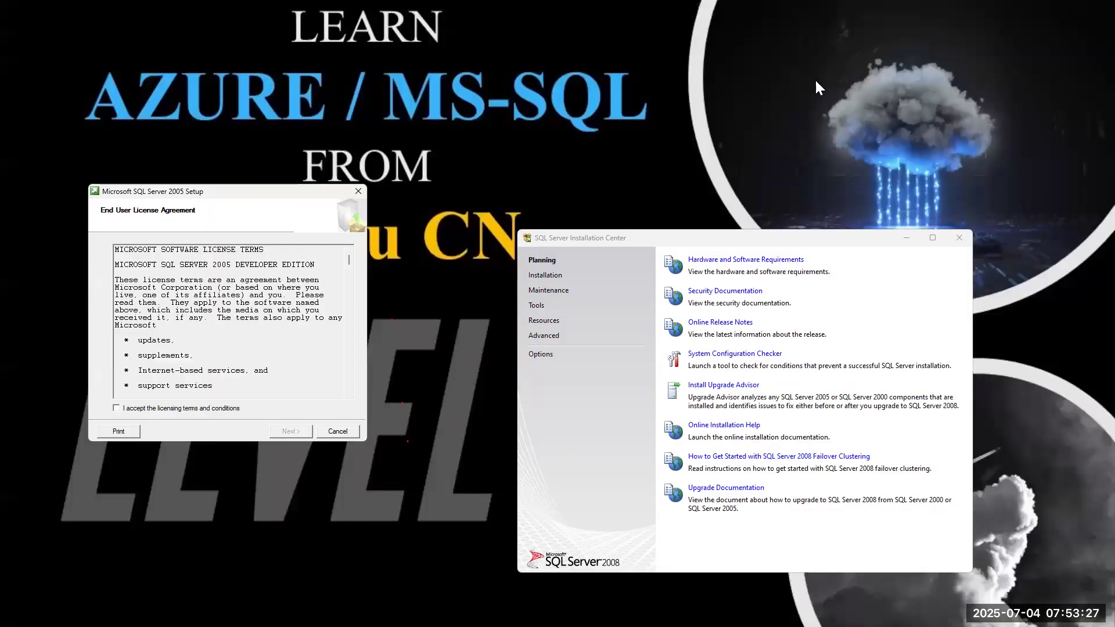
drag(759, 242, 767, 167)
click(258, 196)
drag(257, 196, 371, 202)
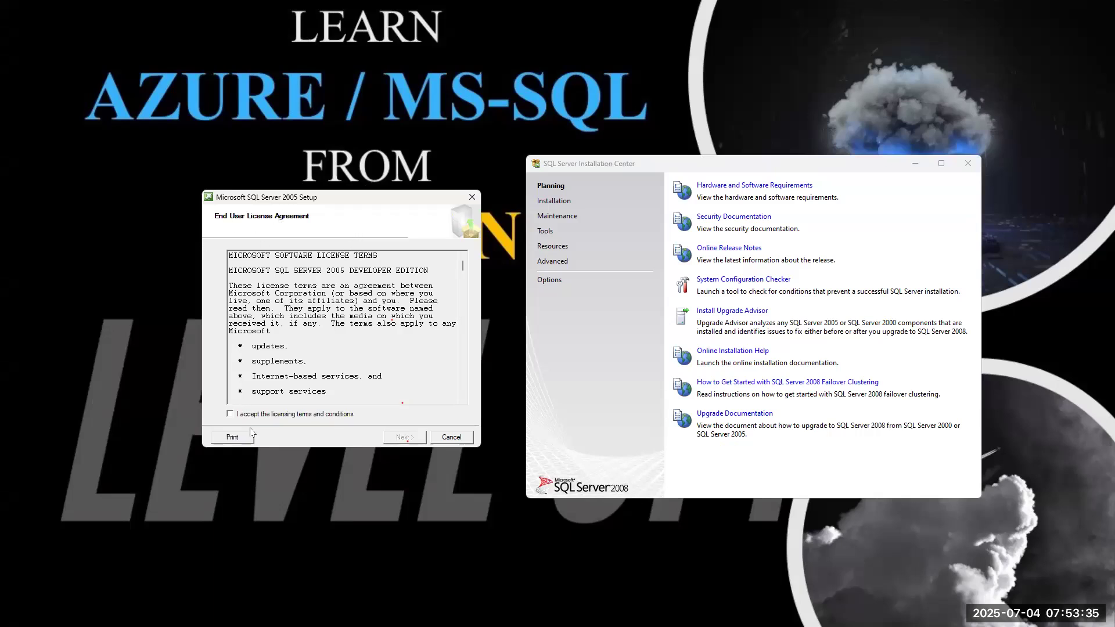
Accept the SQL Server 2005 licensing terms and switch the Installation Center to its Installation page.
click(229, 414)
click(398, 439)
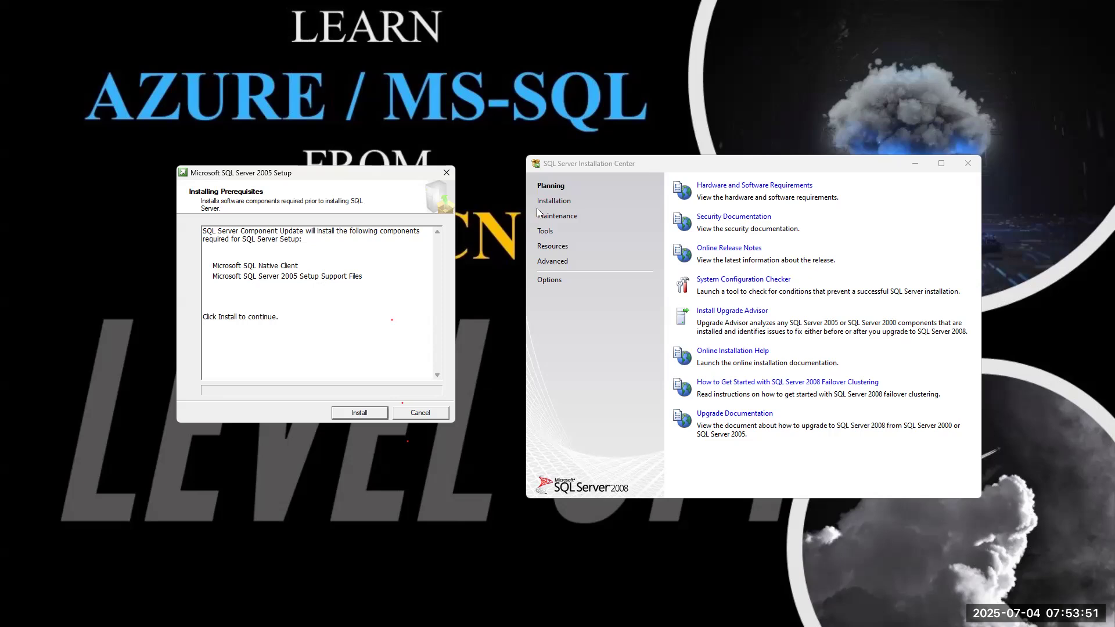
click(556, 203)
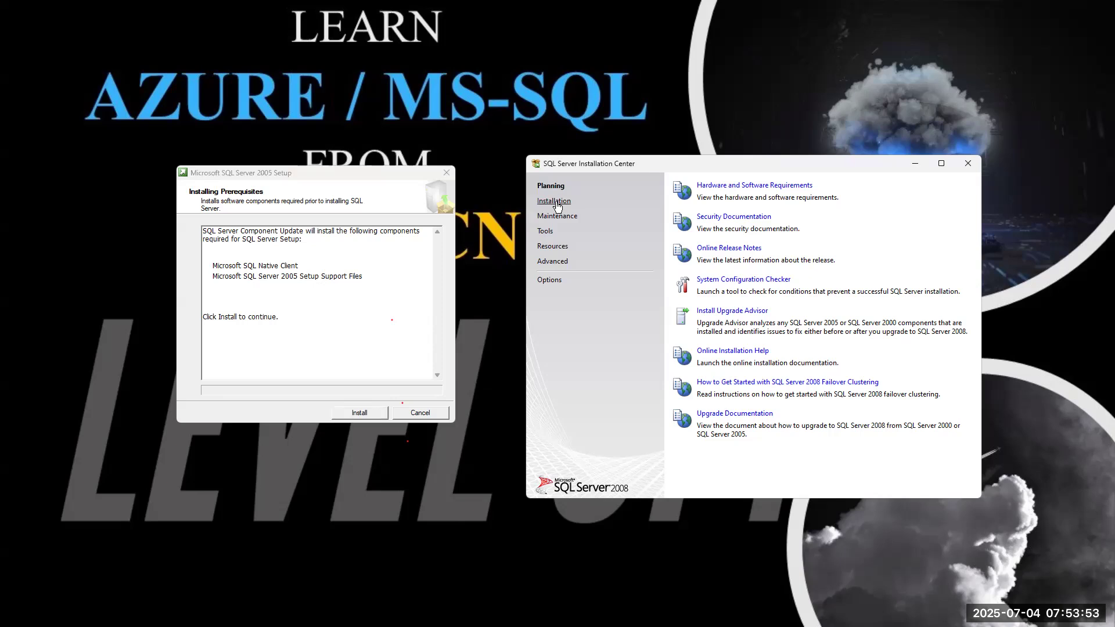
click(555, 206)
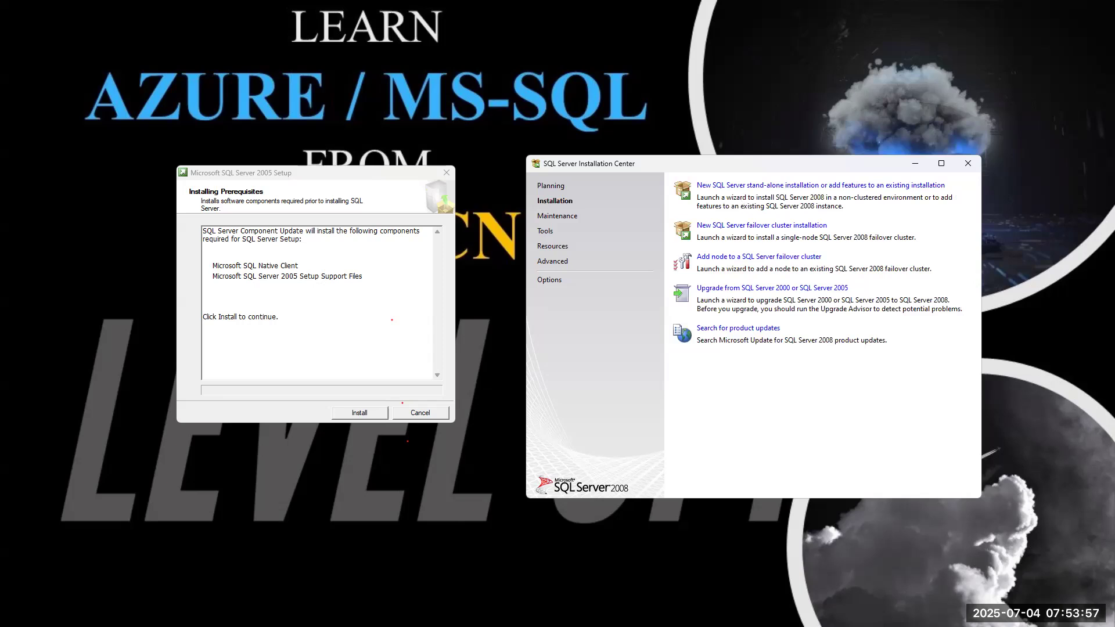
key(alt+Tab)
scroll(335, 258, up, 8)
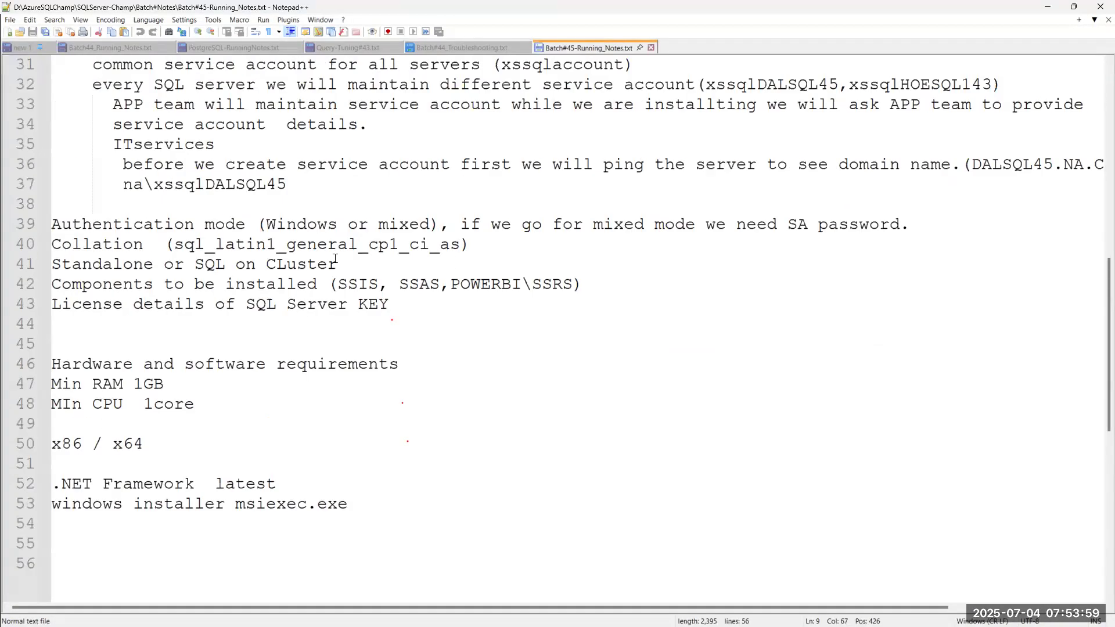
scroll(335, 258, up, 3)
click(129, 445)
double_click(129, 444)
drag(198, 444, 338, 447)
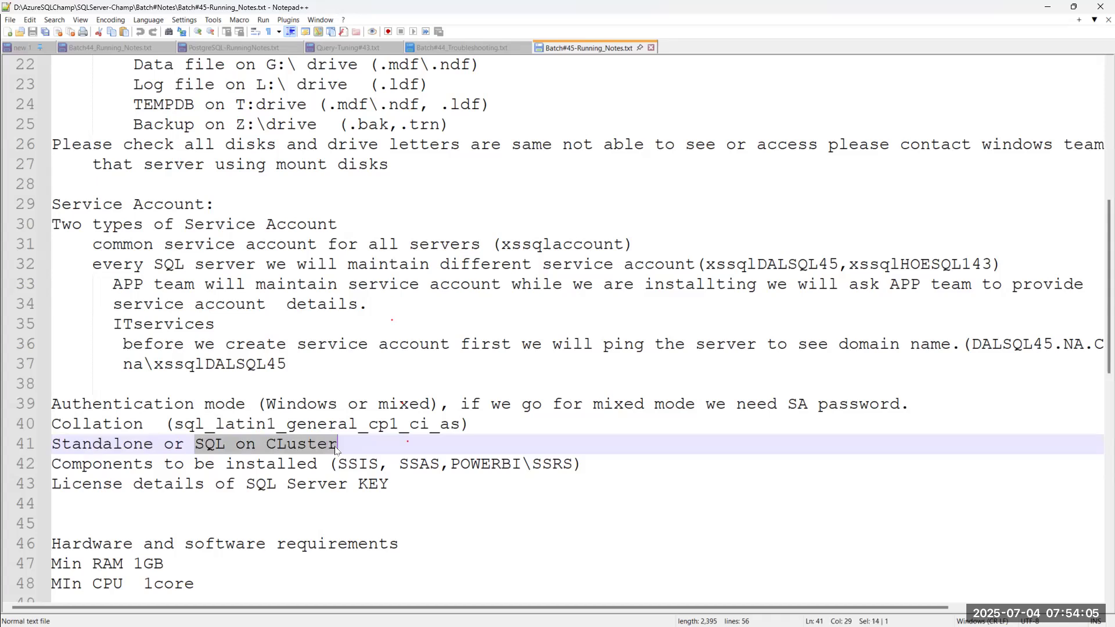
drag(153, 444, 53, 445)
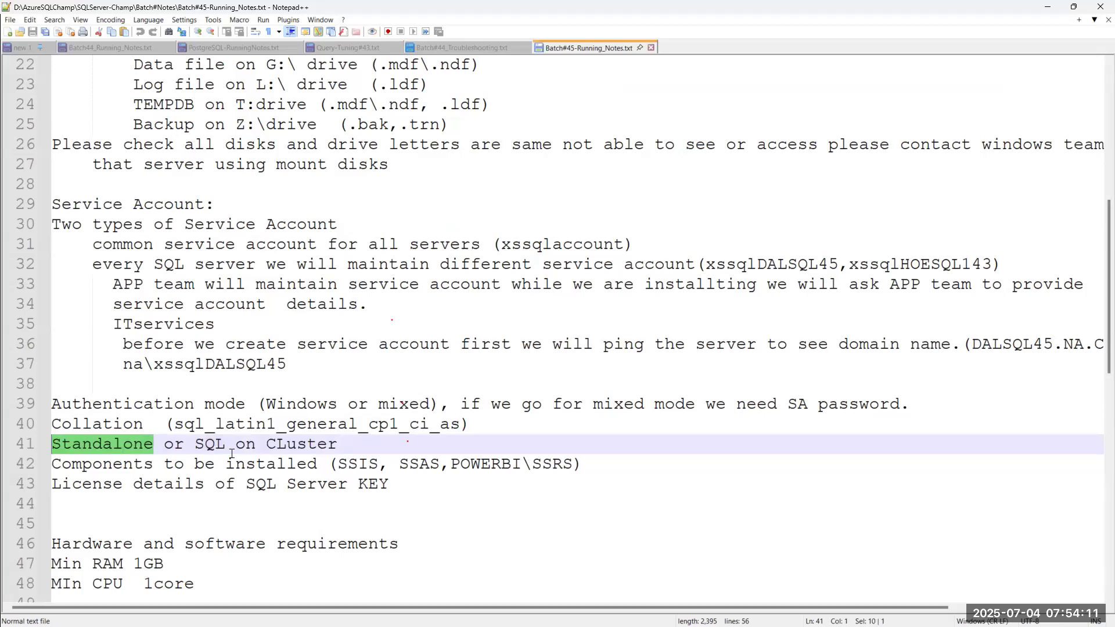
click(198, 446)
drag(197, 446, 342, 446)
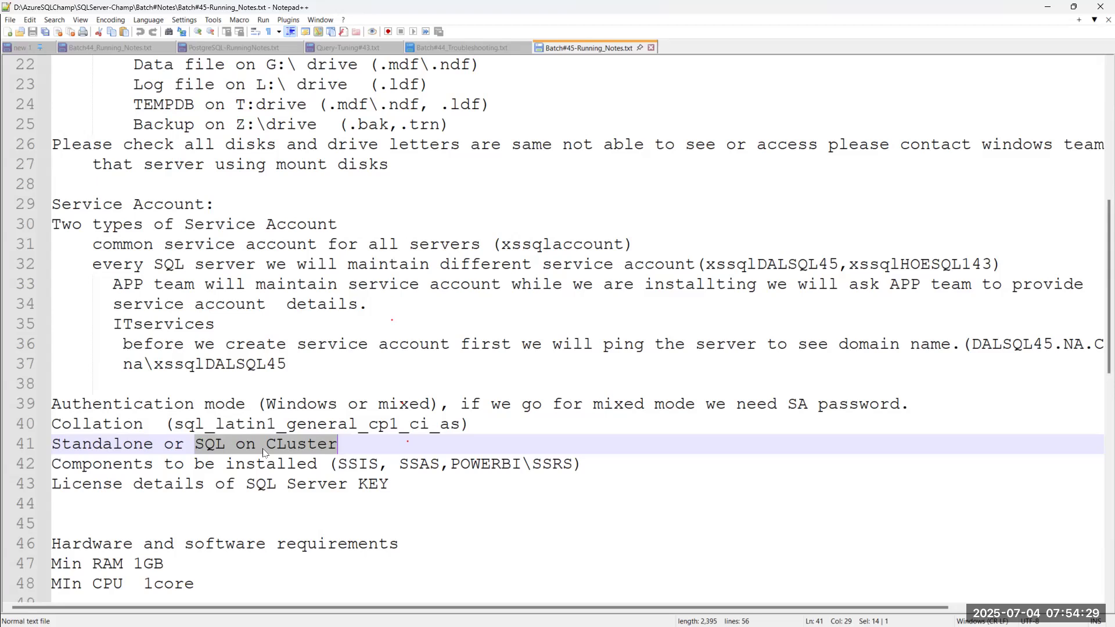
click(1046, 8)
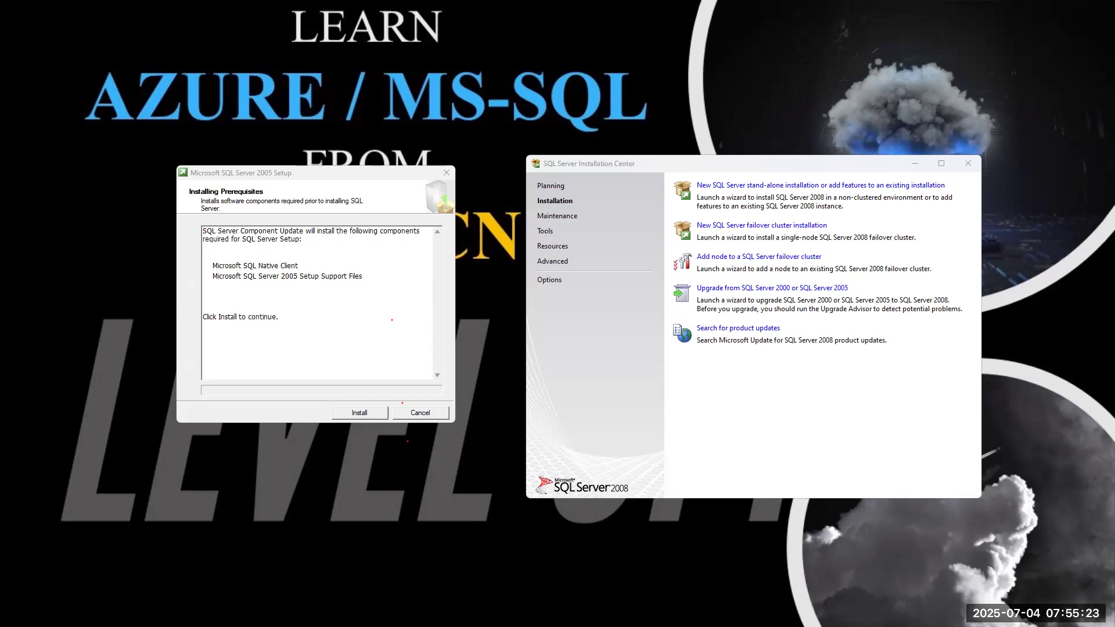
Outline the cloud, AZURE and SQL areas in red and handwrite 'Standalone' and 'sql' labels.
mouse_move(764, 41)
mouse_down()
mouse_move(935, 64)
mouse_move(774, 32)
mouse_move(754, 43)
mouse_up()
mouse_move(825, 79)
mouse_down()
mouse_move(815, 112)
mouse_move(889, 70)
mouse_move(971, 55)
mouse_up()
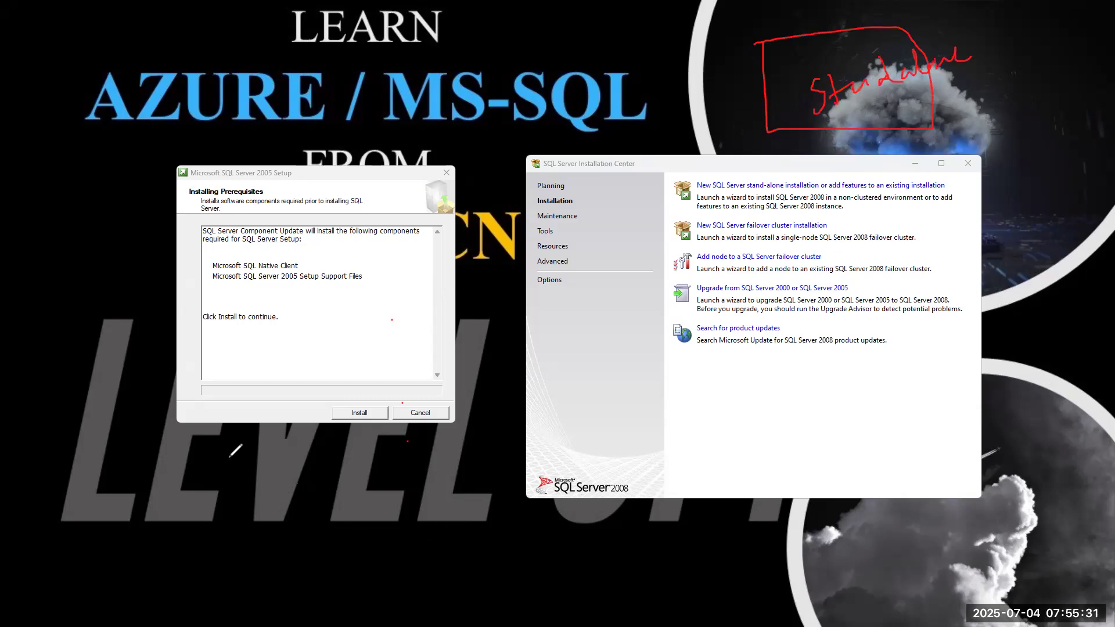
mouse_move(201, 55)
mouse_down()
mouse_move(328, 127)
mouse_move(145, 53)
mouse_up()
mouse_move(518, 35)
mouse_down()
mouse_move(514, 70)
mouse_move(640, 66)
mouse_move(475, 28)
mouse_up()
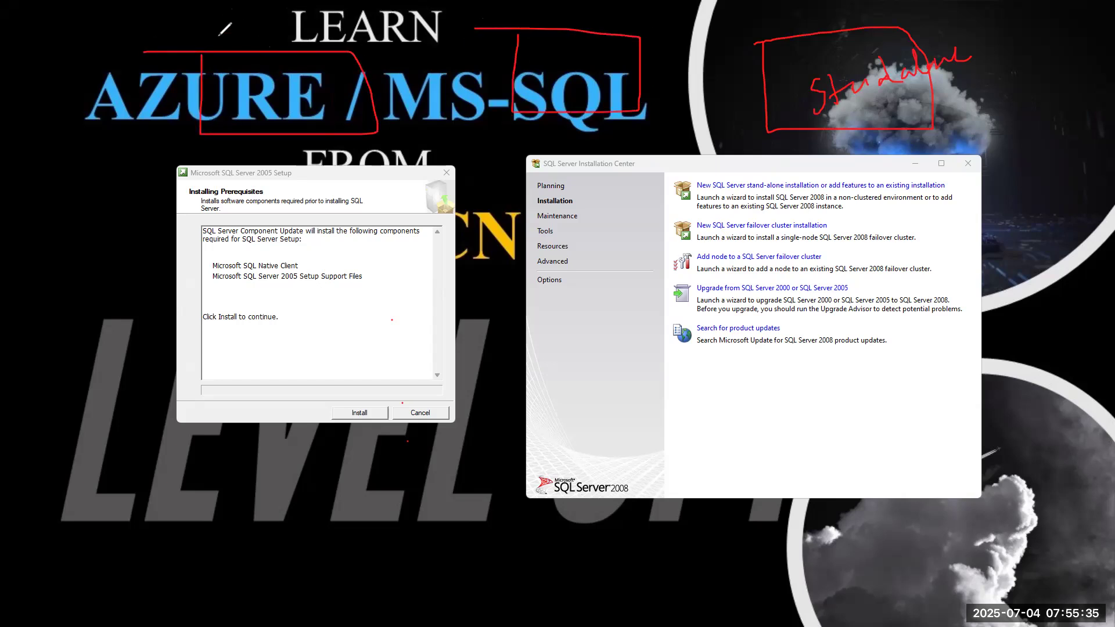
mouse_move(228, 37)
mouse_down()
mouse_move(257, 45)
mouse_move(281, 26)
mouse_move(302, 36)
mouse_up()
mouse_move(570, 19)
mouse_down()
mouse_move(557, 26)
mouse_move(626, 8)
mouse_up()
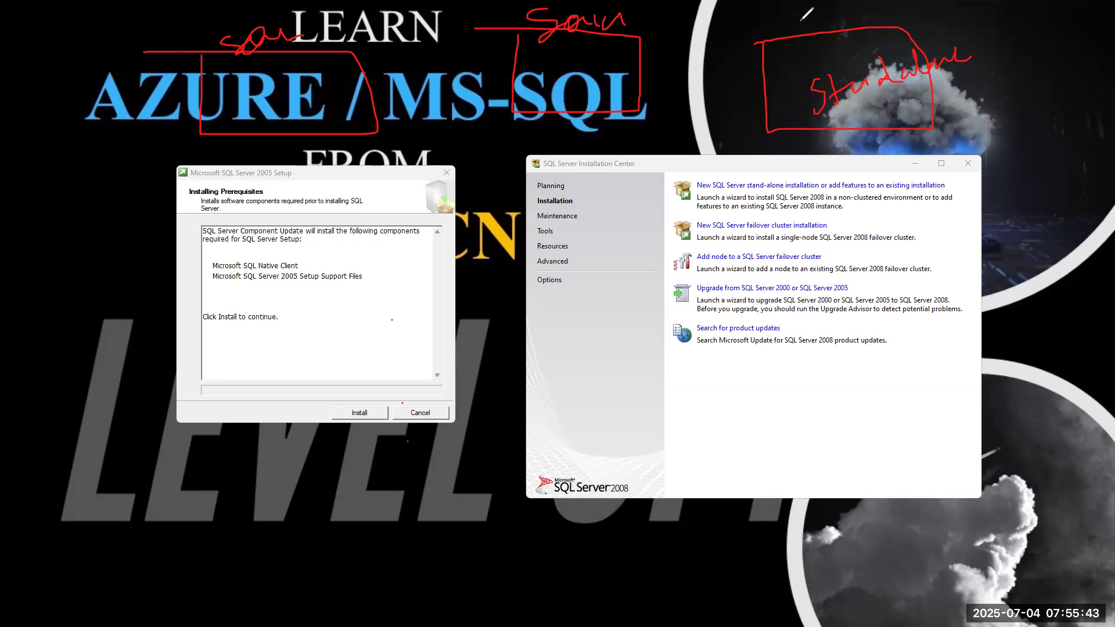
mouse_move(971, 55)
mouse_down()
mouse_move(993, 50)
mouse_move(986, 64)
mouse_up()
mouse_move(762, 16)
mouse_down()
mouse_move(754, 44)
mouse_move(775, 39)
mouse_up()
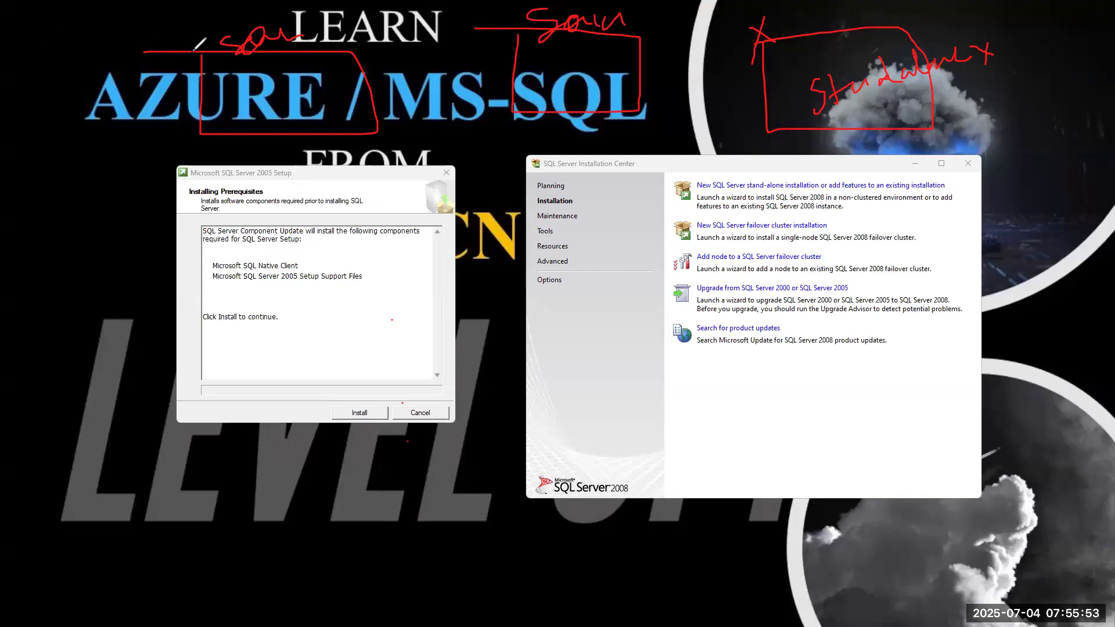
Cross through the AZURE mark and add red check marks near the SQL and MS boxes.
mouse_move(206, 75)
mouse_down()
mouse_move(226, 87)
mouse_move(212, 123)
mouse_up()
mouse_move(575, 63)
mouse_down()
mouse_move(591, 73)
mouse_move(639, 24)
mouse_up()
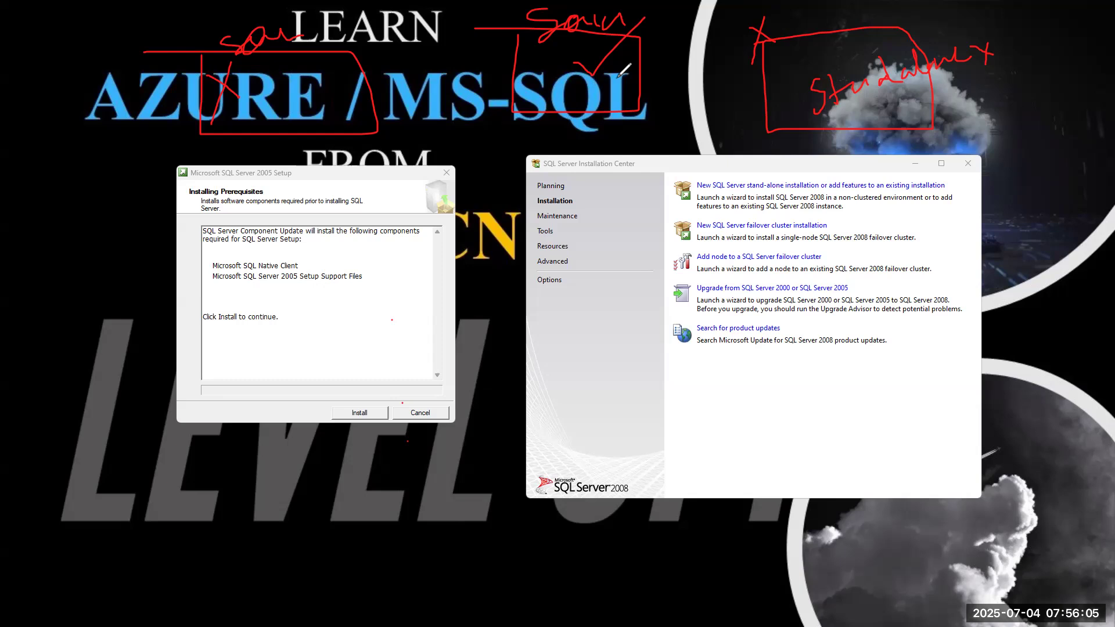
mouse_move(291, 24)
mouse_down()
mouse_move(303, 38)
mouse_move(312, 22)
mouse_up()
drag(637, 17, 665, 3)
mouse_move(405, 110)
mouse_down()
mouse_move(405, 148)
mouse_move(476, 158)
mouse_move(405, 114)
mouse_up()
drag(487, 139, 572, 106)
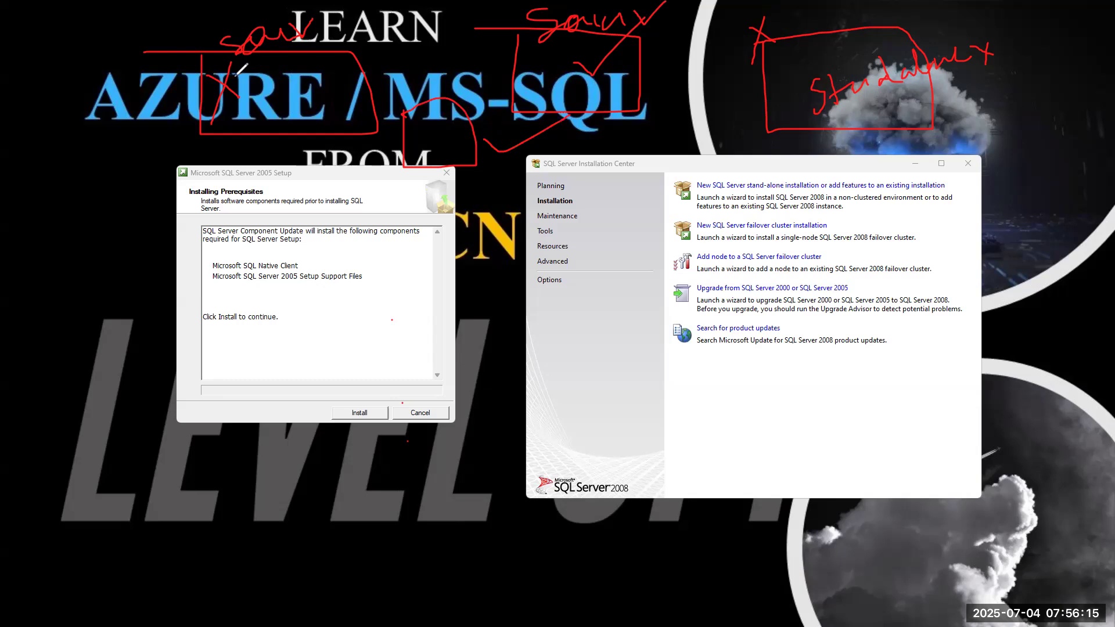
drag(239, 58, 262, 87)
mouse_move(574, 60)
mouse_down()
mouse_move(587, 75)
mouse_move(626, 23)
mouse_move(632, 64)
mouse_up()
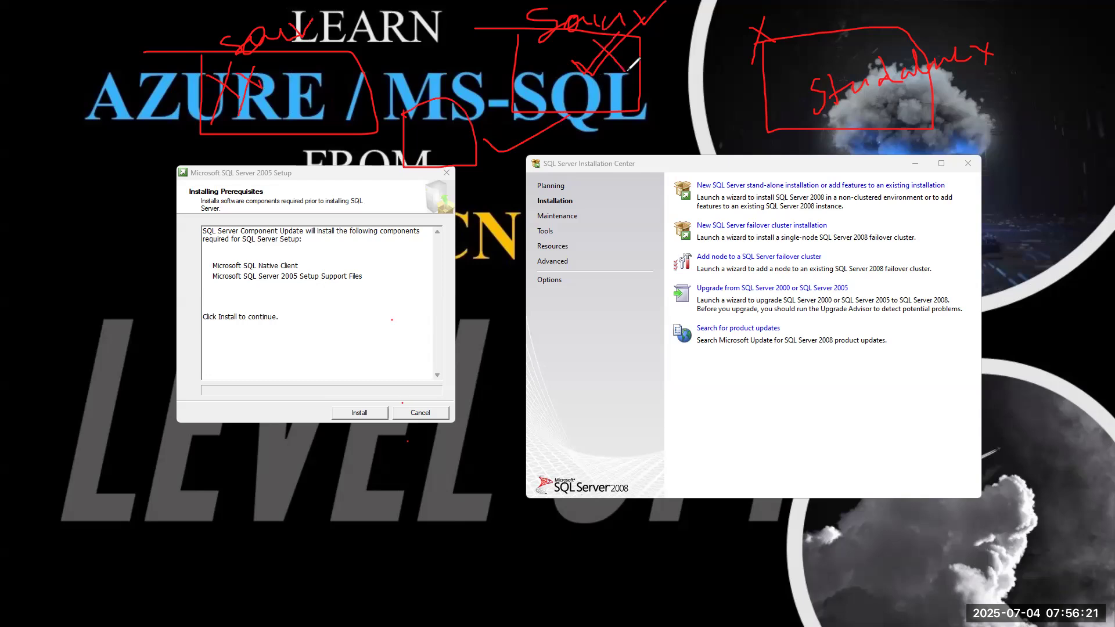
mouse_move(407, 113)
mouse_down()
mouse_move(429, 136)
mouse_move(455, 97)
mouse_up()
Tick 'New SQL Server failover cluster installation' and 'Add node to a SQL Server failover cluster' in red.
drag(725, 216, 746, 208)
drag(741, 251, 768, 246)
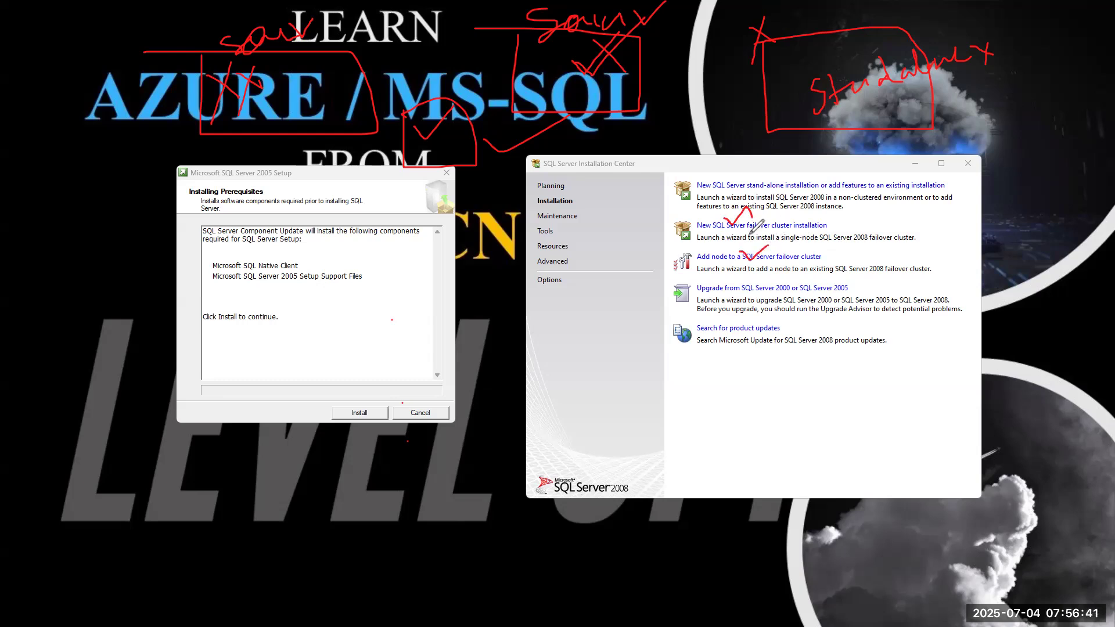
mouse_move(406, 47)
mouse_down()
mouse_move(410, 95)
mouse_move(478, 87)
mouse_move(414, 49)
mouse_up()
Show the drives under This PC, tick Data (D:) in red, and start a handwritten note below.
key(alt+Tab)
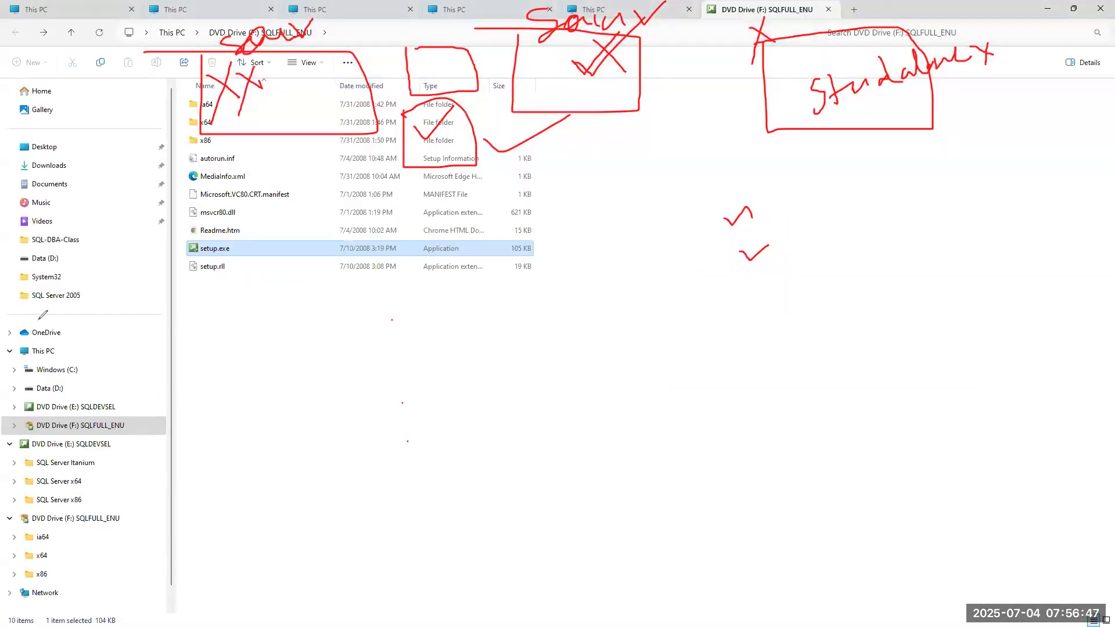
click(43, 351)
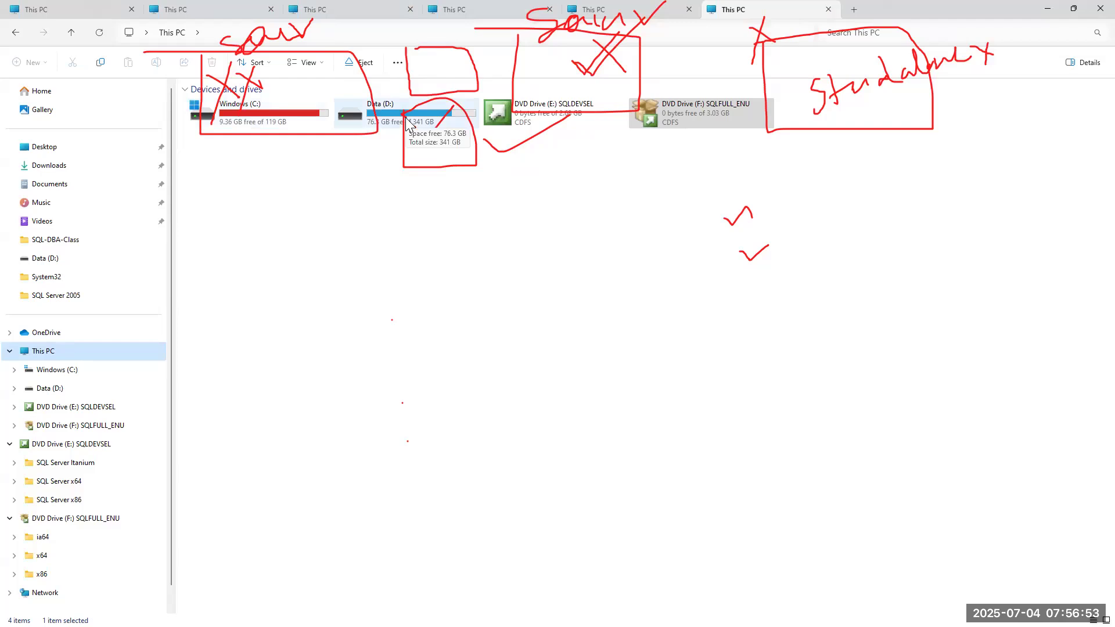
drag(414, 119, 450, 111)
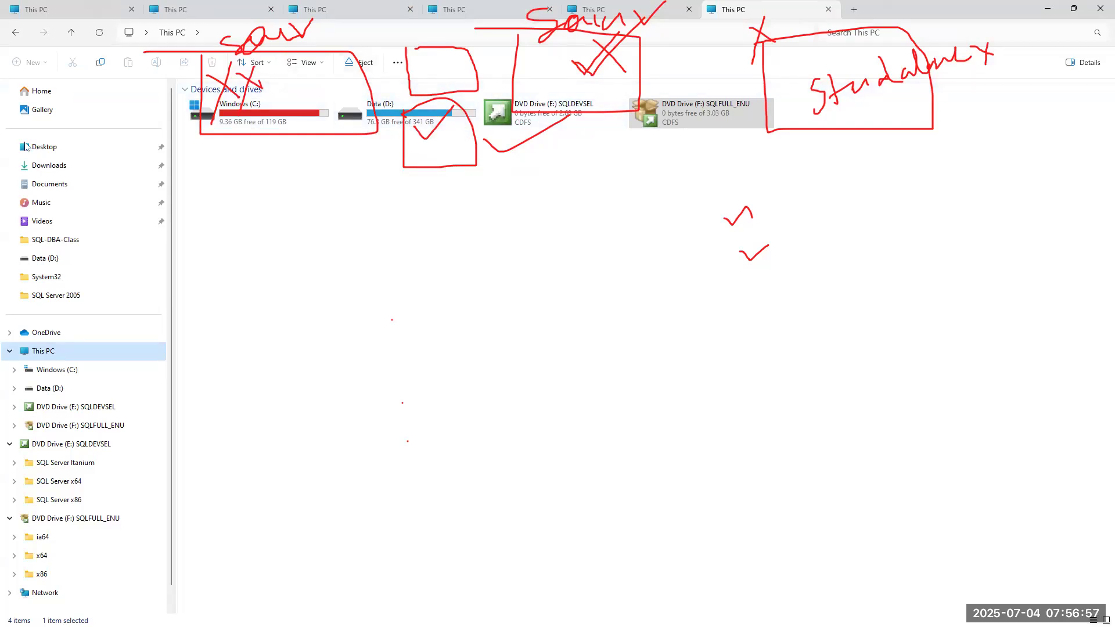
click(382, 74)
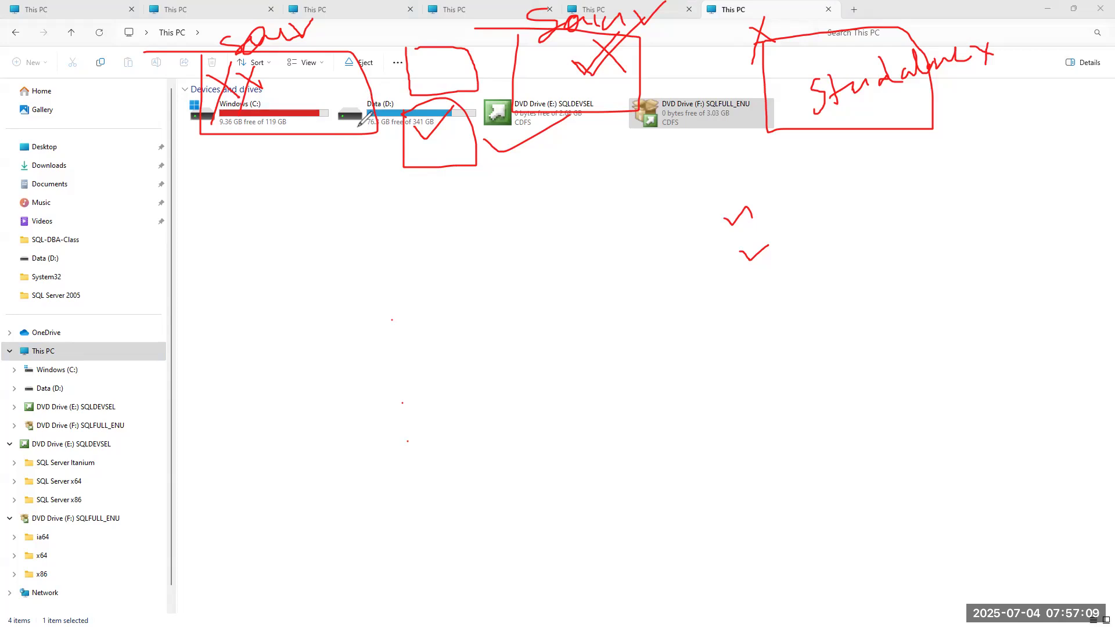
mouse_move(352, 233)
mouse_down()
mouse_move(324, 282)
mouse_move(383, 244)
mouse_move(403, 249)
mouse_move(416, 236)
mouse_move(421, 247)
mouse_move(473, 229)
mouse_move(498, 205)
mouse_move(575, 194)
mouse_move(581, 223)
mouse_move(598, 189)
mouse_up()
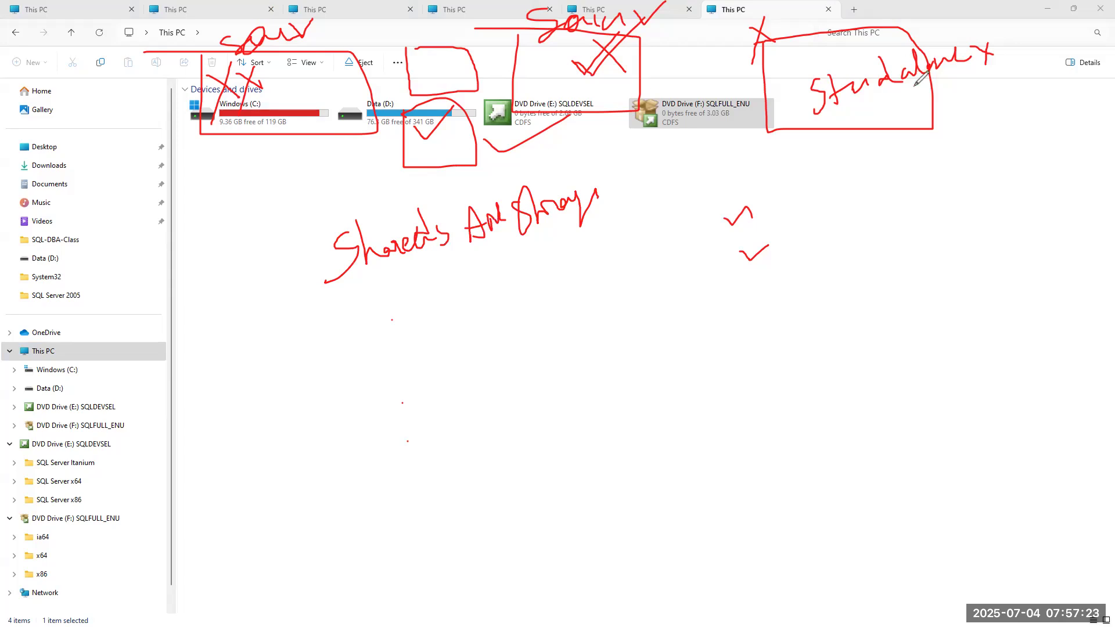
Tick Standalone, link it to Windows (C:) with a red line, and underline the handwritten note.
drag(878, 51, 910, 18)
mouse_move(885, 90)
mouse_down()
mouse_move(261, 408)
mouse_move(256, 122)
mouse_move(250, 170)
mouse_up()
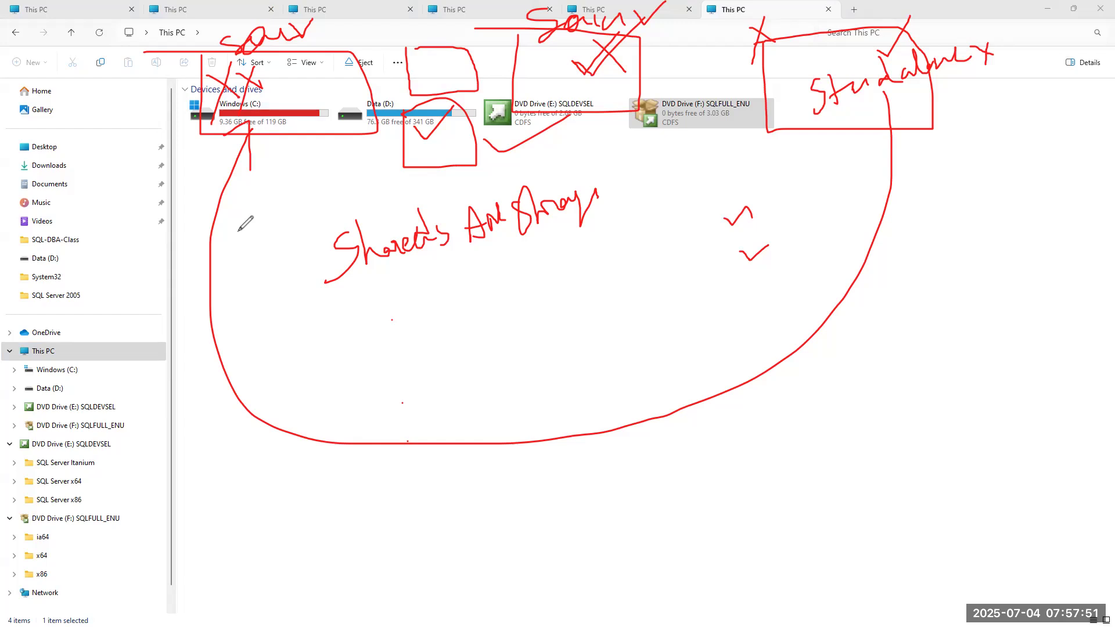
drag(323, 314, 641, 282)
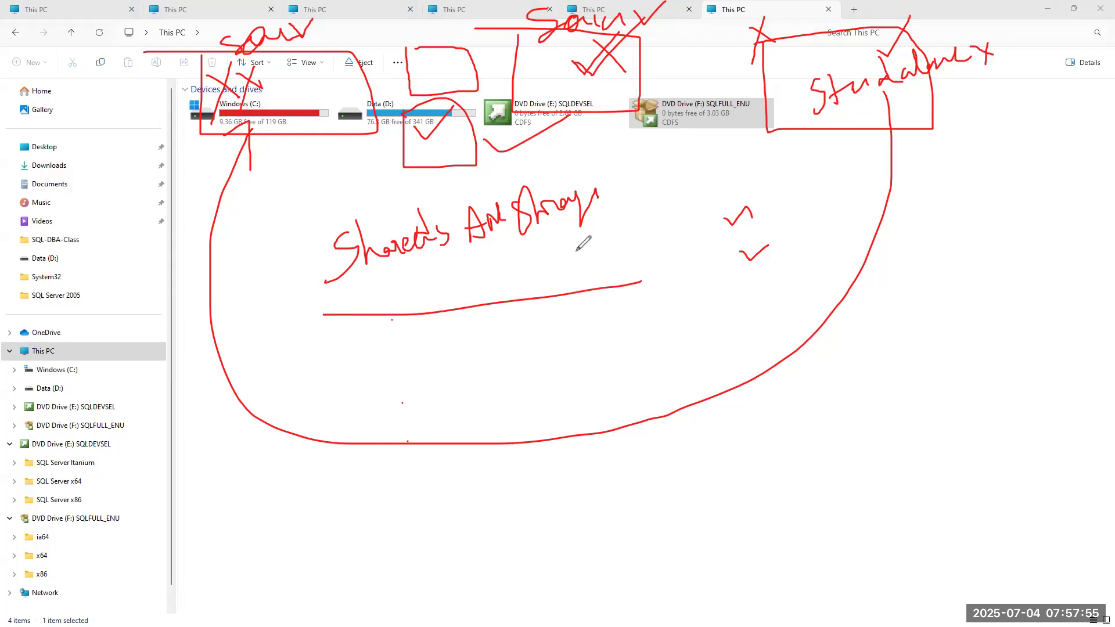
drag(294, 98, 347, 72)
Mark the C: box, re-cross the X above DVD (E:), tick Data (D:), then clear the ink.
drag(301, 69, 289, 112)
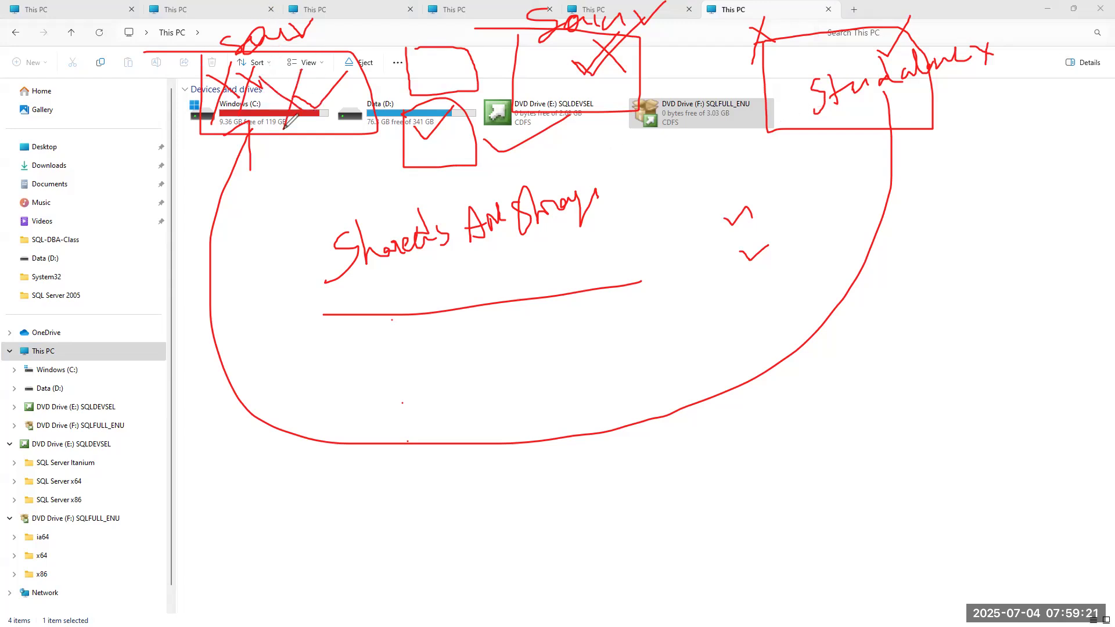
mouse_move(586, 65)
mouse_down()
mouse_move(575, 74)
mouse_move(634, 88)
mouse_up()
drag(627, 40, 606, 103)
drag(420, 139, 465, 126)
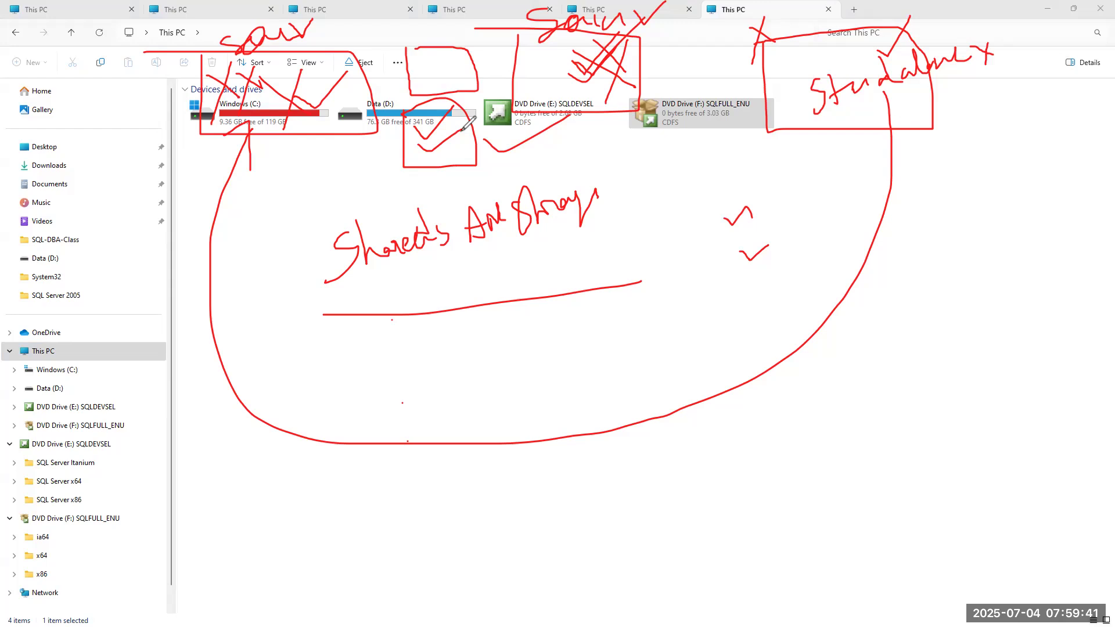
click(26, 253)
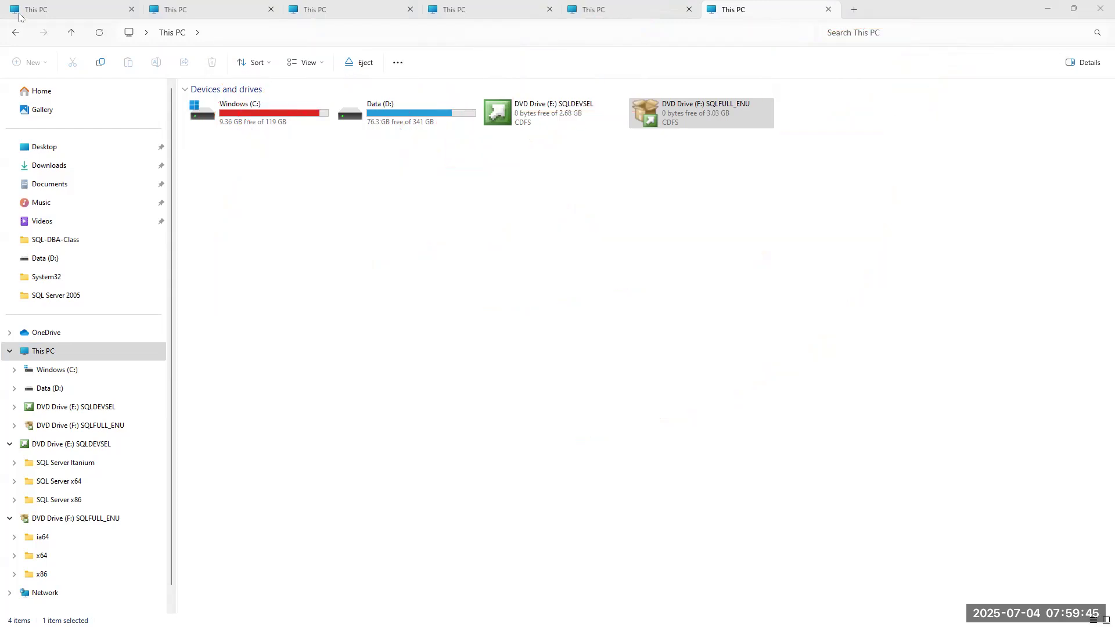
Minimize File Explorer to reveal the SQL Server windows behind it.
click(1048, 9)
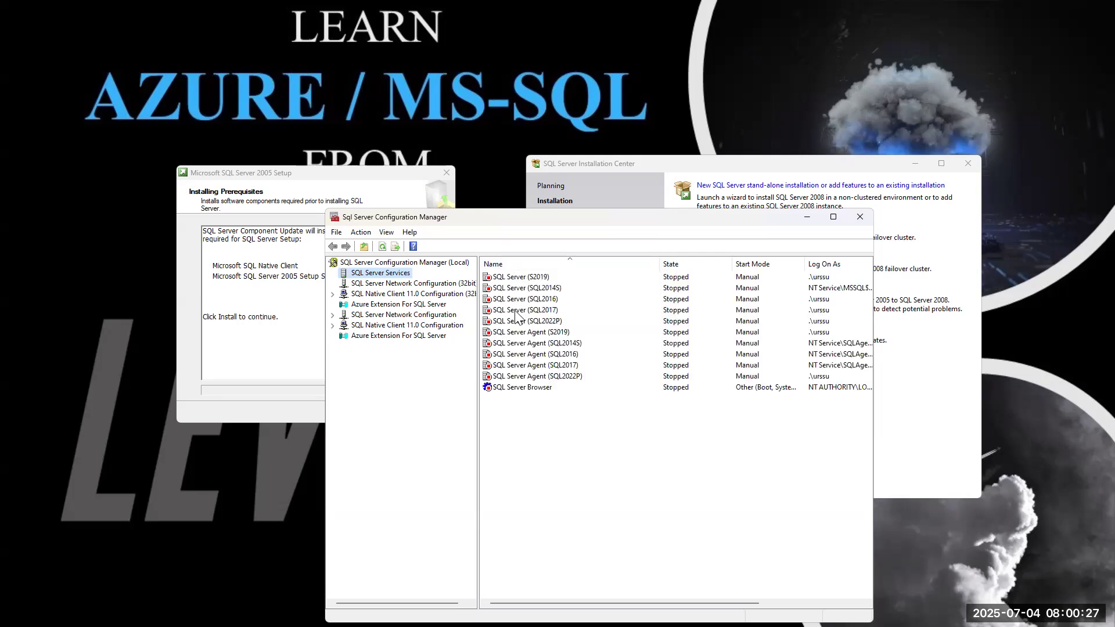
Check the stopped SQL2014S, SQL2016, SQL2017, SQL2022P and S2019 services, then minimize Configuration Manager.
click(517, 279)
click(540, 289)
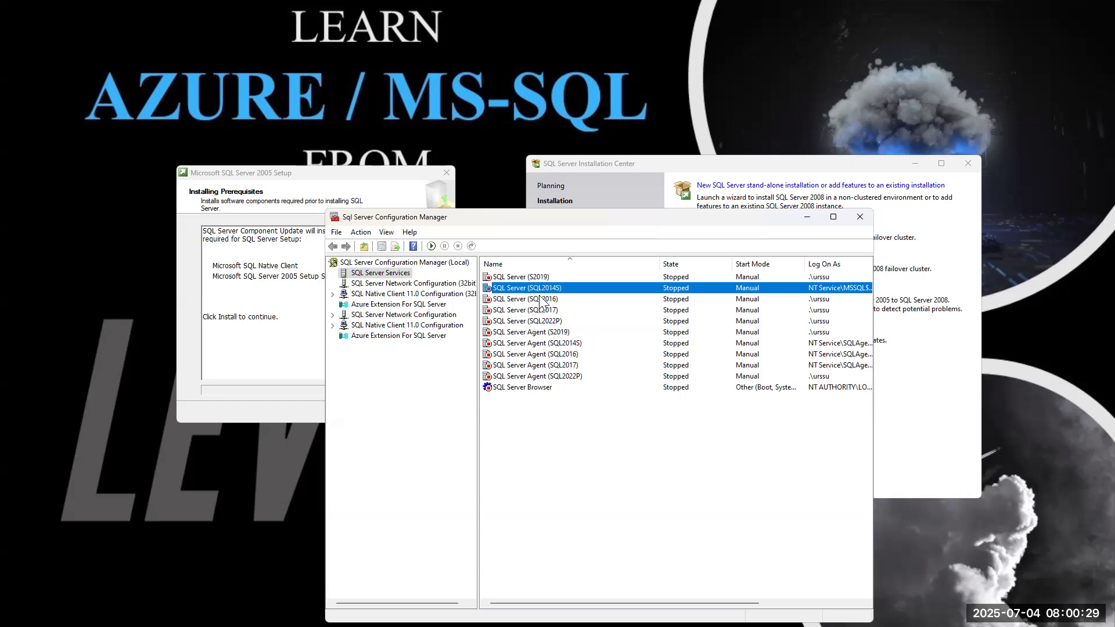
click(539, 298)
click(536, 312)
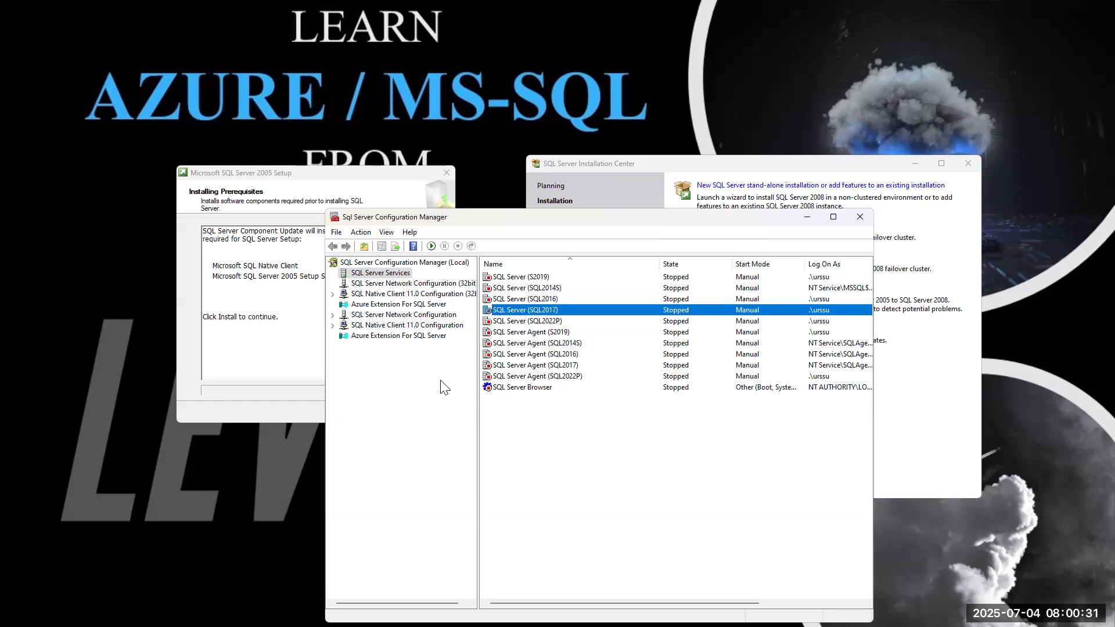
click(540, 323)
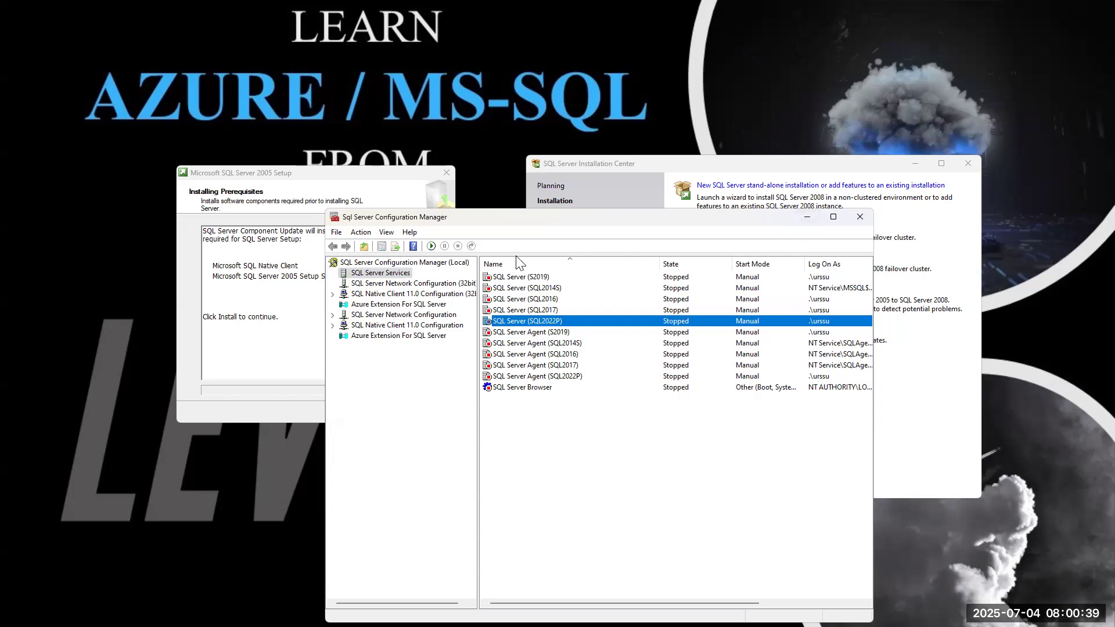
click(503, 279)
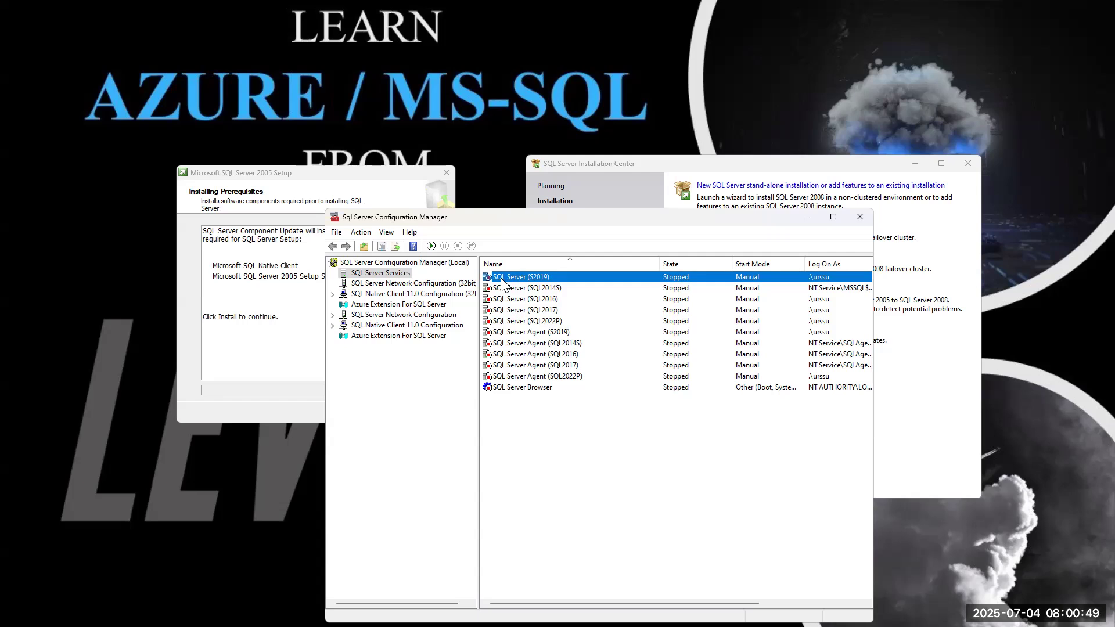
click(806, 217)
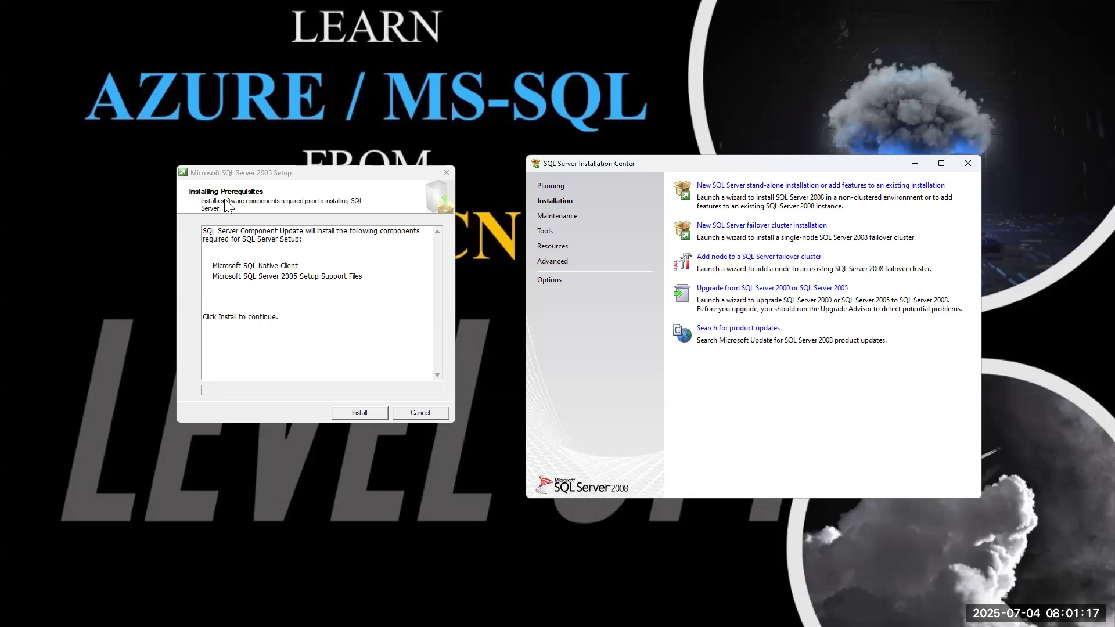
Install the Native Client and Setup Support Files prerequisites, then continue to the wizard's Welcome page.
click(365, 411)
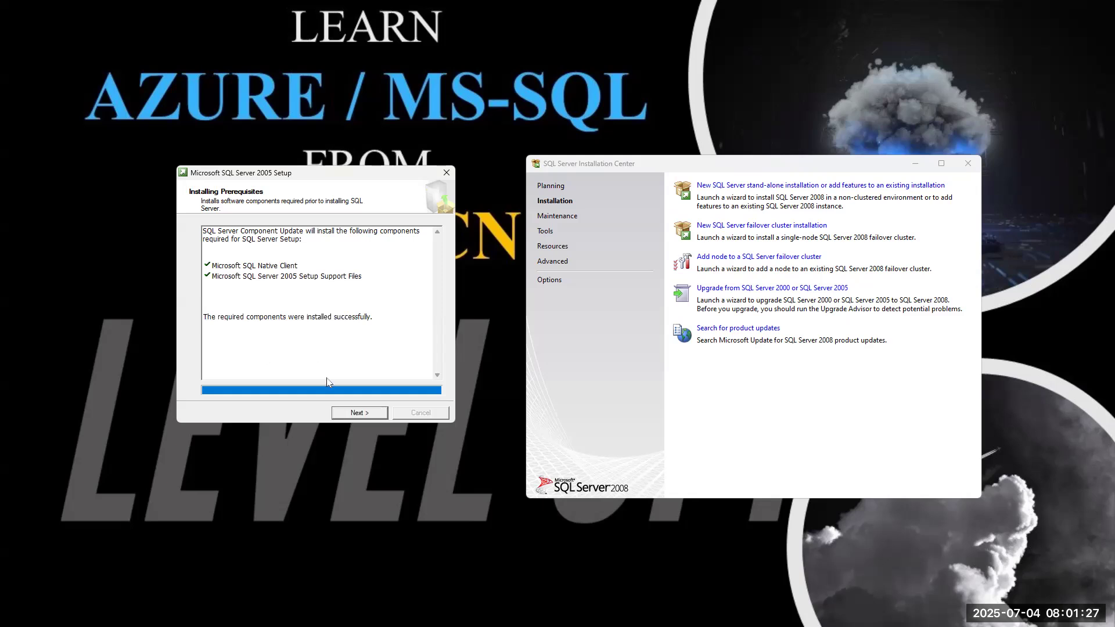
click(359, 412)
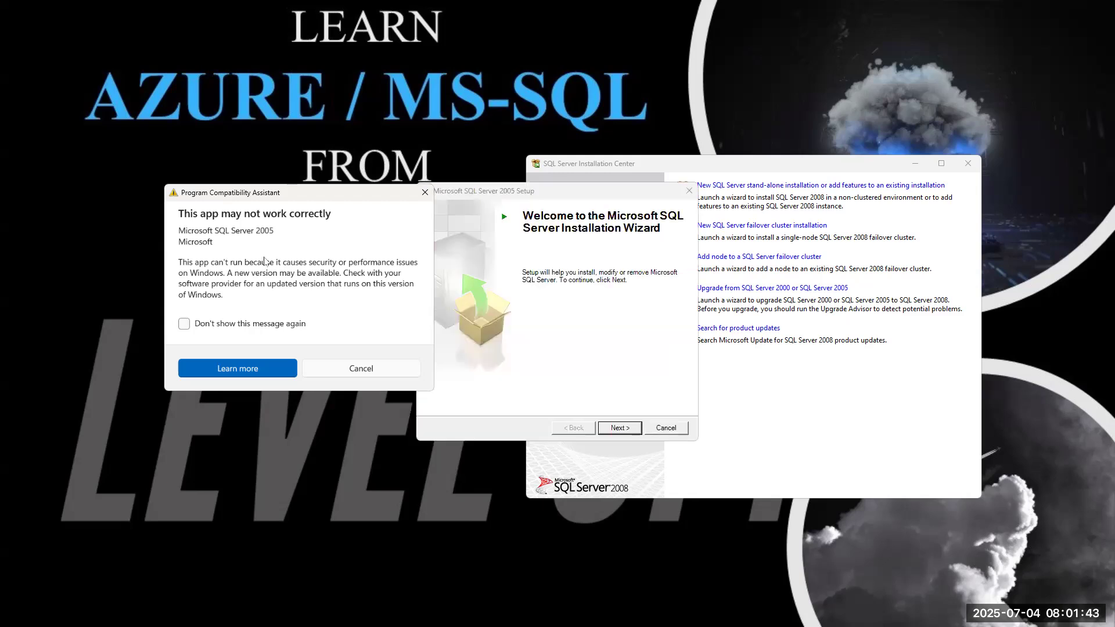
Dismiss the compatibility warning, move the wizard left, and pass Welcome and the System Configuration Check.
click(371, 373)
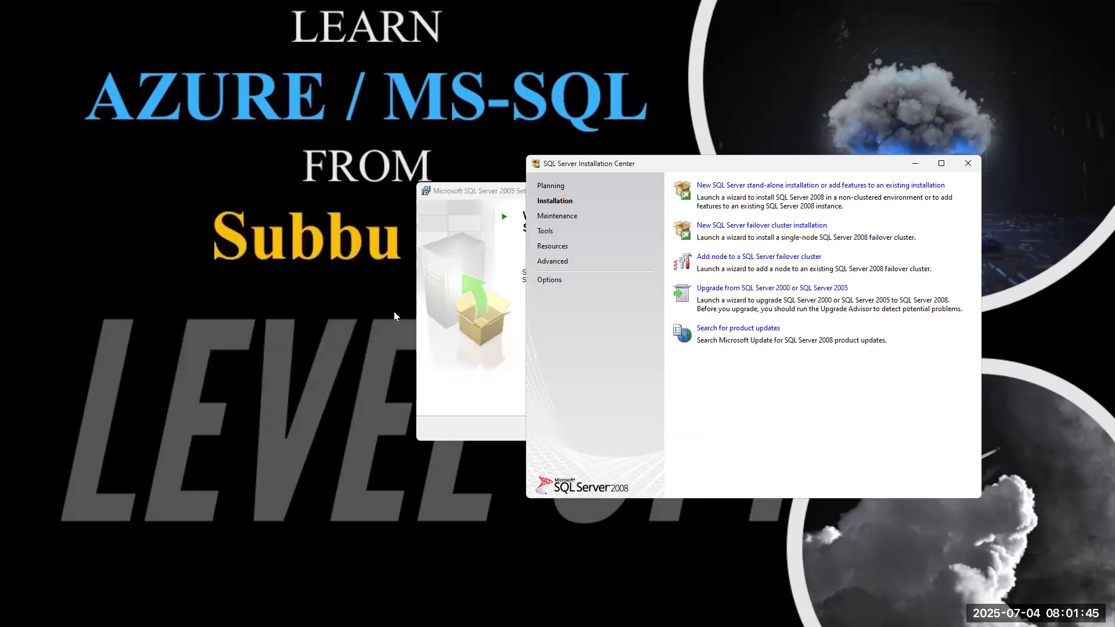
click(478, 196)
drag(478, 196, 183, 187)
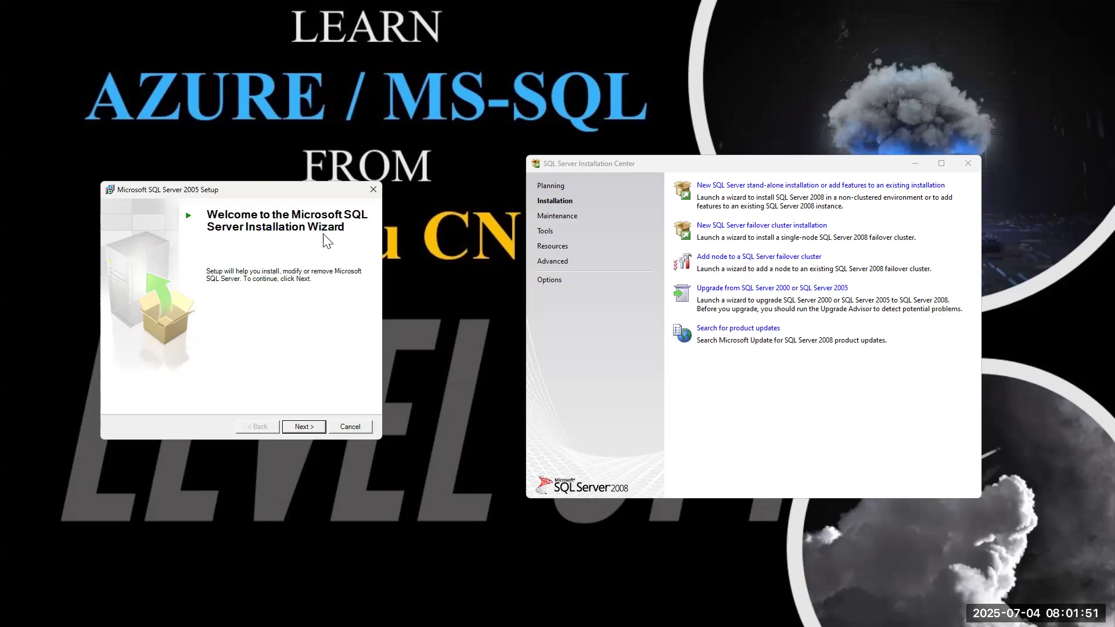
click(310, 425)
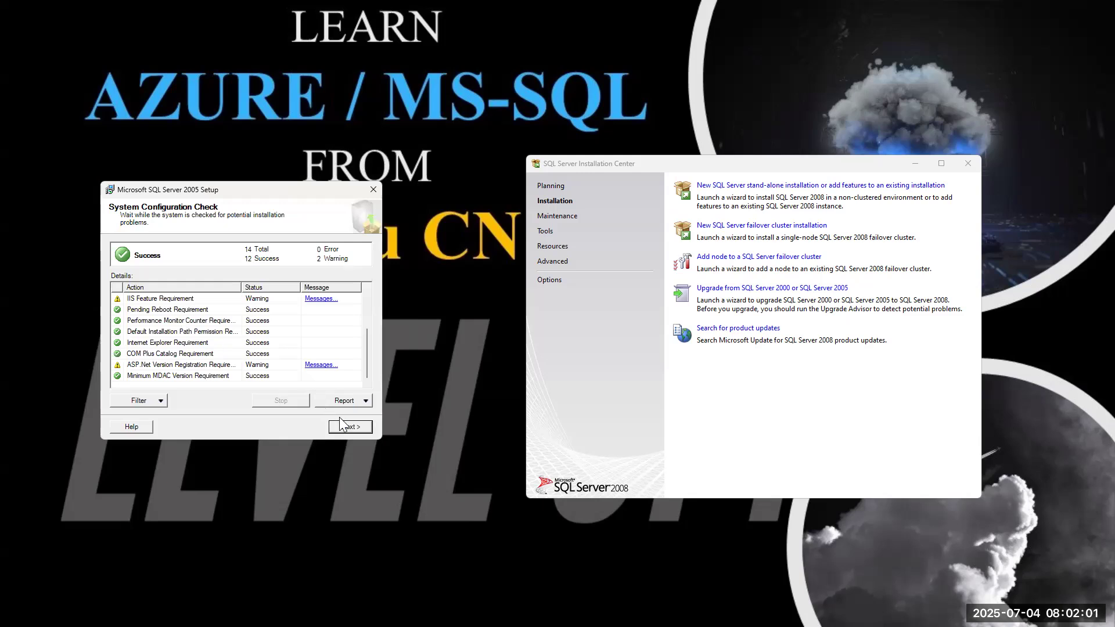
click(365, 430)
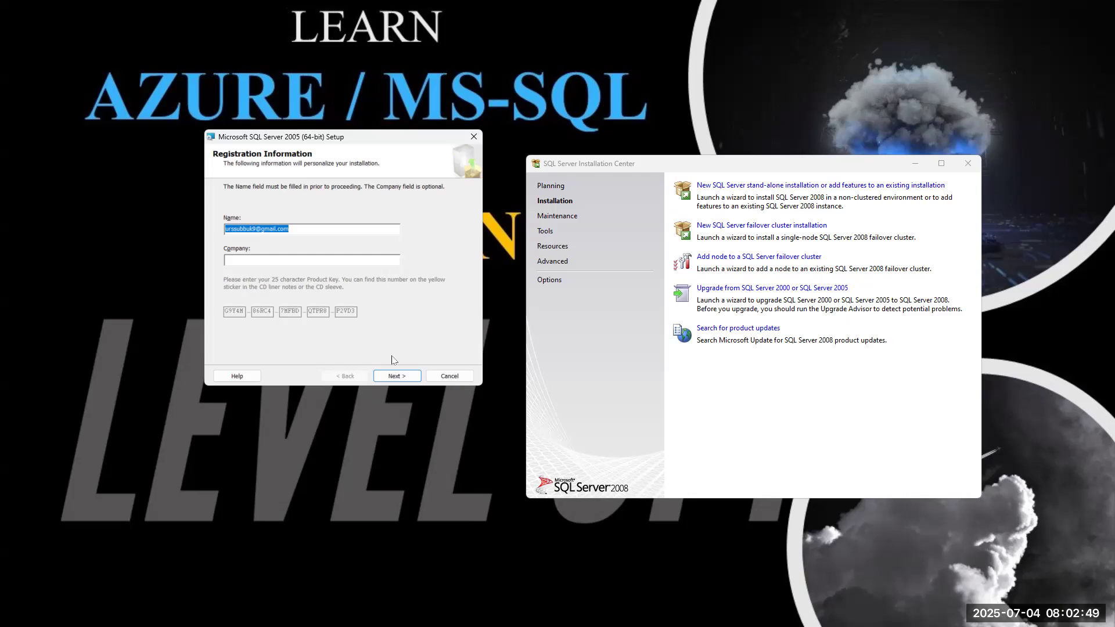
Continue past Registration Information and tick SQL Server Database Services on Components to Install.
click(393, 376)
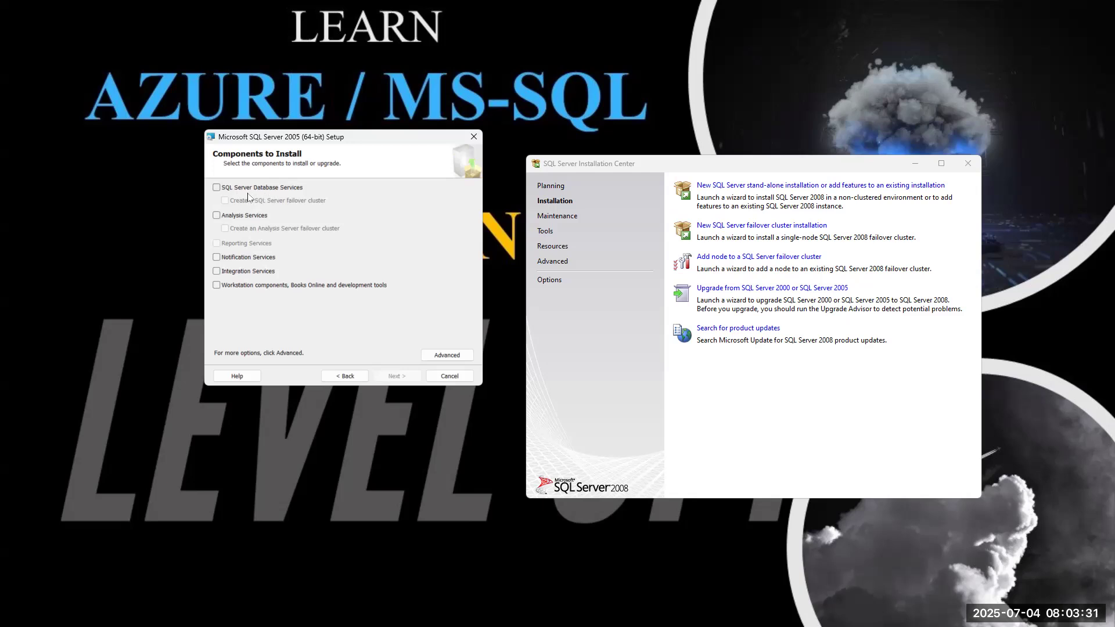
click(216, 187)
Move Configuration Manager up-right and compare the SQL Server (S2019) and SQL Server Agent (S2019) services.
key(alt+Tab)
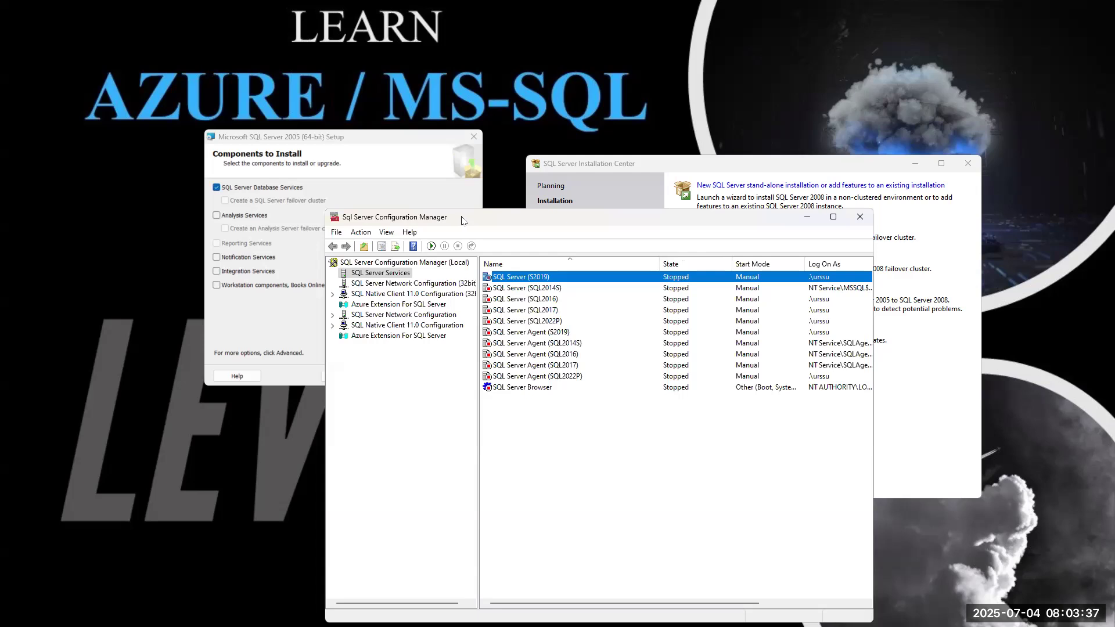
drag(463, 220, 566, 141)
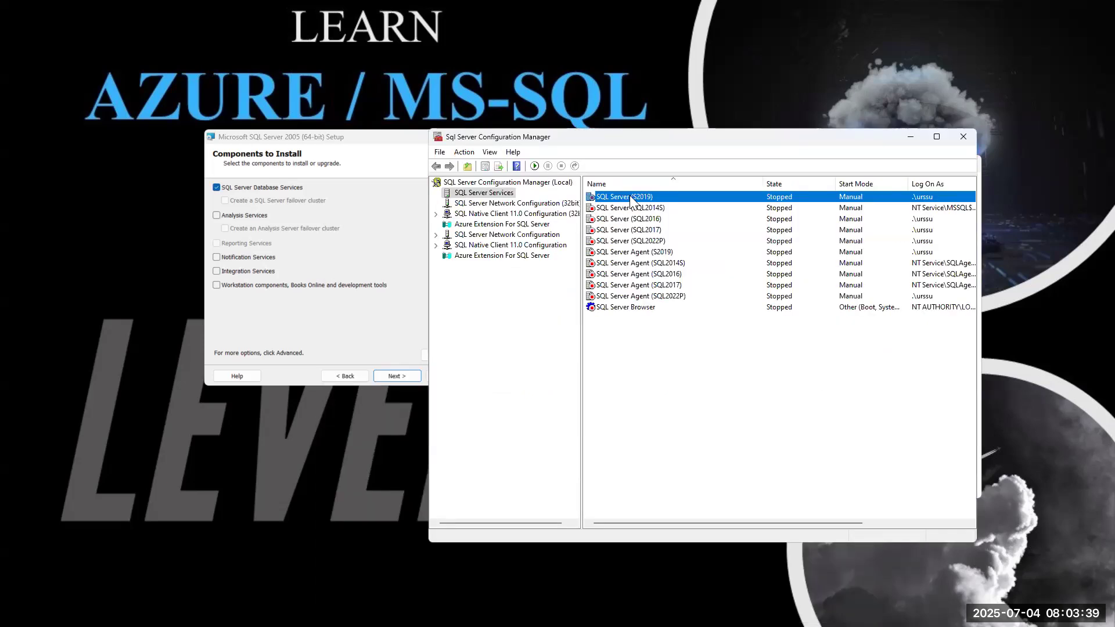
click(607, 253)
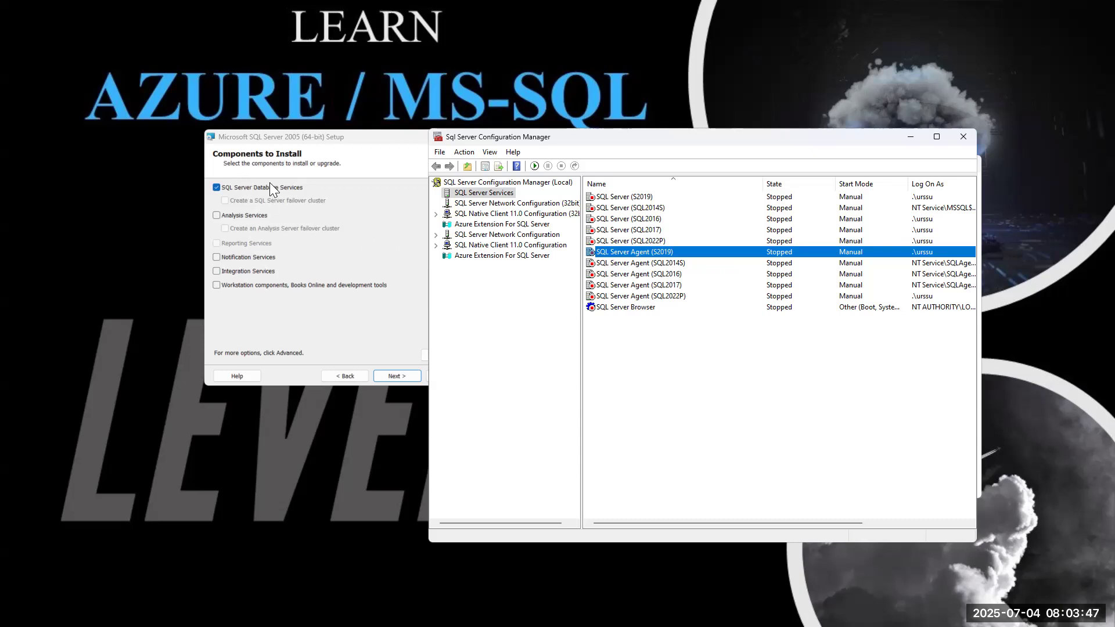
click(615, 197)
click(624, 253)
click(622, 196)
Minimize Configuration Manager and tick Analysis Services, Notification Services and Integration Services under Components to Install.
click(623, 254)
click(910, 138)
click(217, 215)
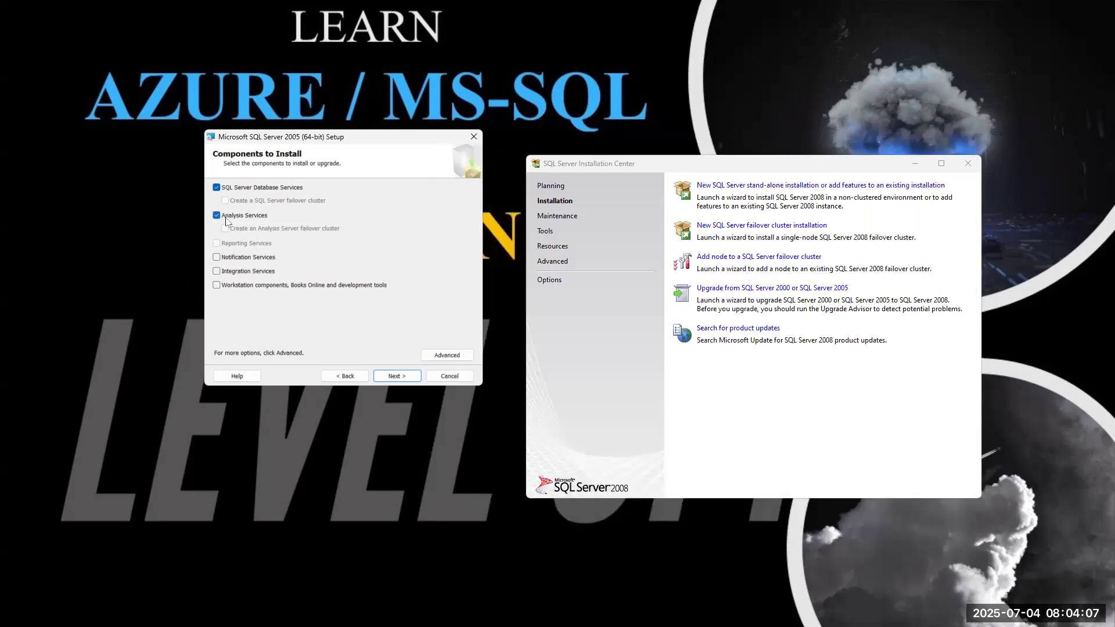
click(216, 257)
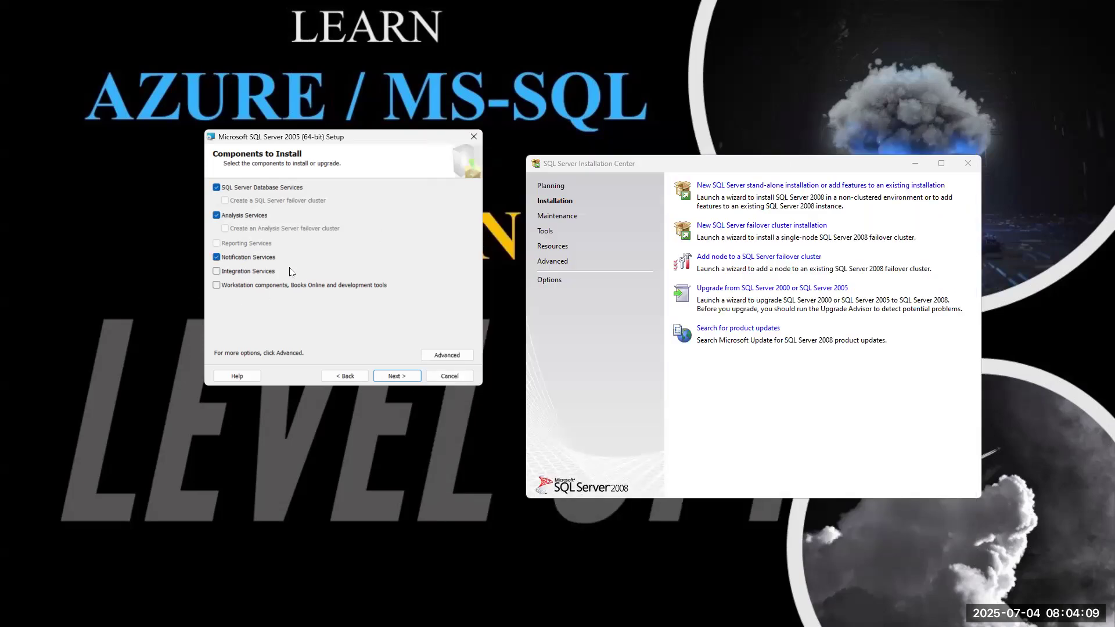
click(217, 271)
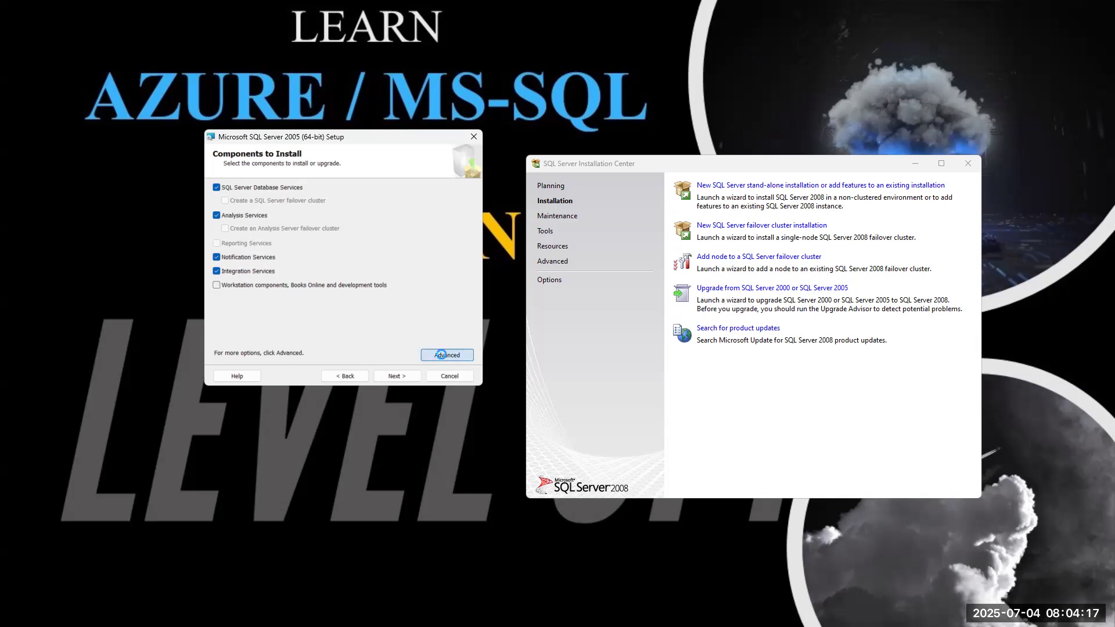
Open Advanced feature selection and expand Database Services, Analysis Services, Notification Services, Client Components and Documentation.
click(444, 355)
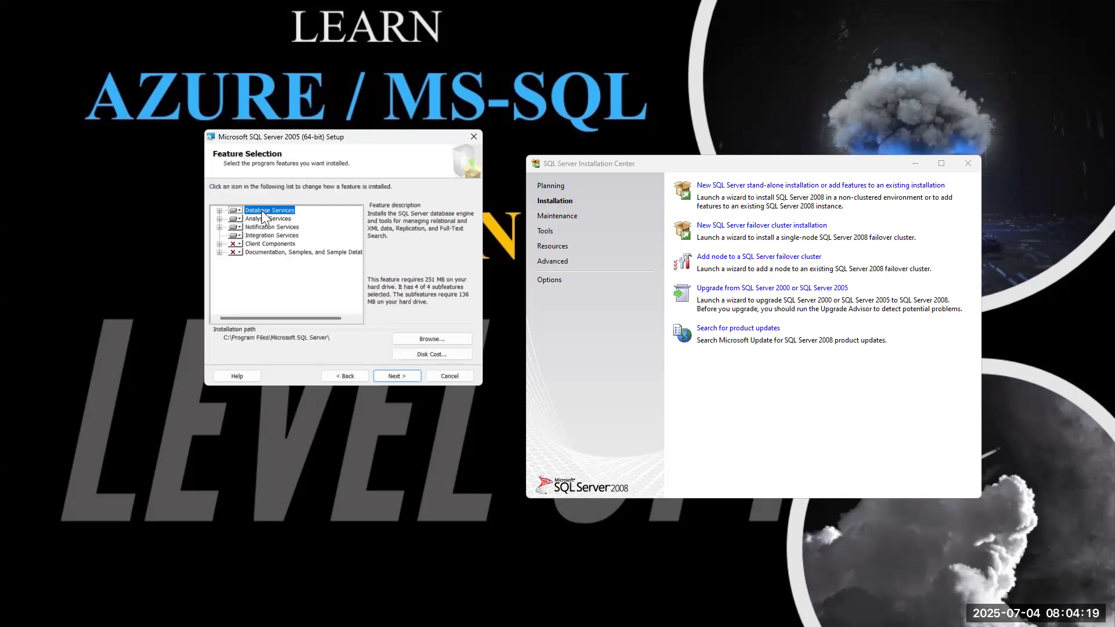
click(220, 211)
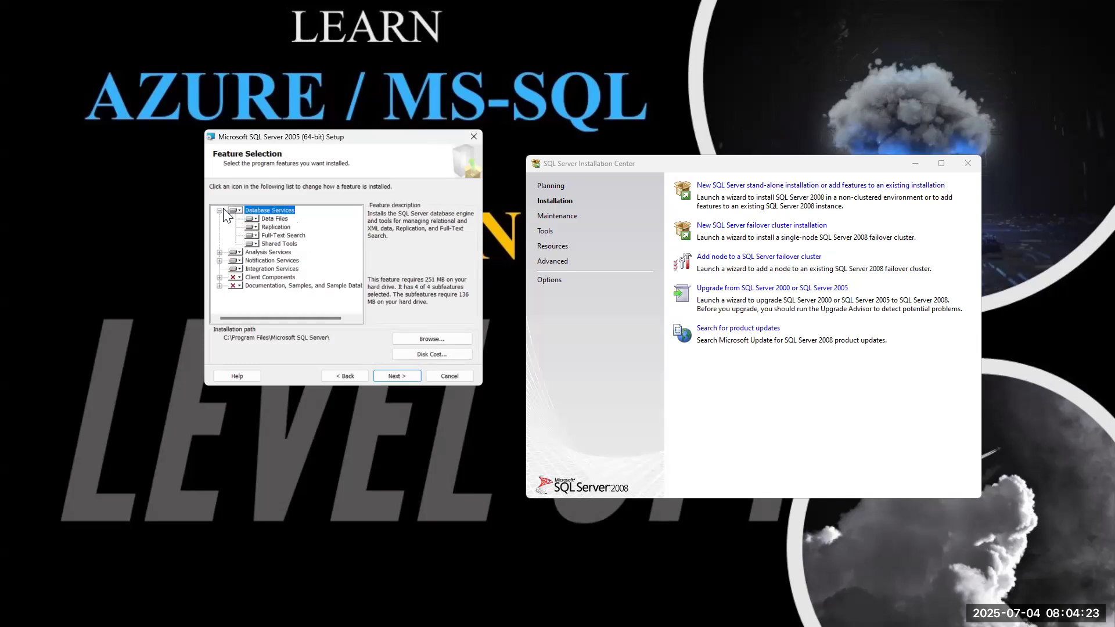
click(219, 252)
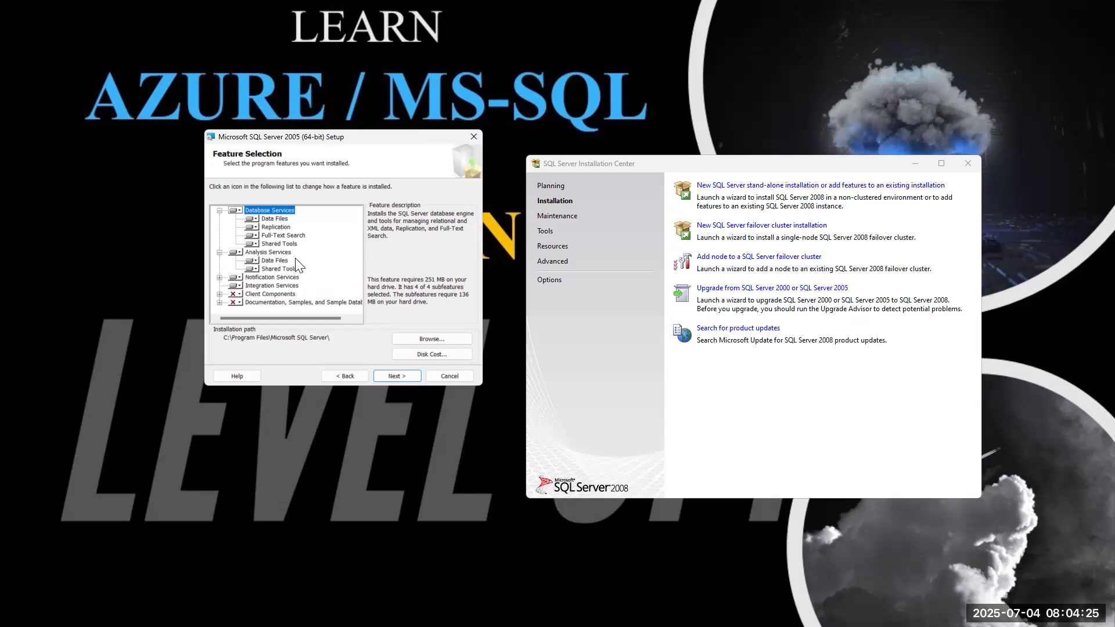
click(220, 277)
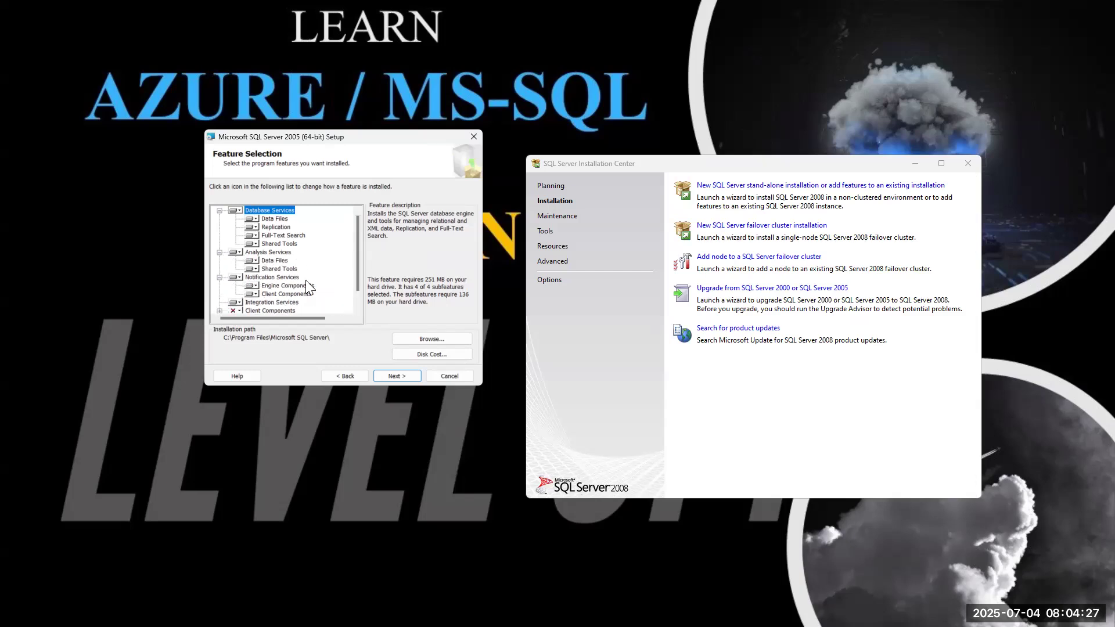
scroll(306, 281, down, 1)
click(220, 294)
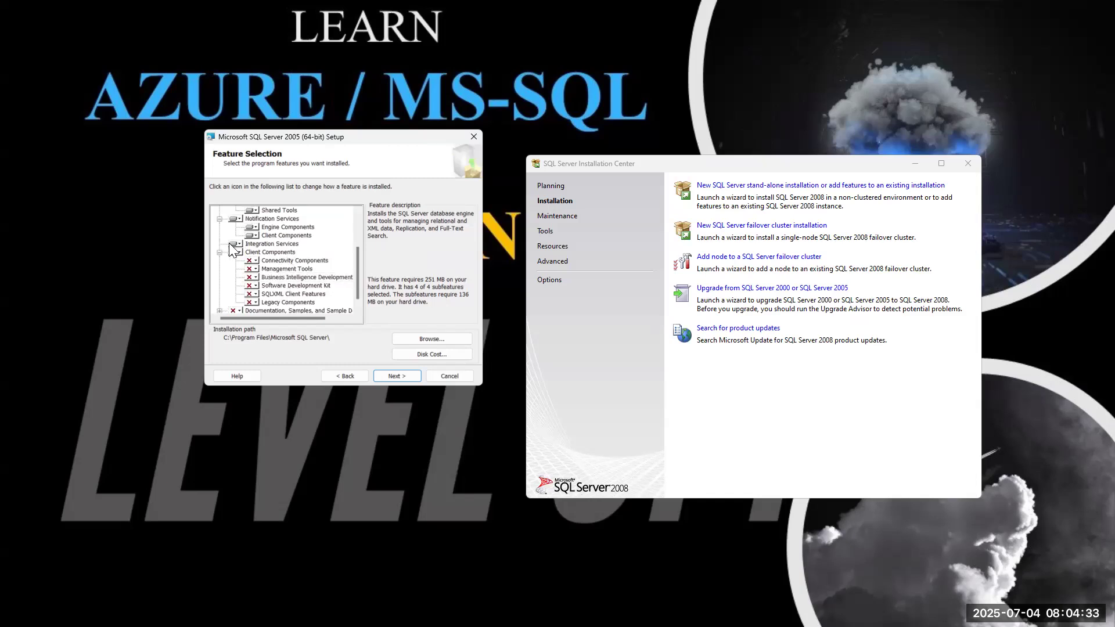
scroll(288, 258, down, 1)
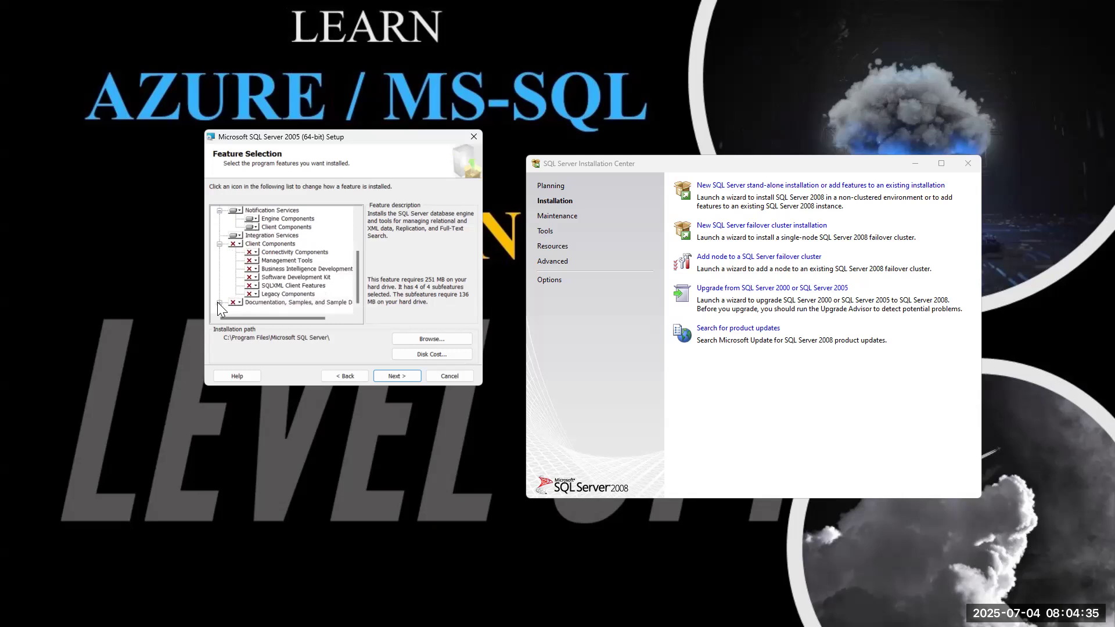
click(219, 302)
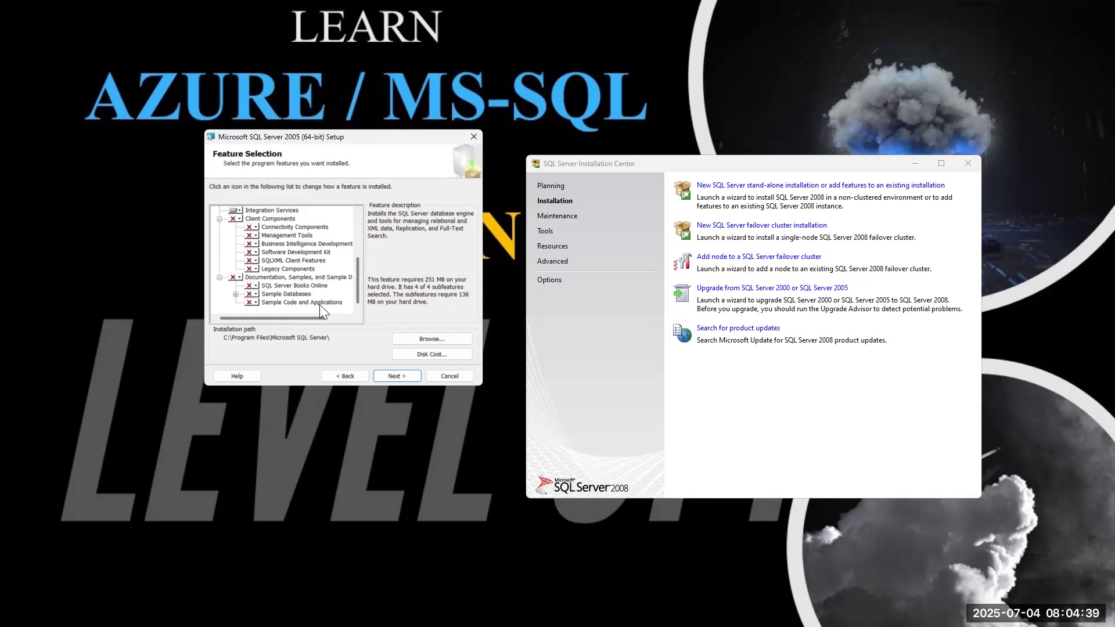
scroll(307, 292, up, 4)
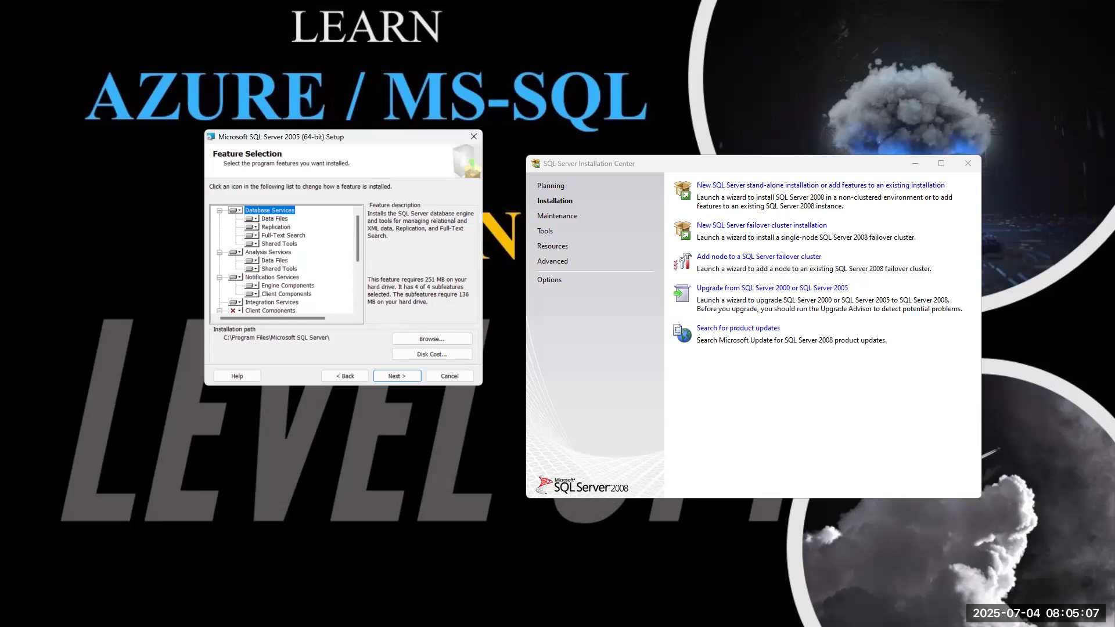
key(alt+Tab)
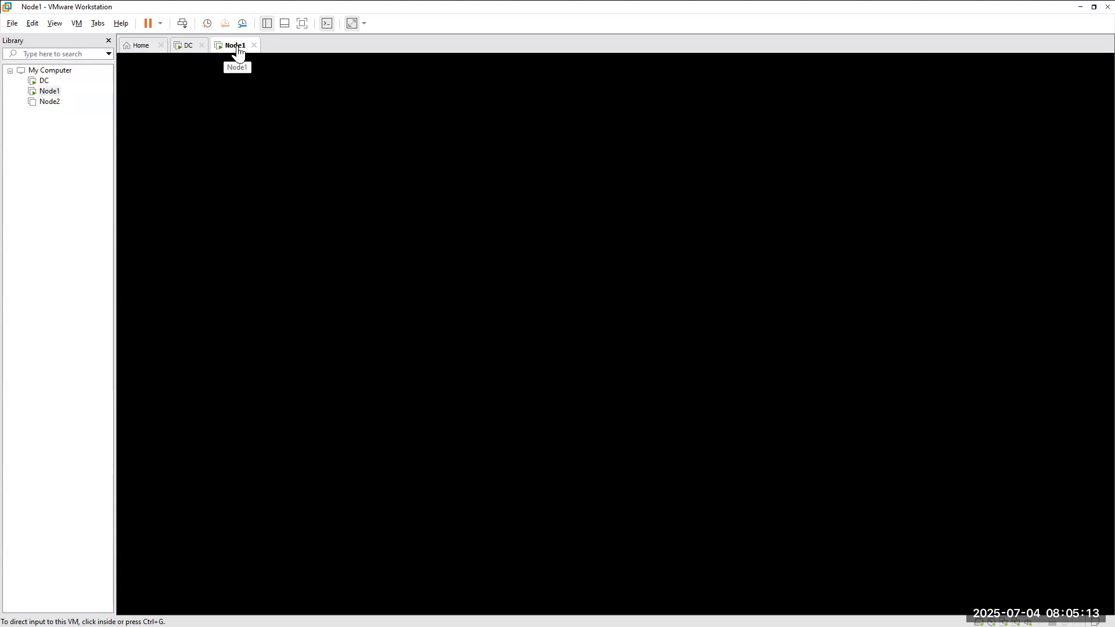
Sign in to Node1 as administrator, re-entering the password after the first attempt is rejected.
click(78, 22)
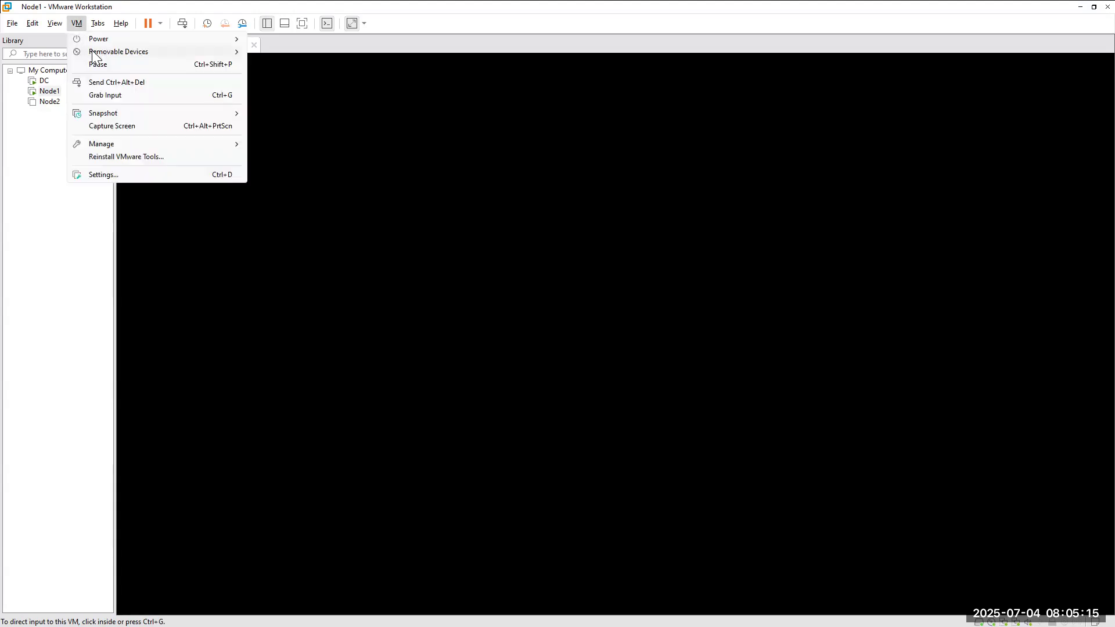
click(109, 81)
click(594, 379)
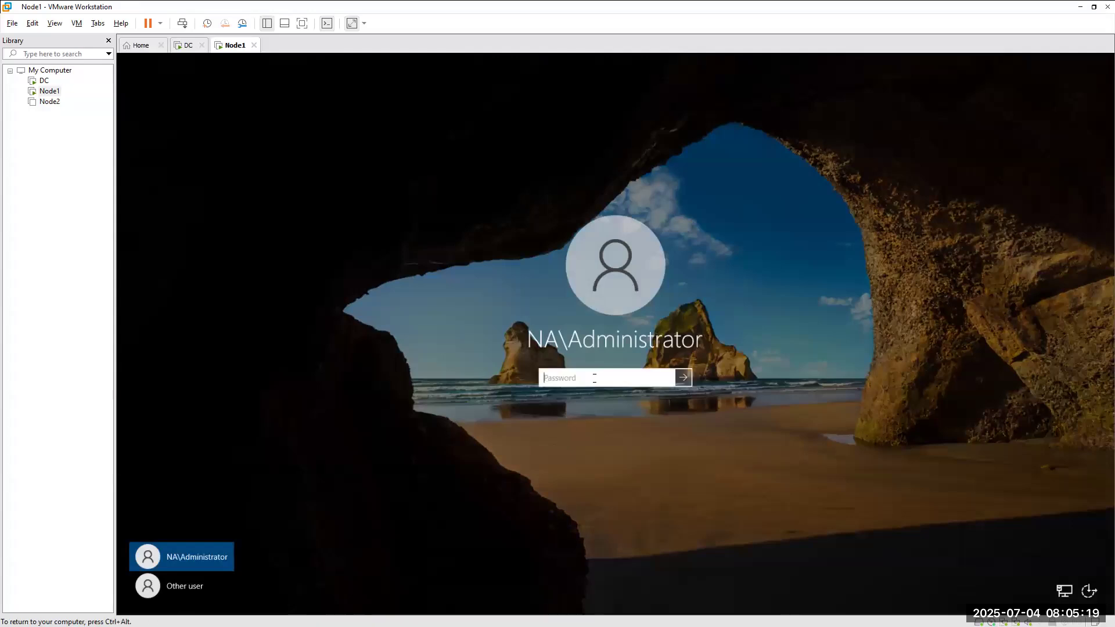
text(************)
key(Return)
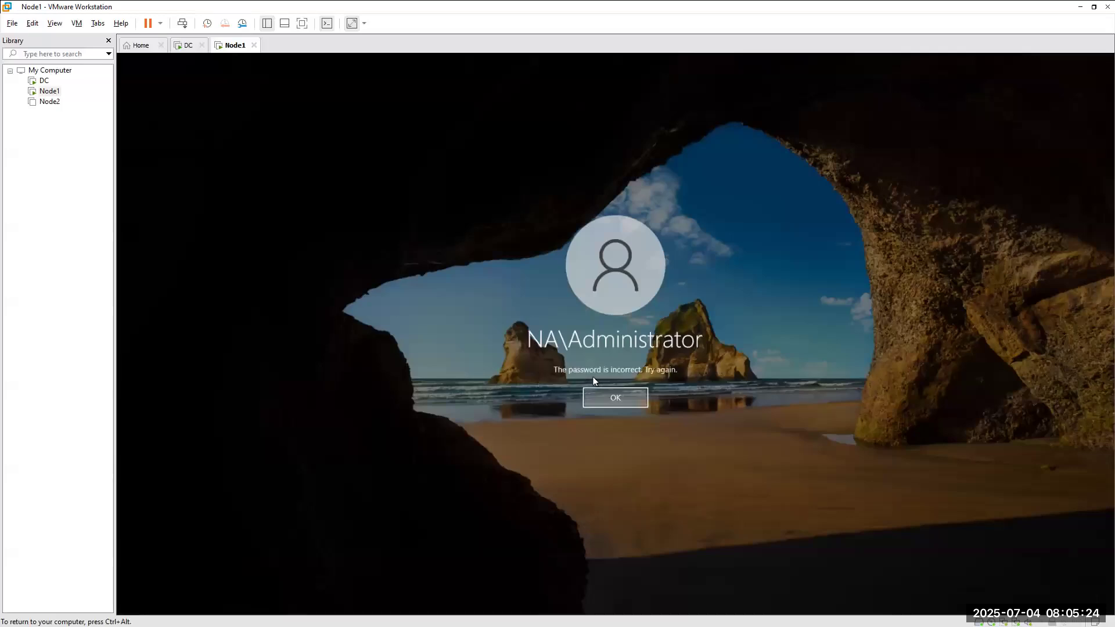
click(632, 402)
text(******)
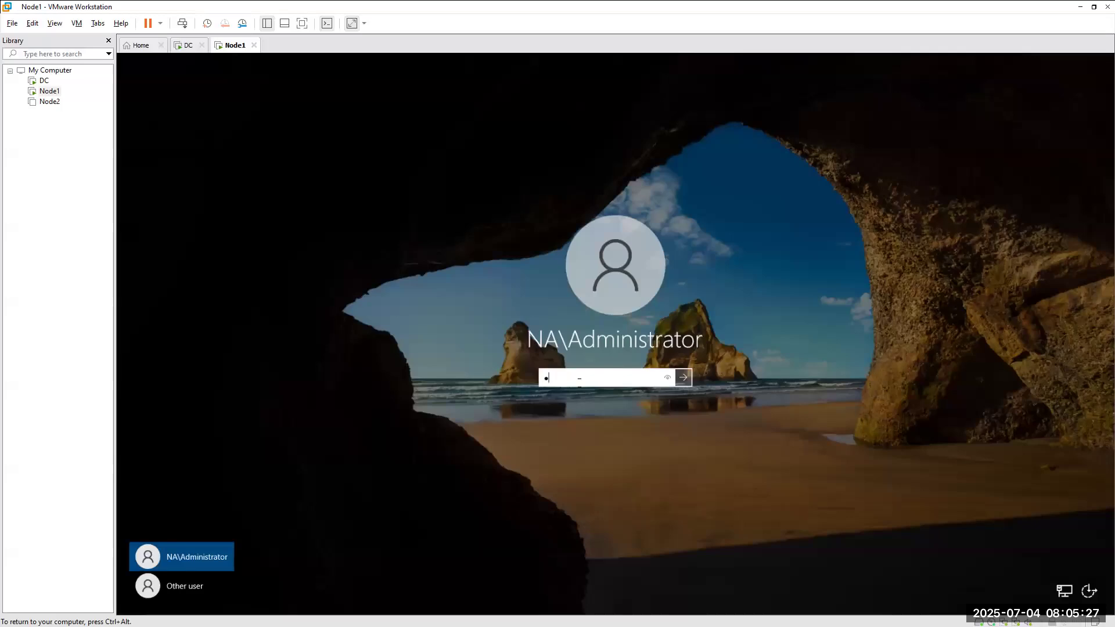
text(******)
key(Return)
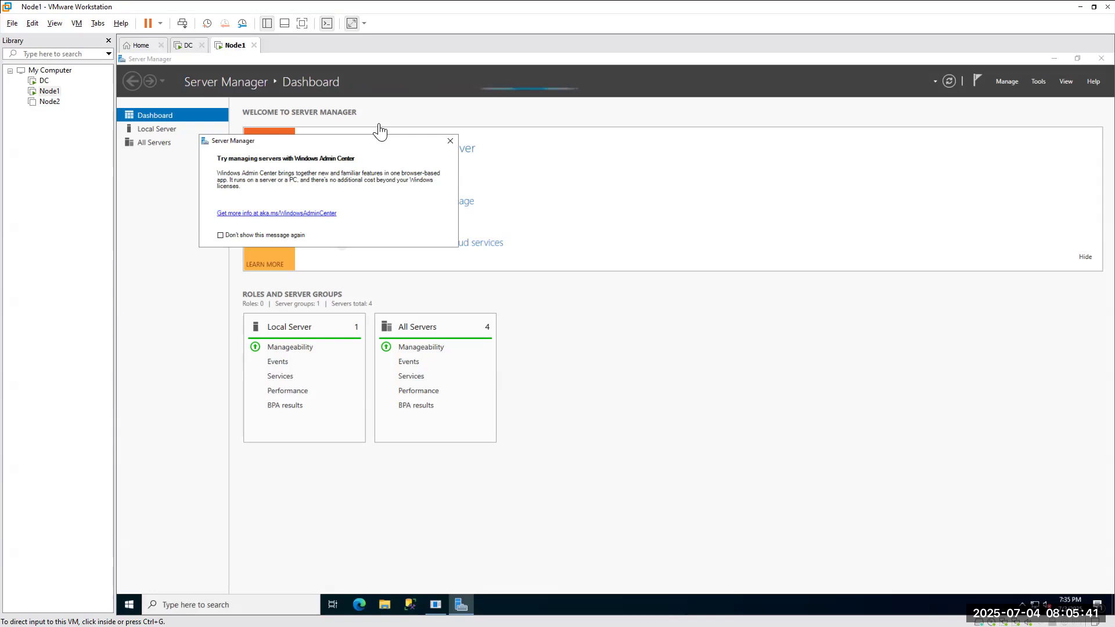
Close the Windows Admin Center popup in Server Manager.
click(449, 142)
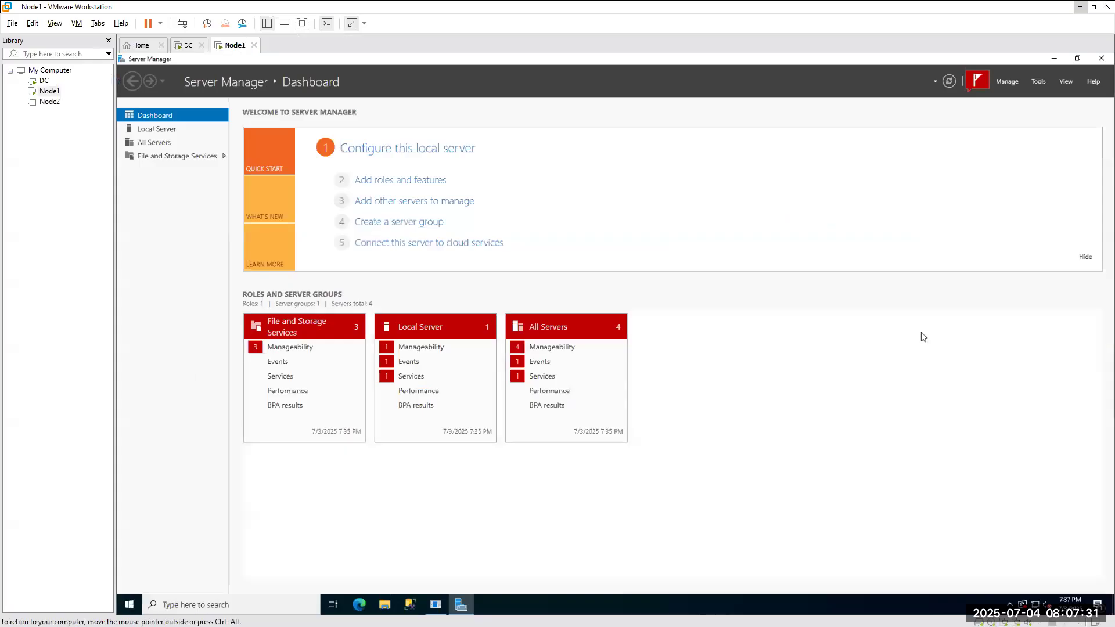
Close Server Manager and launch Edge on Node1, dismissing the Restore pages popup.
click(1099, 60)
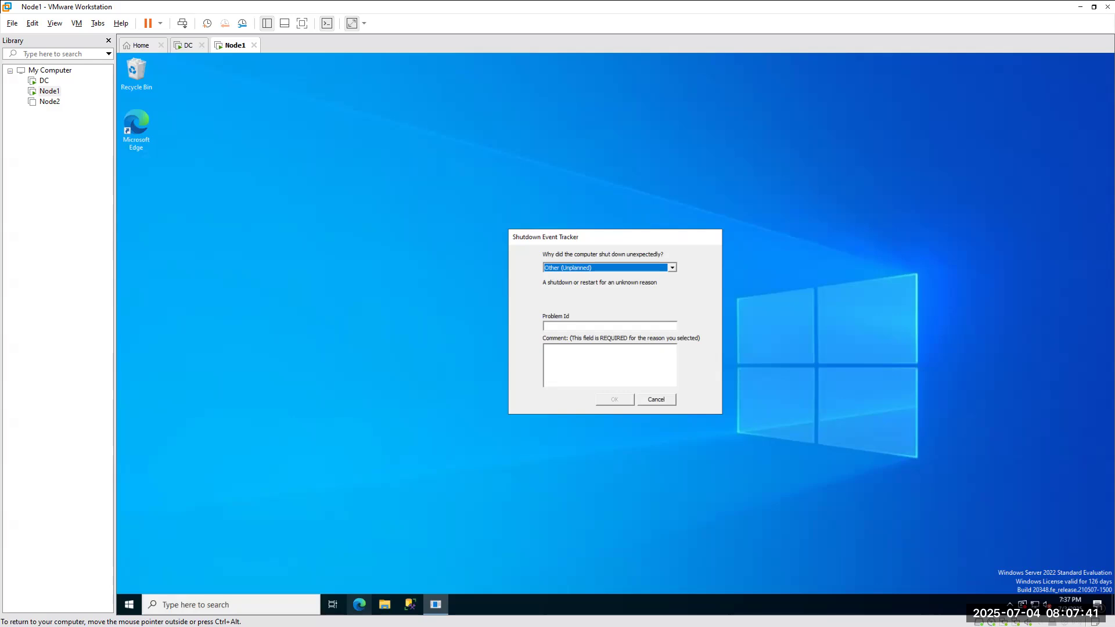
click(359, 605)
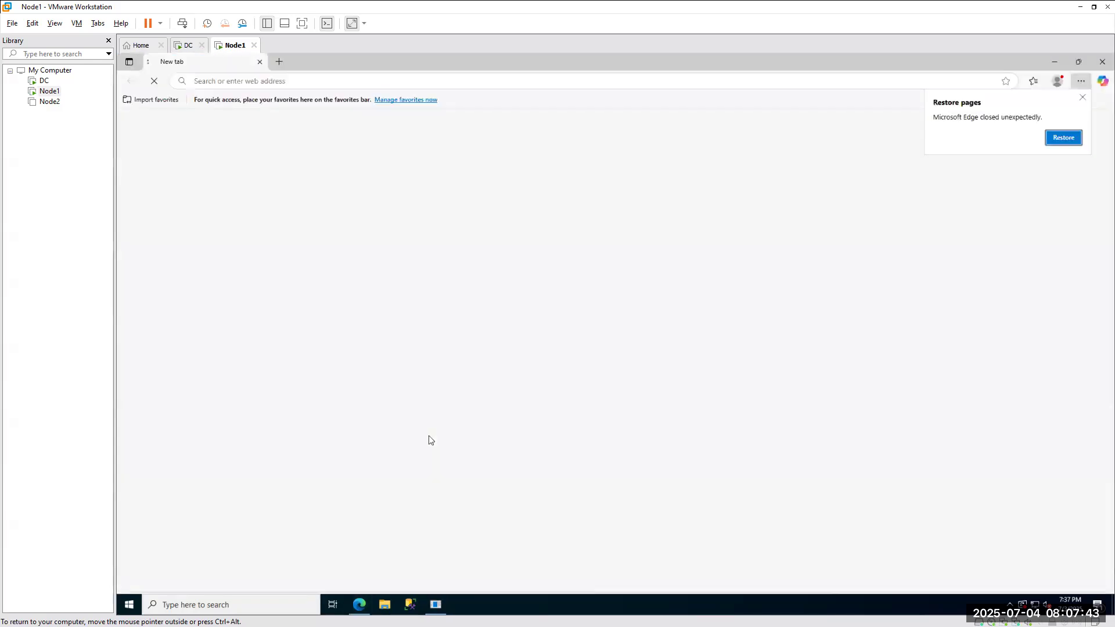
click(1082, 100)
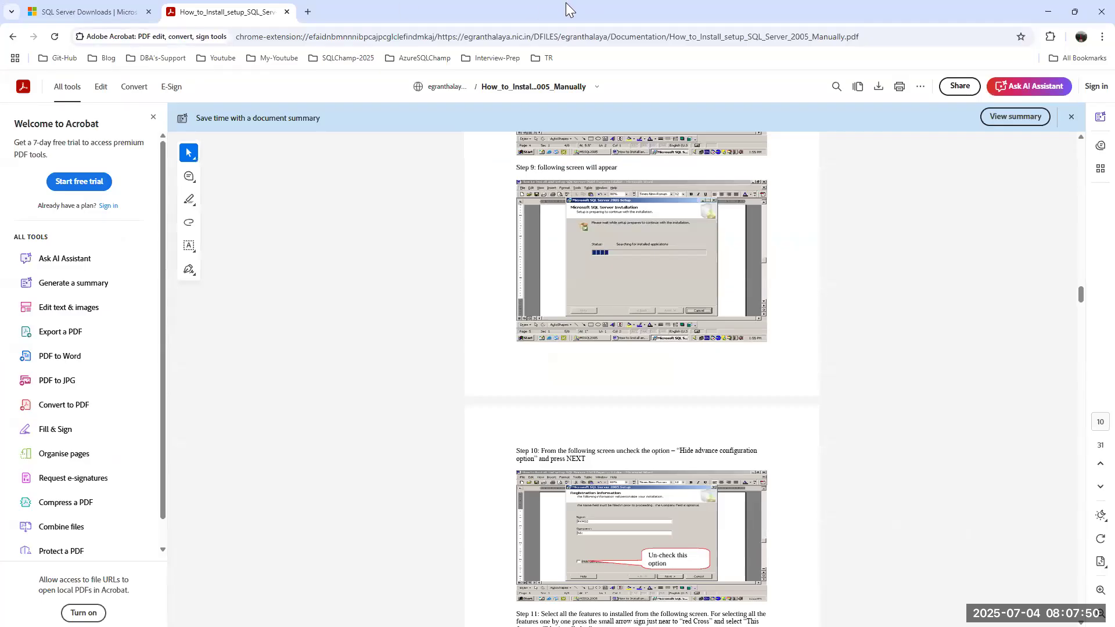
Copy the SQL Server downloads address from host Chrome and open it in Node1's Edge.
click(90, 12)
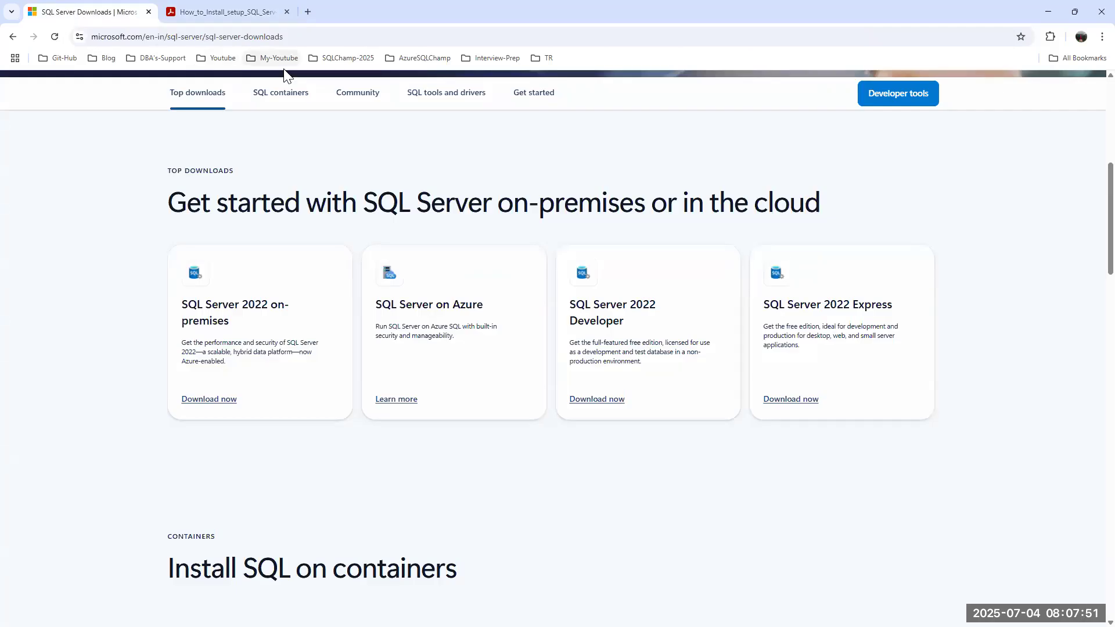
click(221, 39)
key(ctrl+c)
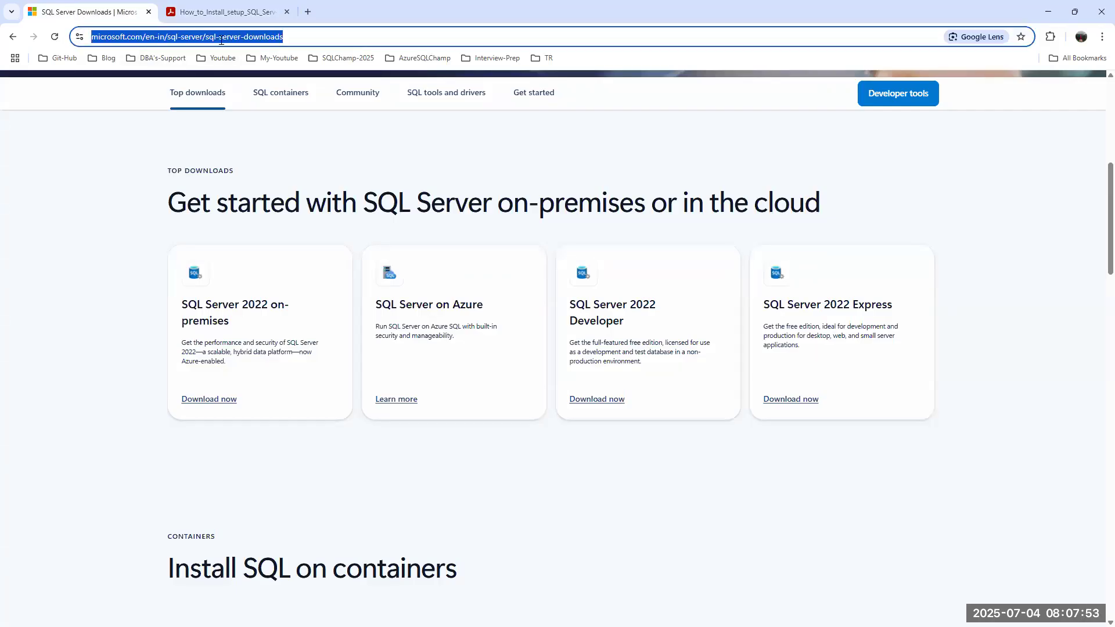
key(alt+Tab)
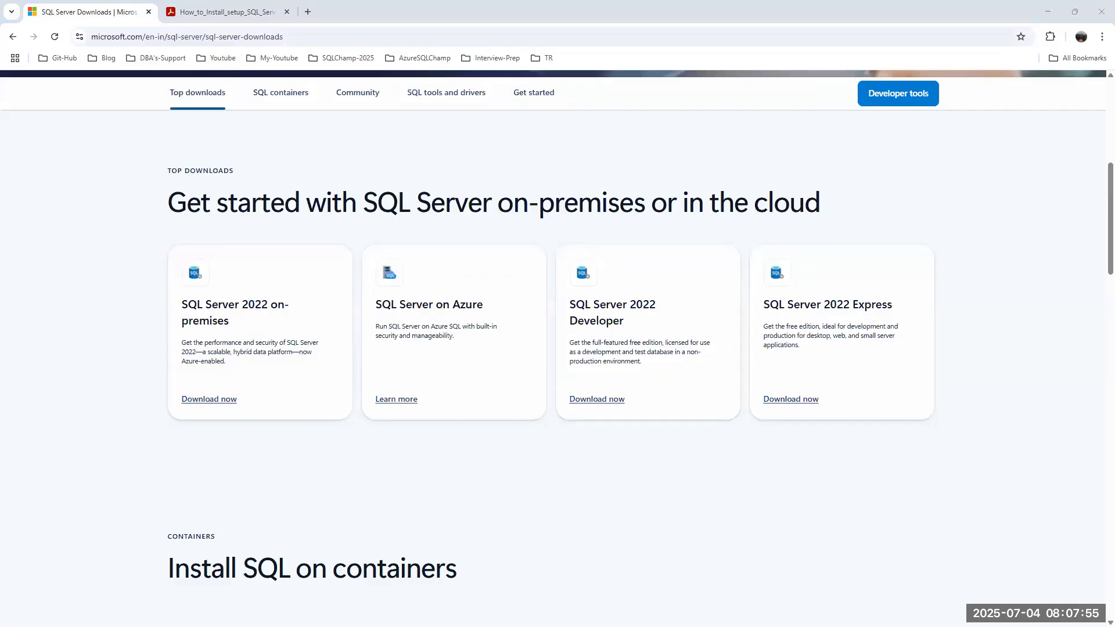
click(290, 82)
key(ctrl+v)
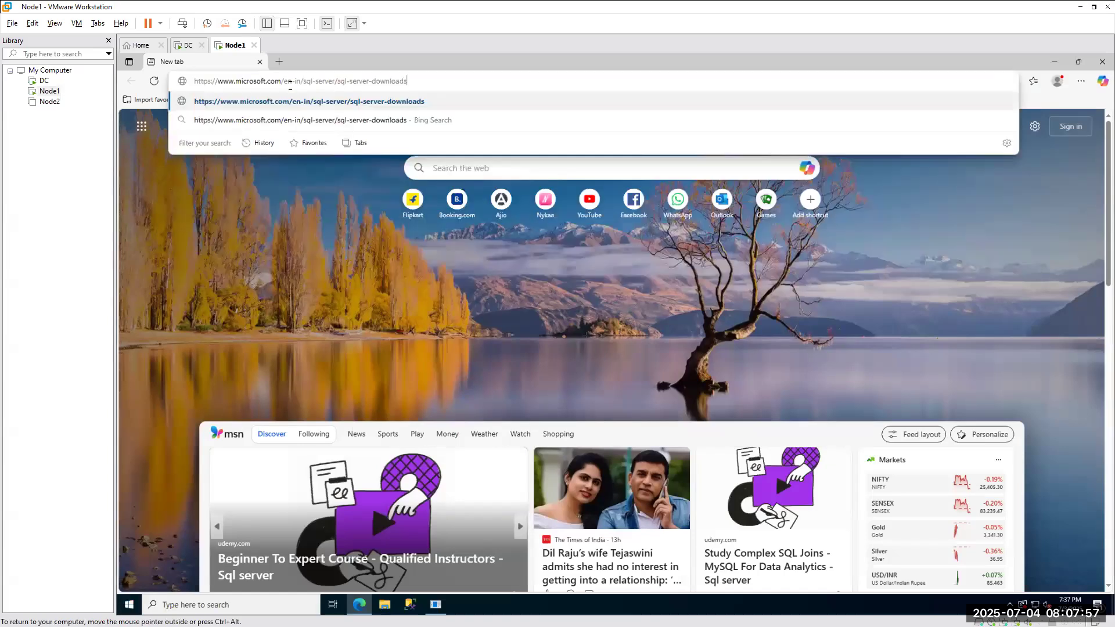
key(Return)
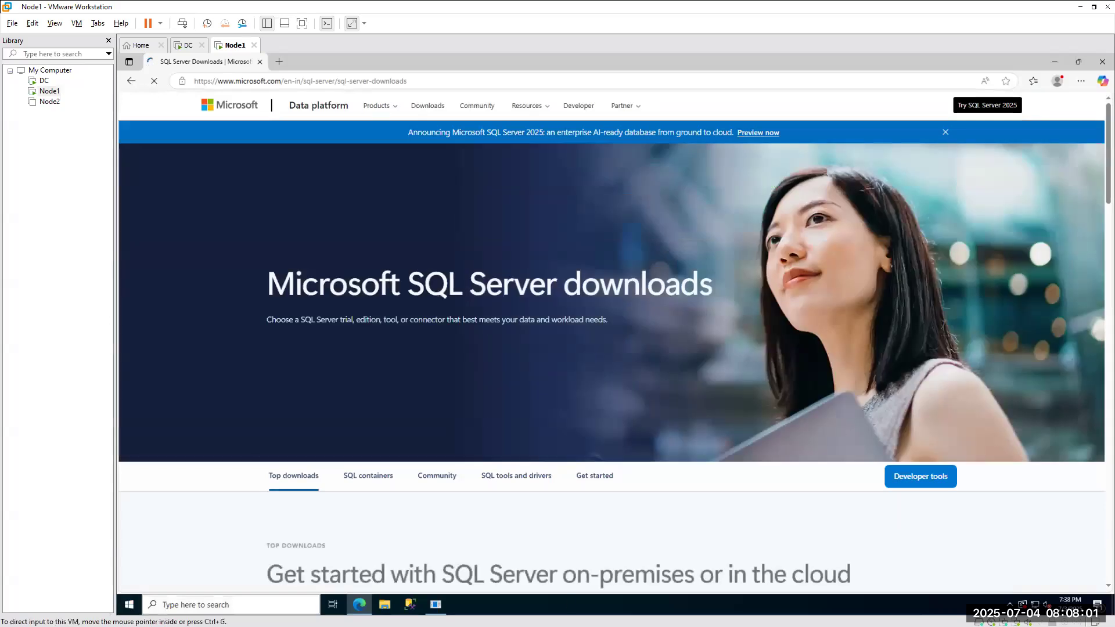
Open the my.visualstudio.com Downloads address in a new Edge tab, then return to the SQL Server downloads tab.
click(1080, 7)
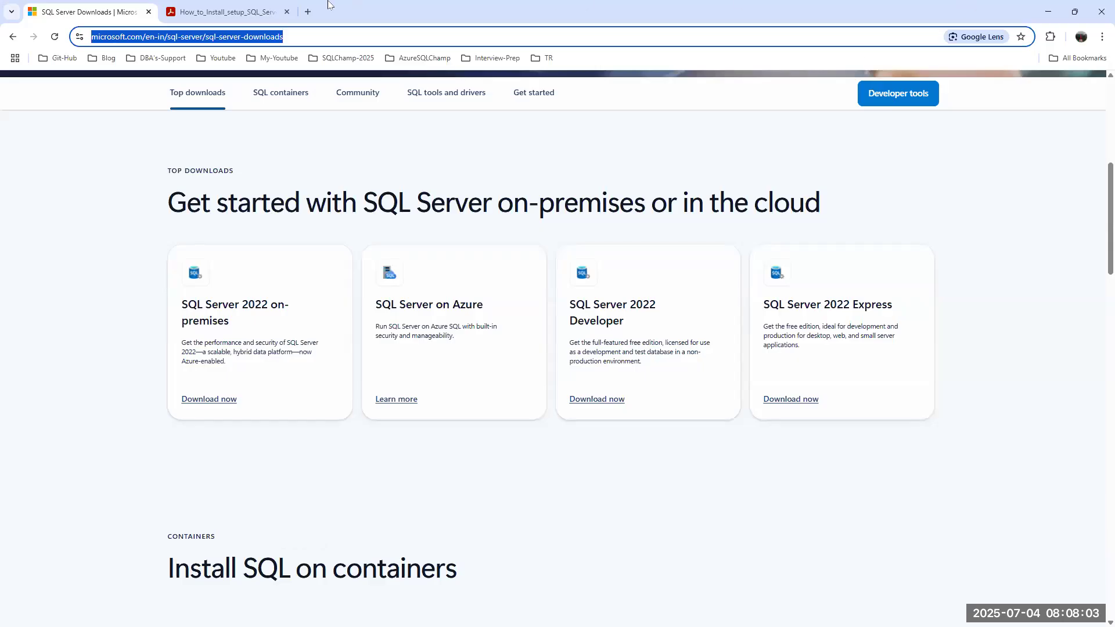
click(305, 13)
text(my)
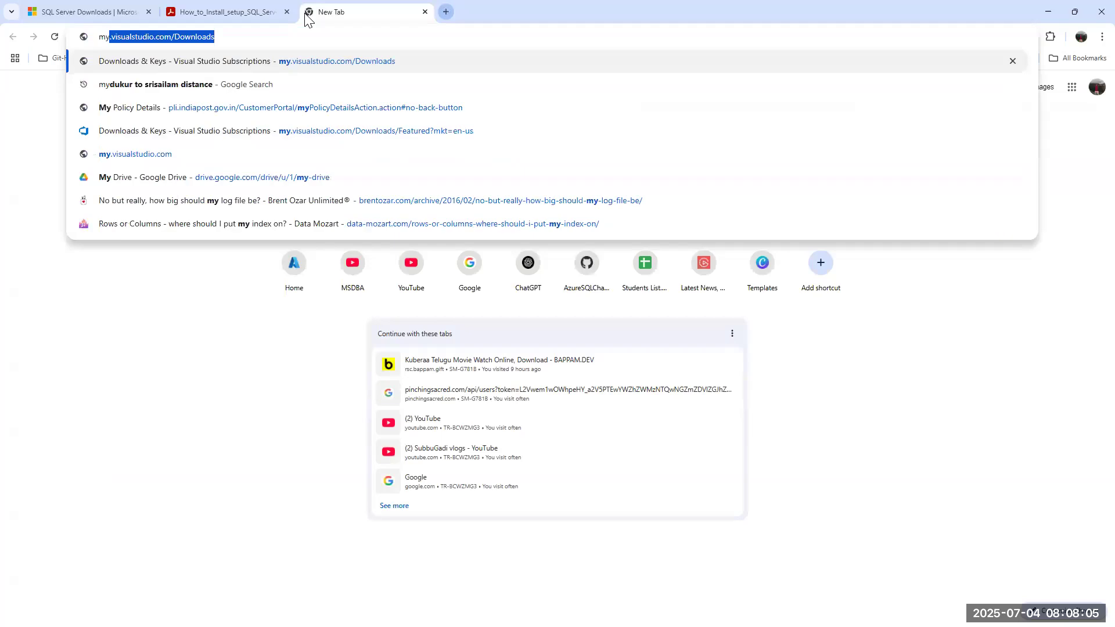
key(Right)
key(ctrl+a)
key(ctrl+c)
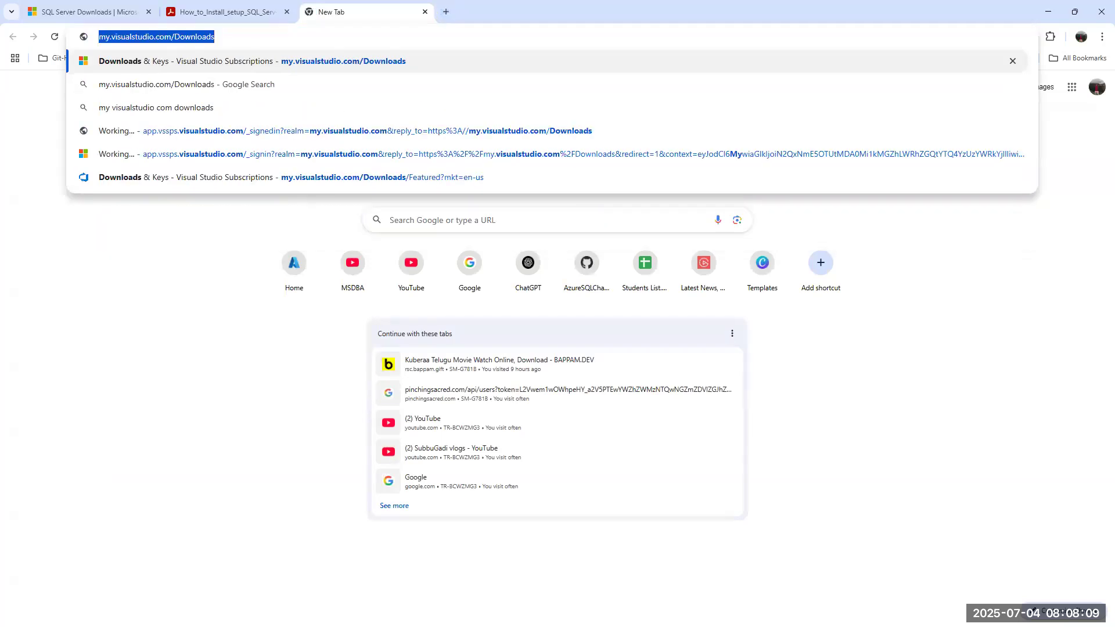
key(alt+Tab)
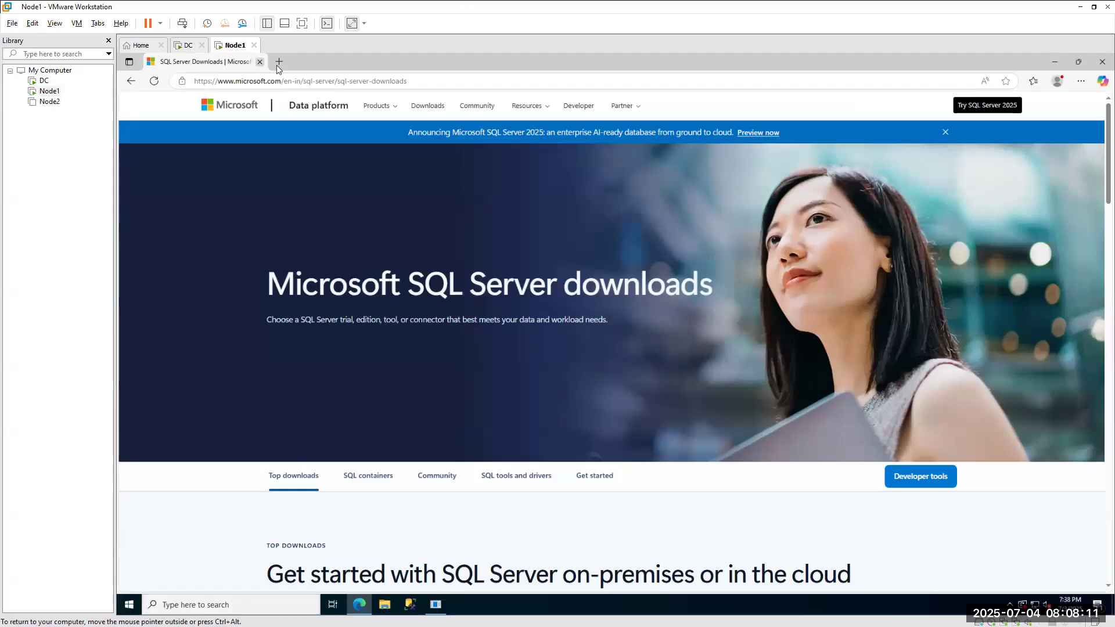
click(286, 64)
key(ctrl+v)
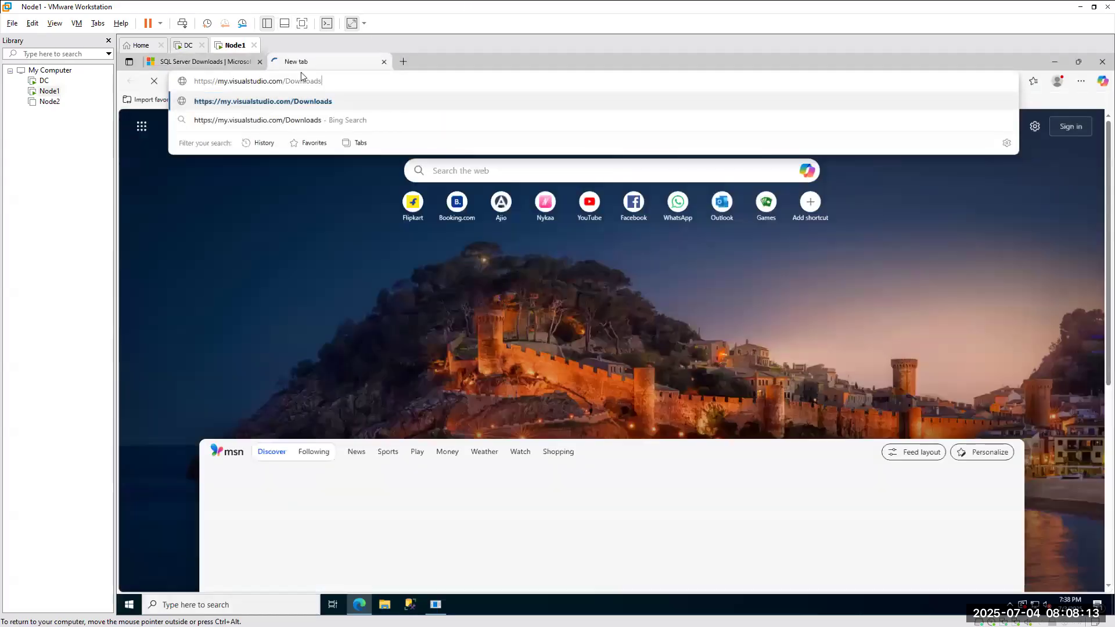
key(Return)
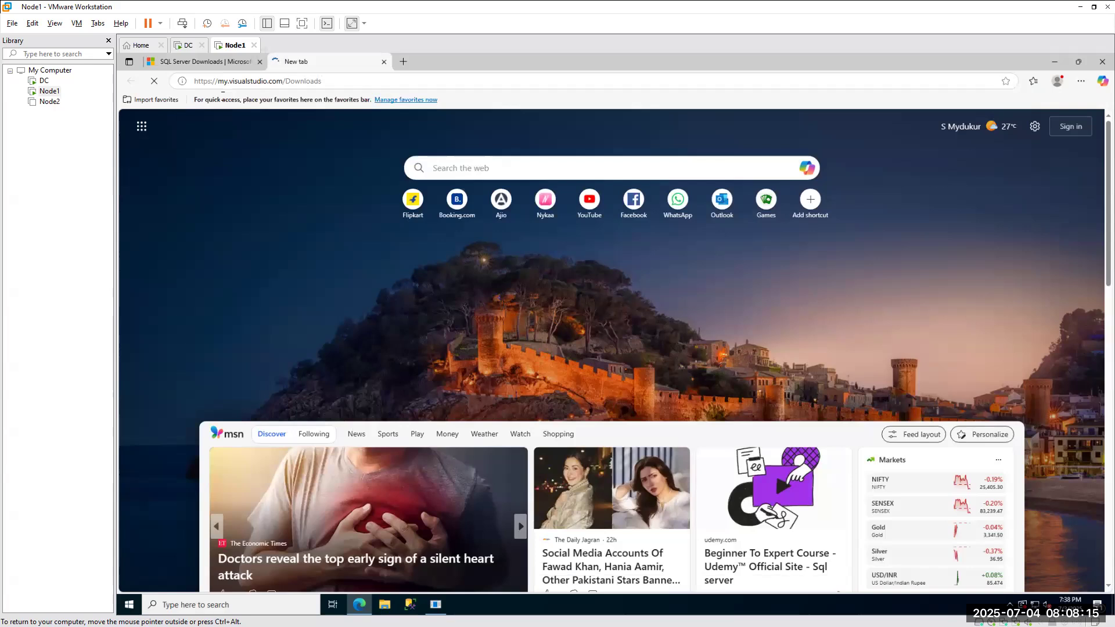
click(195, 65)
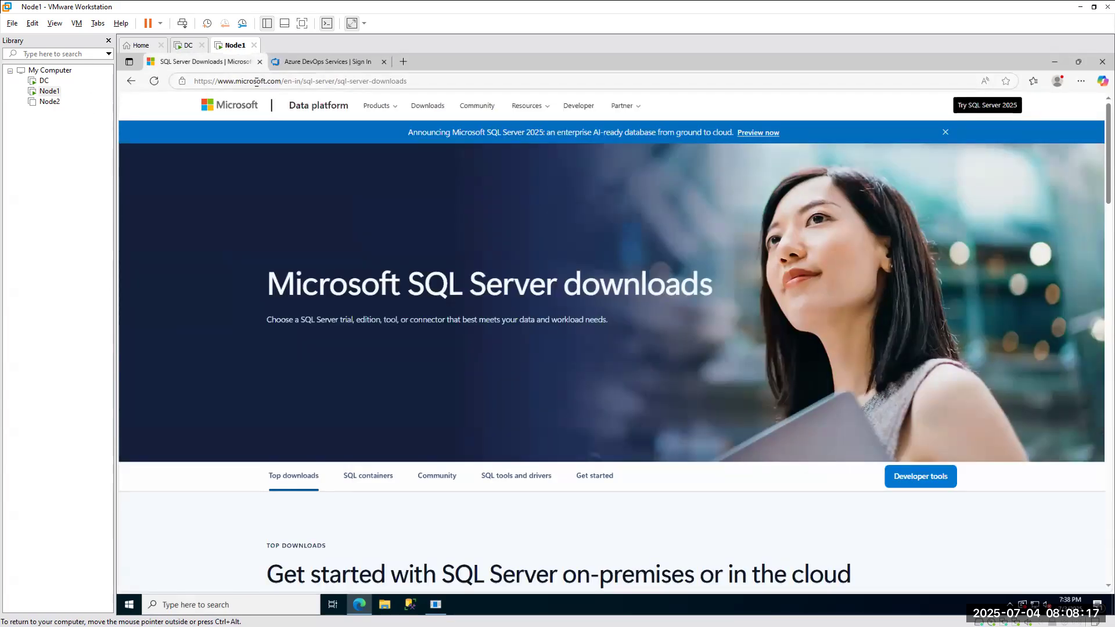
scroll(365, 409, down, 6)
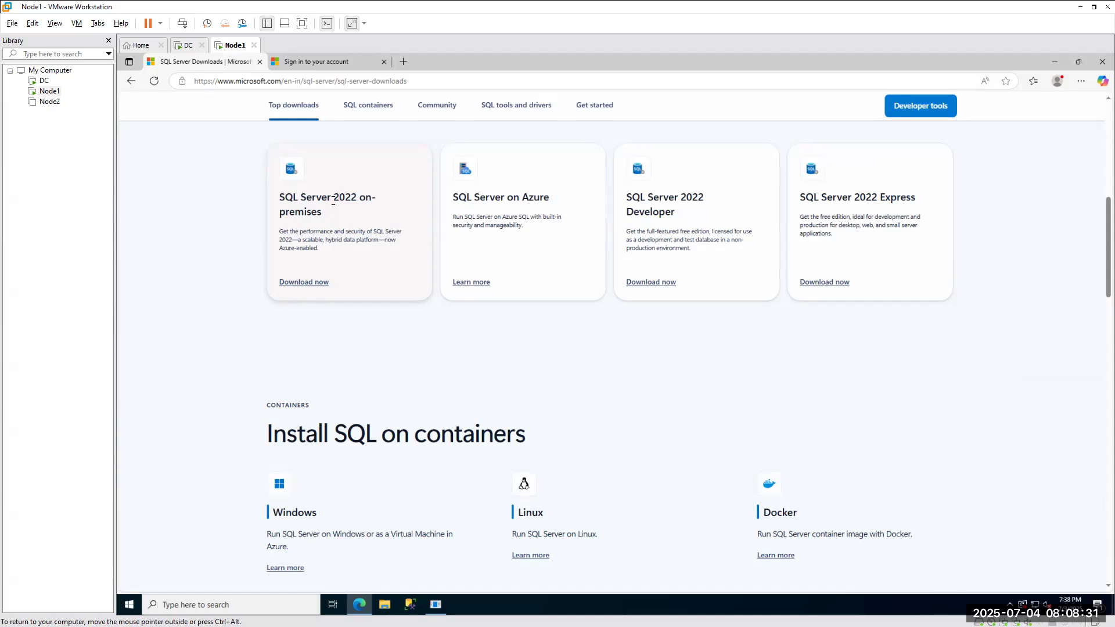
Try signing in with the Microsoft account e-mail and password, declining Edge's own sign-in offer.
click(317, 62)
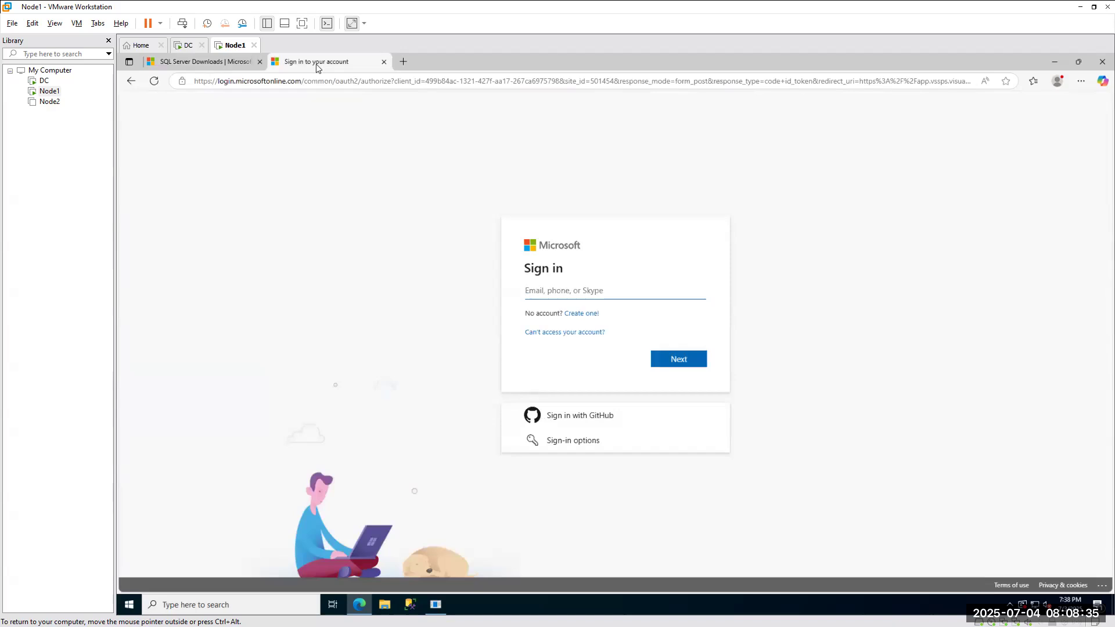
key(Return)
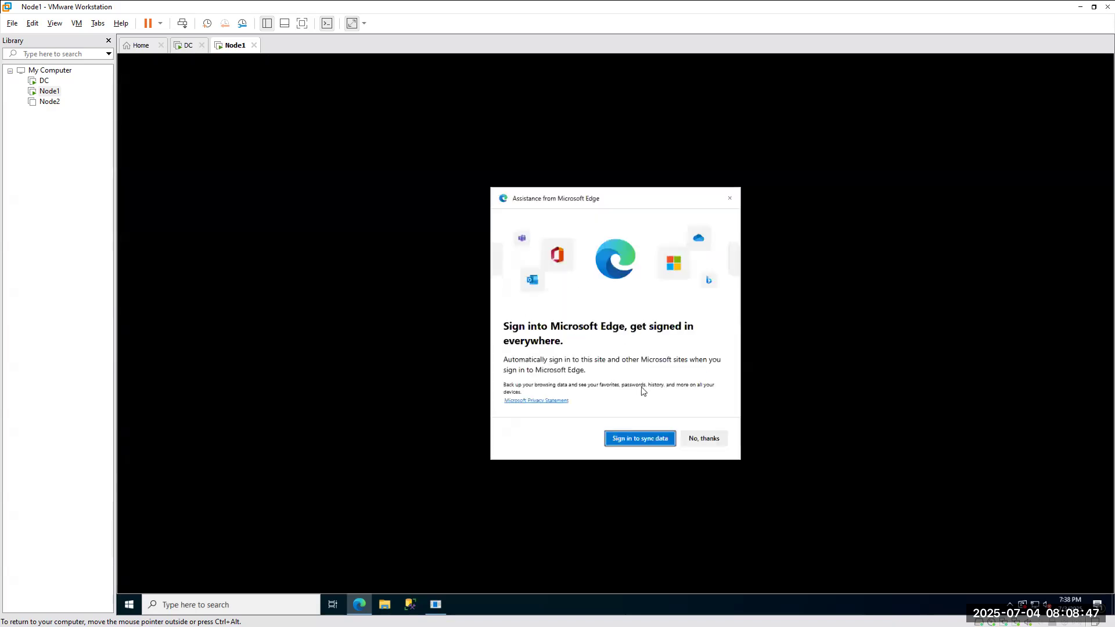
click(707, 443)
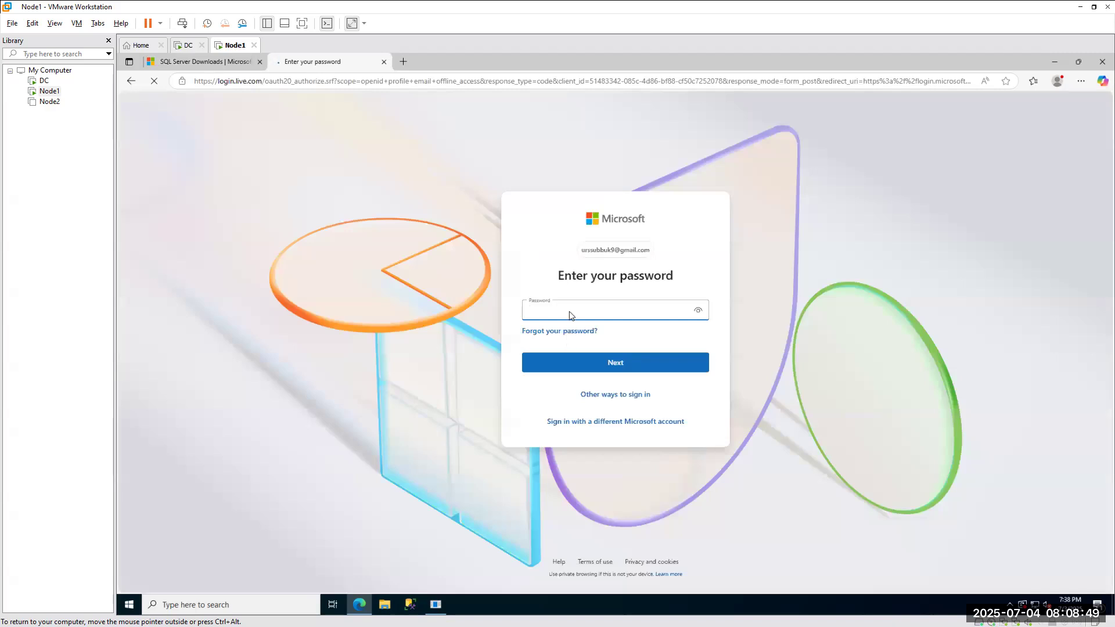
text(••••••••)
key(Return)
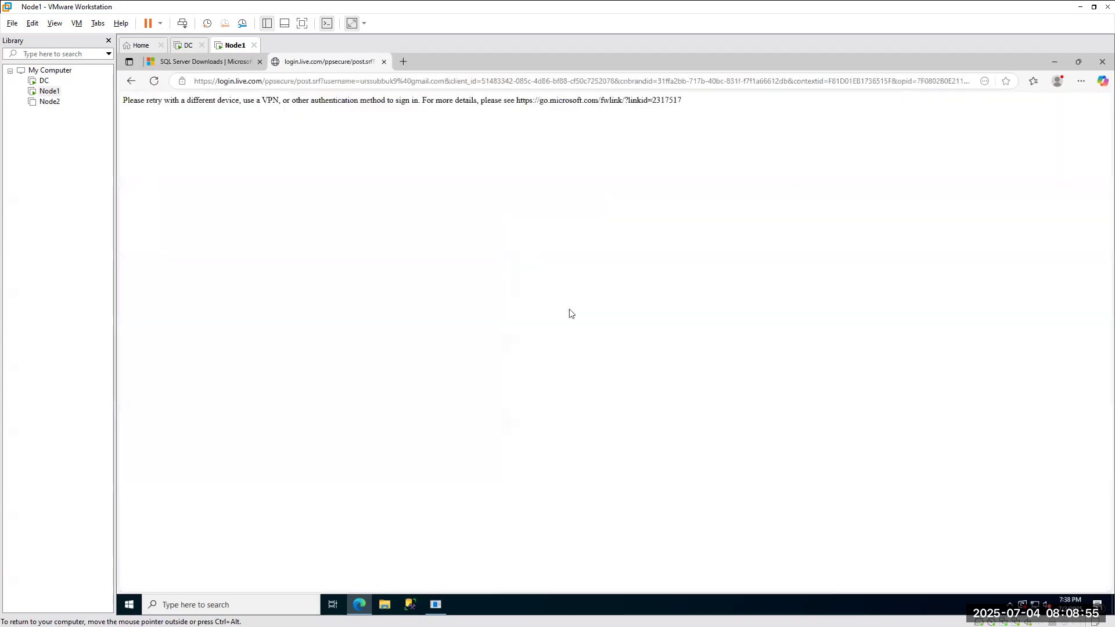
Reload and resubmit the blocked sign-in page, then close the failed sign-in tab.
click(154, 81)
click(651, 159)
click(384, 62)
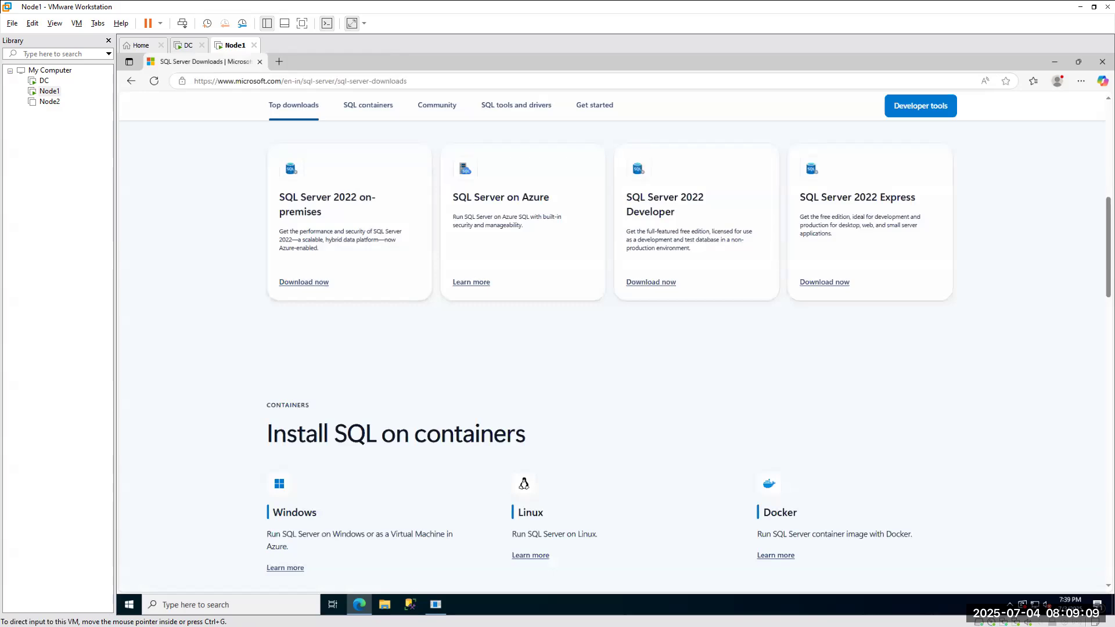
Load my.visualstudio.com/Downloads in the new tab of host Chrome.
key(alt+Tab)
click(272, 40)
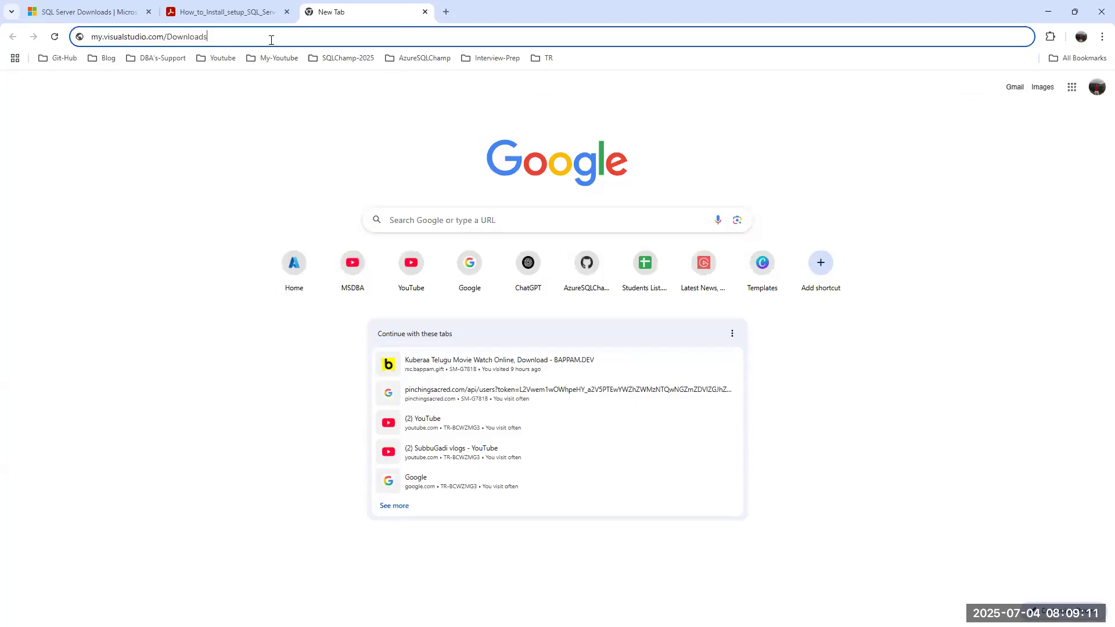
key(Return)
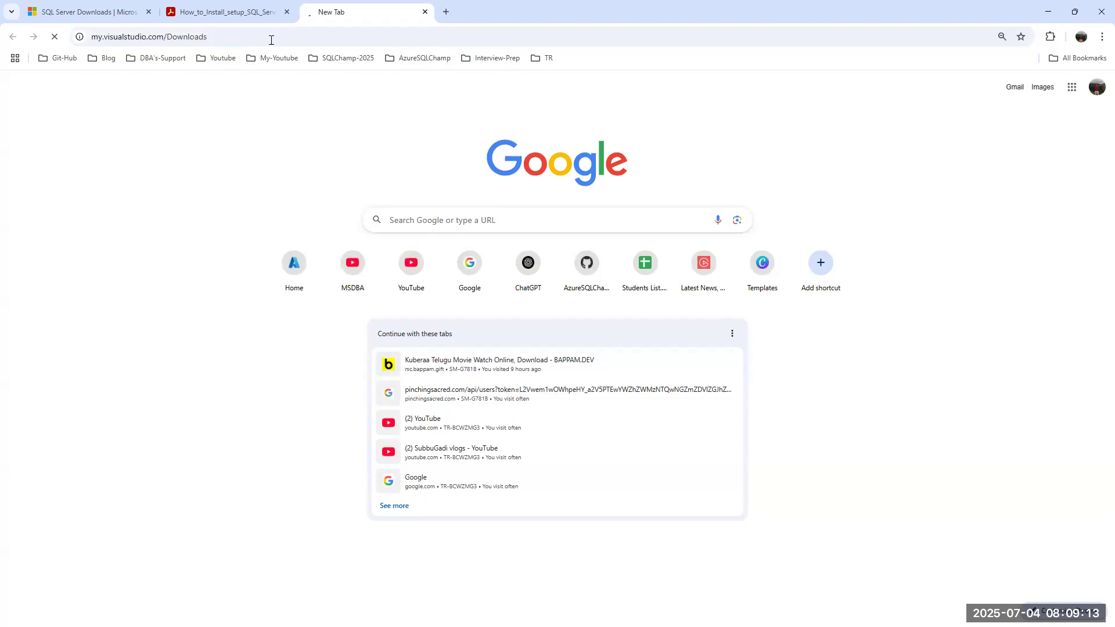
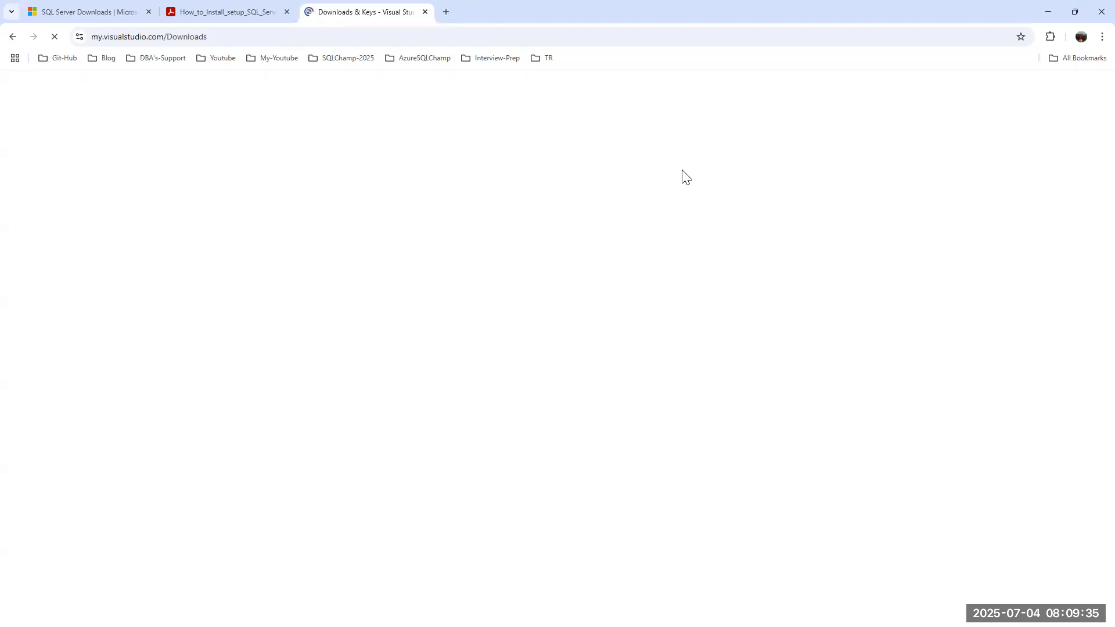
Move the installation PDF tab so it sits after the Visual Studio tab in Chrome.
click(104, 12)
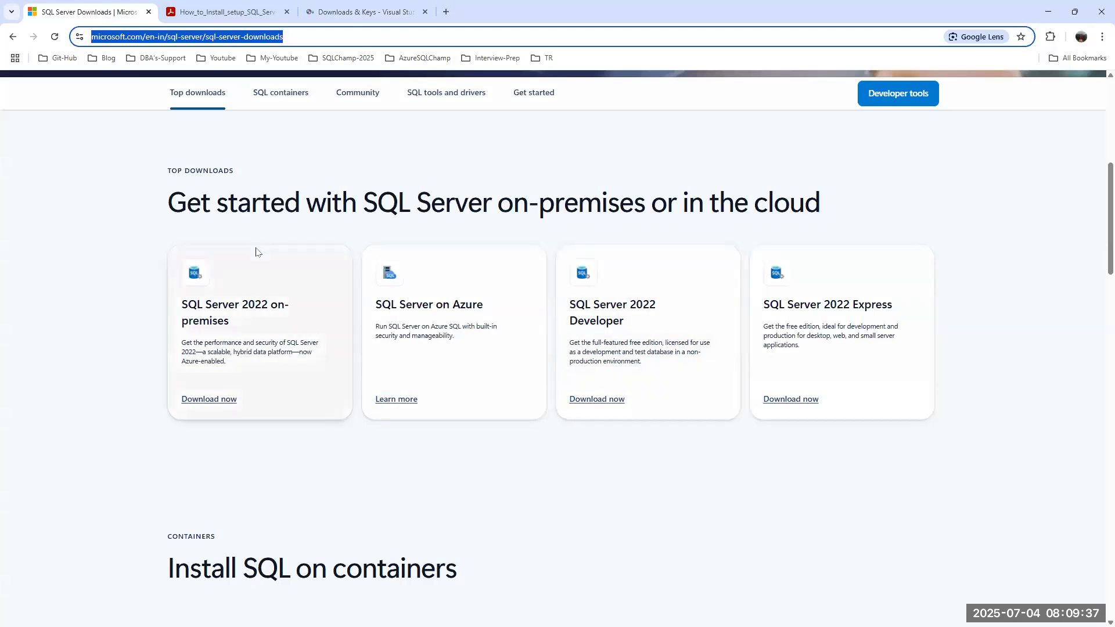
click(354, 9)
drag(213, 12, 399, 12)
click(237, 16)
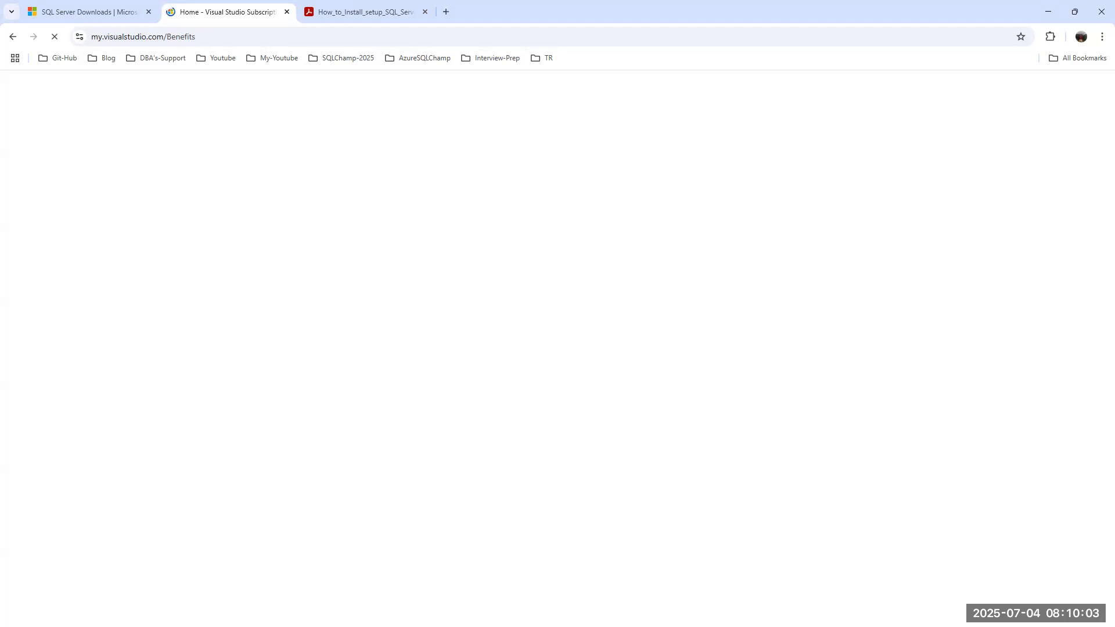
Stop and reload the stuck Visual Studio subscriptions page, then switch to the Node1 VM.
click(54, 36)
click(55, 37)
click(88, 11)
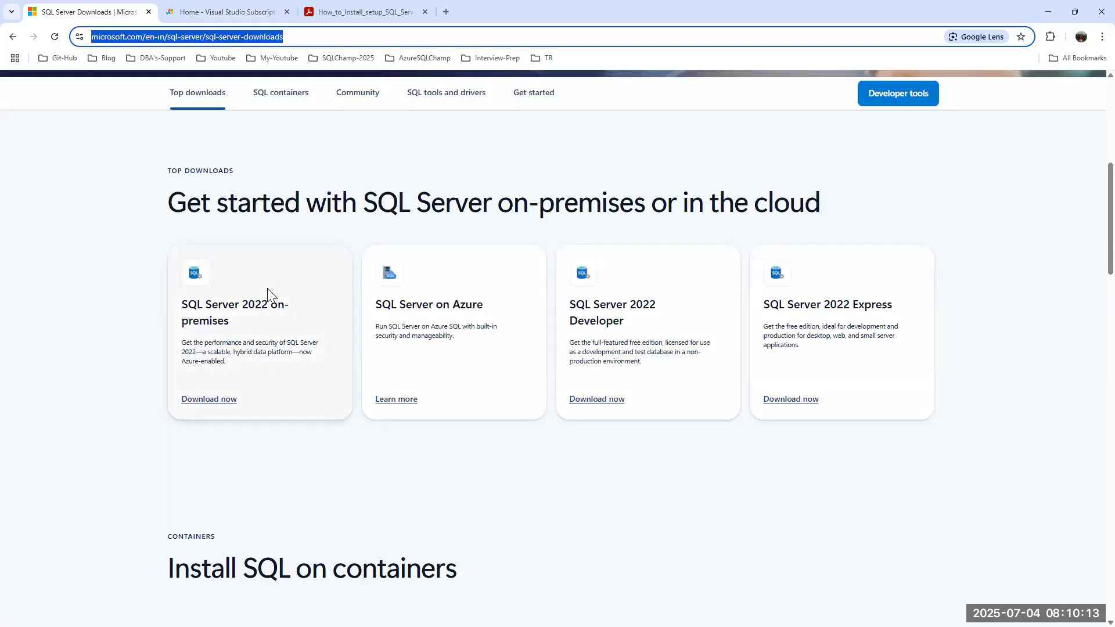
key(alt+Tab)
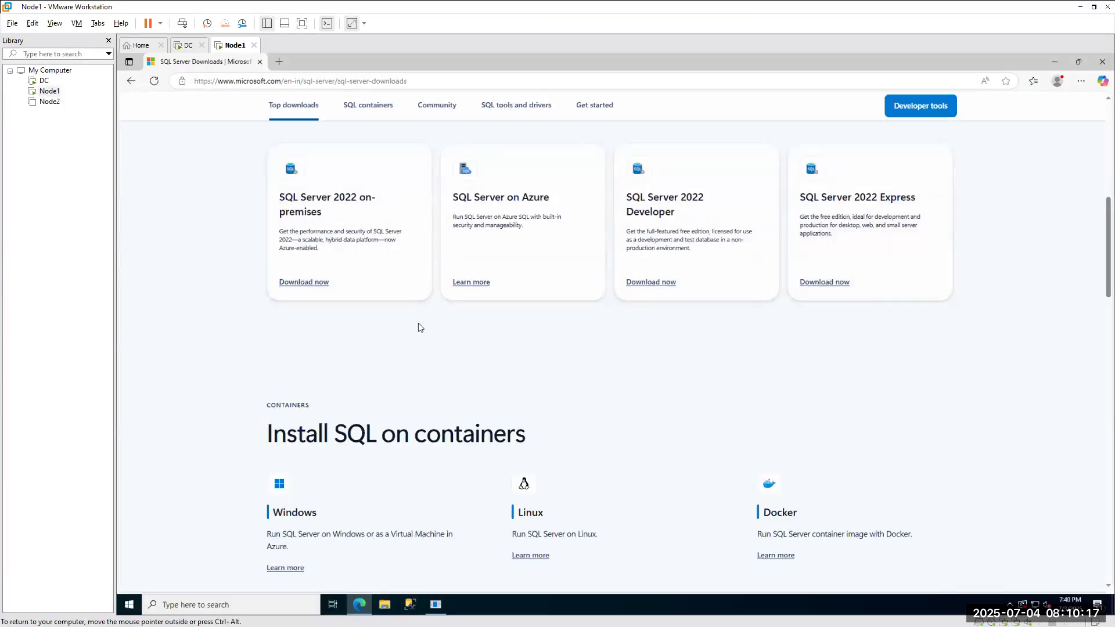
Choose Download now on the SQL Server 2022 on-premises card to open the trial page.
scroll(368, 313, up, 1)
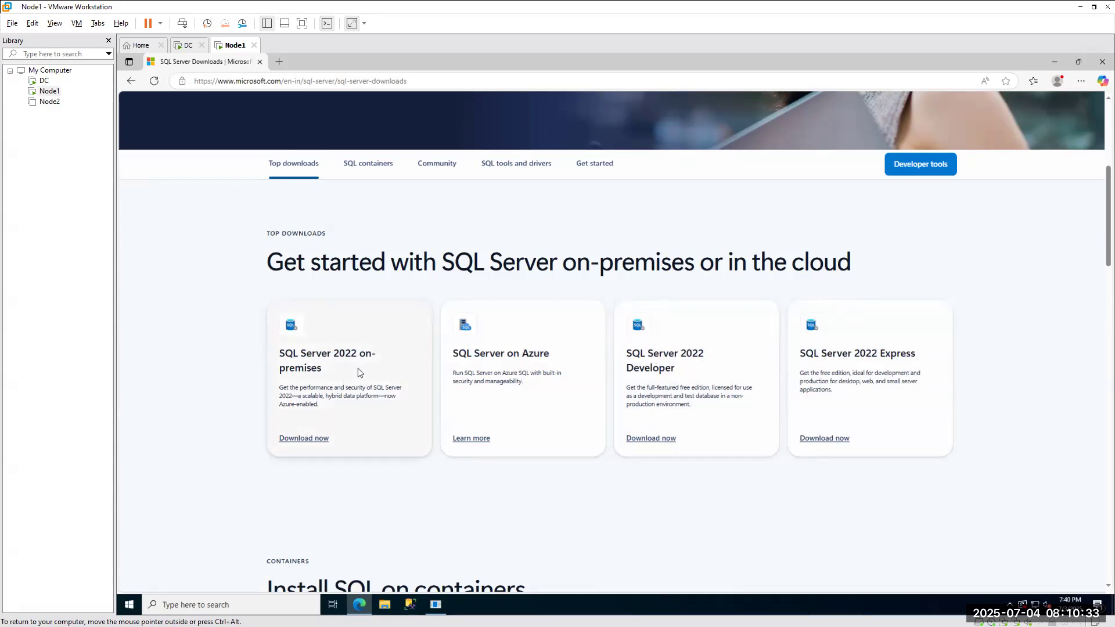
click(308, 439)
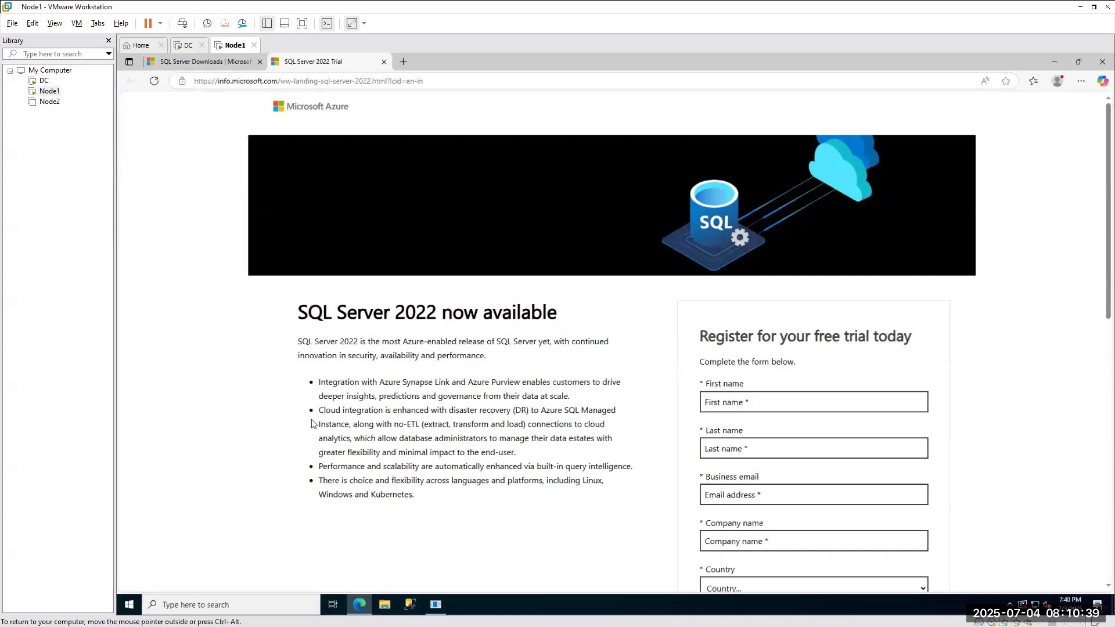
Enter the first name, last name and e-mail, with company name IBM.
scroll(527, 356, down, 2)
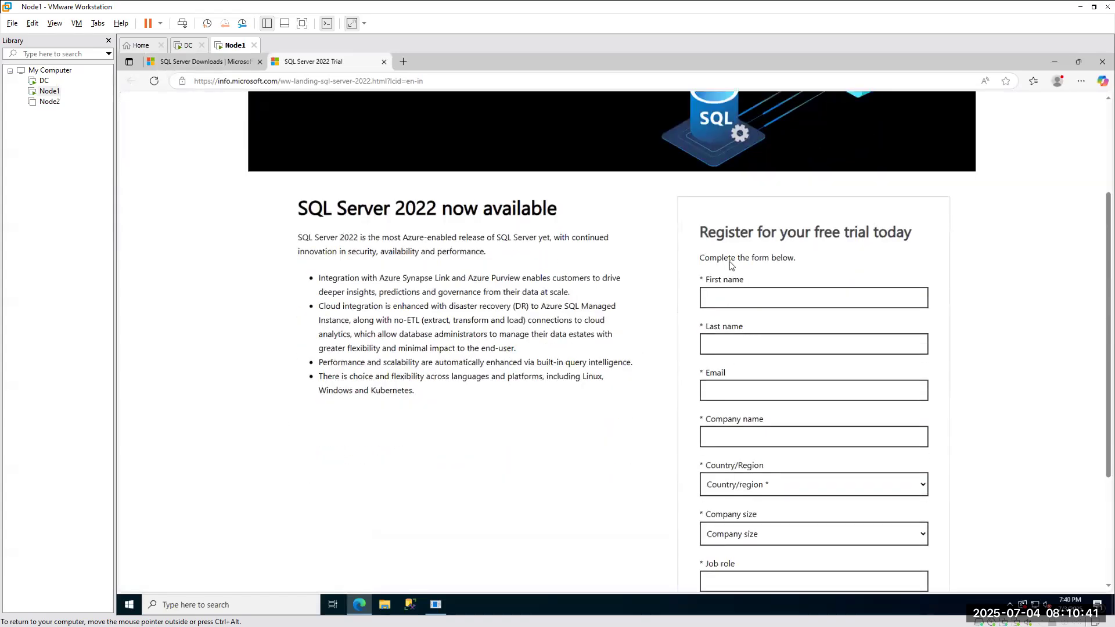
scroll(742, 312, down, 4)
scroll(720, 355, up, 6)
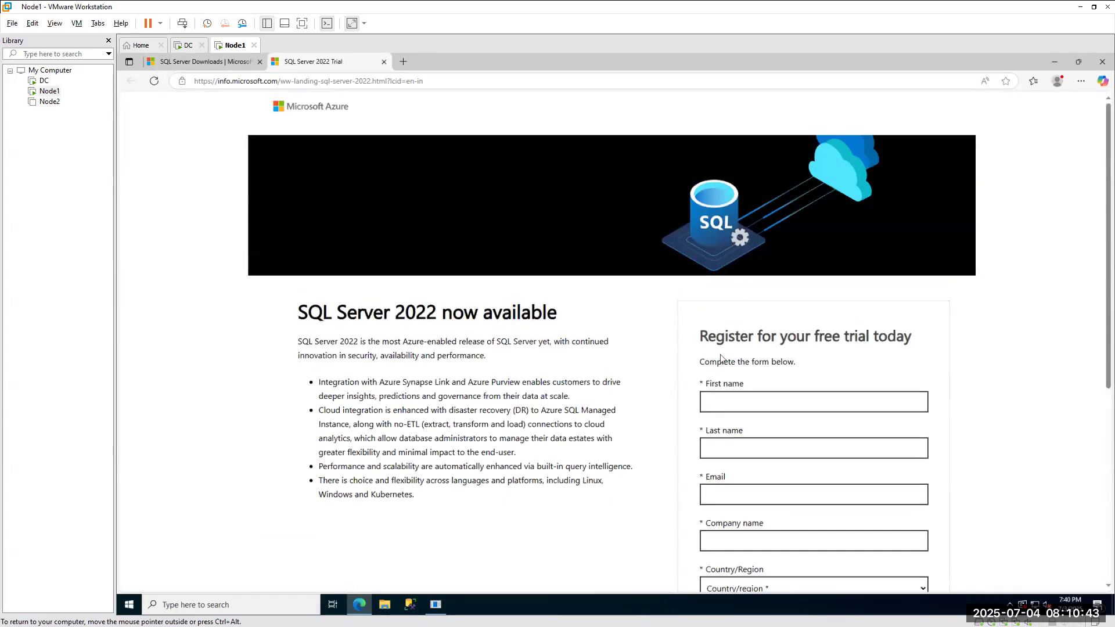
click(732, 402)
text(subbu)
key(Tab)
text(cn)
key(Tab)
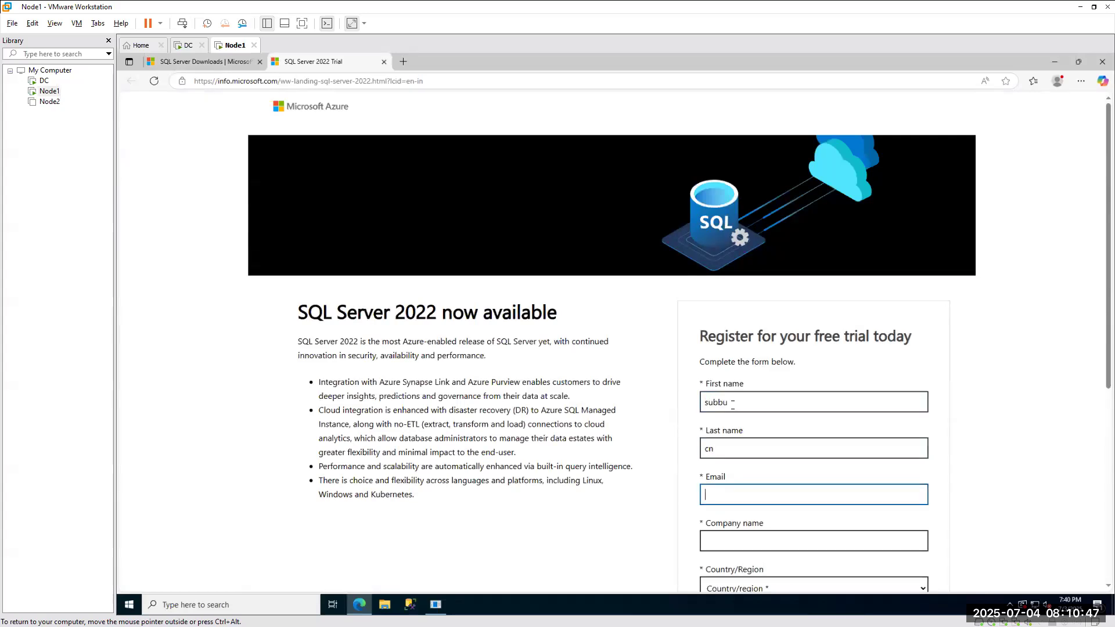
key(Tab)
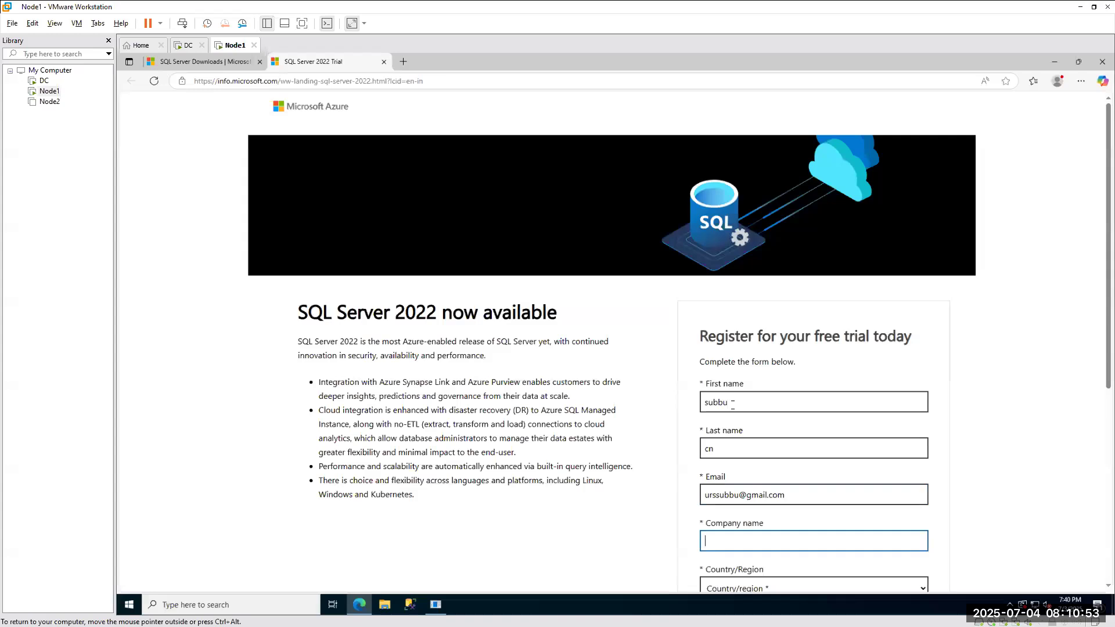
text(IBM)
Set country to India, company size 1000+ and job role DBA.
scroll(1000, 342, down, 3)
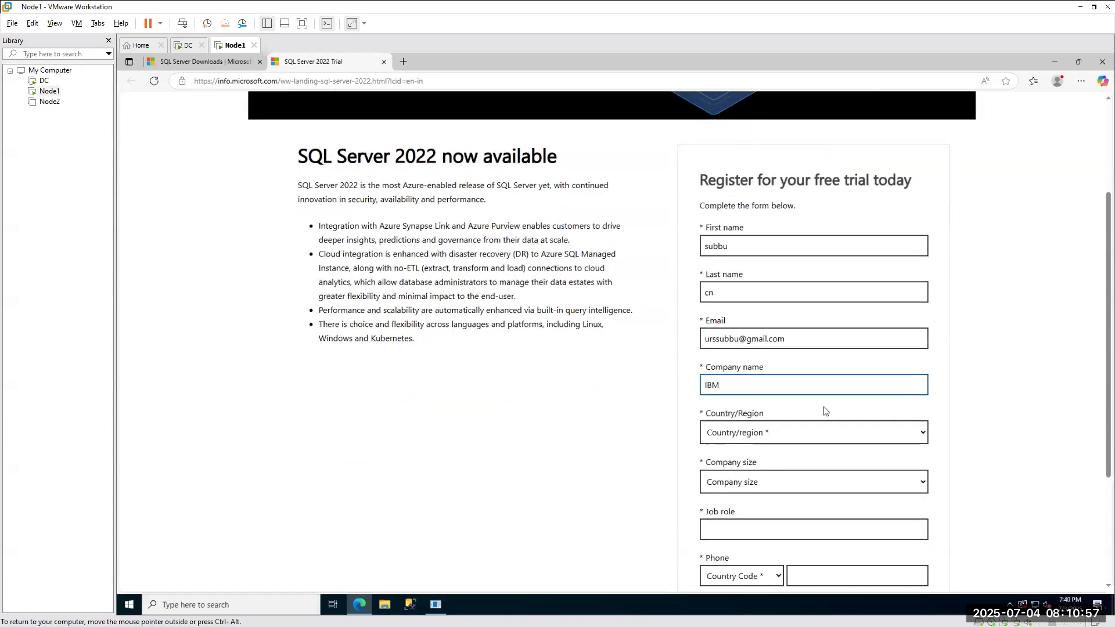
click(734, 433)
text(in)
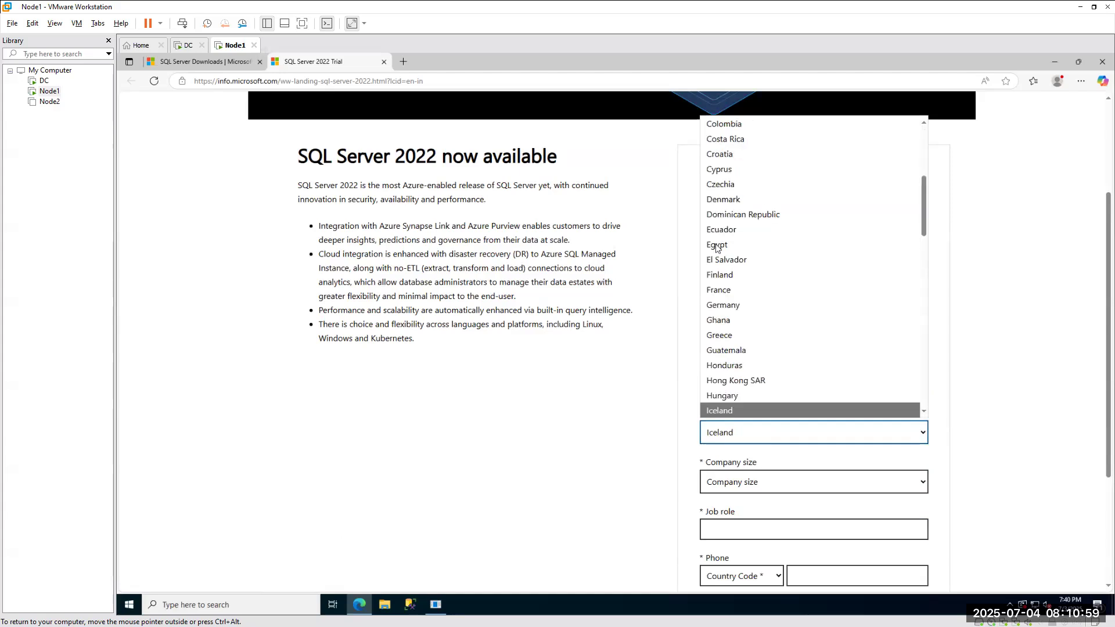
click(716, 412)
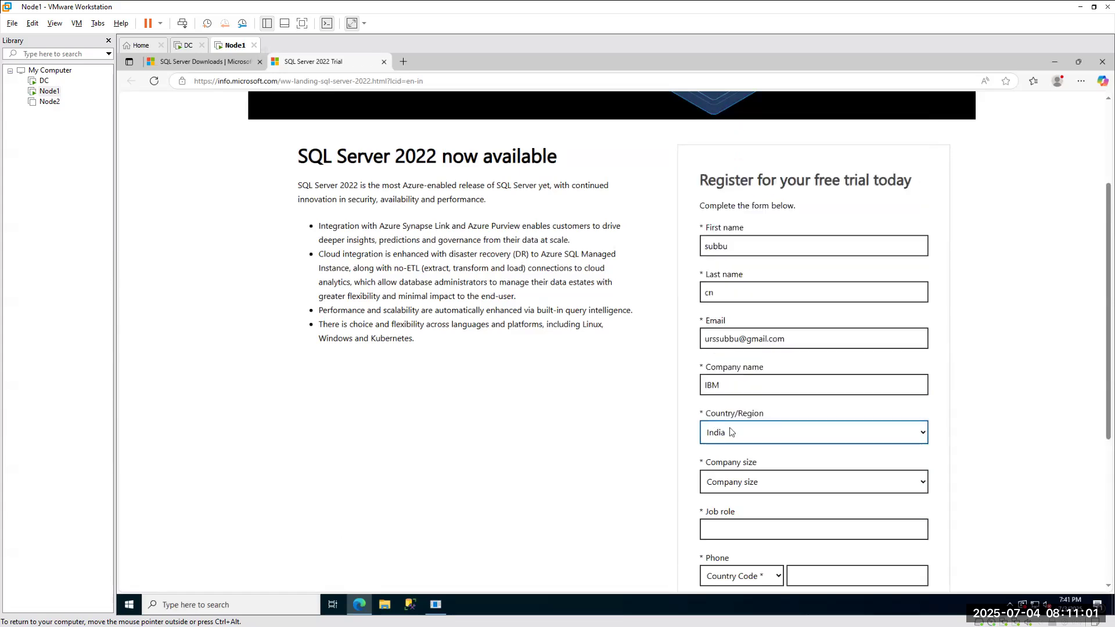
click(742, 487)
click(719, 462)
click(720, 527)
text(DBA)
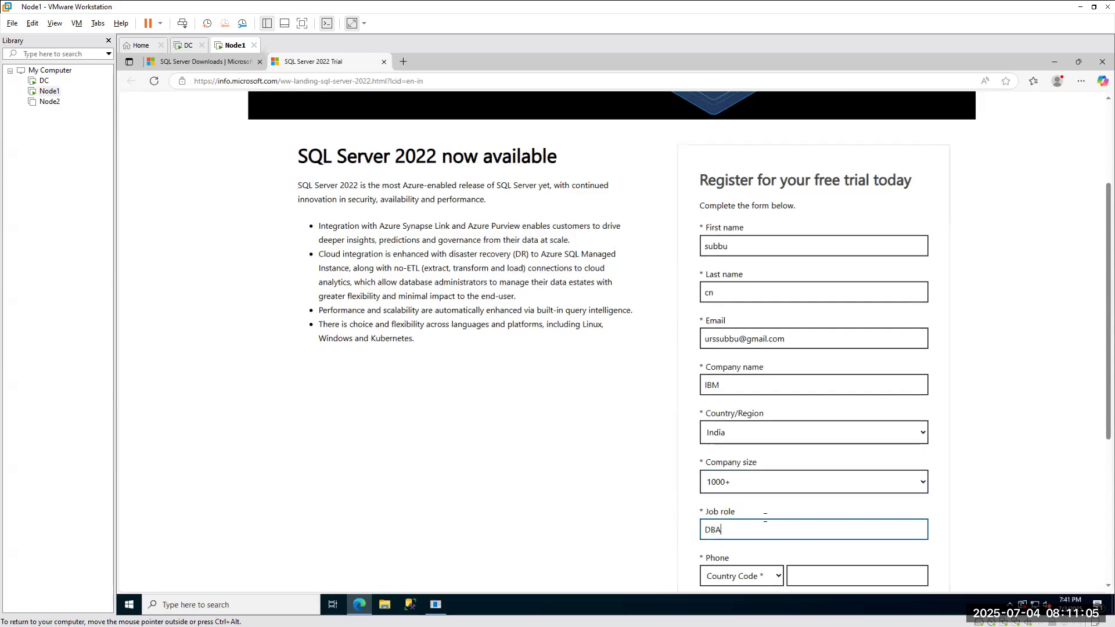
Set the phone country code to India (+91) and enter the phone number.
scroll(767, 427, down, 3)
click(755, 427)
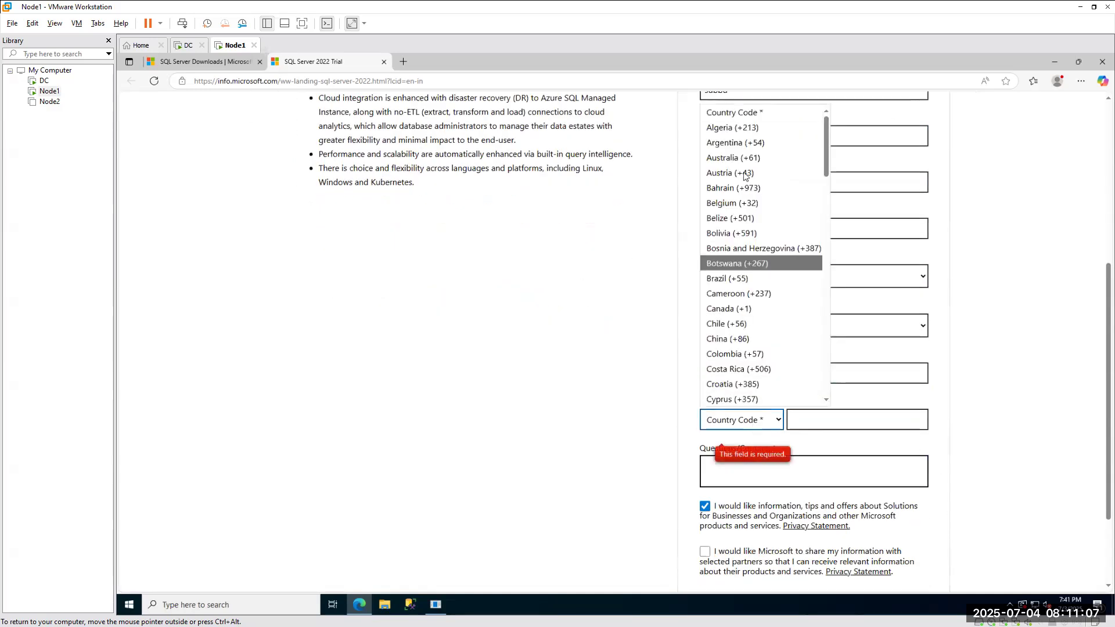
click(725, 265)
key(i)
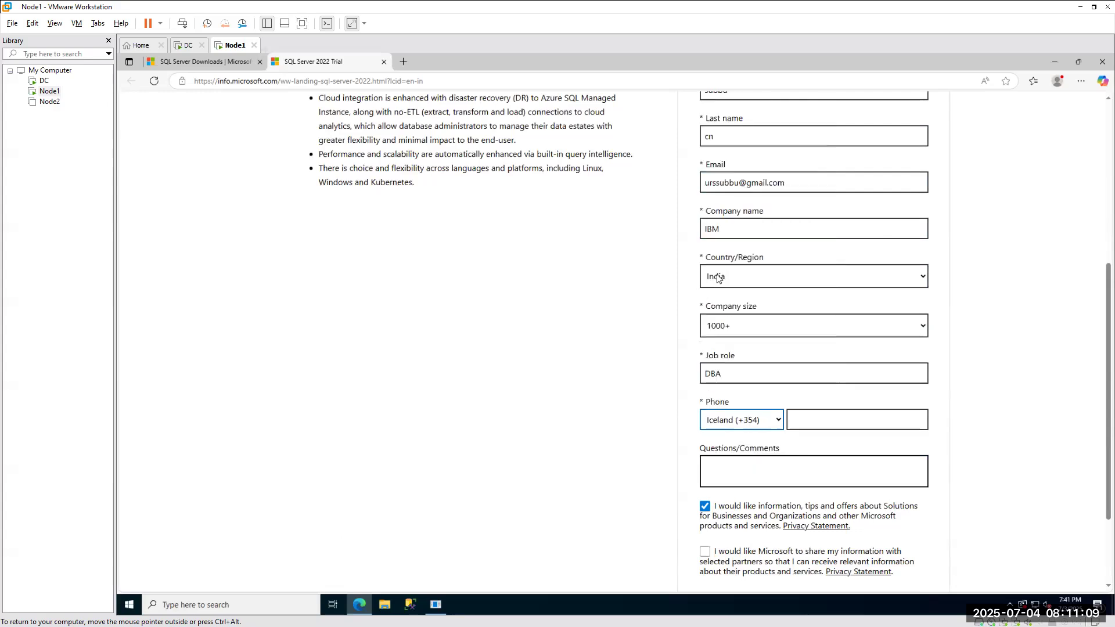
click(730, 420)
scroll(730, 383, down, 1)
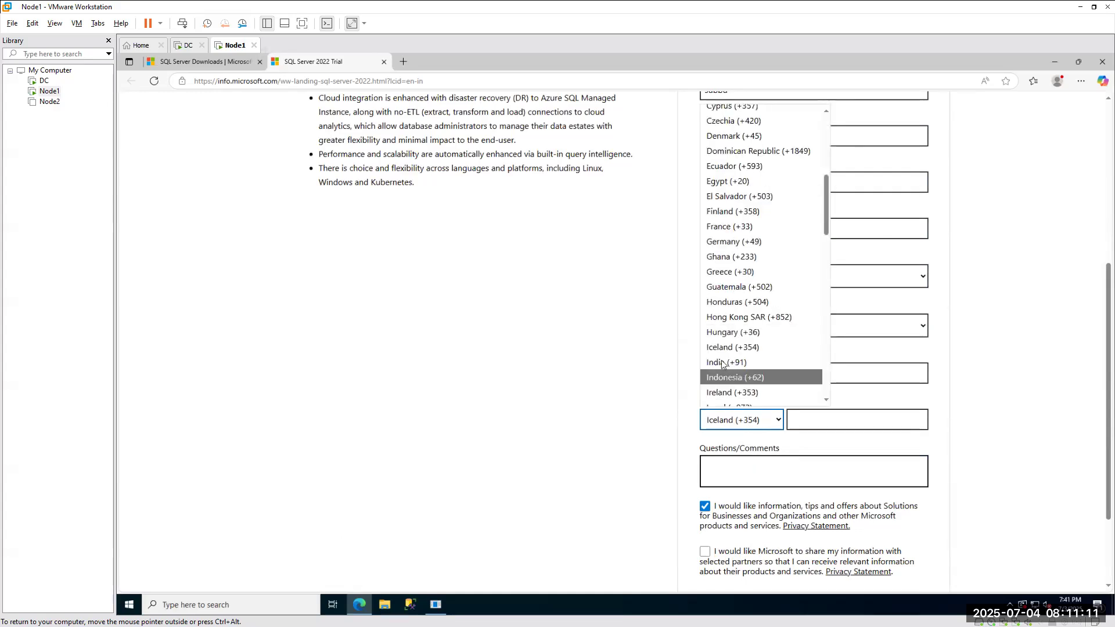
click(732, 362)
click(809, 419)
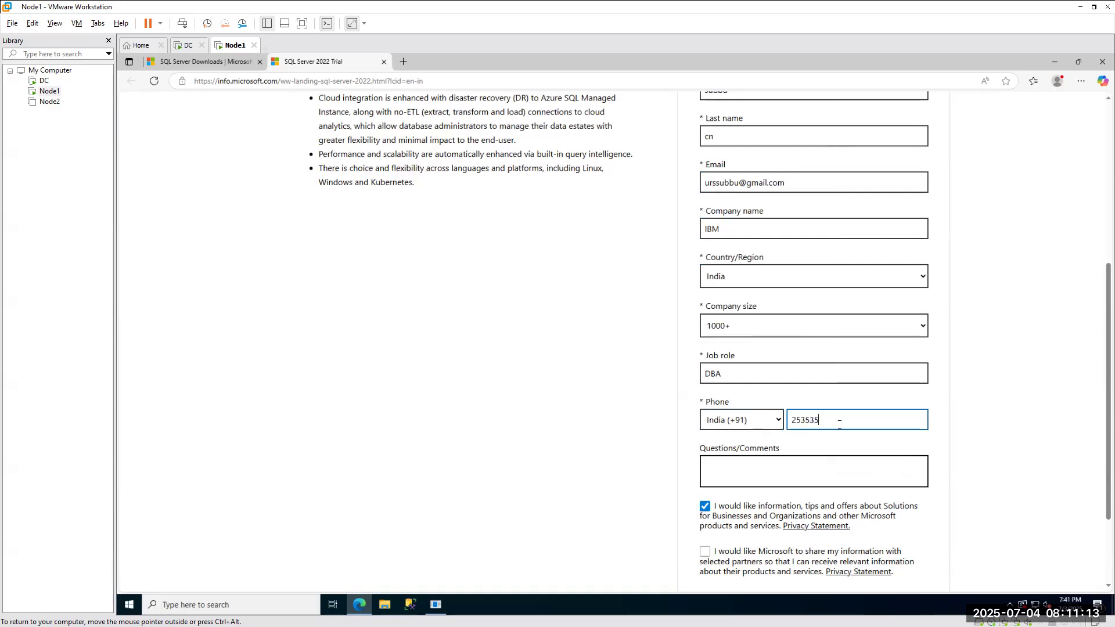
click(1014, 393)
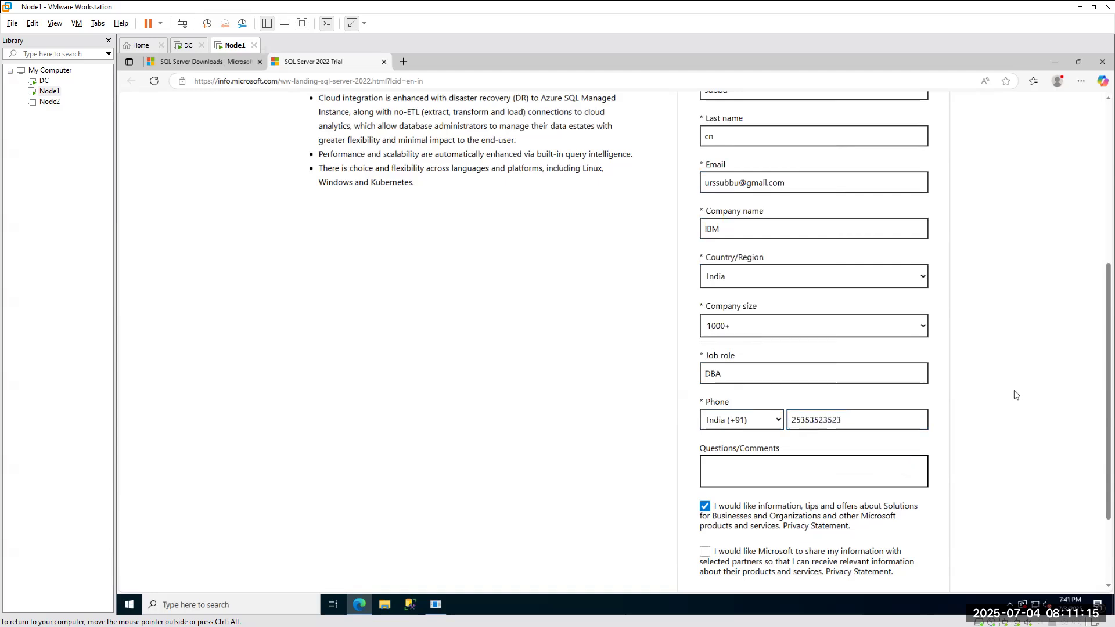
Agree to share information with Microsoft partners and submit the registration form.
scroll(999, 390, down, 2)
click(704, 434)
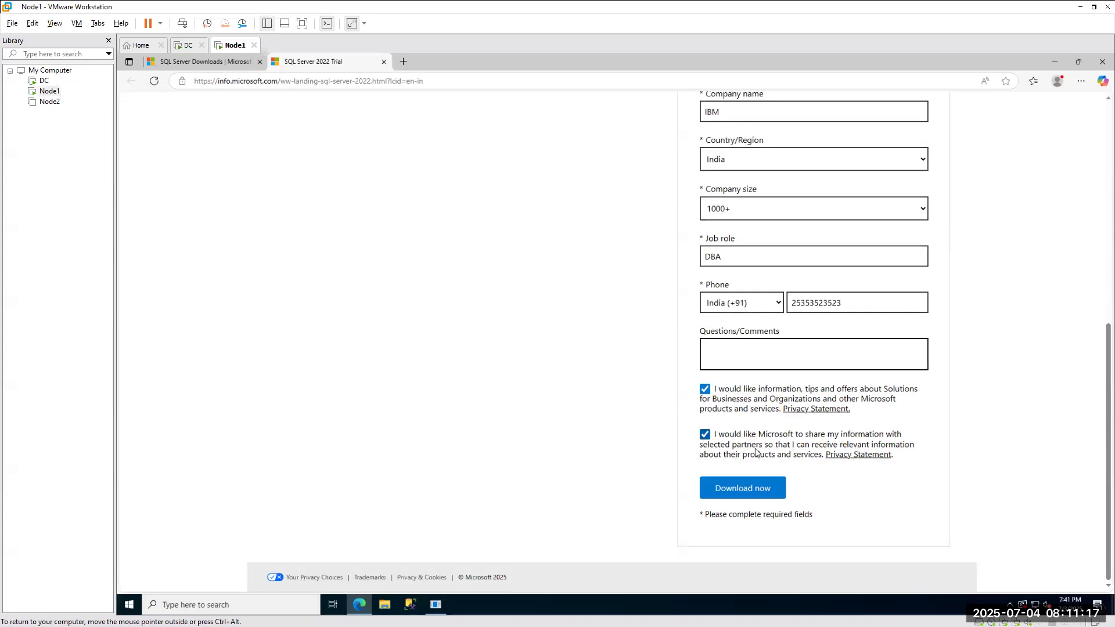
click(740, 492)
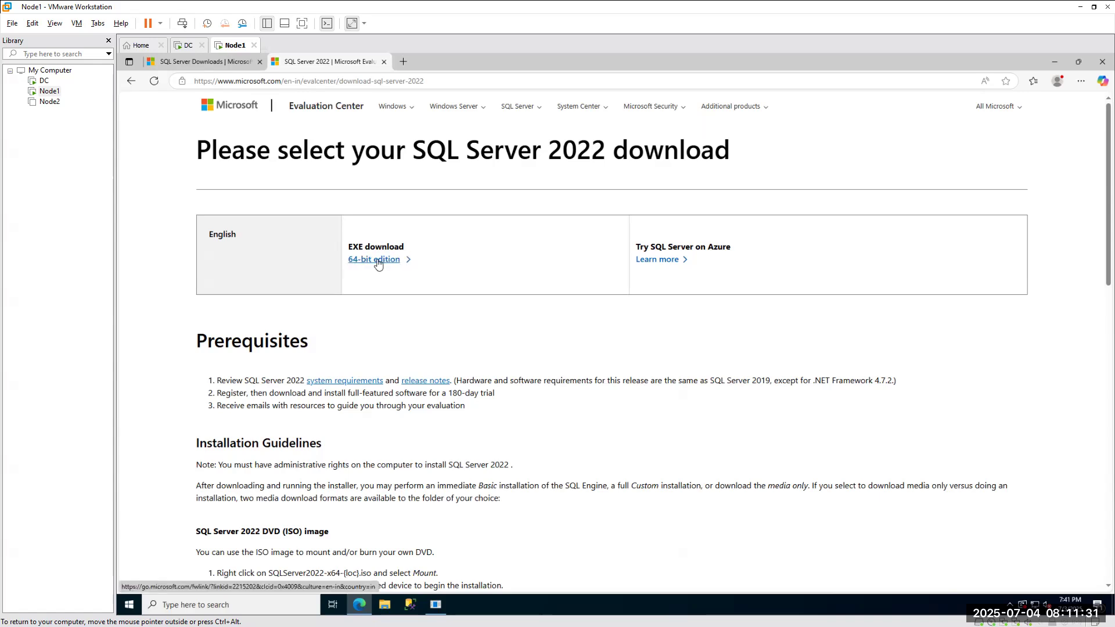
Download the 64-bit SQL2022-SSEI-Eval.exe installer and open it from the Downloads panel.
click(378, 263)
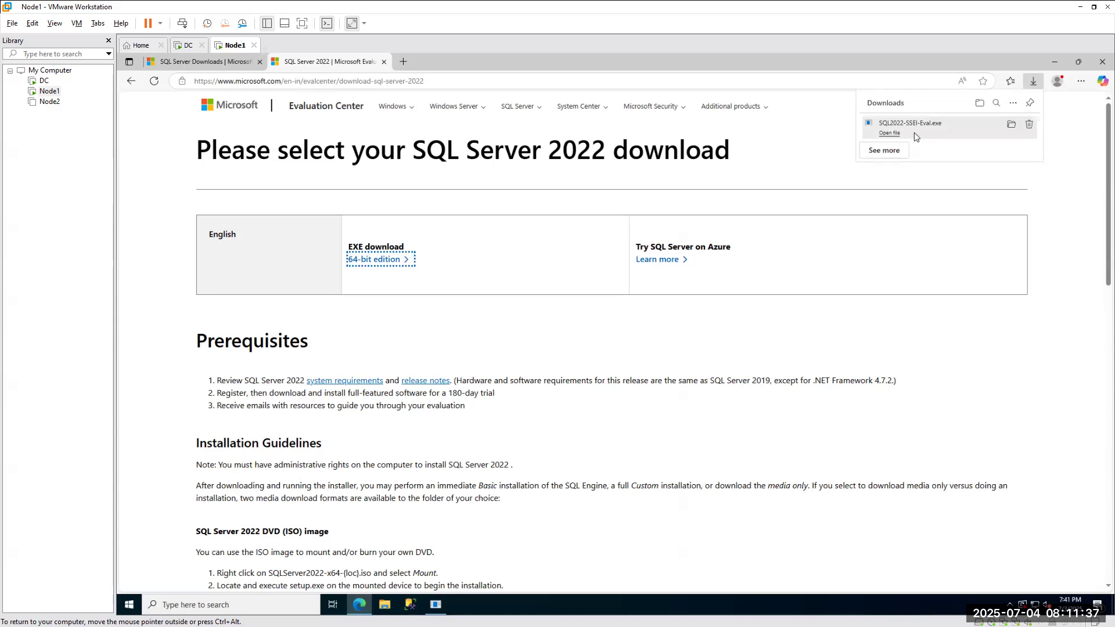
click(891, 133)
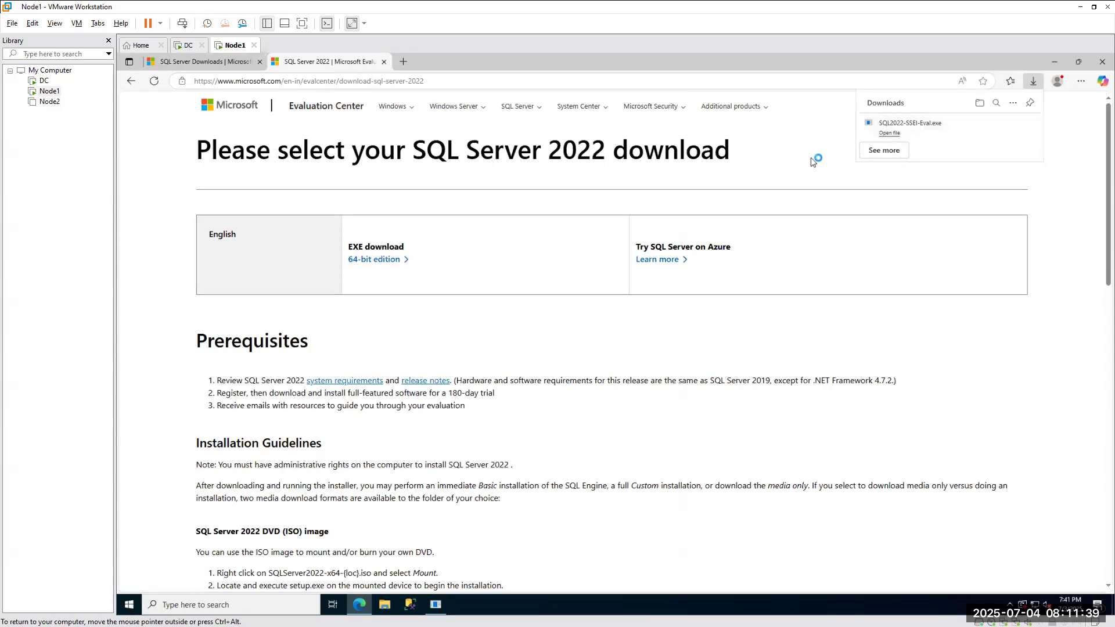
click(887, 134)
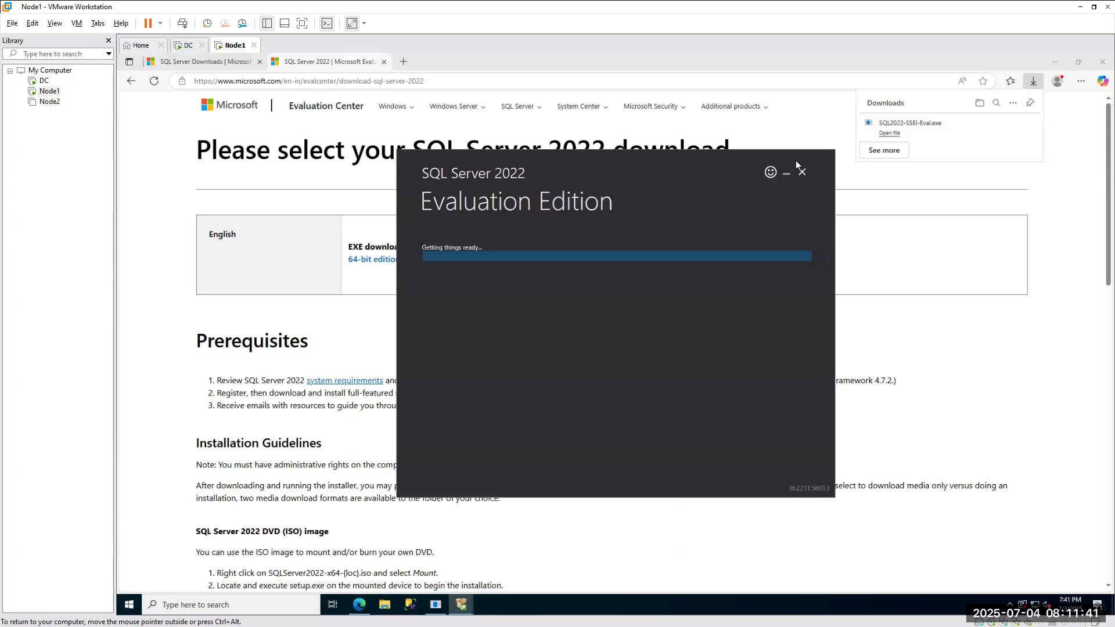
Exit the launched evaluation installer, confirming and dismissing the already-running warning.
click(802, 172)
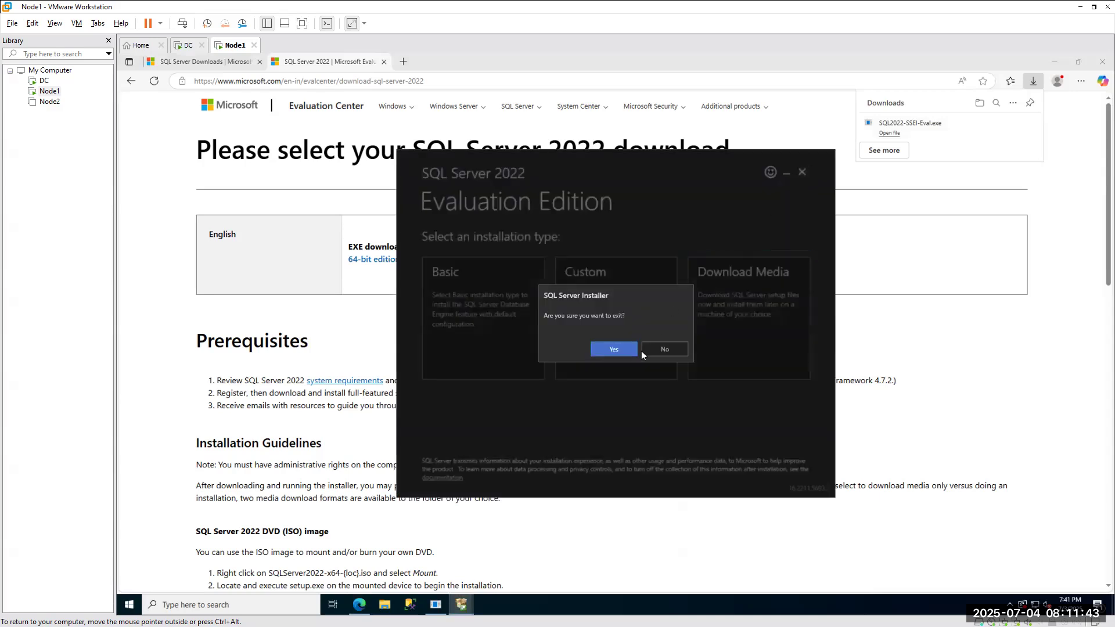
click(609, 347)
click(705, 367)
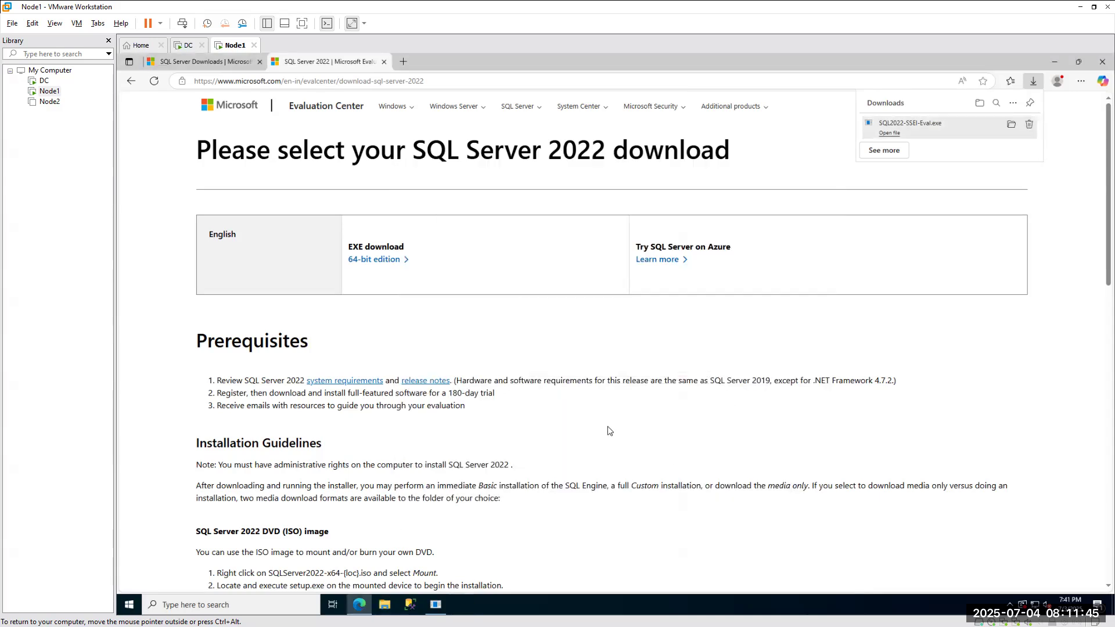
Run SQL2022-SSEI-Eval from the Downloads folder in File Explorer.
key(super+e)
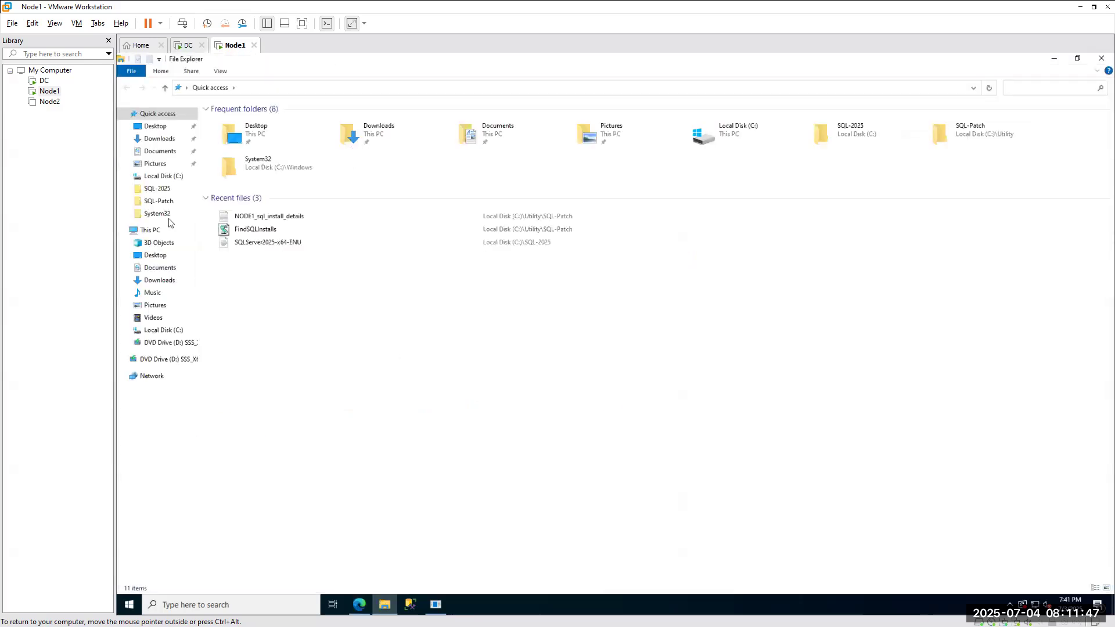
click(159, 129)
click(161, 141)
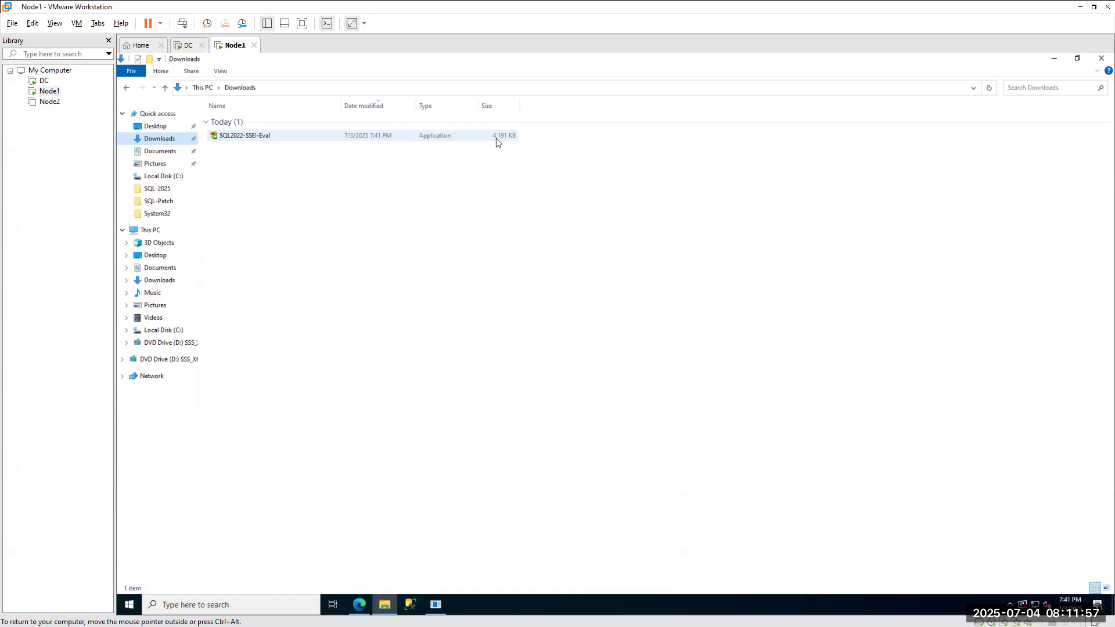
click(258, 137)
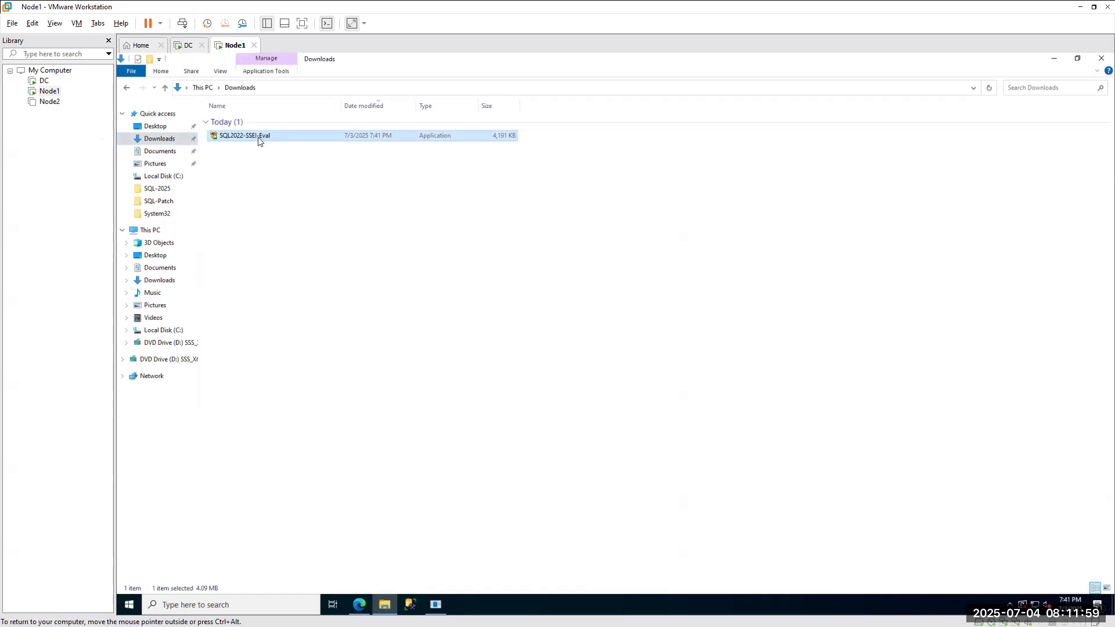
double_click(257, 137)
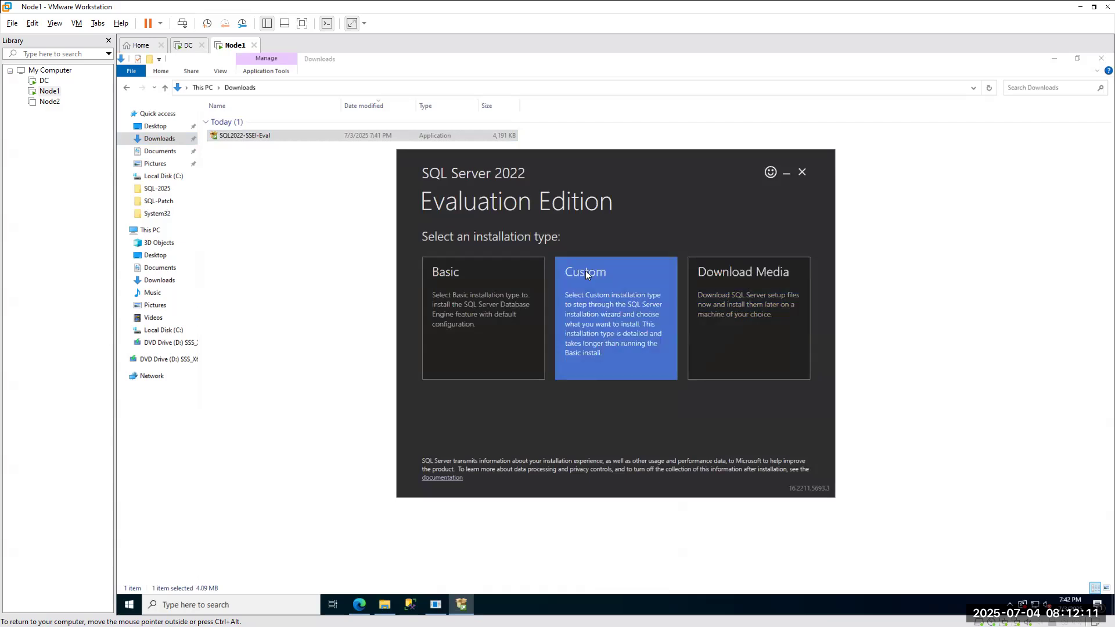
Choose Download Media and keep the ISO (1109 MB) package selected after trying CAB.
click(756, 288)
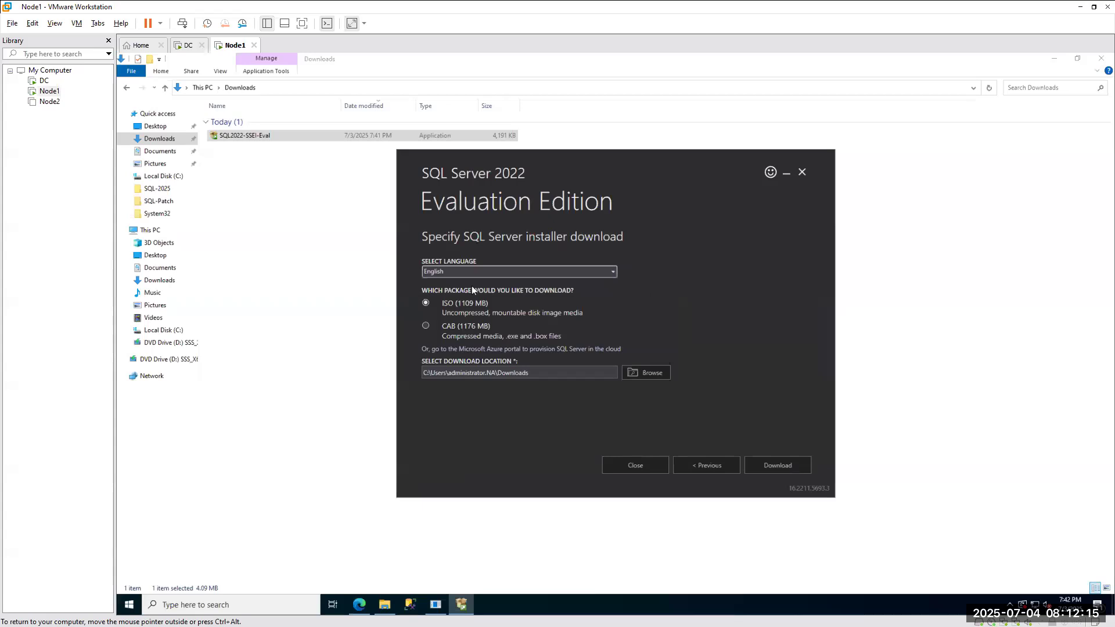
click(463, 338)
click(442, 303)
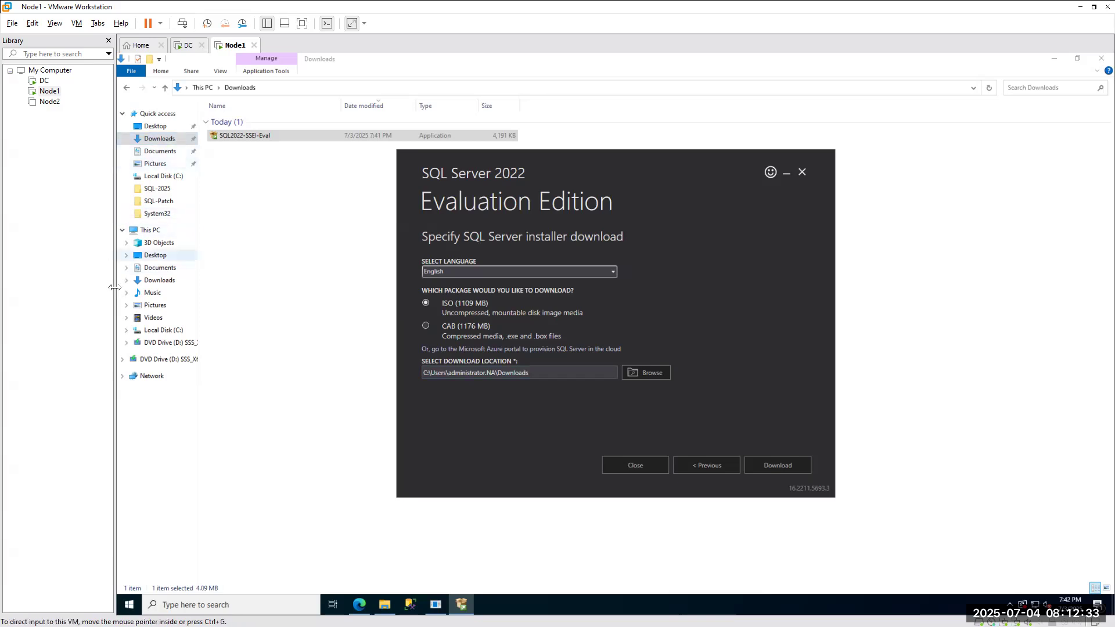
Create a new folder named SQL-Setup inside C:\Utility.
click(153, 232)
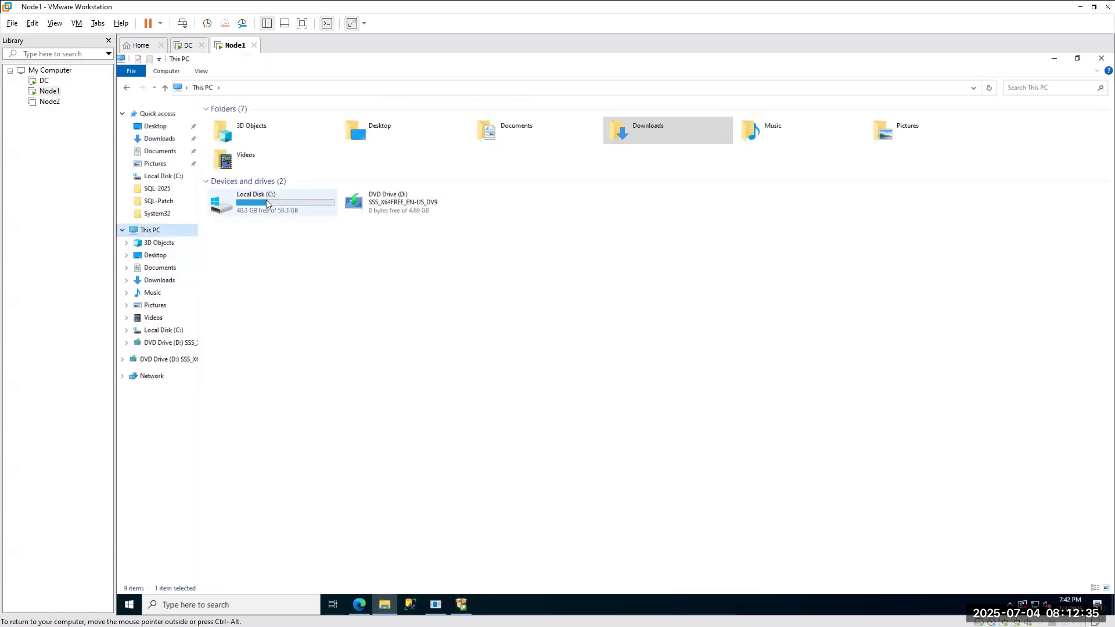
double_click(249, 199)
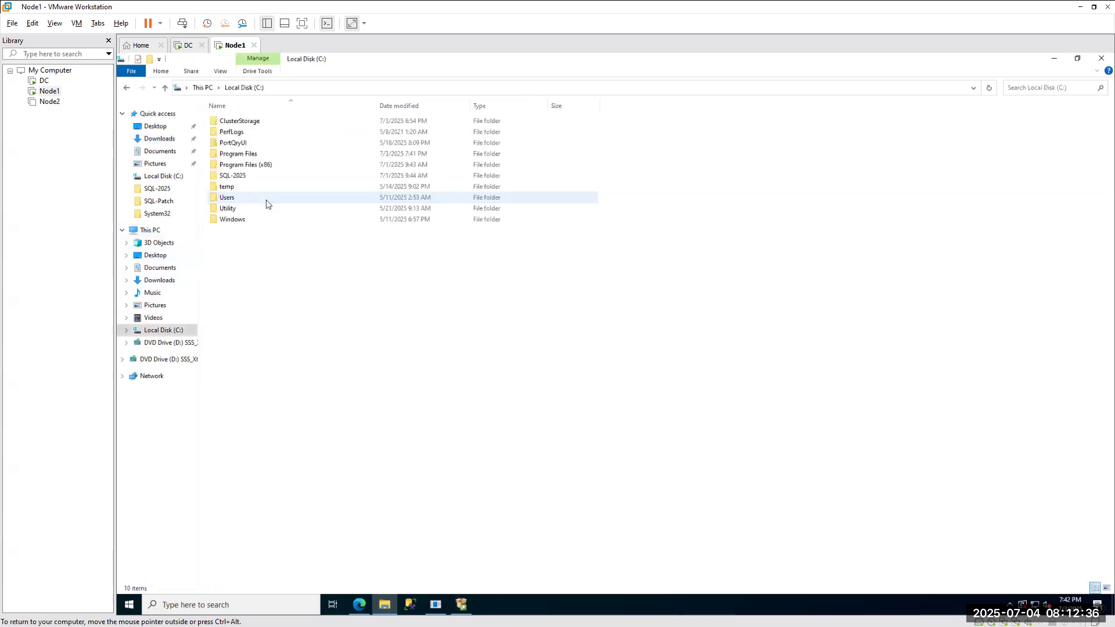
double_click(232, 211)
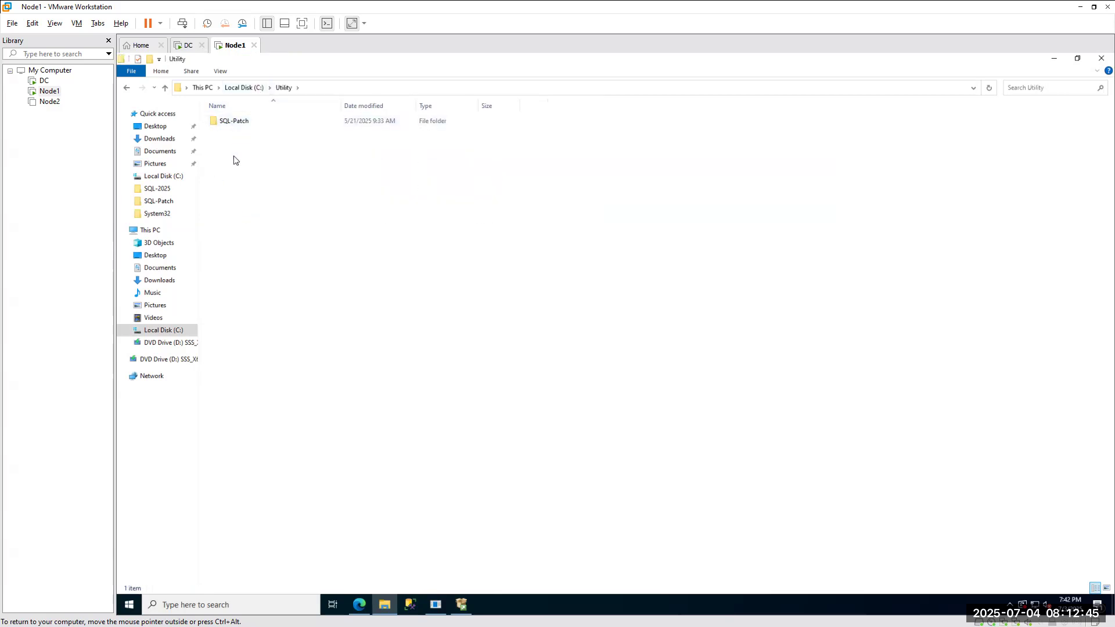
right_click(234, 156)
mouse_move(282, 268)
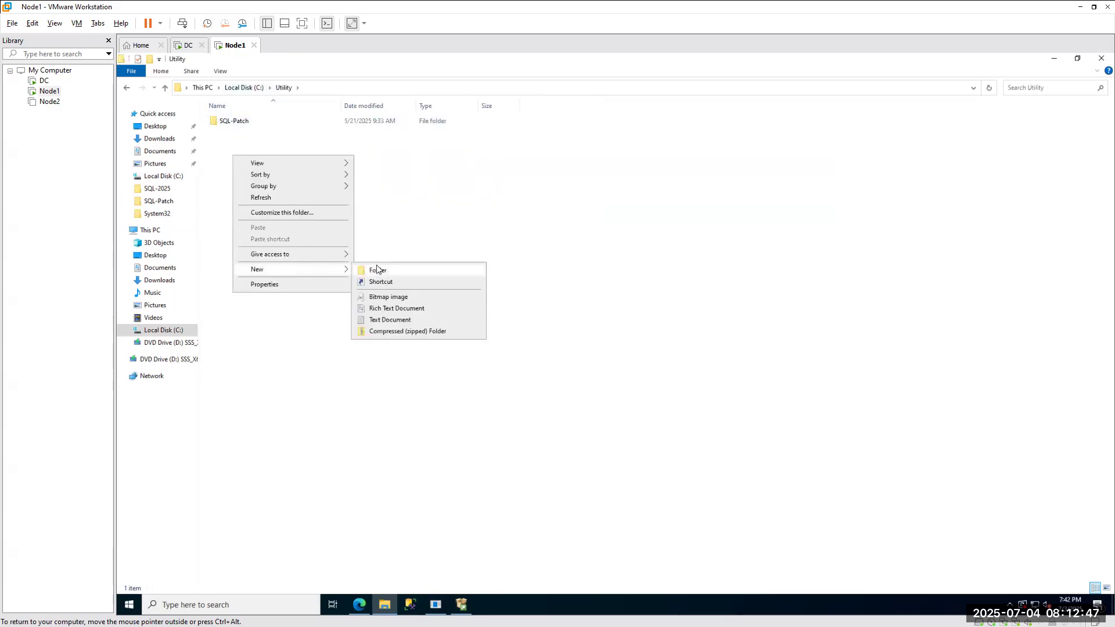
click(378, 269)
text(SQL-)
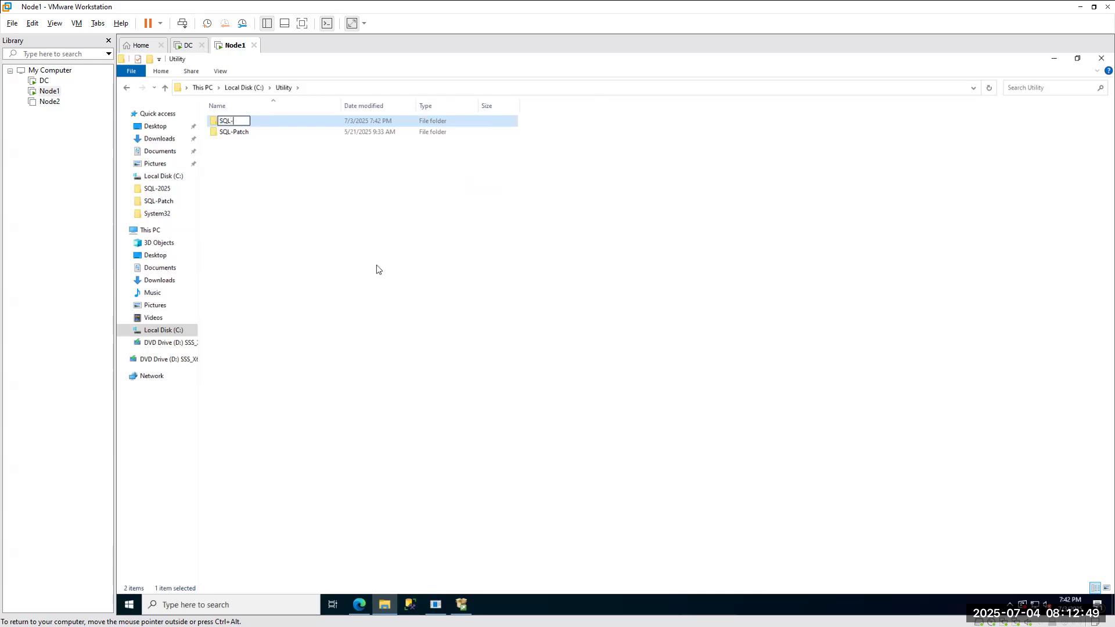
text(Setup)
click(164, 176)
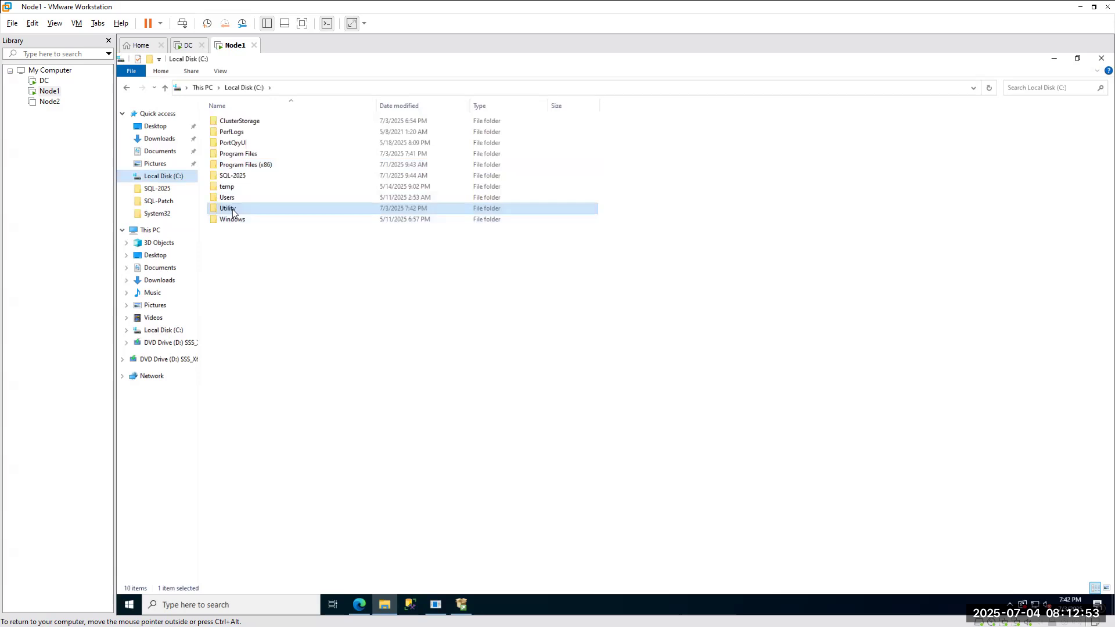
Open the empty C:\Utility\SQL-Setup folder and return to the SQL Server installer.
double_click(232, 209)
double_click(241, 133)
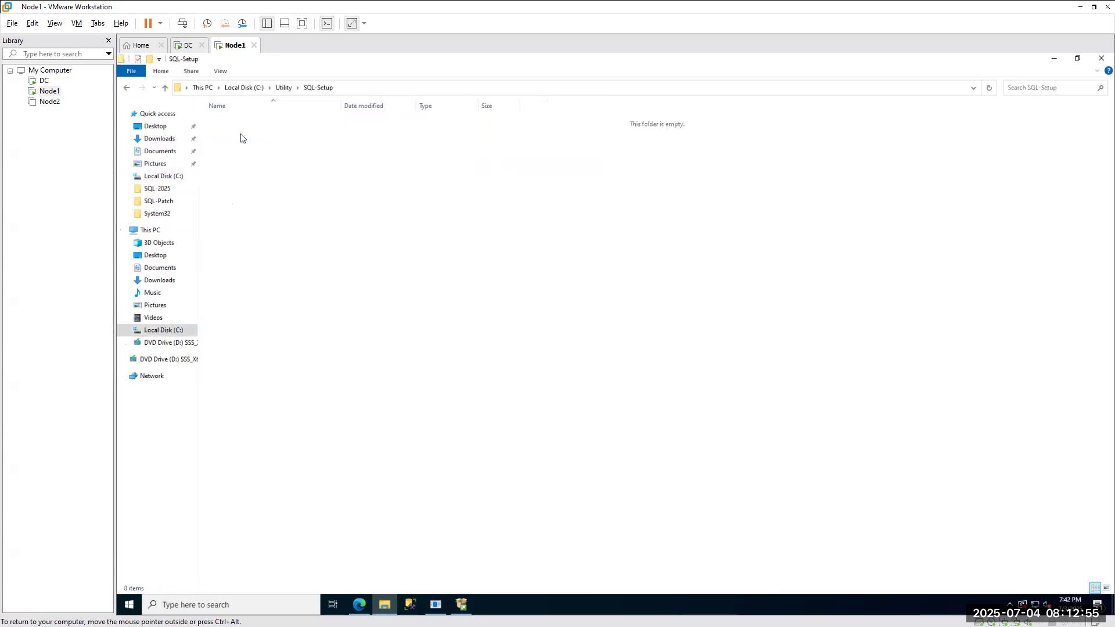
click(470, 603)
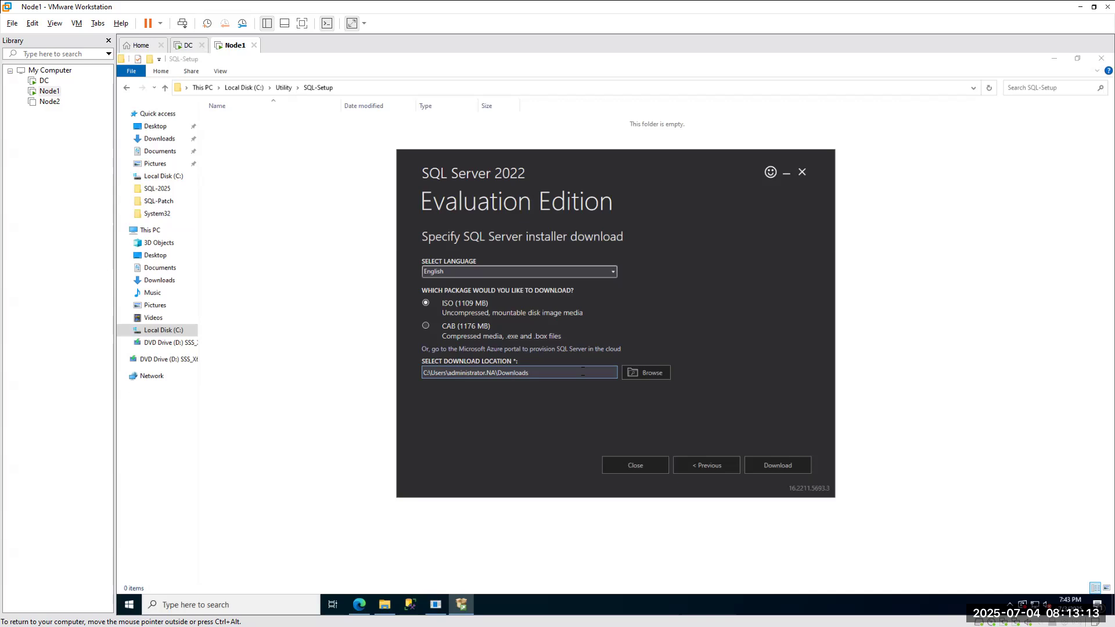
Browse to C:\Utility\SQL-Setup and confirm it as the ISO download location.
click(645, 376)
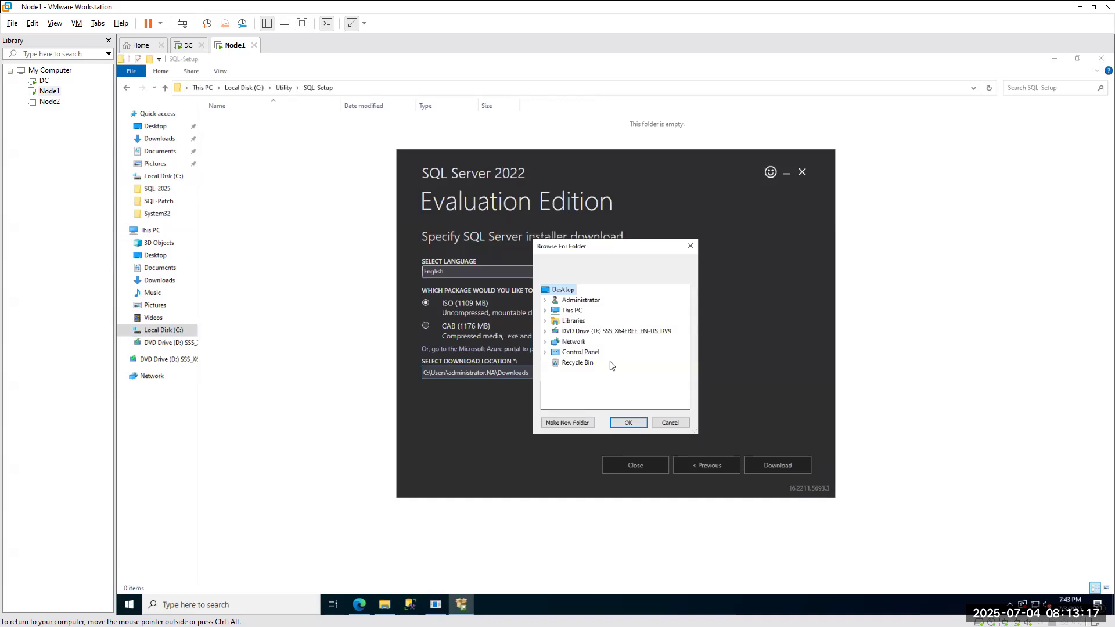
click(546, 311)
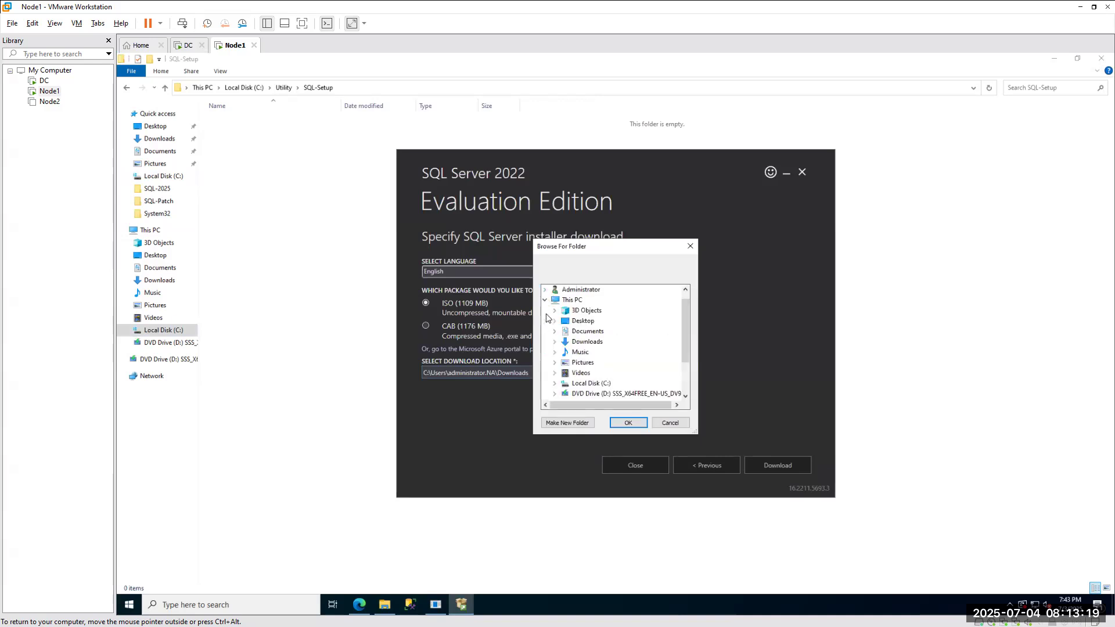
scroll(578, 348, down, 2)
click(555, 332)
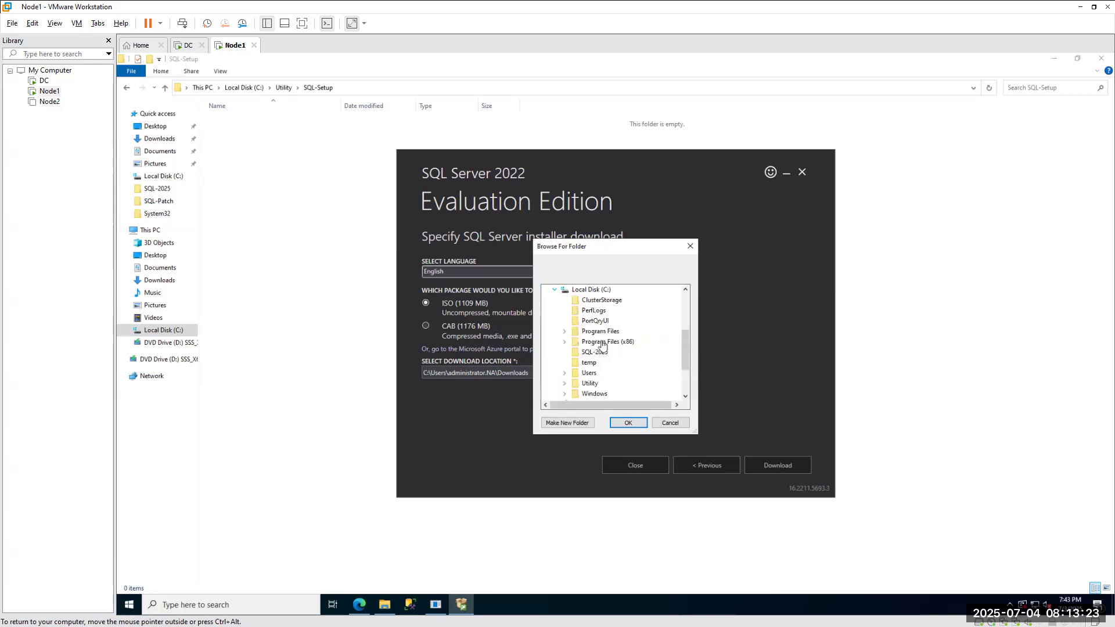
click(564, 385)
click(607, 403)
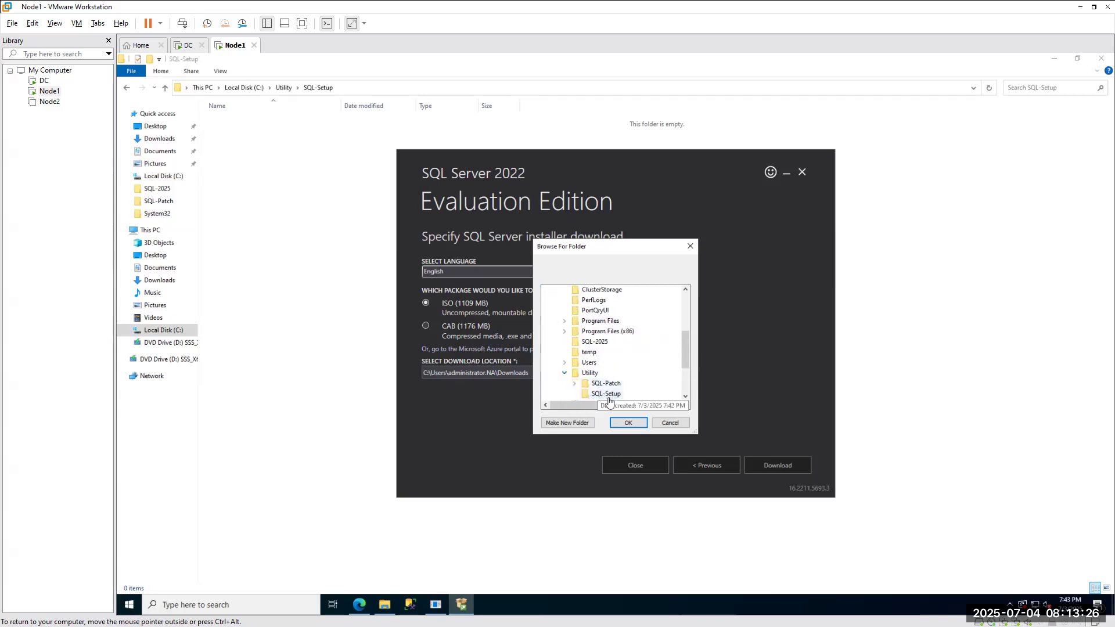
click(628, 424)
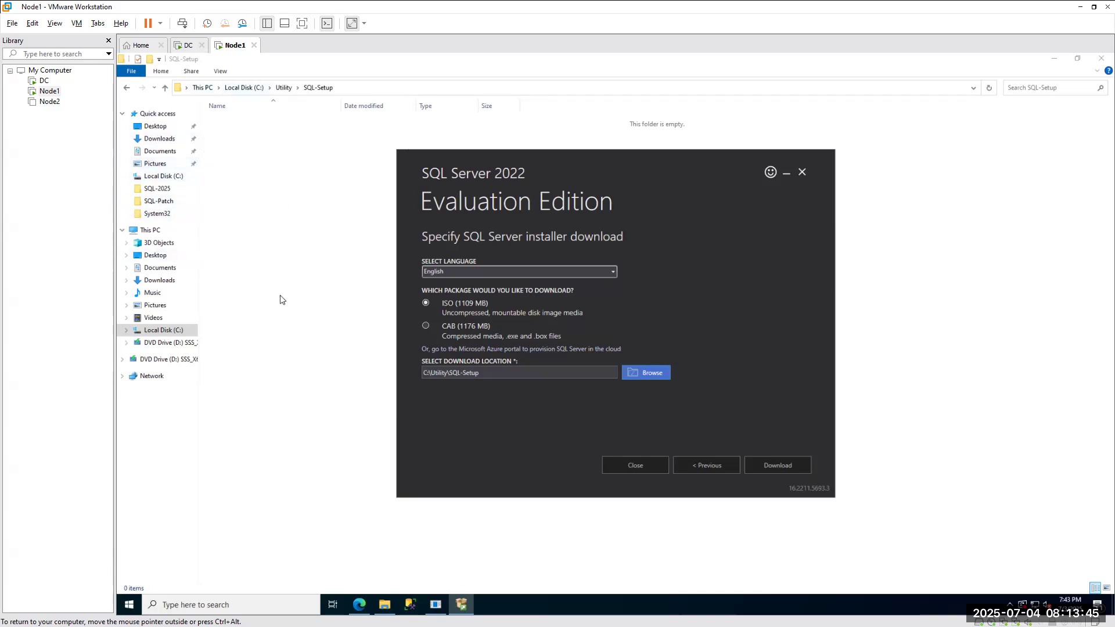
Open C:\Utility in Explorer to see SQL-Patch and SQL-Setup, then bring back the installer.
click(161, 140)
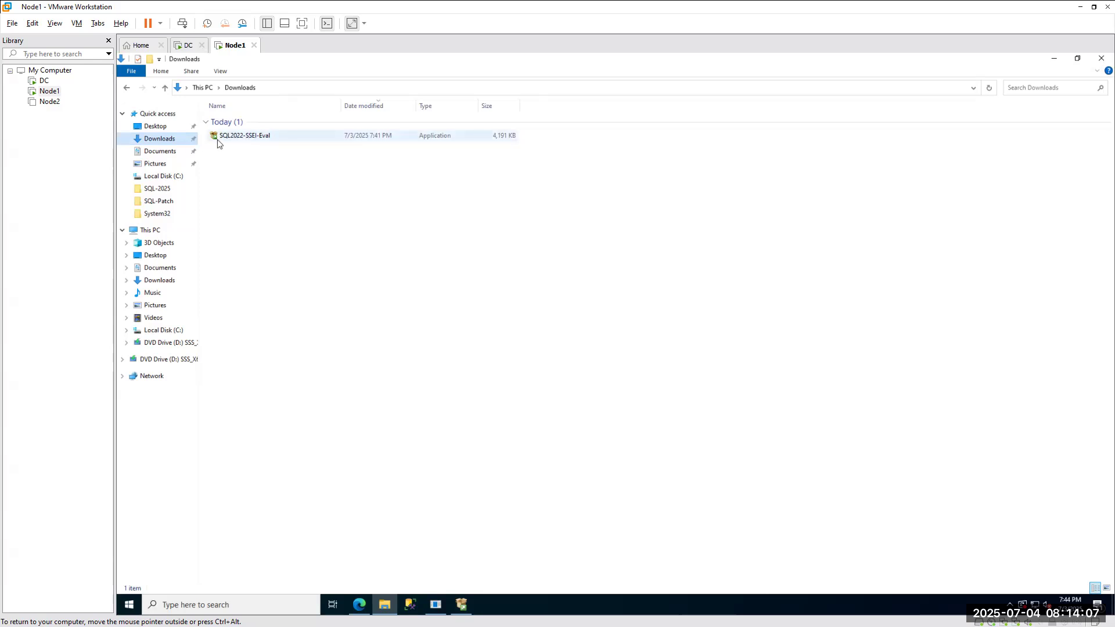
click(145, 230)
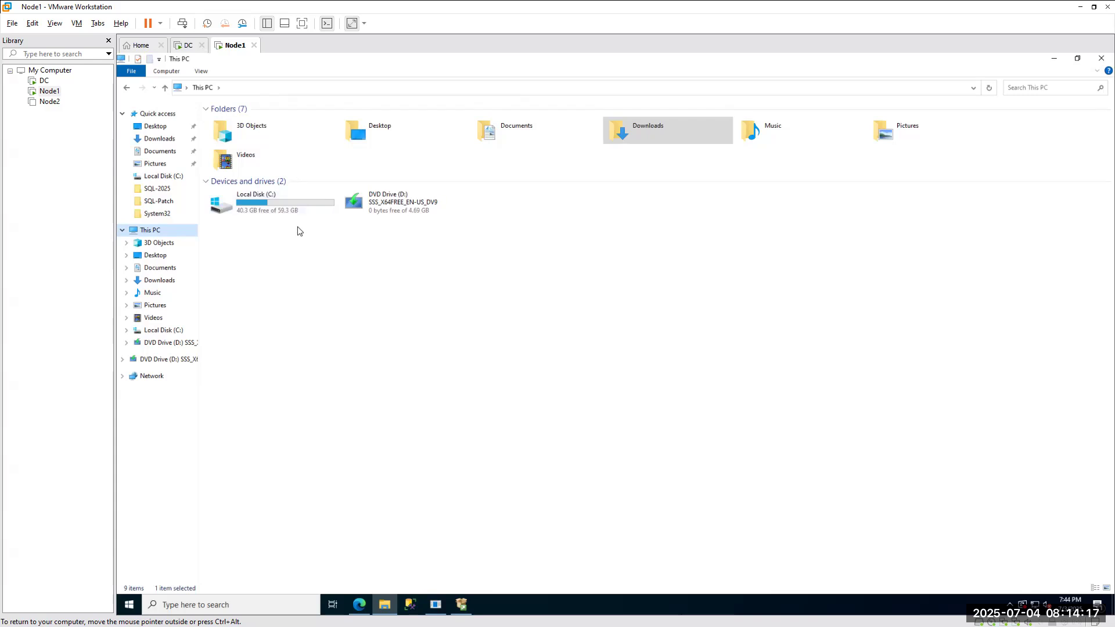
double_click(261, 208)
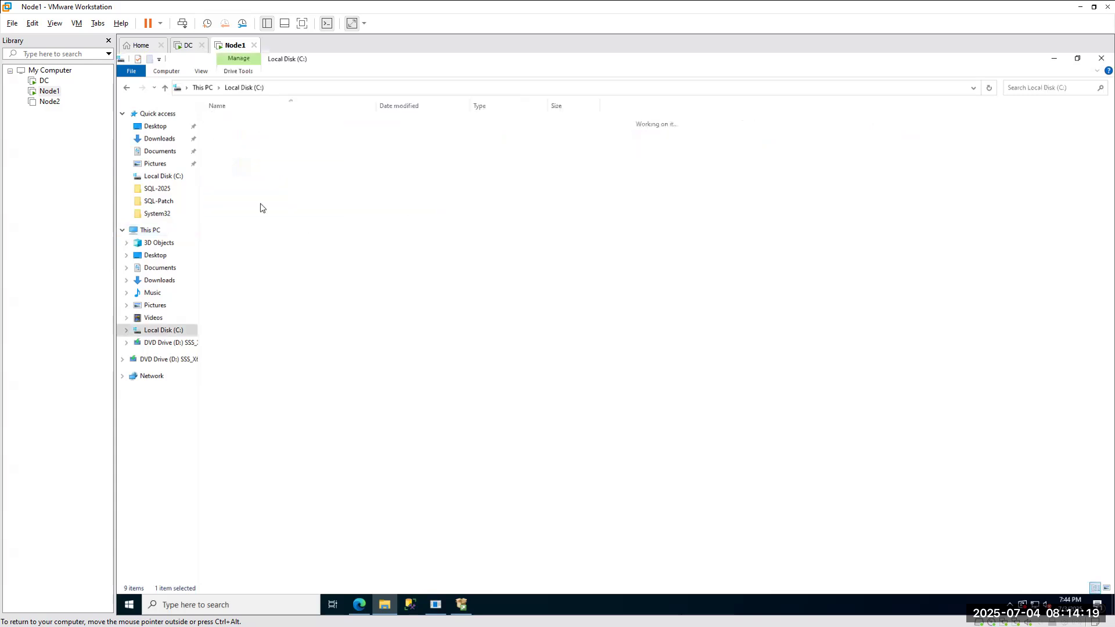
double_click(234, 210)
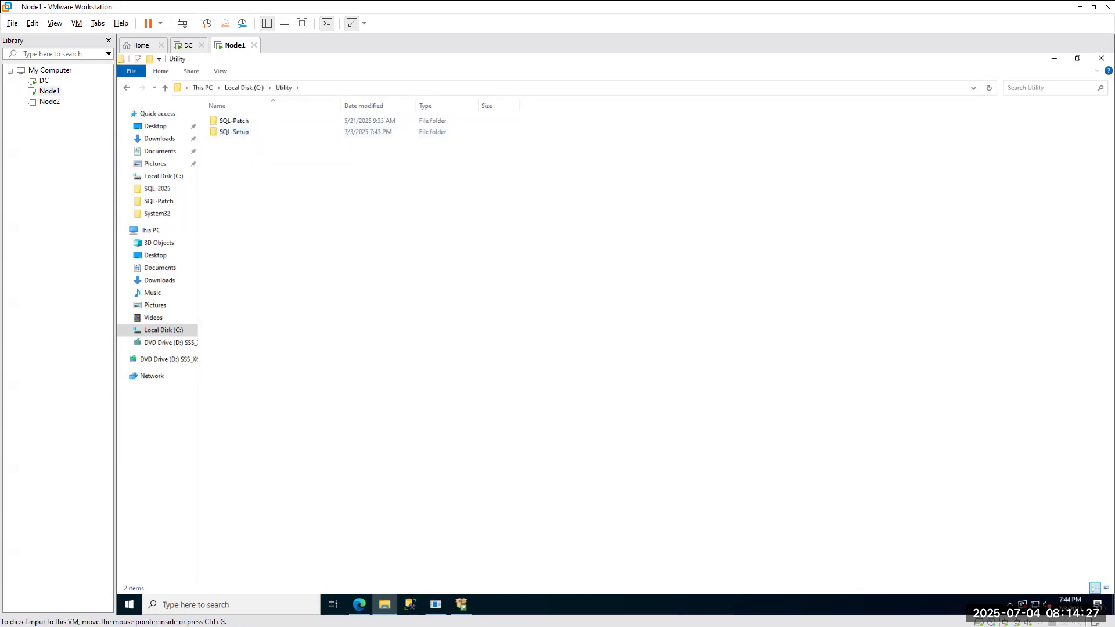
click(462, 605)
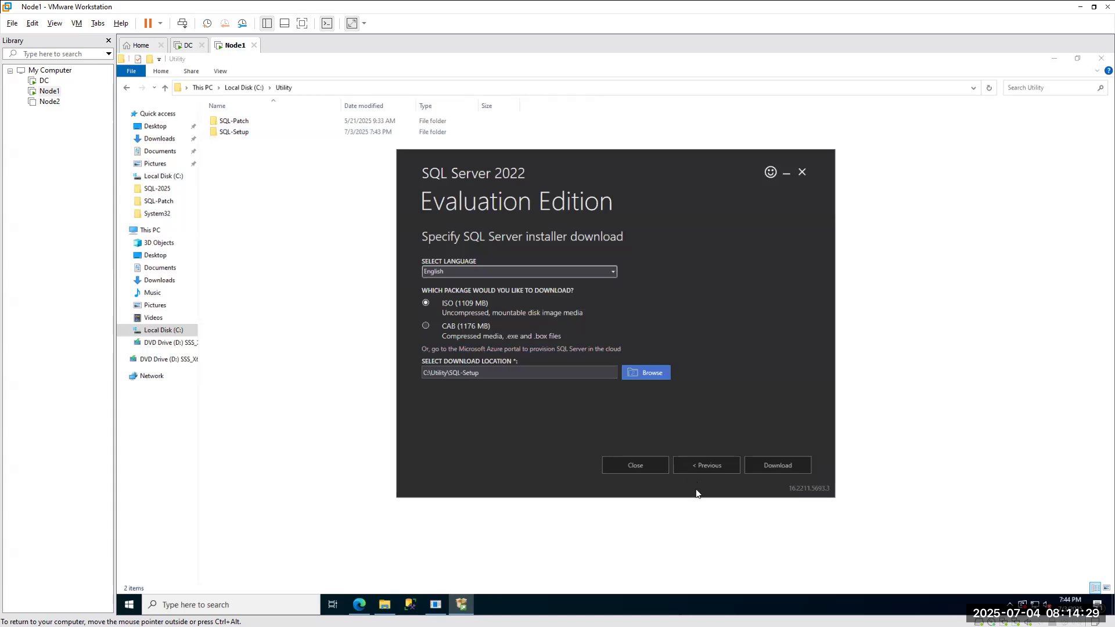
Start downloading the 1109 MB ISO media into C:\Utility\SQL-Setup.
click(774, 464)
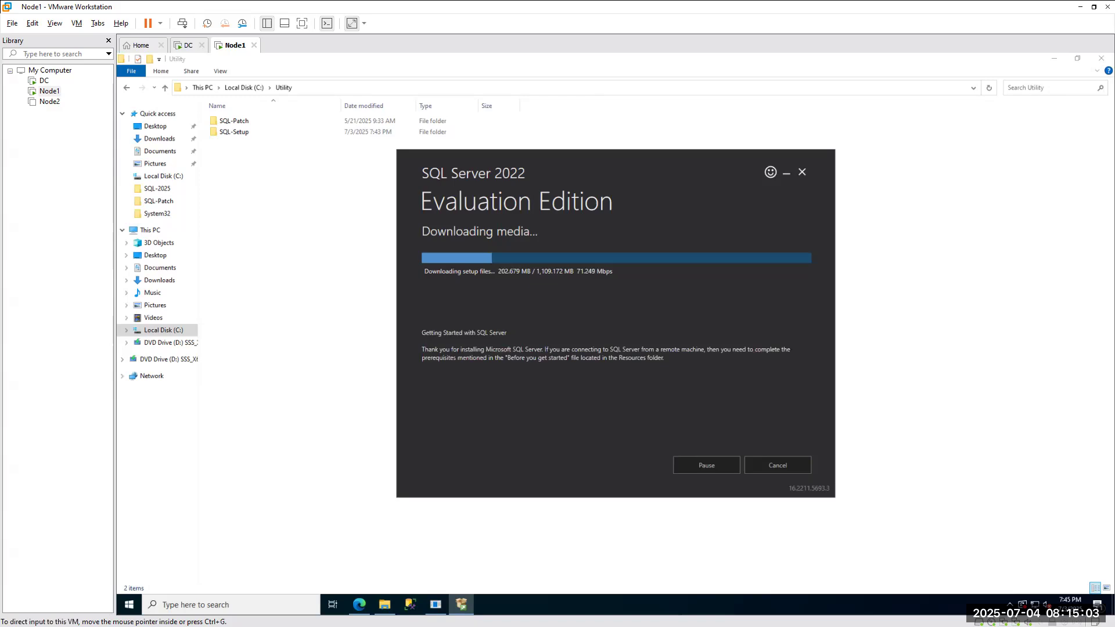
Copy the SQL2022-SSEI-Eval installer from Node1's Downloads folder into the host's Data (D:) drive.
key(alt+Tab)
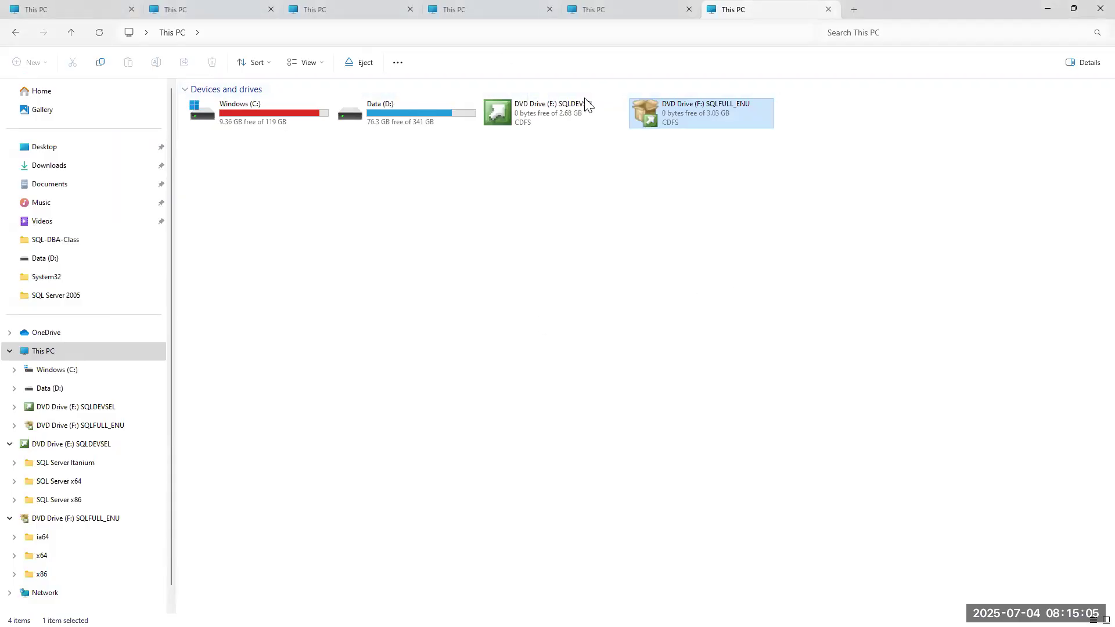
click(43, 353)
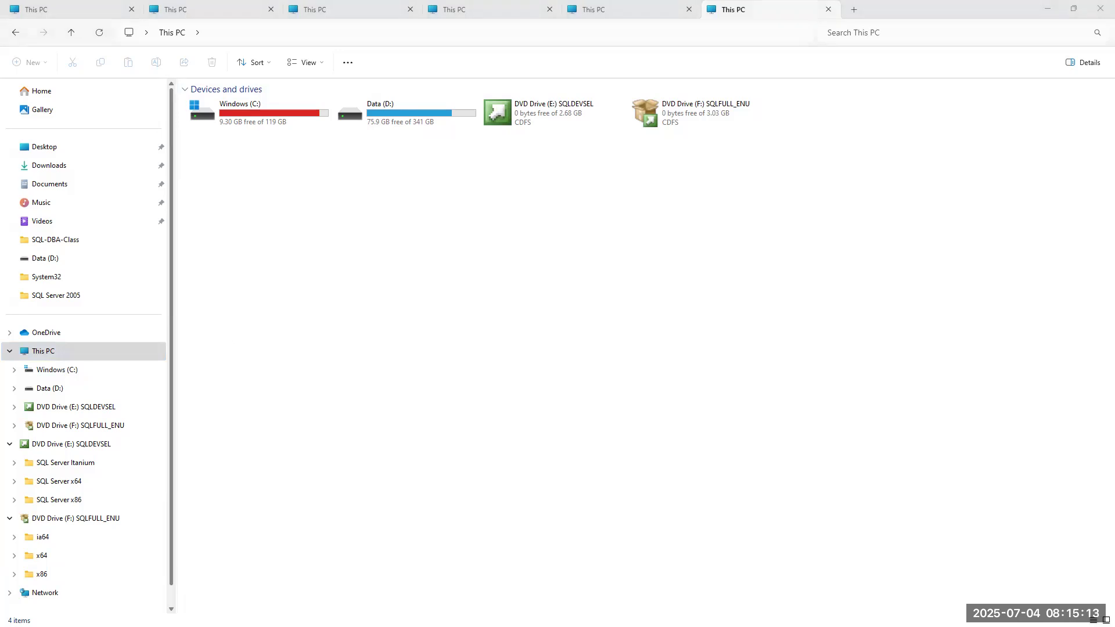
key(alt+Tab)
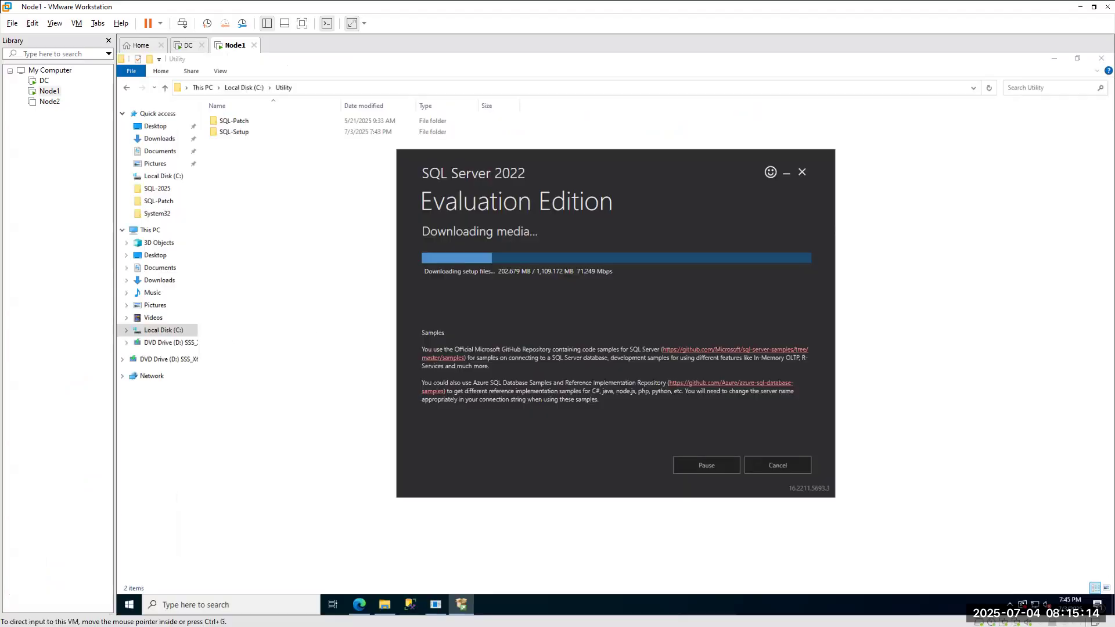
click(155, 138)
click(283, 141)
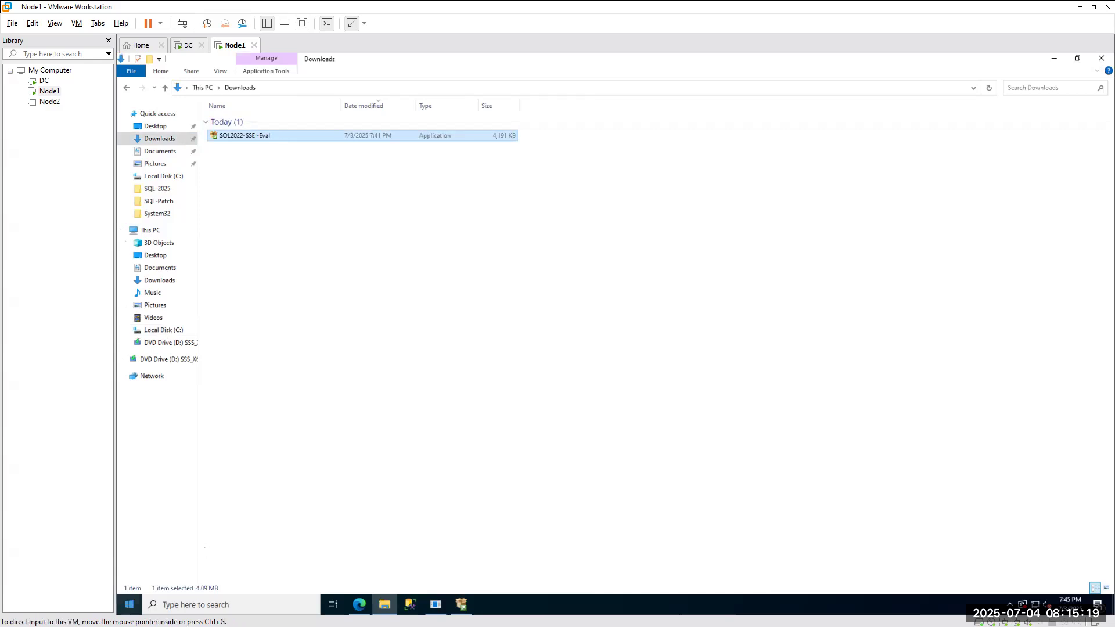
key(alt+Tab)
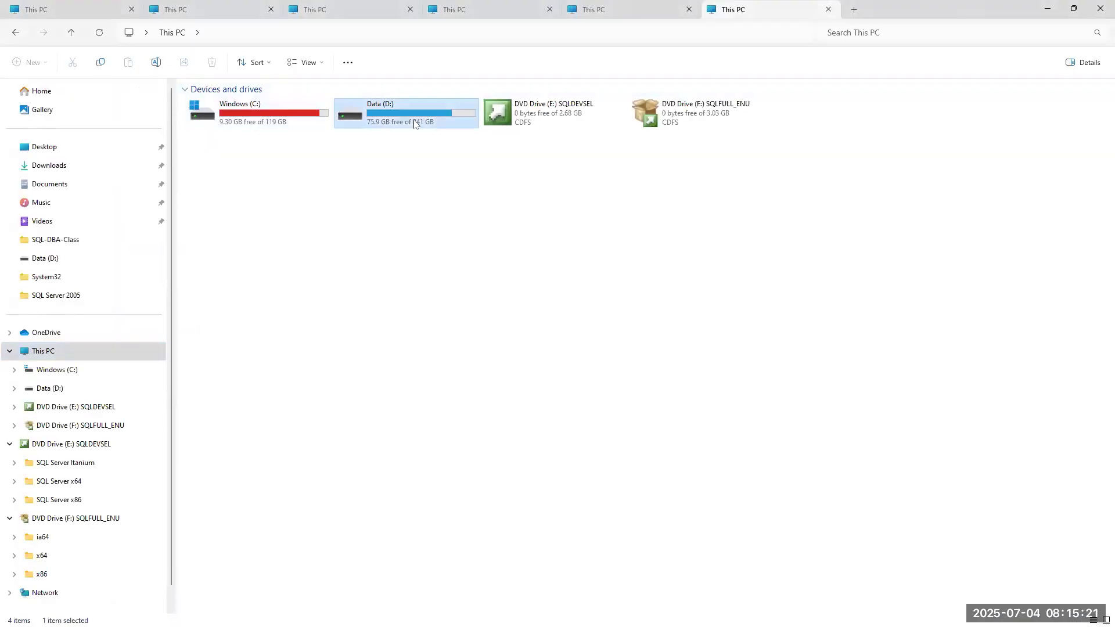
double_click(400, 108)
key(ctrl+v)
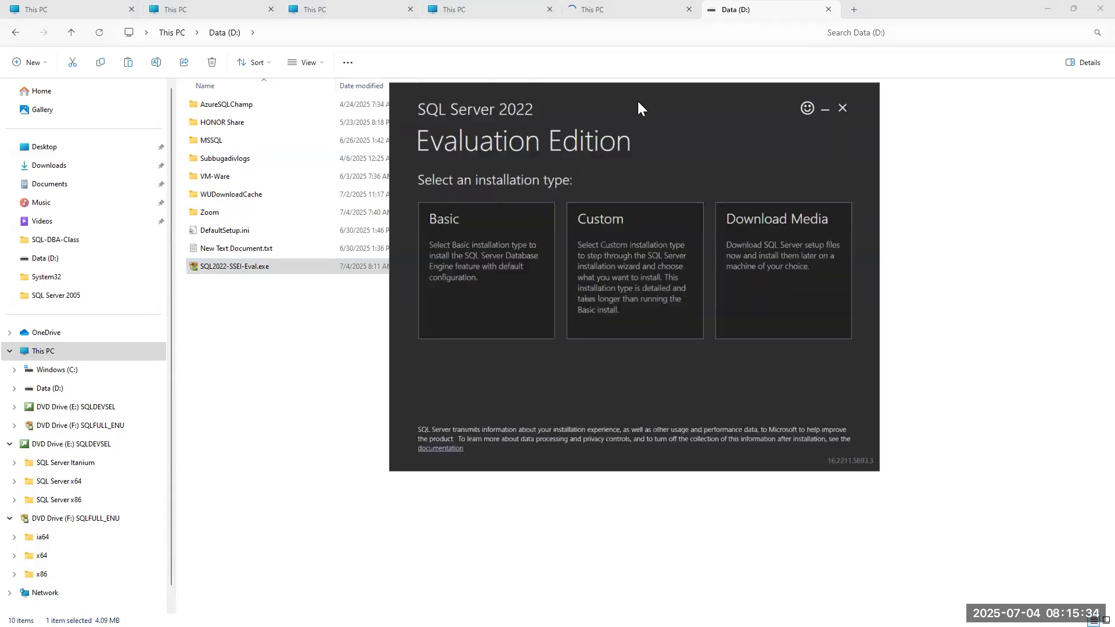
Start the host's ISO media download, then bring up Node1's installer showing 660 of 1,109 MB.
click(808, 264)
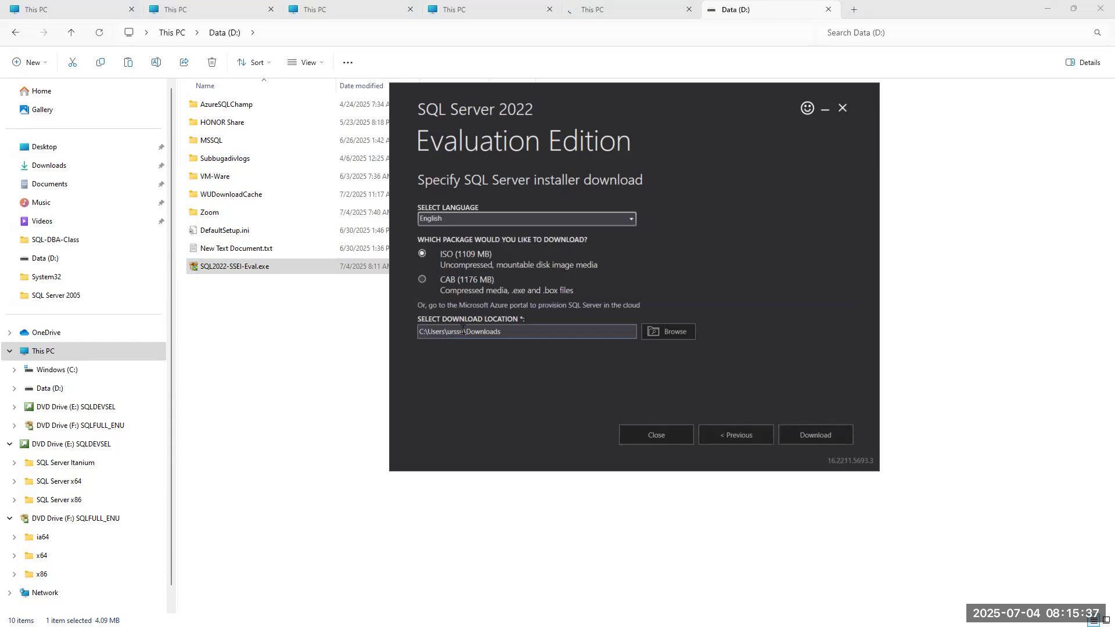
click(830, 434)
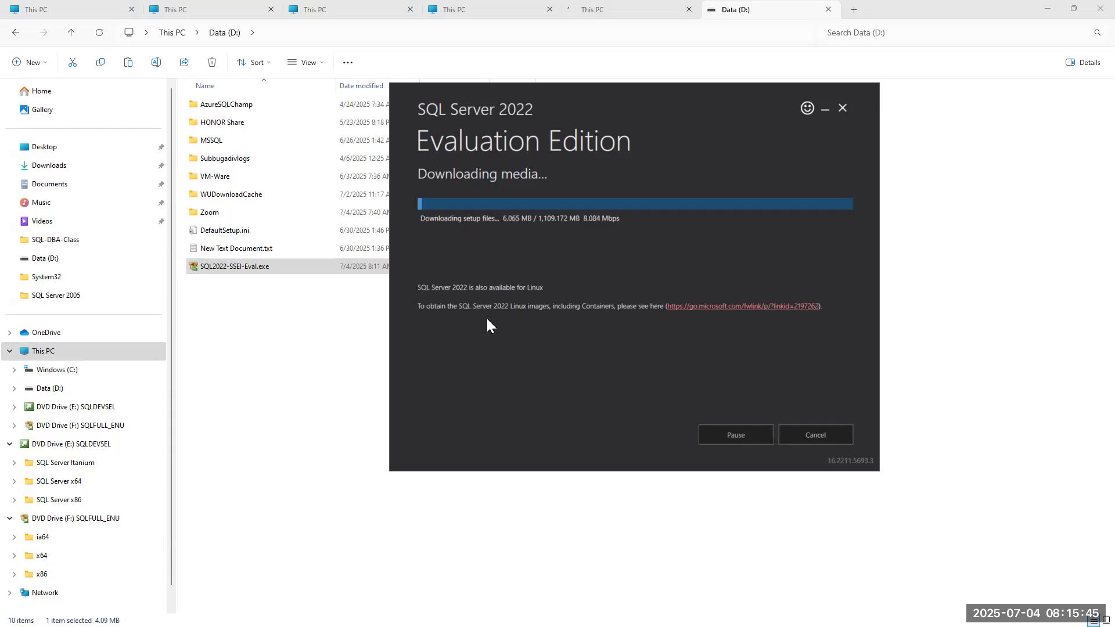
click(47, 372)
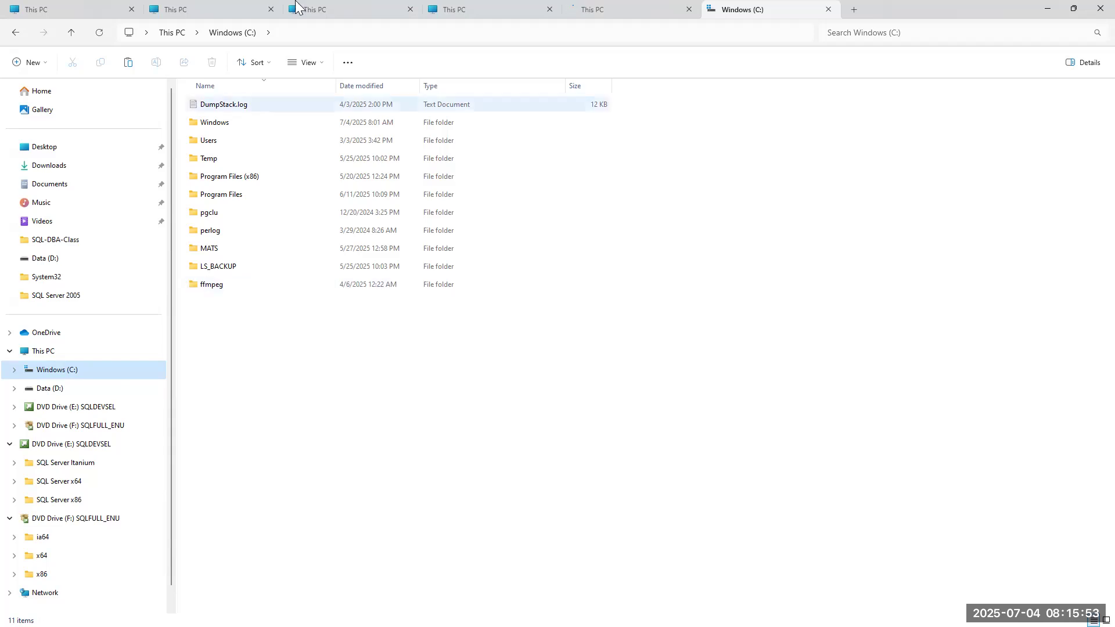
click(1053, 7)
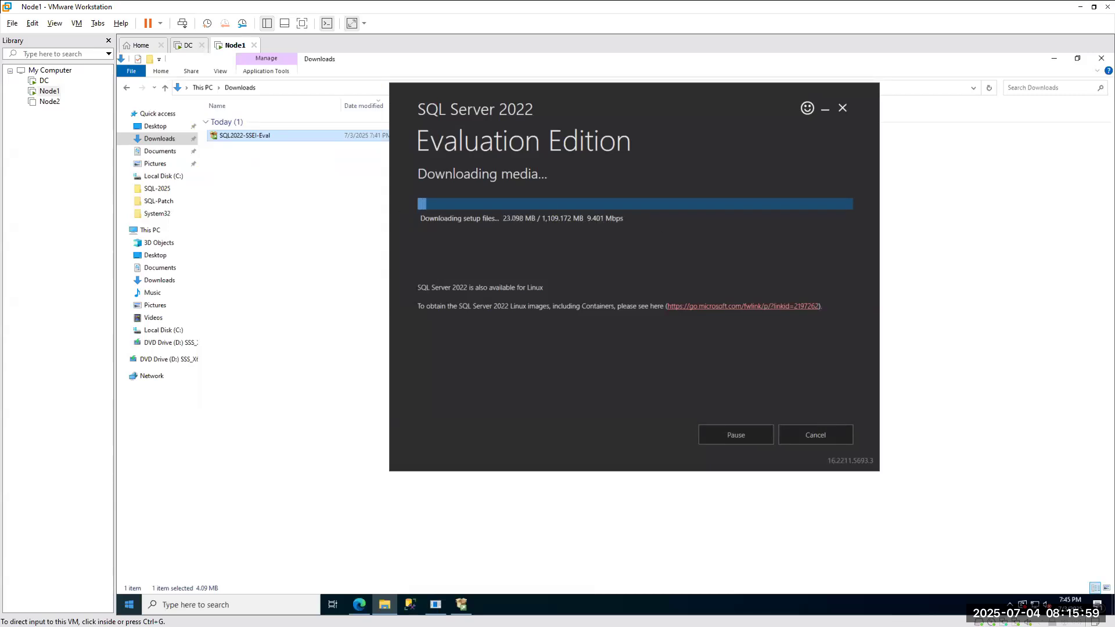
click(825, 108)
click(461, 605)
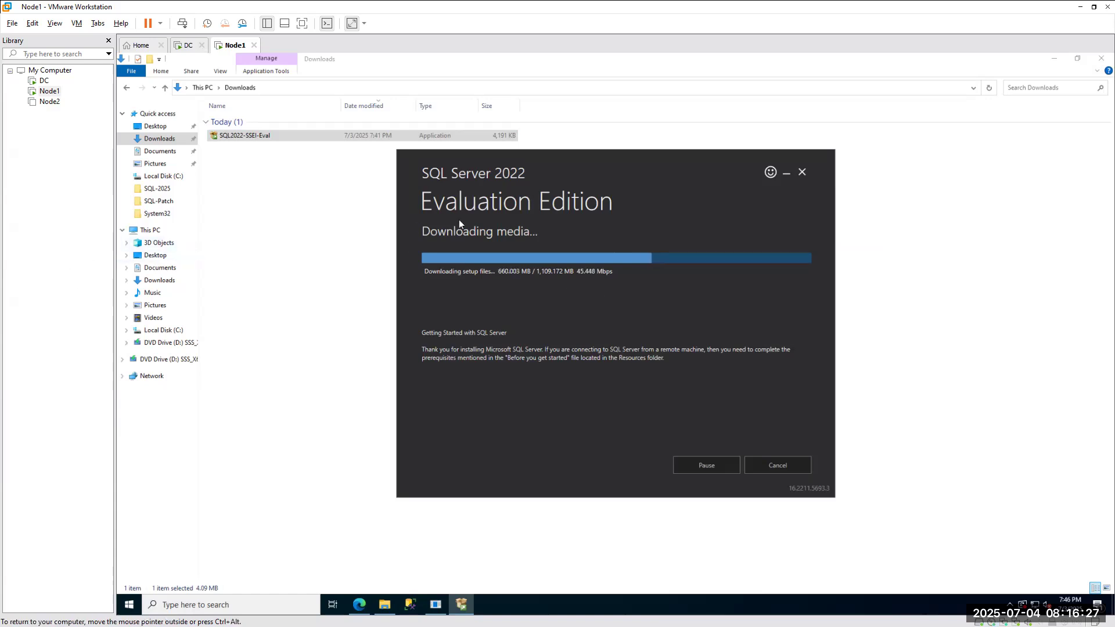
Minimize Node1's download window, cancel the Dev Essentials welcome prompt, and reload the Benefits page.
click(168, 531)
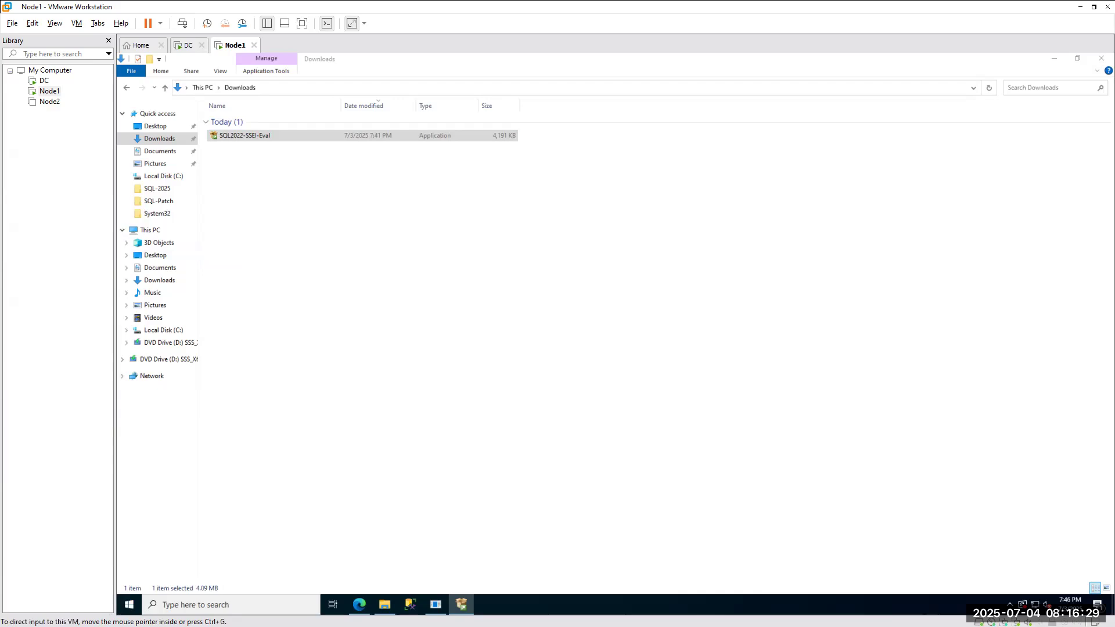
key(alt+Tab)
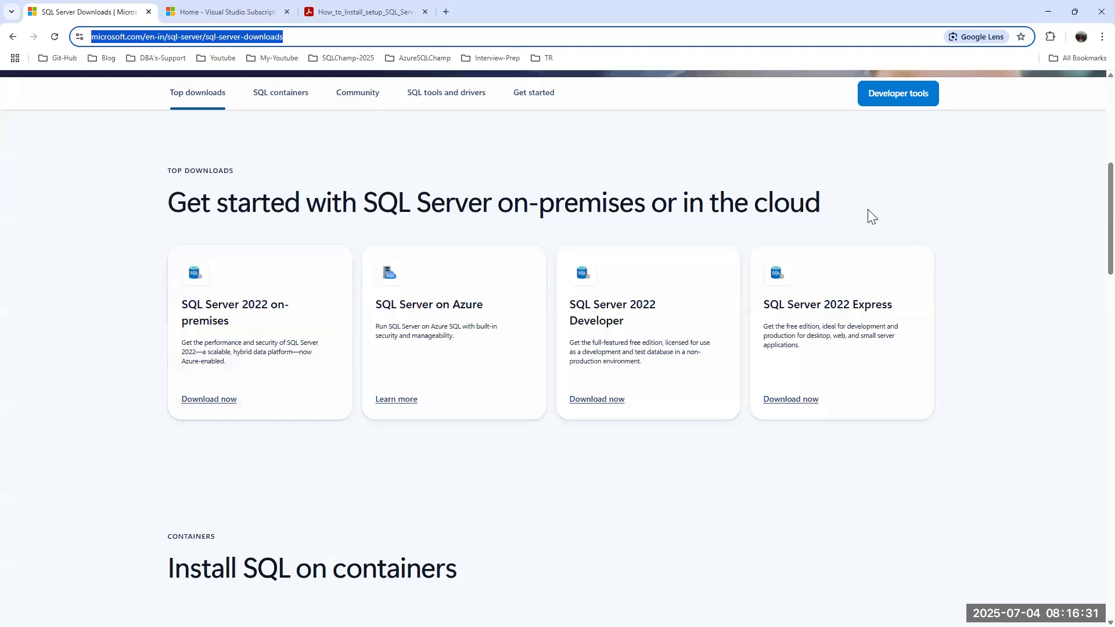
click(230, 13)
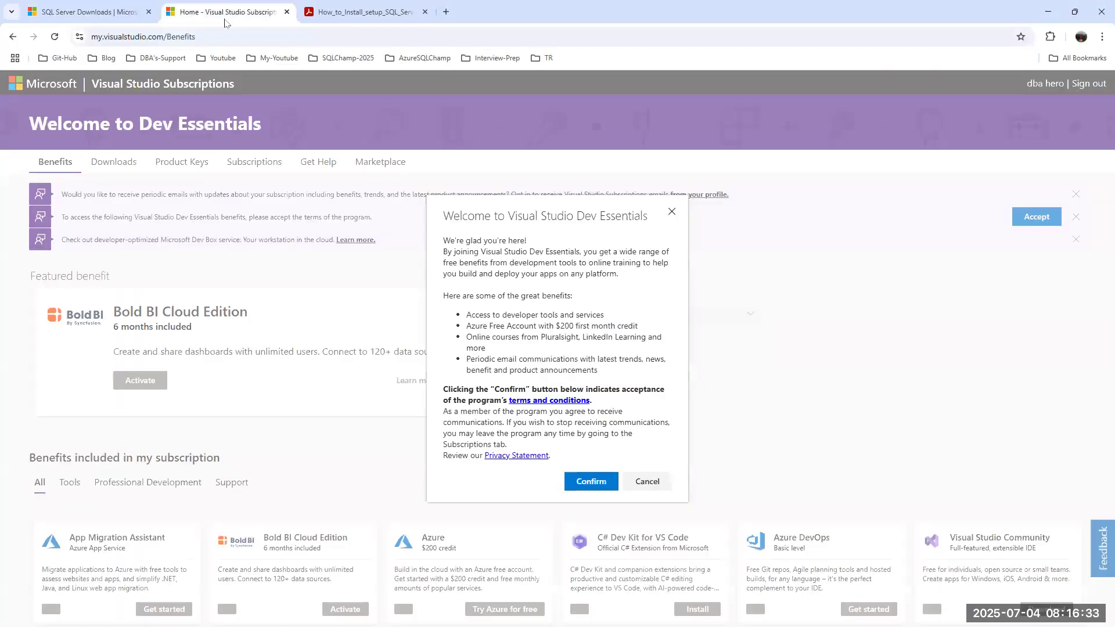
click(647, 482)
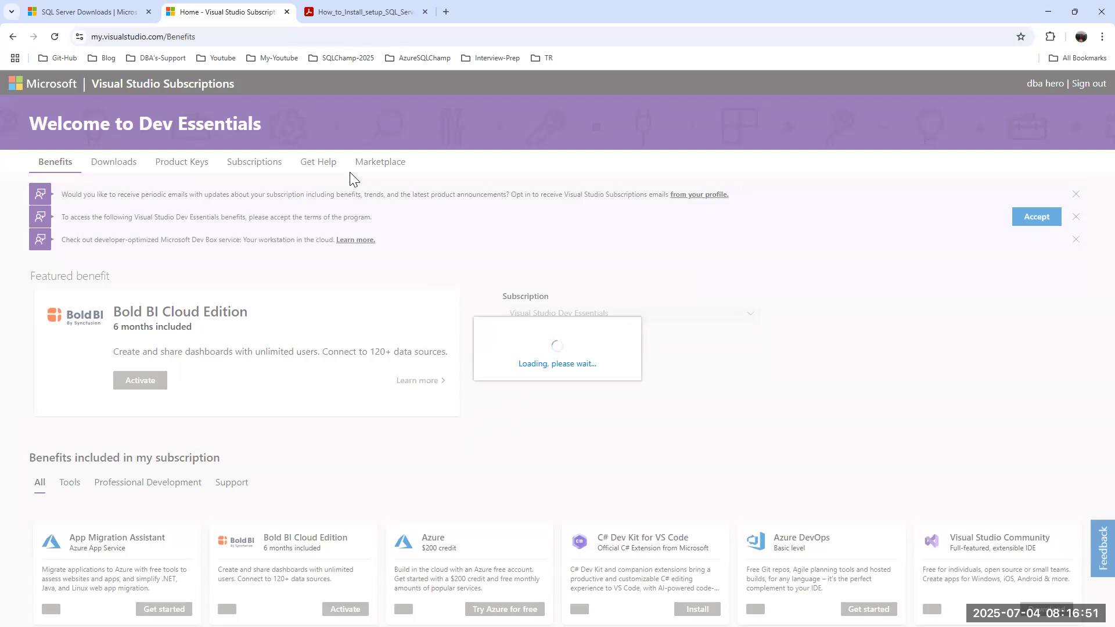
click(54, 37)
Cancel the host installer's media download, confirm it, and close the installer.
key(alt+Tab)
click(842, 434)
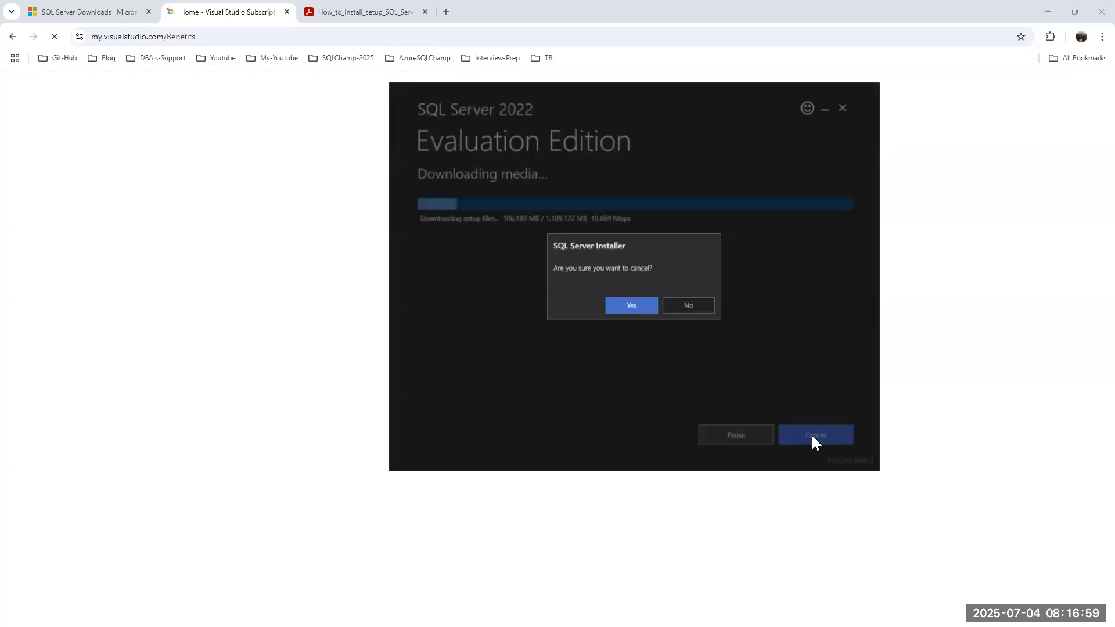
click(643, 305)
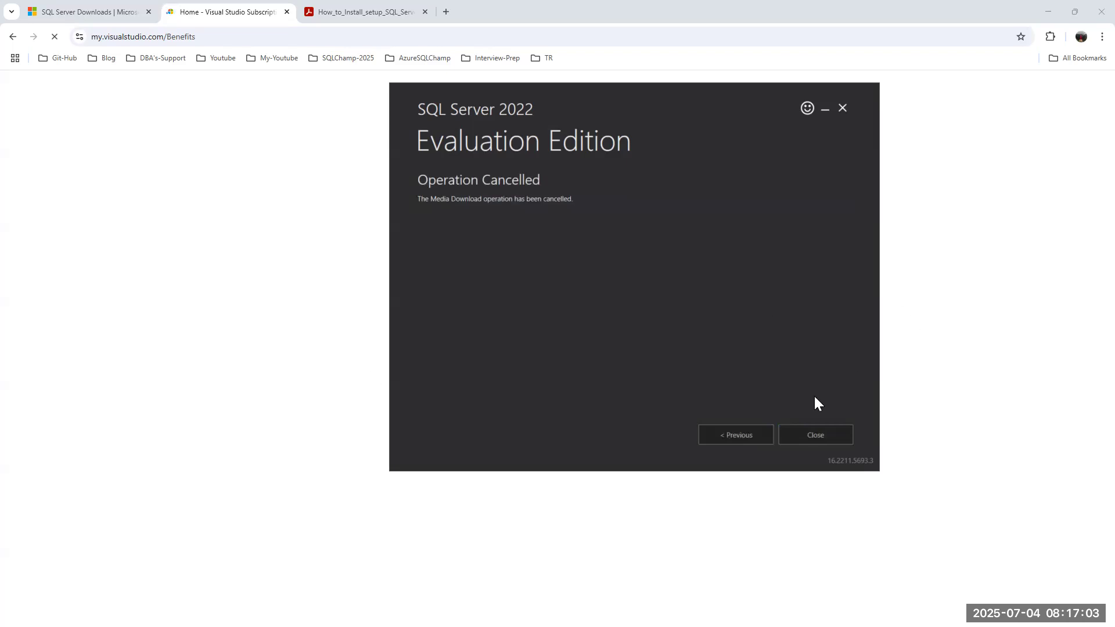
click(817, 431)
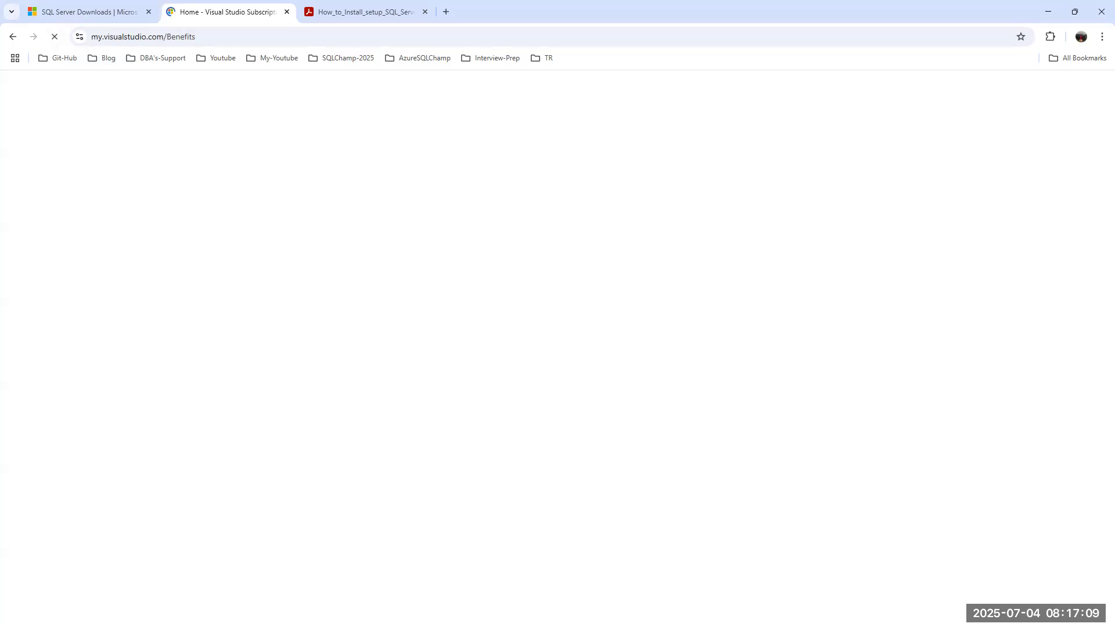
Check Node1's installer download progress, now at 1,040 of 1,109 MB, then return to Chrome.
key(alt+Tab)
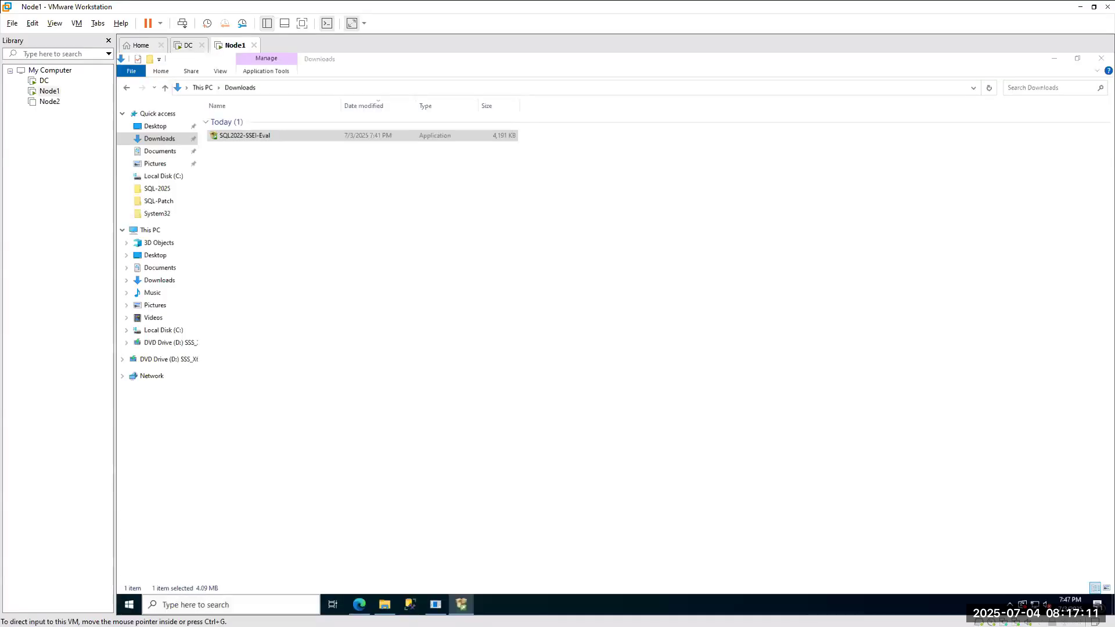
click(468, 605)
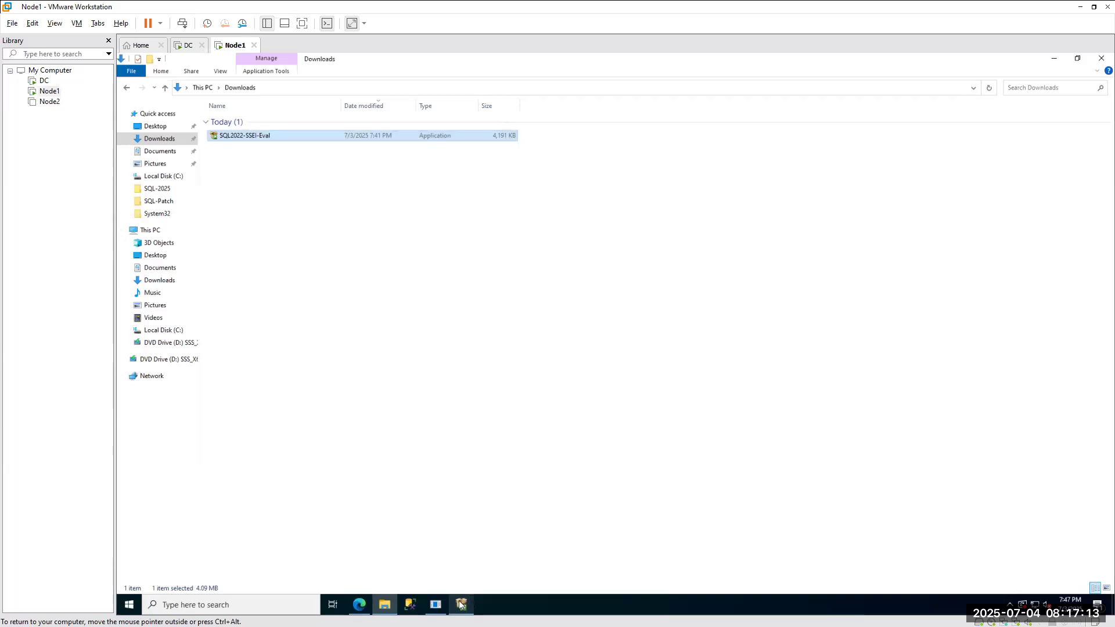
click(461, 605)
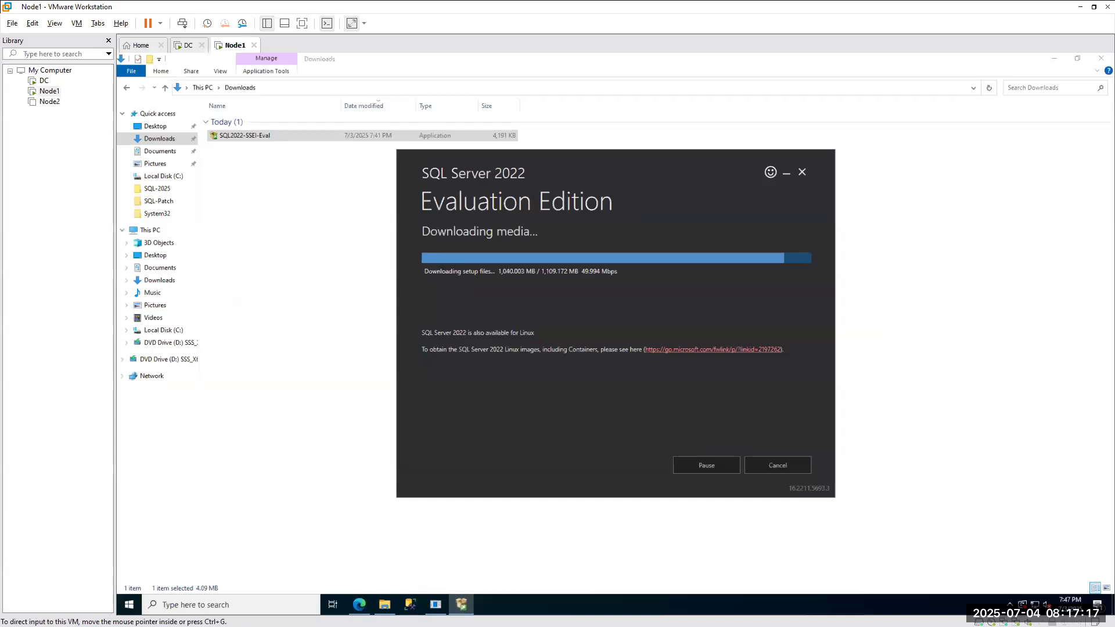
key(alt+Tab)
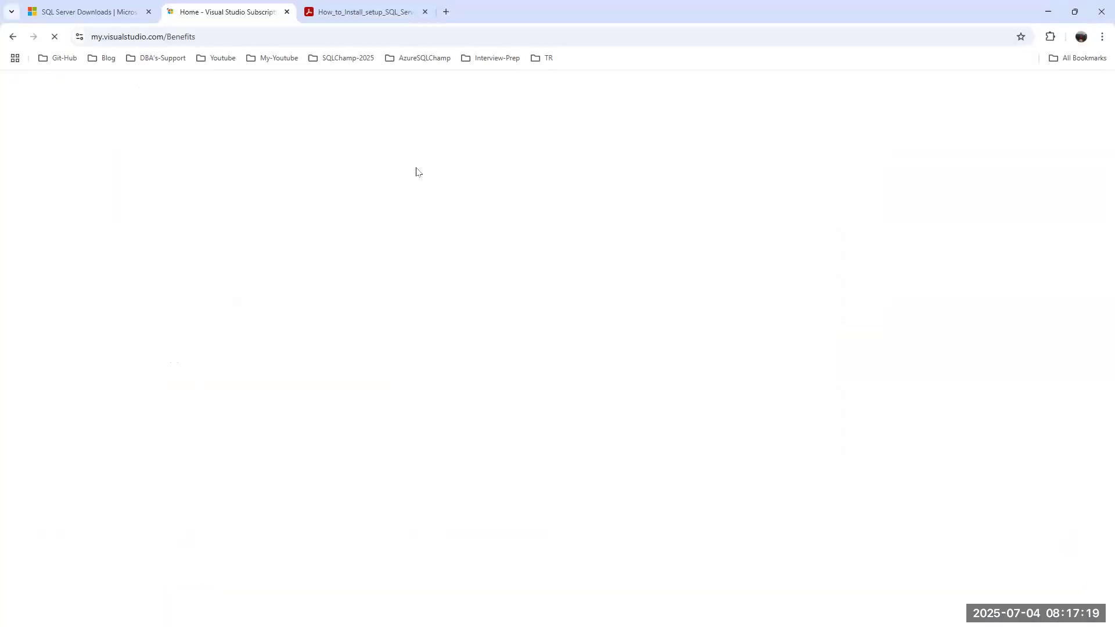
Open the Benefits page address in a duplicate tab, then close that duplicate tab.
click(223, 38)
key(ctrl+c)
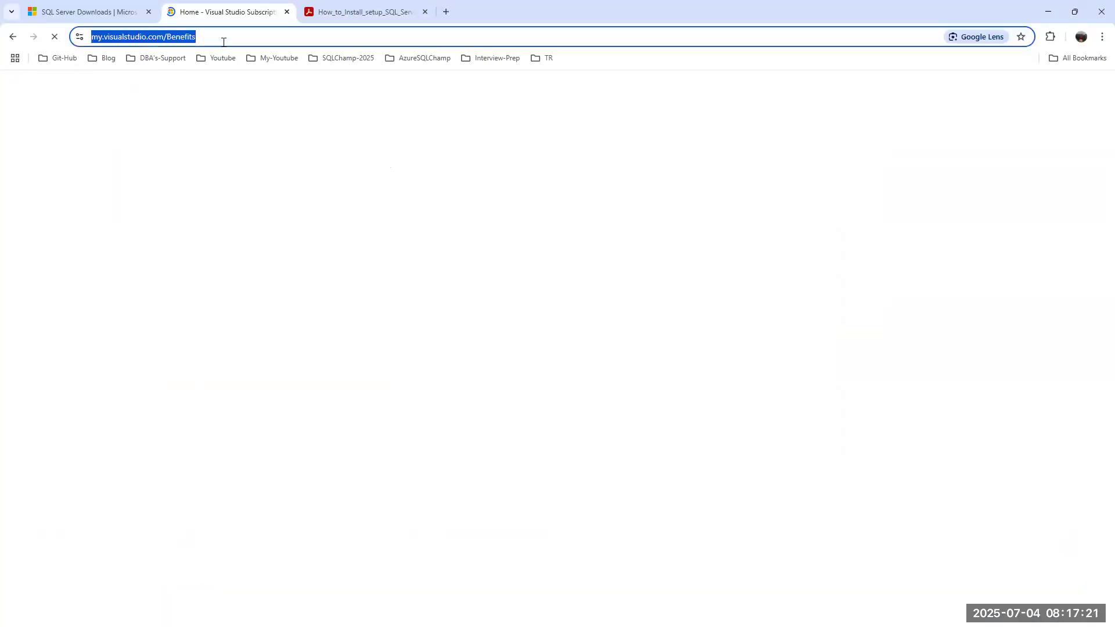
click(445, 12)
key(ctrl+v)
key(Return)
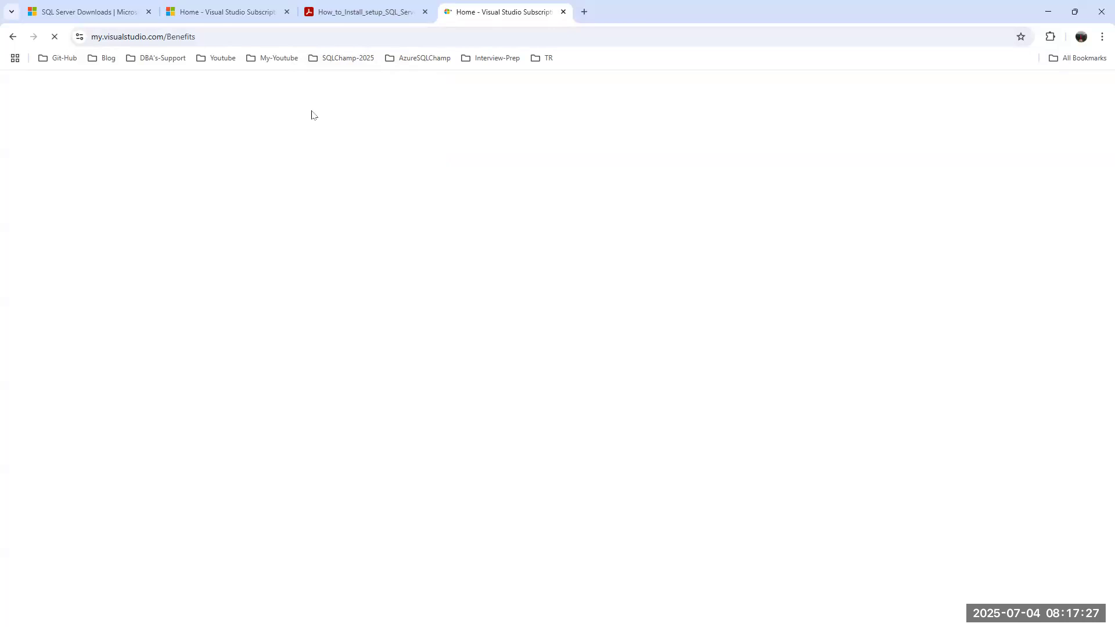
click(247, 5)
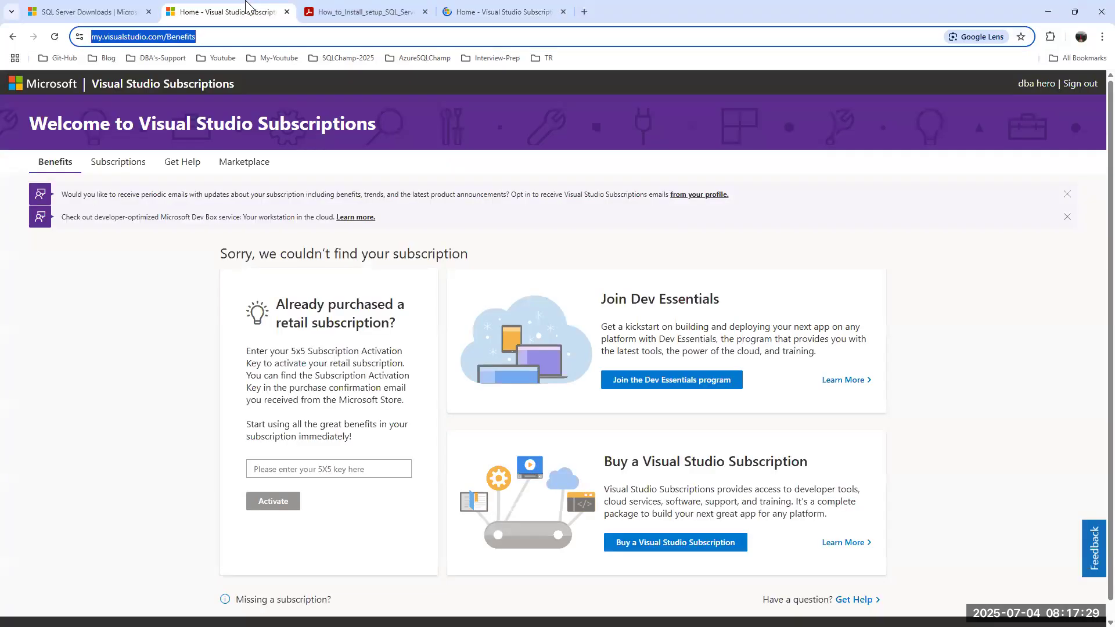
click(564, 12)
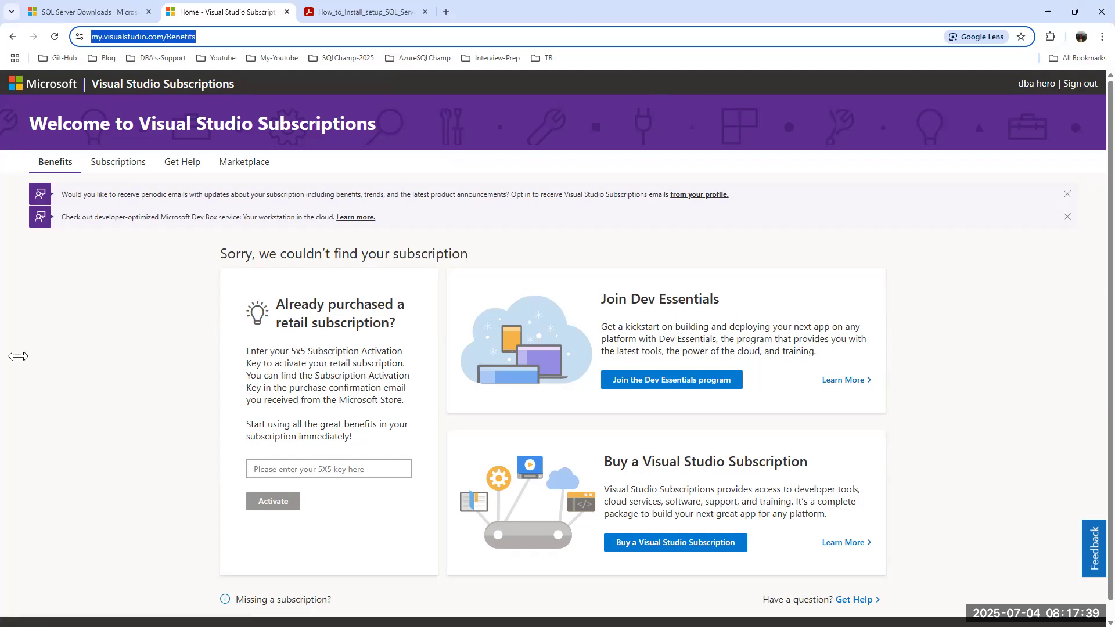
Visit the subscriptions Downloads page and Microsoft home page, then return to the loaded Benefits page.
click(247, 41)
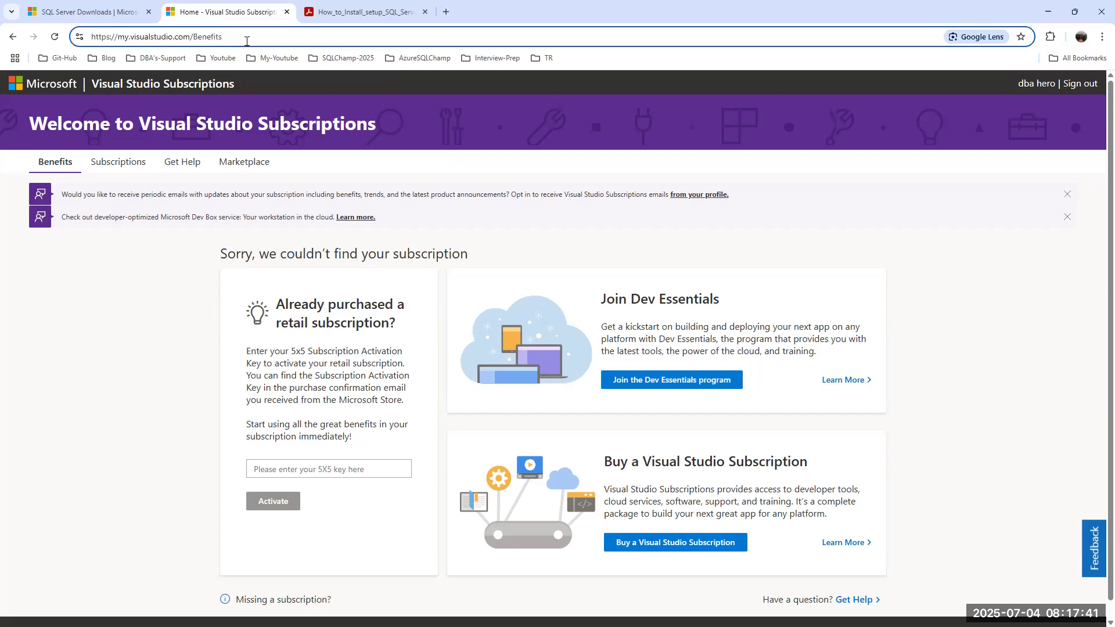
key(BackSpace)
key(BackSpace)
key(BackSpace)
key(BackSpace)
key(BackSpace)
key(BackSpace)
key(BackSpace)
key(BackSpace)
key(BackSpace)
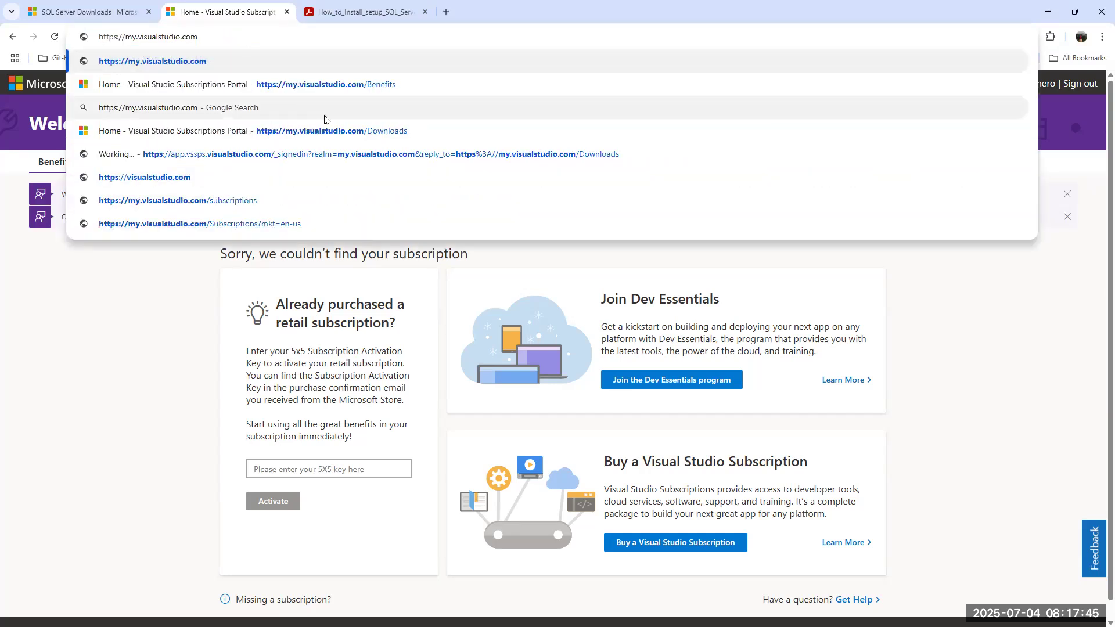
click(341, 129)
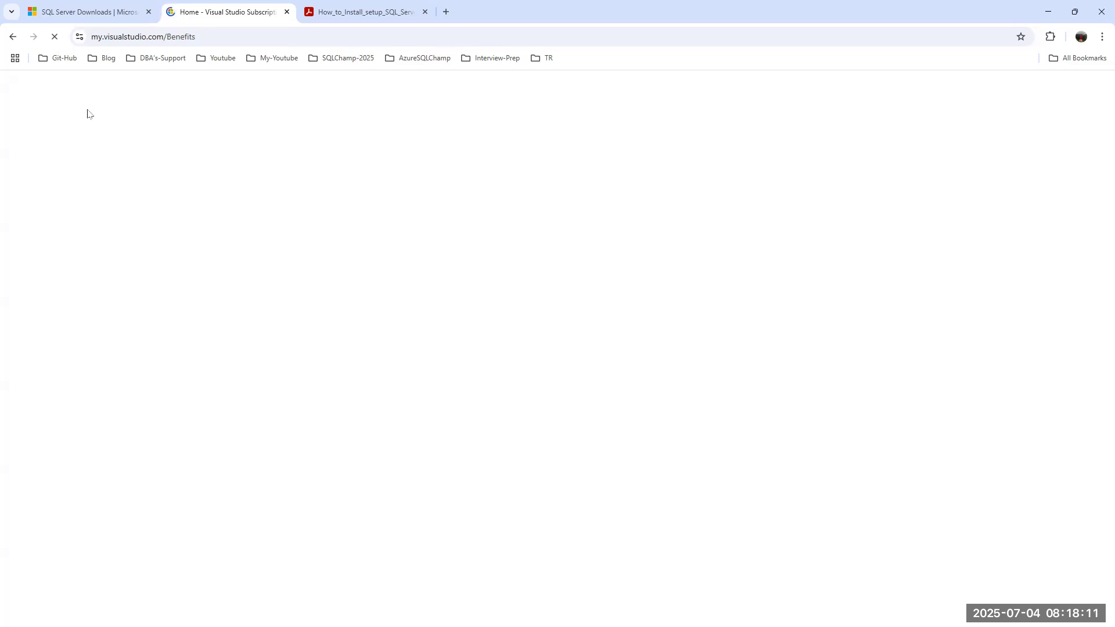
click(12, 36)
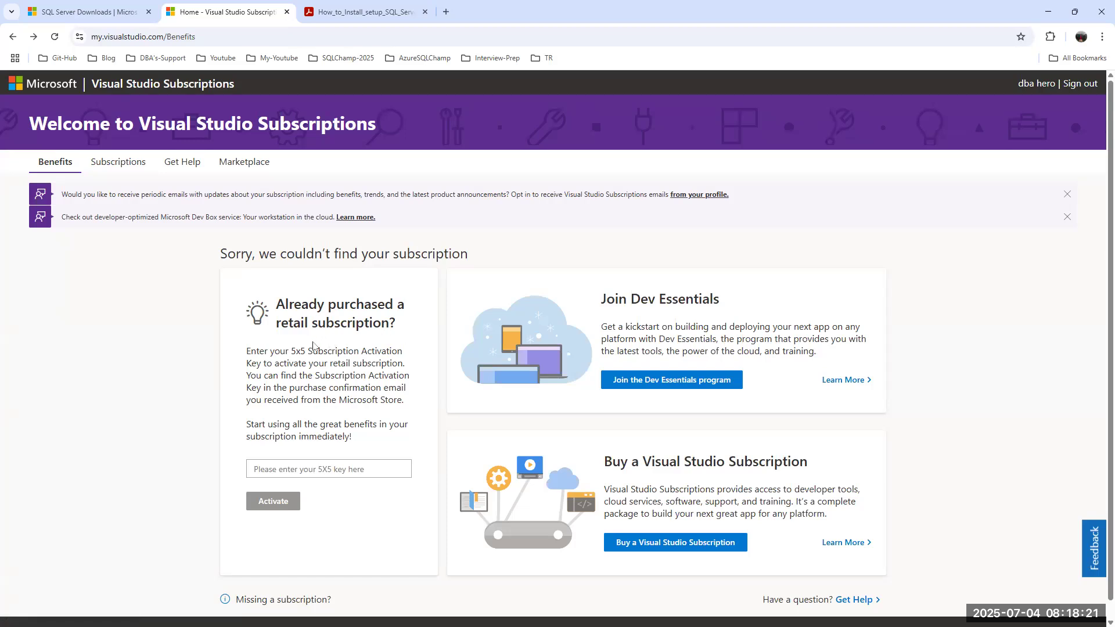
scroll(540, 401, down, 1)
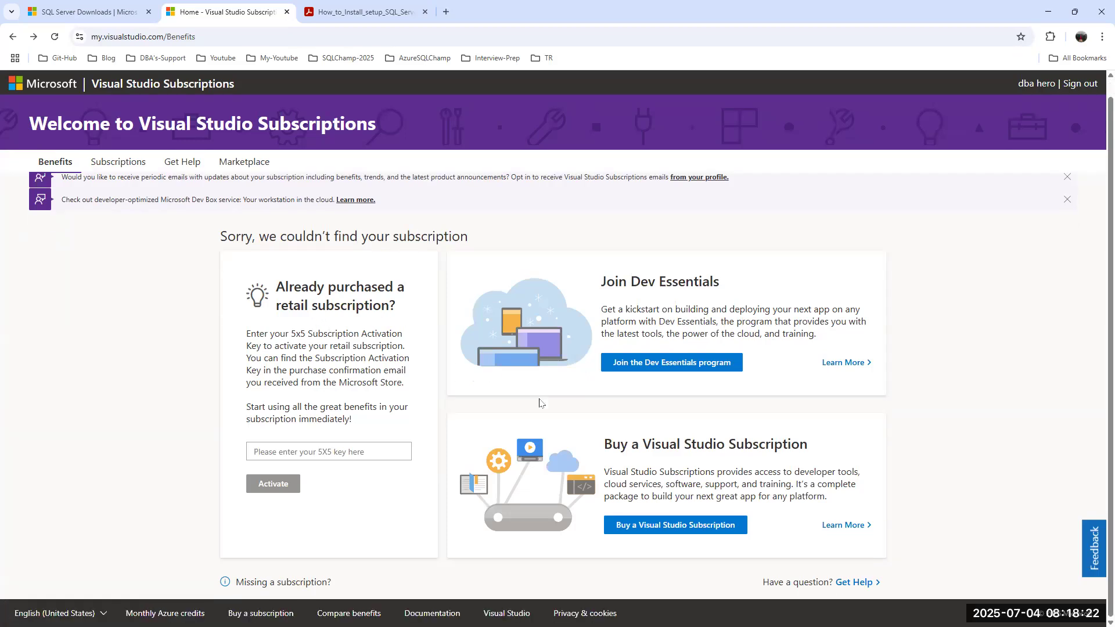
click(62, 84)
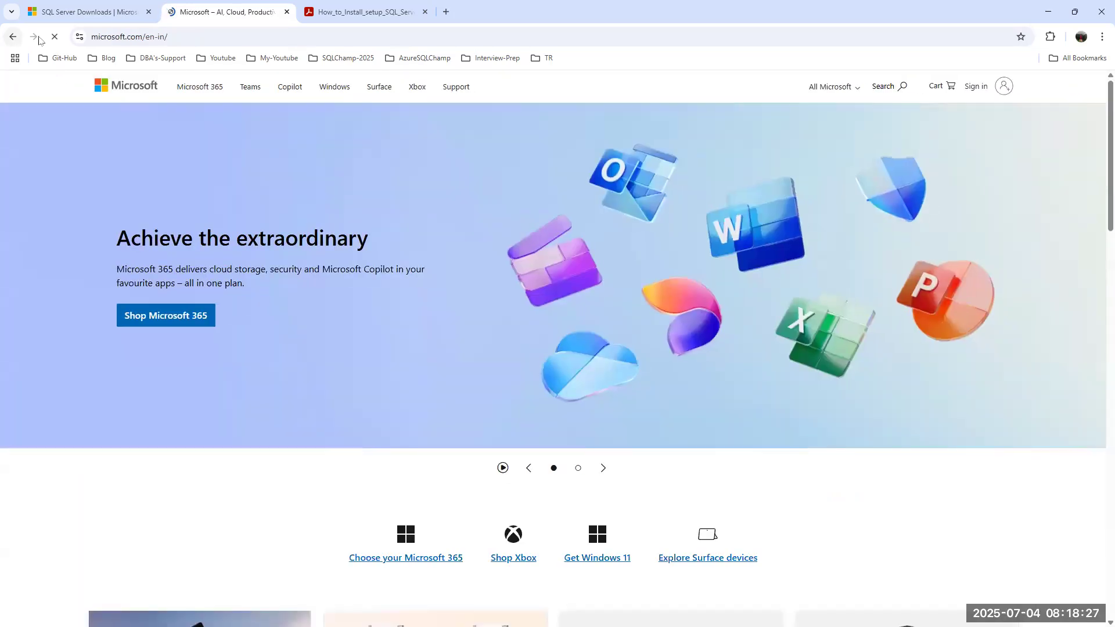
click(12, 37)
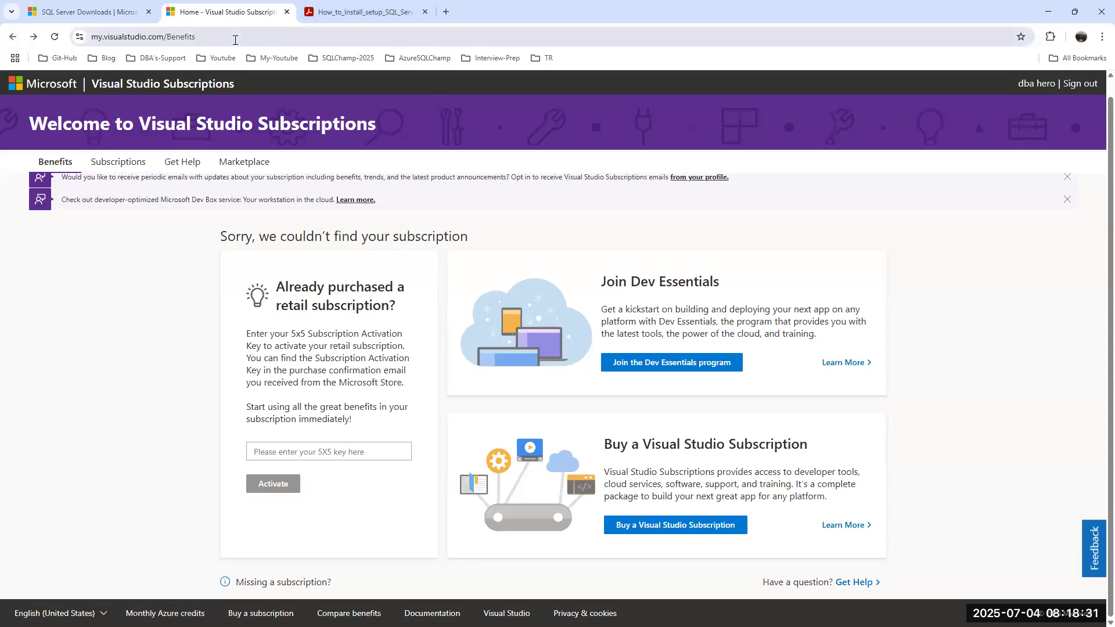
double_click(168, 36)
Change the address to my.visualstudio.com/downloads and load it.
text(de)
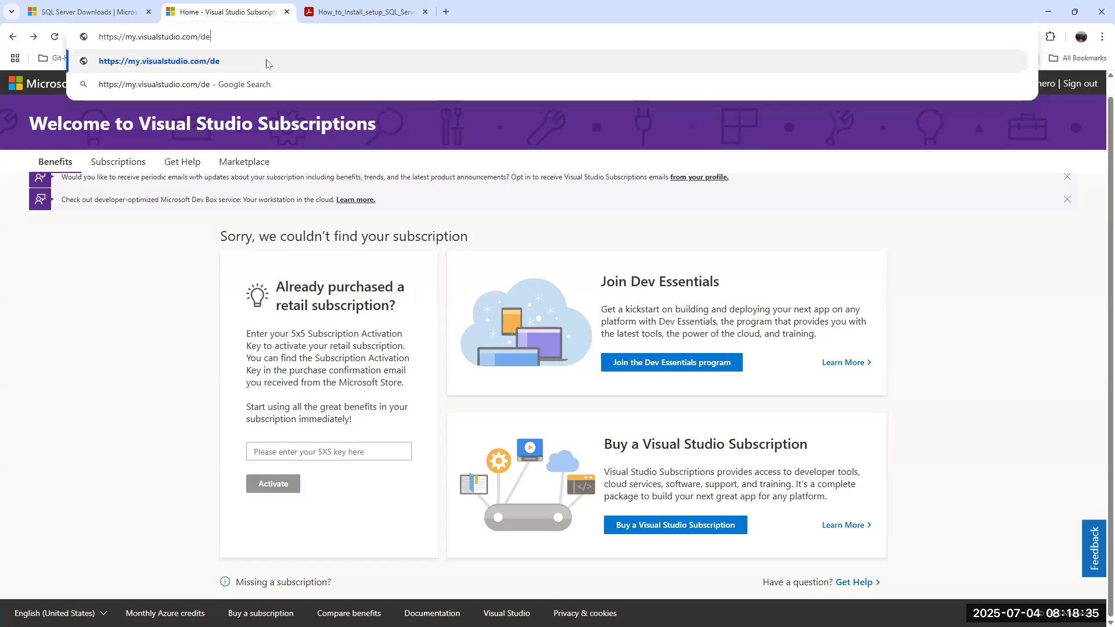
key(BackSpace)
text(o)
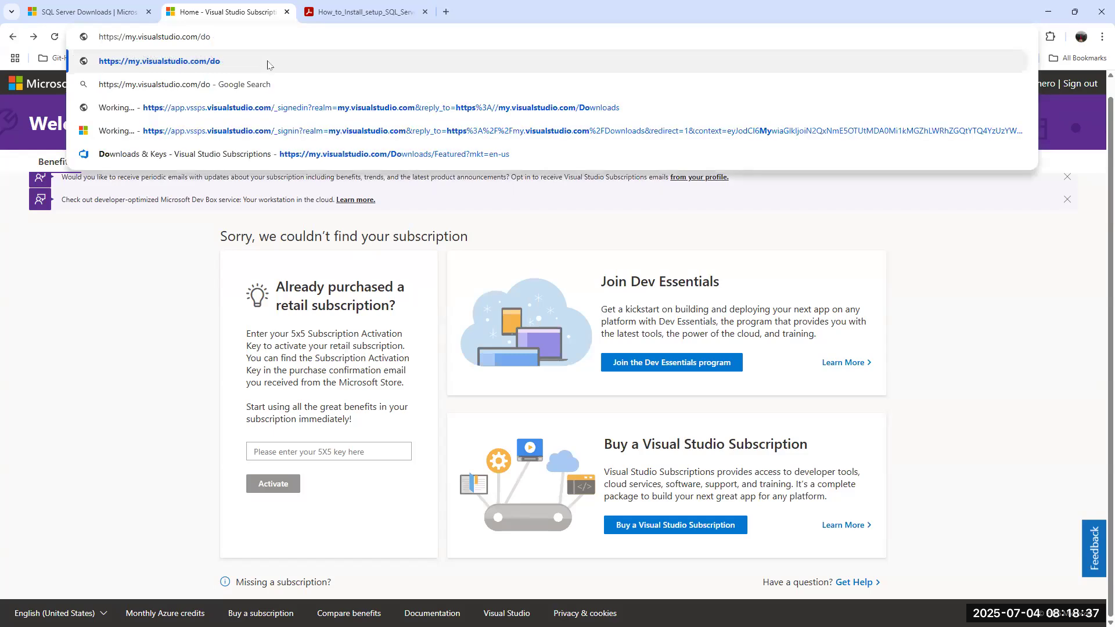
text(wnlo)
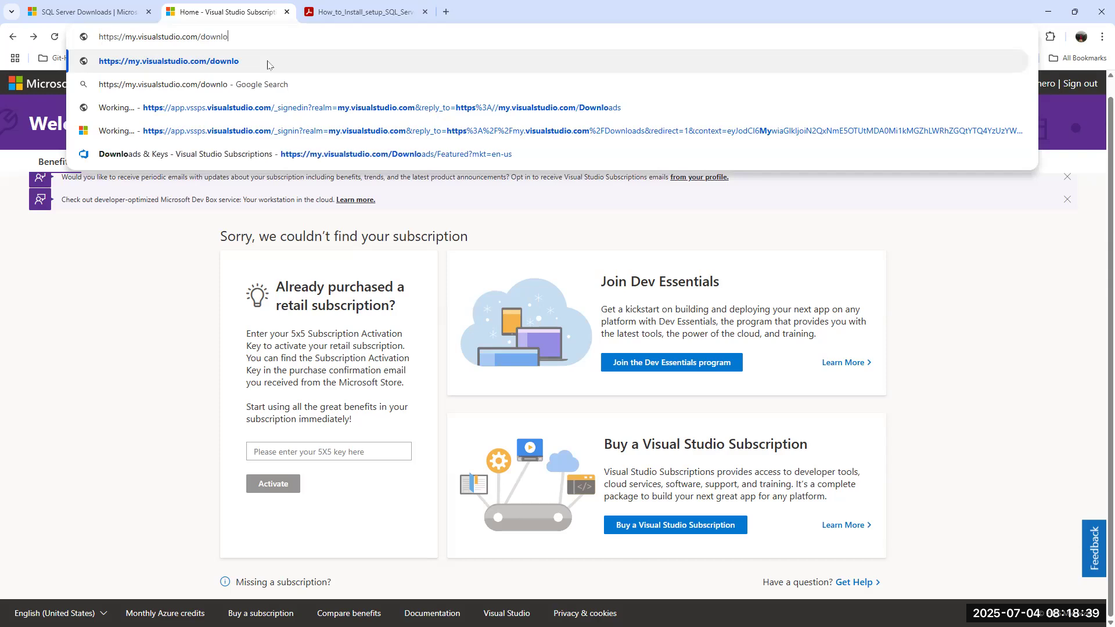
text(ads)
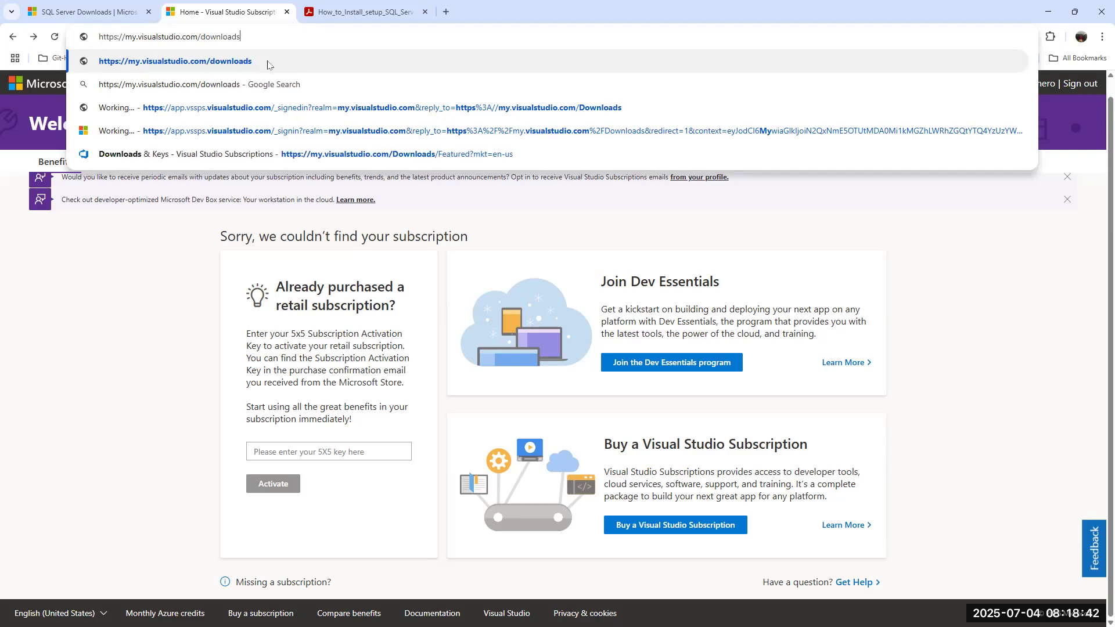
key(Return)
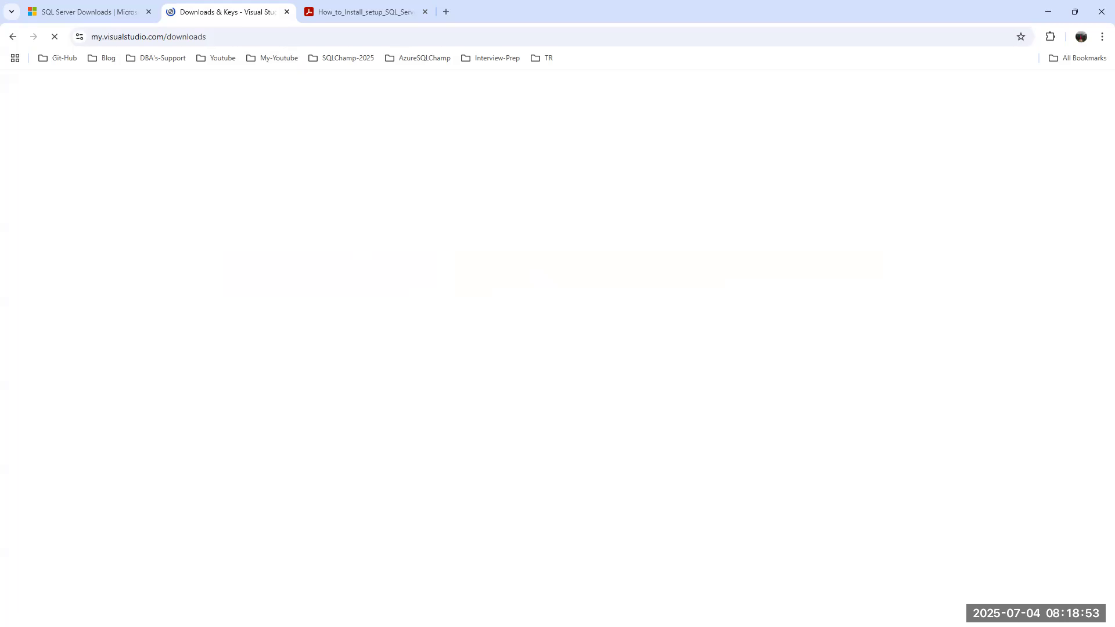
Close the finished SQL Server download tool on Node1 and confirm exiting.
key(alt+Tab)
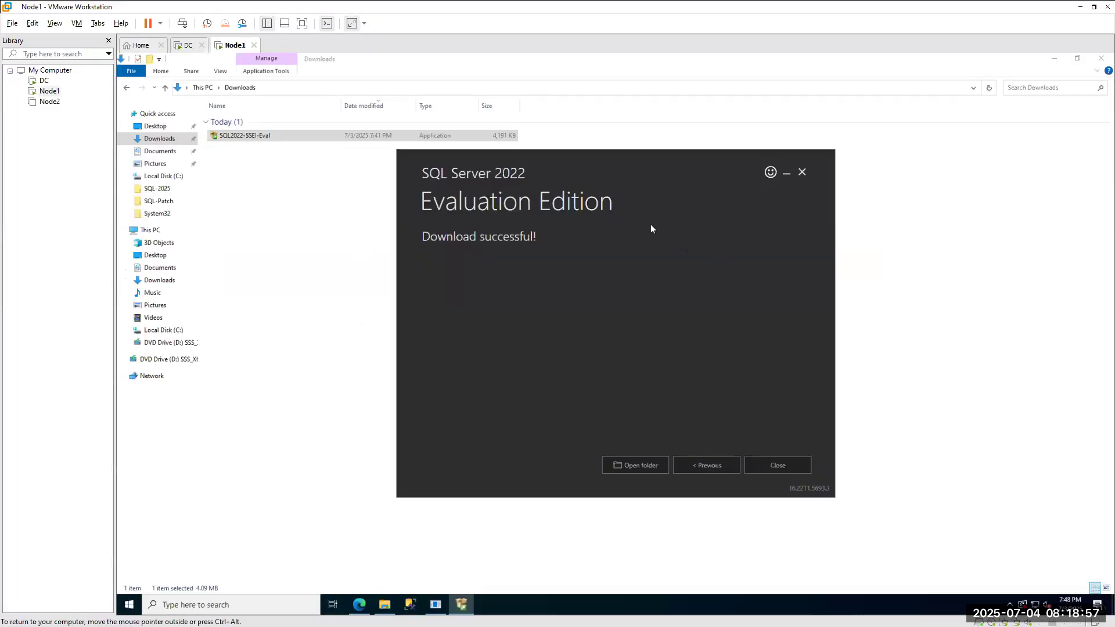
click(789, 463)
click(608, 347)
Eject the disc in DVD Drive (D:) and open Local Disk (C:).
click(150, 230)
double_click(259, 207)
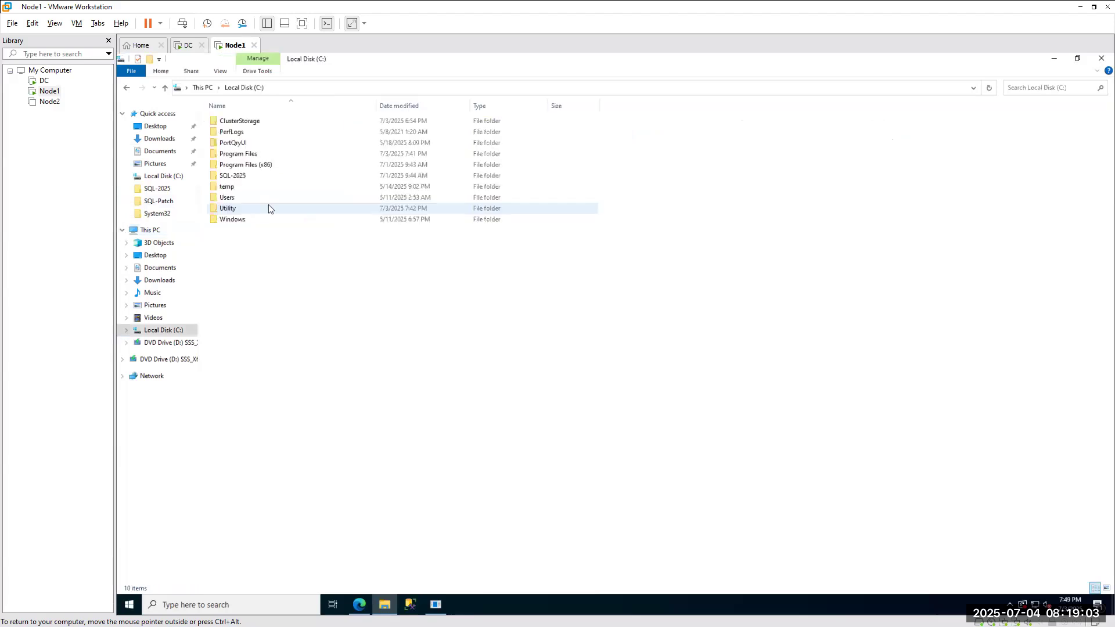
click(150, 230)
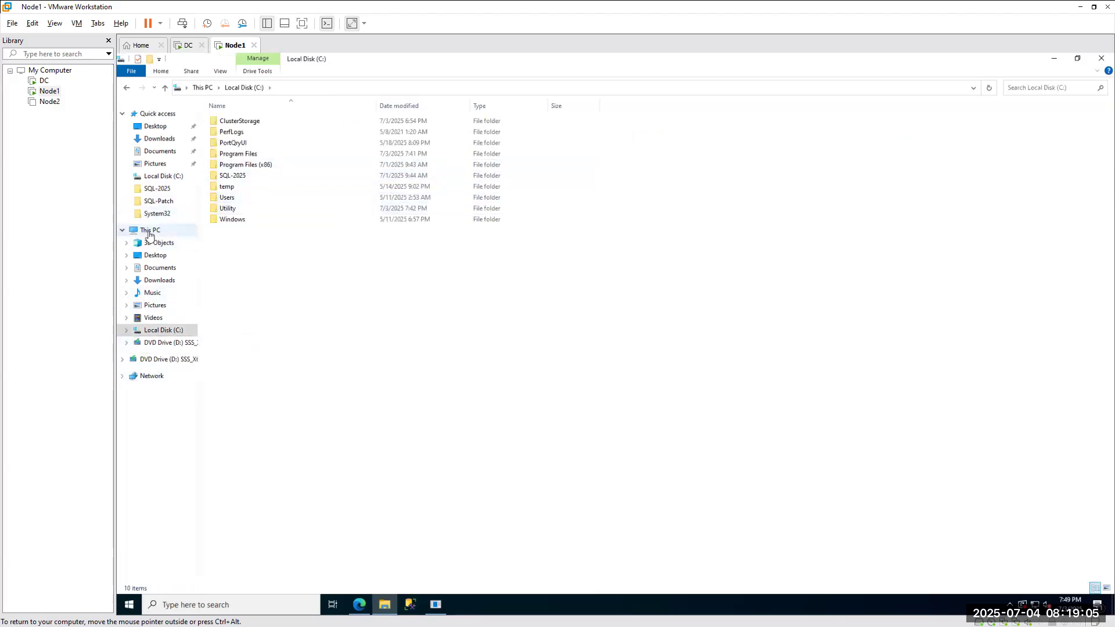
right_click(391, 208)
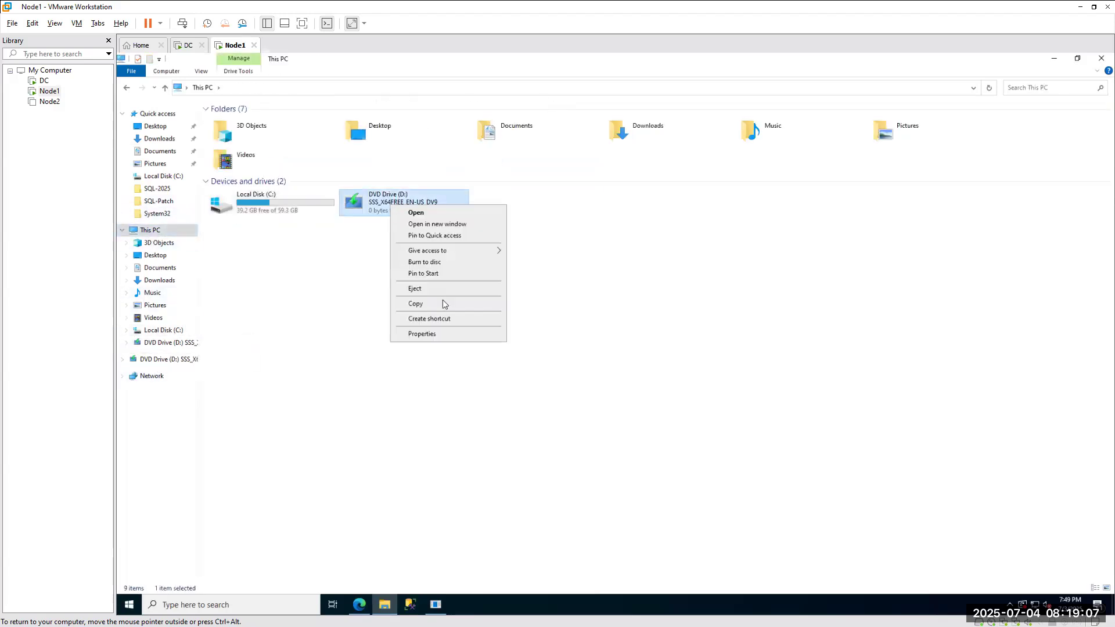
click(416, 290)
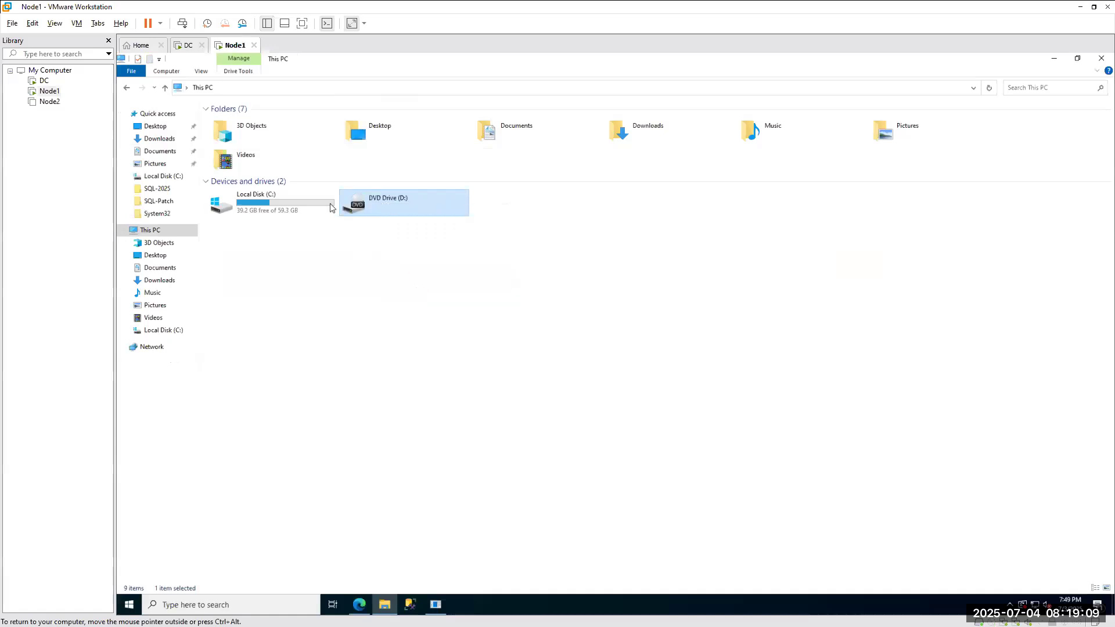
click(163, 330)
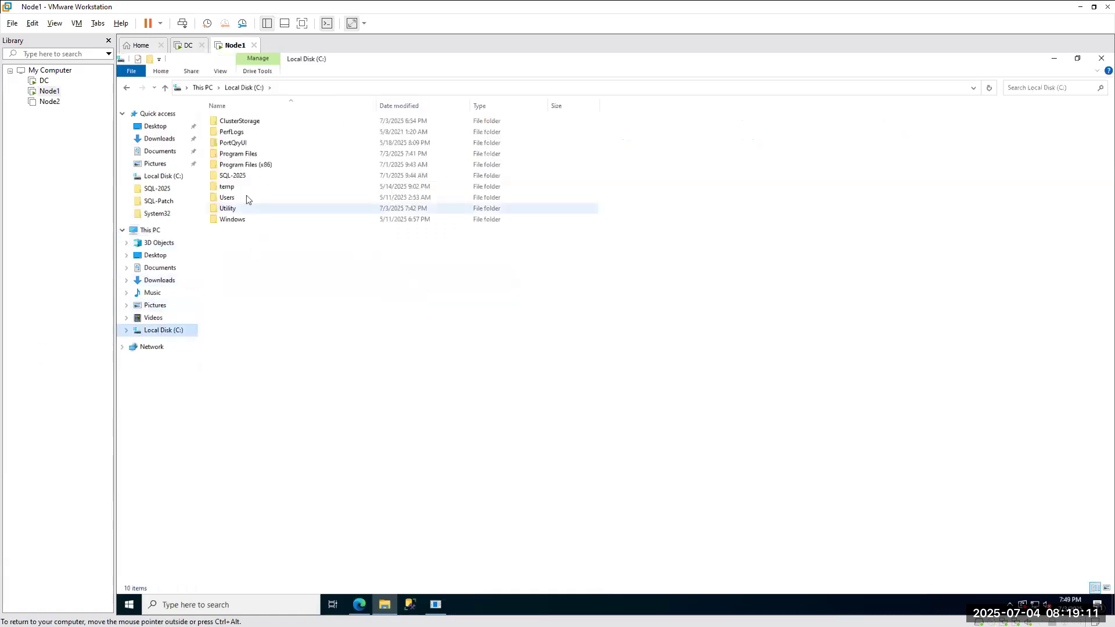
Mount the SQLServer2022-x64-ENU ISO from C:\Utility\SQL-Setup.
double_click(225, 210)
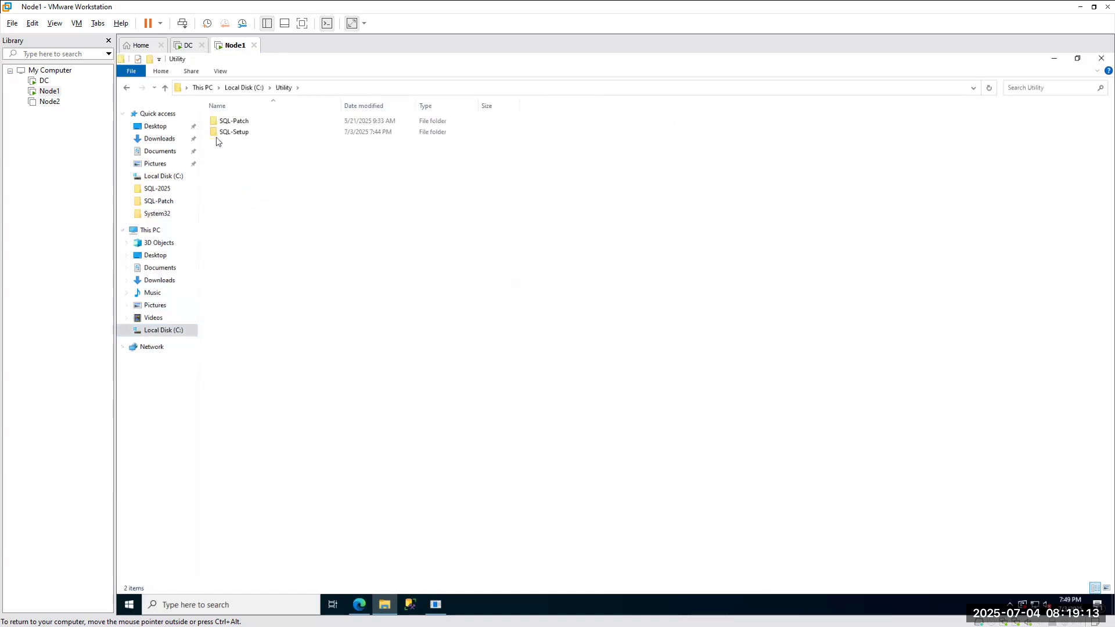
click(236, 135)
double_click(236, 134)
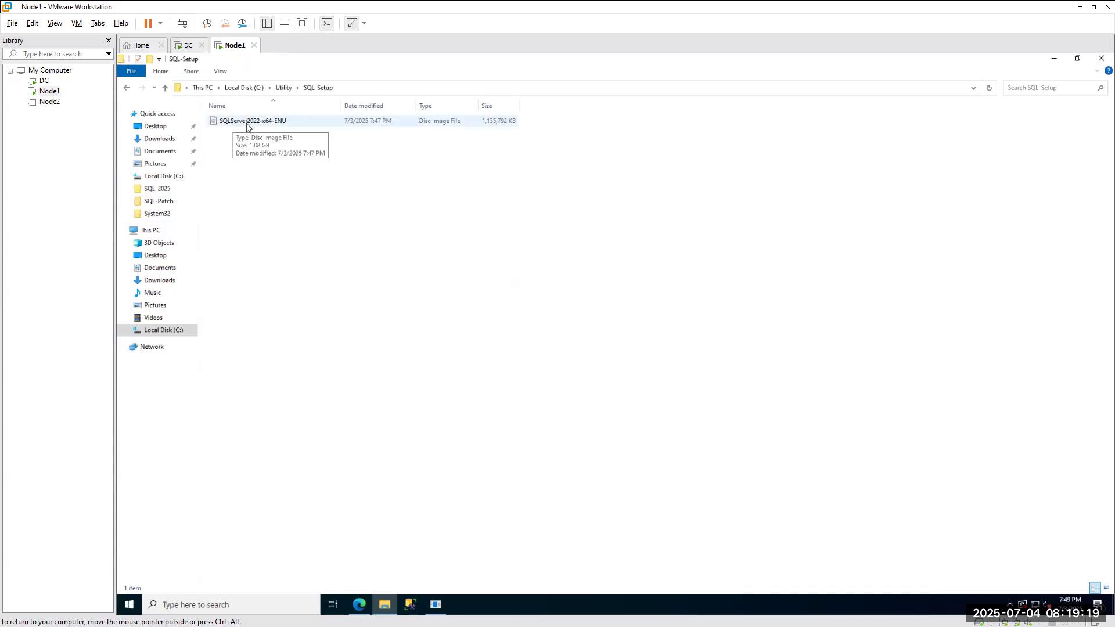
double_click(252, 122)
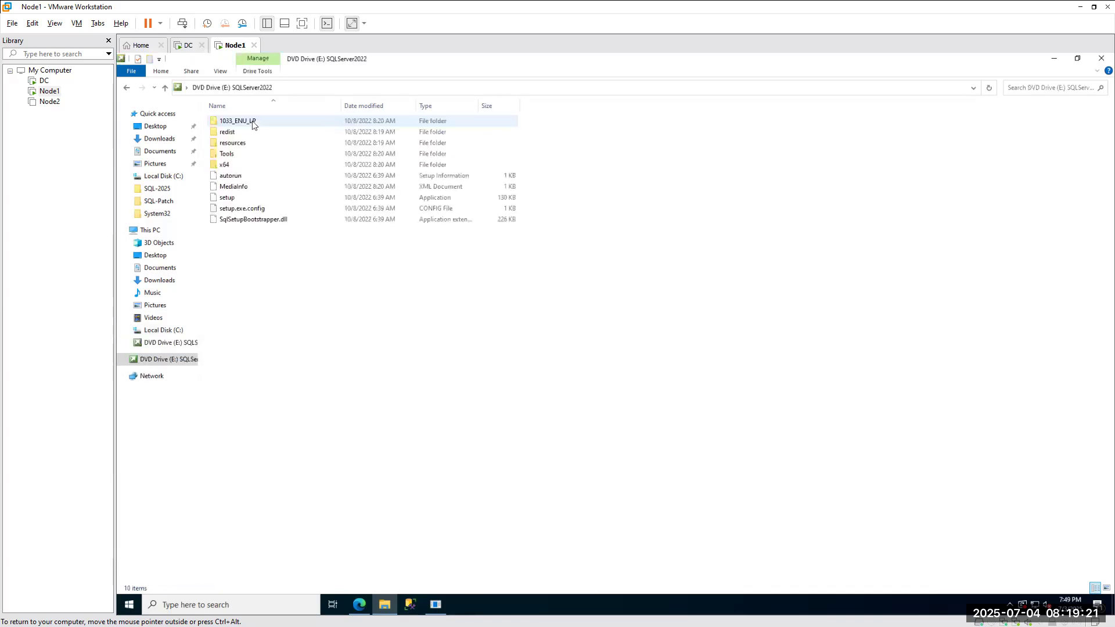
Open the mounted DVD Drive (E:) in a new Explorer window.
click(150, 229)
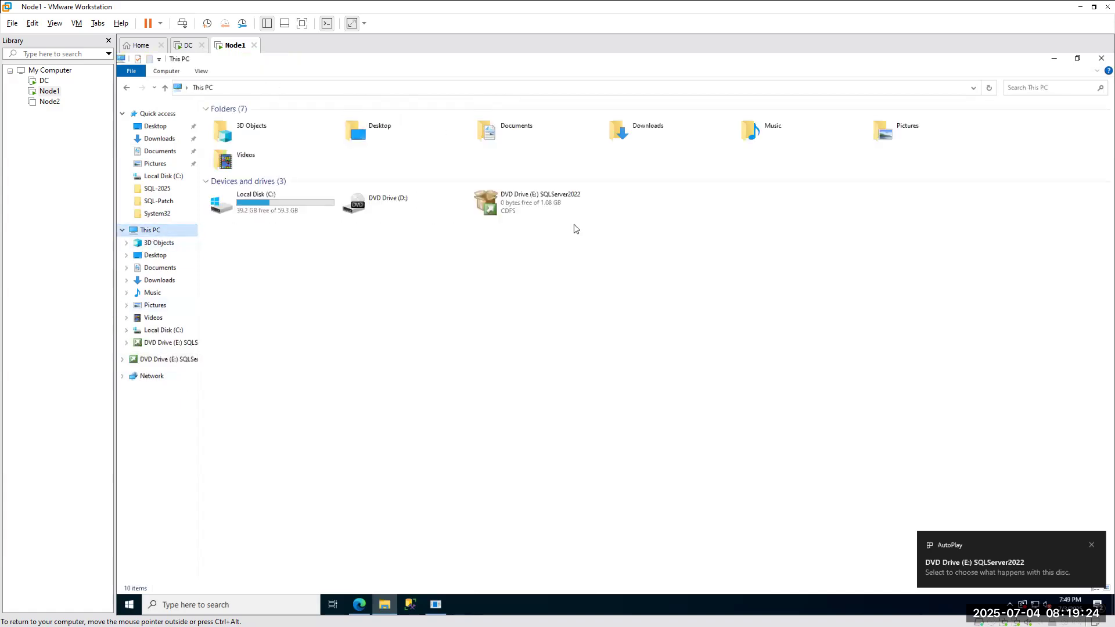
right_click(537, 205)
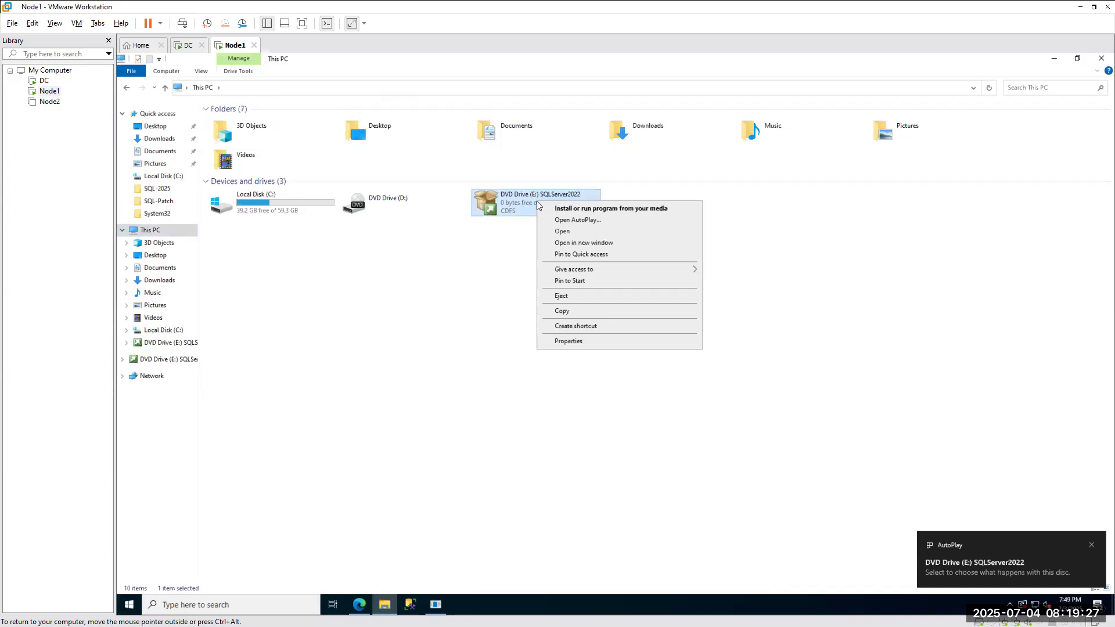
click(581, 243)
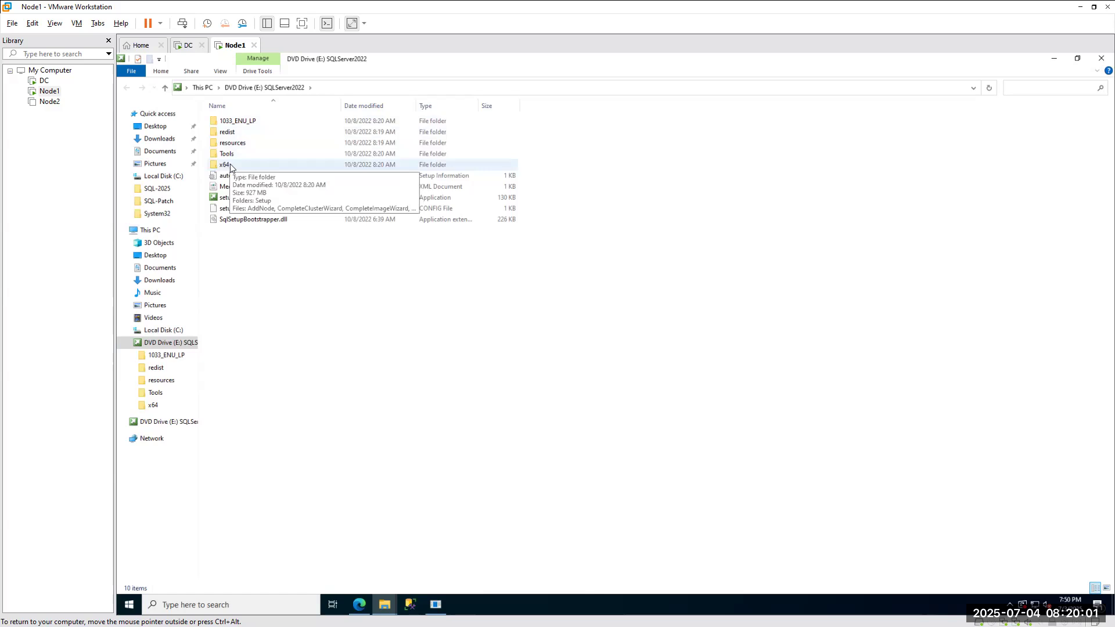
Browse the redist and resources\1033 folders on the SQLServer2022 drive.
double_click(260, 133)
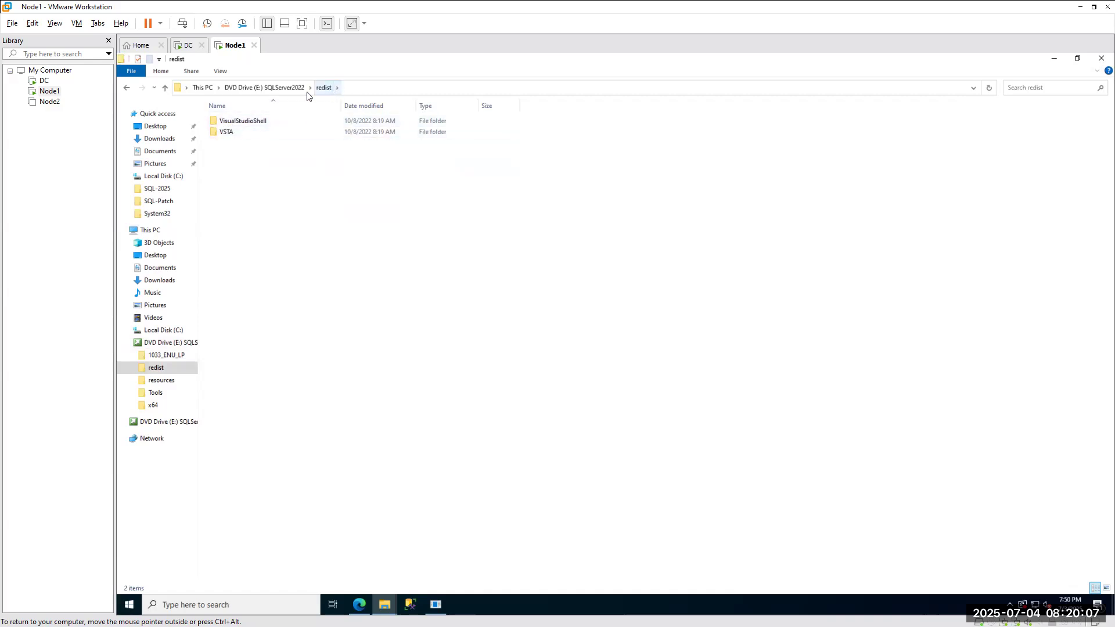
click(269, 89)
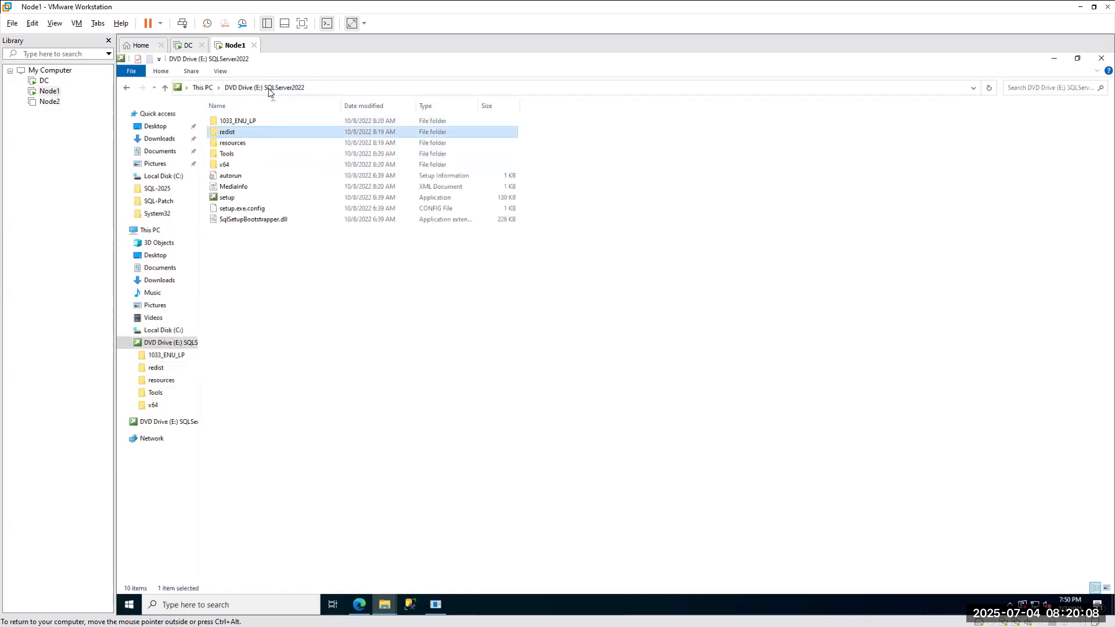
double_click(241, 144)
double_click(227, 121)
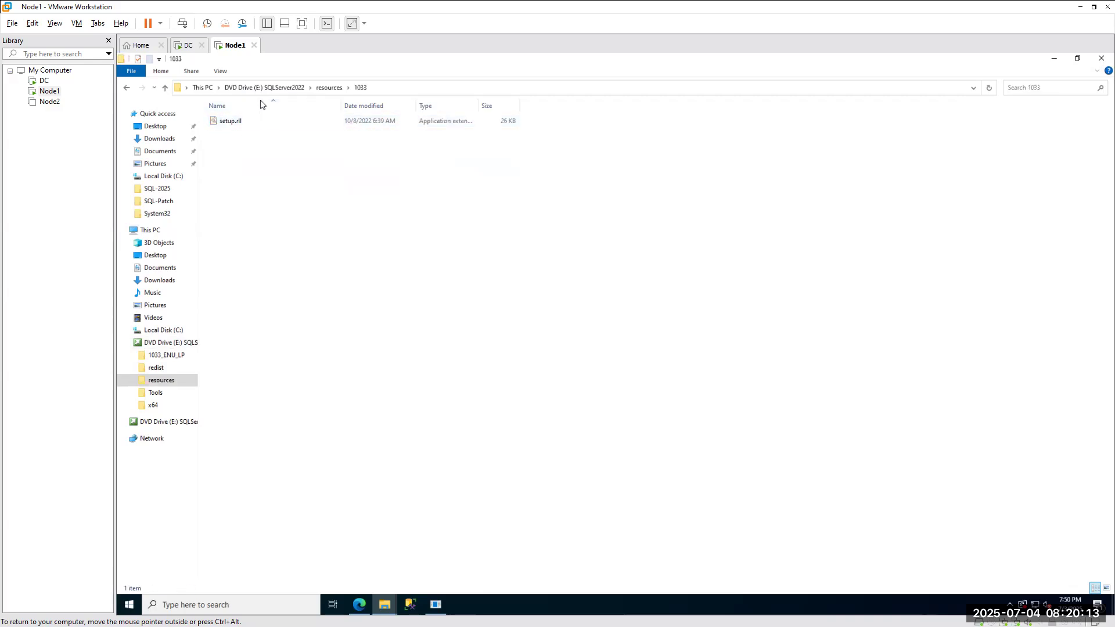
click(269, 88)
Look through the Tools folder, then run setup as administrator from the drive root.
double_click(228, 152)
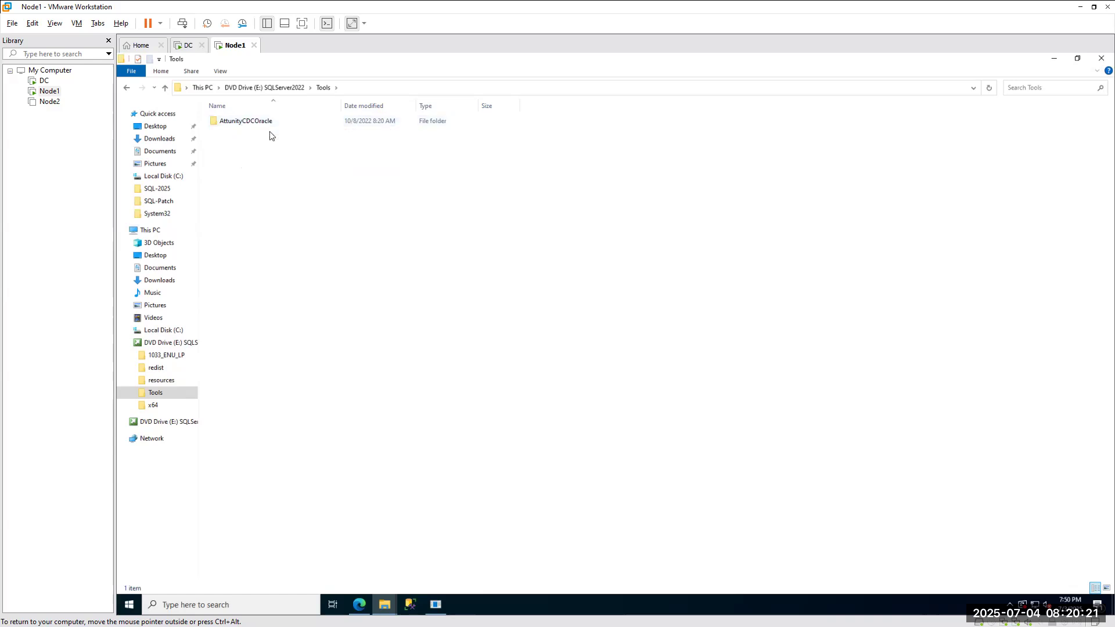
click(256, 88)
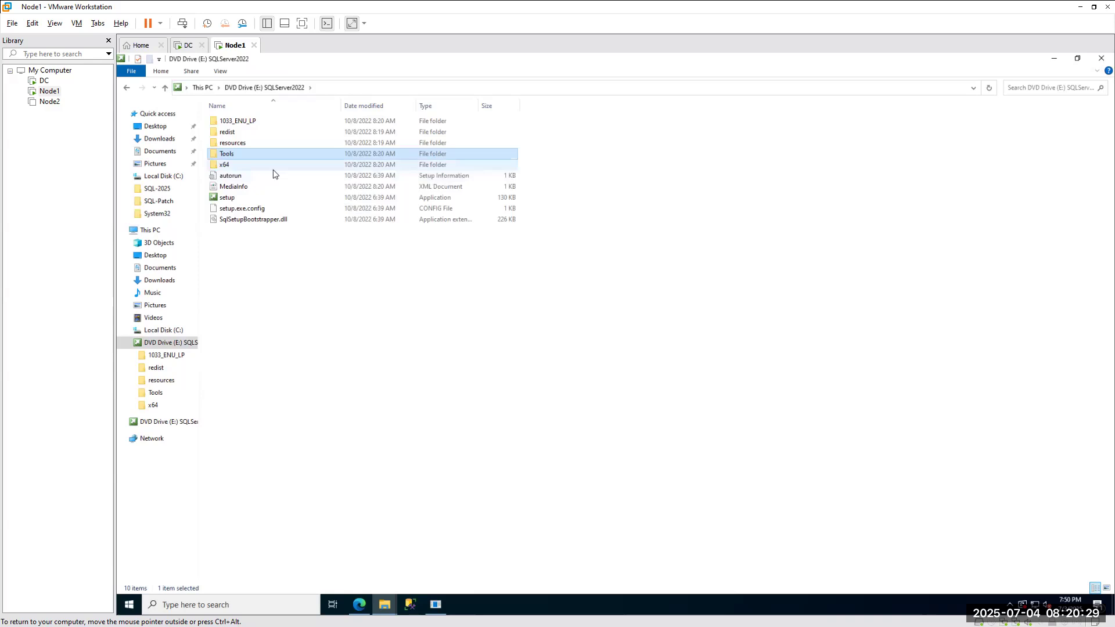
right_click(224, 201)
click(251, 218)
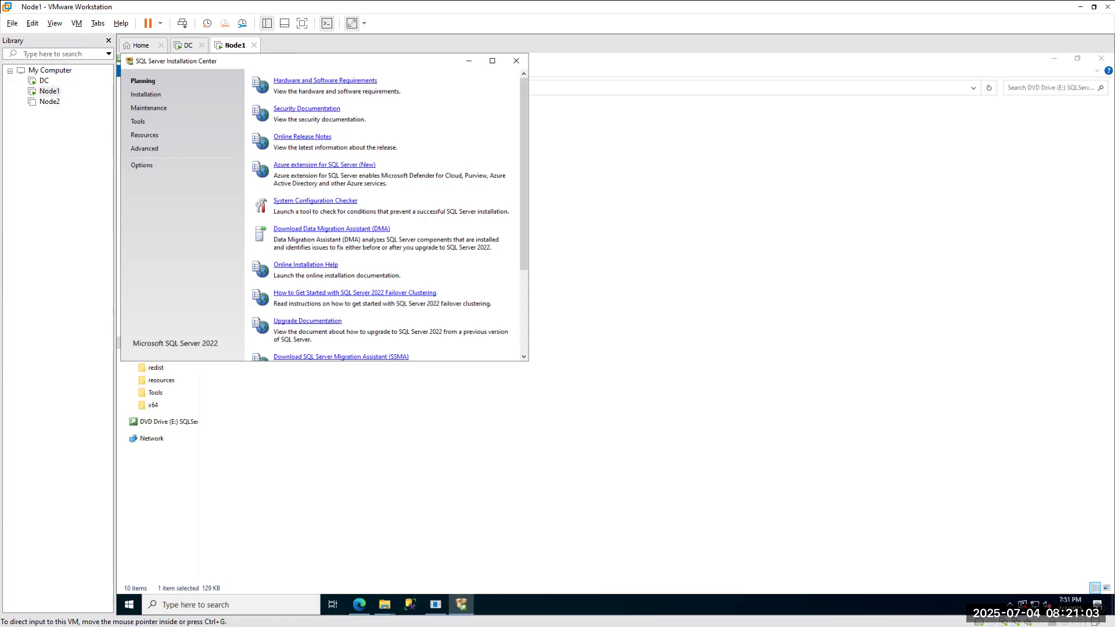
Scroll the SQL installation guide PDF down to Step 15 on Mixed Authentication Mode.
key(alt+Tab)
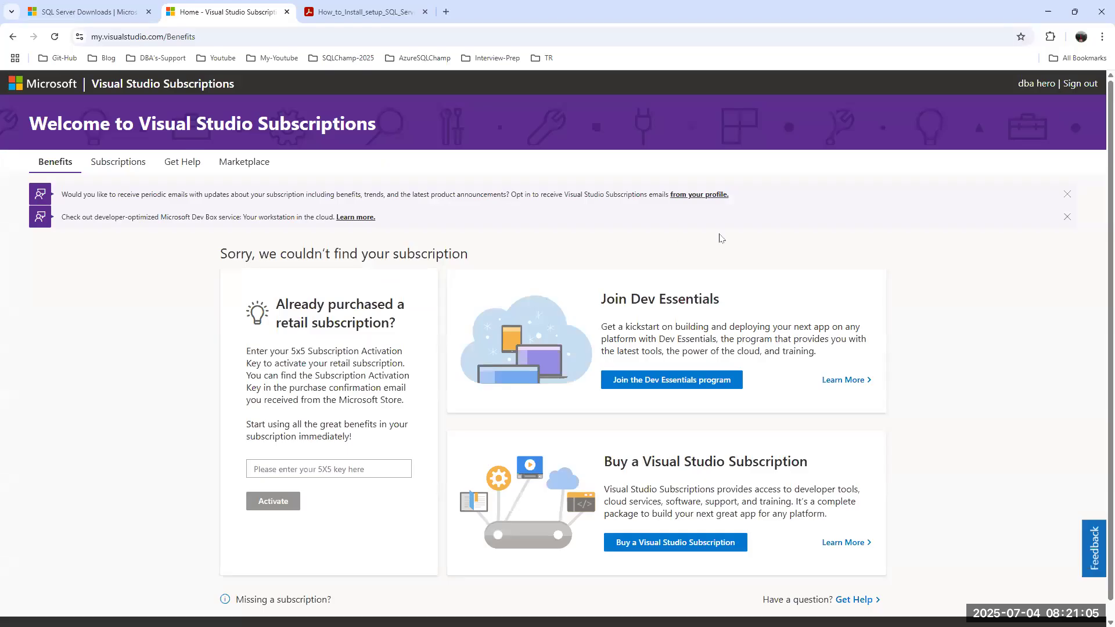
click(363, 15)
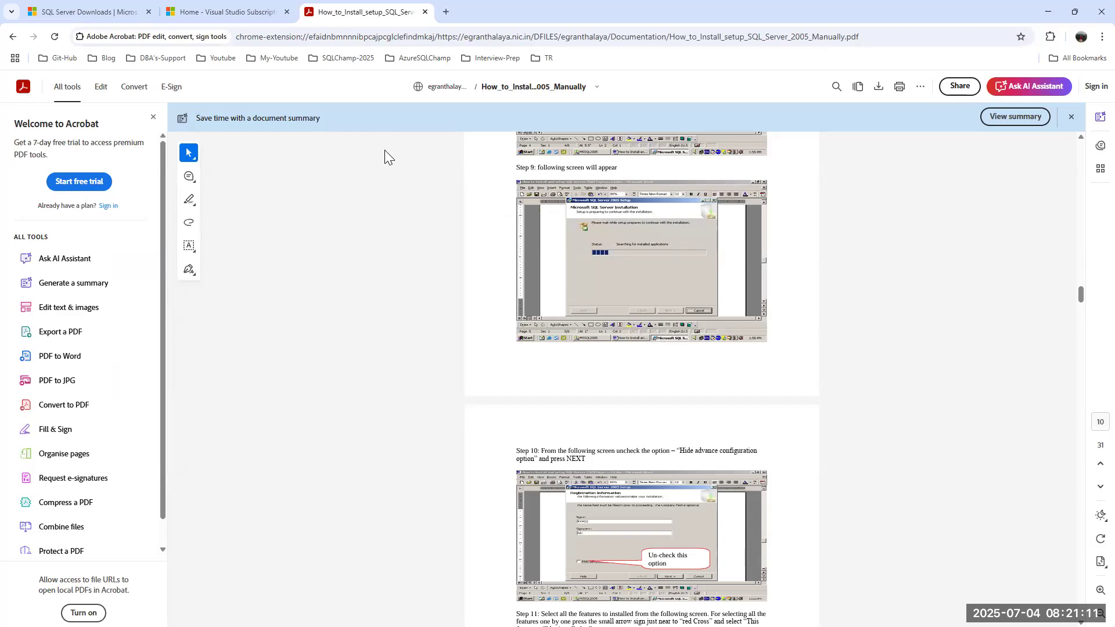
scroll(605, 248, down, 4)
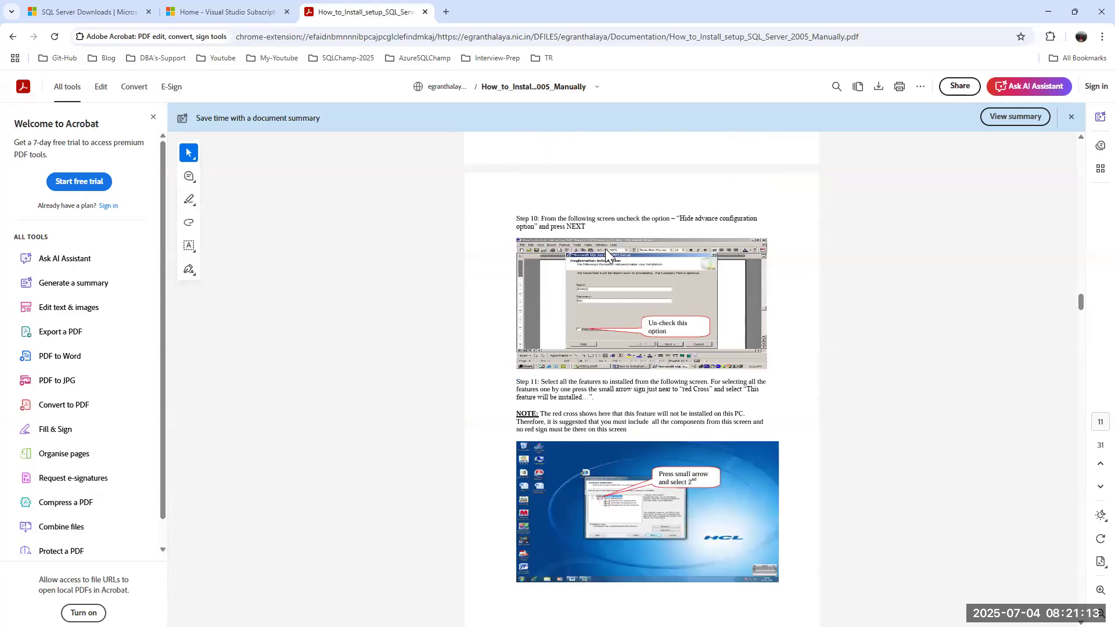
scroll(606, 249, down, 2)
scroll(641, 229, down, 8)
scroll(636, 196, down, 7)
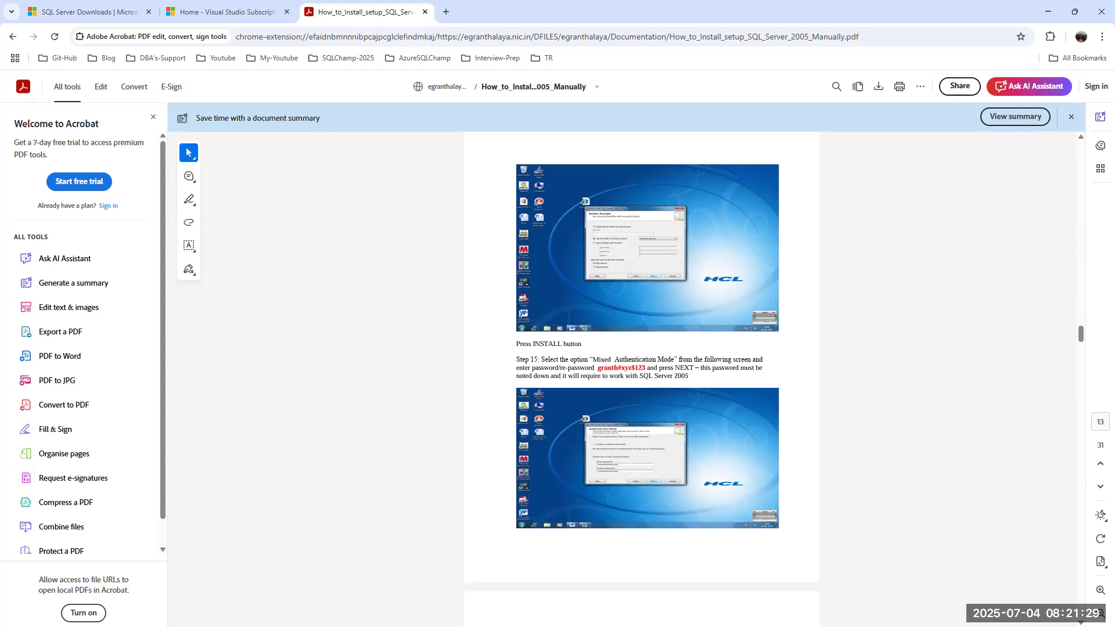
Glance at Node1's Installation Center, then return to the Visual Studio Subscriptions tab.
key(alt+Tab)
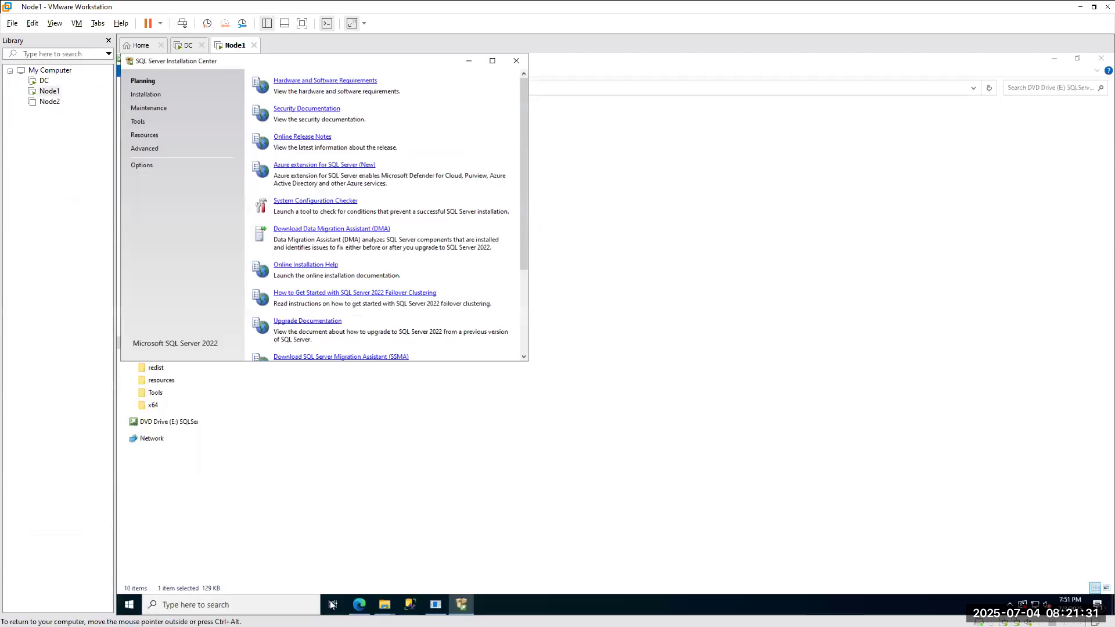
key(alt+Tab)
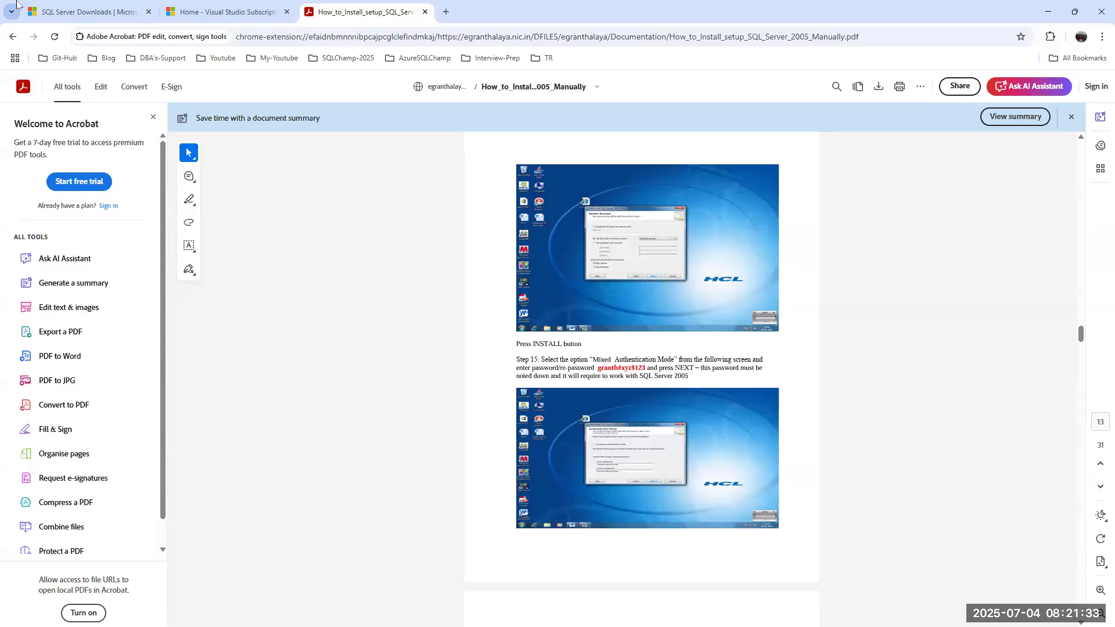
click(199, 11)
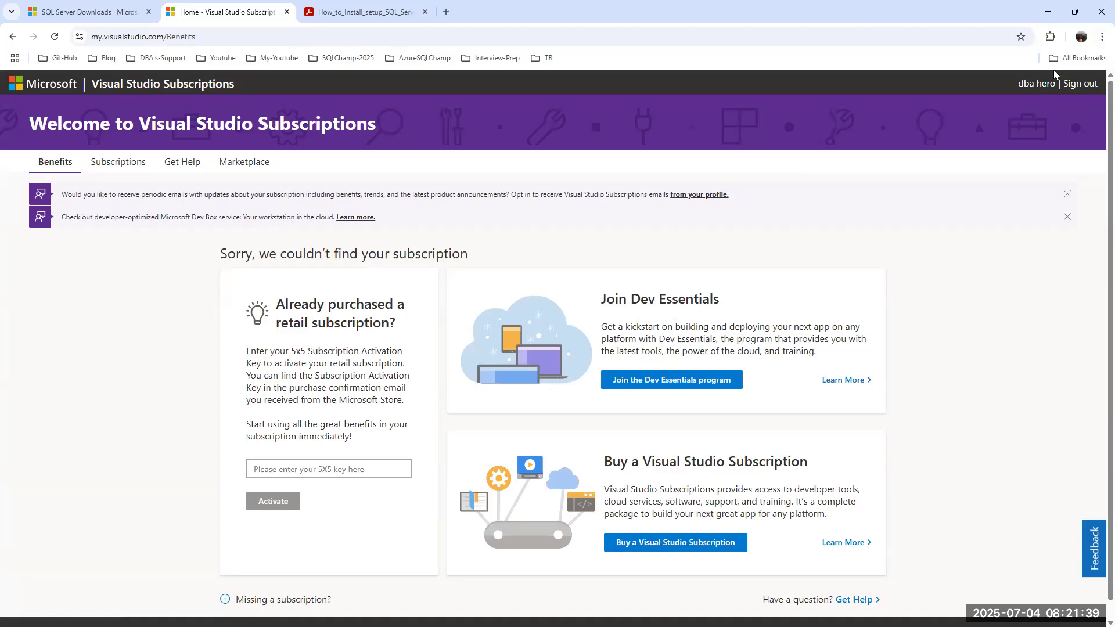
Sign out, go to my.visualstudio.com/Downloads, pick the second account and submit its password.
click(1077, 84)
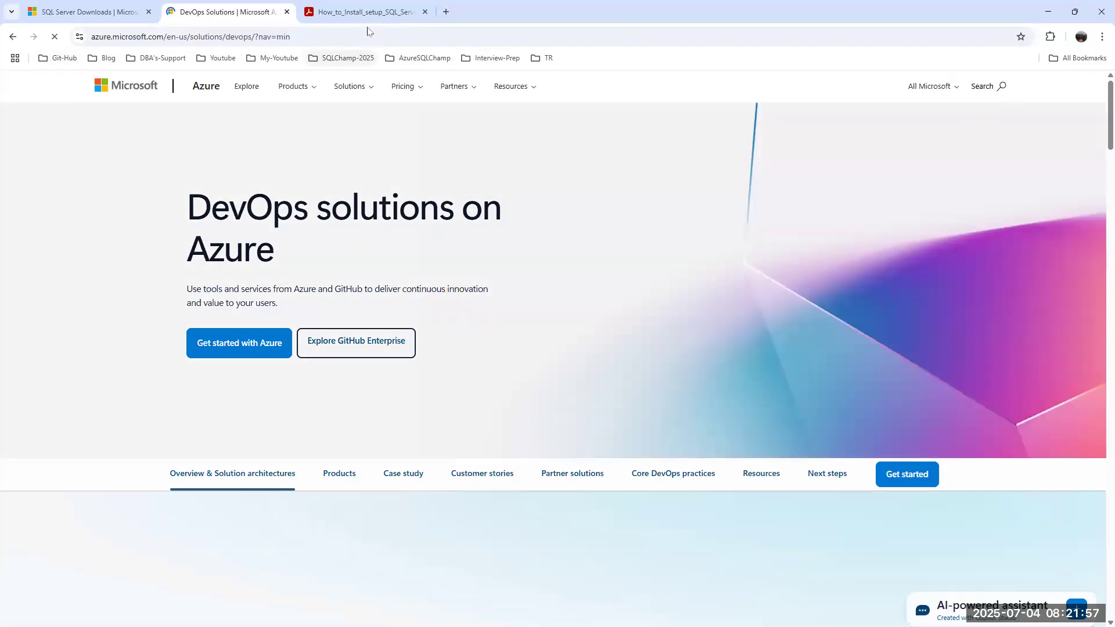
click(336, 34)
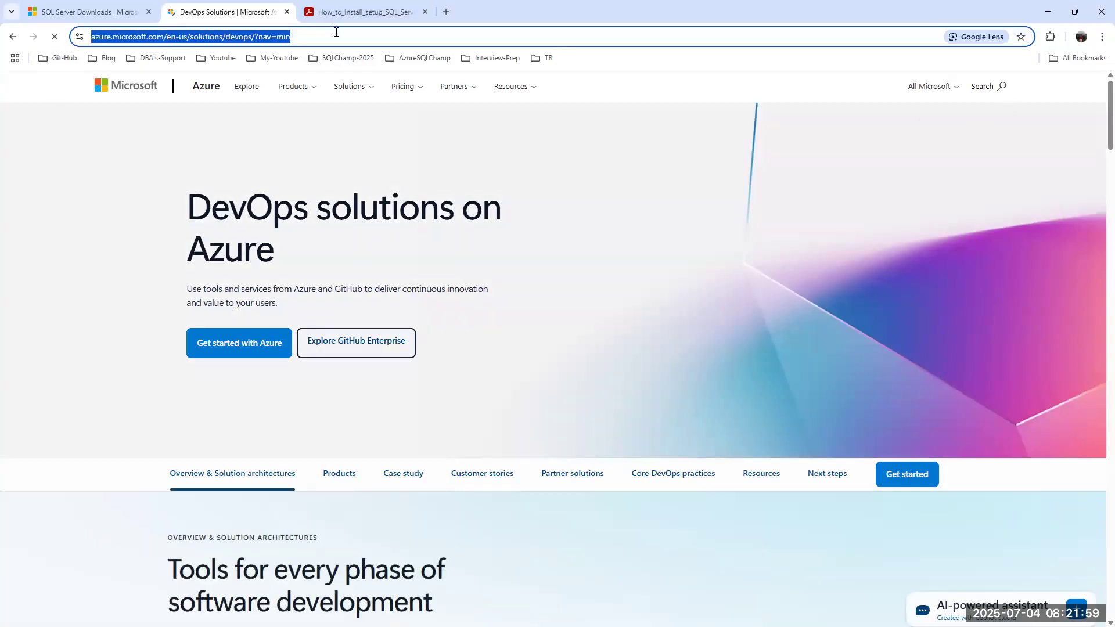
text(my.visualstudio.com/Downloads)
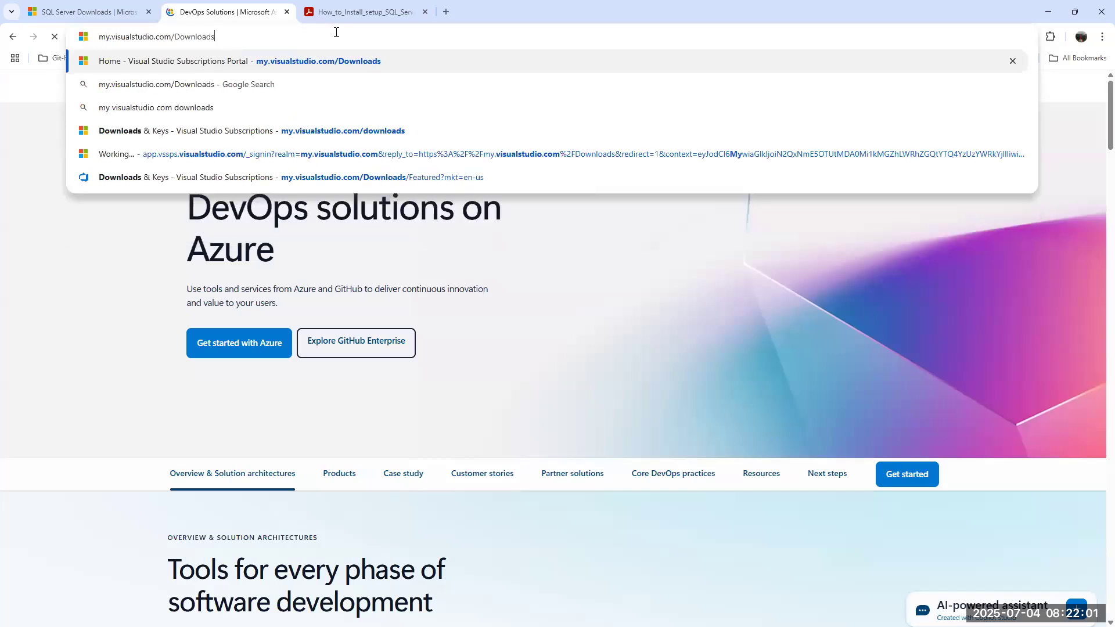
key(Return)
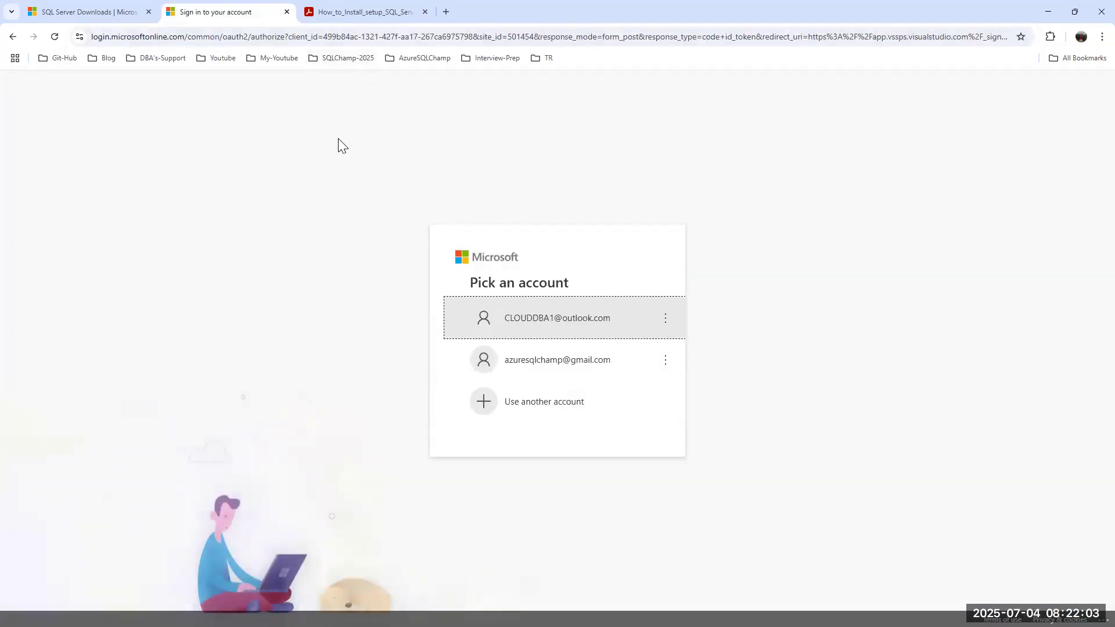
click(555, 358)
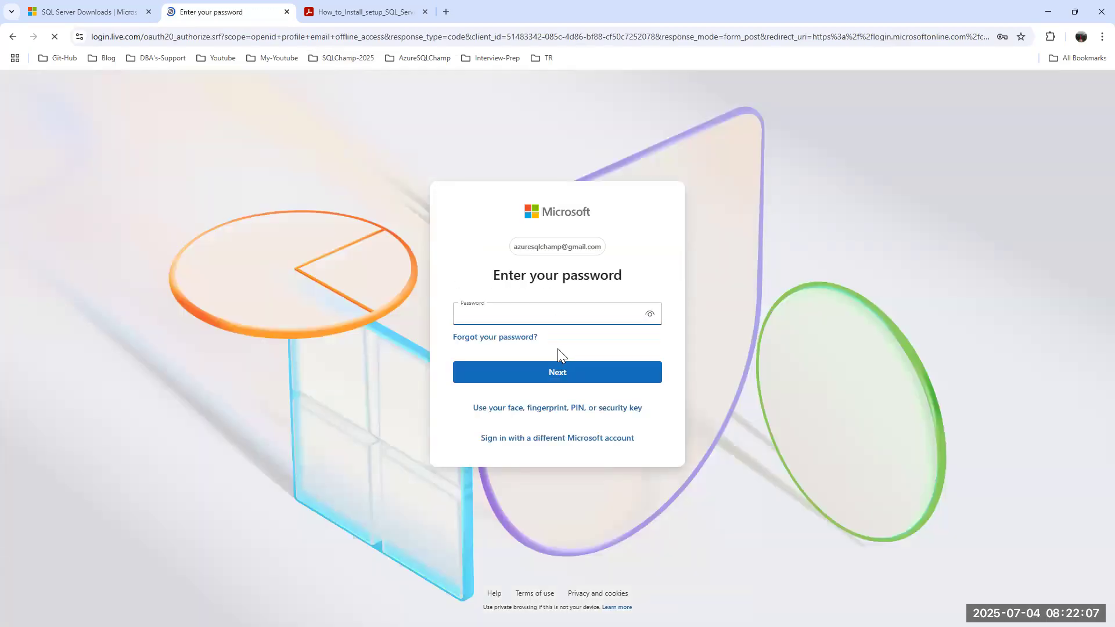
text(•••••••••••)
key(Return)
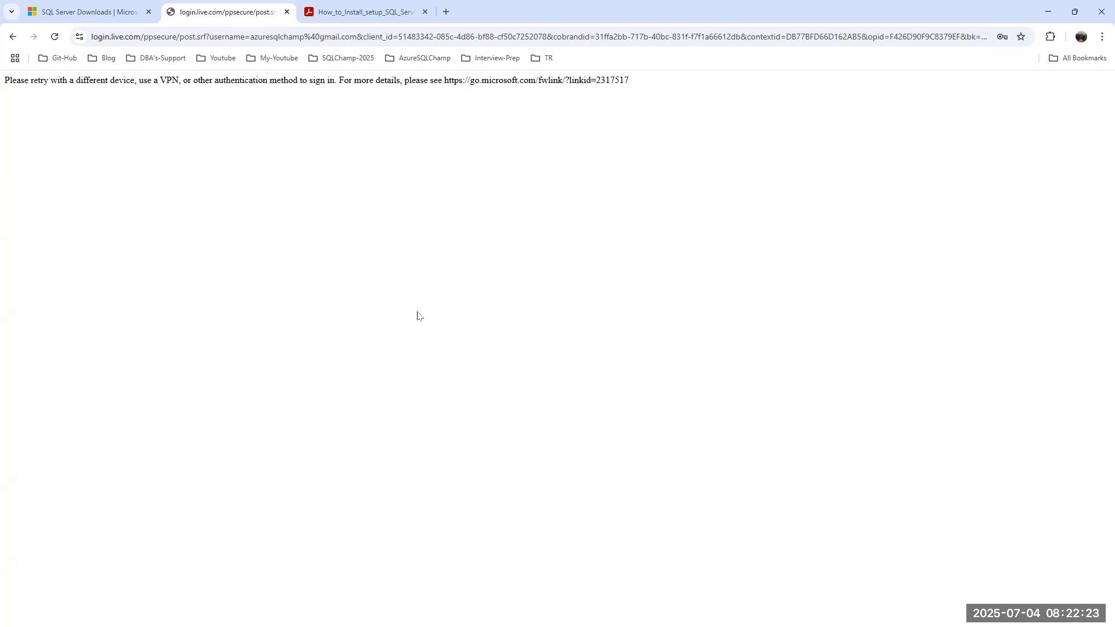
Try the phone passkey sign-in twice, cancel it, and return to the password prompt.
click(13, 37)
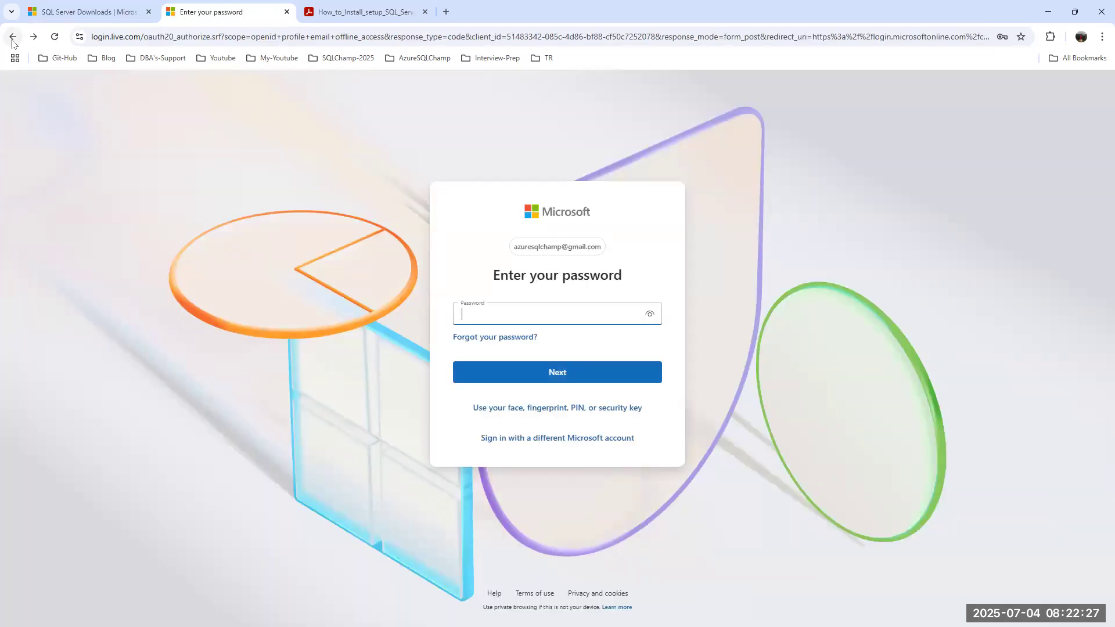
click(540, 412)
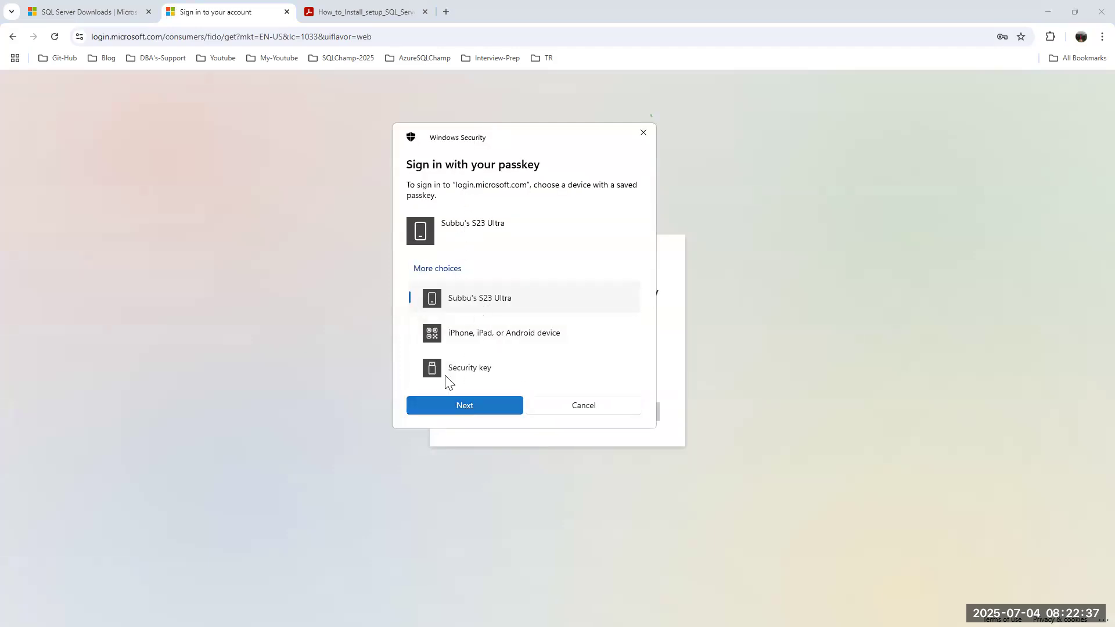
click(458, 404)
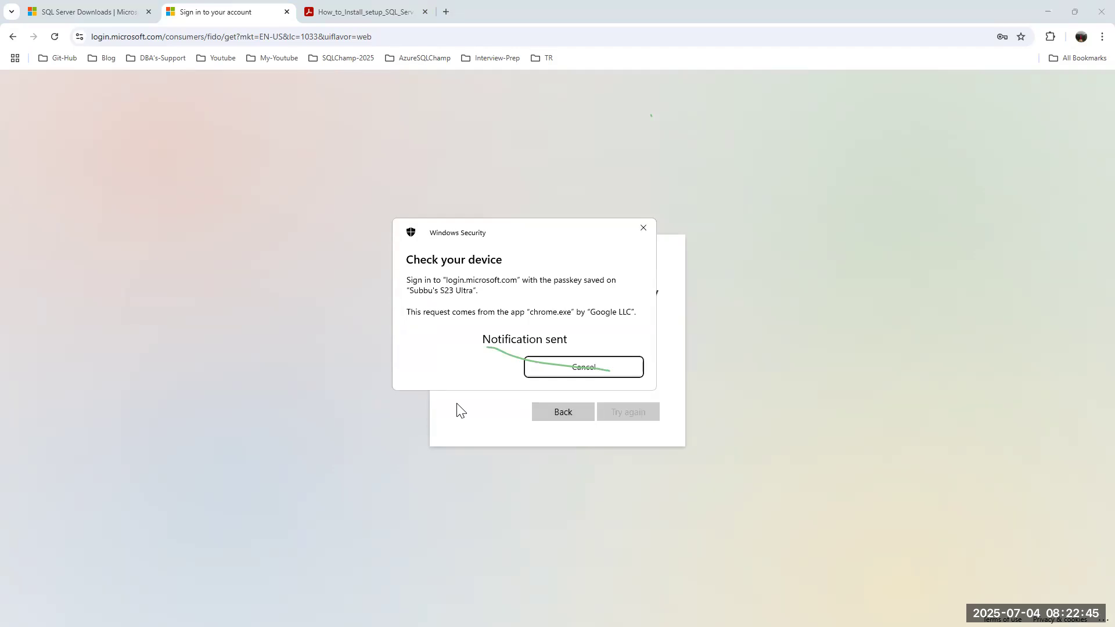
click(586, 369)
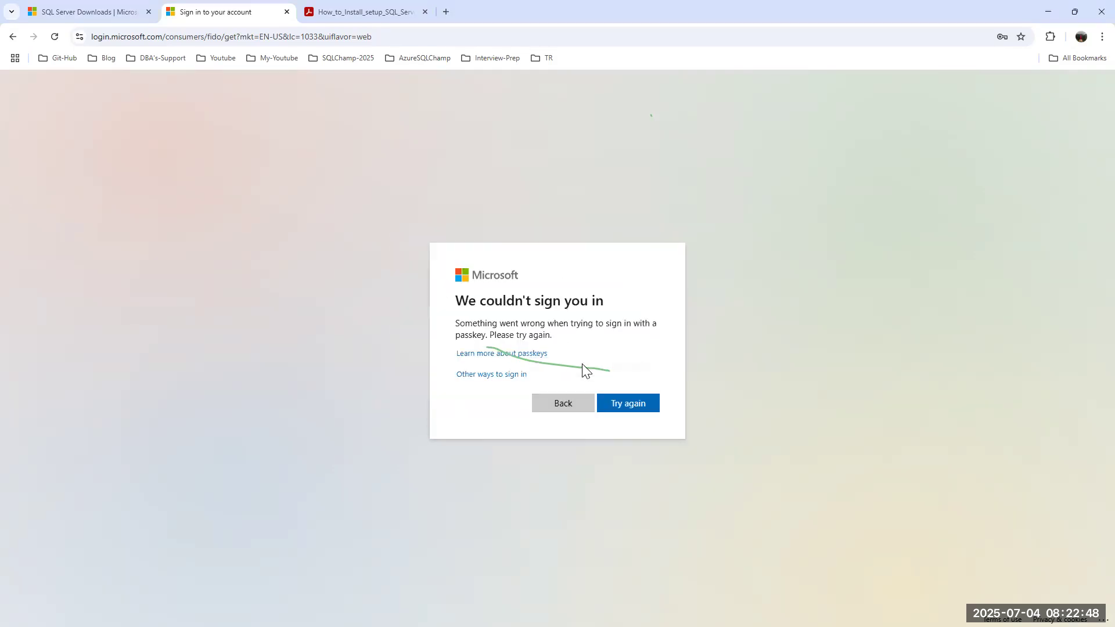
click(638, 406)
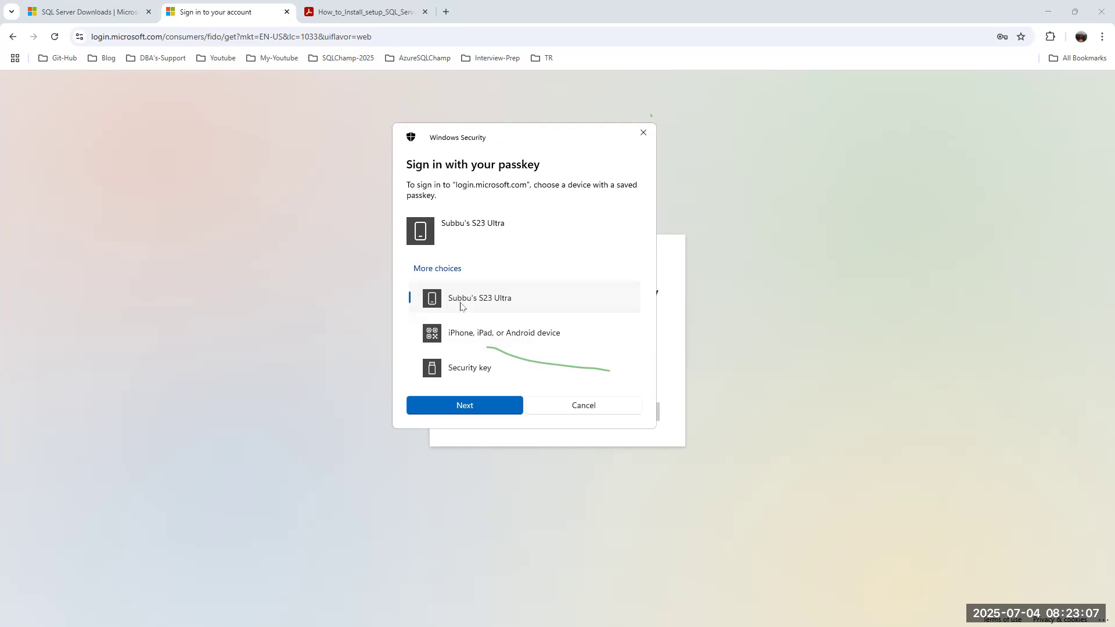
click(585, 403)
click(577, 400)
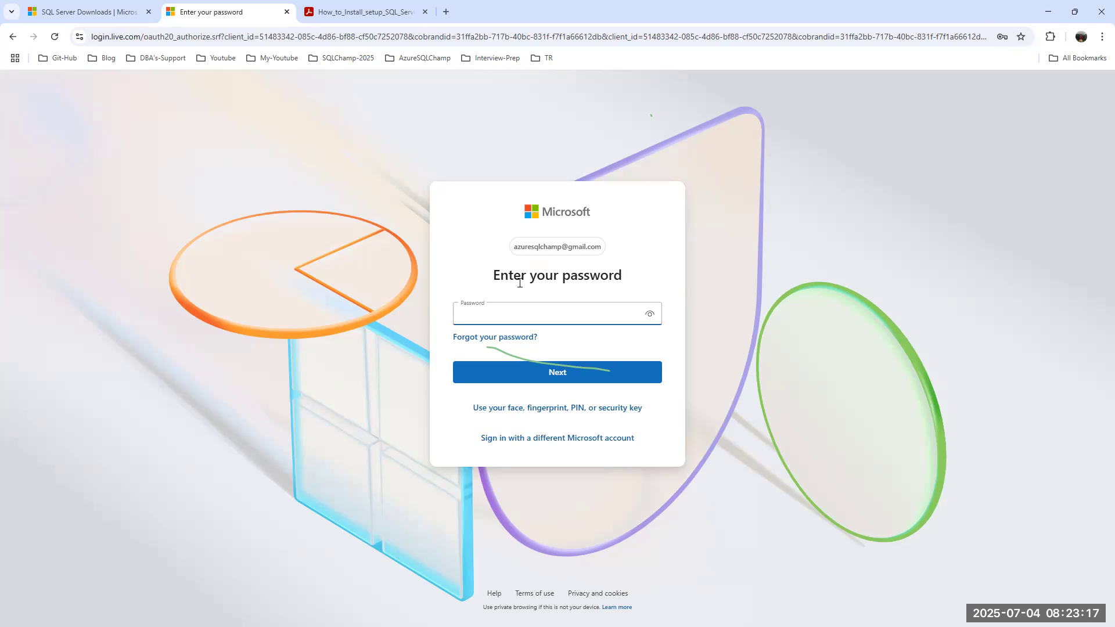
Re-enter and submit the account password, then go back to the password page after the error.
click(494, 312)
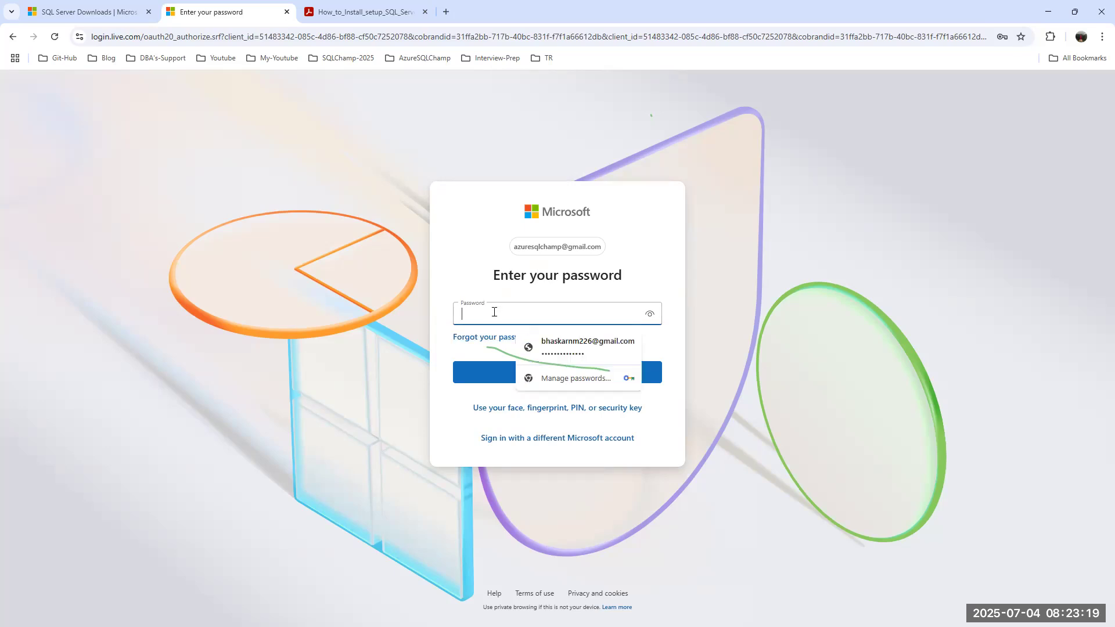
text(•••••••••••)
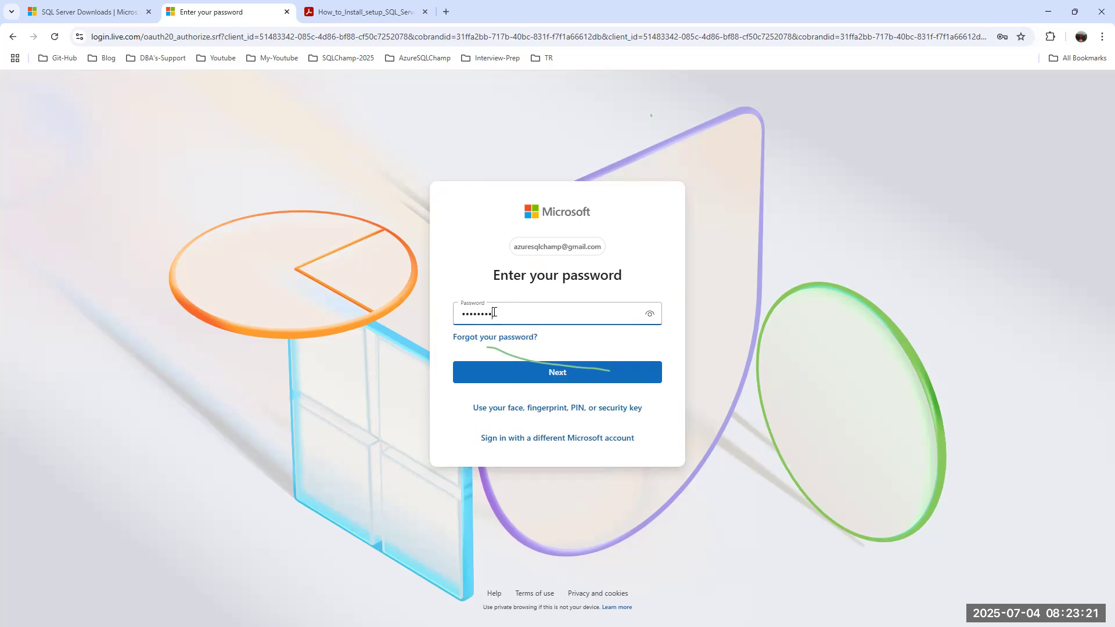
key(Return)
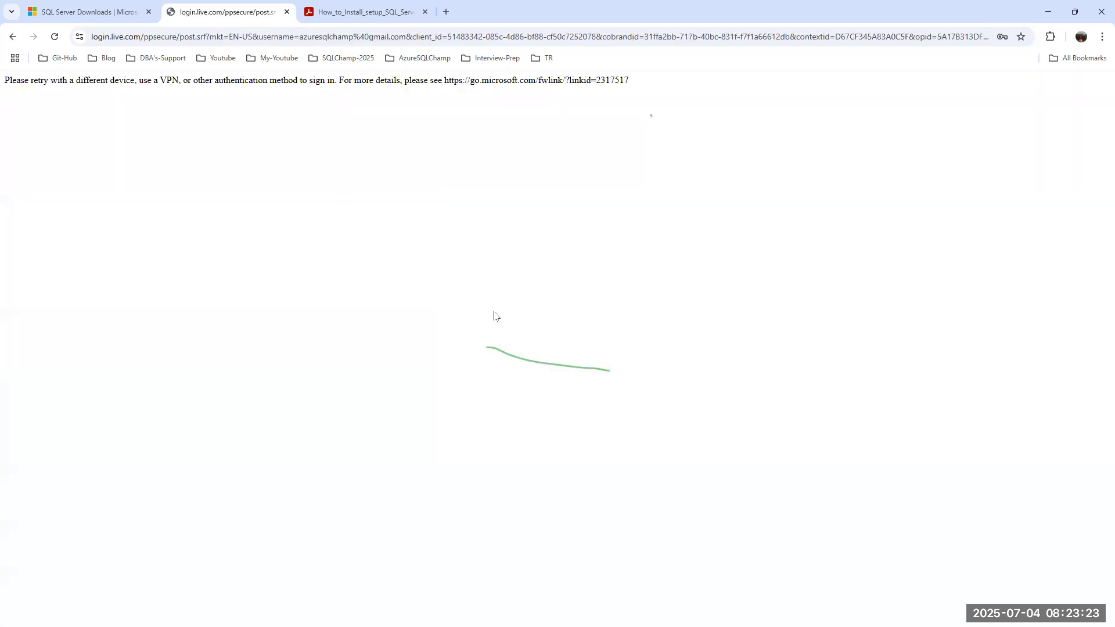
click(15, 38)
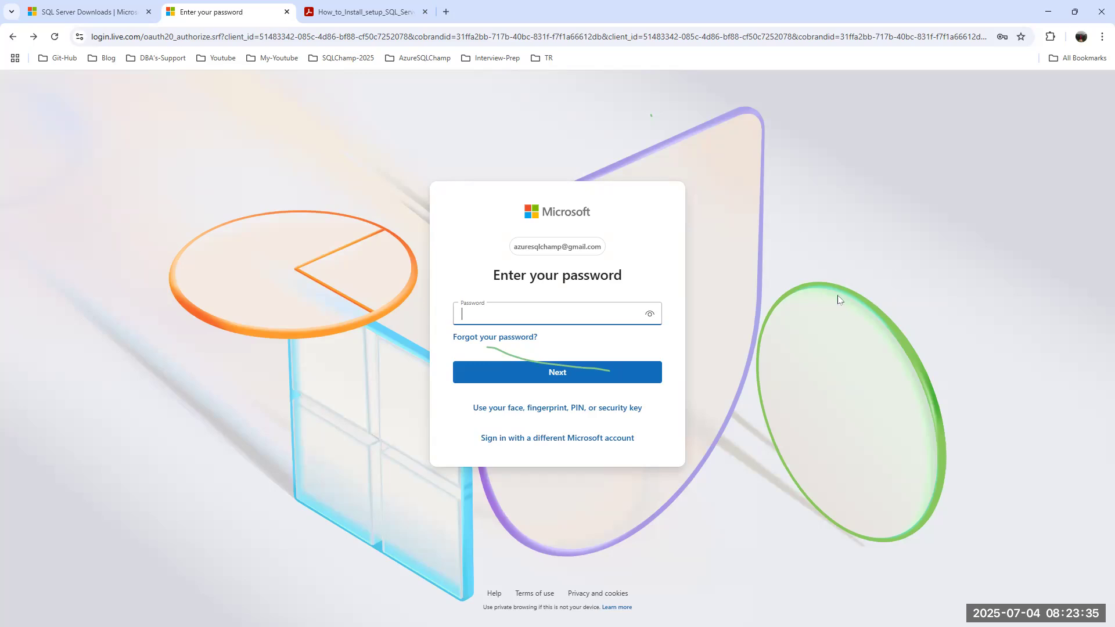
key(ctrl+equal)
key(ctrl+equal)
key(ctrl+equal)
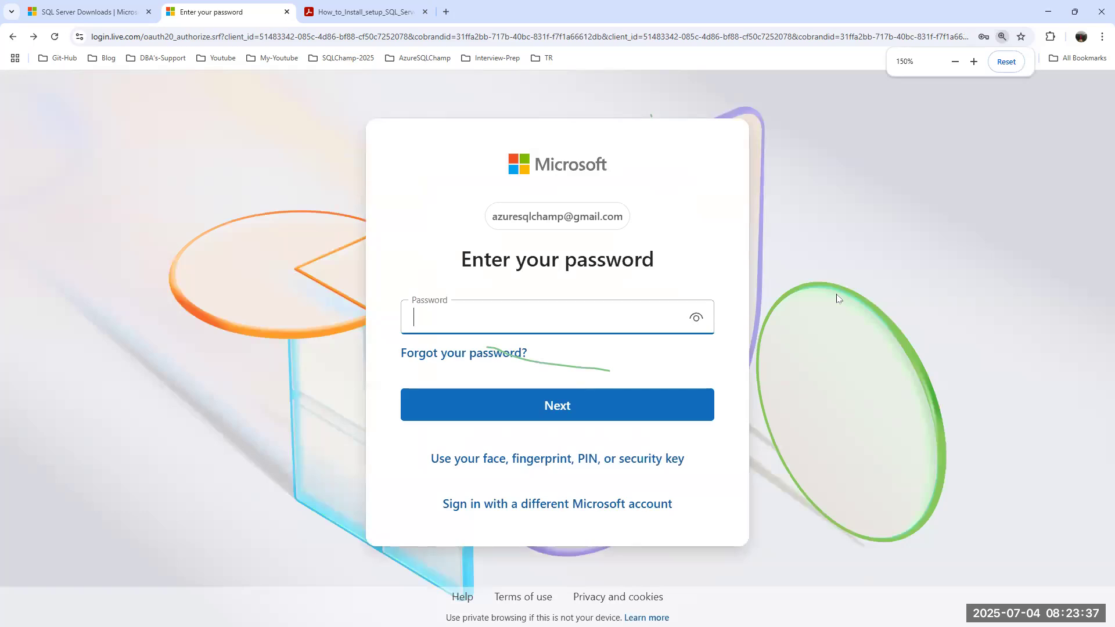
key(ctrl+minus)
key(ctrl+minus)
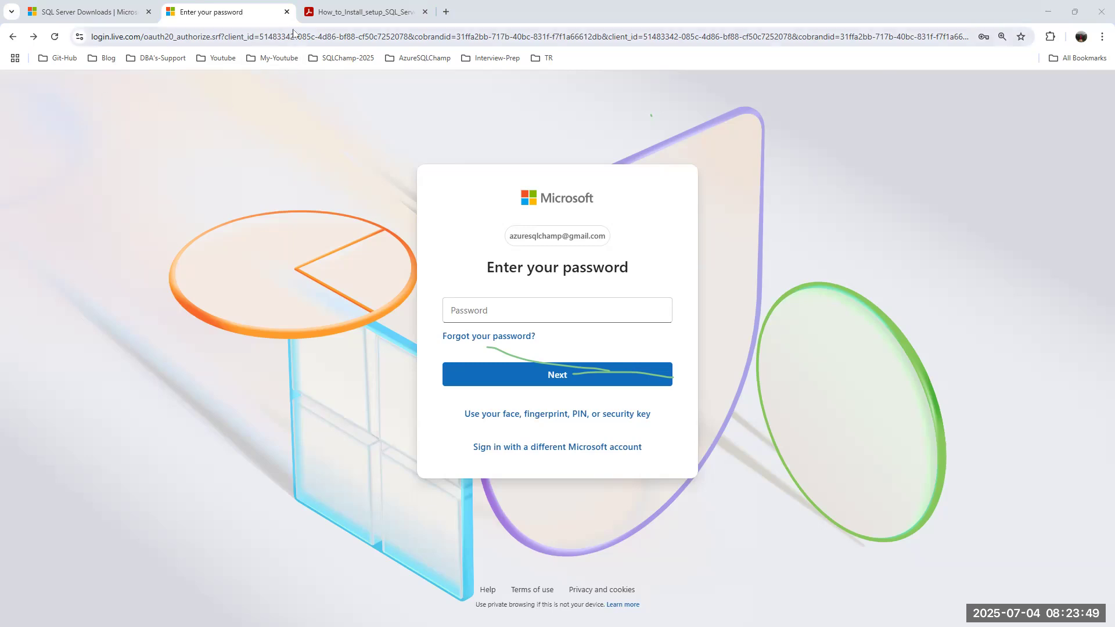
Close the sign-in tab, reopen my.visualstudio.com/Downloads with the first account, close it, and minimize Chrome.
click(287, 12)
click(307, 12)
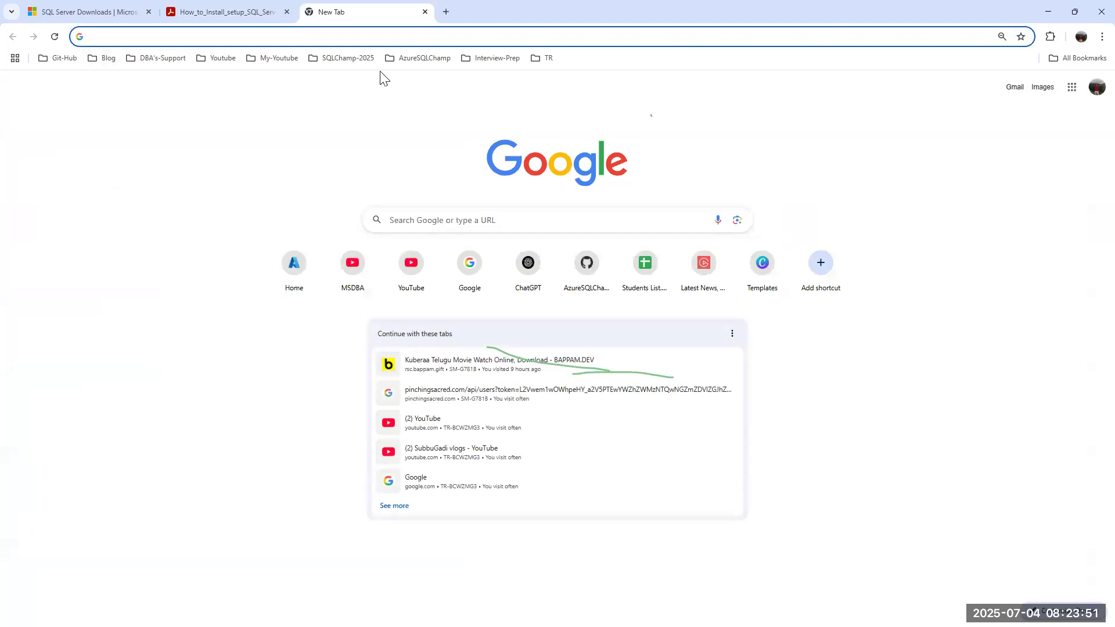
text(my)
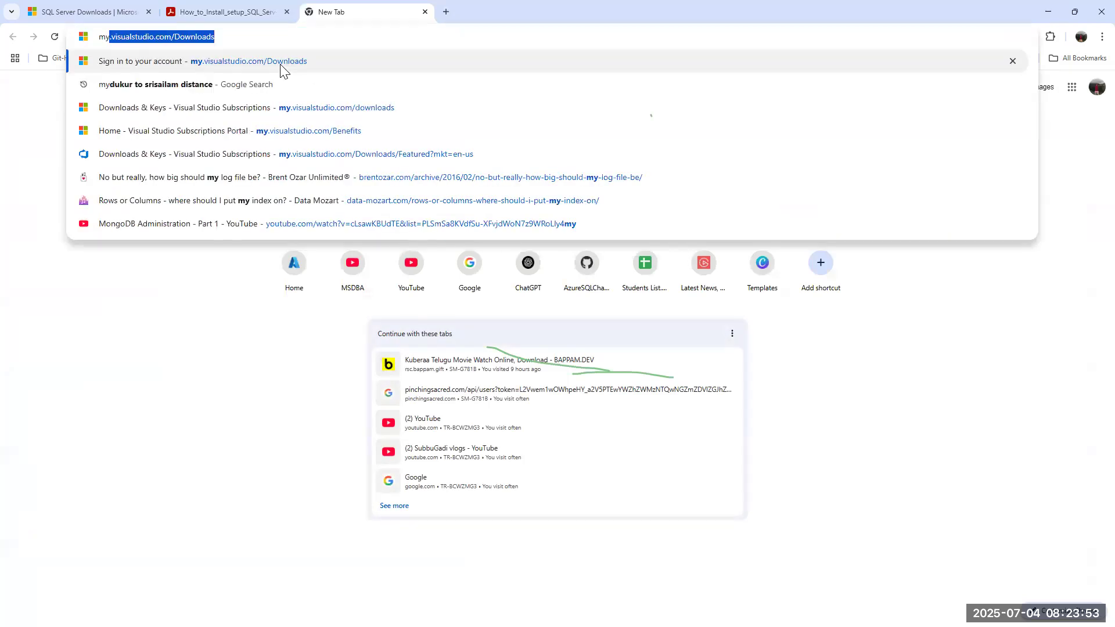
click(283, 64)
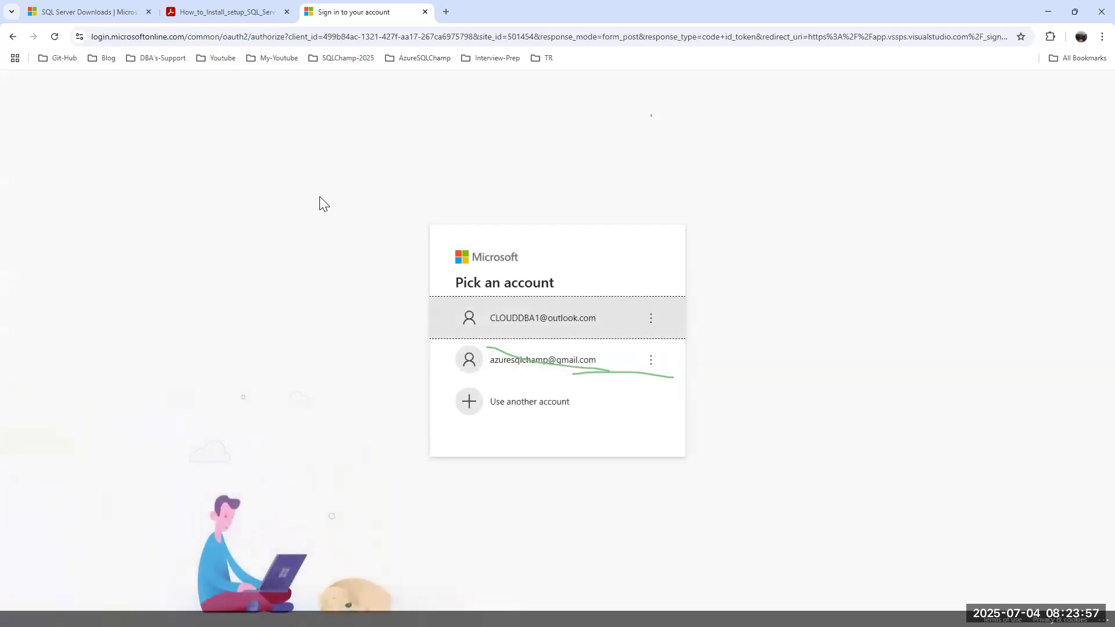
click(556, 322)
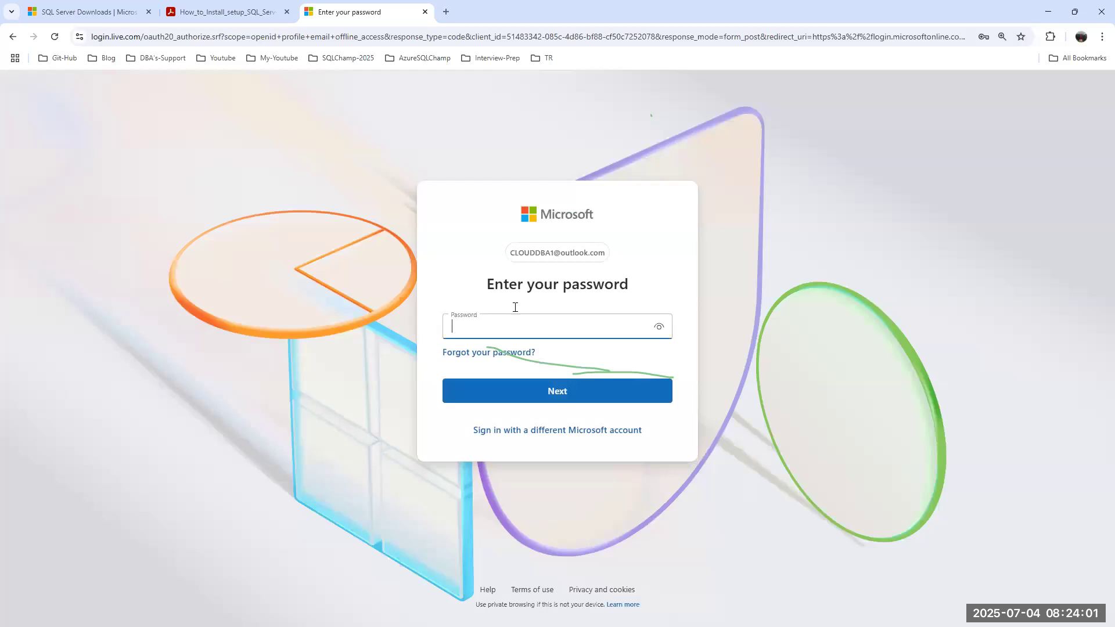
click(425, 12)
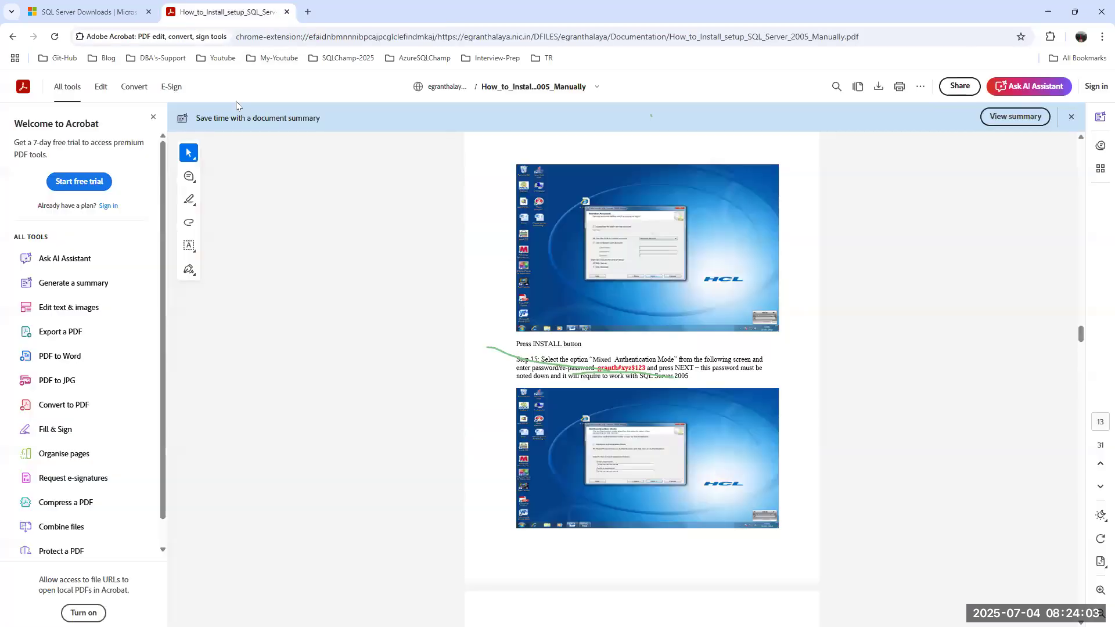
click(1048, 12)
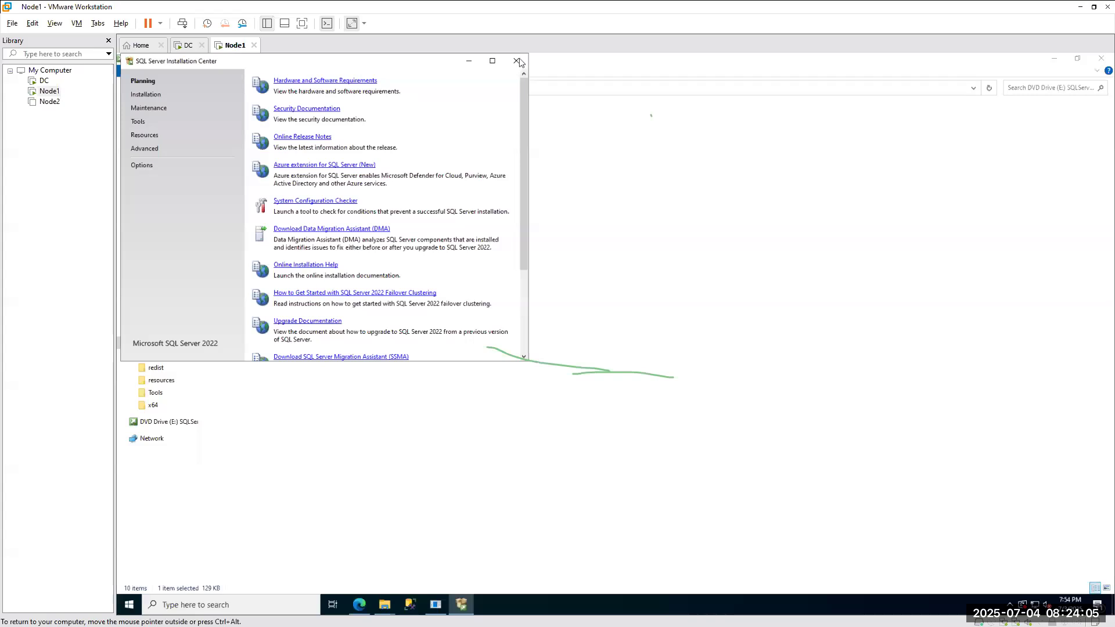
Close the SQLServer2022 and This PC Explorer windows and Edge, and cancel the Shutdown Event Tracker.
drag(373, 67, 578, 251)
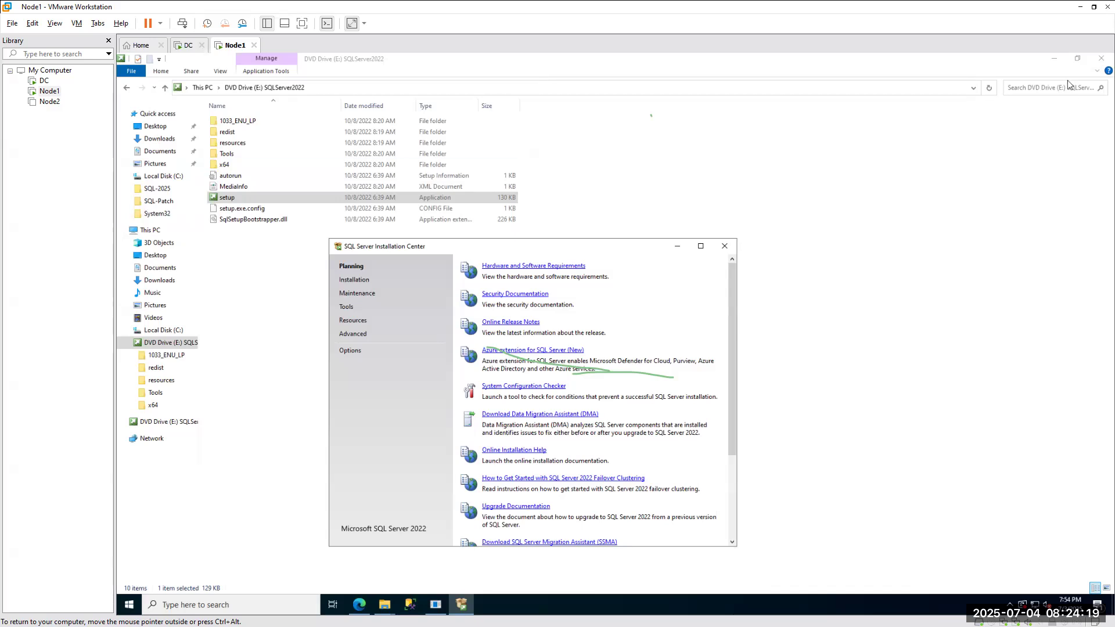
click(1101, 58)
click(1101, 59)
click(1099, 62)
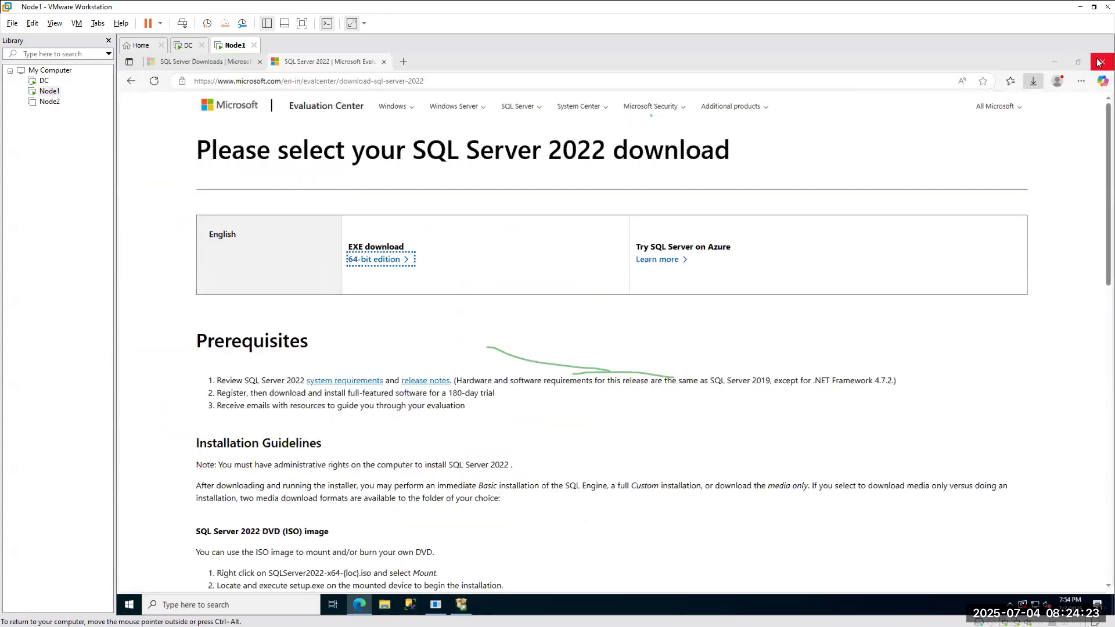
click(624, 234)
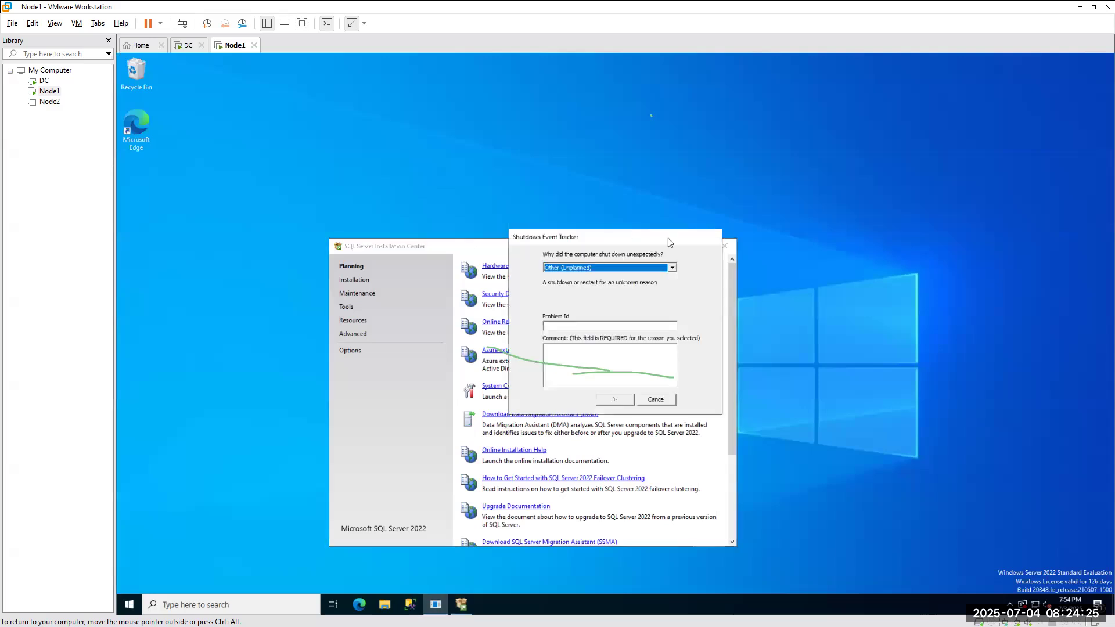
click(659, 400)
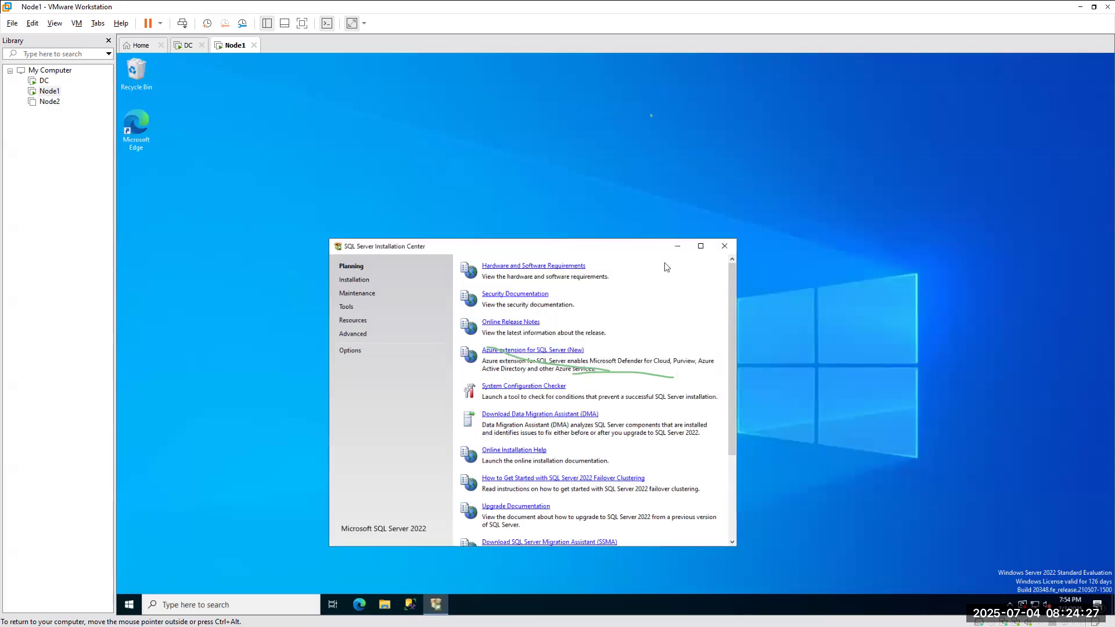
Maximize, restore, and move the Installation Center window higher on the desktop.
click(700, 248)
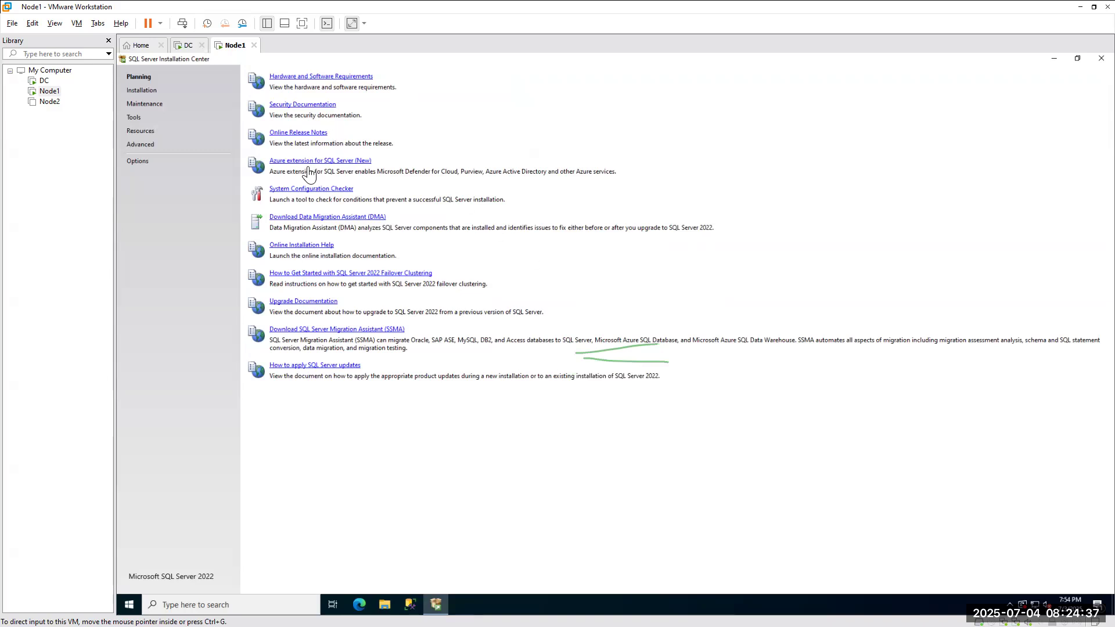
click(1077, 58)
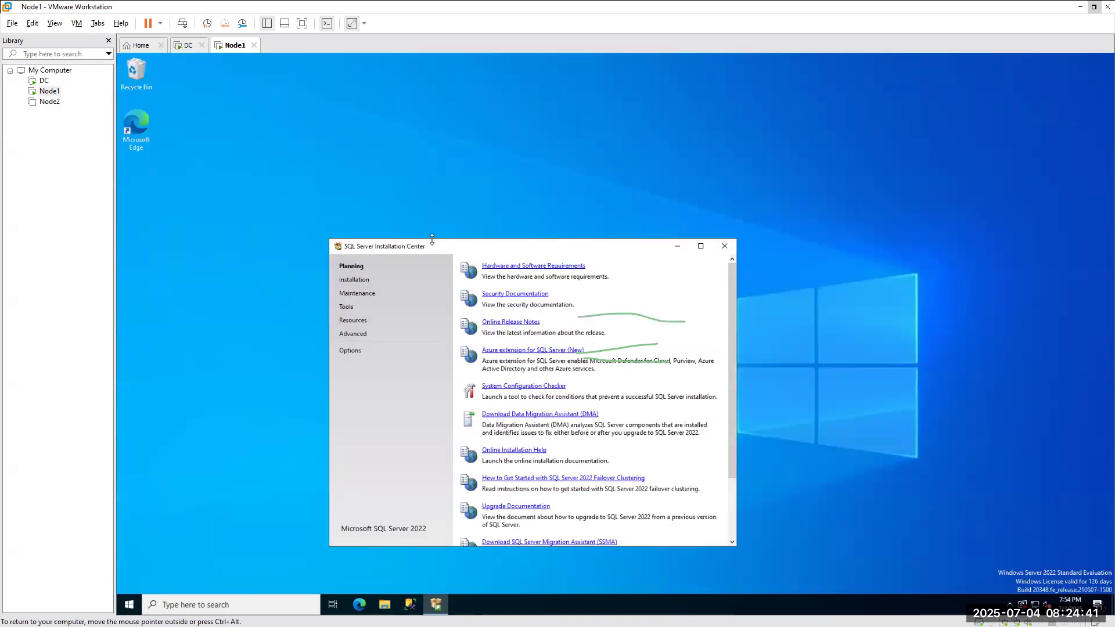
drag(425, 249, 387, 128)
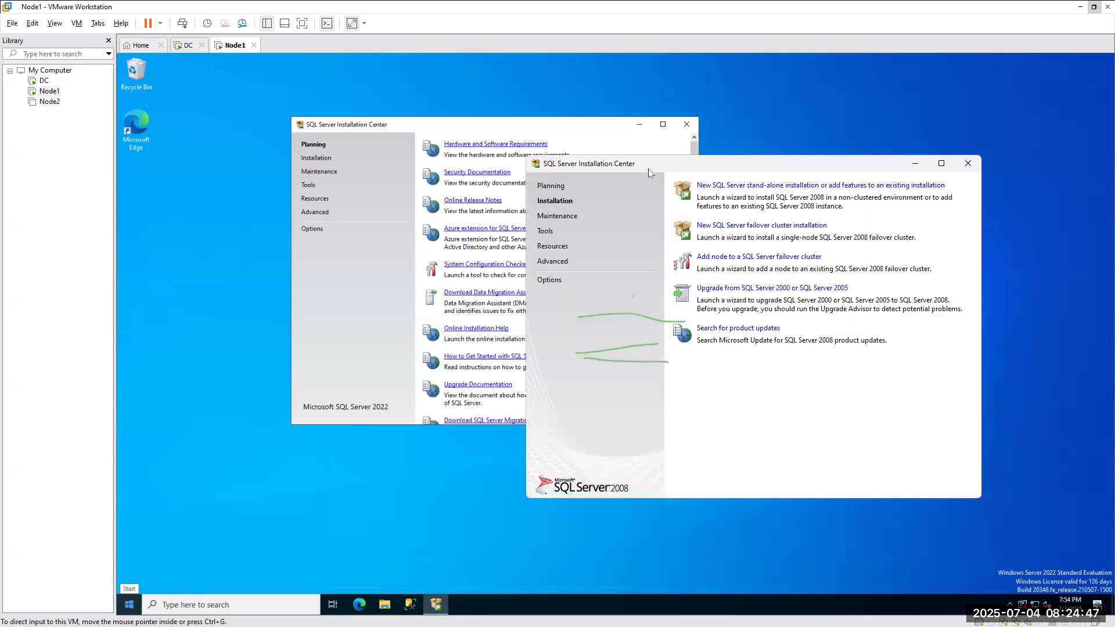
Move the SQL Server 2008 Installation Center aside, view its Planning page, then minimize it.
drag(649, 172, 823, 137)
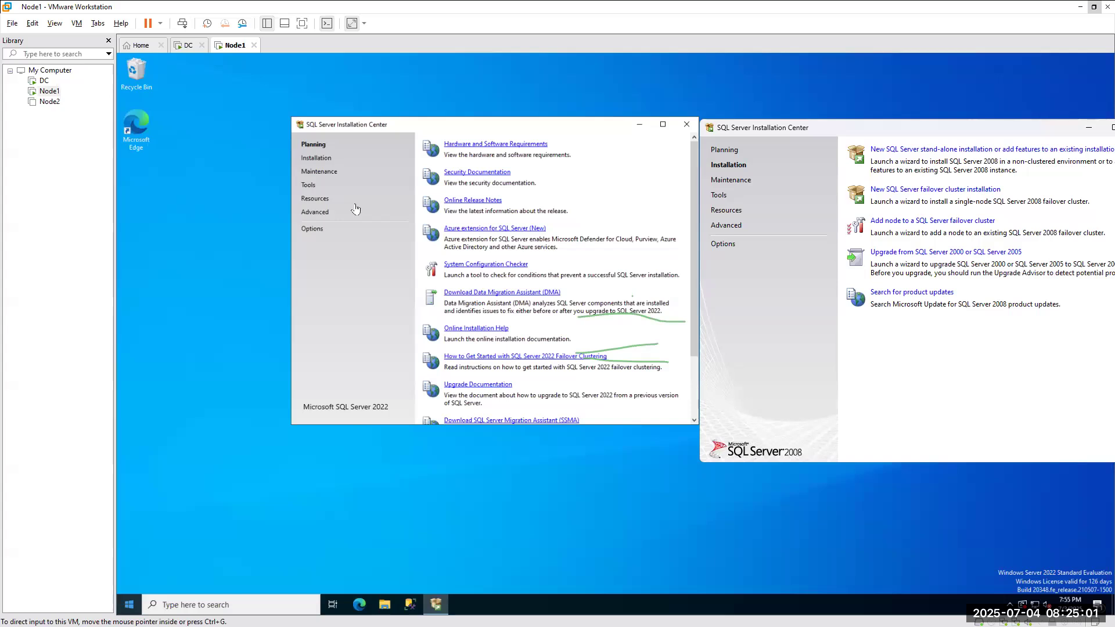
click(775, 149)
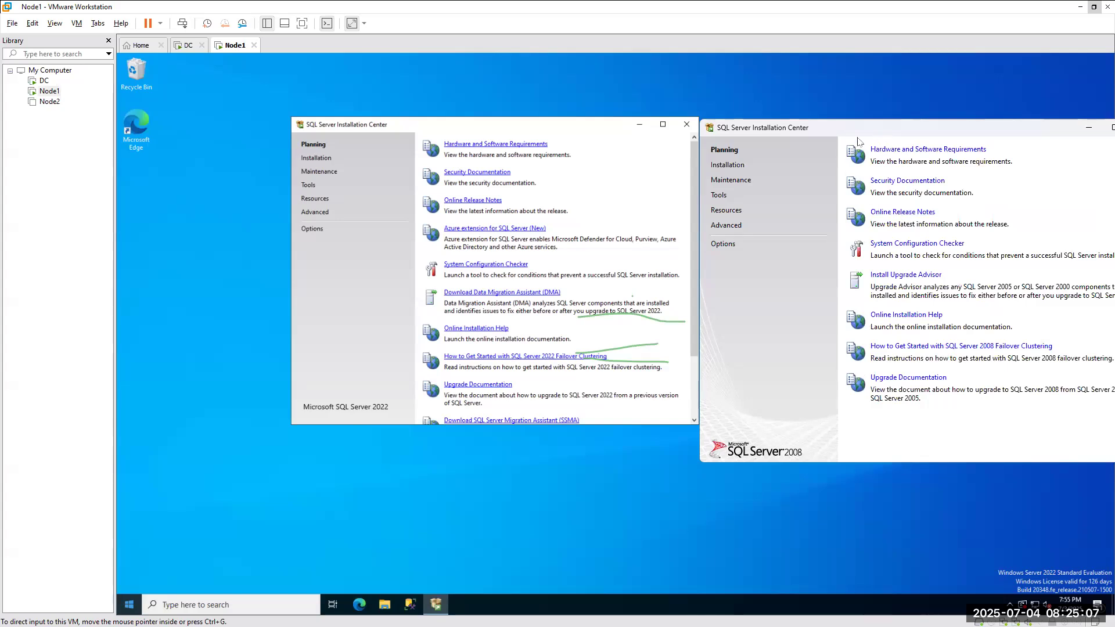
drag(876, 131, 642, 198)
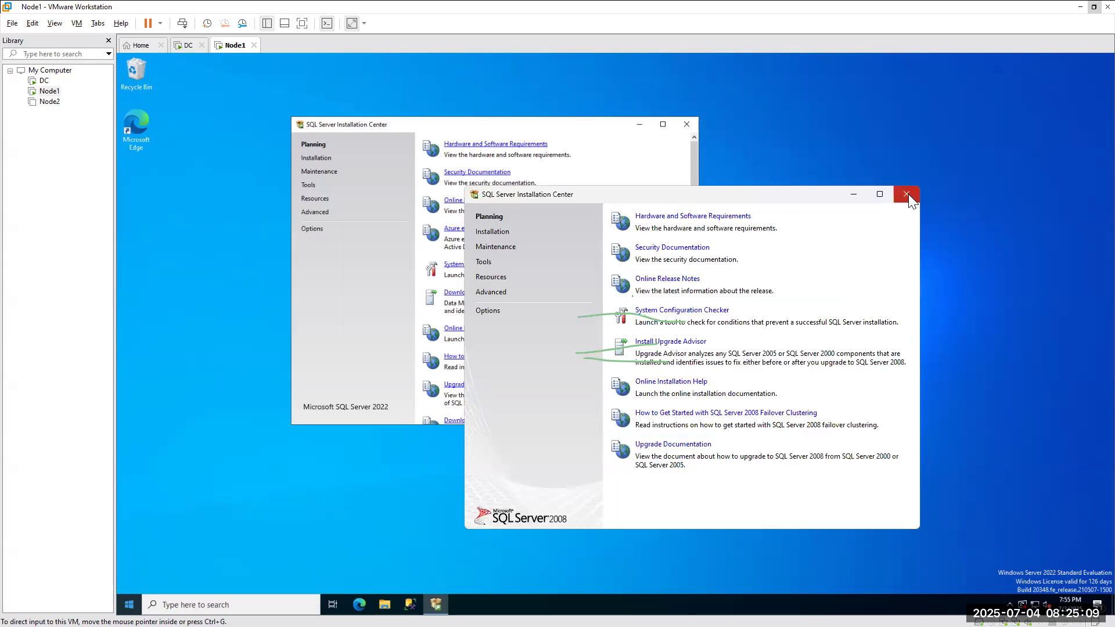
click(854, 194)
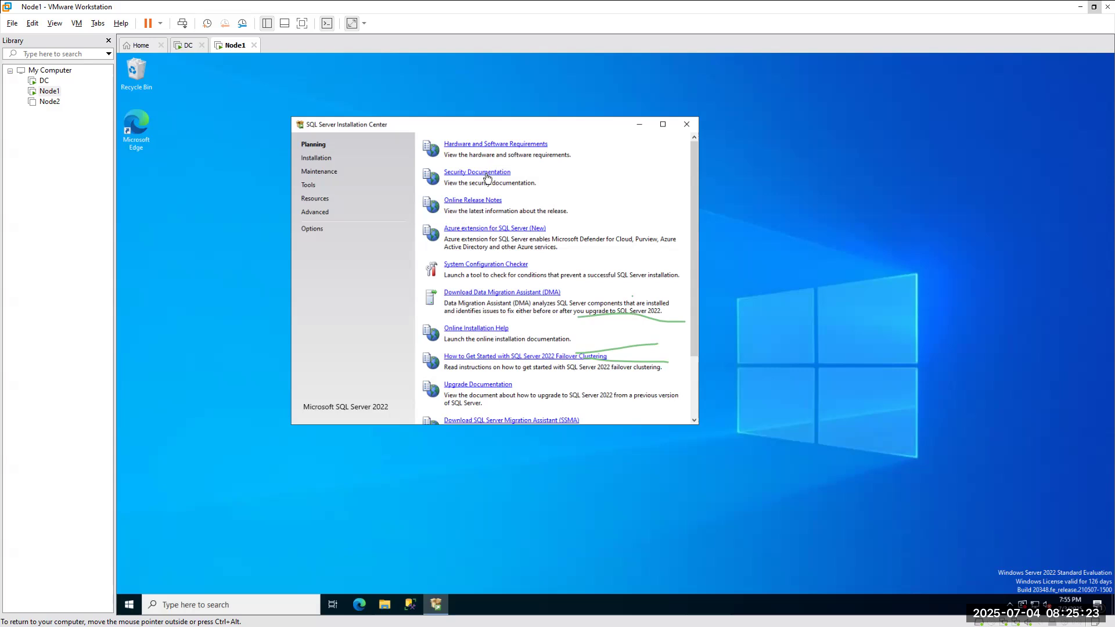
Read through the Hardware and Software Requirements article's memory and OS support tables, then minimize Edge.
click(496, 145)
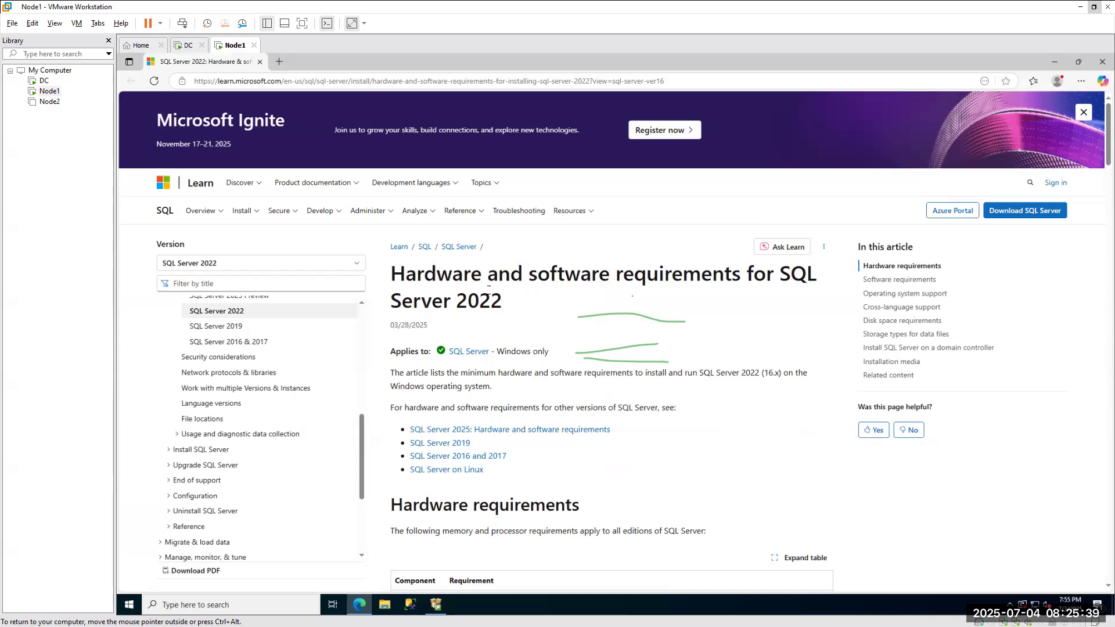
click(1054, 64)
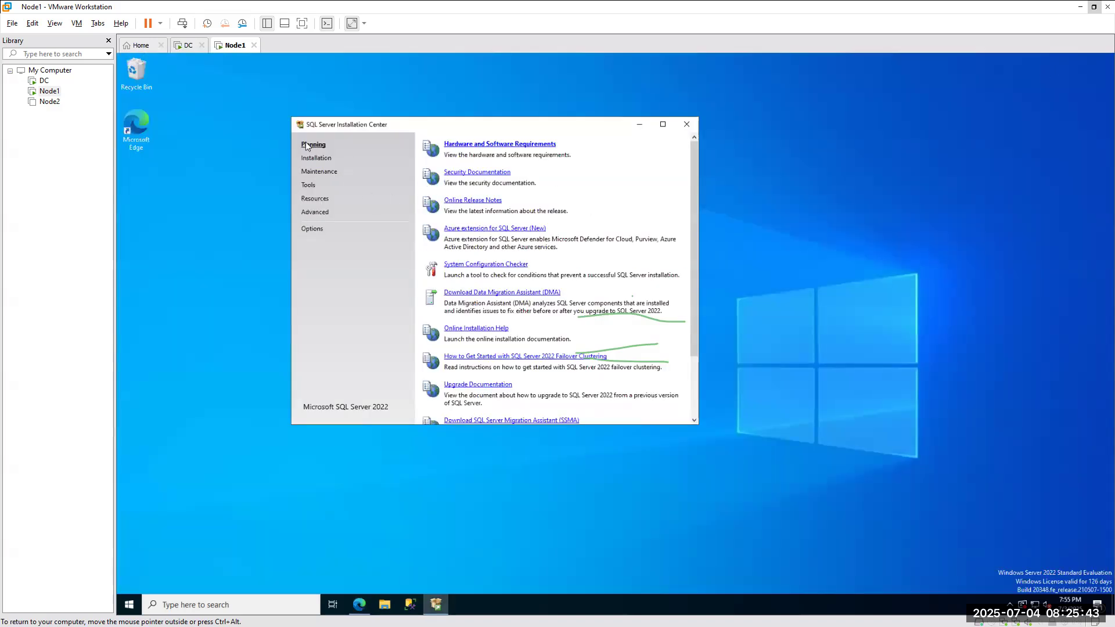
click(505, 146)
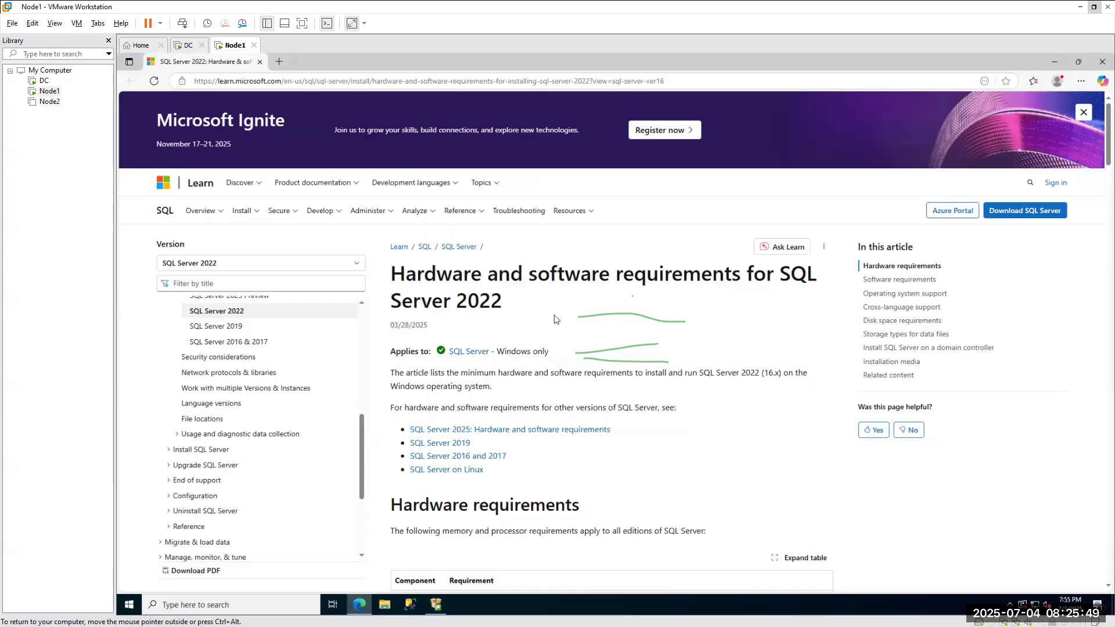
scroll(554, 315, down, 8)
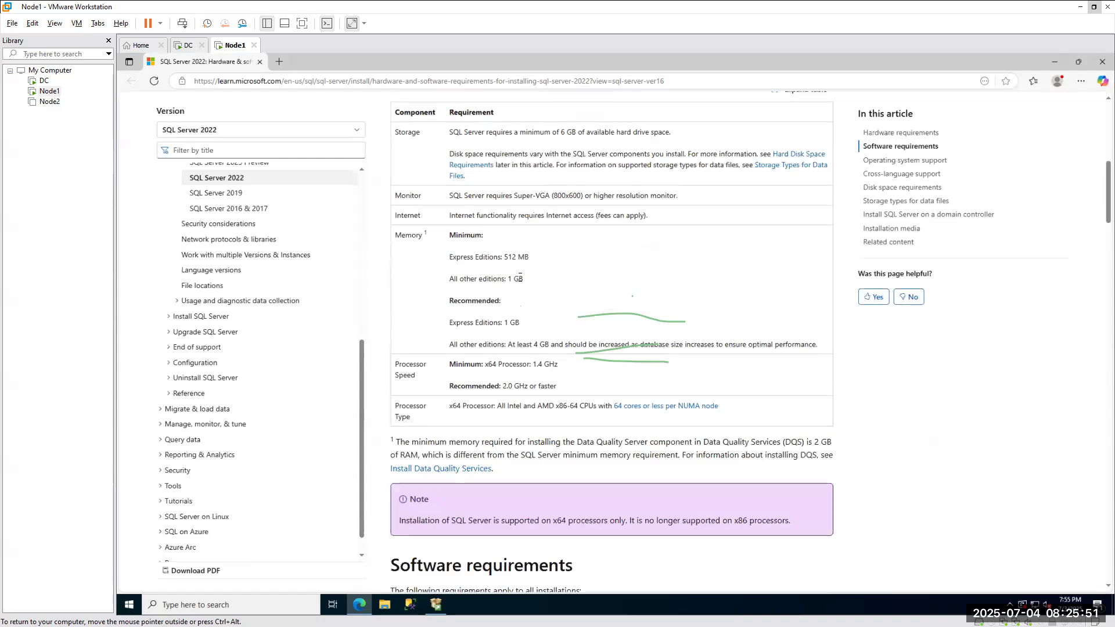
scroll(520, 278, down, 12)
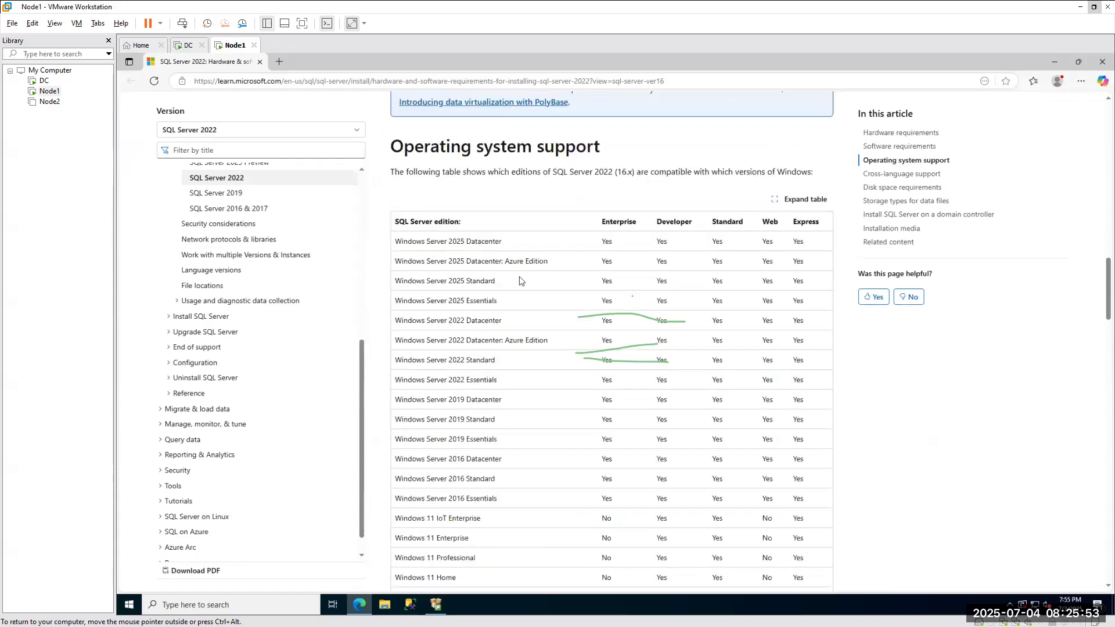
scroll(520, 281, down, 5)
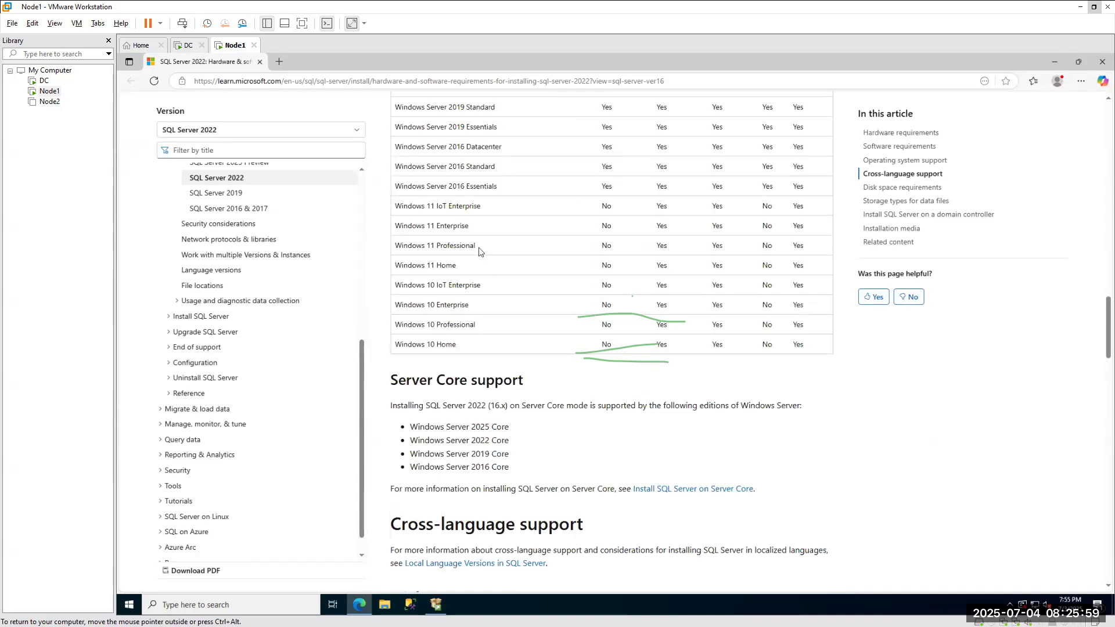
click(1056, 62)
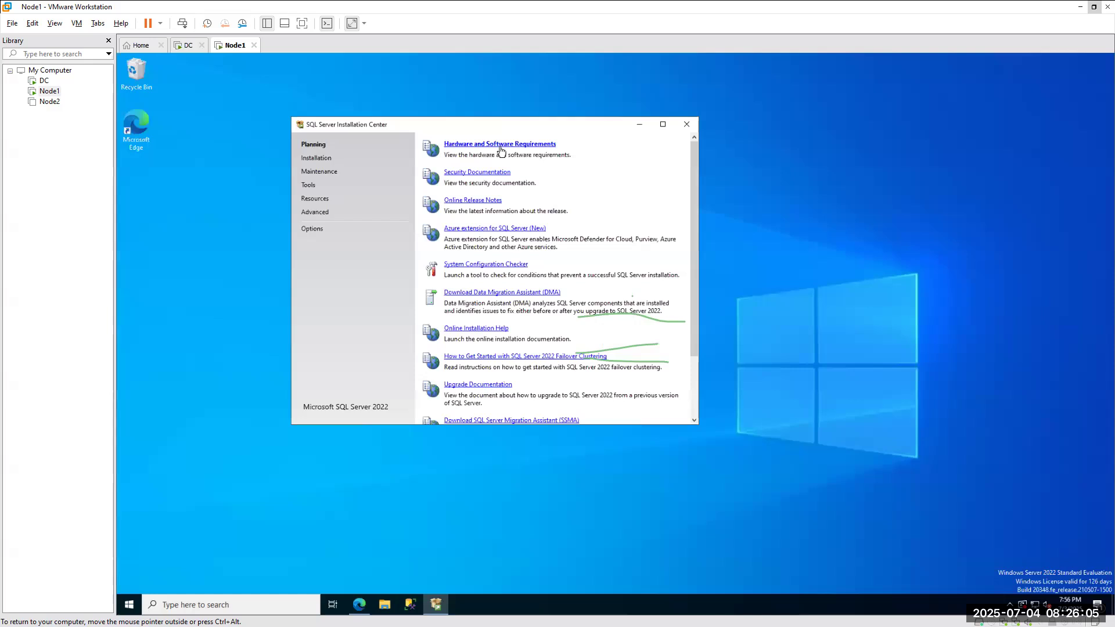
Run System Configuration Checker, show details confirming all 8 Global Rules passed, then close it with OK.
click(475, 267)
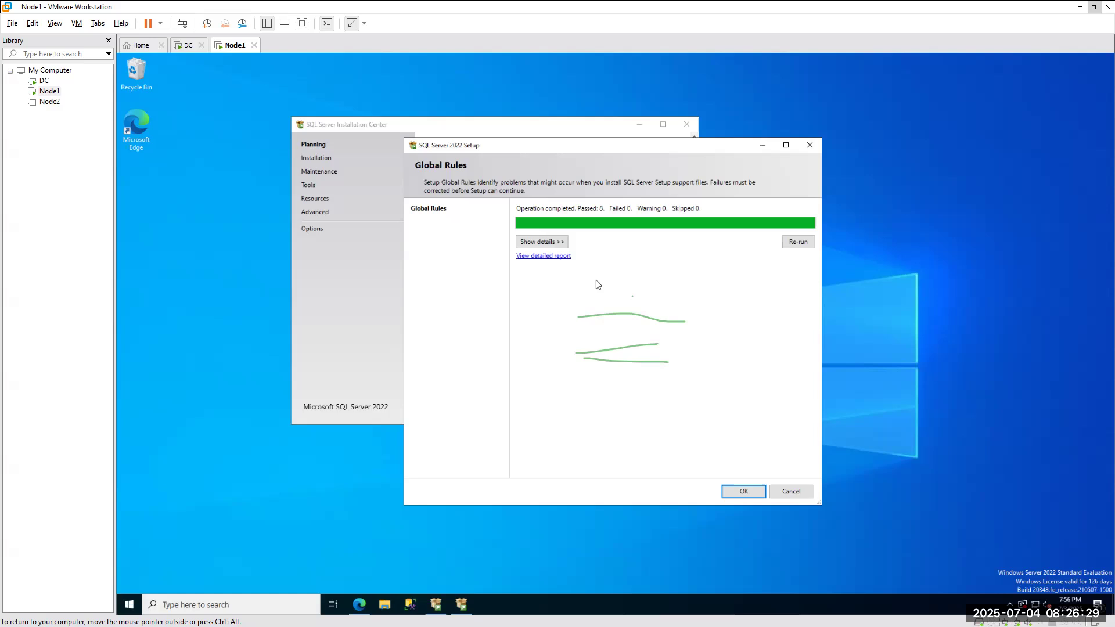
drag(456, 145, 753, 125)
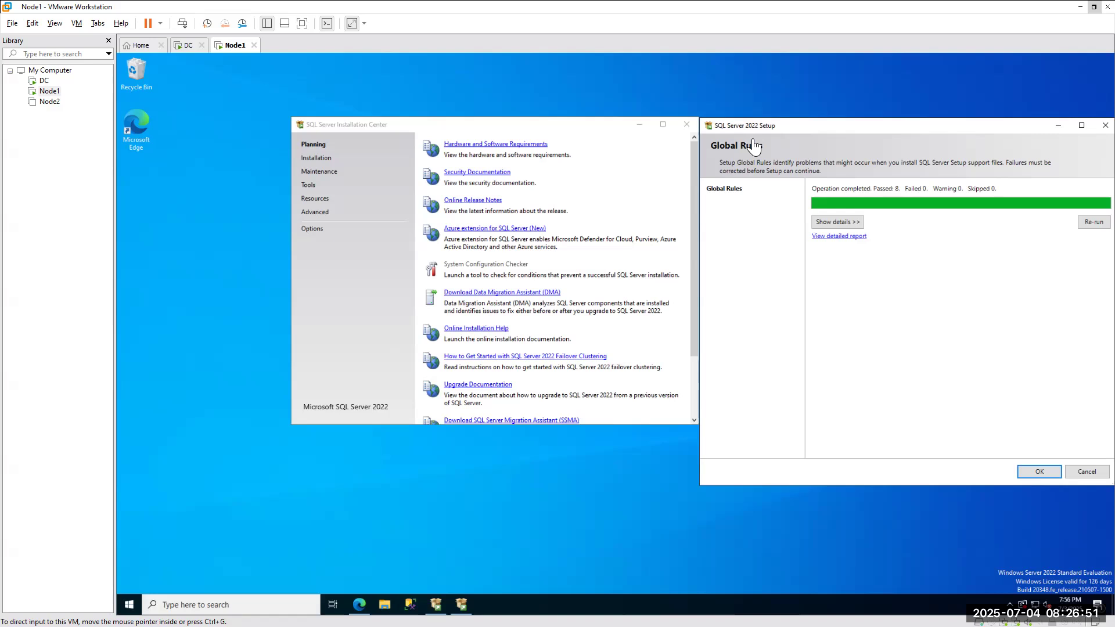
click(849, 226)
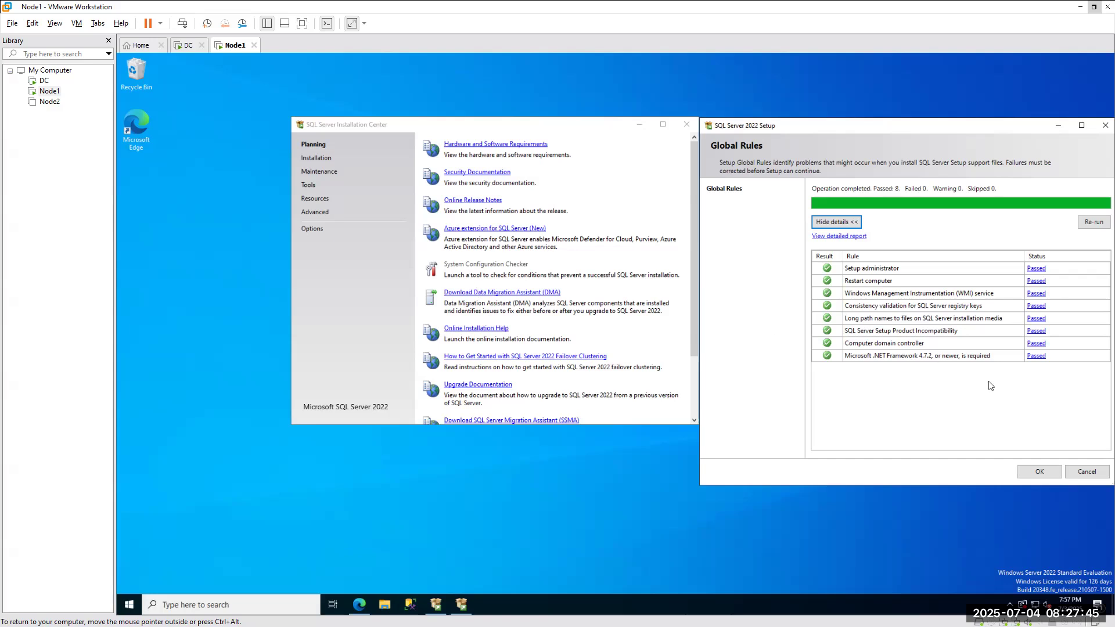
click(1049, 472)
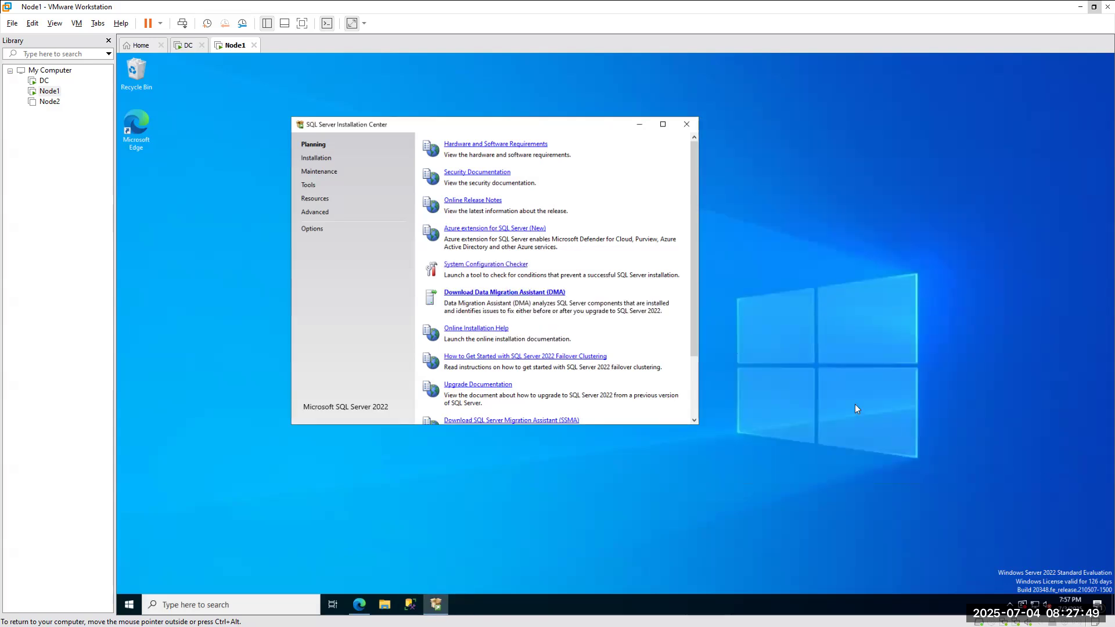
scroll(511, 292, down, 3)
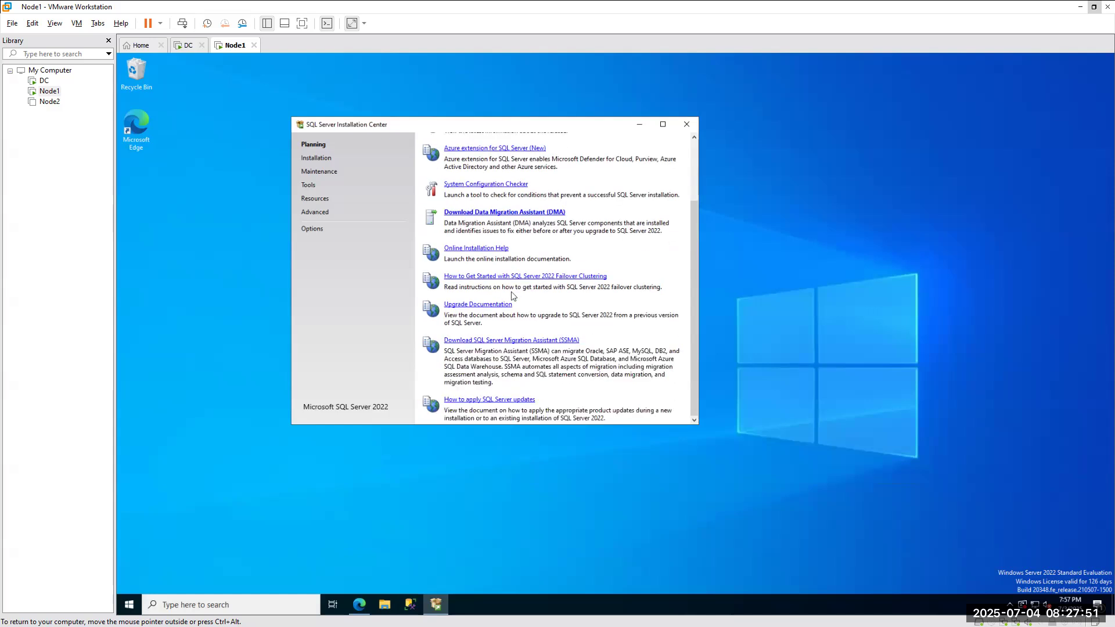
scroll(516, 378, up, 3)
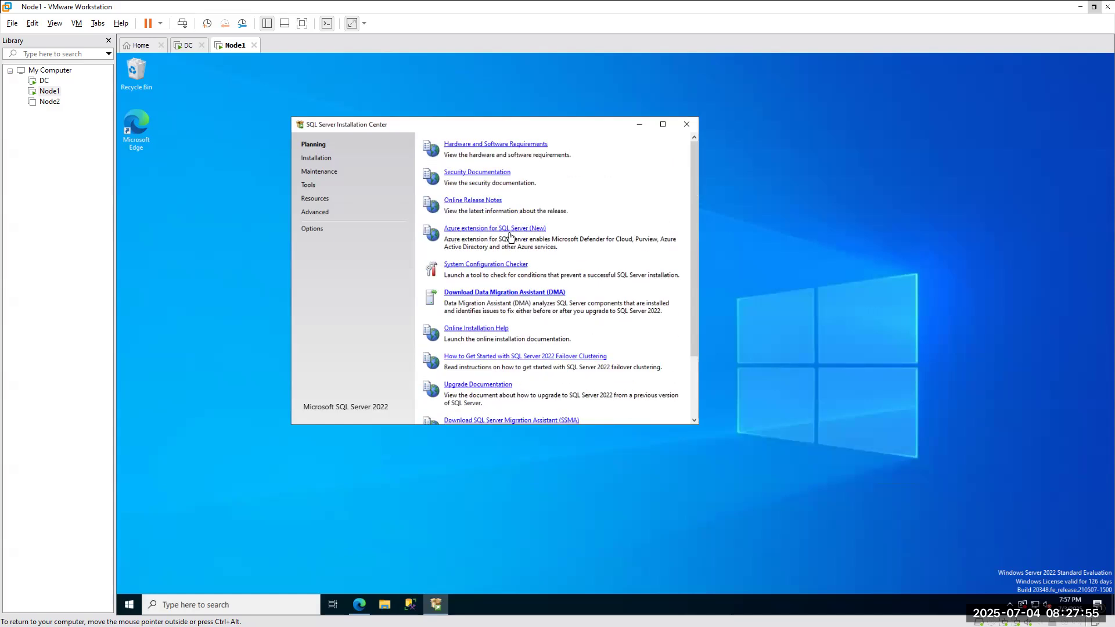
scroll(509, 238, down, 3)
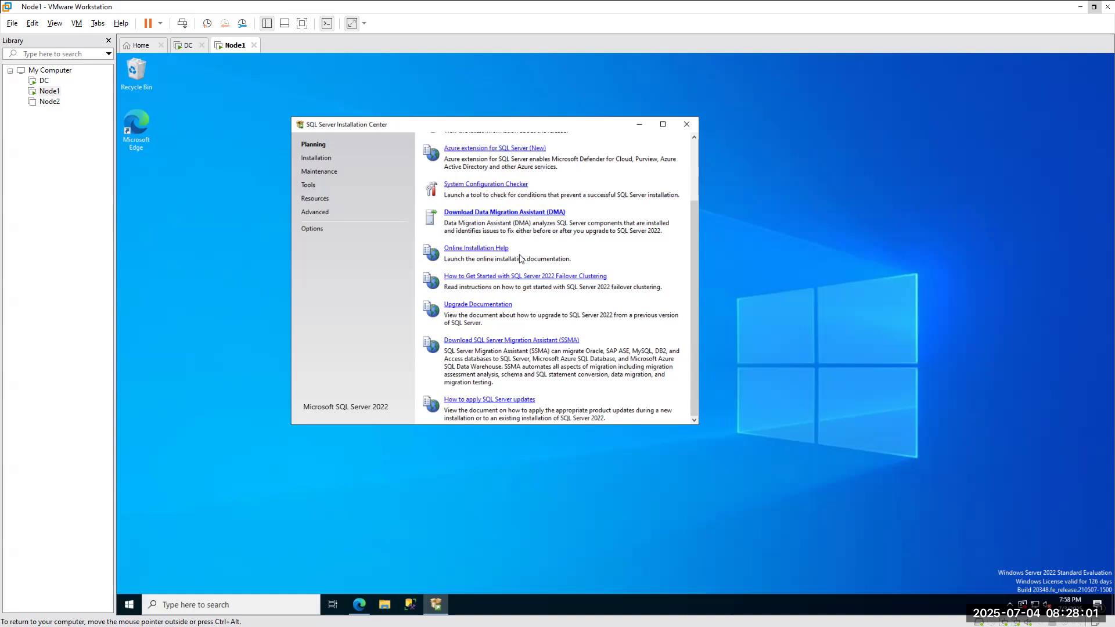
scroll(520, 258, up, 3)
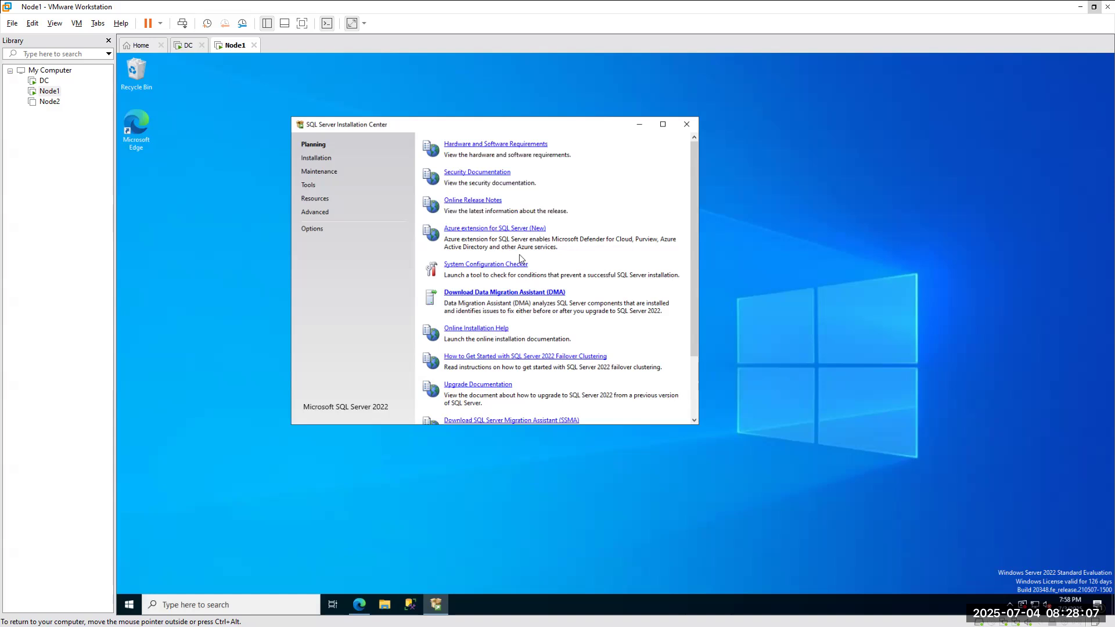
Browse the Installation, Options, Advanced and Resources pages, ending on the Tools page.
click(309, 161)
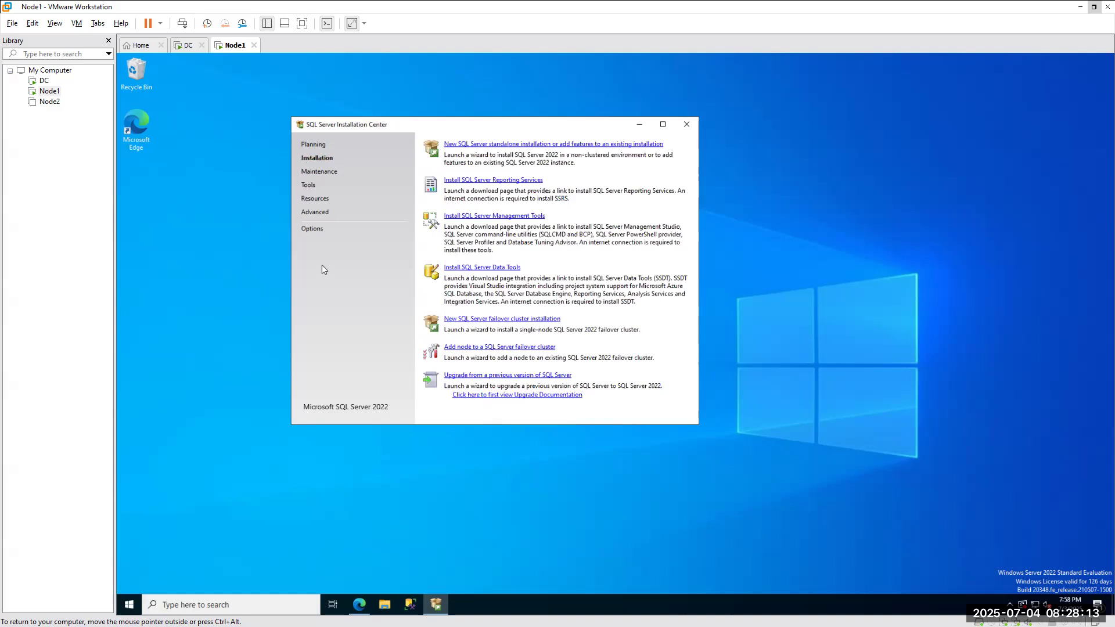
click(308, 232)
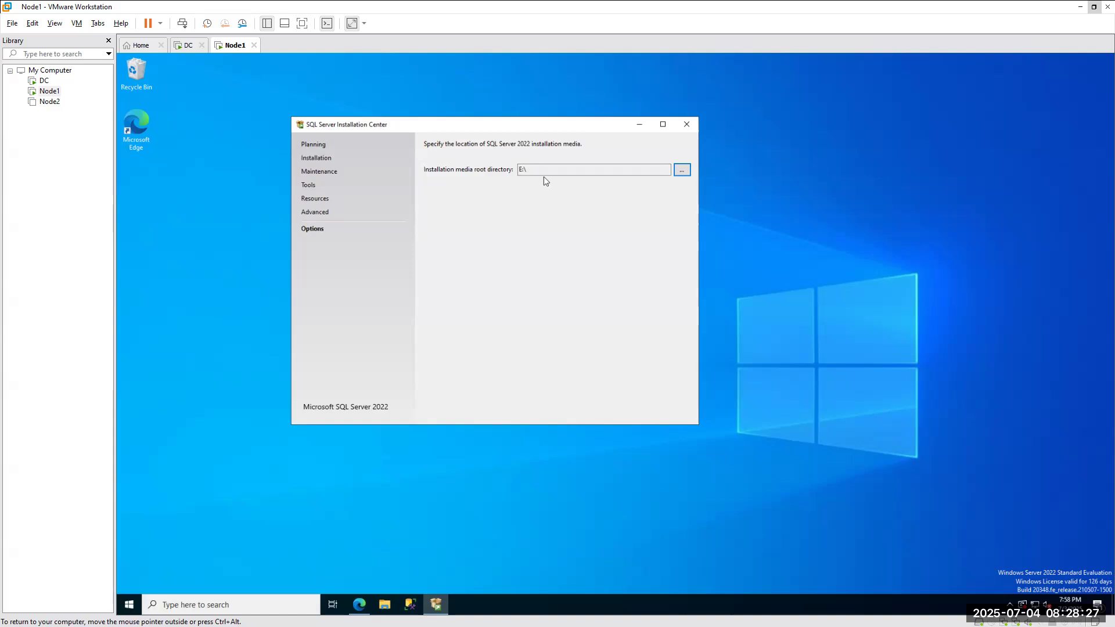
click(317, 213)
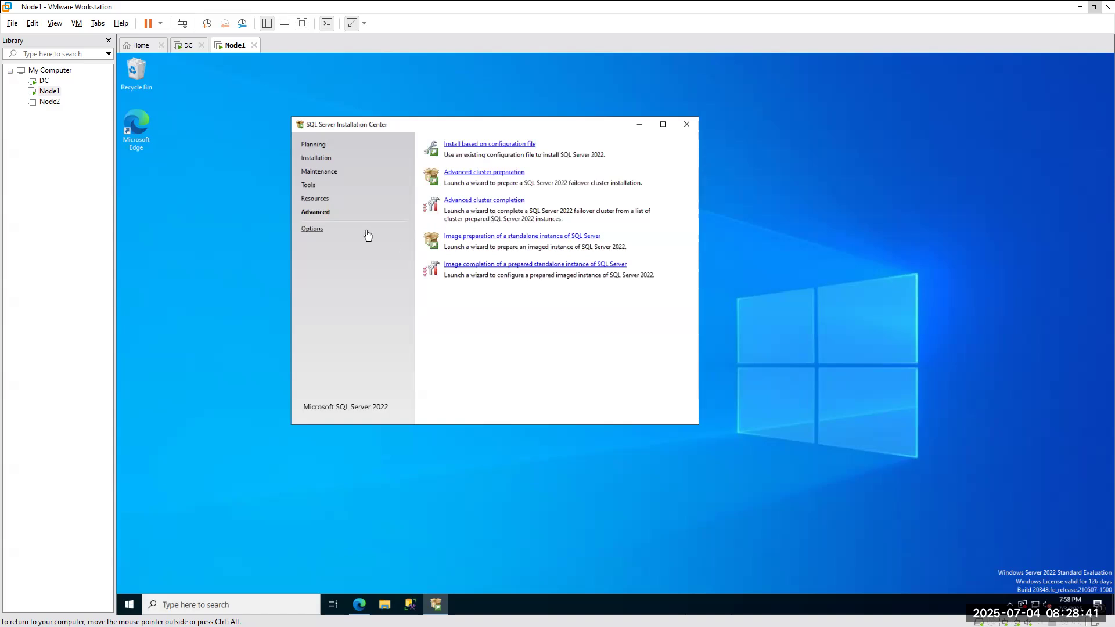
click(314, 203)
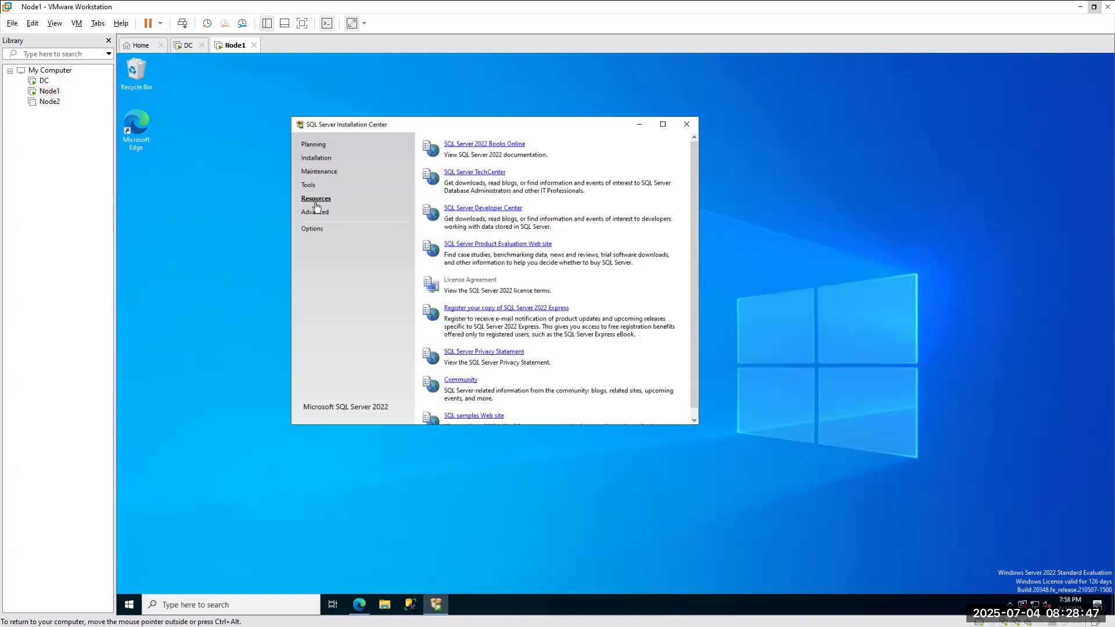
click(311, 189)
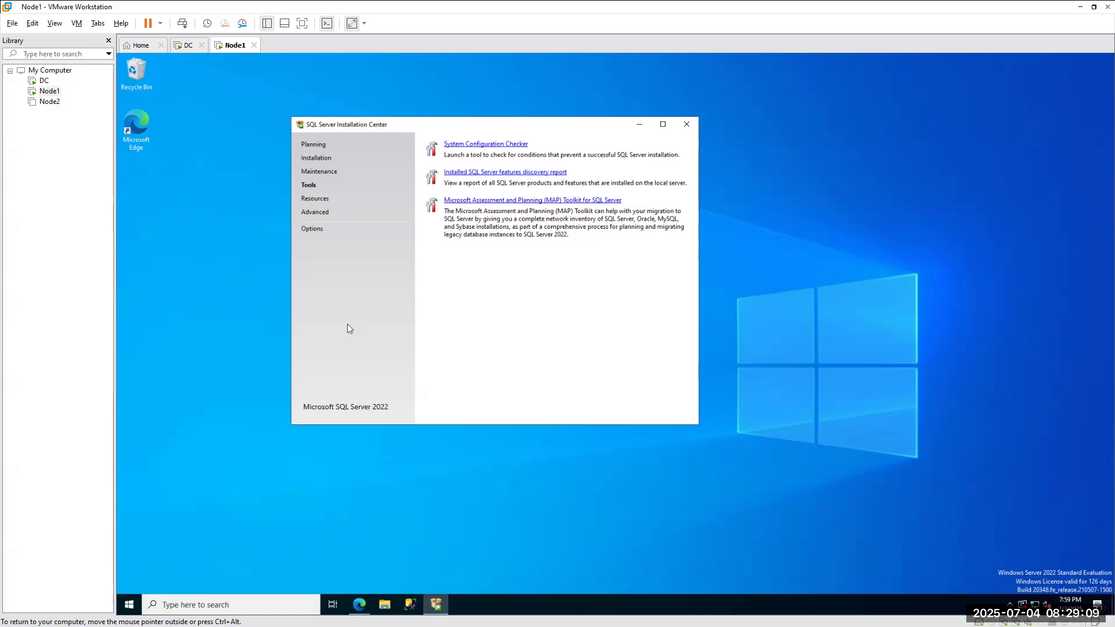
Run the installed SQL Server features discovery report and open it in Microsoft Edge.
click(181, 605)
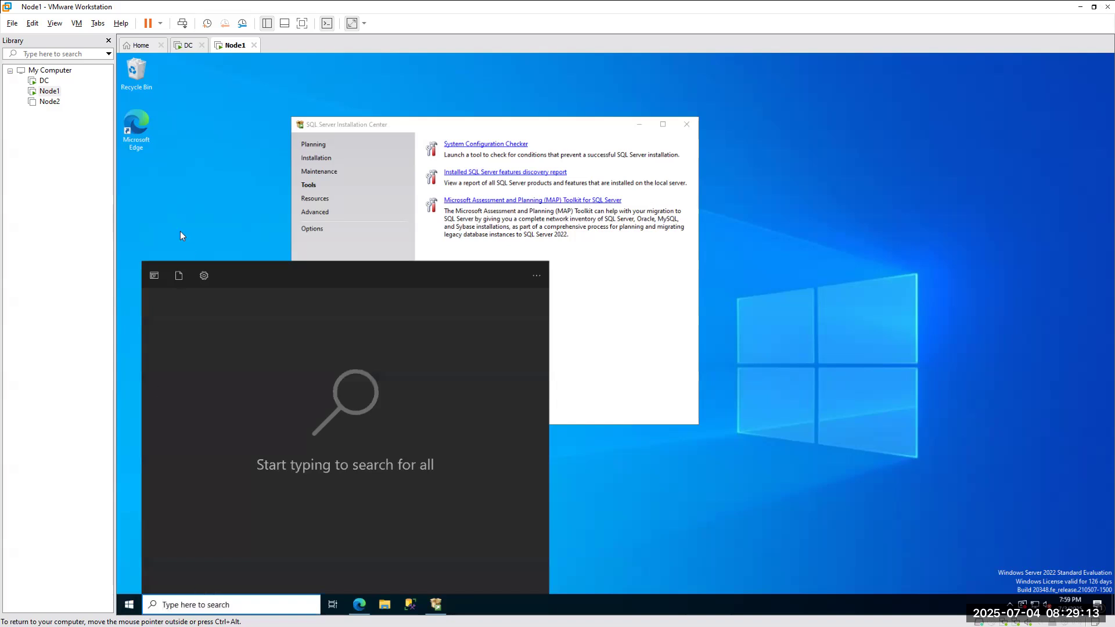
click(180, 232)
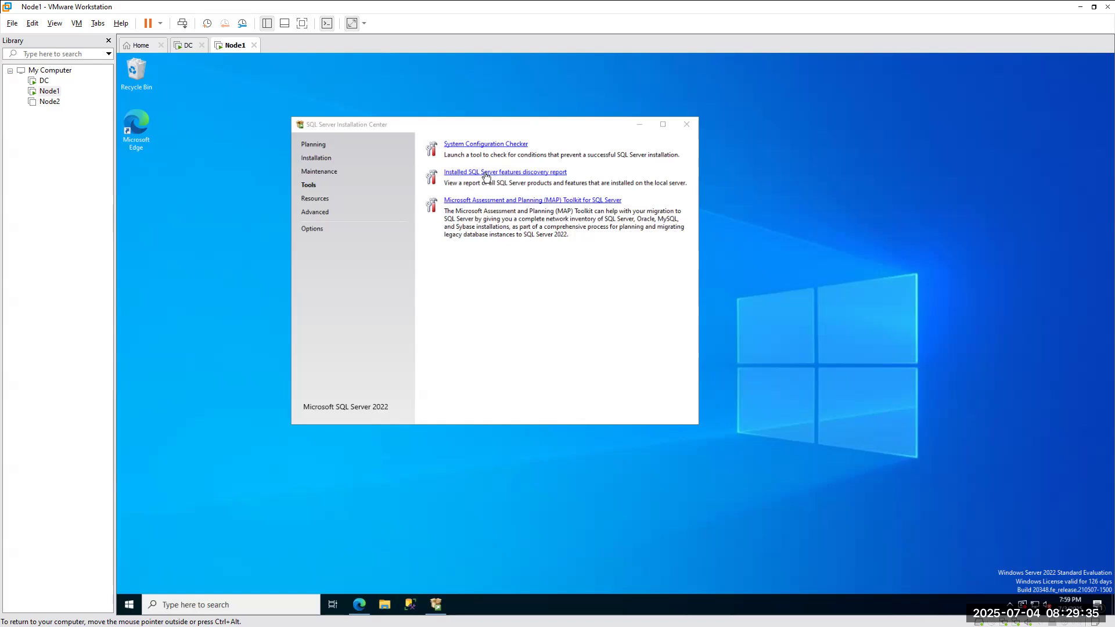
click(539, 173)
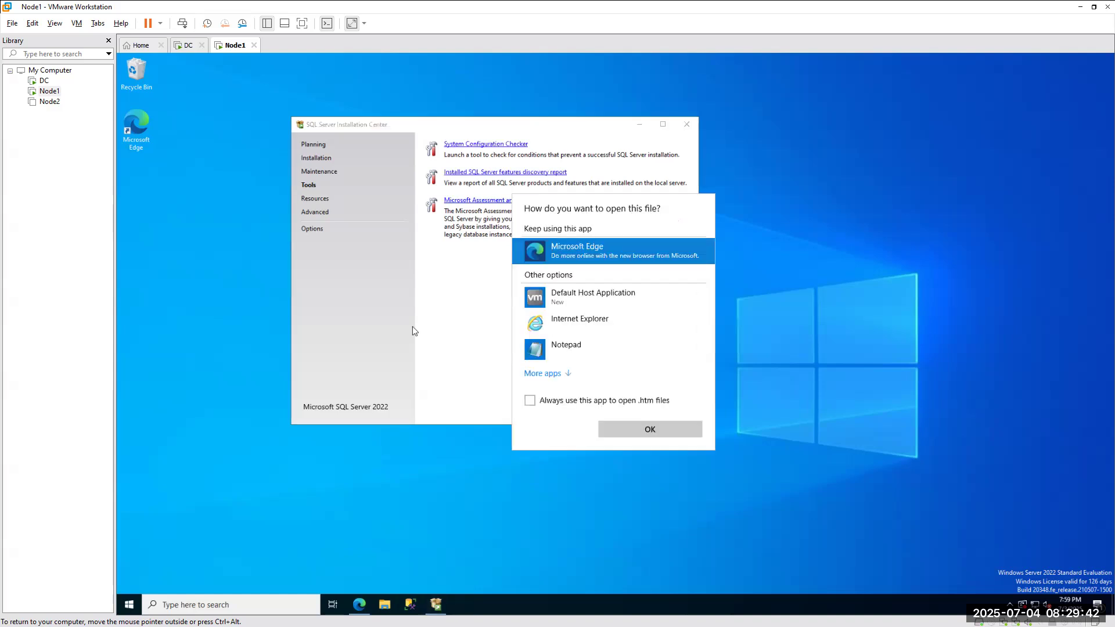
click(649, 430)
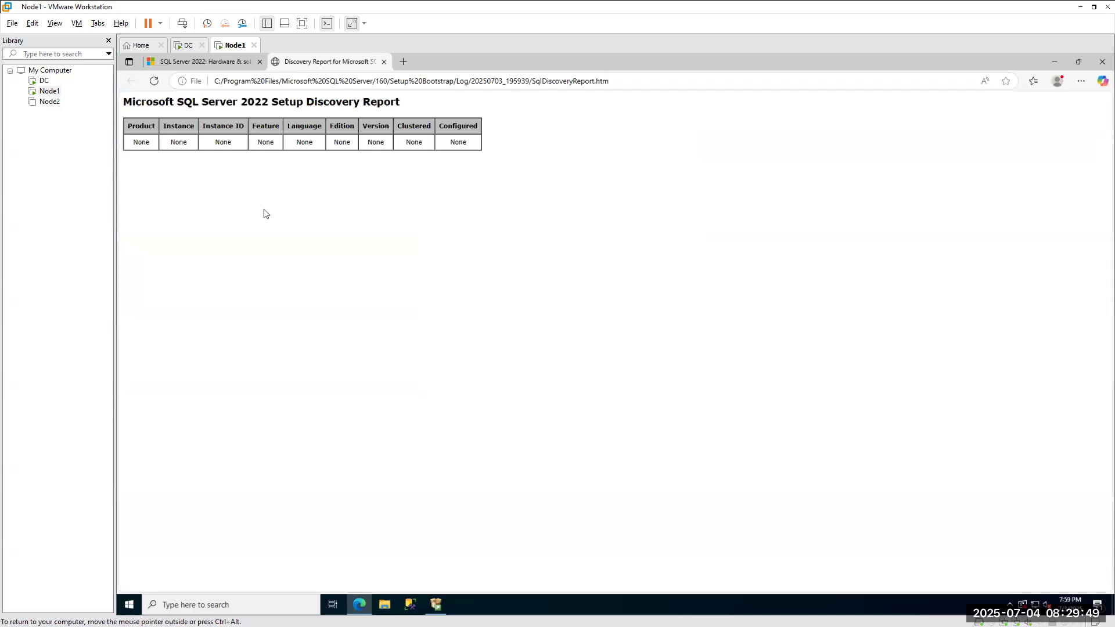
Try the 2008 Installation Center's discovery report twice and dismiss the setup-already-running error.
key(ctrl+alt)
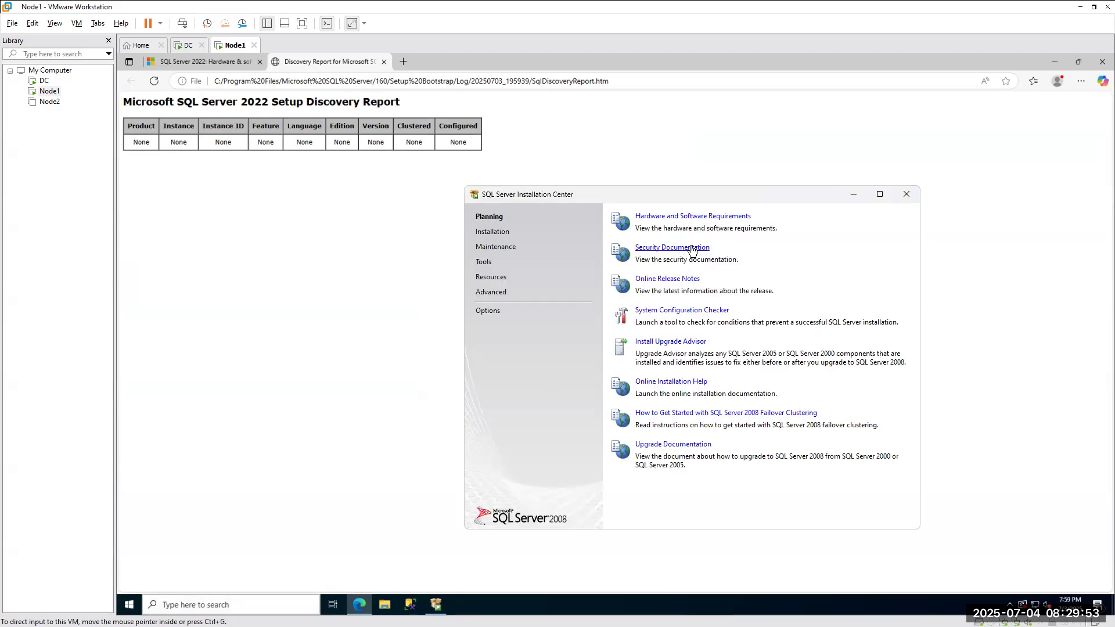
click(484, 266)
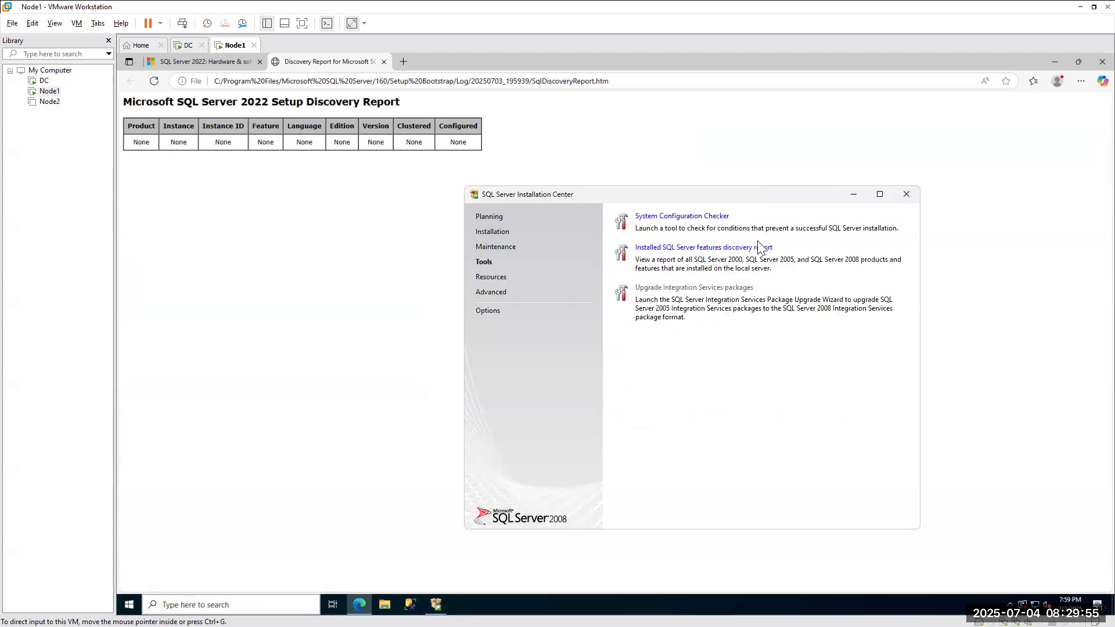
click(708, 250)
click(702, 248)
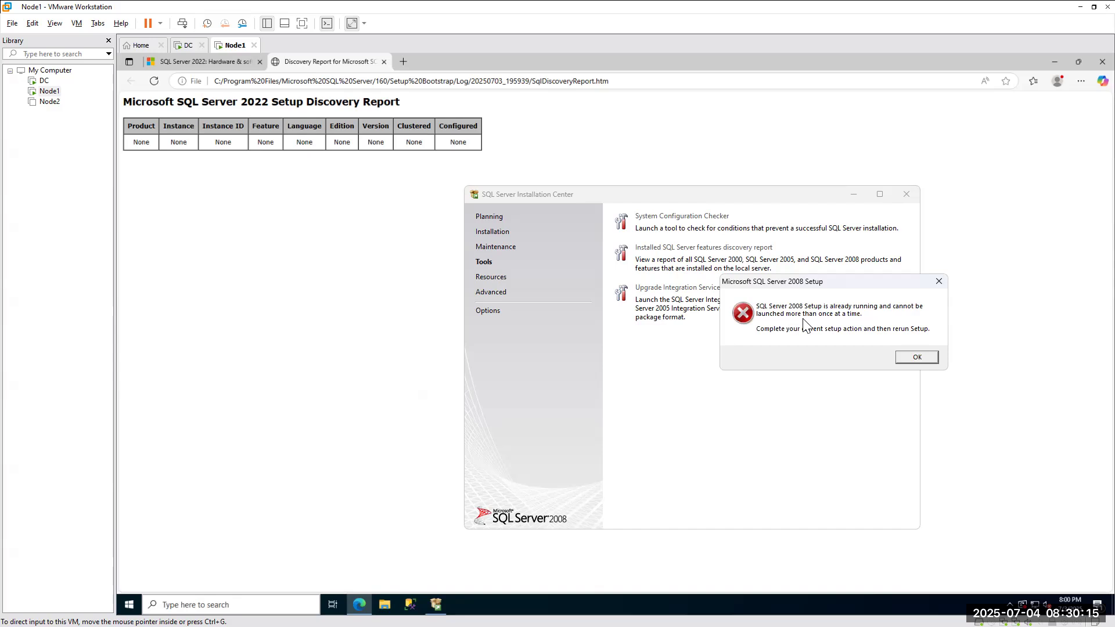
click(923, 357)
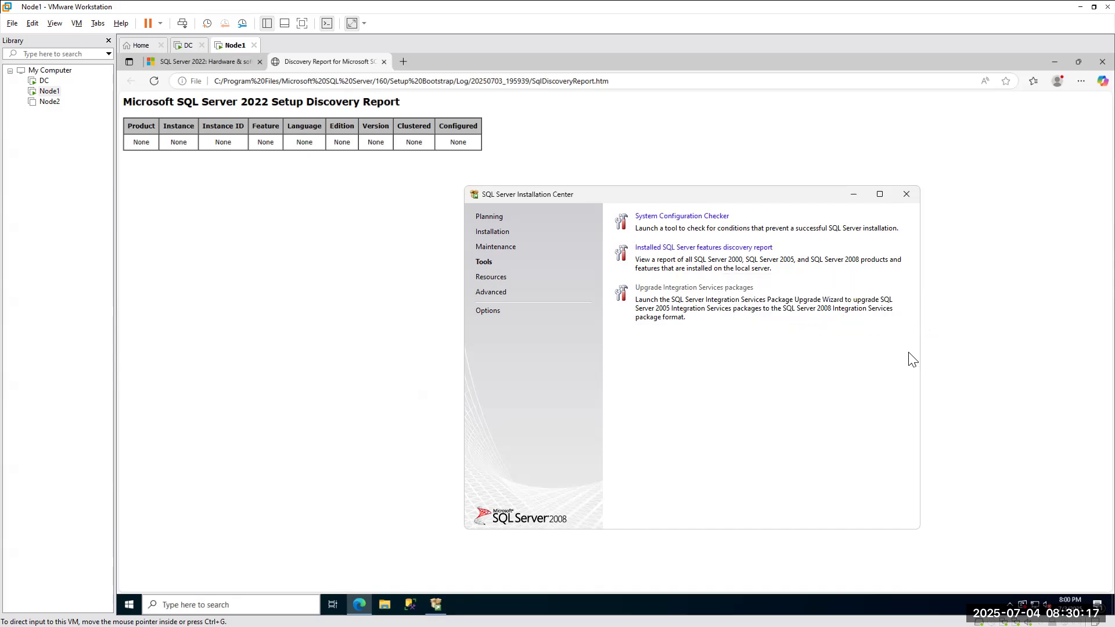
Close the SQL Server 2008 Installation Center, exit the interrupted setup, and switch to the host's File Explorer.
click(906, 195)
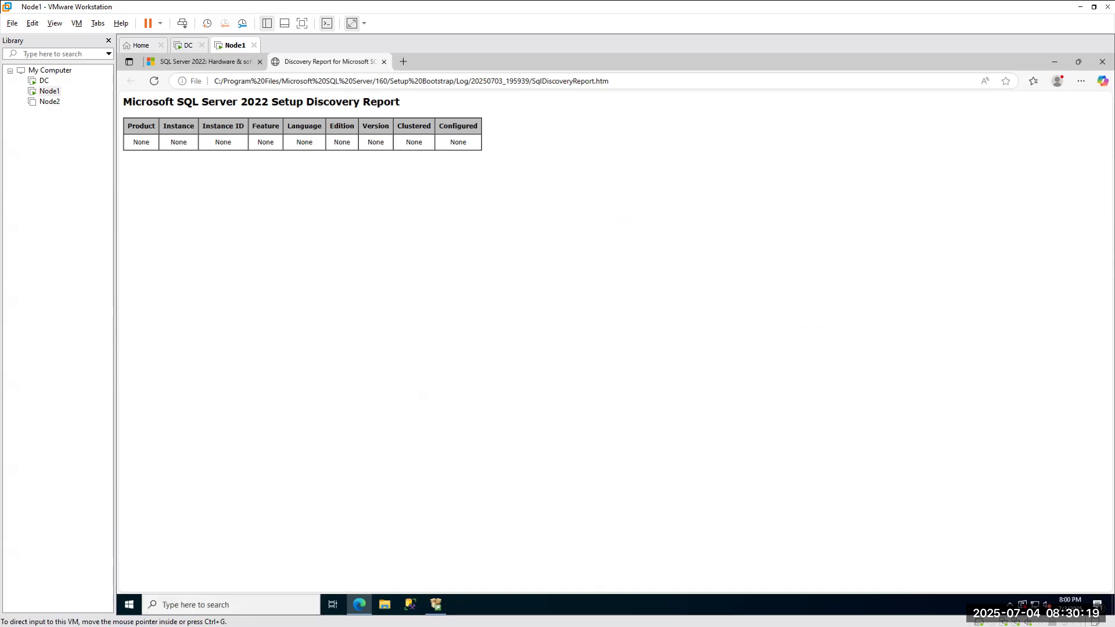
click(474, 137)
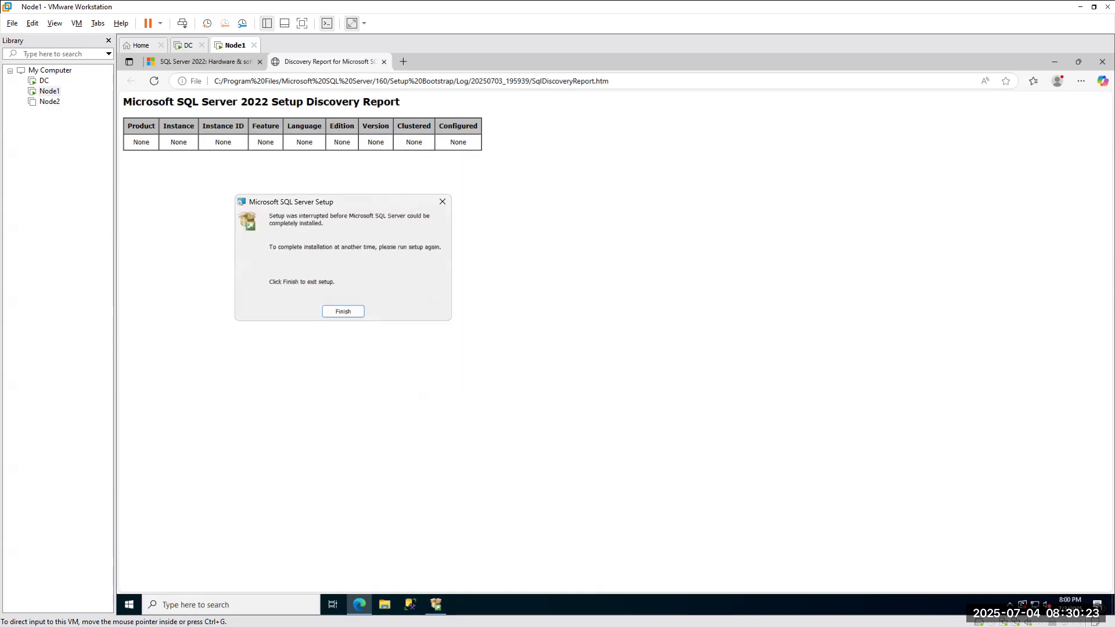
click(443, 202)
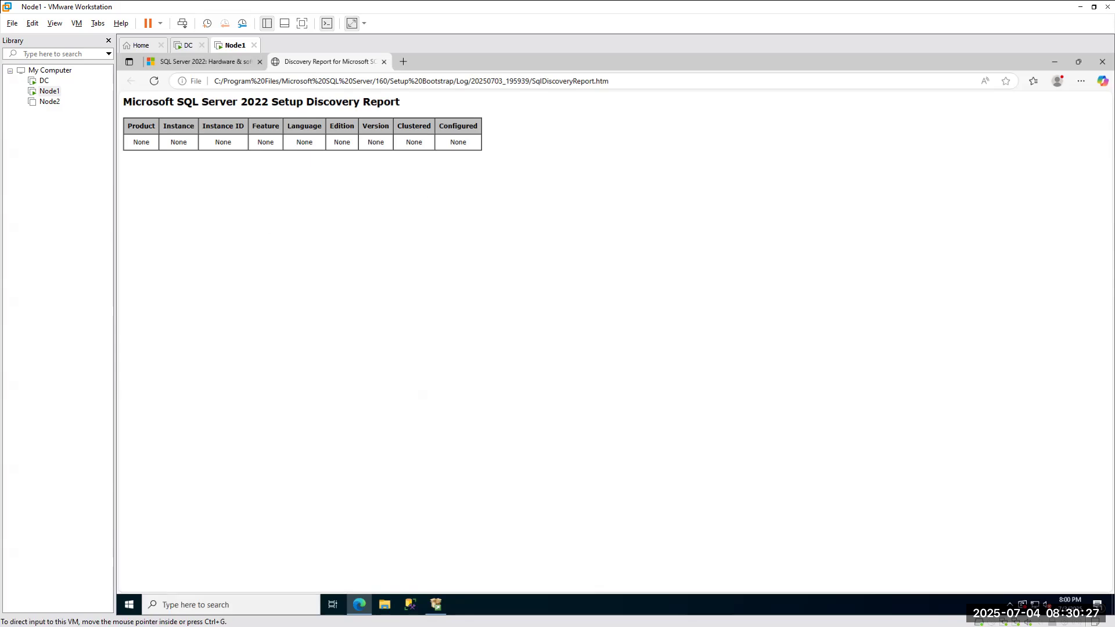
key(alt+Tab)
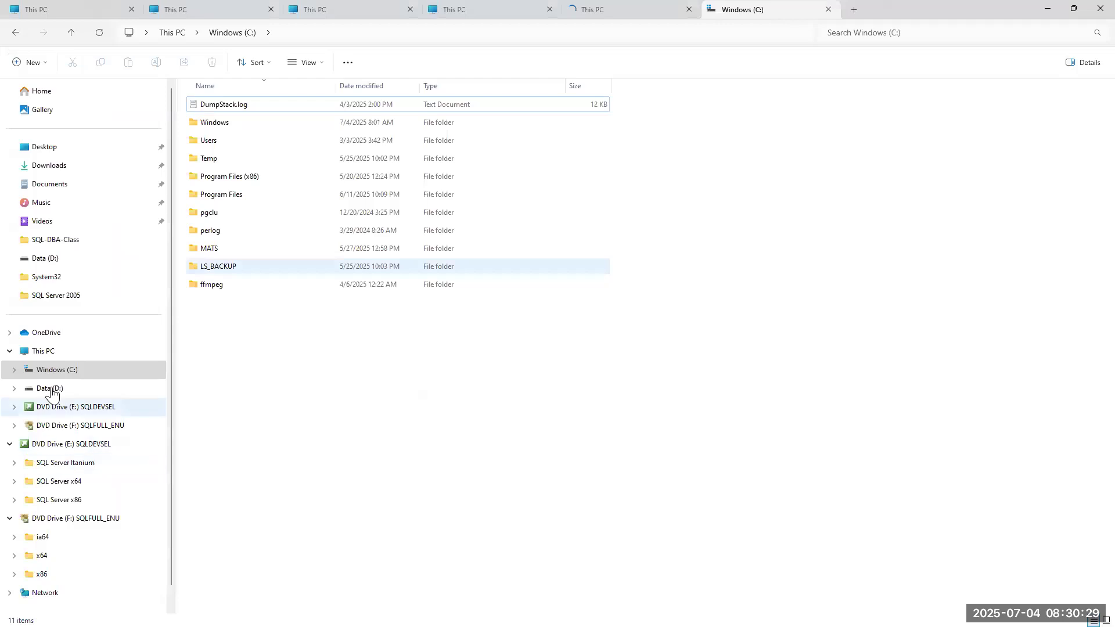
Launch setup from DVD Drive (F:) SQLFULL_ENU under This PC.
click(44, 351)
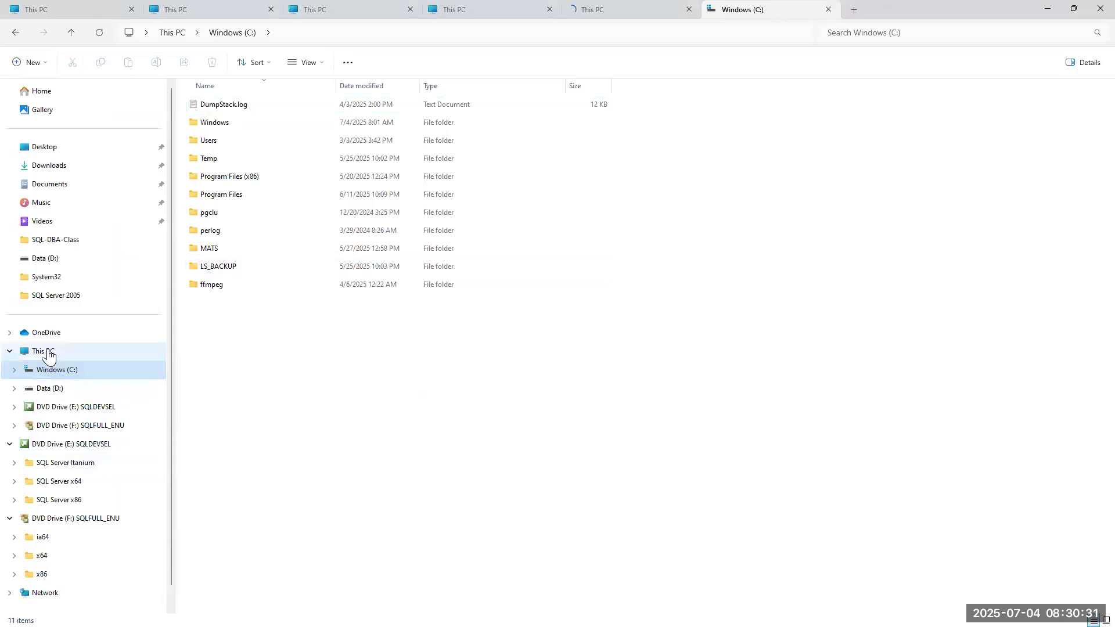
click(704, 96)
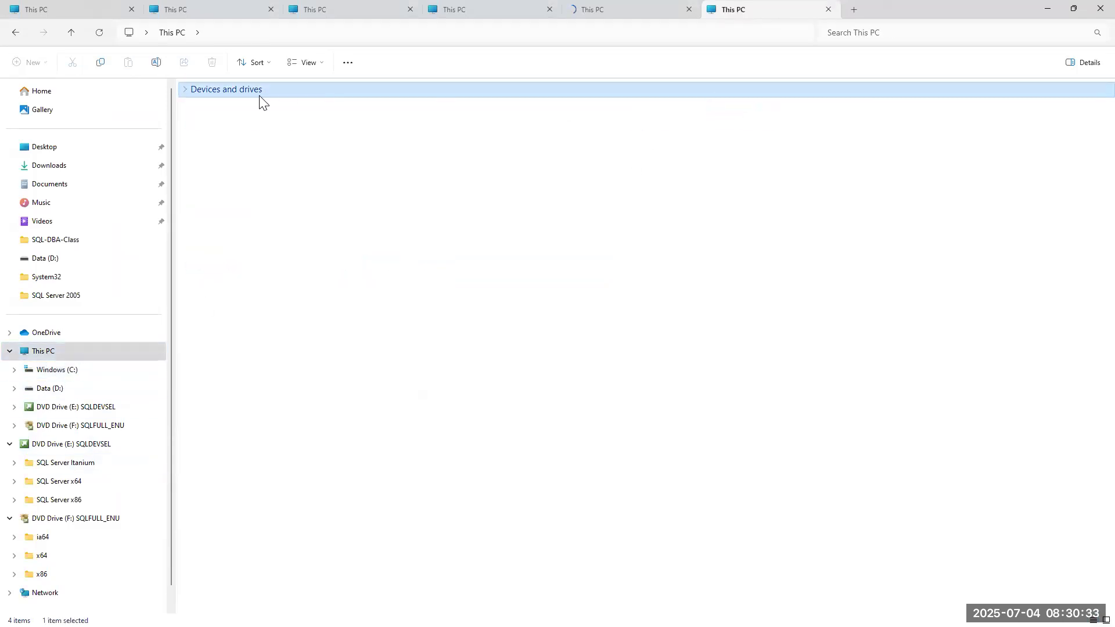
click(187, 89)
double_click(659, 116)
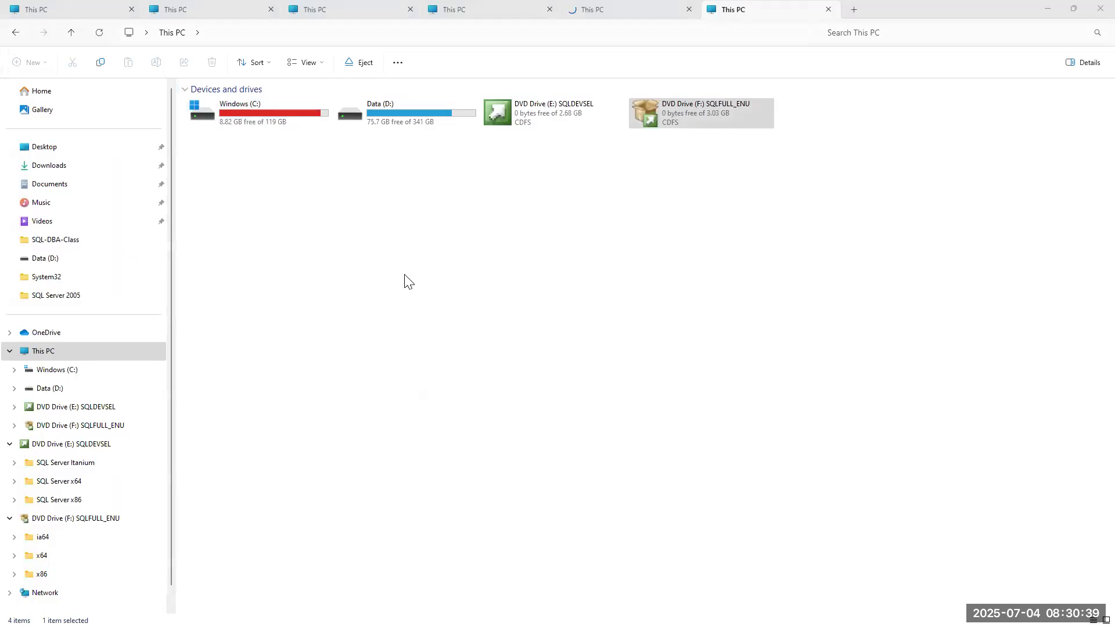
Run the installed-features discovery report from Tools, minimize the browser, and return to the Node1 VM.
click(486, 262)
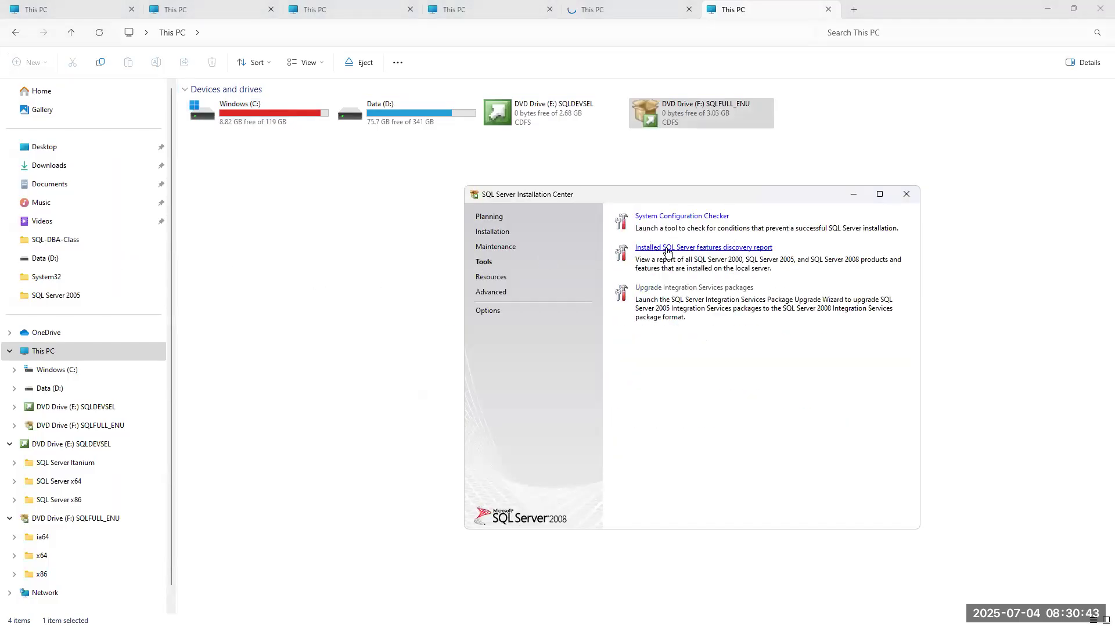
click(708, 246)
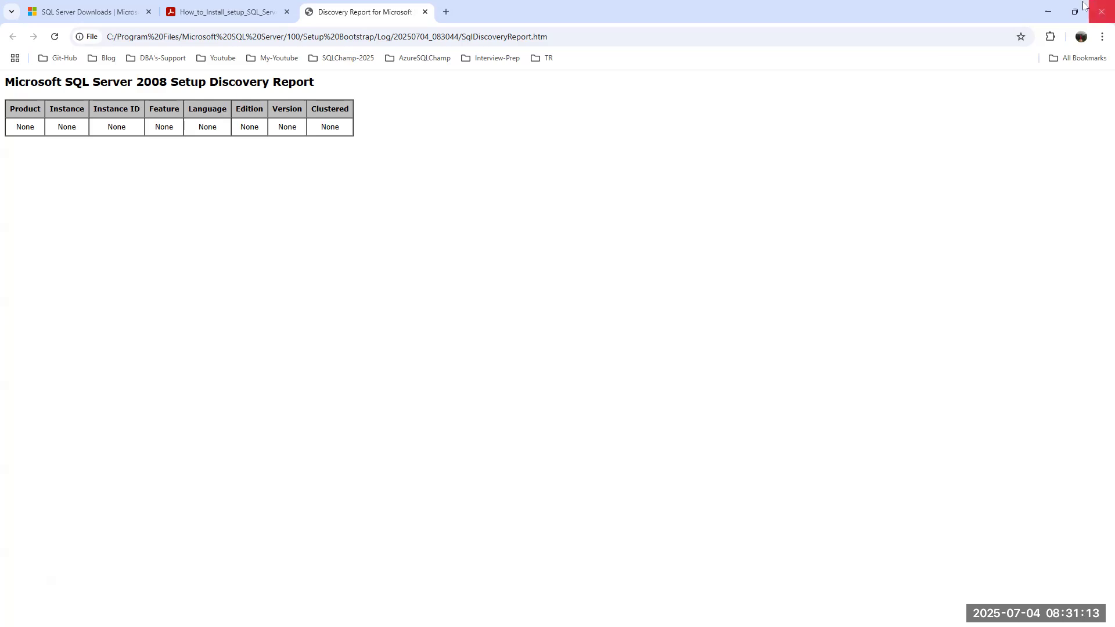
click(1047, 12)
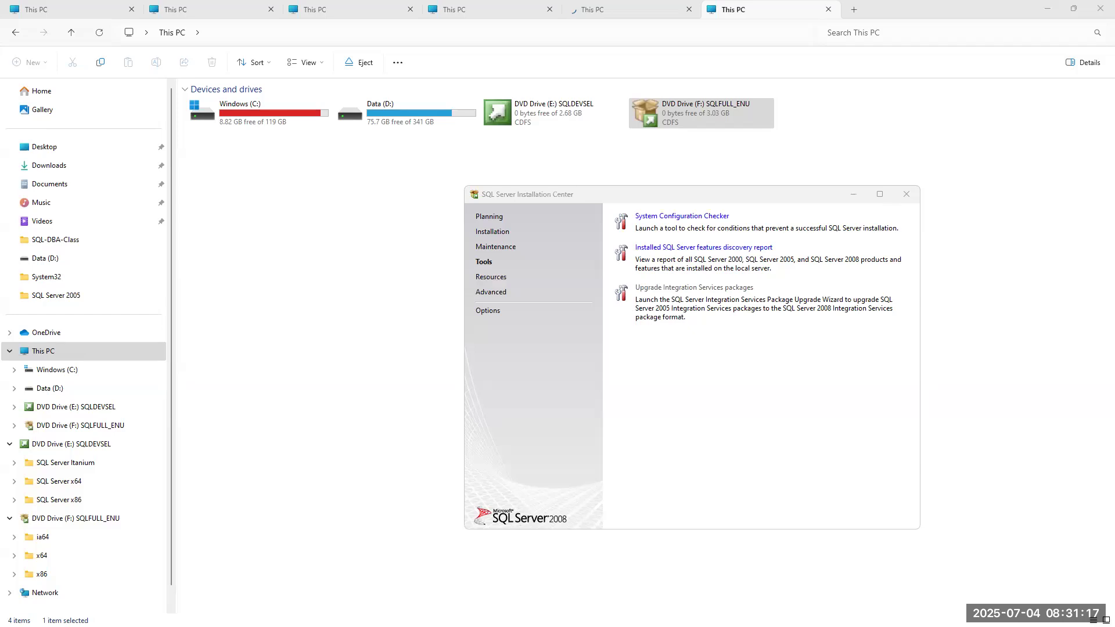
key(alt+Tab)
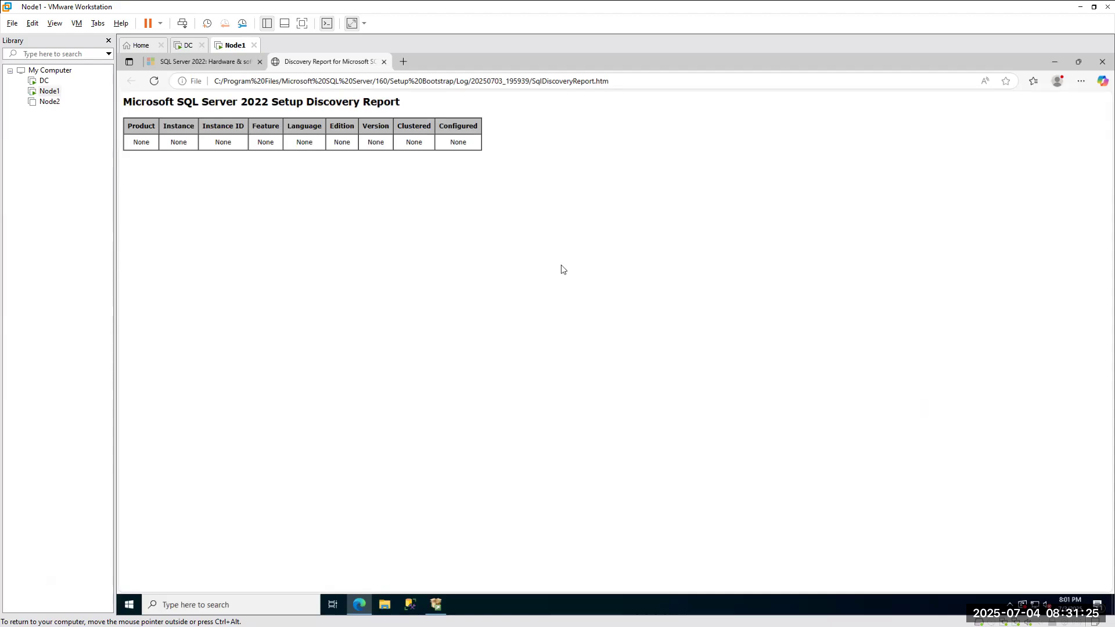
Close the 2022 discovery report and show the Installation Center's installation options.
click(1102, 61)
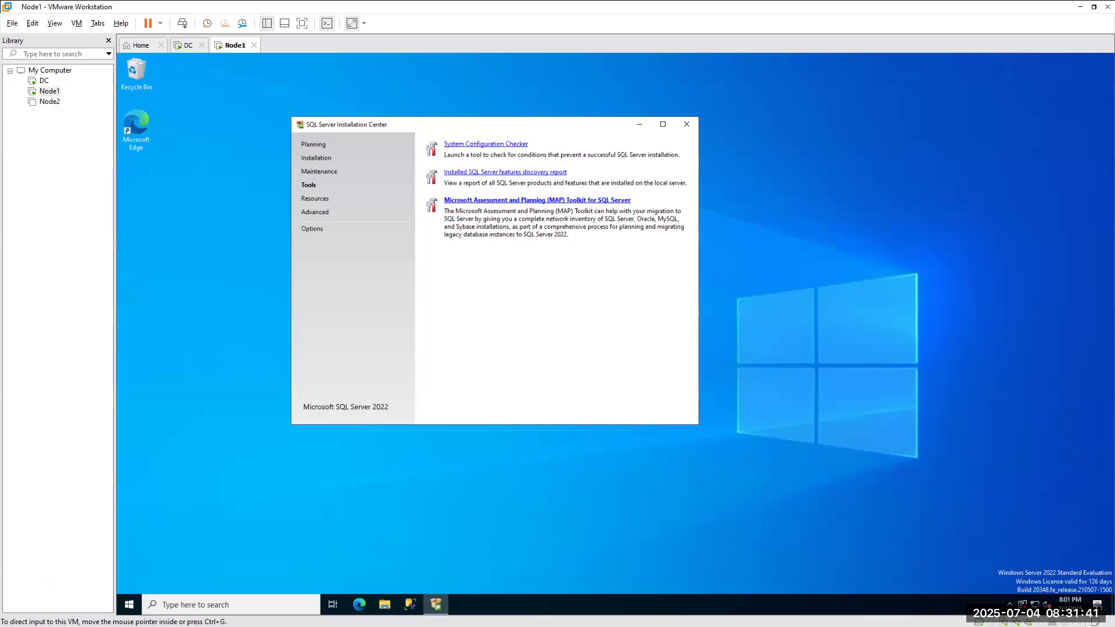
click(309, 160)
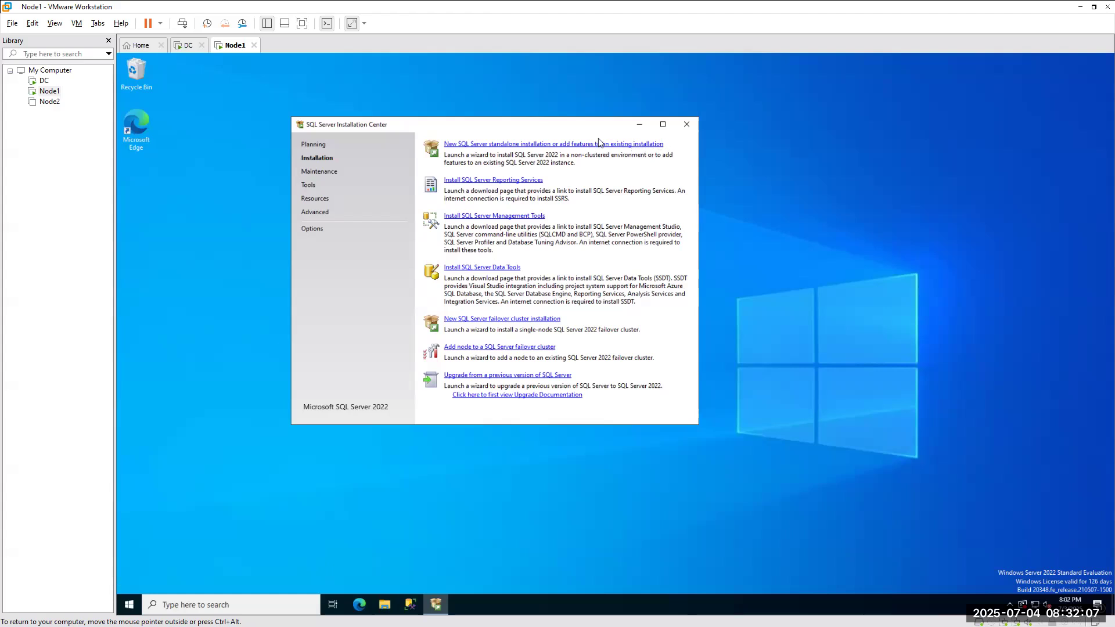
Start a new standalone SQL Server installation and browse File Explorer to C:\Utility\SQL-Setup.
click(483, 145)
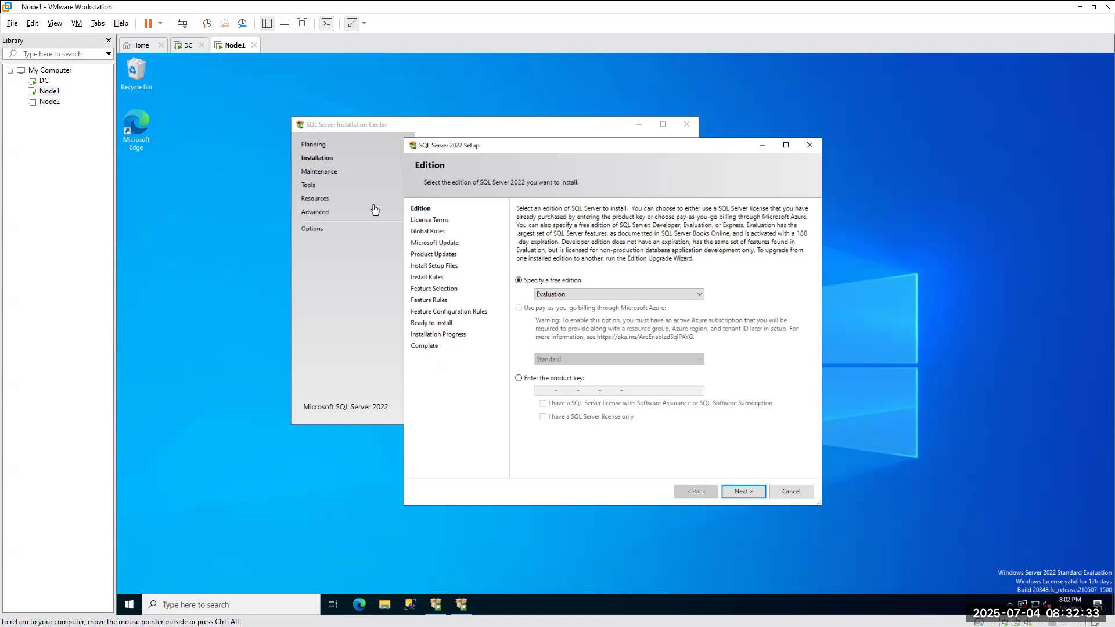
click(569, 292)
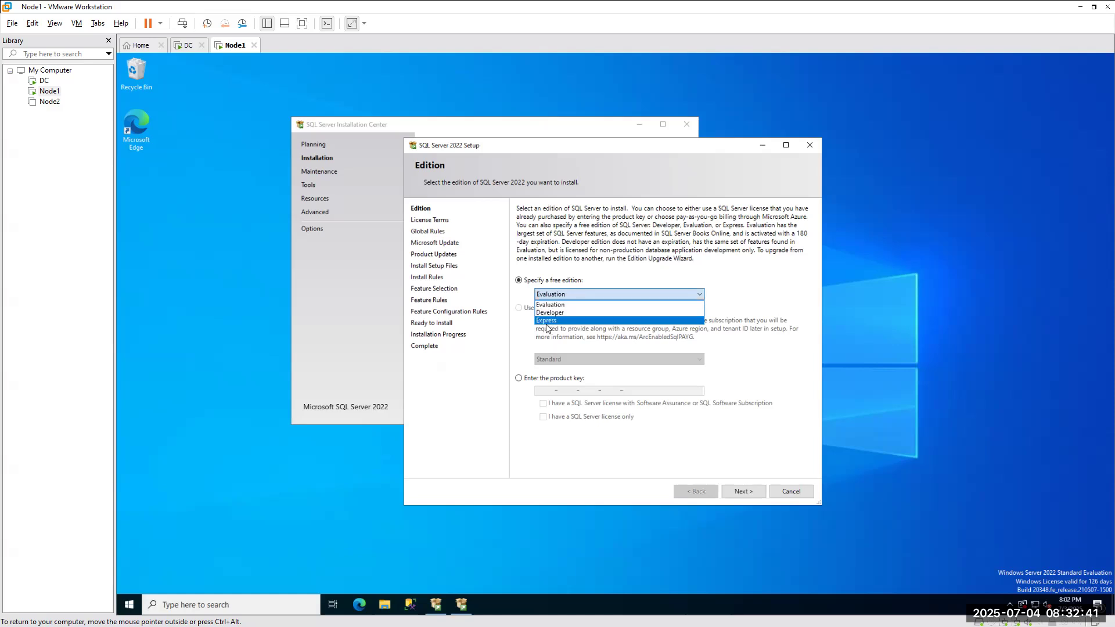
click(386, 602)
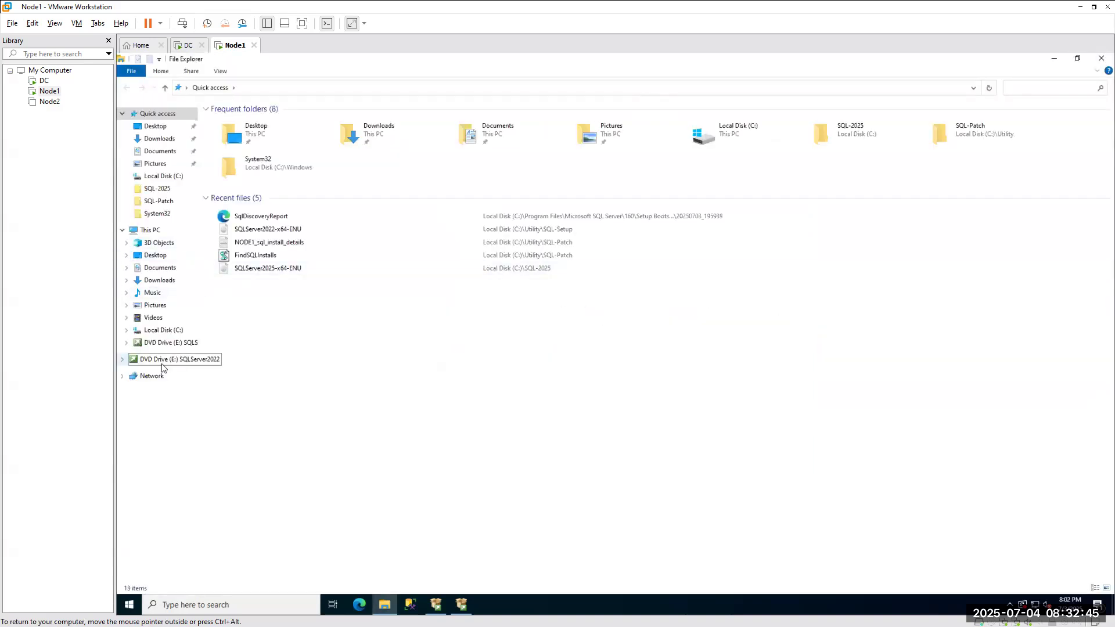
click(150, 230)
double_click(272, 201)
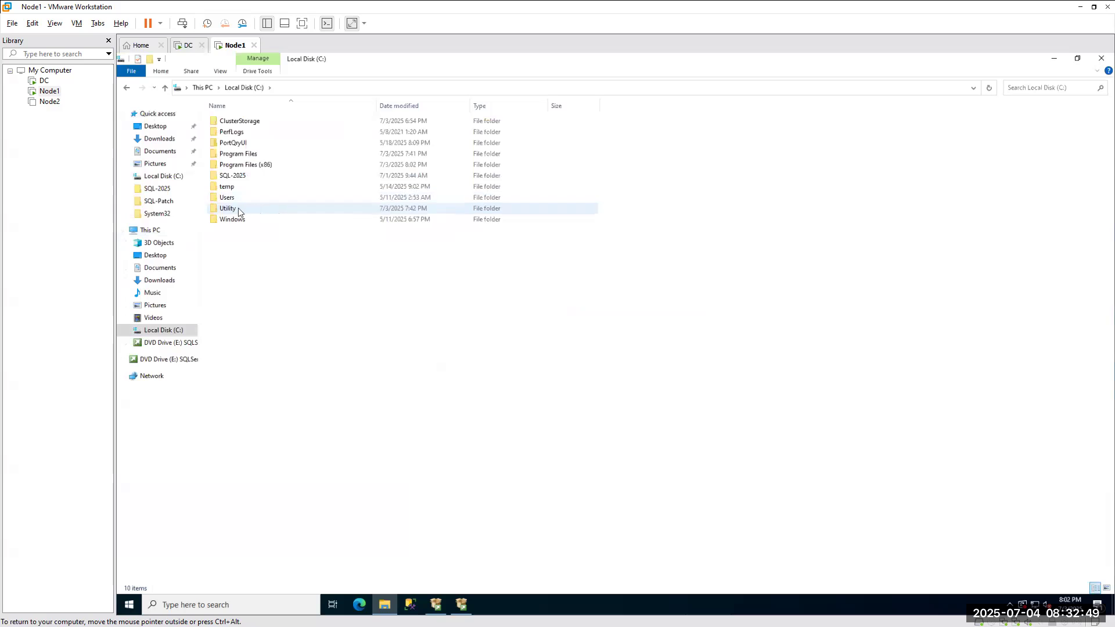
double_click(238, 208)
double_click(231, 137)
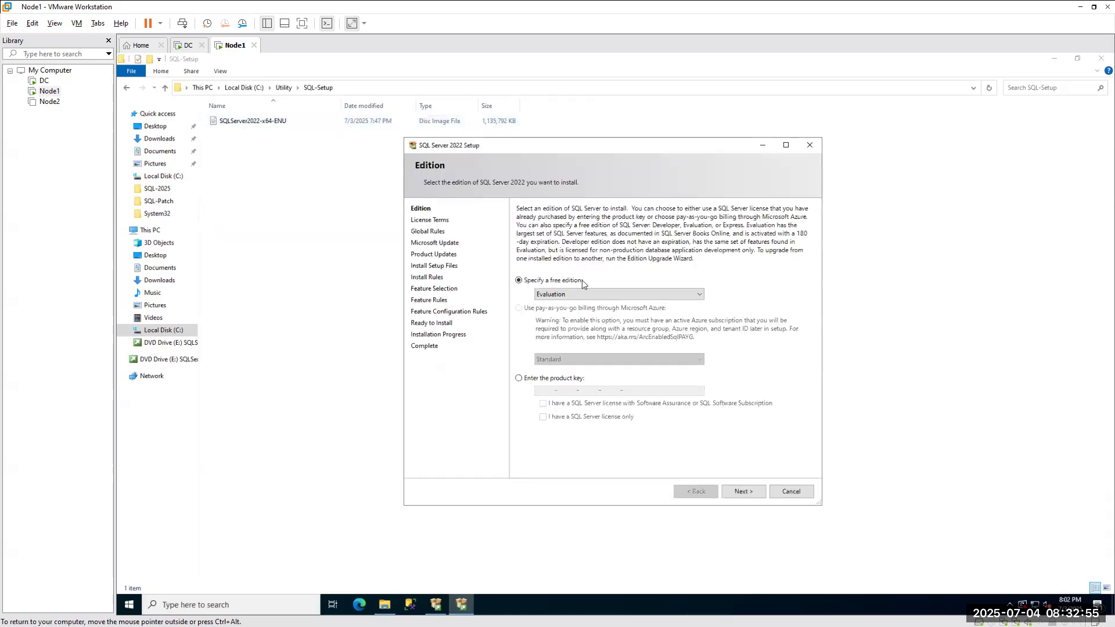
Try the Developer and Evaluation free editions, finally selecting Express.
click(584, 294)
click(580, 312)
click(584, 294)
click(575, 321)
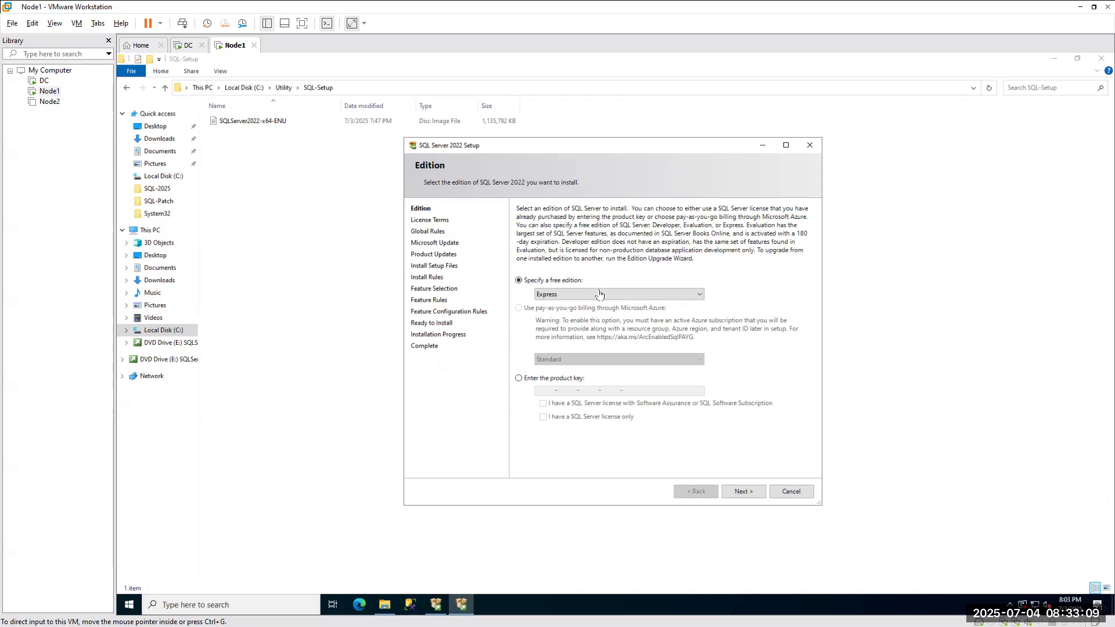
click(553, 296)
click(553, 296)
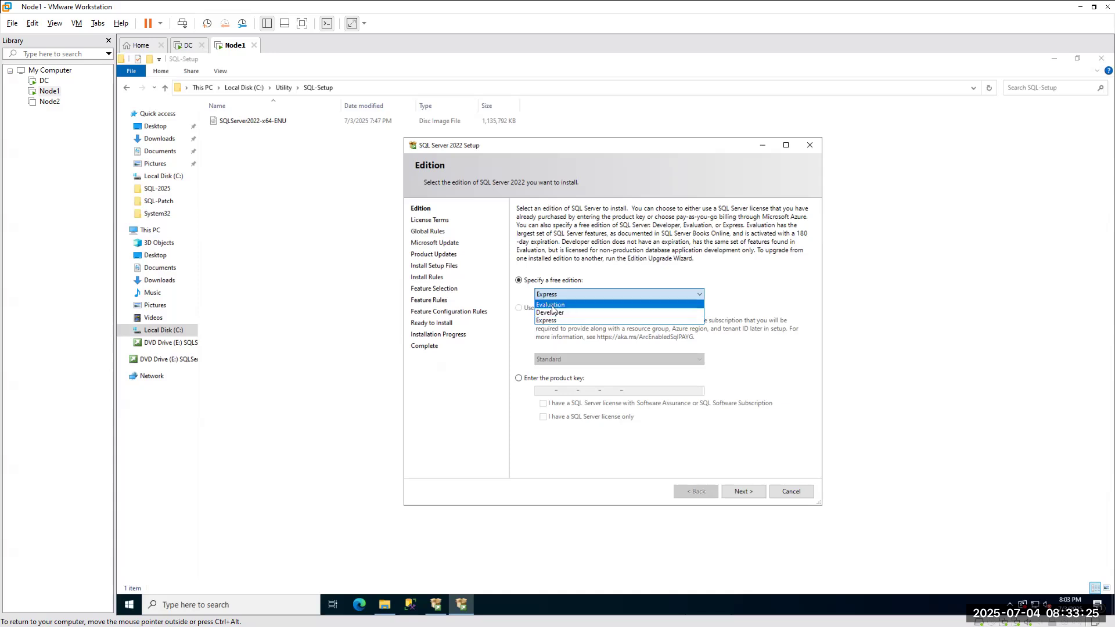
click(552, 305)
click(561, 295)
click(550, 314)
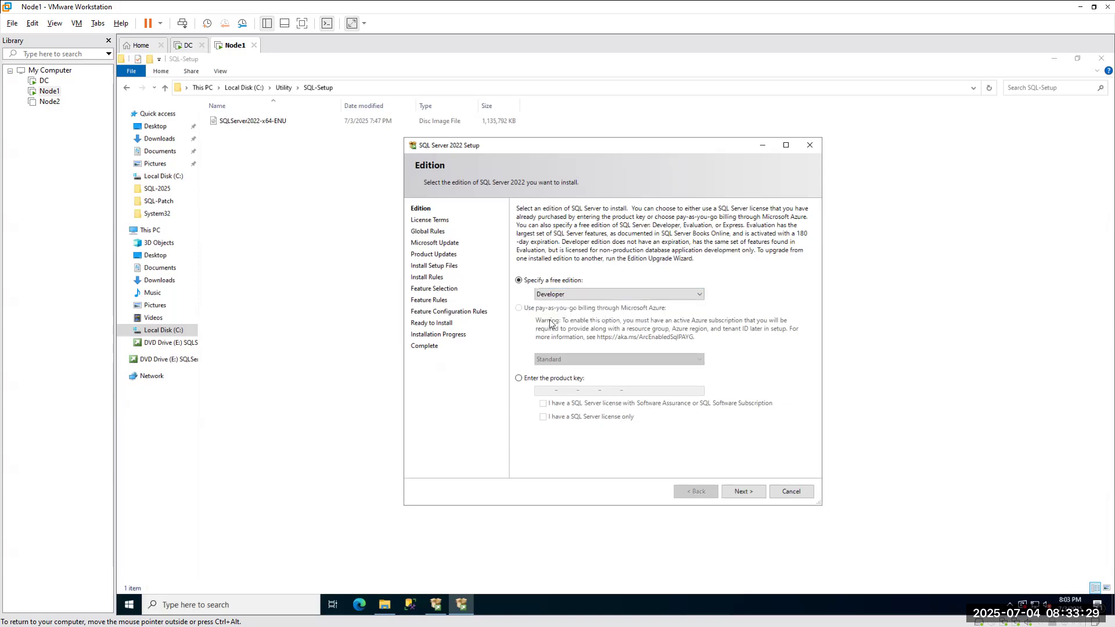
click(568, 293)
click(551, 324)
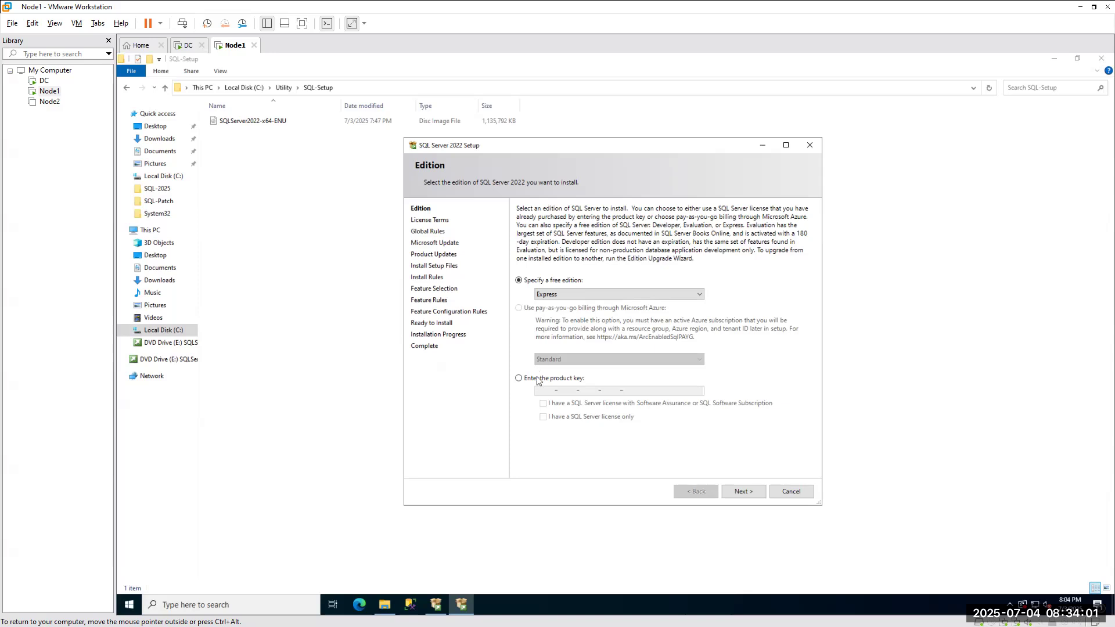
Choose product-key entry on the Edition page and bring up the maximized OneNote key notes.
click(519, 380)
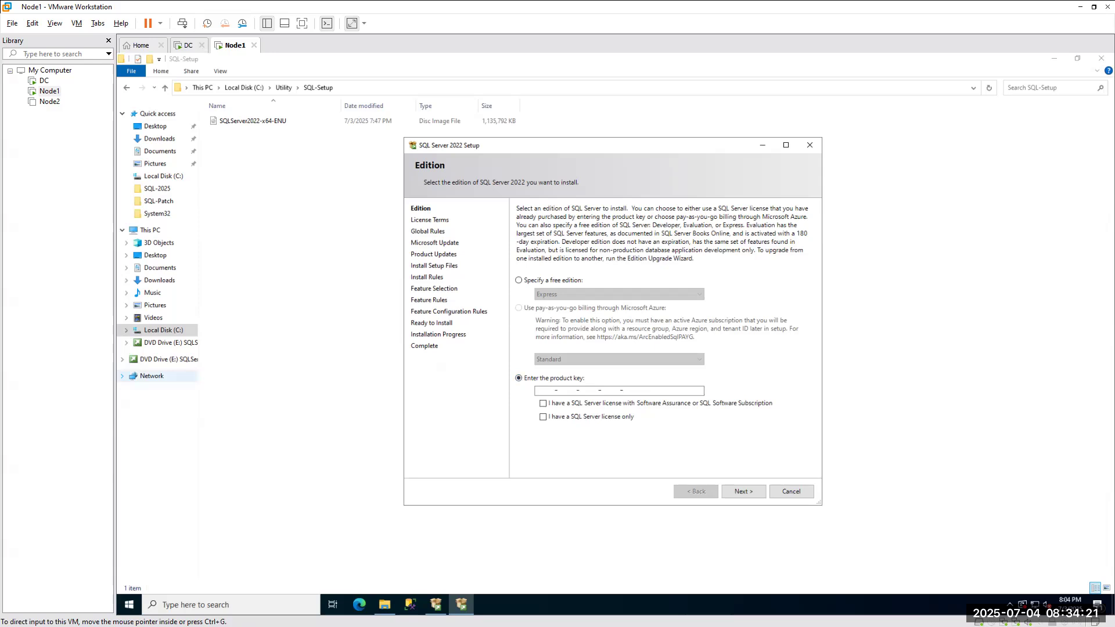
key(alt+Tab)
click(827, 203)
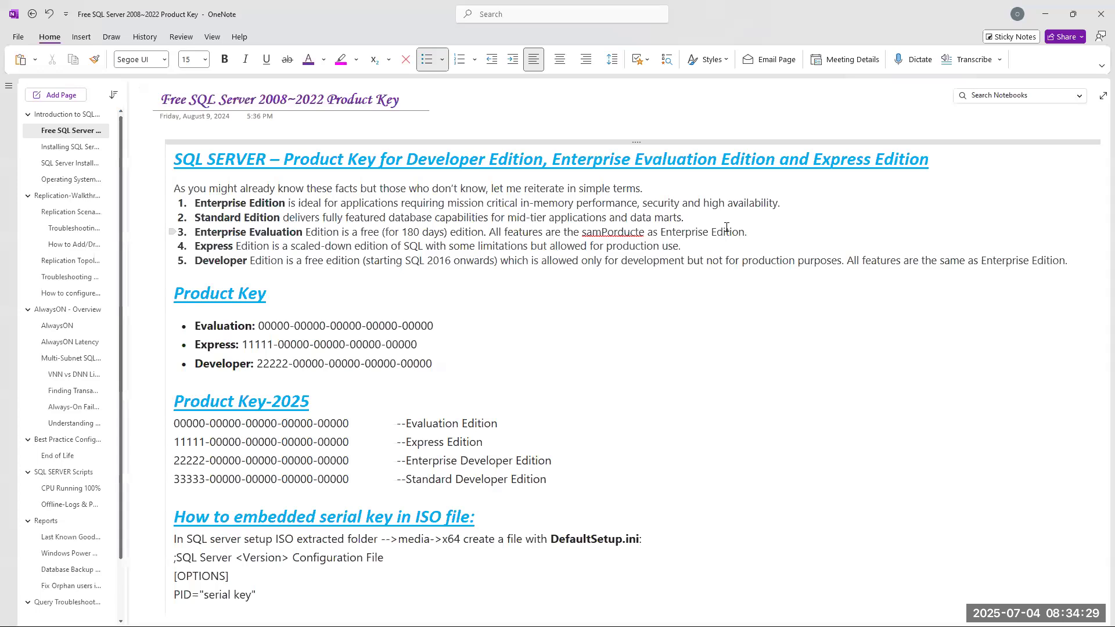
Scroll the OneNote key page and highlight the SQL Server 2019 Key heading.
scroll(726, 227, down, 8)
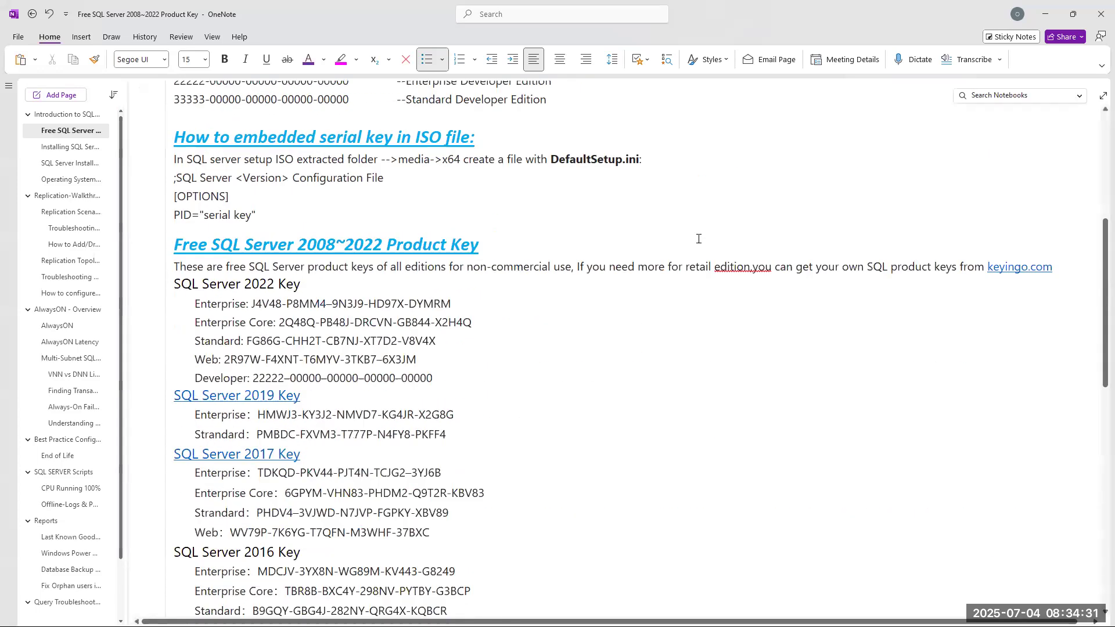
scroll(698, 243, up, 2)
drag(319, 292, 172, 276)
drag(297, 401, 242, 401)
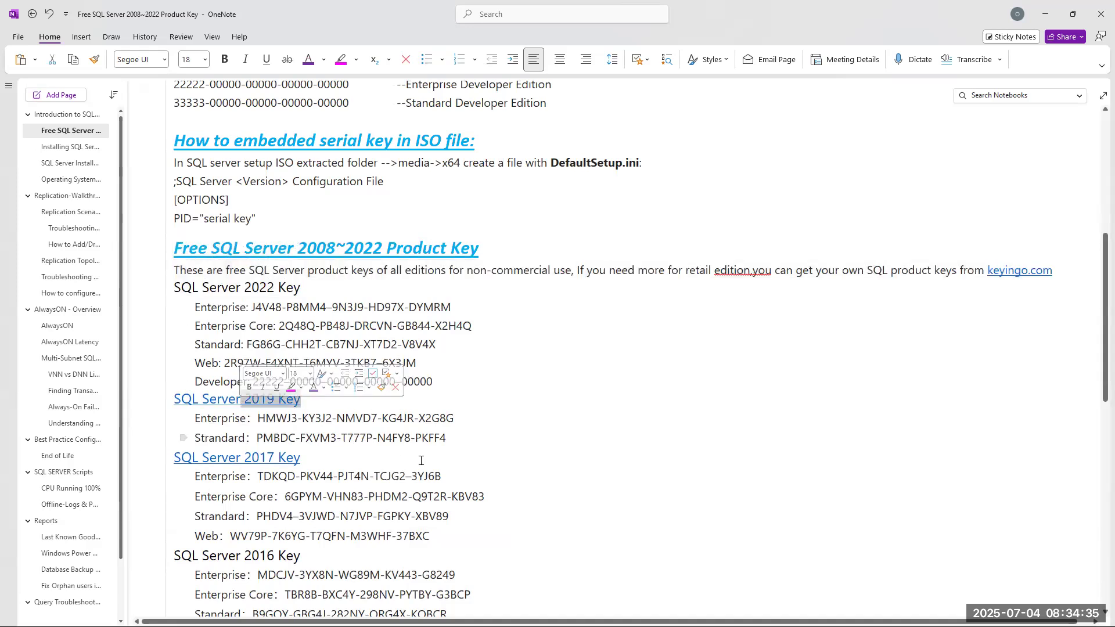
drag(334, 469, 327, 472)
Copy the Evaluation Edition key under Product Key-2025 and return to Setup.
scroll(323, 414, down, 7)
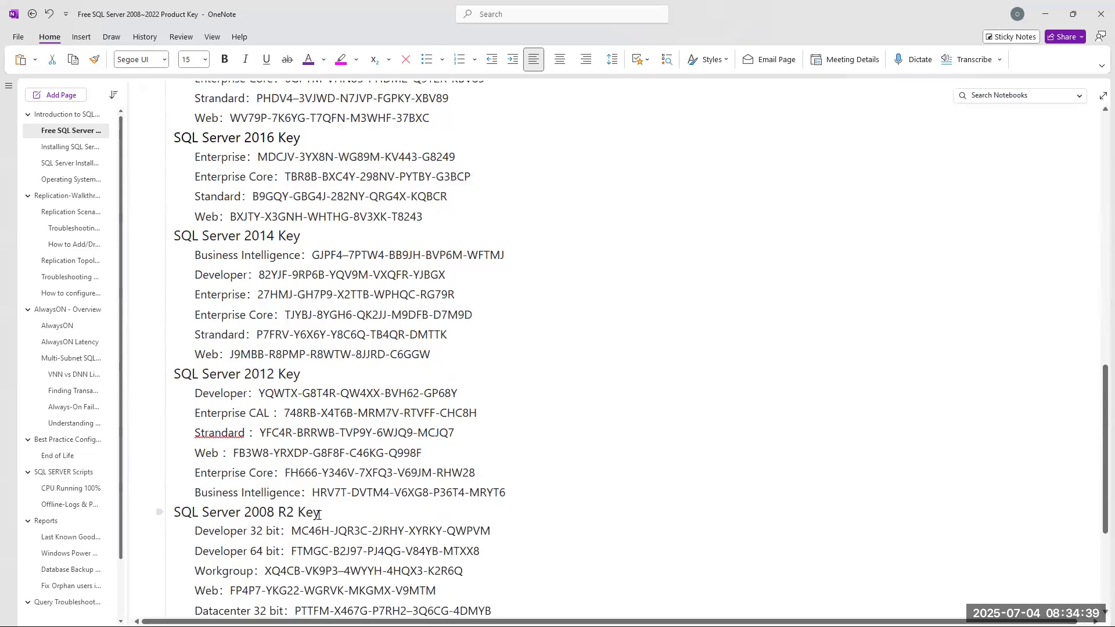
scroll(318, 515, down, 3)
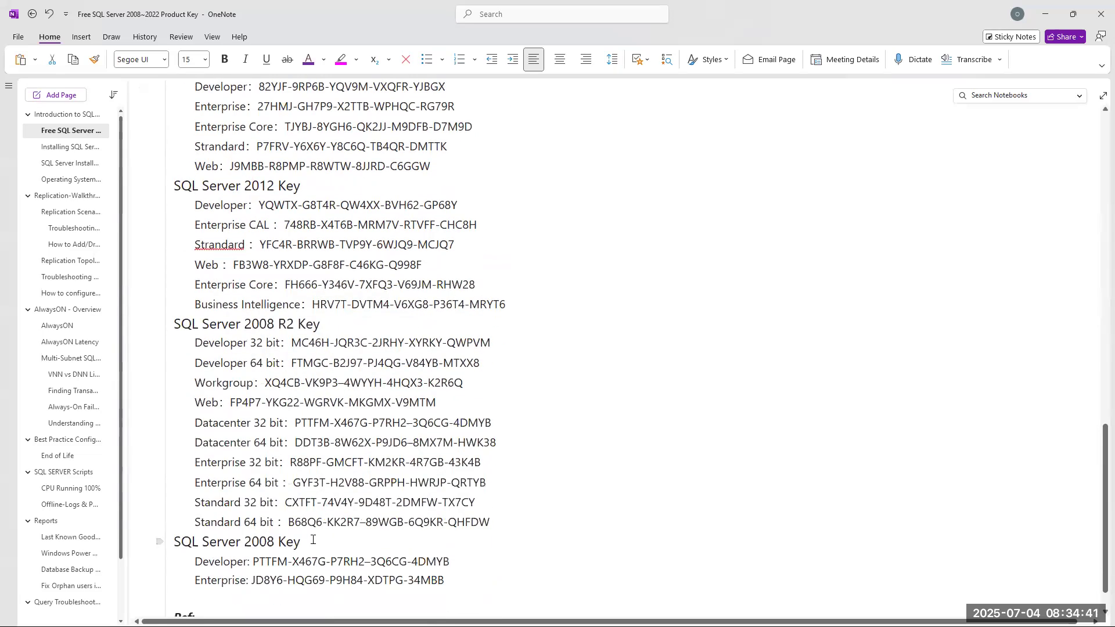
scroll(316, 522, down, 3)
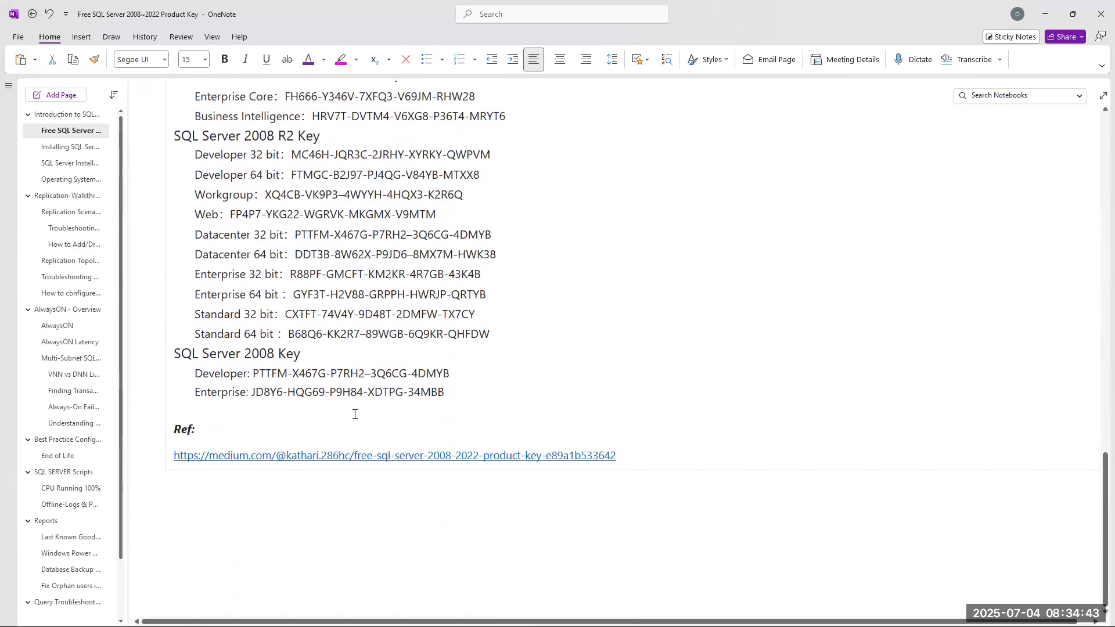
scroll(348, 424, up, 4)
scroll(332, 428, down, 1)
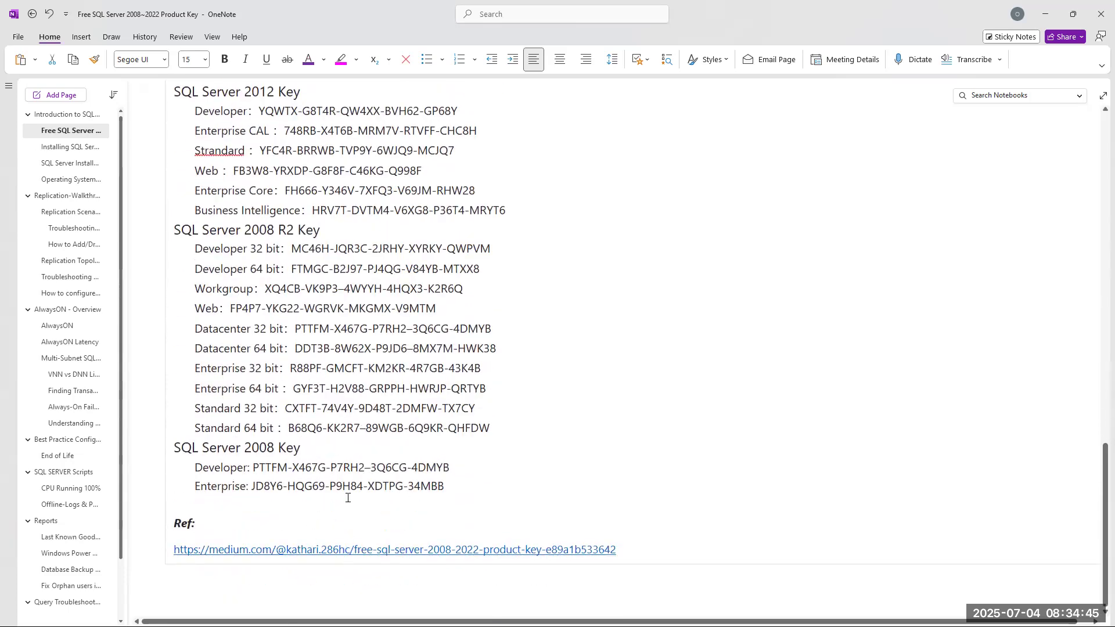
scroll(333, 428, up, 10)
scroll(327, 457, up, 6)
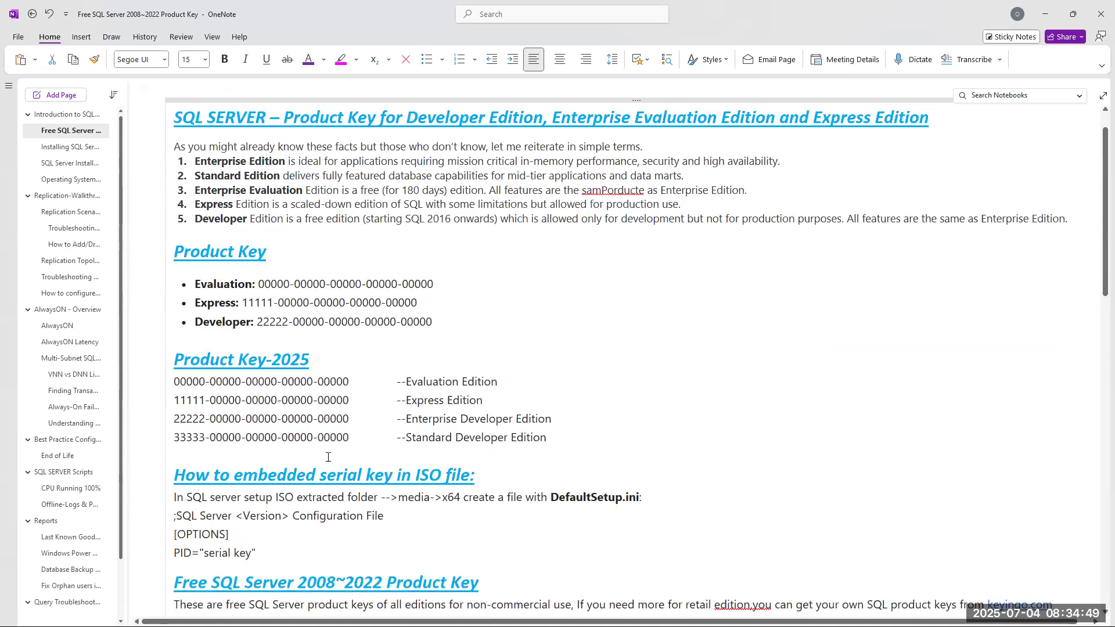
scroll(328, 457, down, 7)
scroll(278, 319, up, 7)
drag(175, 381, 355, 379)
key(ctrl+c)
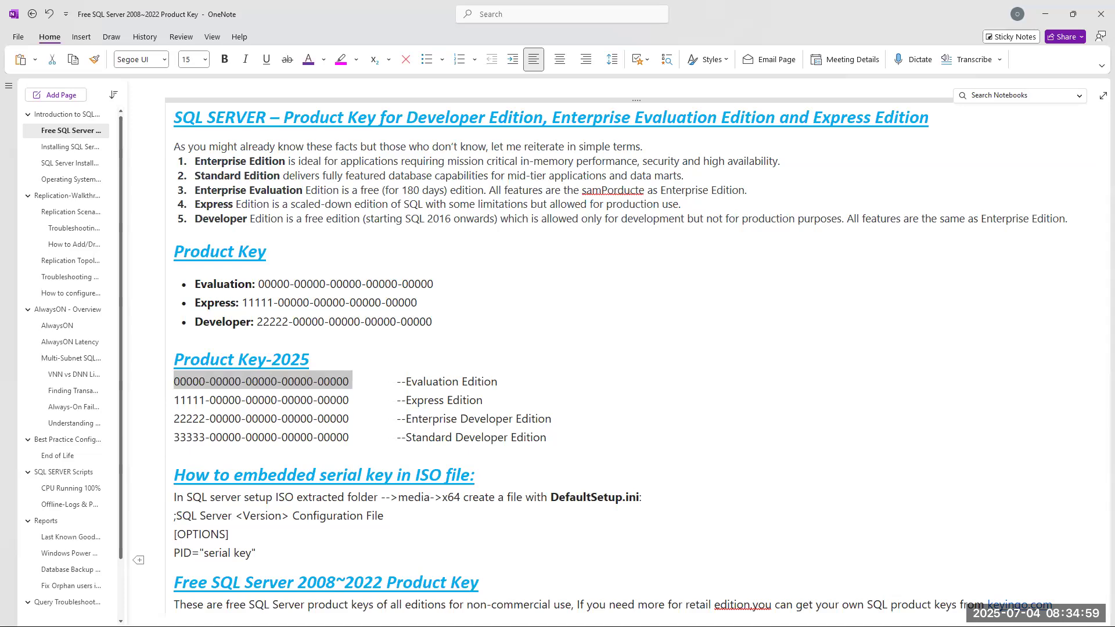
key(alt+Tab)
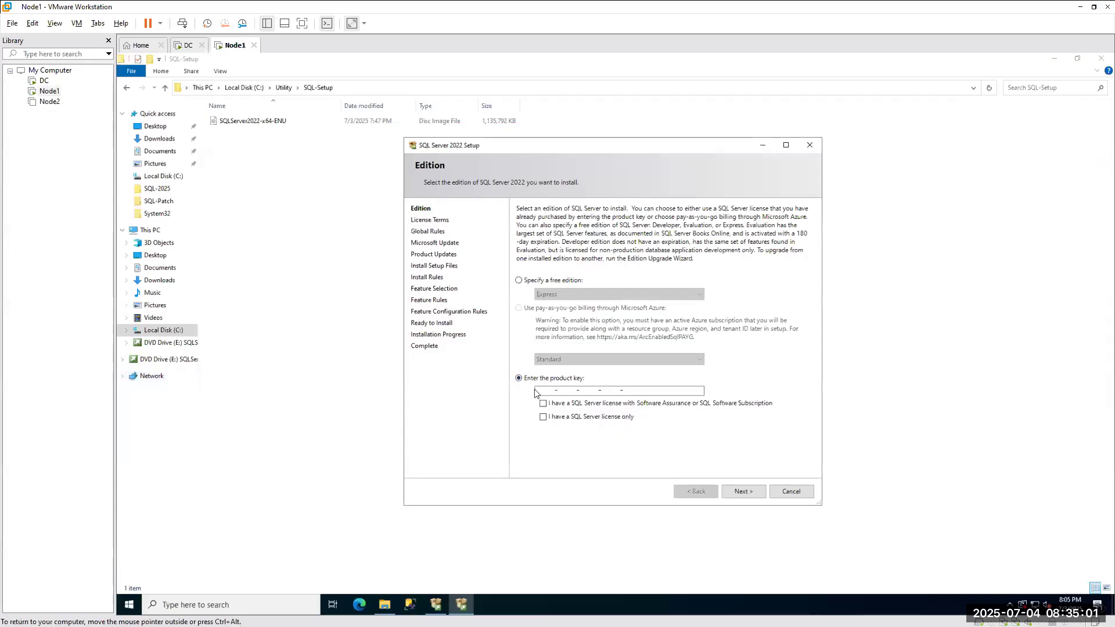
Paste the Evaluation Edition key into the product key field, recopying it after a bad paste.
key(ctrl+v)
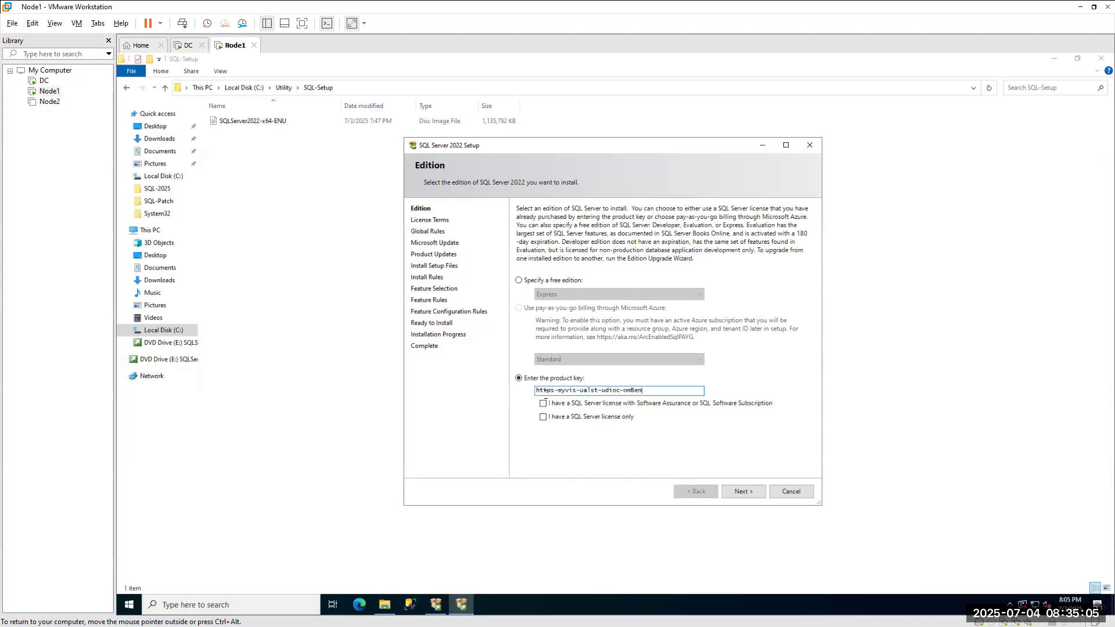
key(BackSpace)
key(BackSpace)
key(BackSpace)
key(BackSpace)
key(BackSpace)
key(BackSpace)
key(BackSpace)
key(BackSpace)
key(BackSpace)
key(BackSpace)
key(BackSpace)
key(BackSpace)
key(BackSpace)
key(BackSpace)
key(BackSpace)
key(BackSpace)
key(BackSpace)
key(BackSpace)
key(BackSpace)
key(BackSpace)
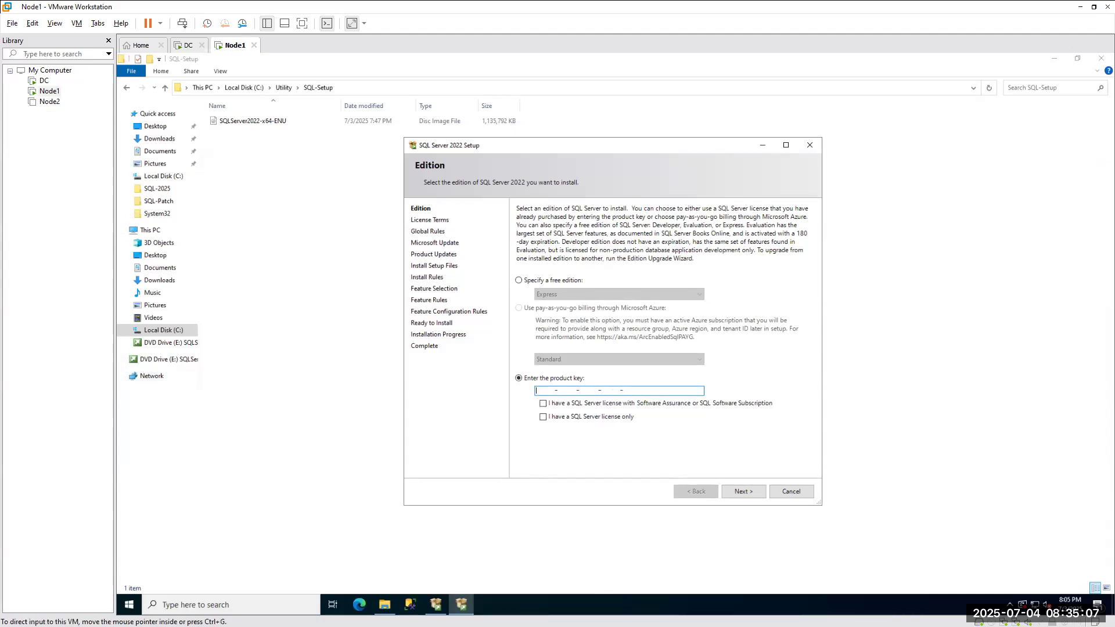
key(alt+Tab)
click(349, 381)
drag(348, 381, 183, 381)
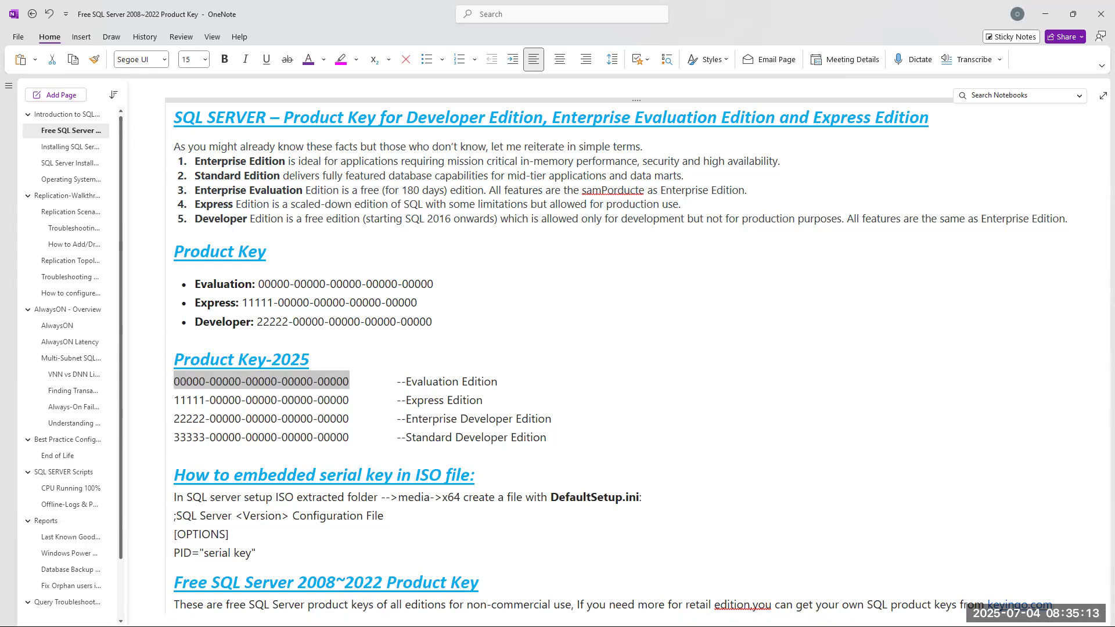
key(alt+Tab)
key(ctrl+v)
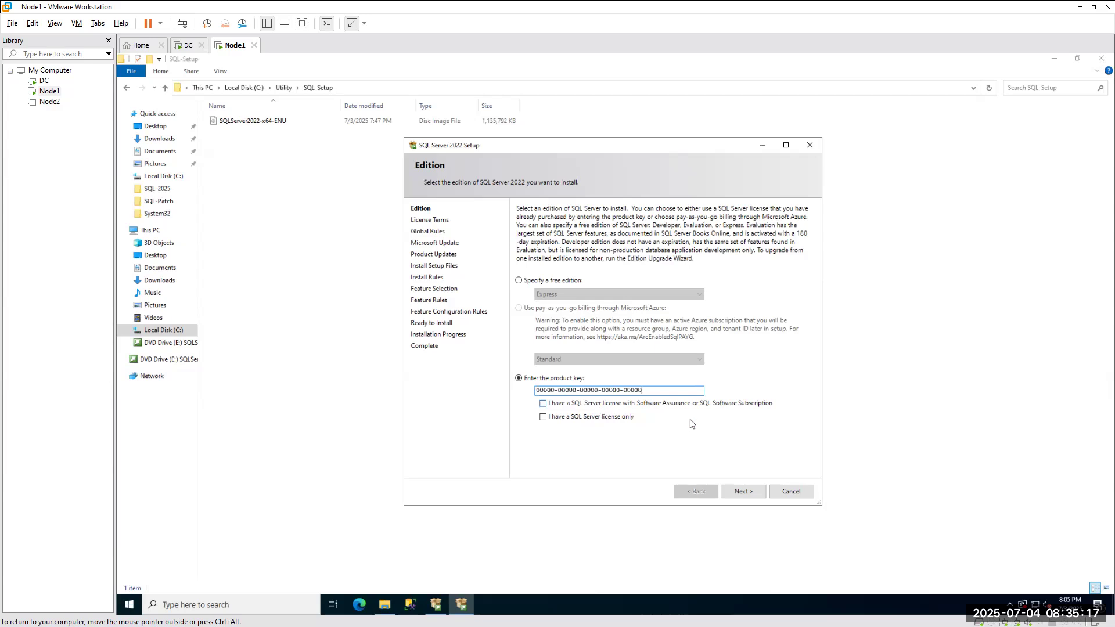
Dismiss the validation error, choose the Software Assurance license type, and advance to License Terms.
click(744, 493)
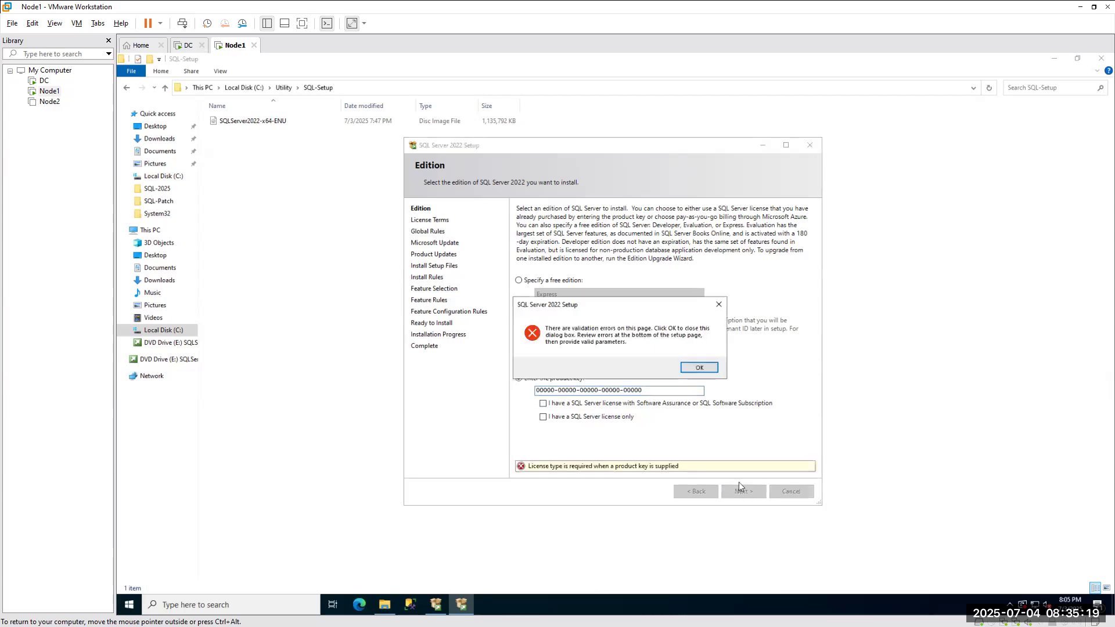
click(699, 371)
click(544, 418)
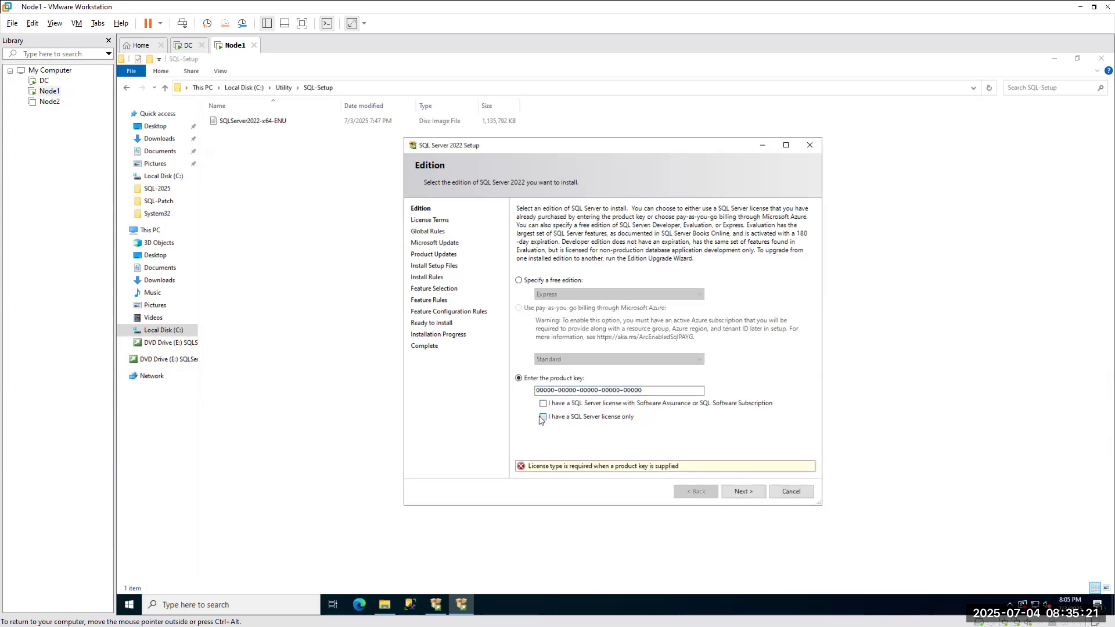
click(748, 494)
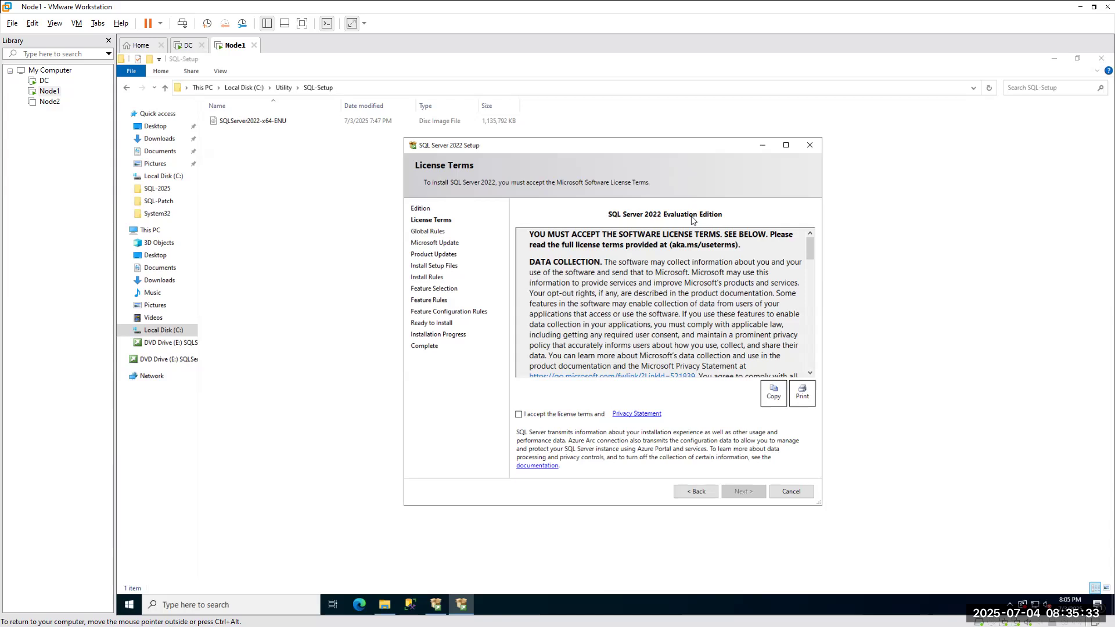
Return from License Terms to the Edition page, glancing at the OneNote key notes in between.
click(695, 492)
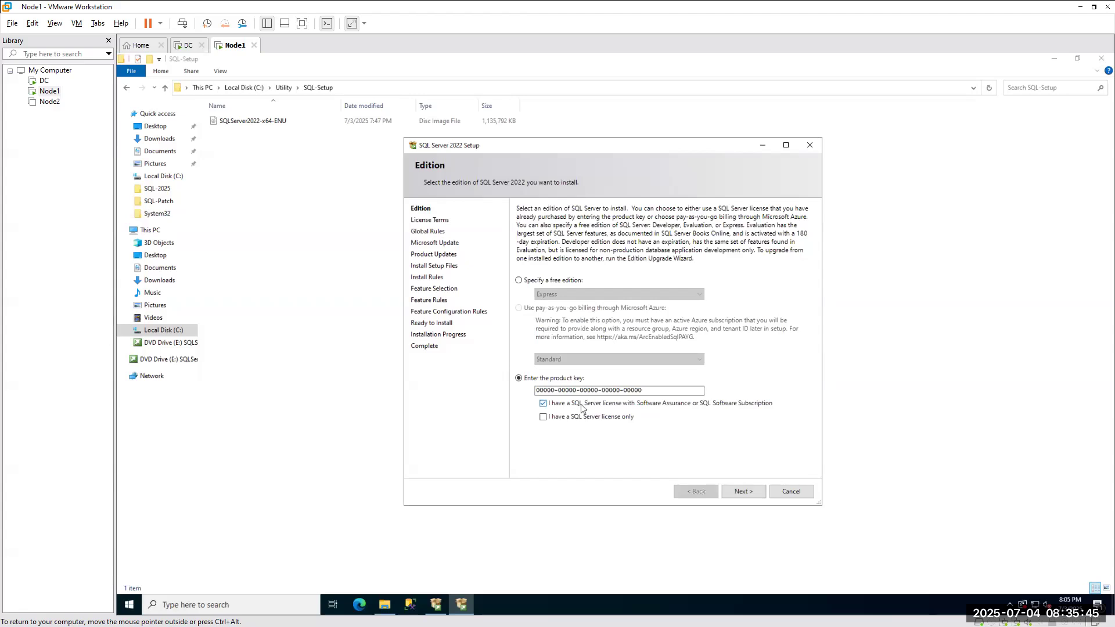
key(alt+Tab)
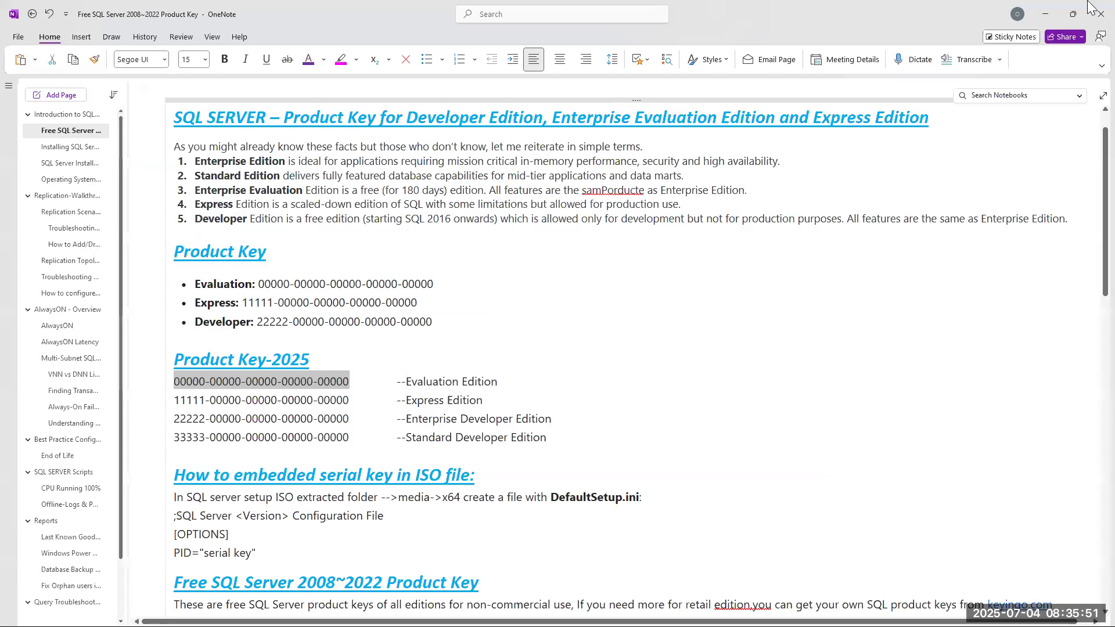
click(1045, 14)
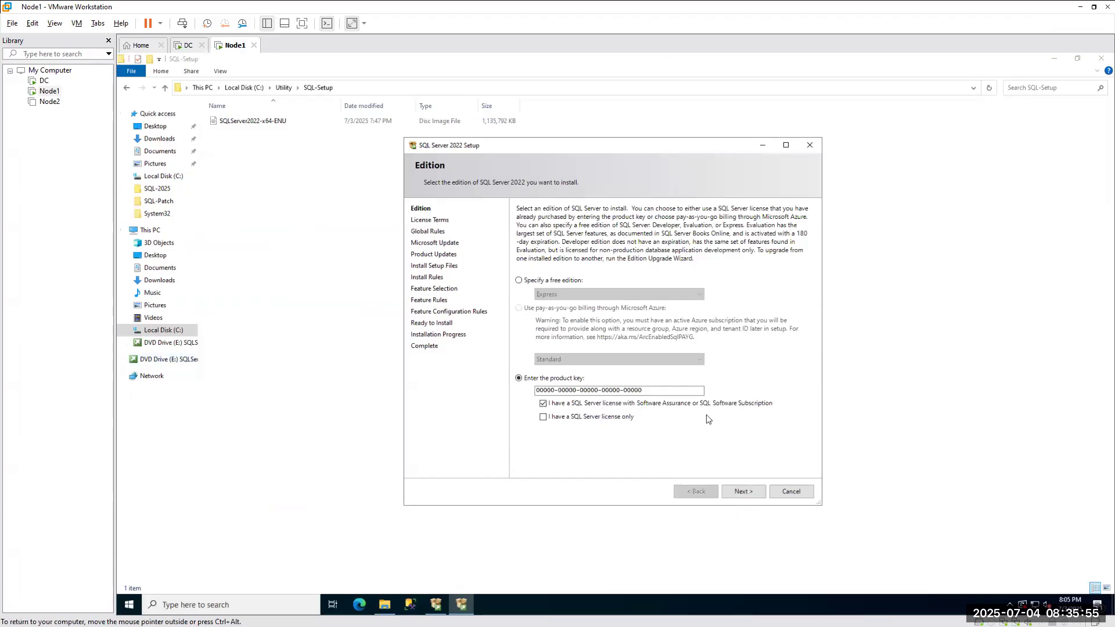
click(519, 280)
click(559, 294)
click(555, 307)
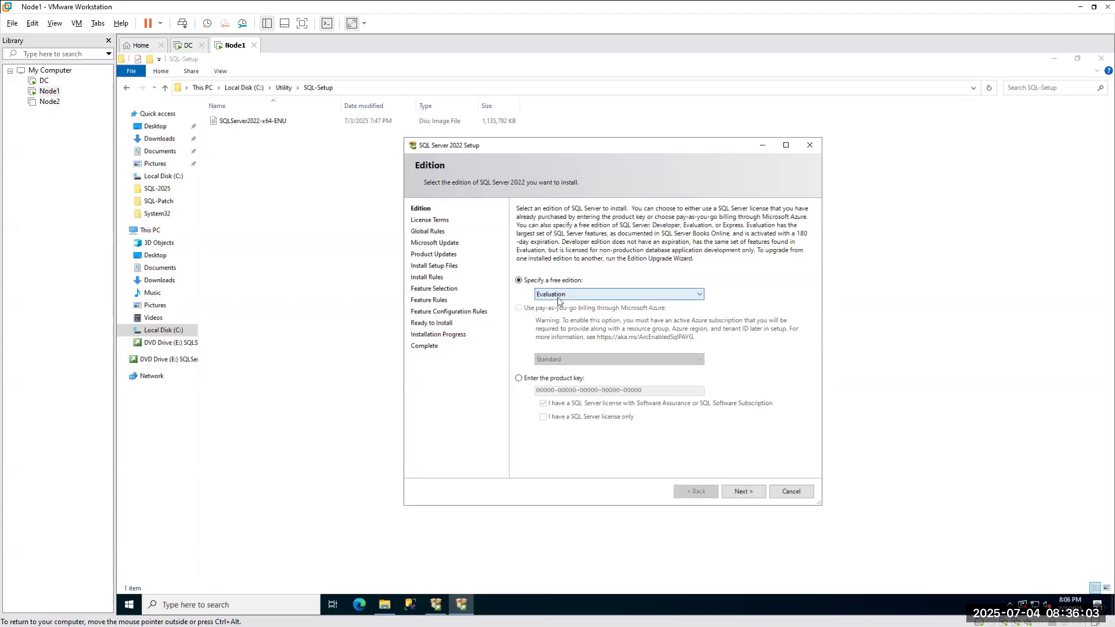
click(750, 496)
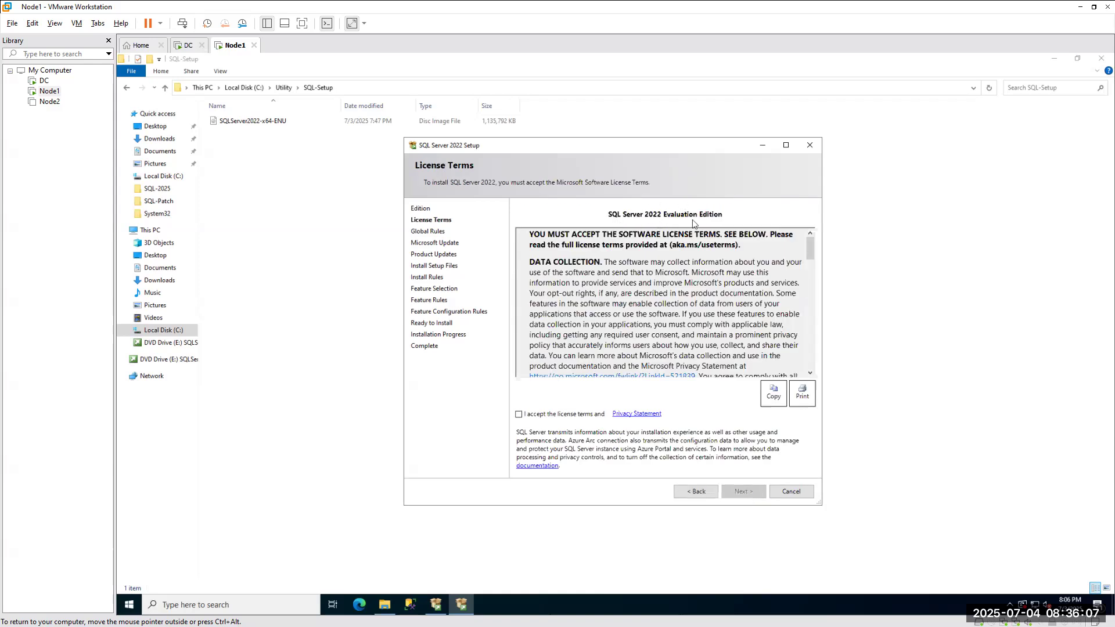
click(687, 490)
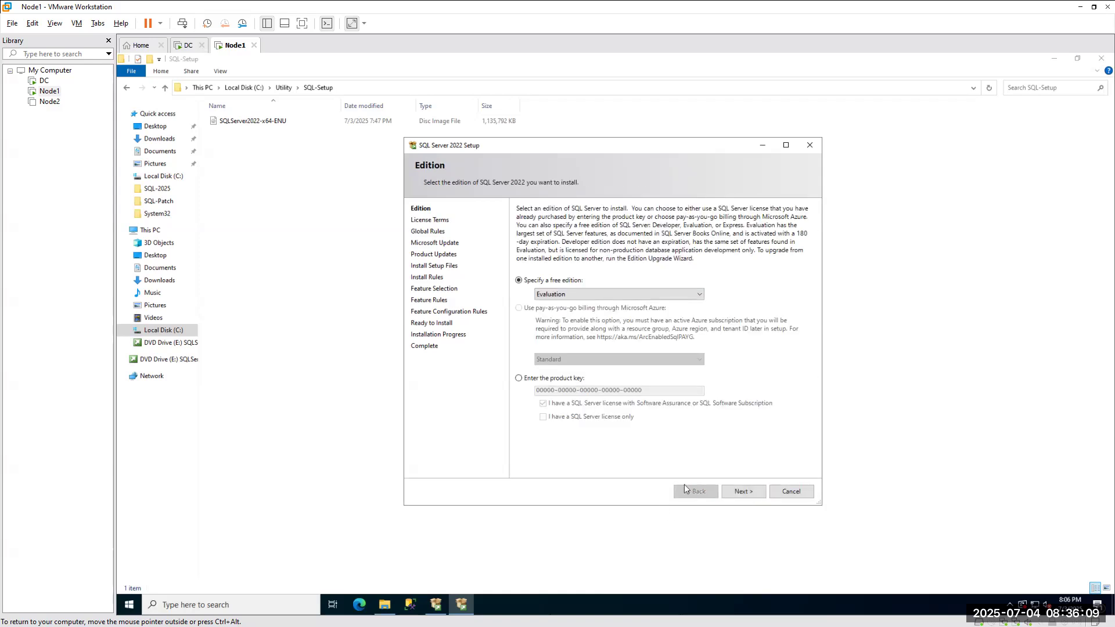
click(526, 379)
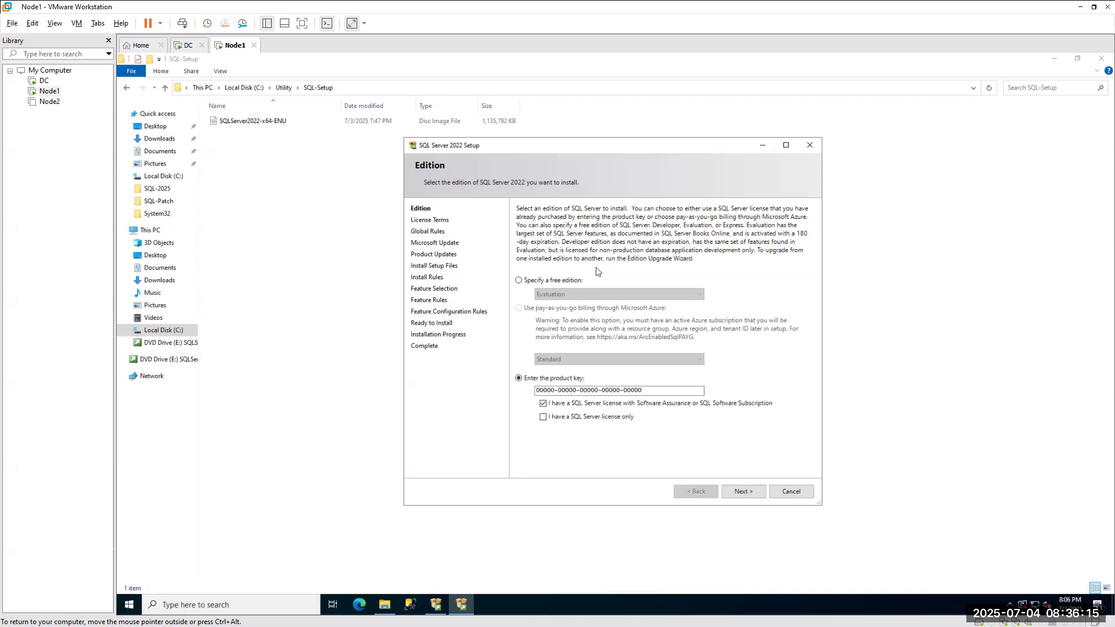
click(518, 279)
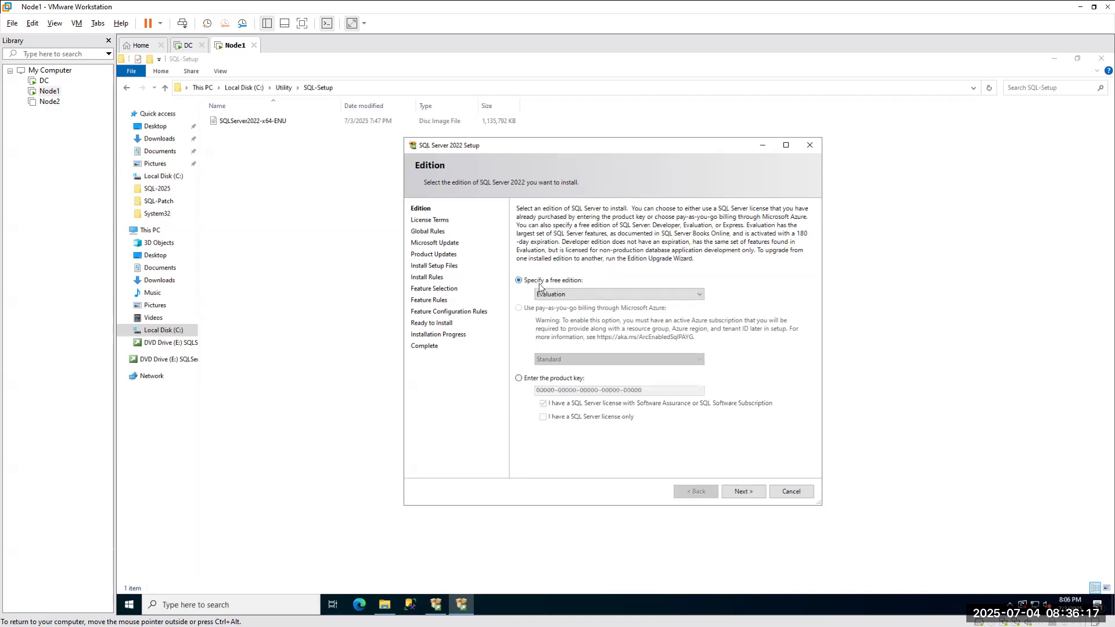
click(555, 294)
click(549, 320)
click(519, 378)
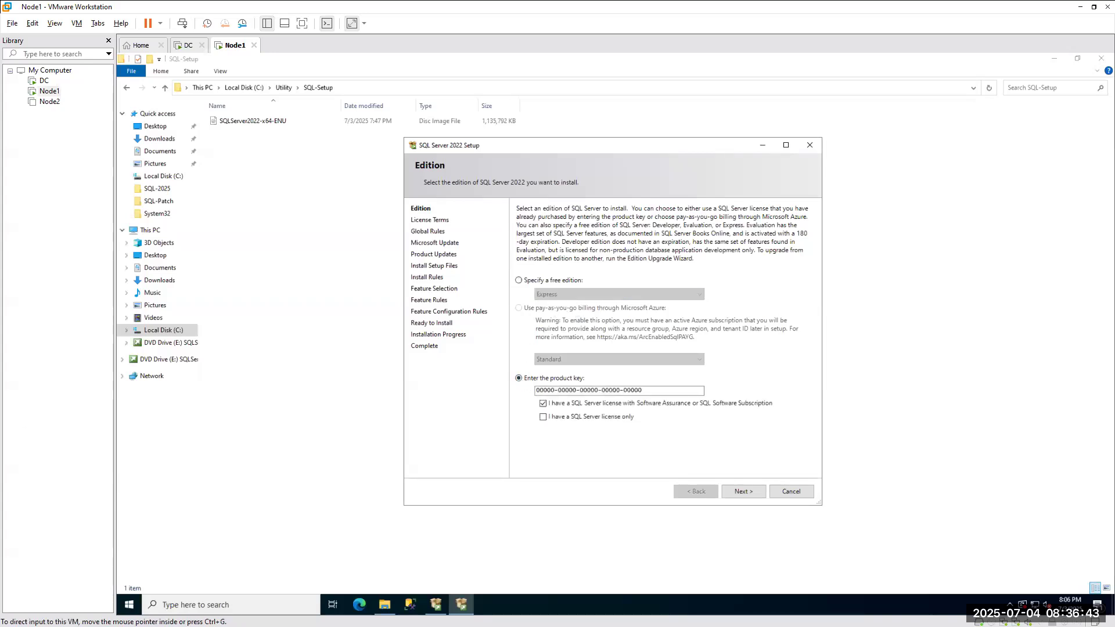
key(alt+Tab)
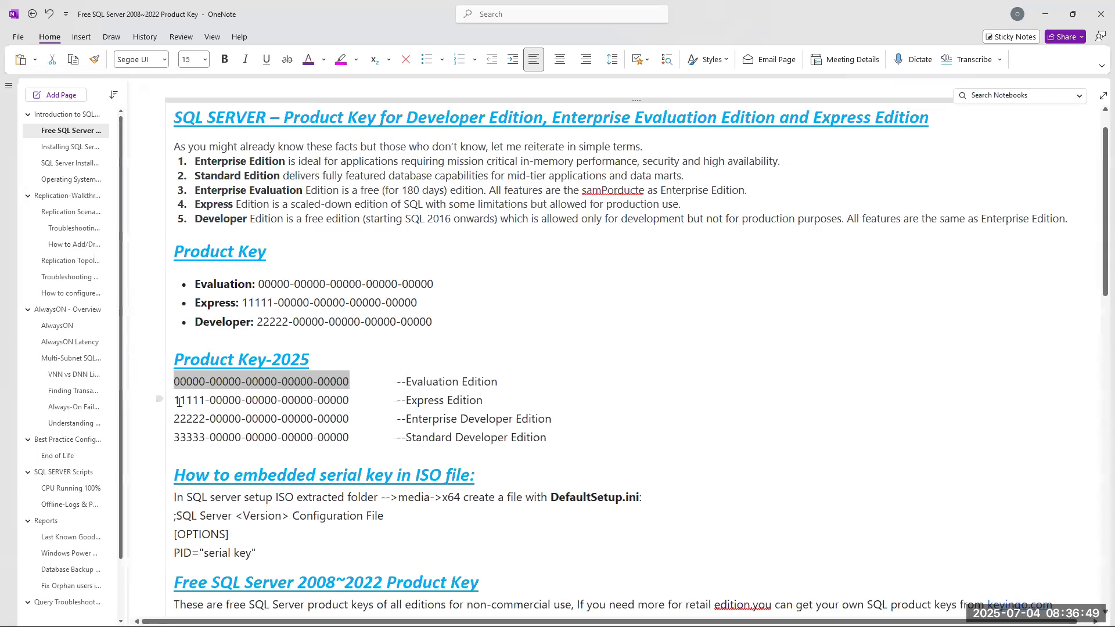
click(1045, 14)
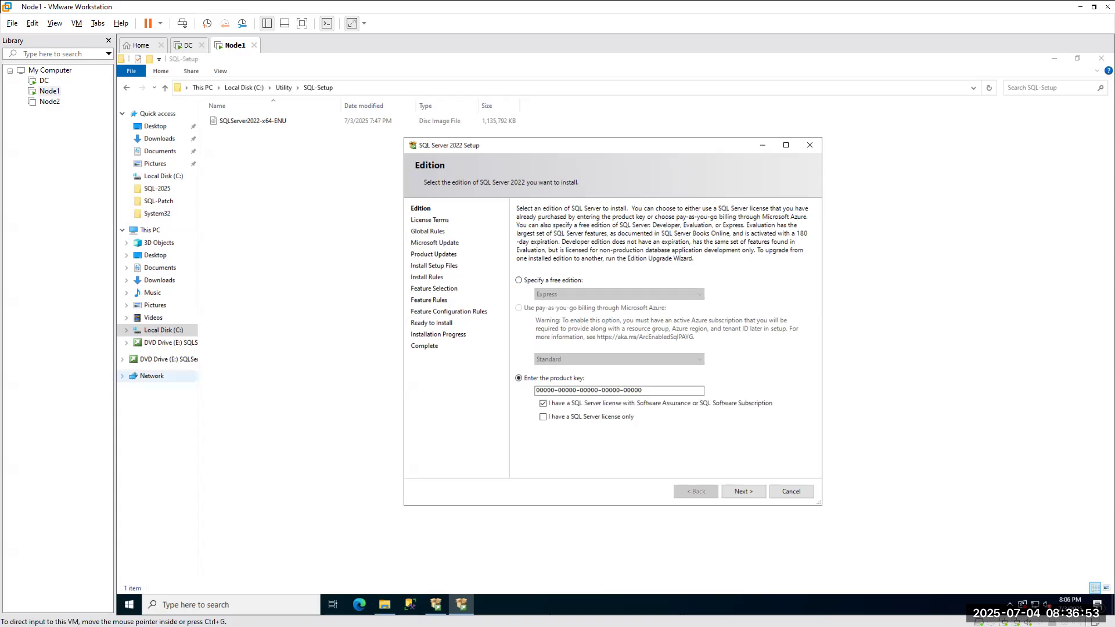
key(alt+Tab)
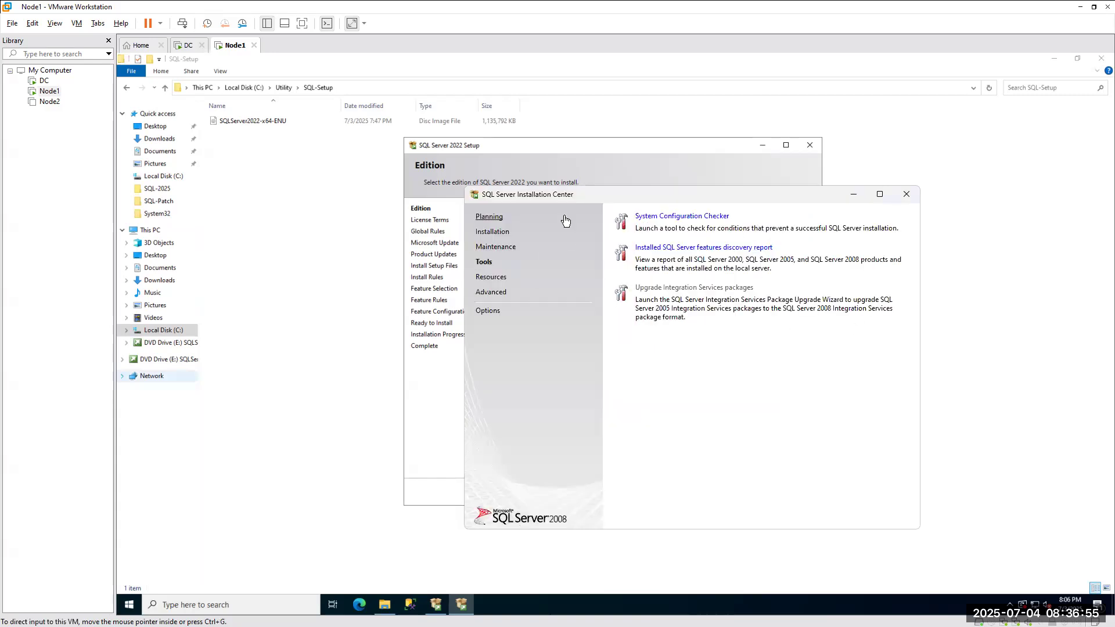
Launch a new stand-alone SQL Server 2008 installation, accept the passed support rules, and install support files.
click(492, 232)
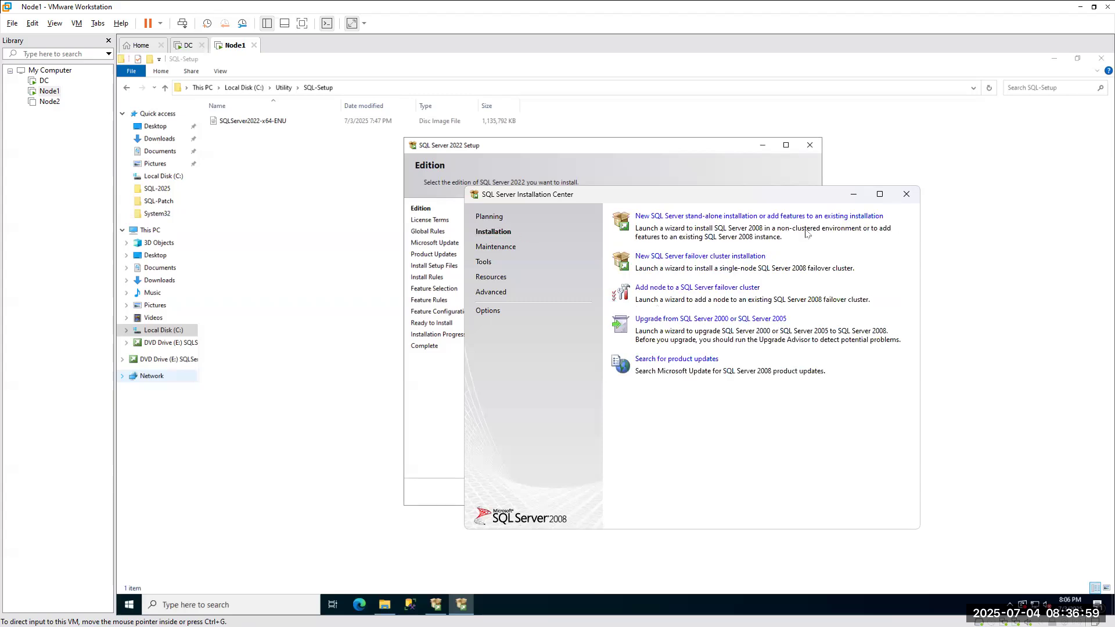
click(711, 216)
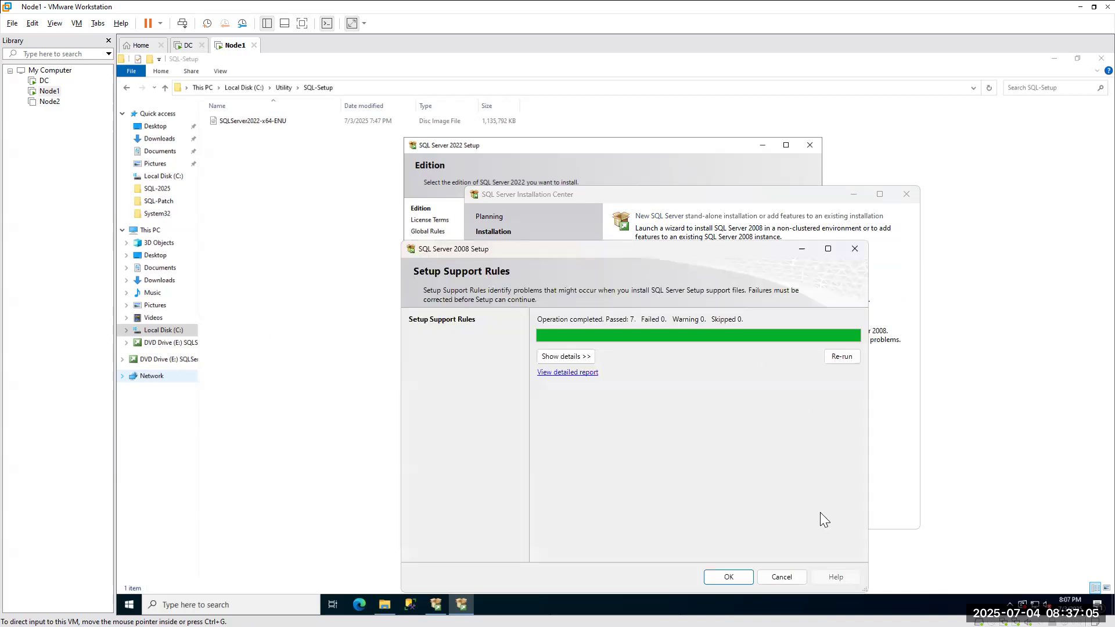
click(726, 577)
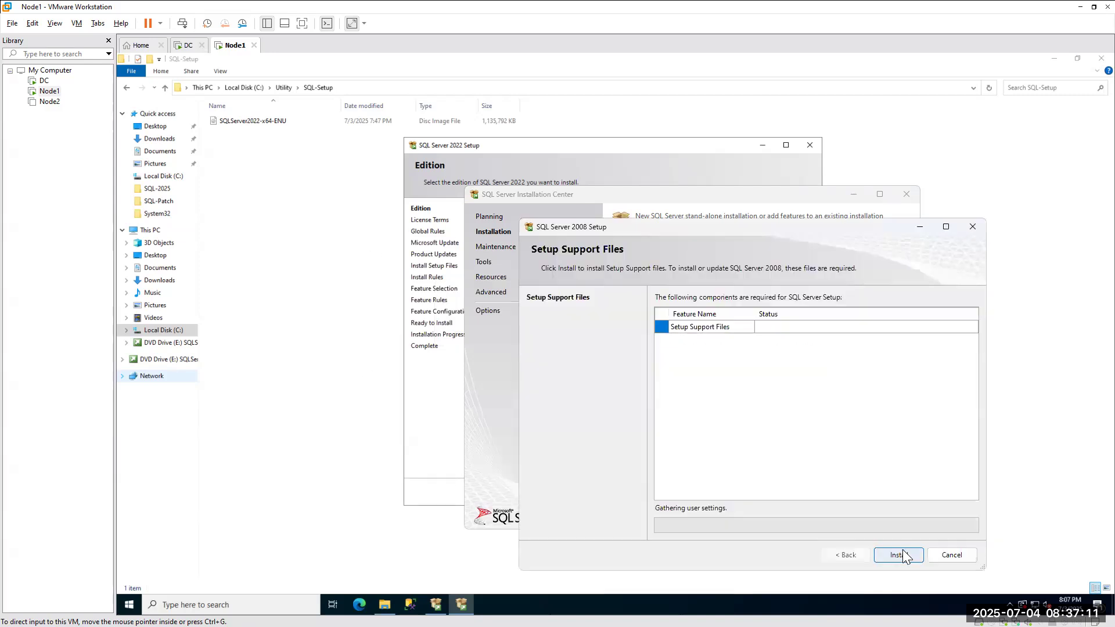
click(899, 555)
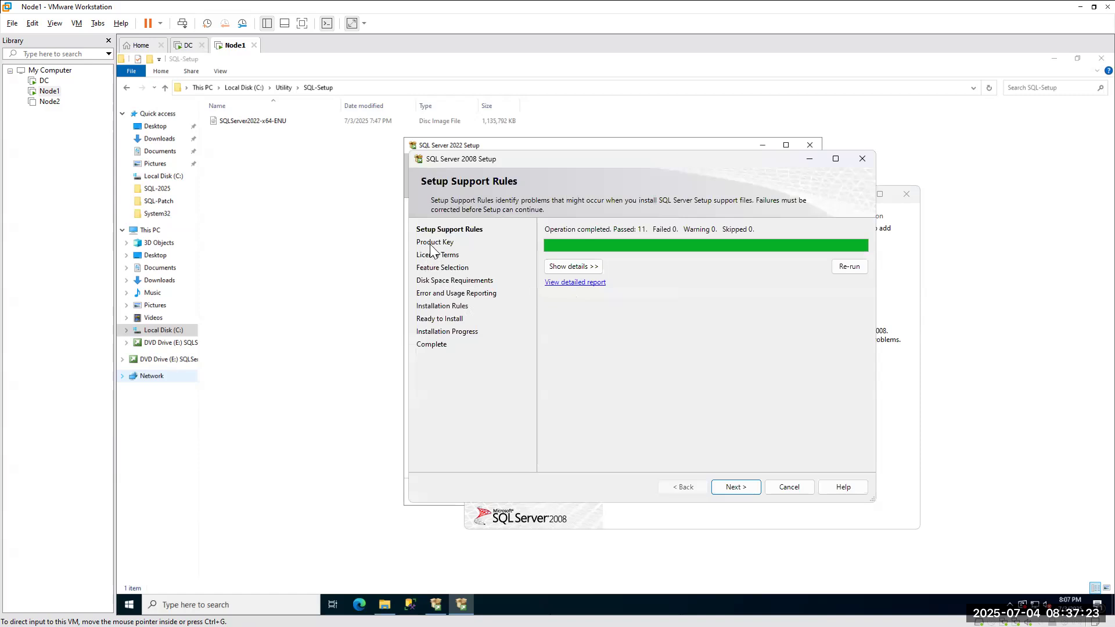
Reach the Product Key page, review the free editions, preview the license terms, and come back.
click(730, 487)
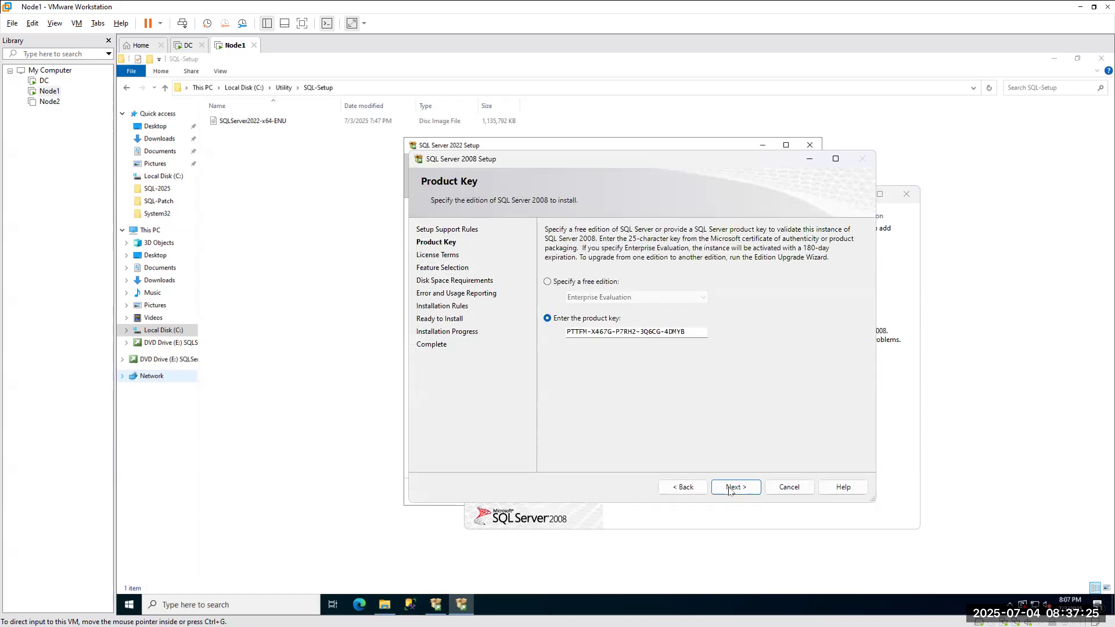
click(561, 282)
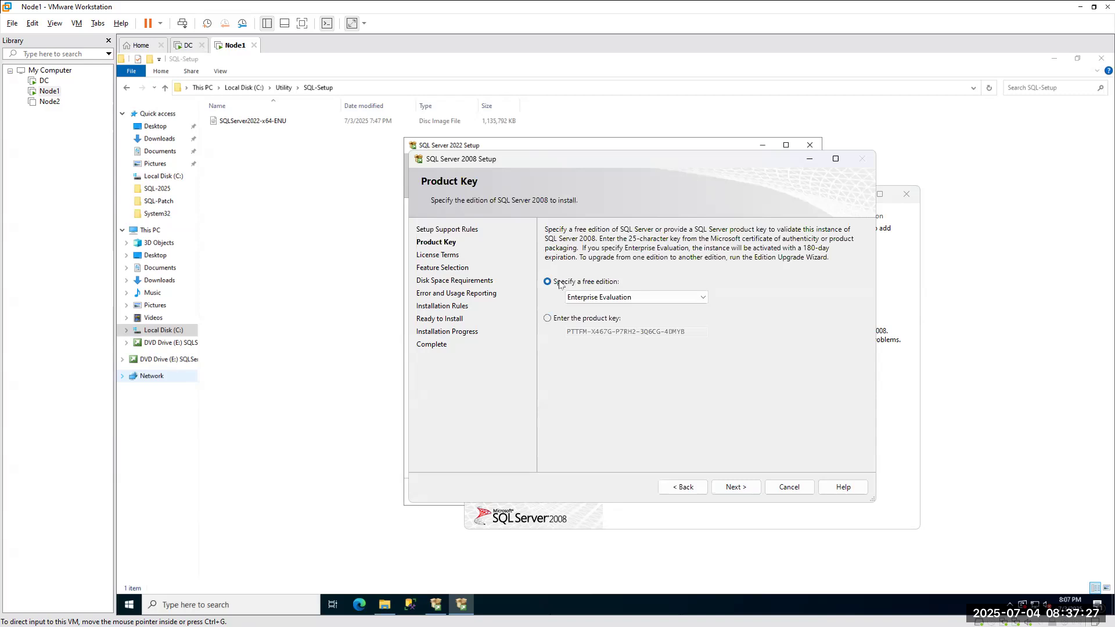
click(603, 298)
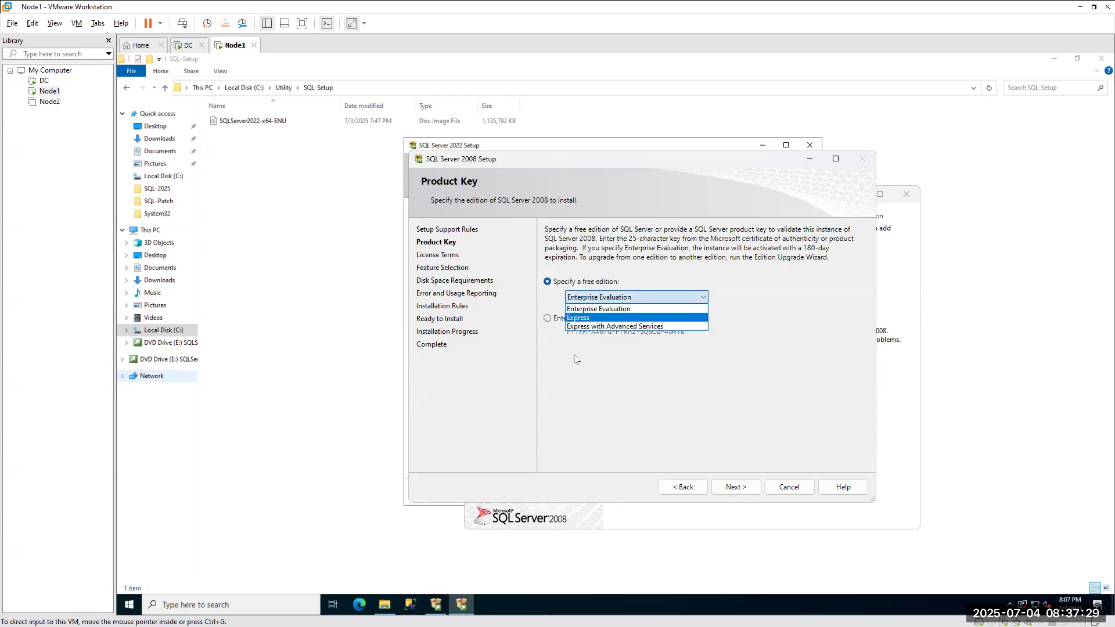
click(574, 359)
click(592, 319)
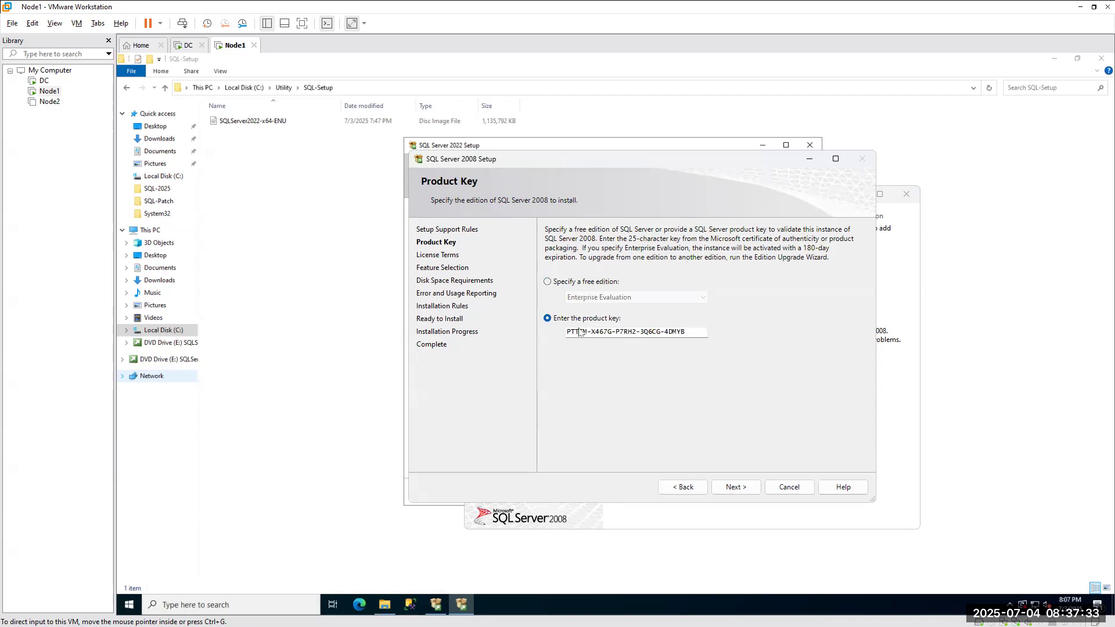
click(731, 488)
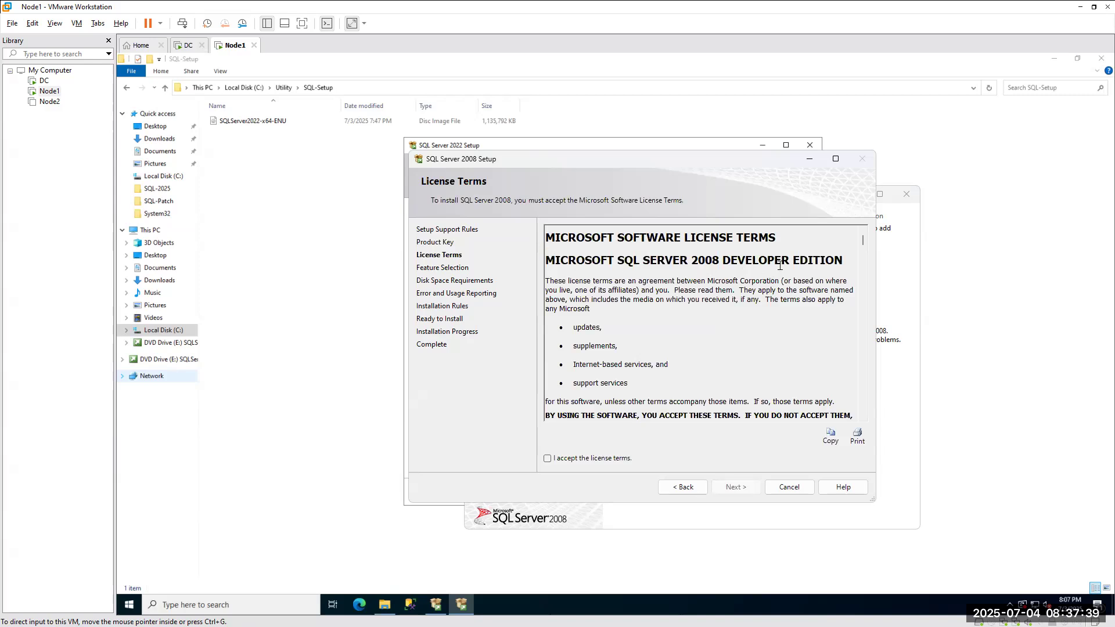
click(683, 487)
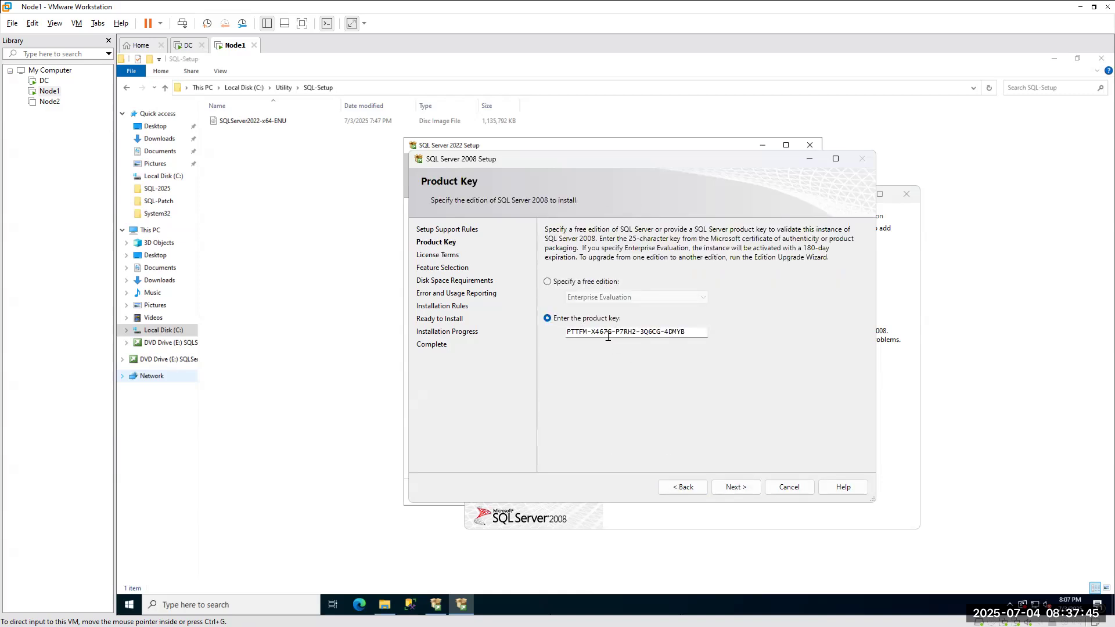
Replace the prefilled key with the pasted Evaluation key and advance to its license terms.
click(584, 283)
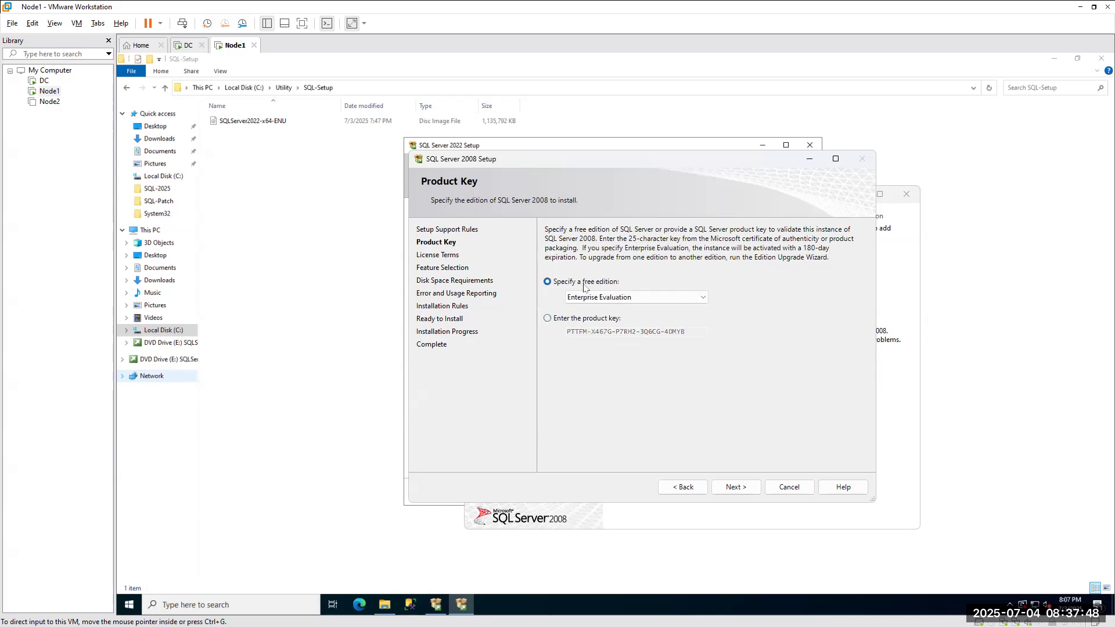
click(561, 320)
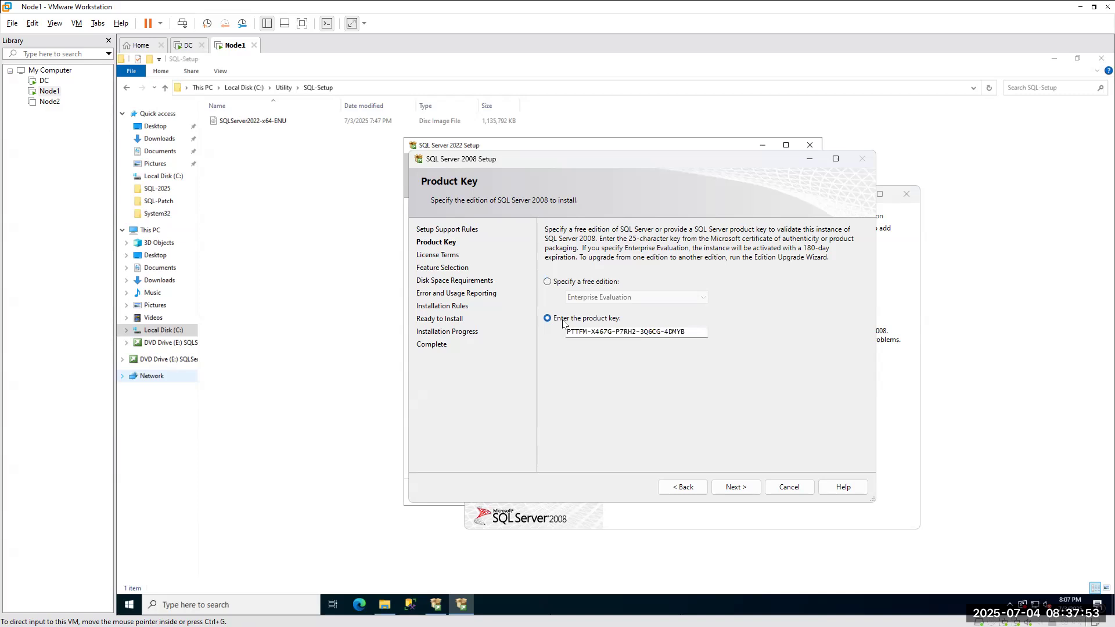
drag(694, 331, 462, 331)
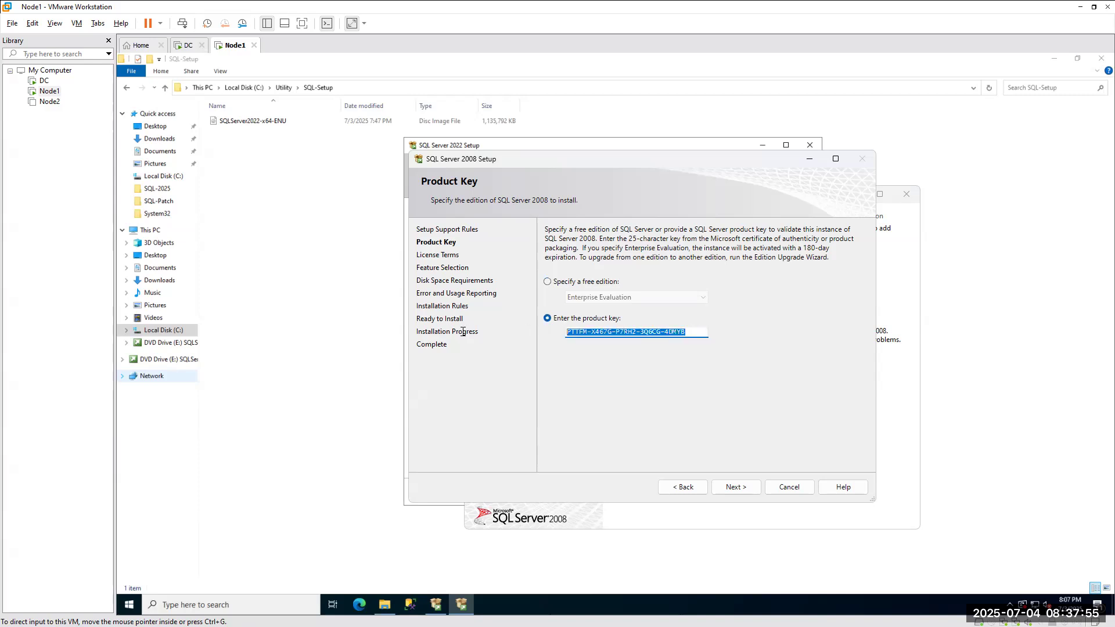
key(ctrl+v)
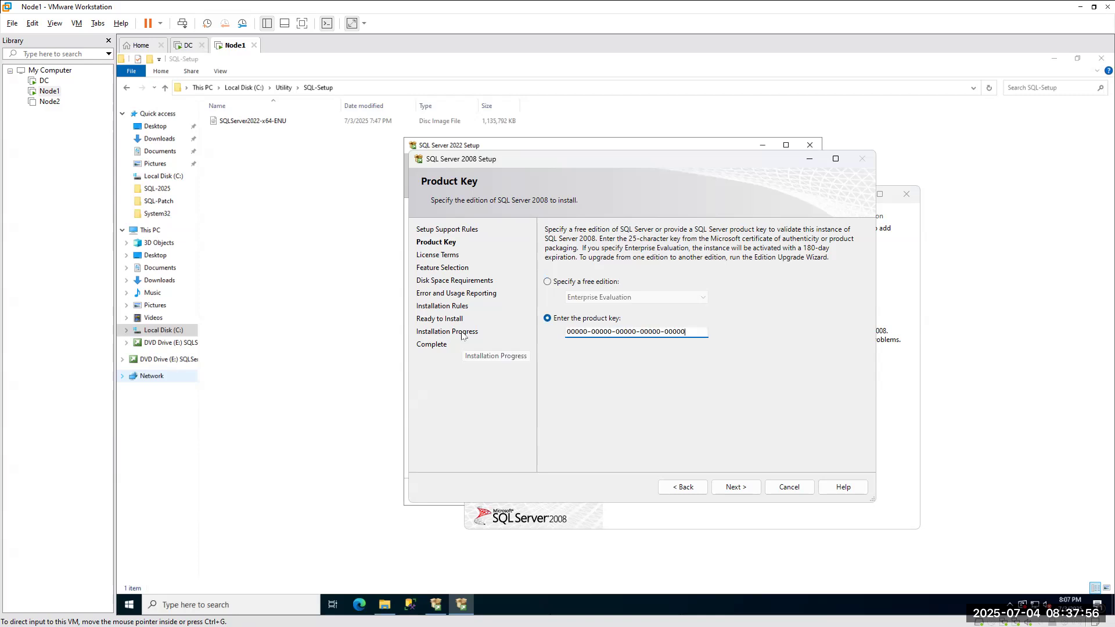
click(745, 491)
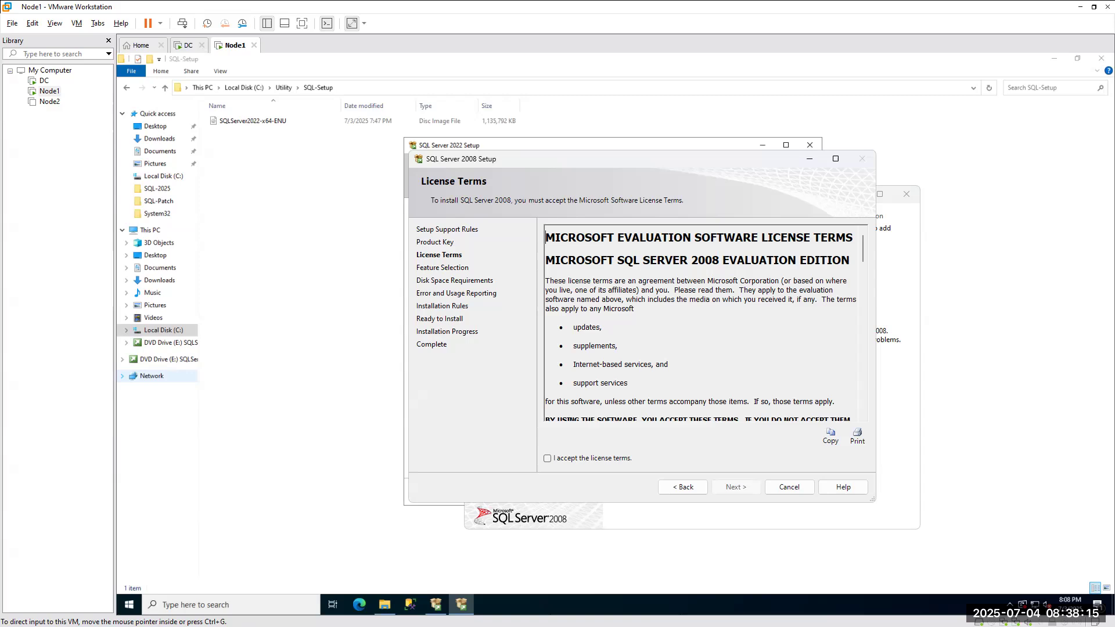
Select the SQL Server 2008 Enterprise key in the OneNote notes and return to Setup.
key(alt+Tab)
scroll(375, 376, down, 2)
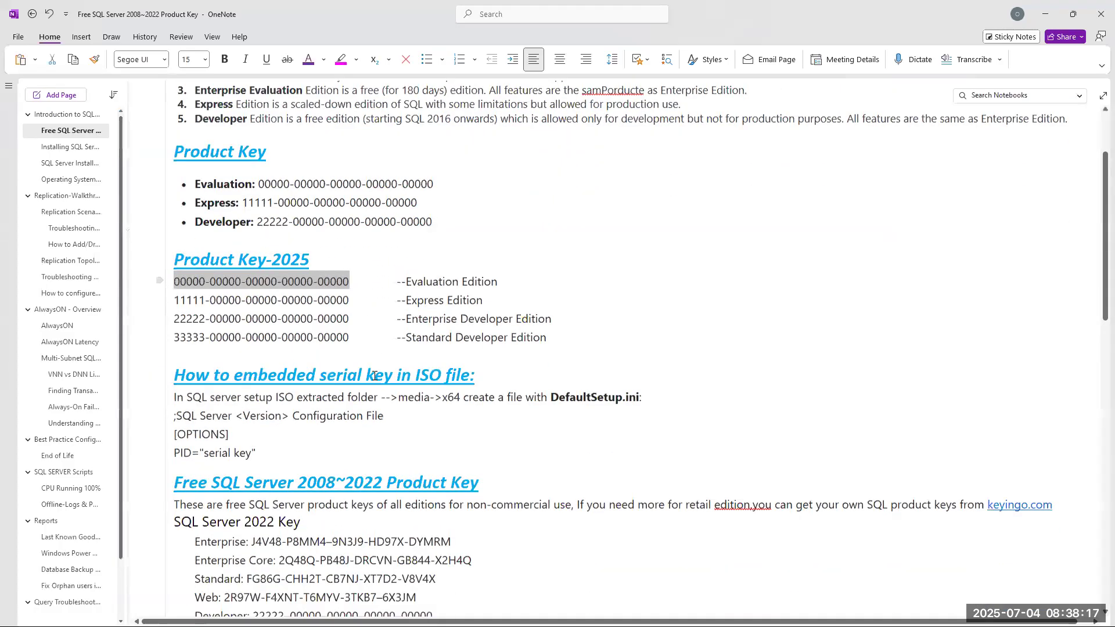
scroll(374, 376, down, 6)
scroll(374, 376, down, 7)
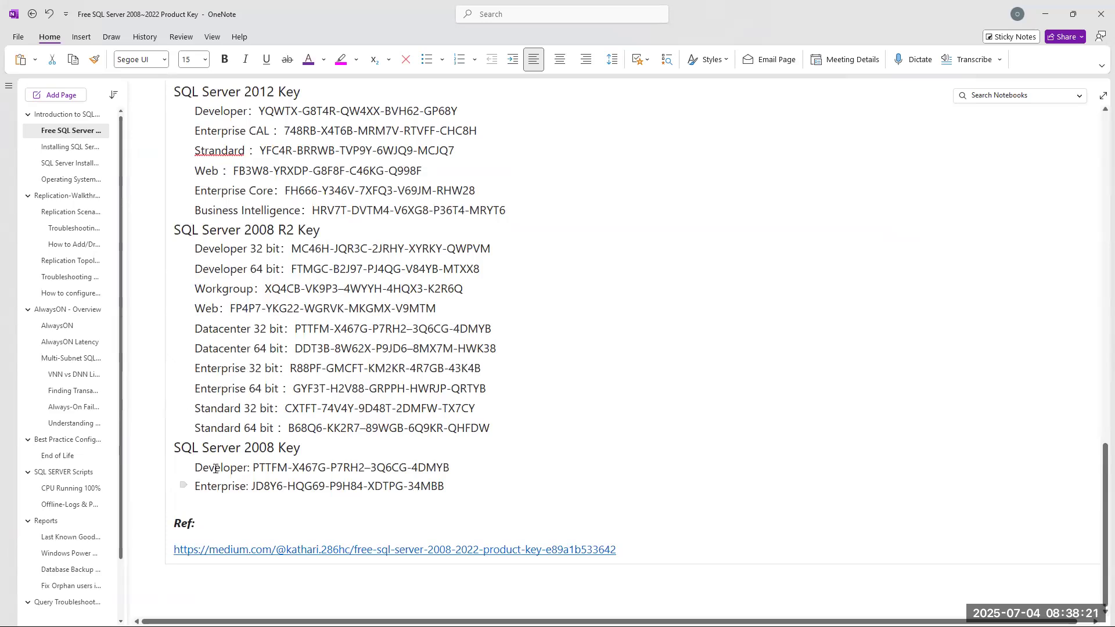
drag(251, 486, 441, 486)
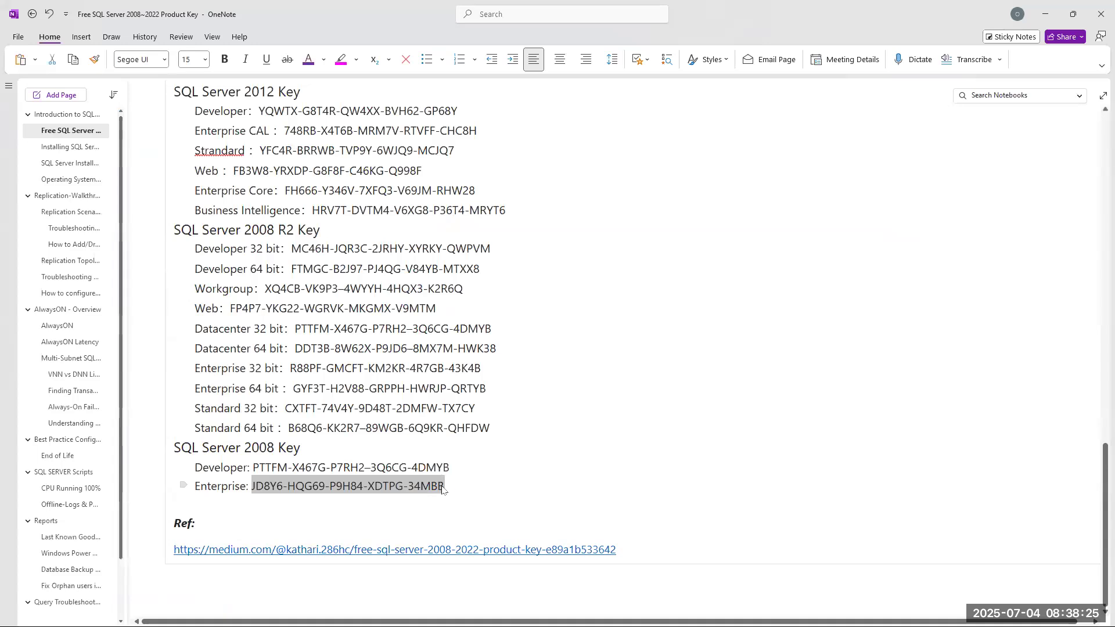
key(alt+Tab)
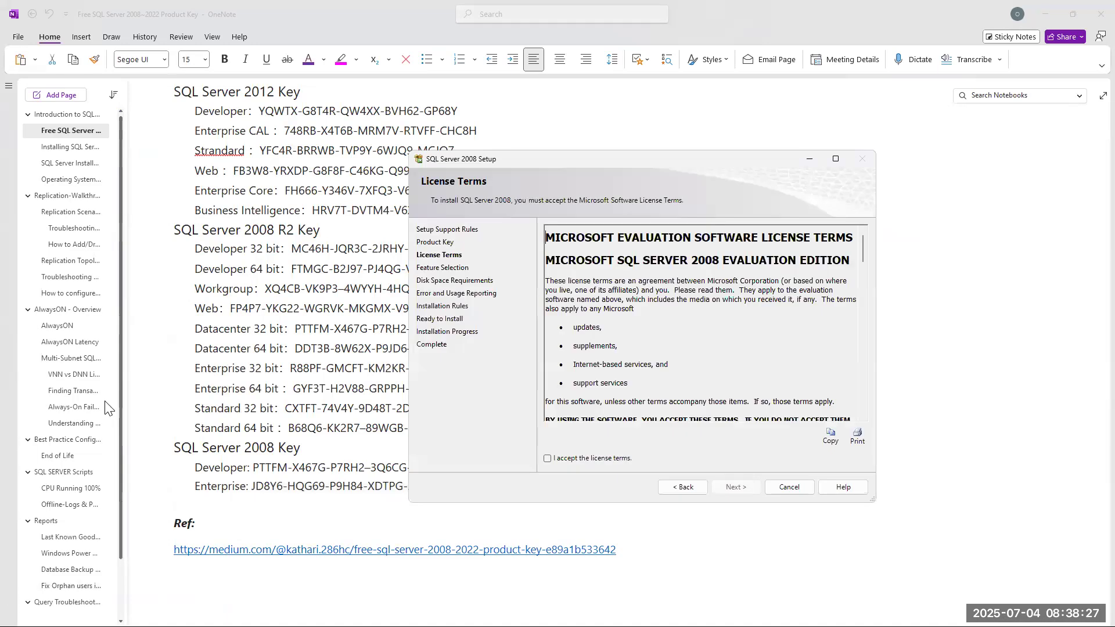
Enter the Enterprise key, check the Enterprise Edition license terms, then return to the Product Key page.
click(680, 487)
click(693, 331)
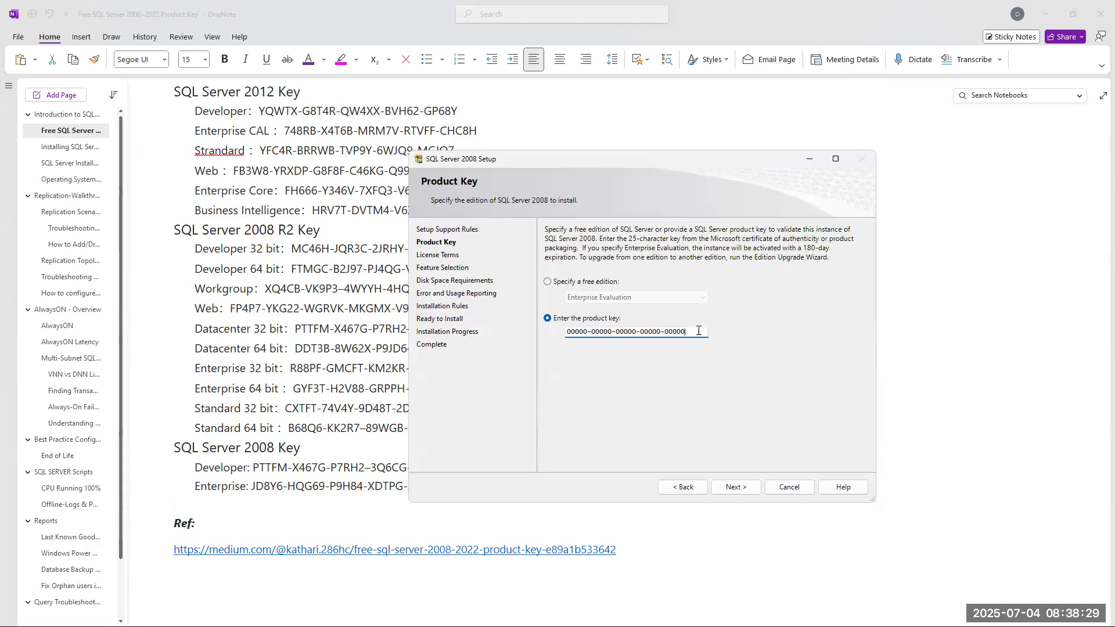
click(739, 487)
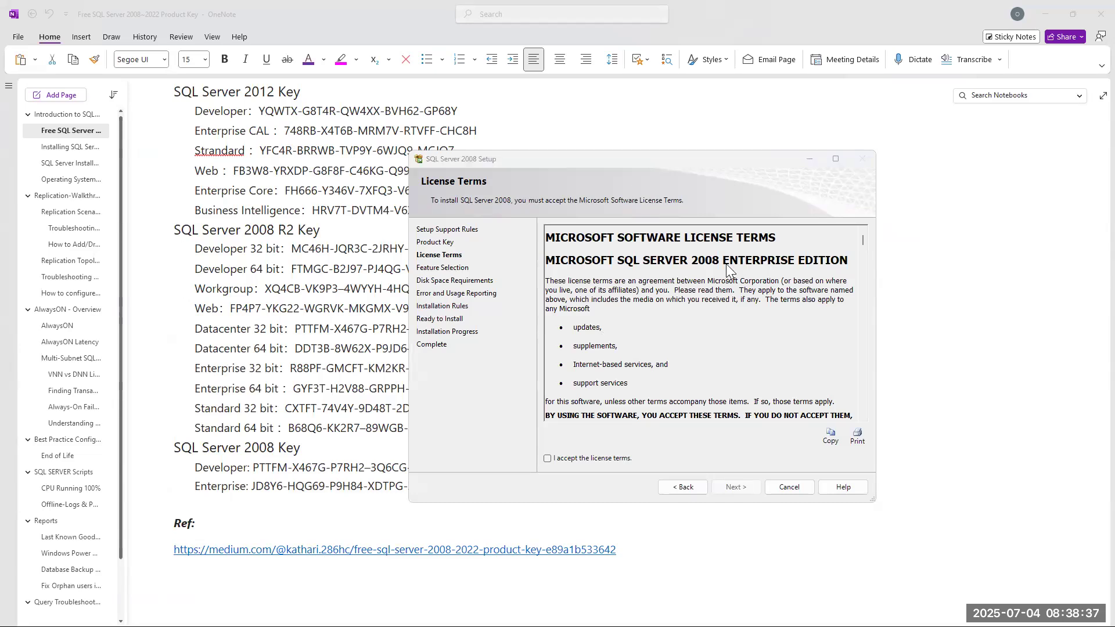
click(679, 487)
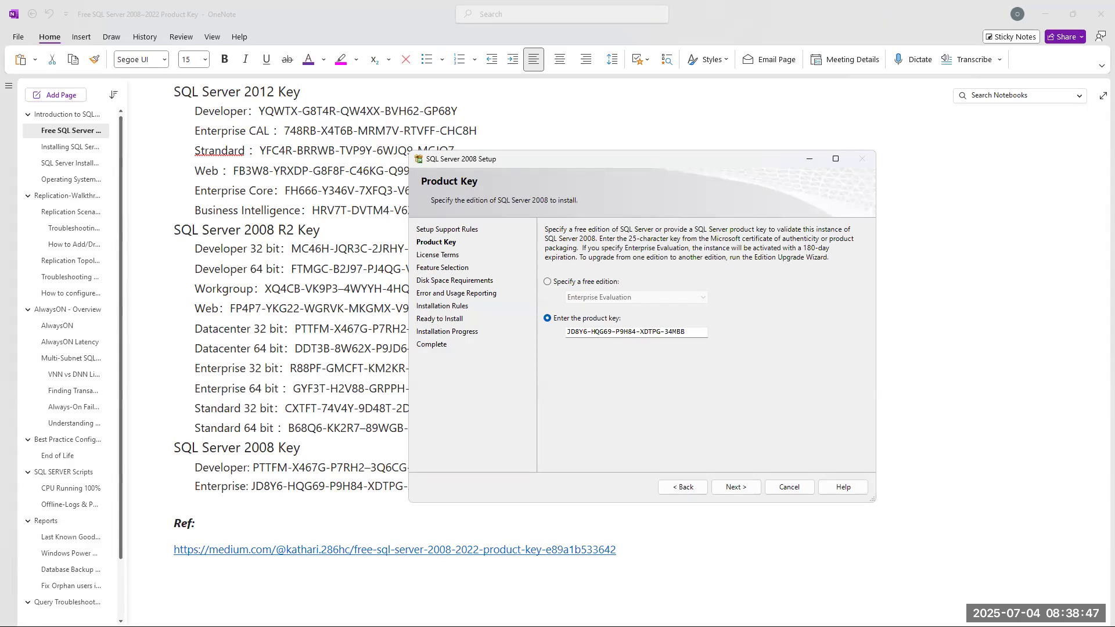
key(alt+Tab)
Scroll OneNote to the top, compare the Evaluation and Express lines, and copy the Developer key.
scroll(484, 430, up, 10)
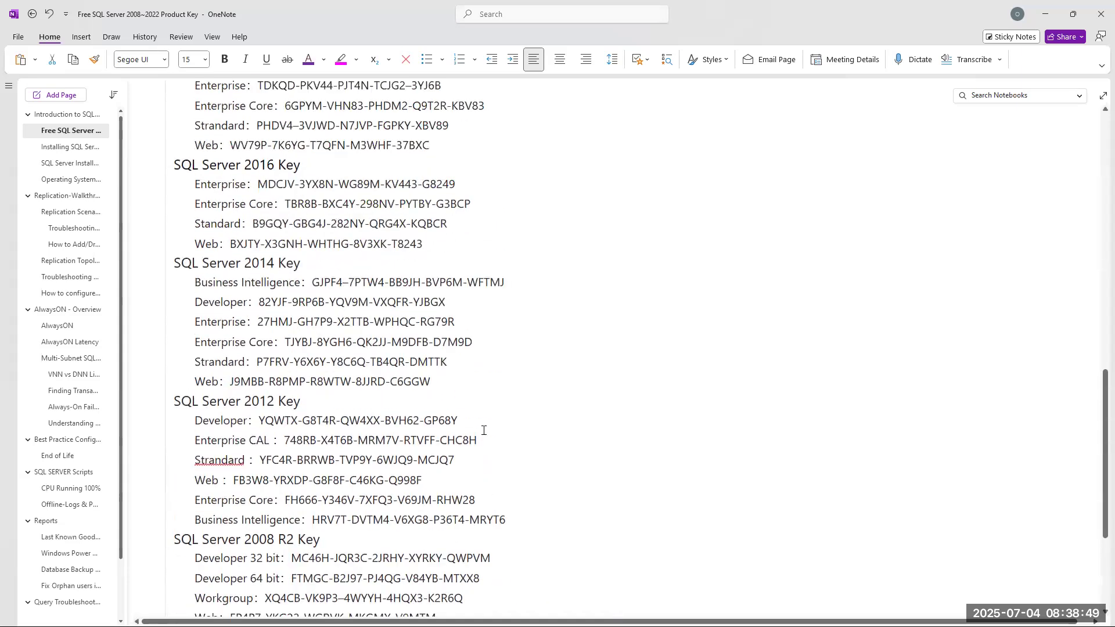
scroll(484, 430, up, 5)
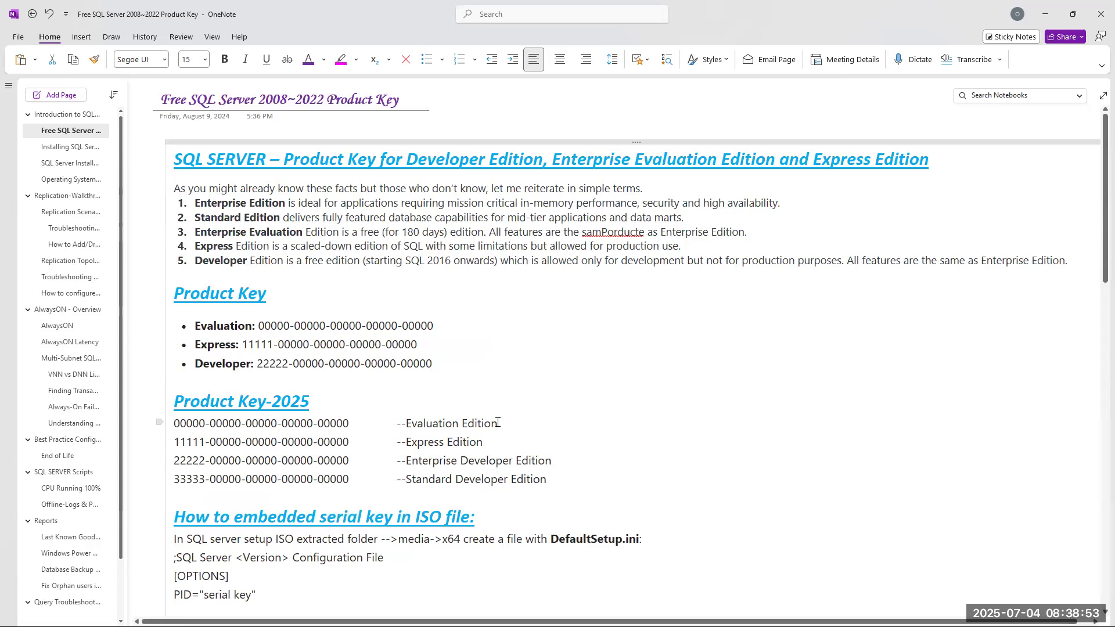
drag(498, 423, 173, 423)
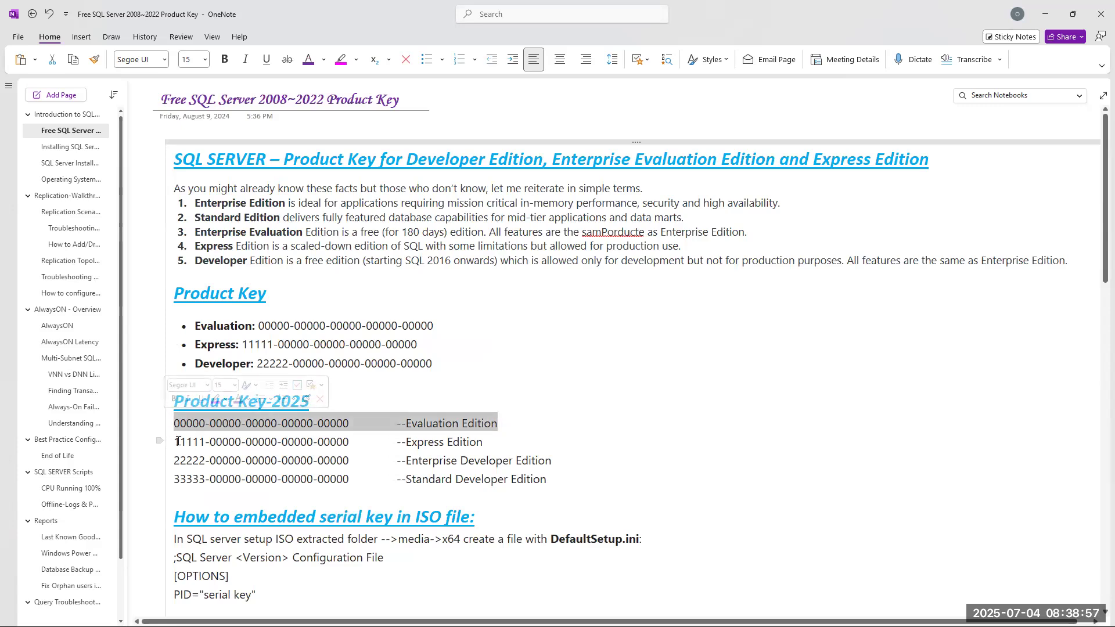
drag(491, 445, 173, 445)
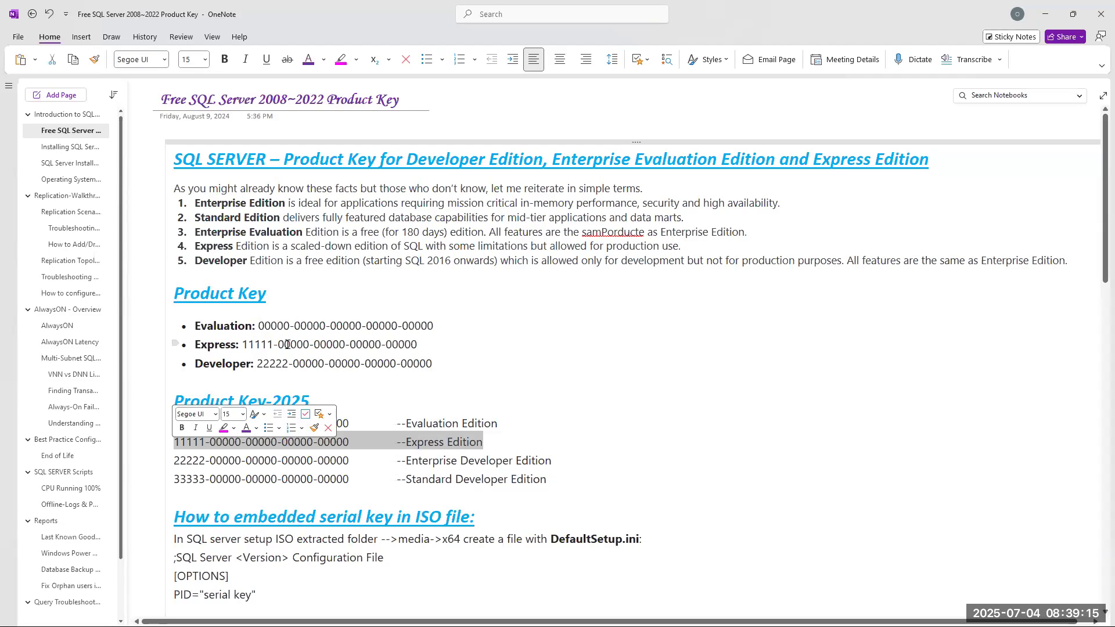
drag(438, 364, 258, 360)
key(ctrl+c)
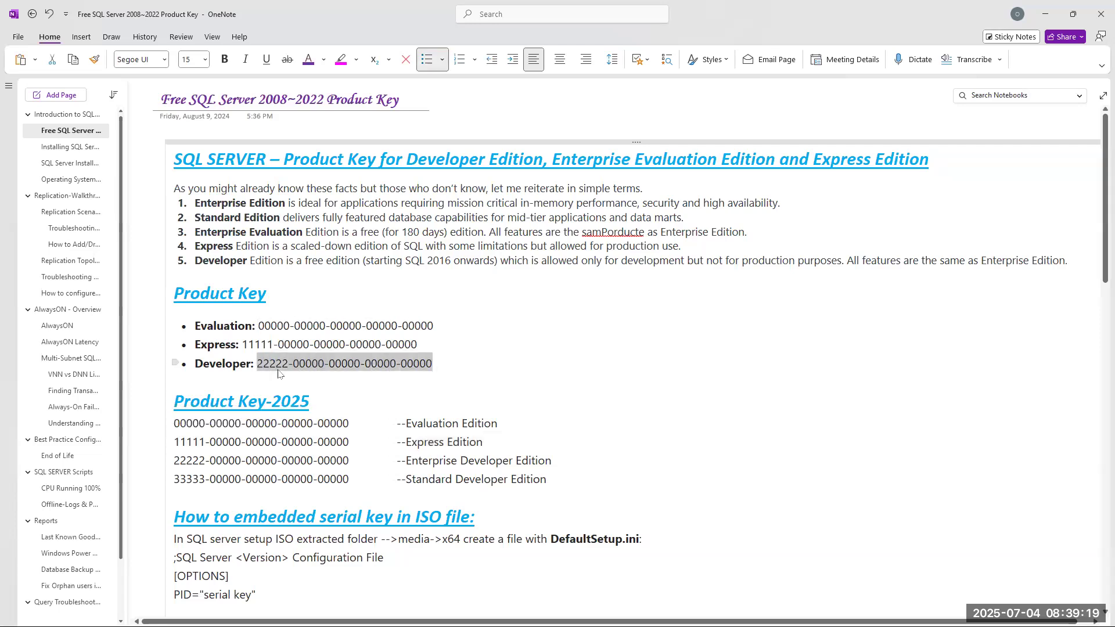
key(alt+Tab)
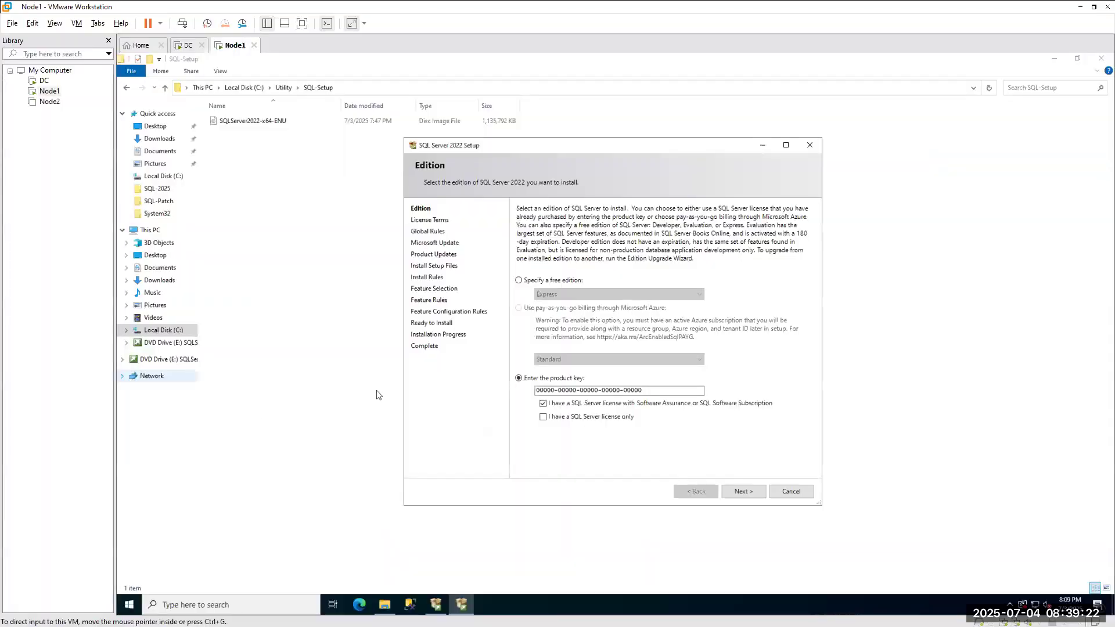
Replace the key with the Developer key, choose SQL Server license only, and advance to license terms.
click(661, 392)
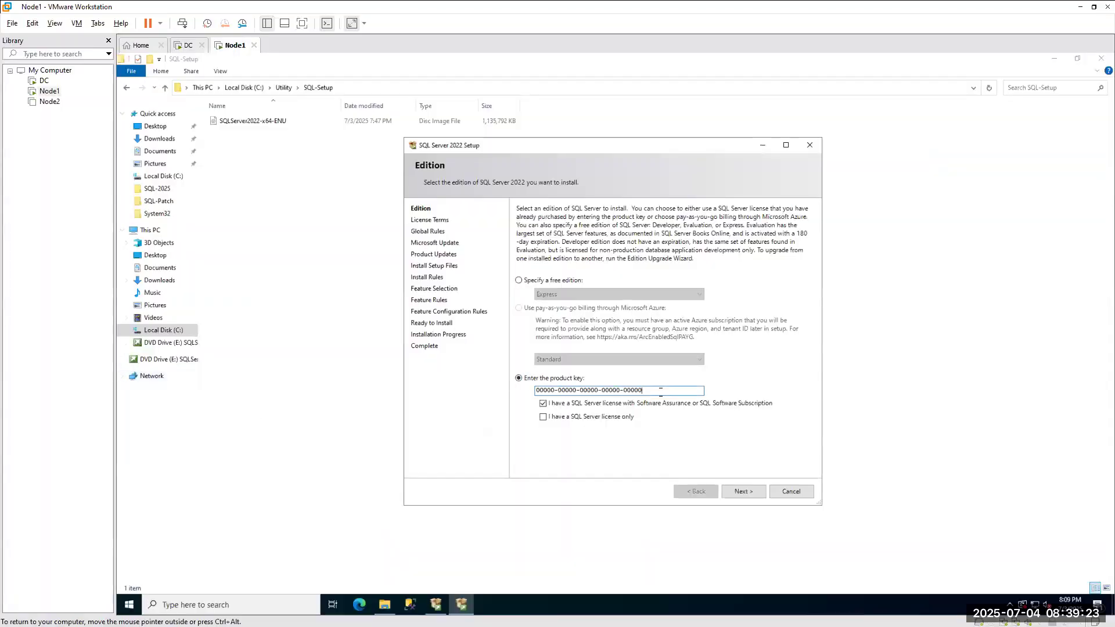
key(ctrl+a)
key(ctrl+v)
click(557, 417)
click(747, 492)
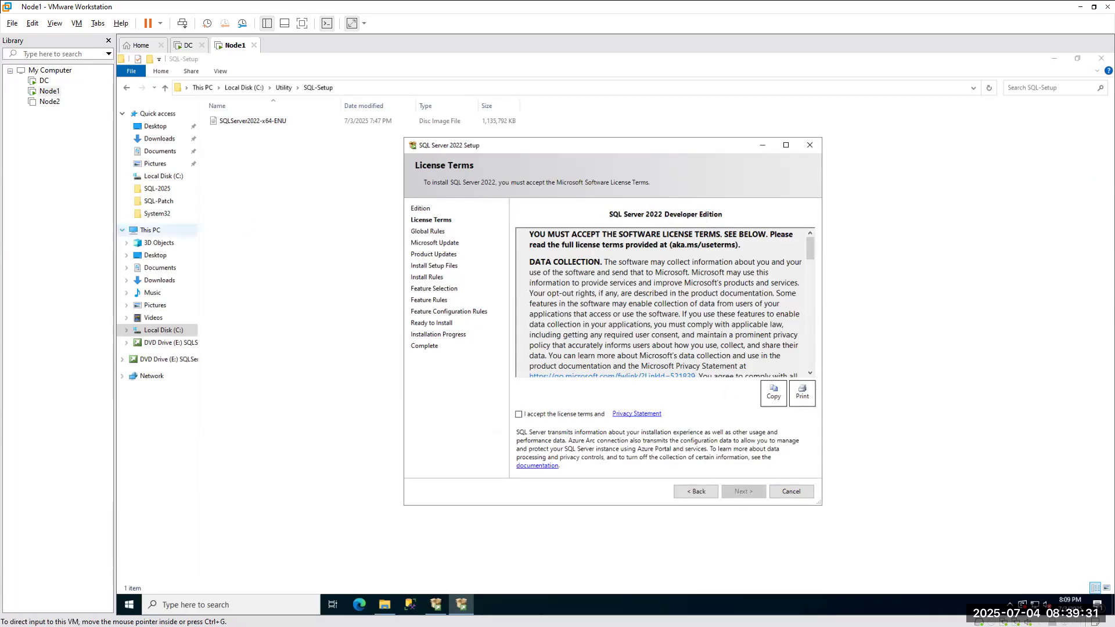
Copy the Standard Developer Edition key line from OneNote and return to the installer.
key(alt+Tab)
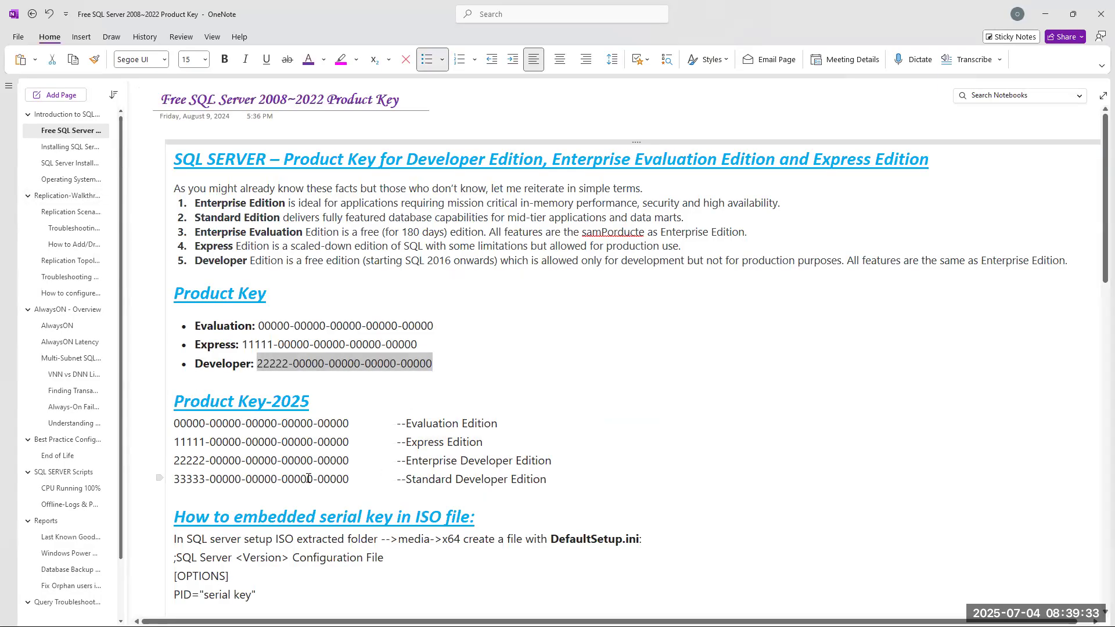
drag(348, 480, 172, 480)
key(ctrl+c)
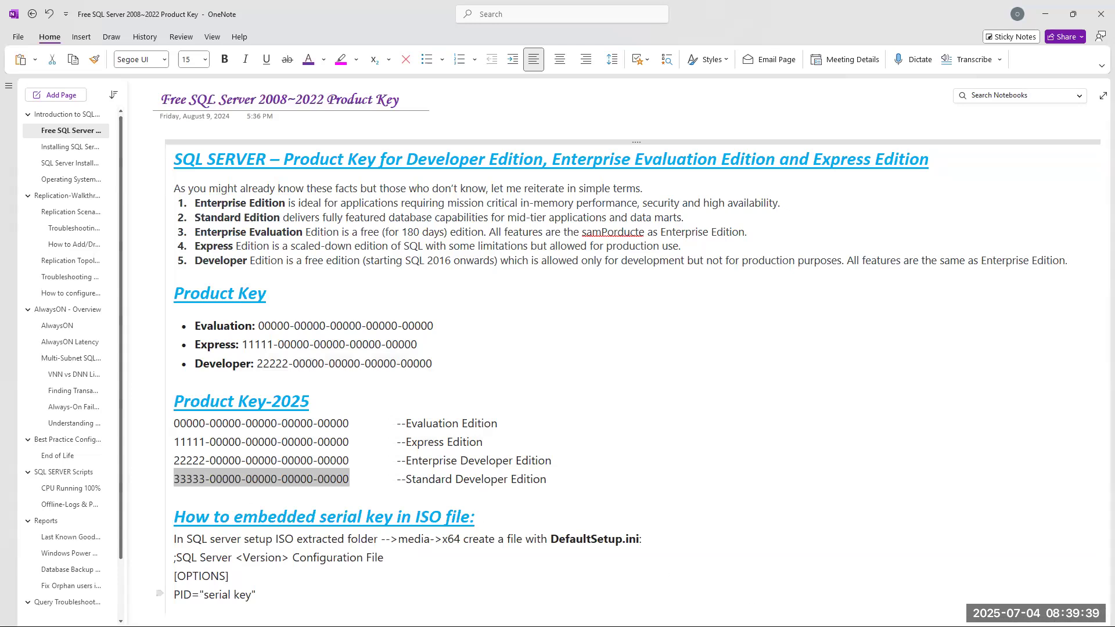
key(alt+Tab)
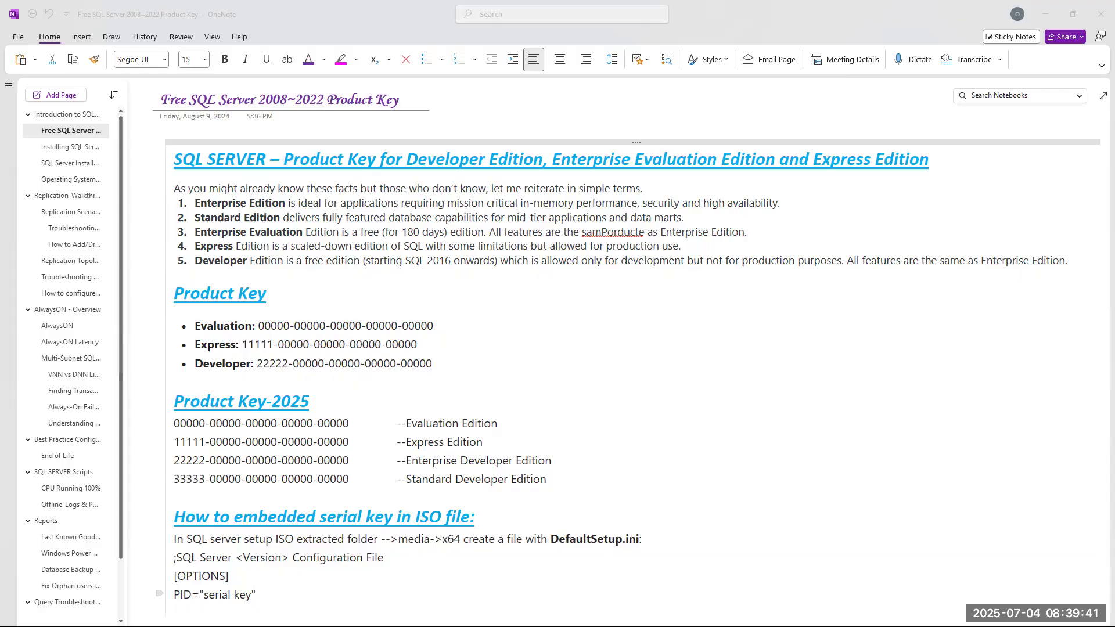
Paste the Standard Developer Edition key into Setup, submit it, and dismiss the invalid-key error.
click(702, 494)
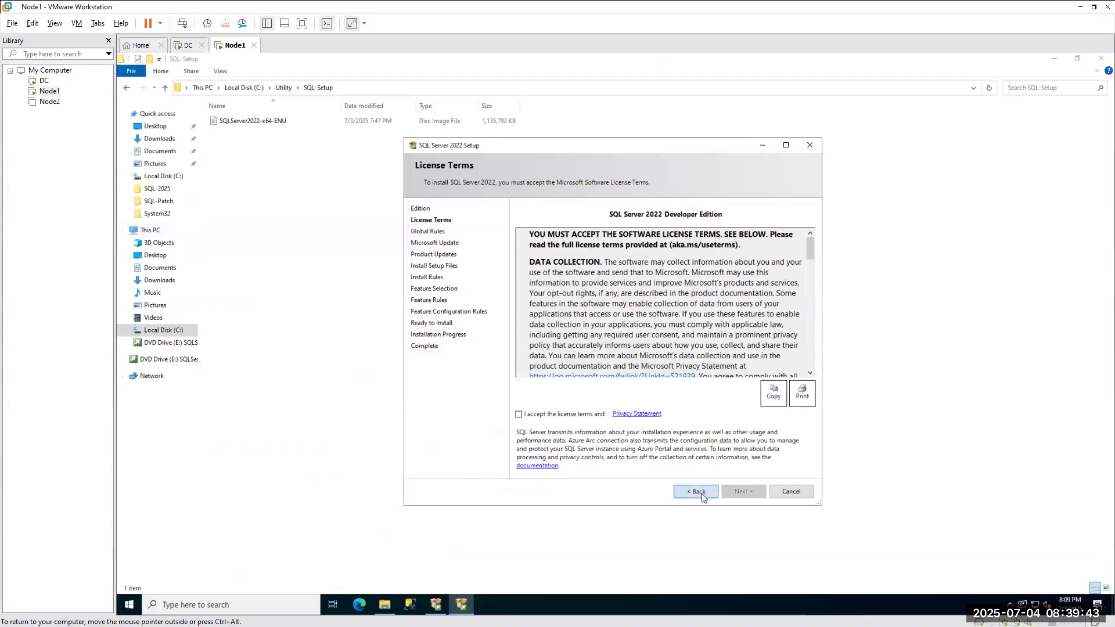
click(655, 390)
key(ctrl+a)
key(ctrl+v)
click(737, 492)
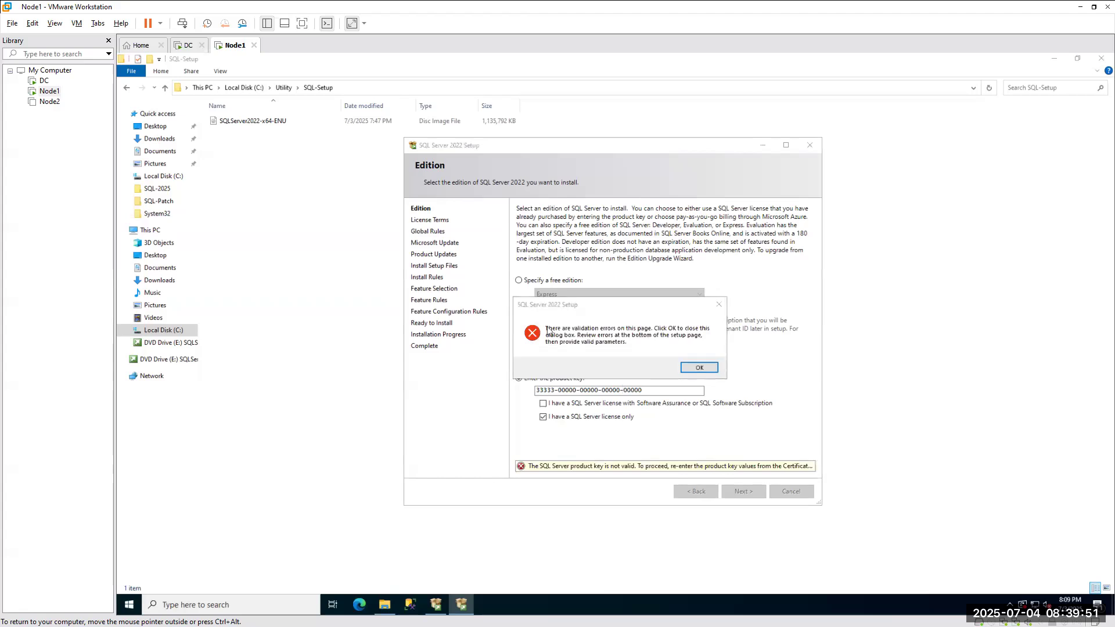
click(687, 368)
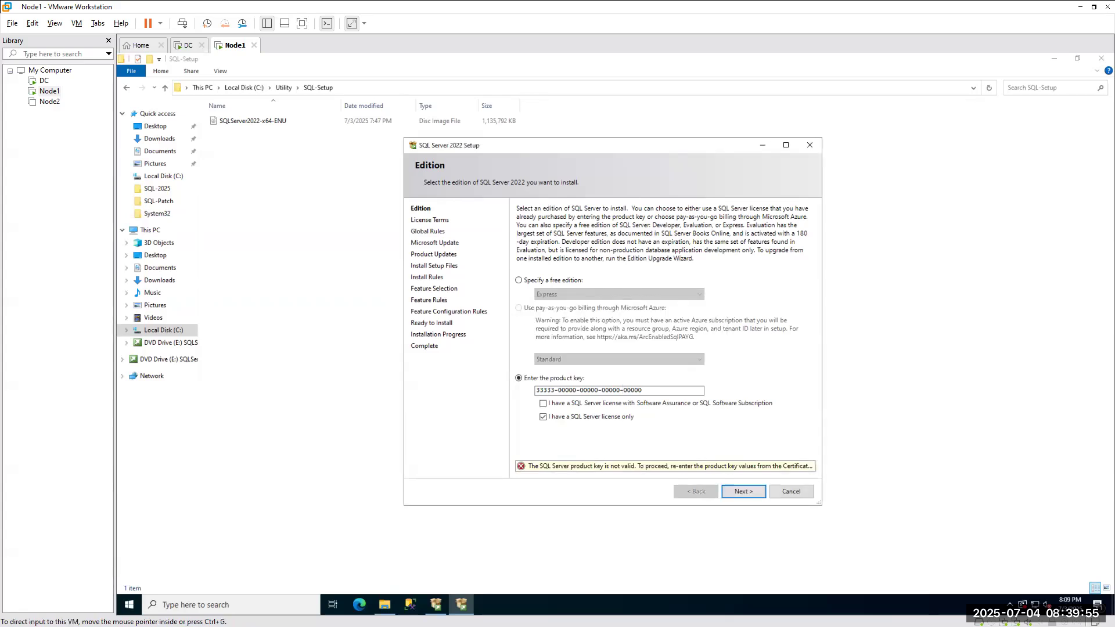
key(alt+Tab)
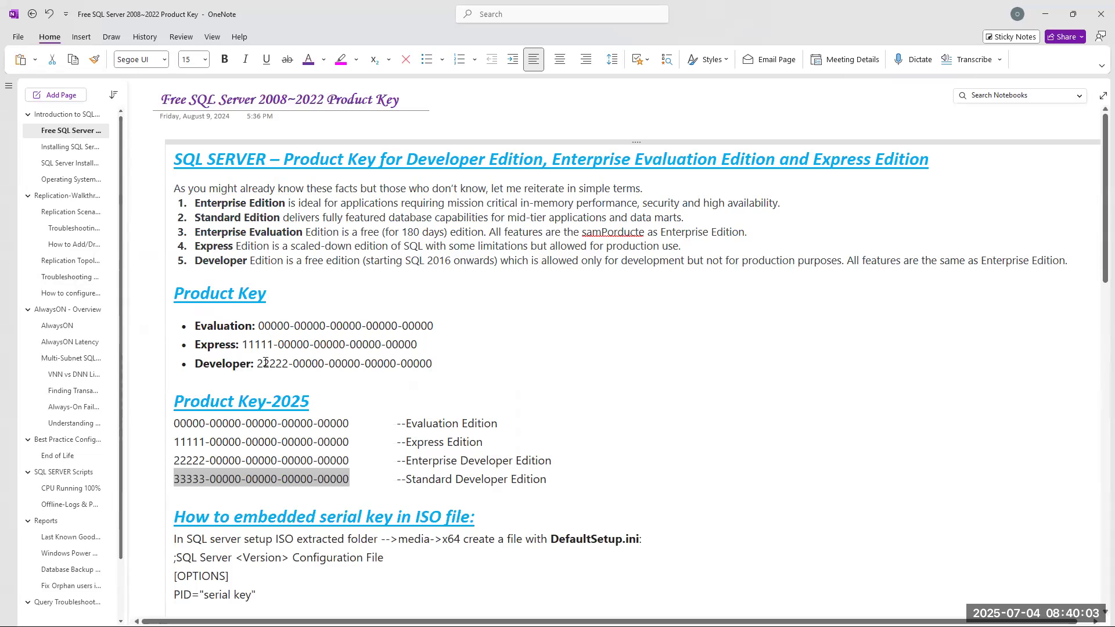
drag(194, 326, 450, 329)
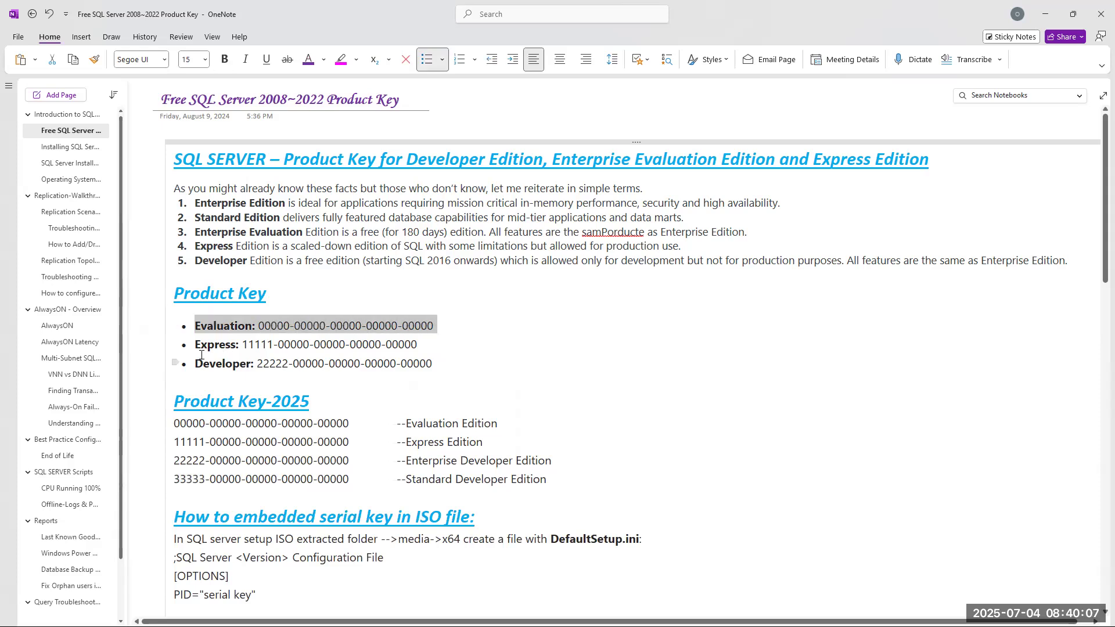
drag(193, 344, 242, 345)
drag(332, 347, 427, 347)
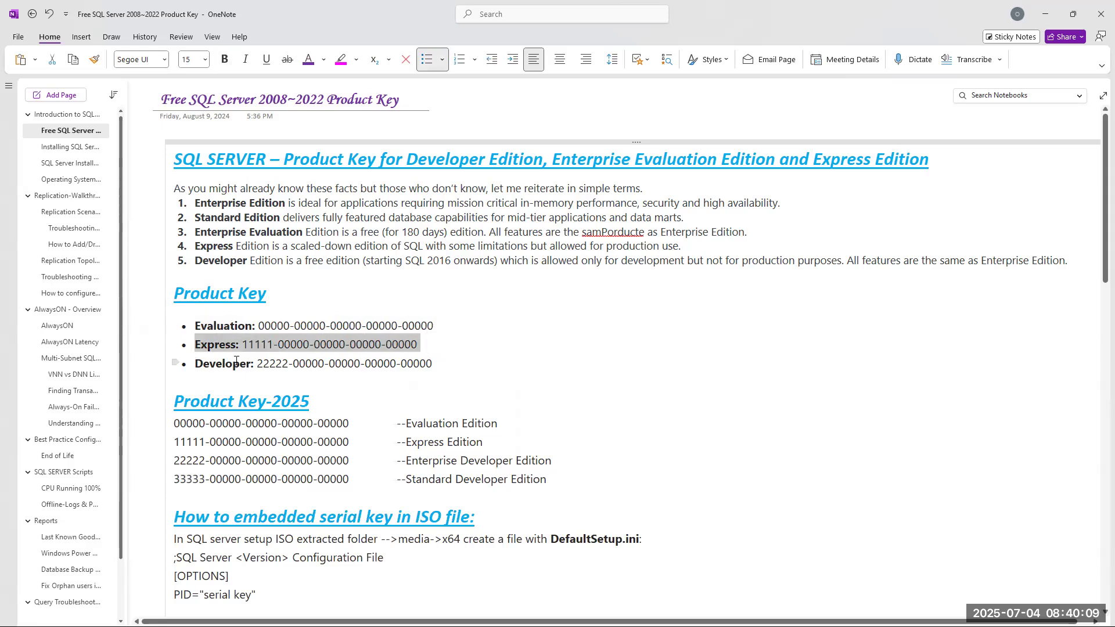
drag(215, 366, 434, 366)
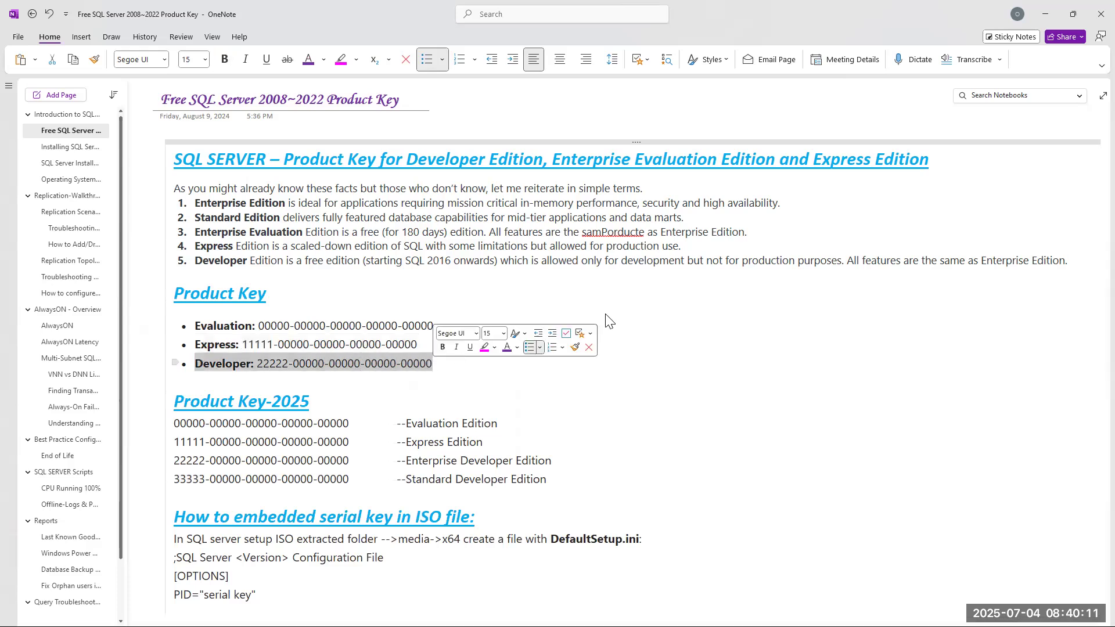
scroll(454, 392, down, 5)
scroll(212, 322, down, 2)
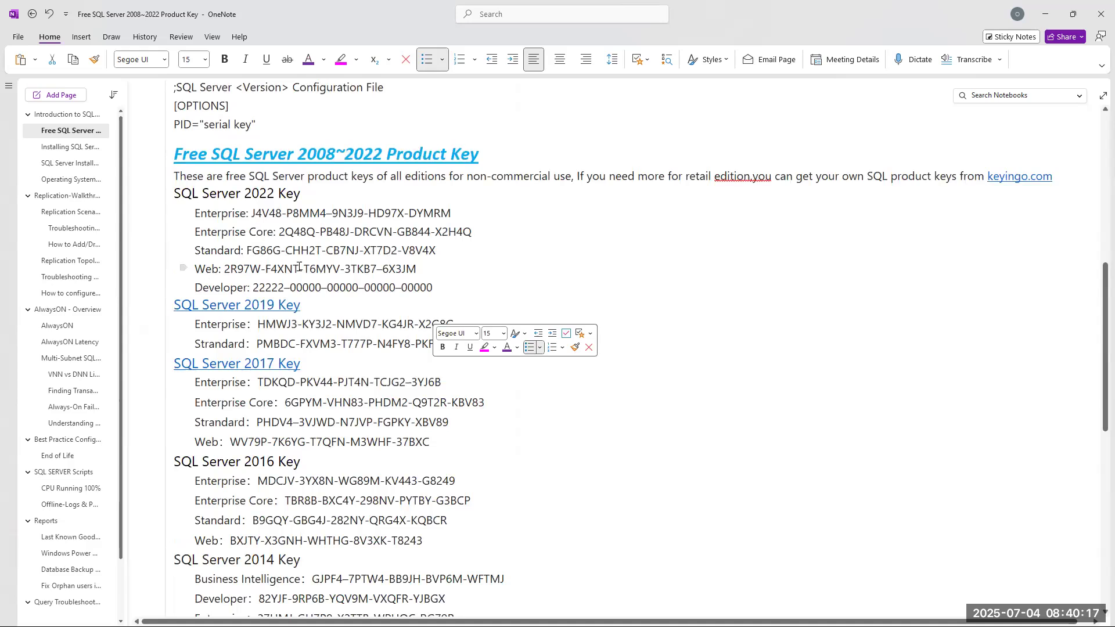
scroll(299, 267, up, 7)
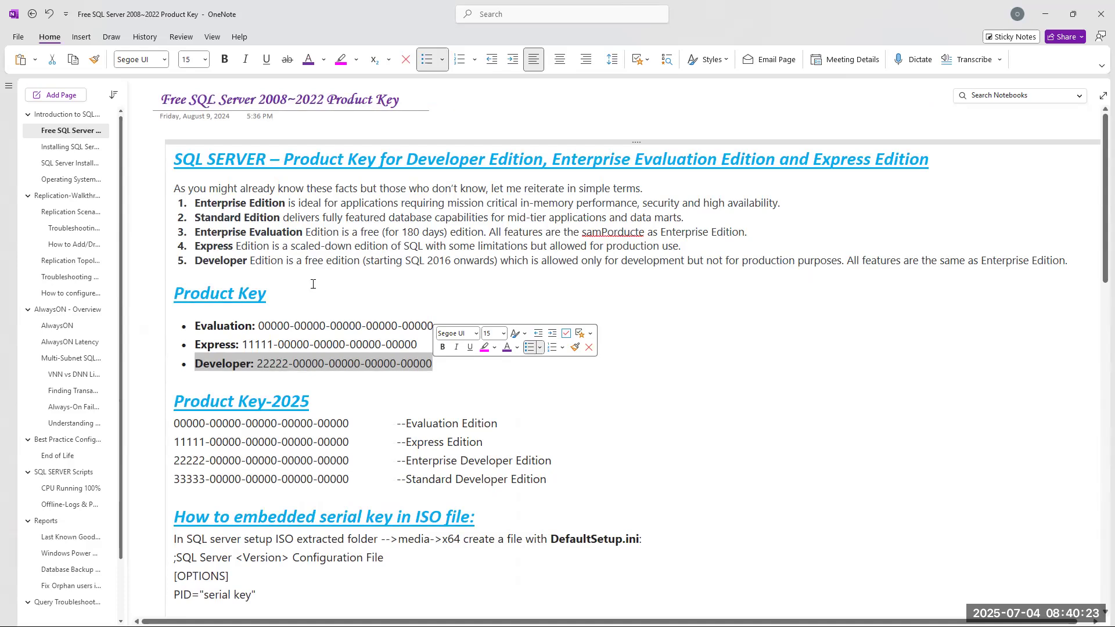
drag(505, 423, 180, 422)
drag(487, 439, 174, 442)
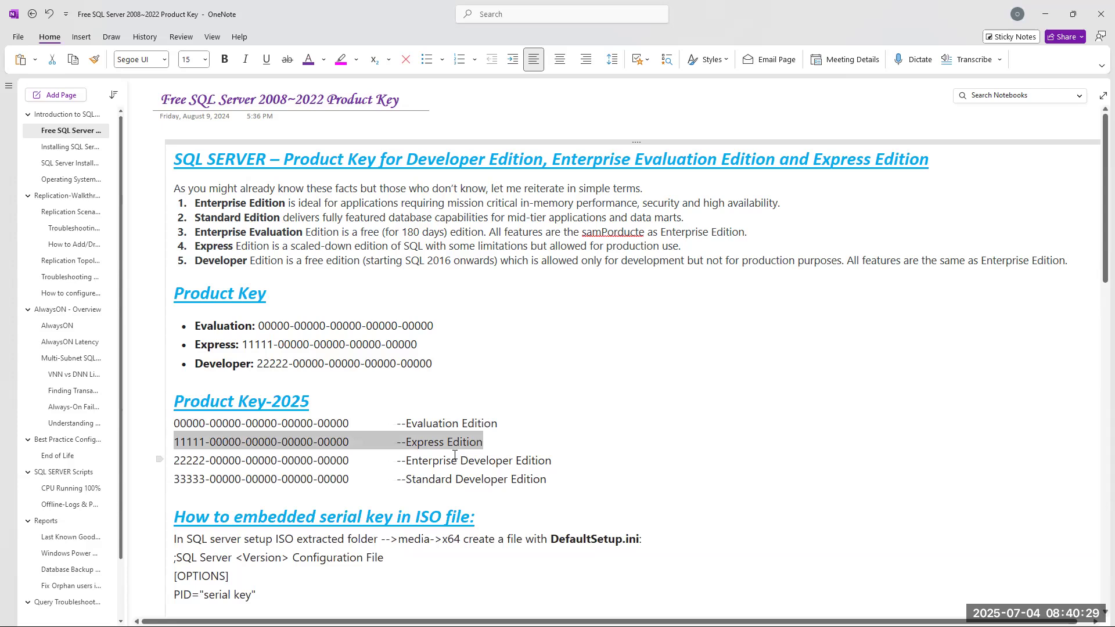
click(223, 366)
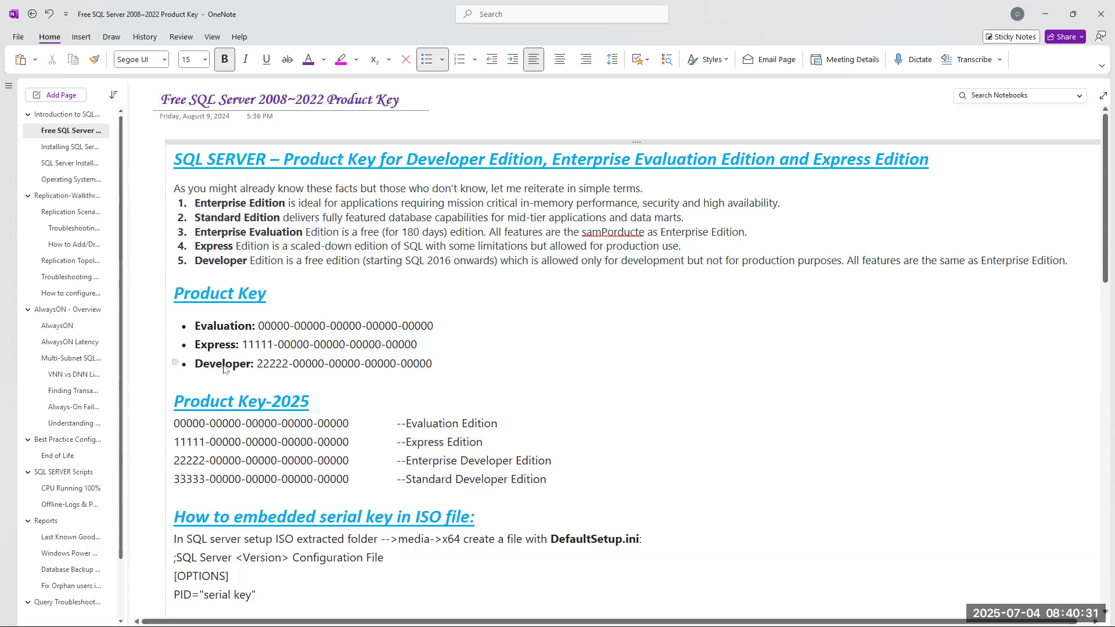
double_click(224, 366)
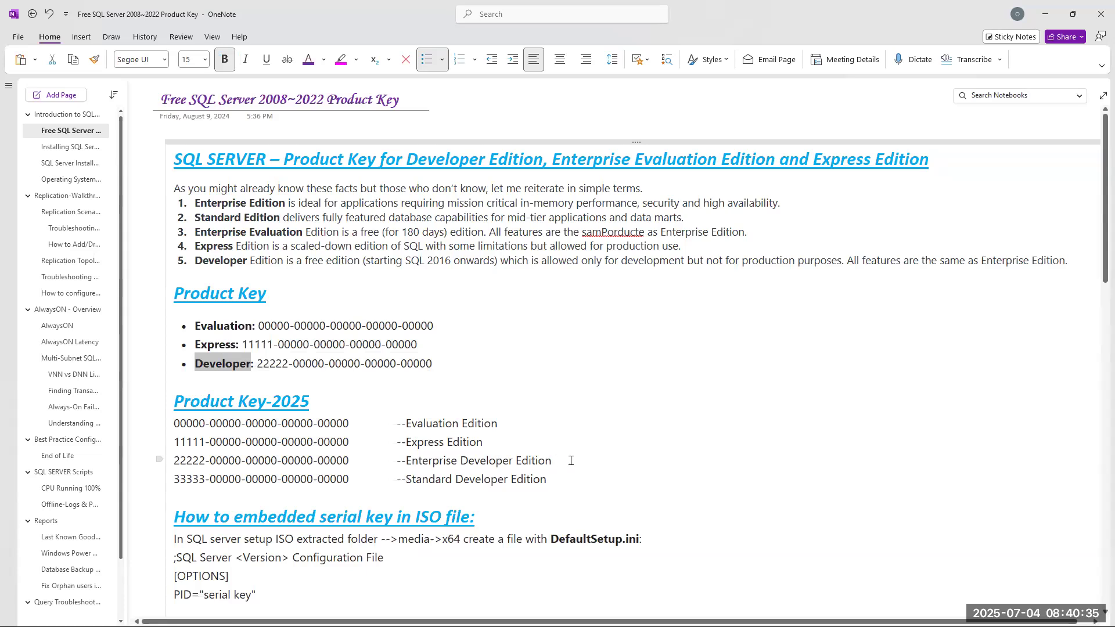
drag(571, 461, 173, 461)
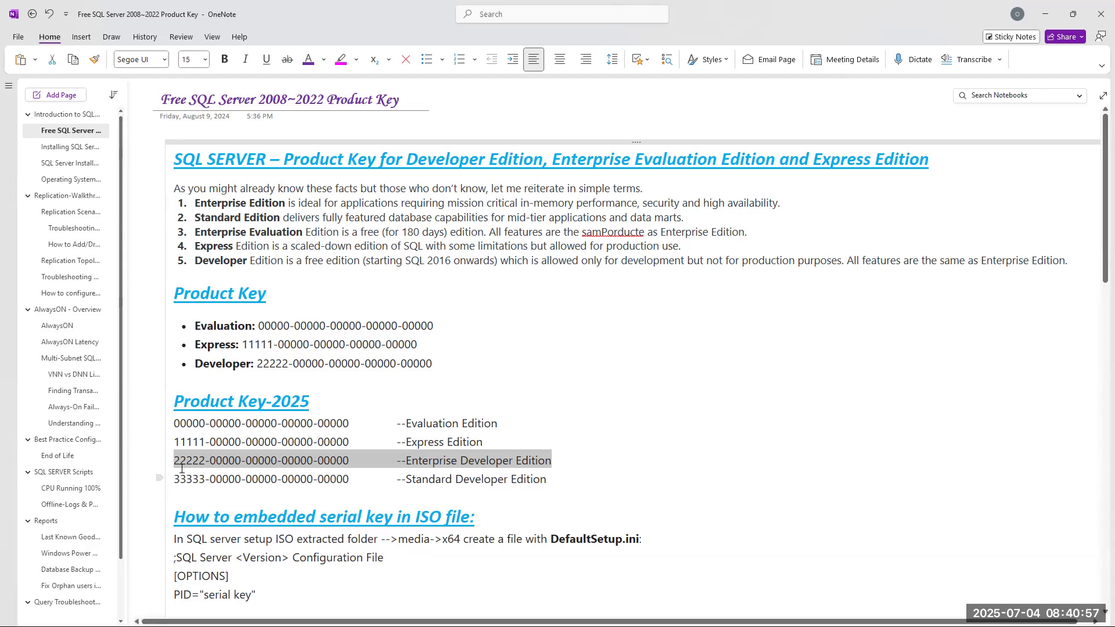
drag(549, 480, 138, 465)
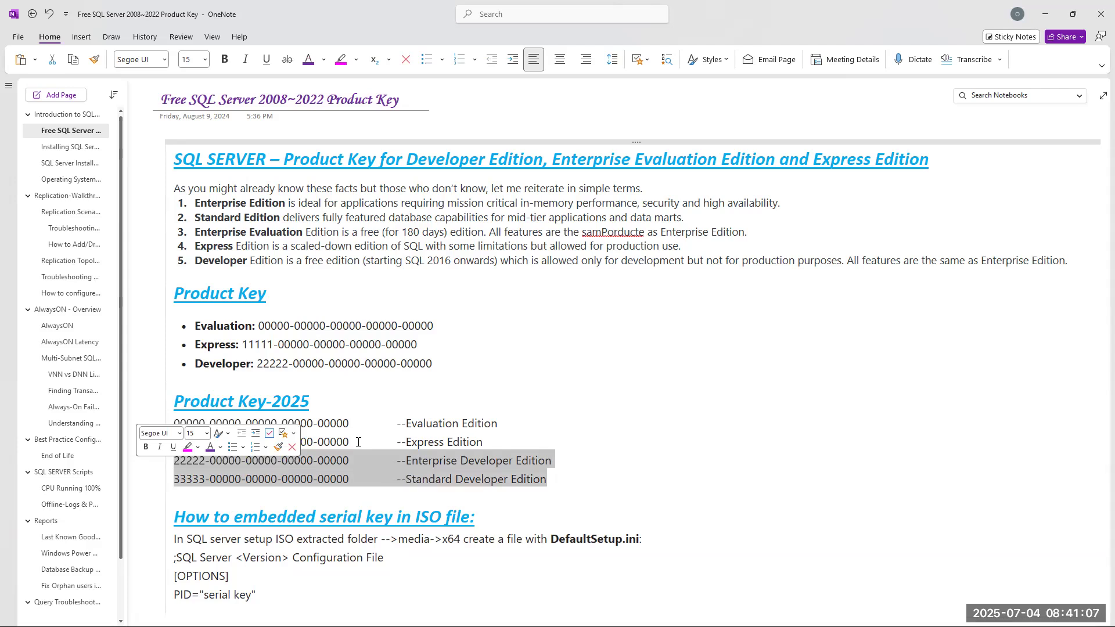
drag(447, 366, 173, 325)
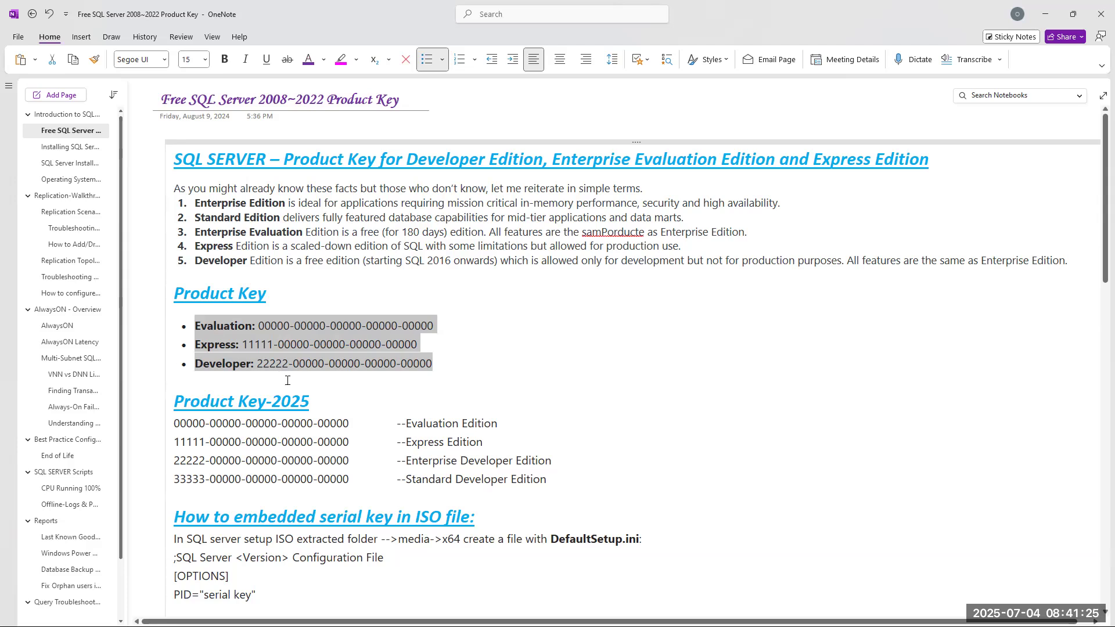
Select the SQL Server 2022 Enterprise key and the word Developer in OneNote, then open a new Chrome tab.
scroll(286, 381, down, 8)
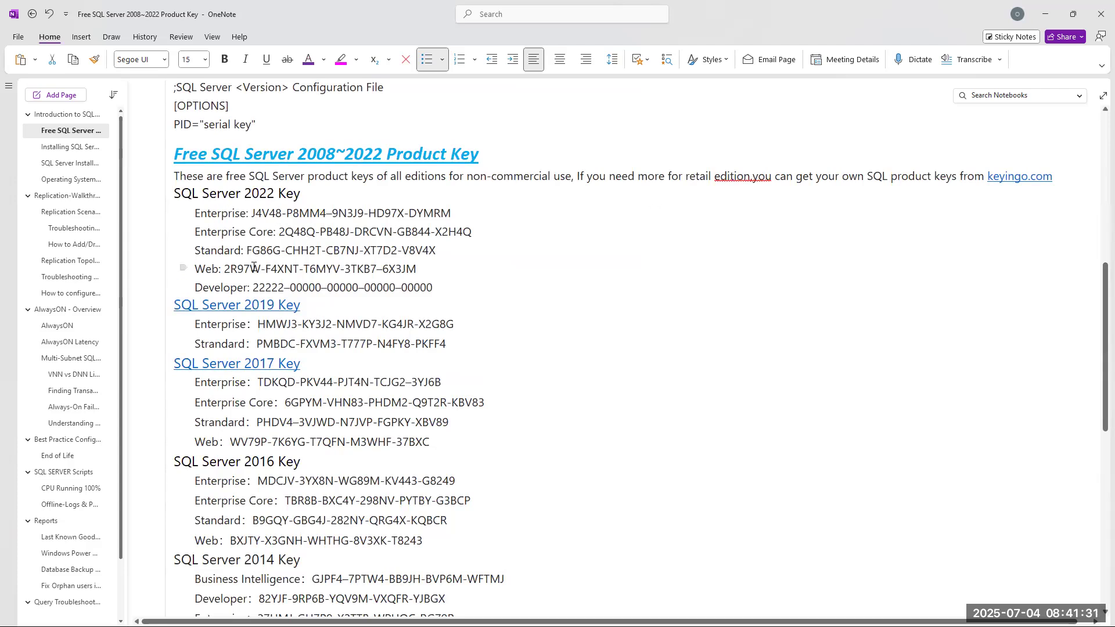
drag(446, 213, 252, 213)
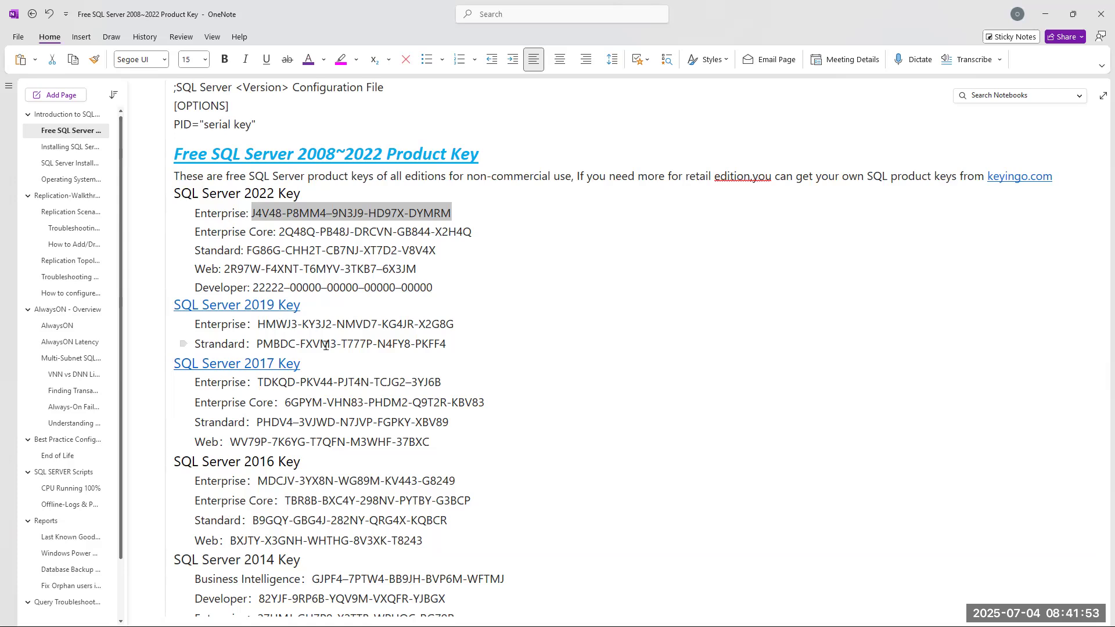
scroll(404, 340, up, 5)
scroll(403, 340, up, 2)
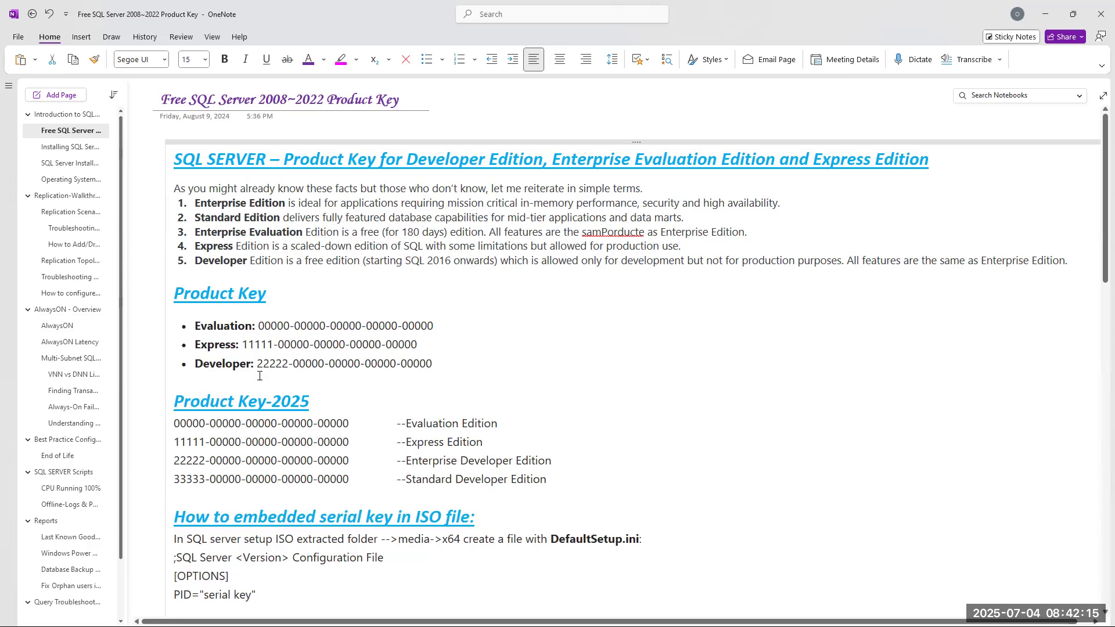
double_click(212, 367)
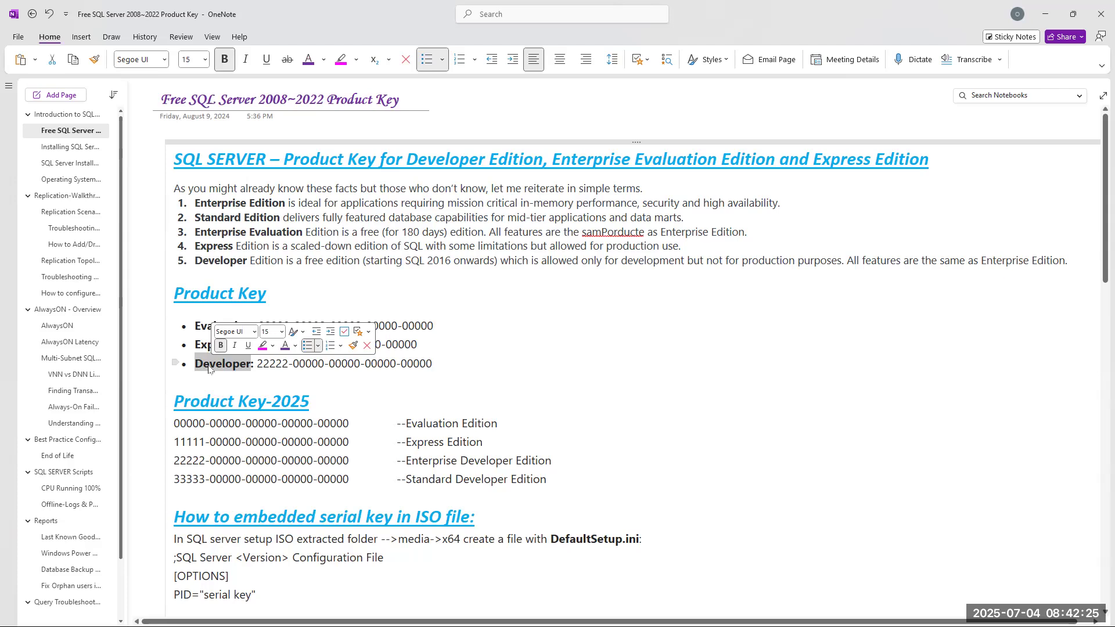
key(alt+Tab)
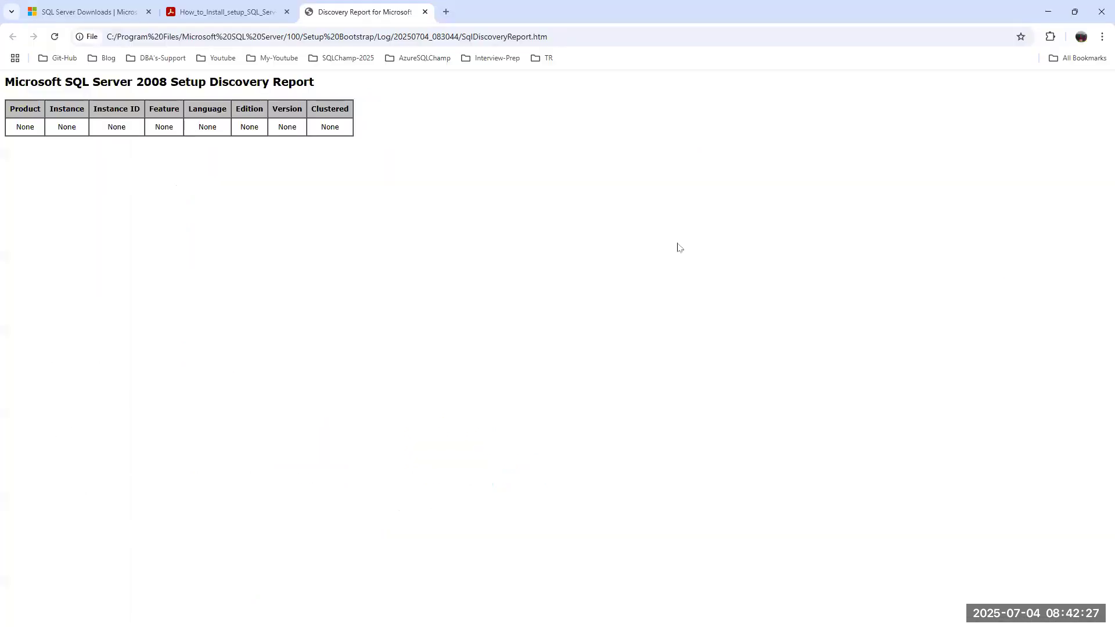
click(449, 14)
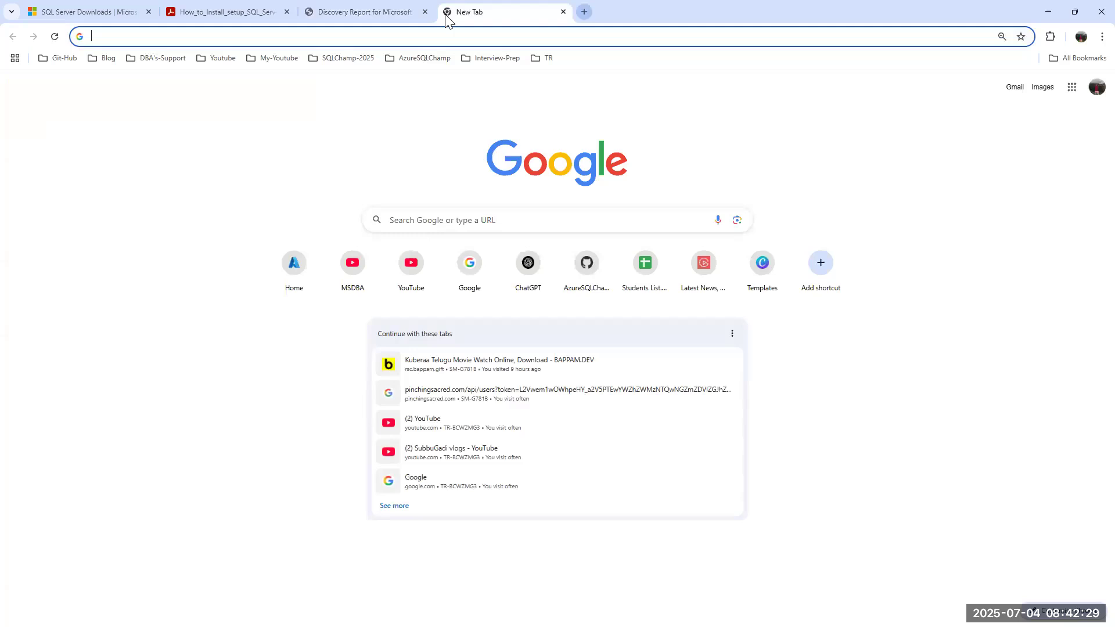
Search Google for 'sql server developer edition free' and skim the results.
text(sql server deve)
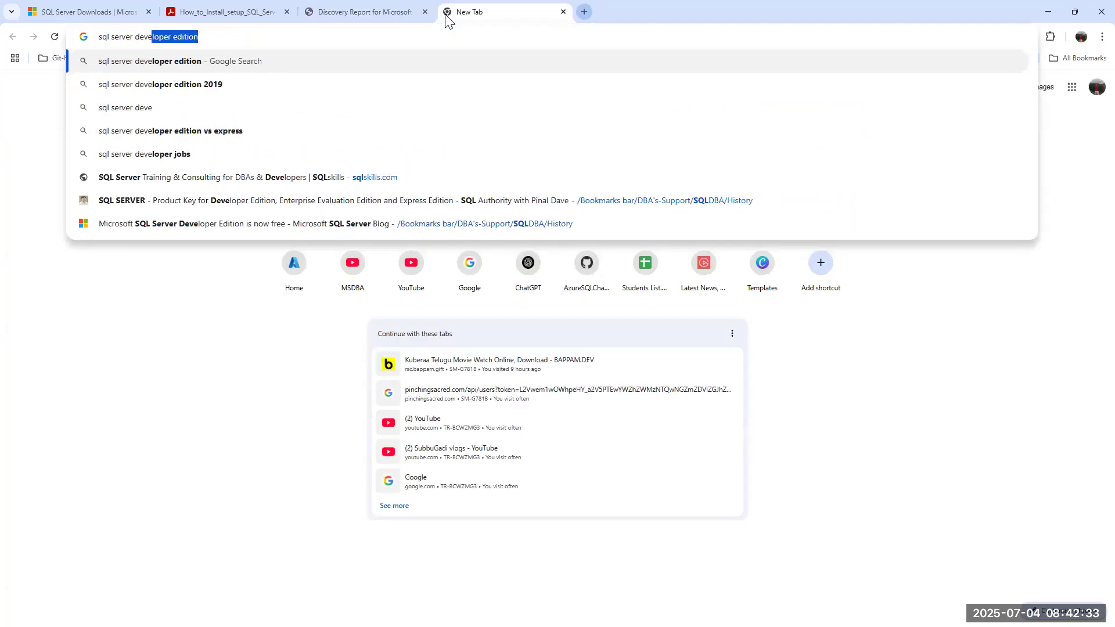
text(loper edition free)
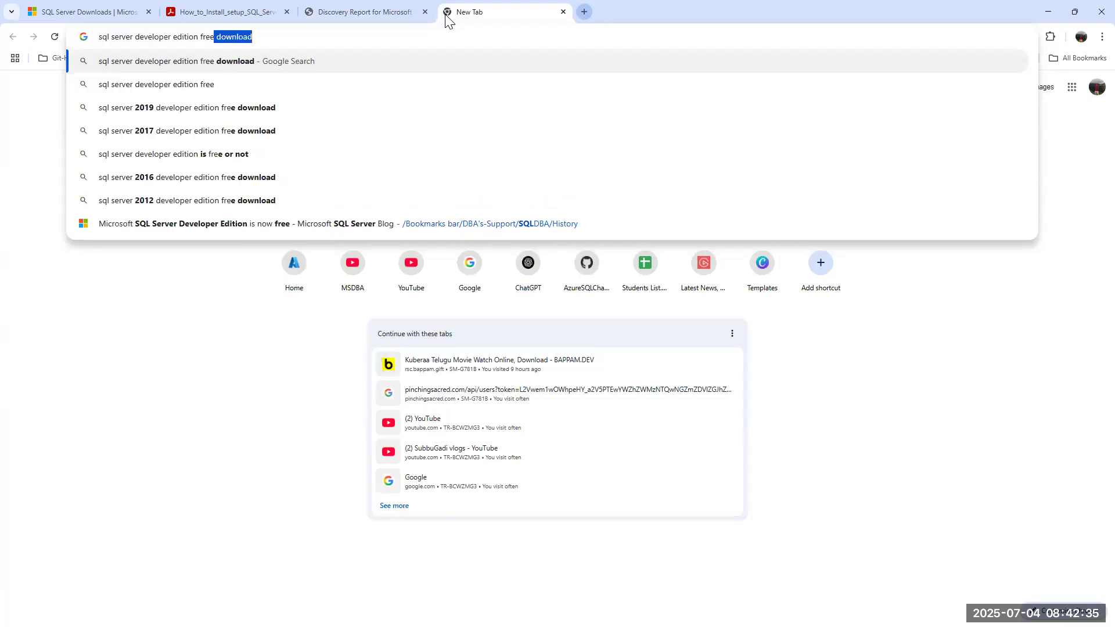
key(Delete)
key(Return)
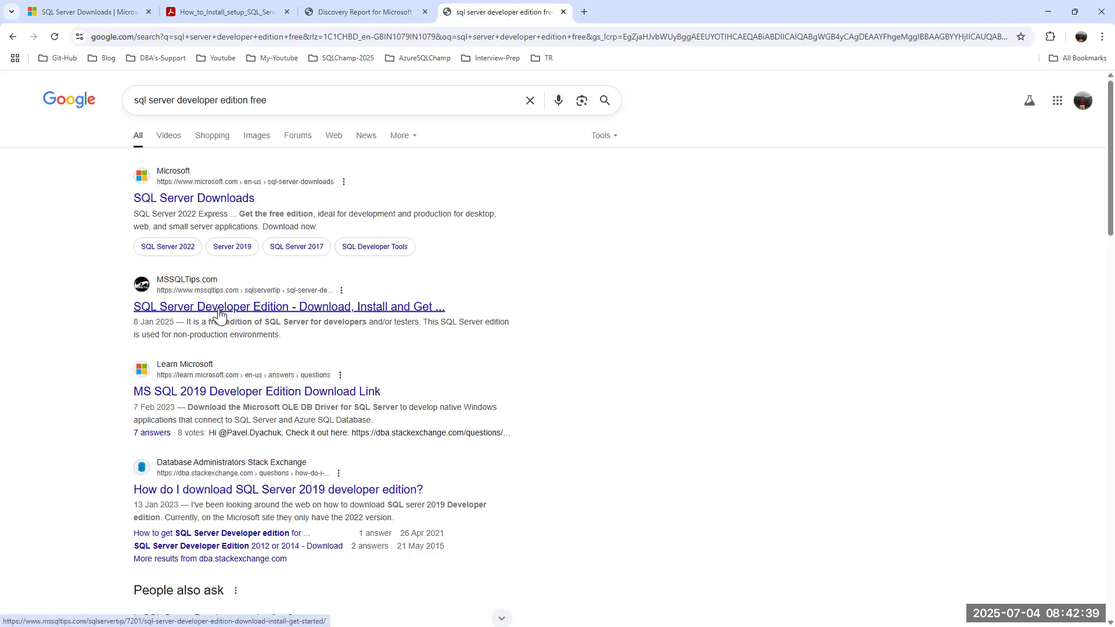
scroll(230, 386, down, 4)
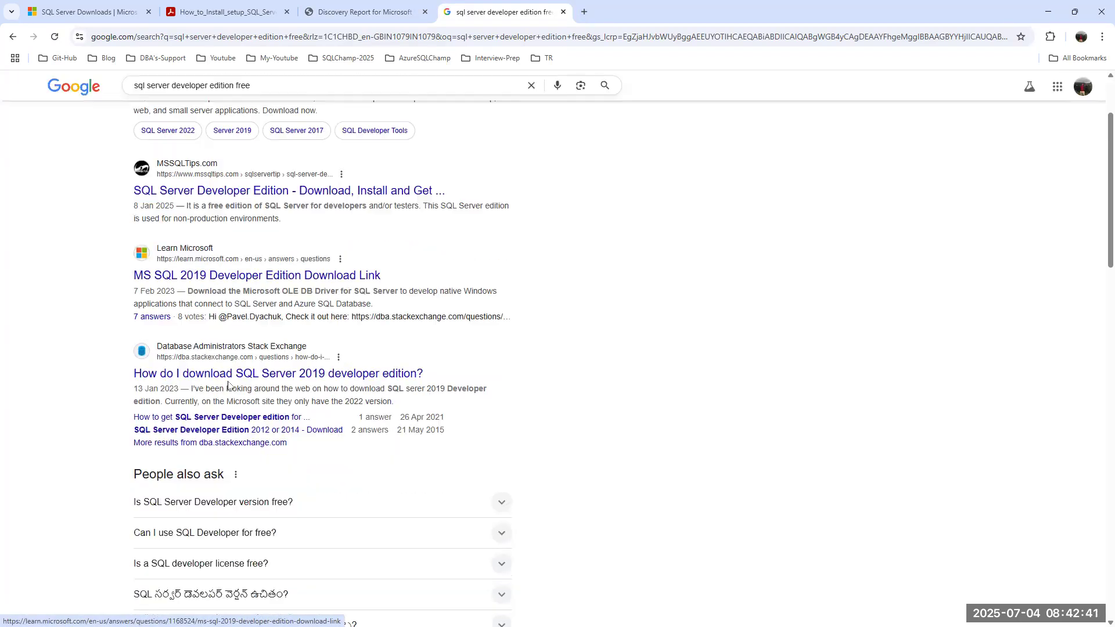
scroll(228, 386, down, 4)
scroll(269, 94, up, 4)
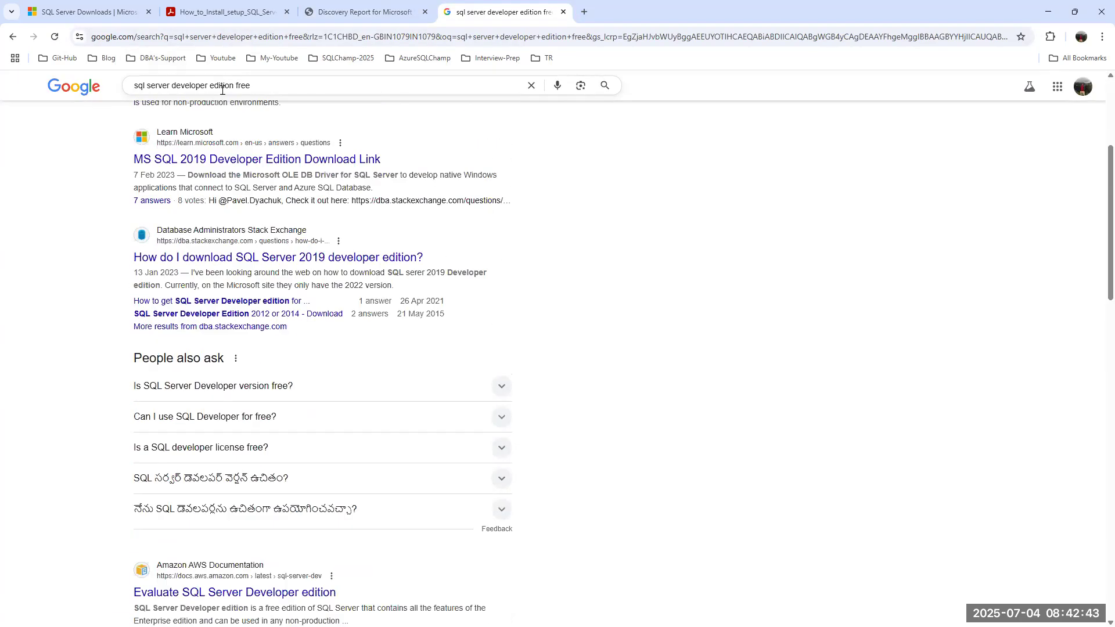
Replace 'free' with 2016 to search 'sql server developer edition 2016' and browse the results.
double_click(241, 83)
text(2)
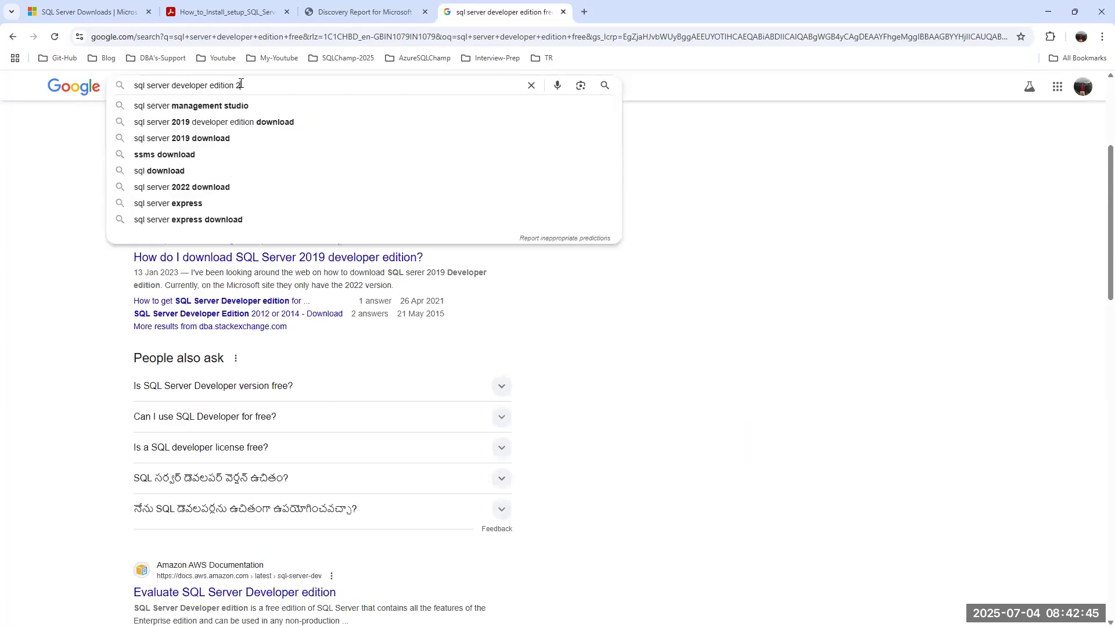
text(016)
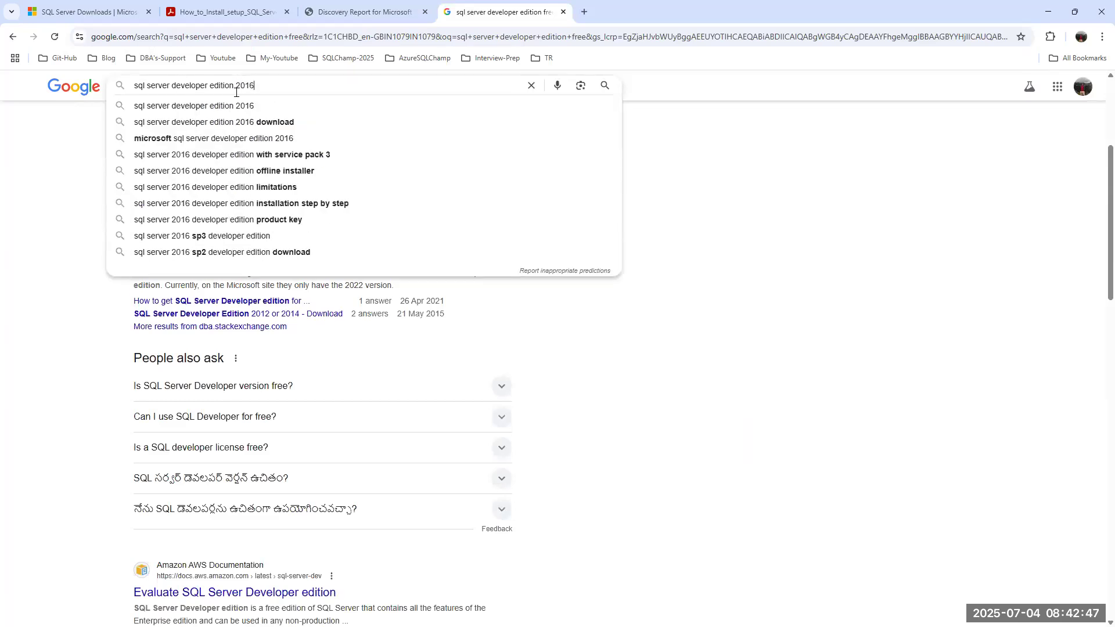
click(213, 111)
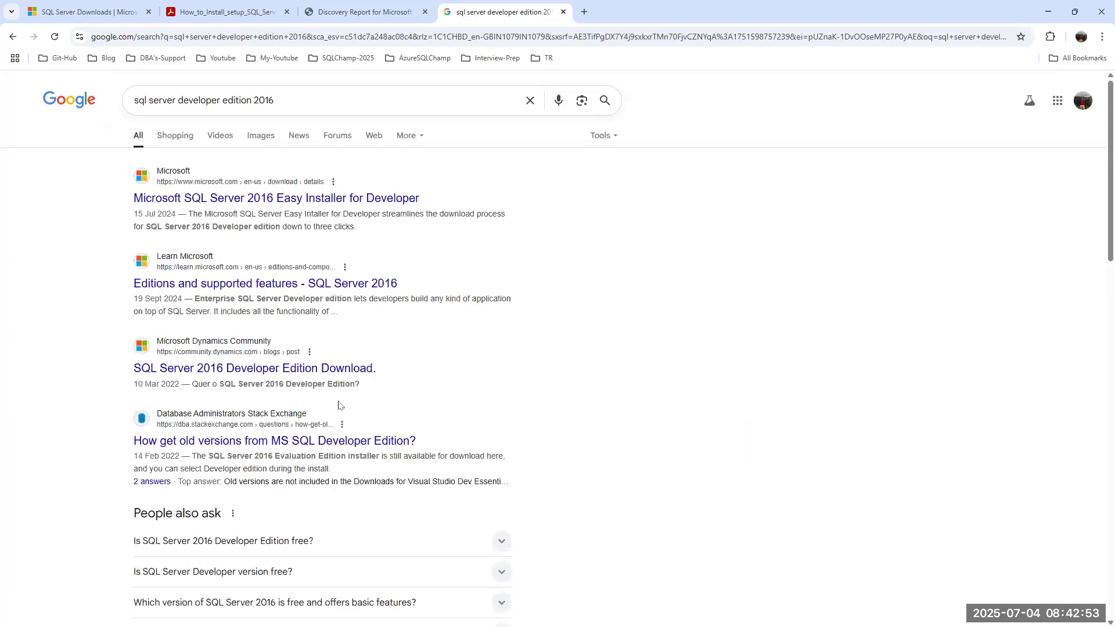
scroll(340, 405, down, 5)
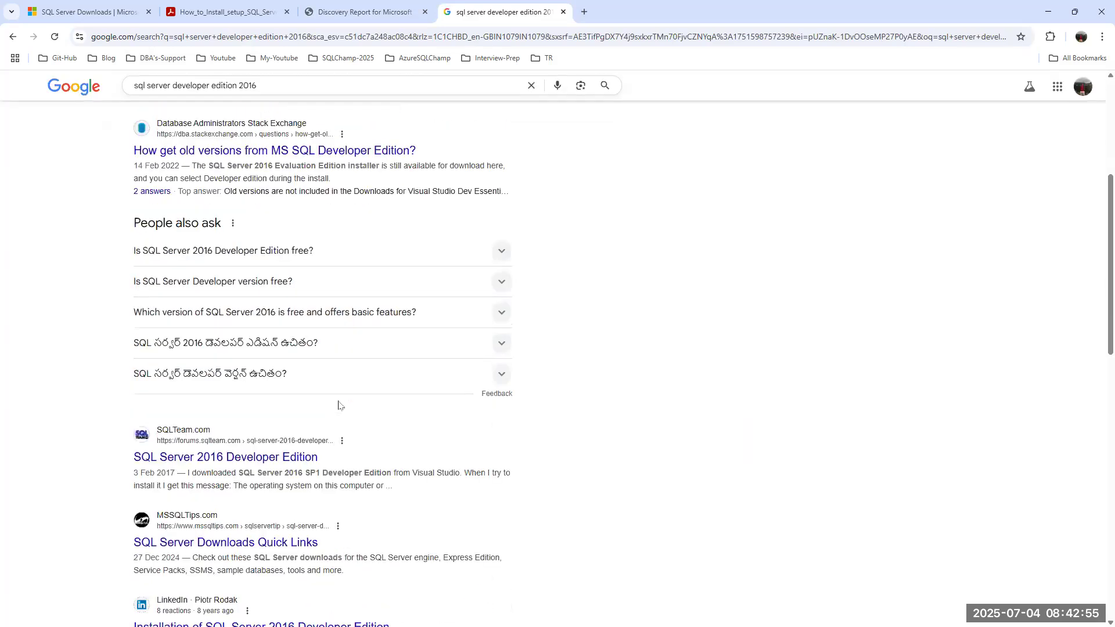
scroll(340, 404, down, 4)
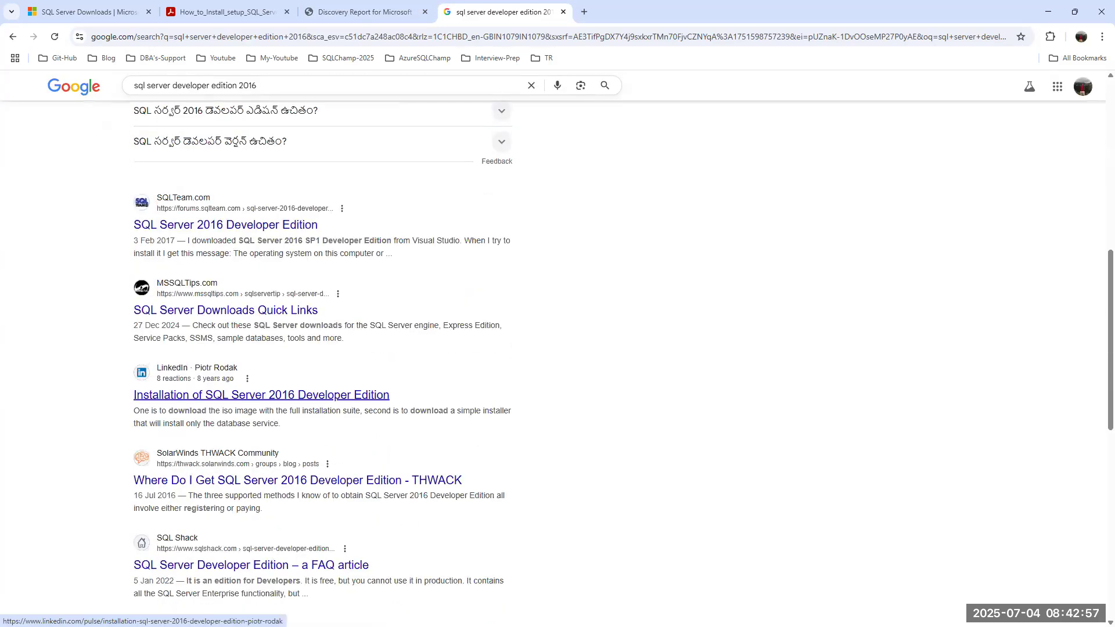
scroll(340, 398, up, 6)
click(306, 89)
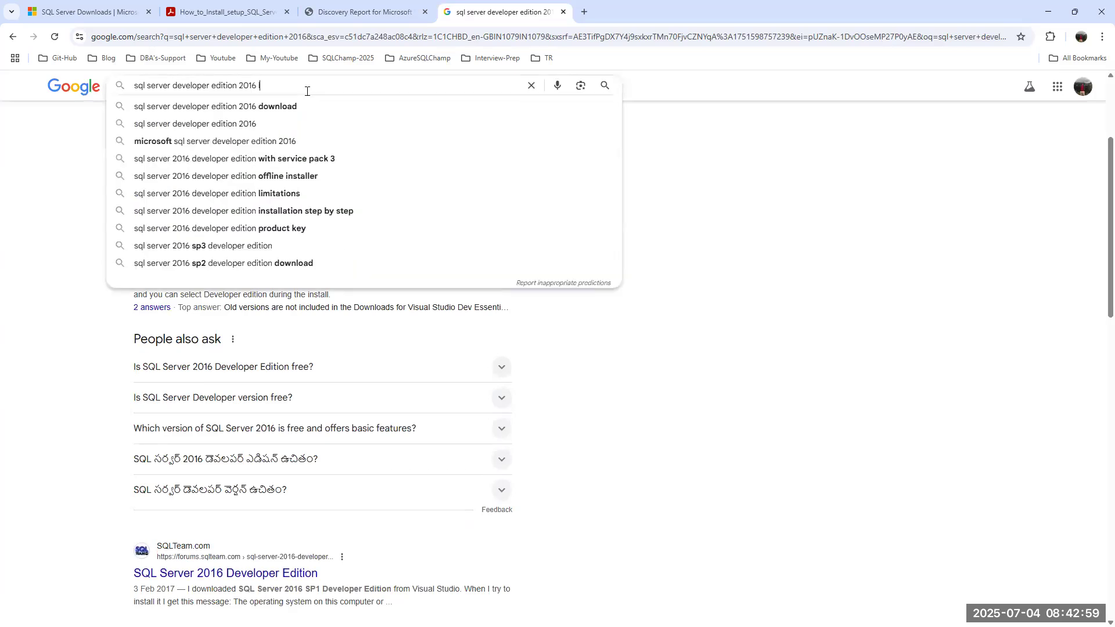
Refine the search to 'sql server developer edition 2016 license' and scroll through the results.
text(lic)
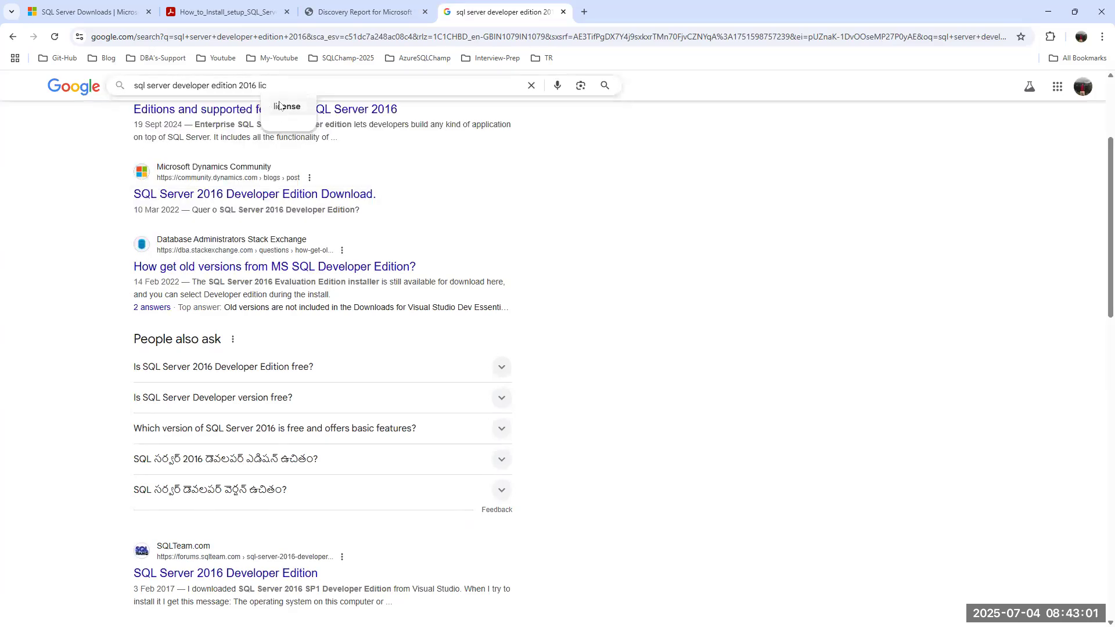
click(278, 106)
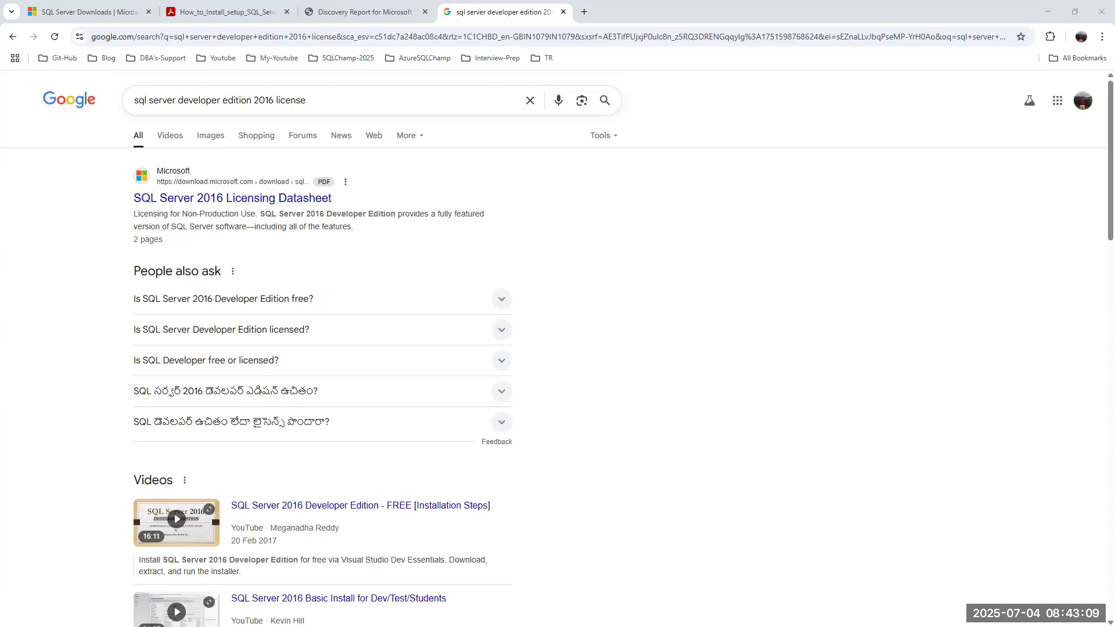
scroll(337, 290, down, 6)
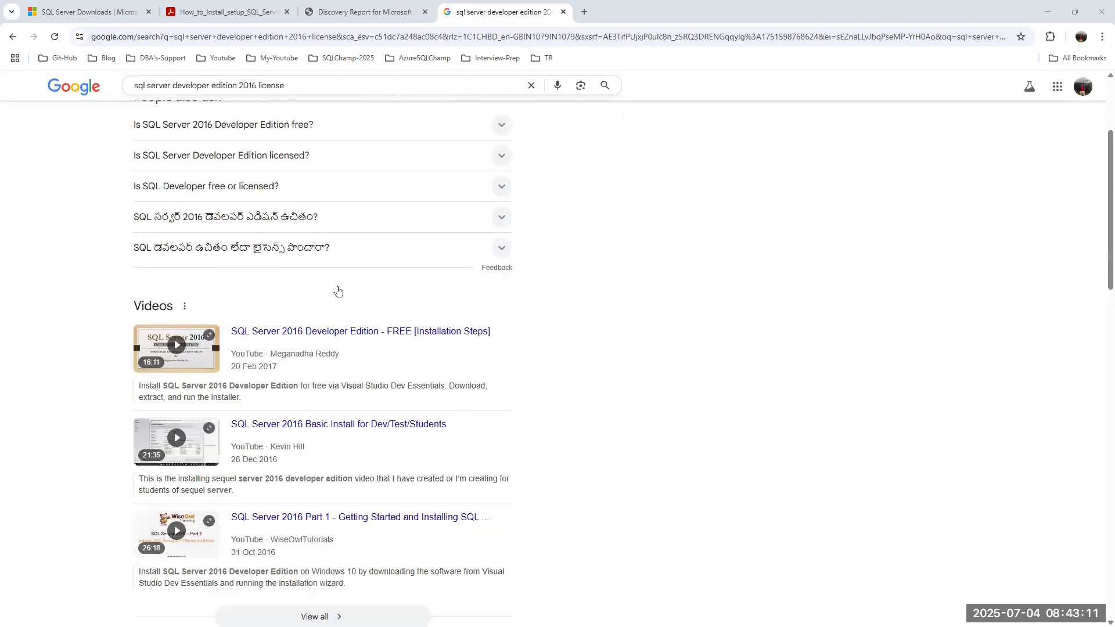
scroll(338, 290, down, 1)
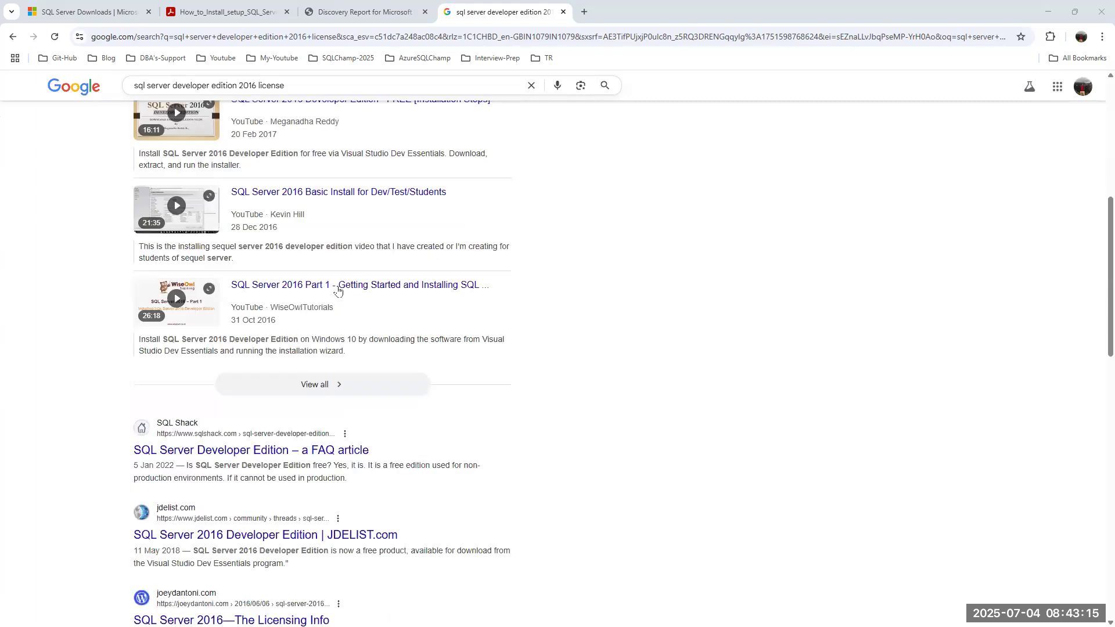
scroll(338, 290, down, 2)
scroll(338, 291, down, 1)
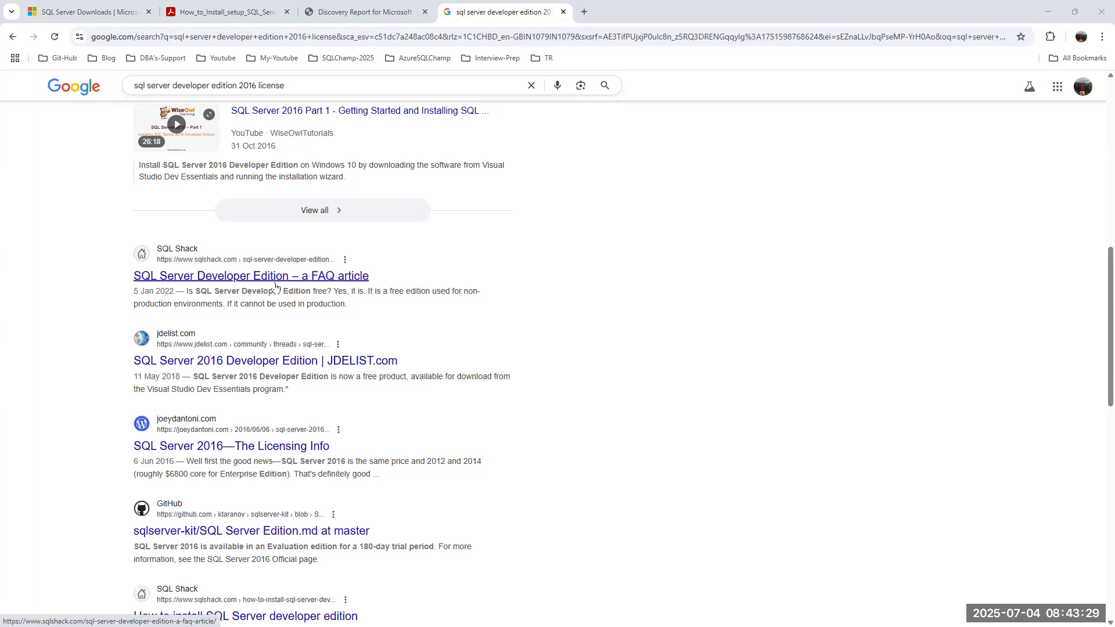
click(1051, 7)
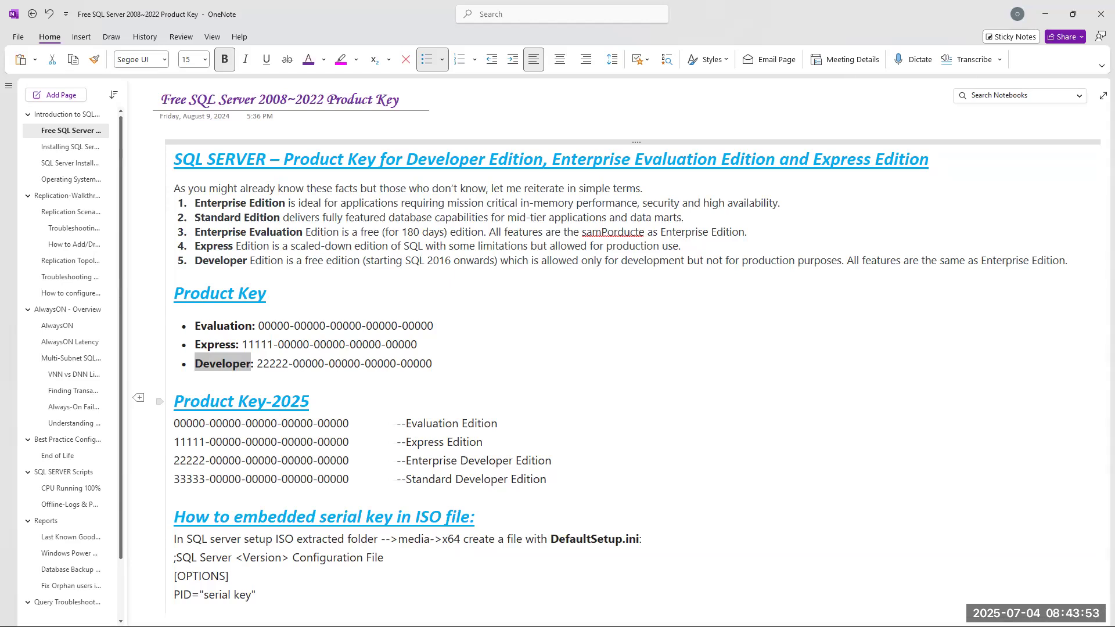
Copy the SQL Server 2022 Enterprise key from OneNote and paste it over Setup's old product key.
key(alt+Tab)
key(alt+Tab)
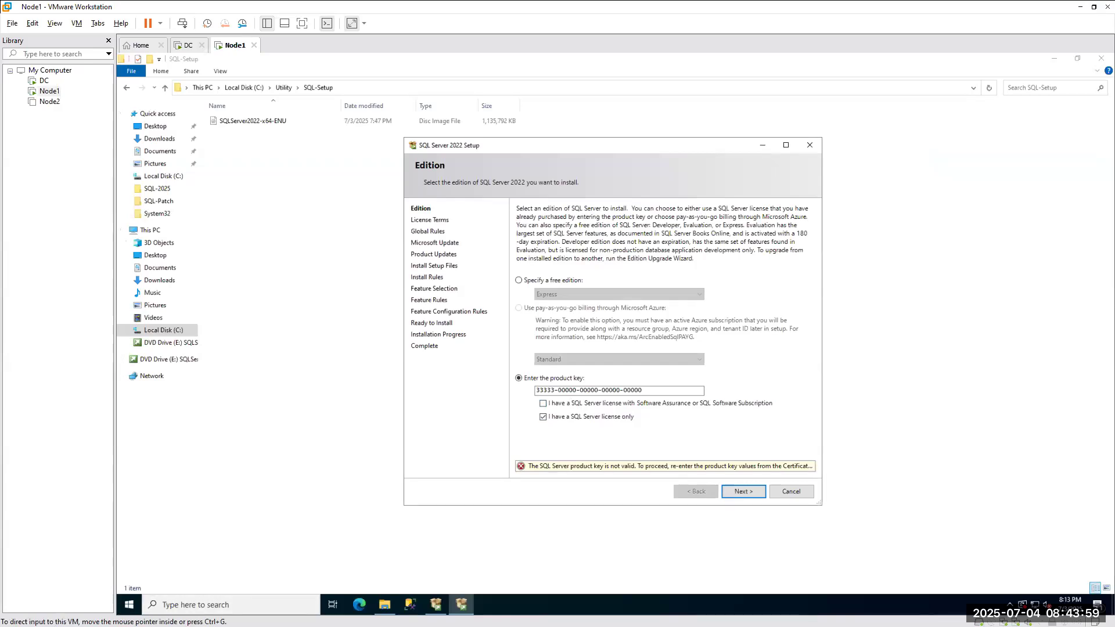
key(alt+Tab)
scroll(522, 419, down, 7)
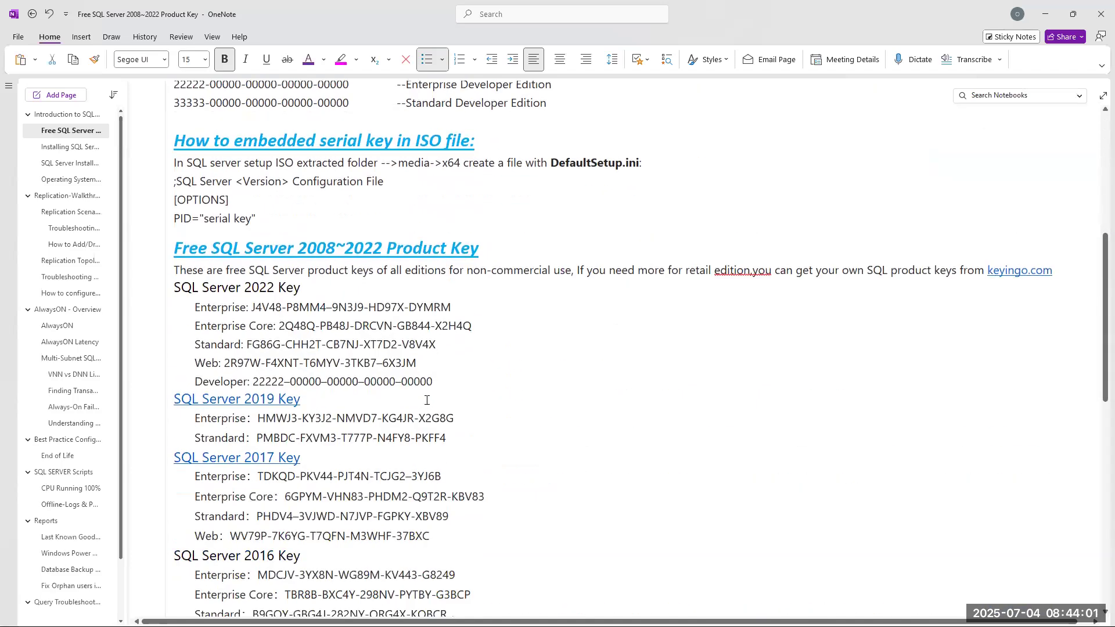
drag(252, 306, 448, 312)
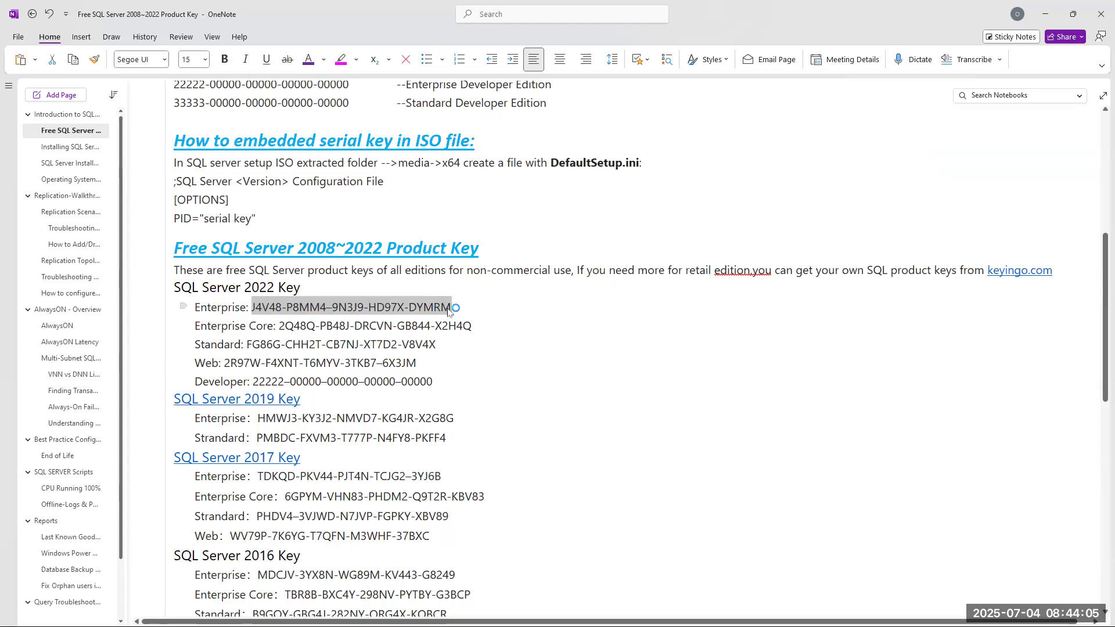
key(alt+Tab)
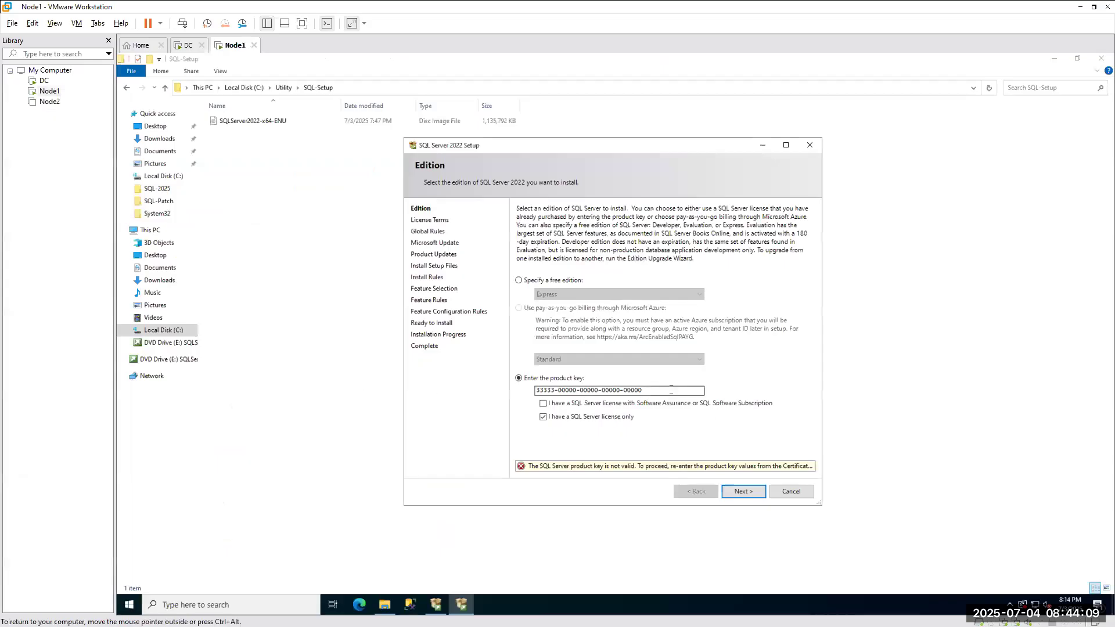
click(669, 390)
key(ctrl+a)
key(ctrl+v)
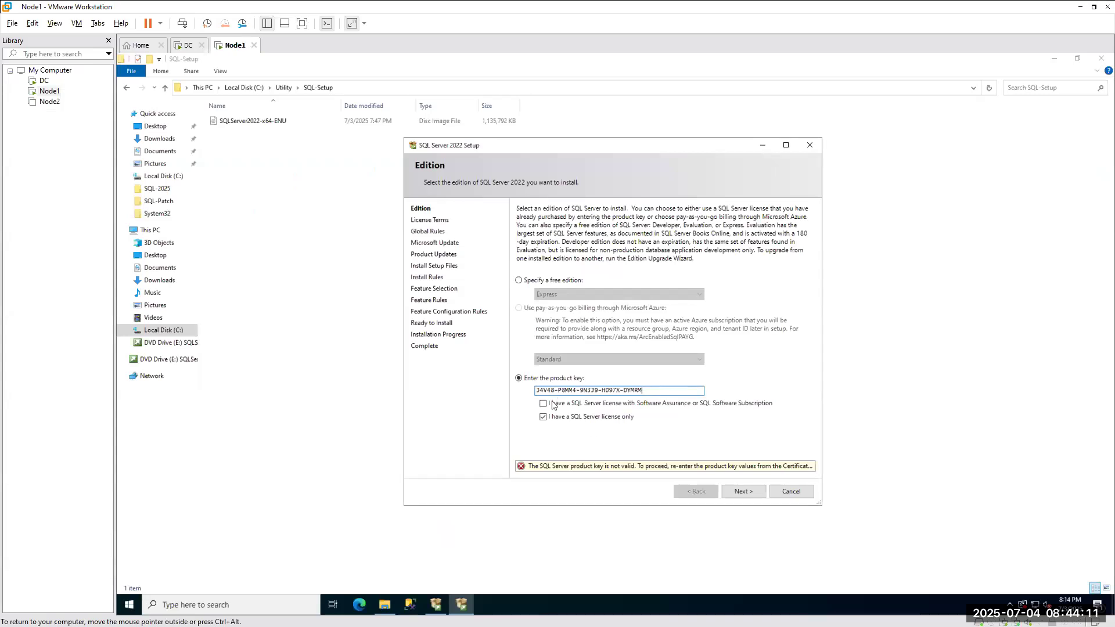
Advance with the Enterprise key to License Terms, then return to the Edition page and recheck the key.
click(751, 493)
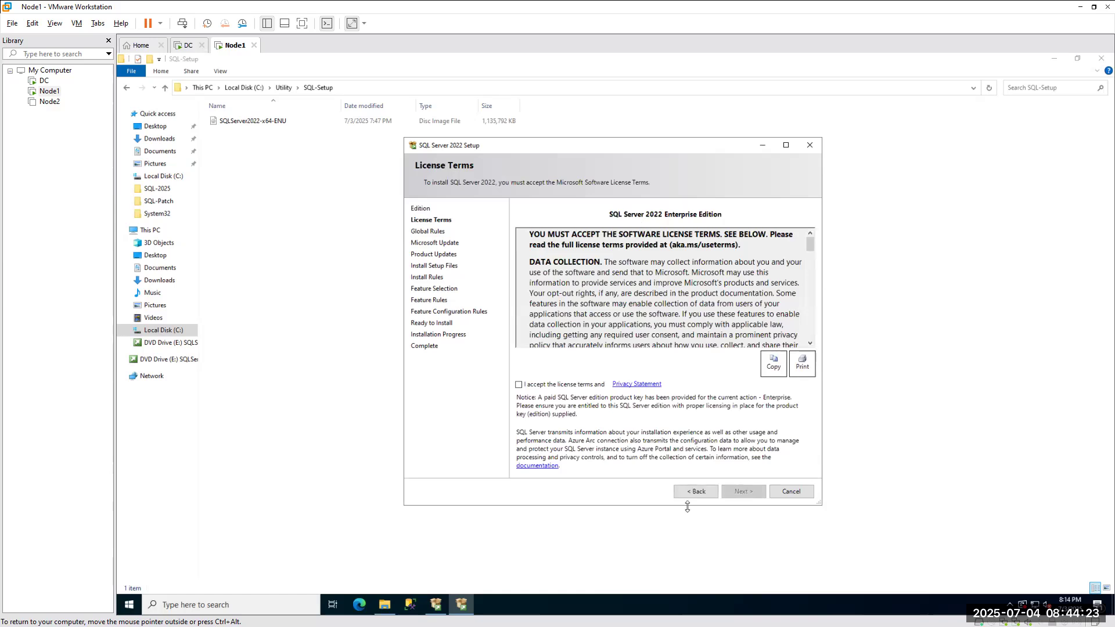
click(681, 491)
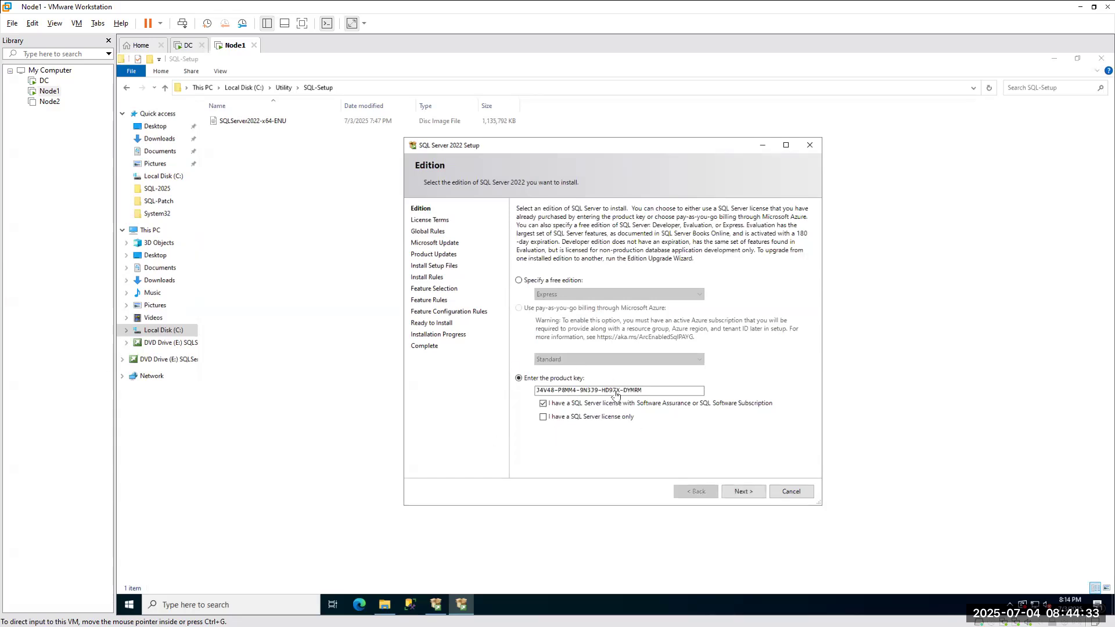
key(alt+Tab)
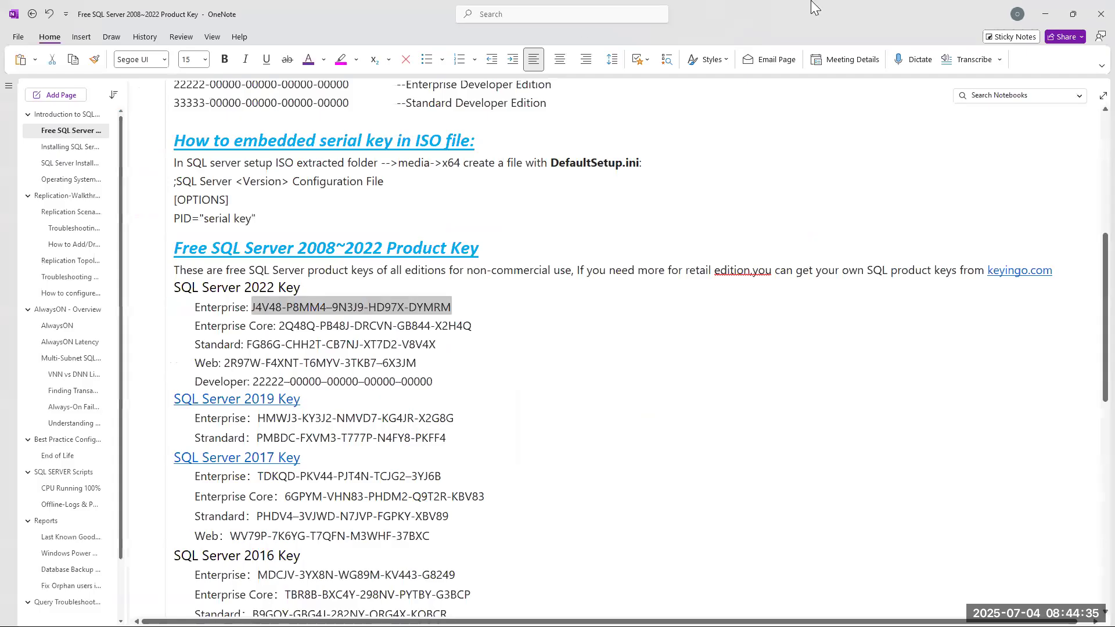
key(alt+Tab)
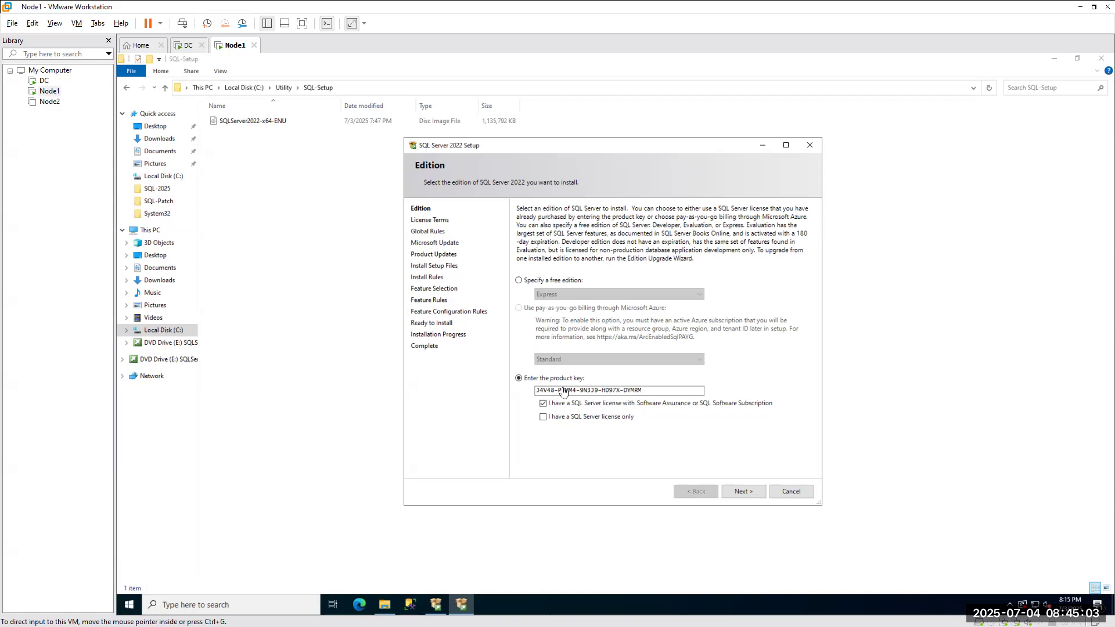
Quit SQL Server Setup and turn on file name extensions in Folder Options.
click(789, 493)
click(643, 365)
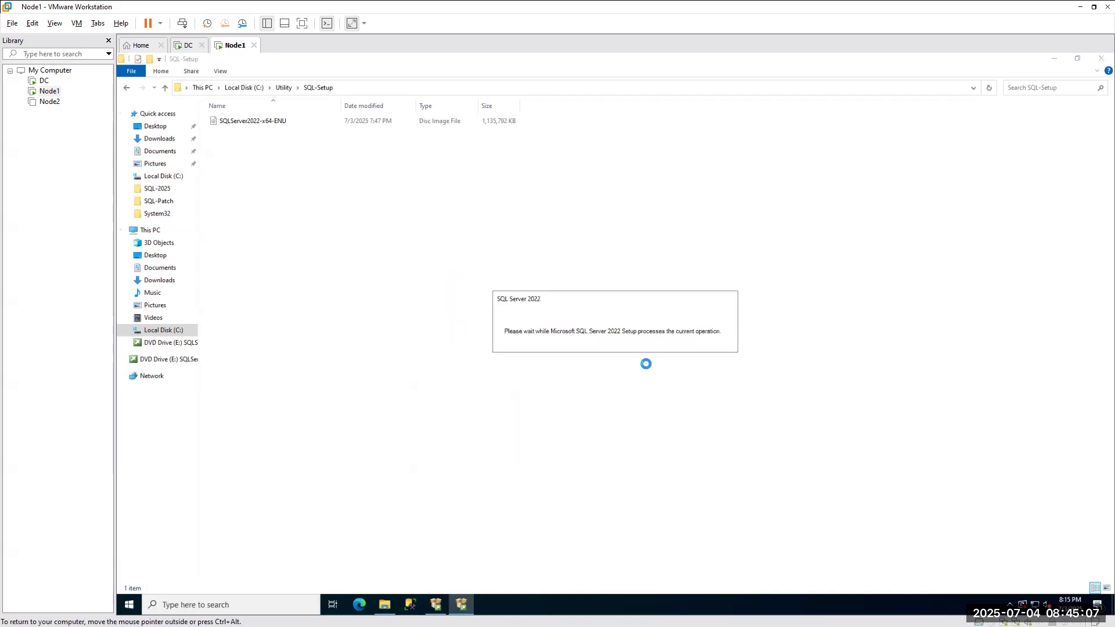
click(149, 230)
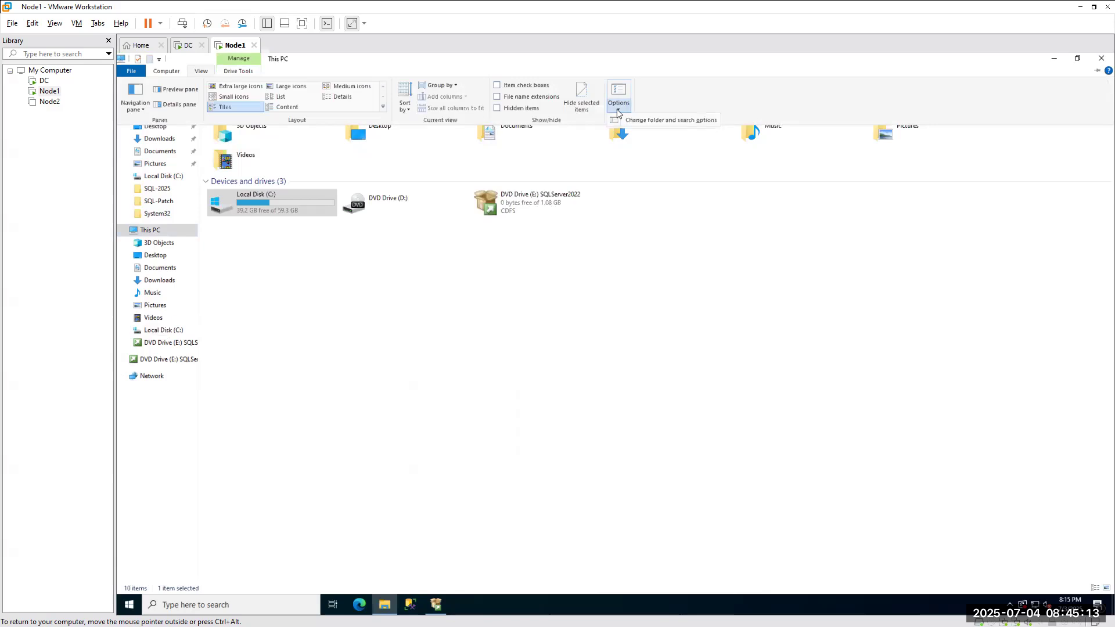
click(618, 111)
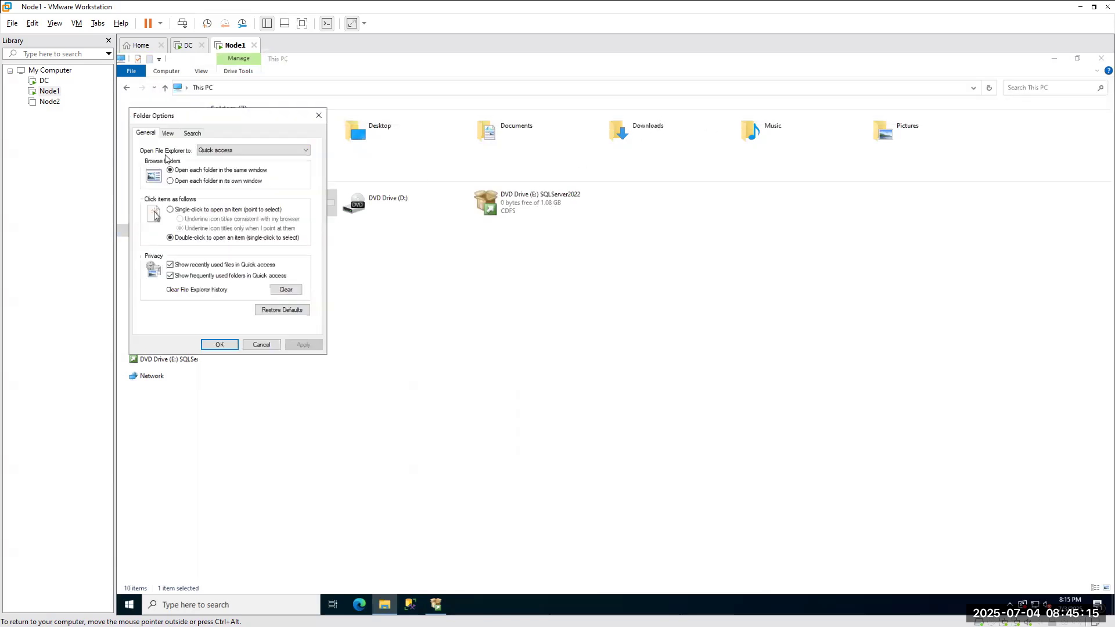
click(168, 134)
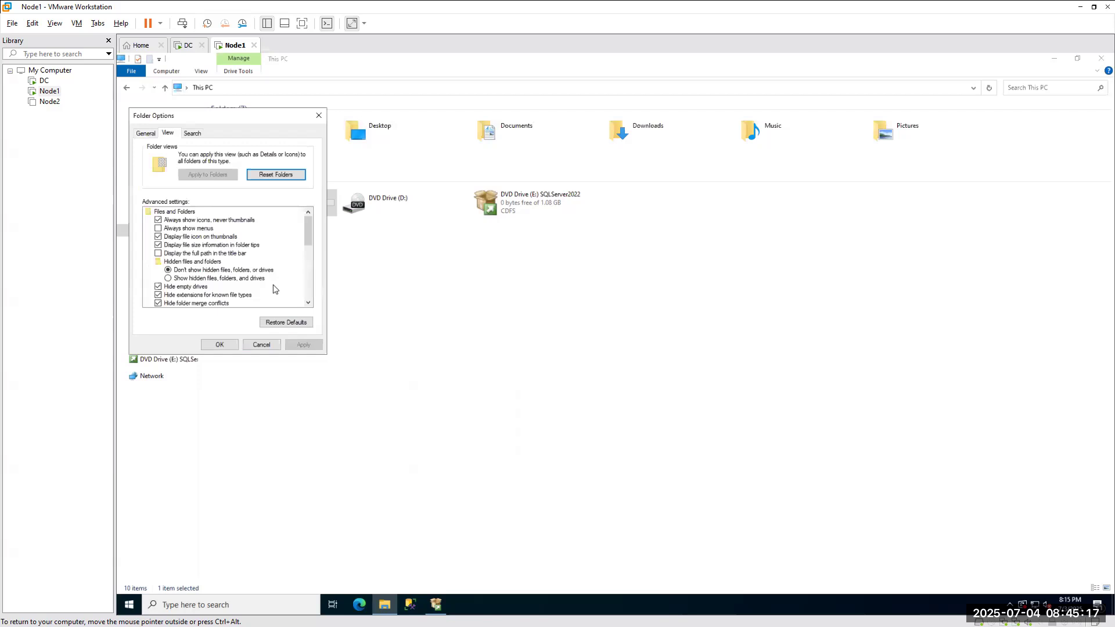
scroll(276, 289, down, 1)
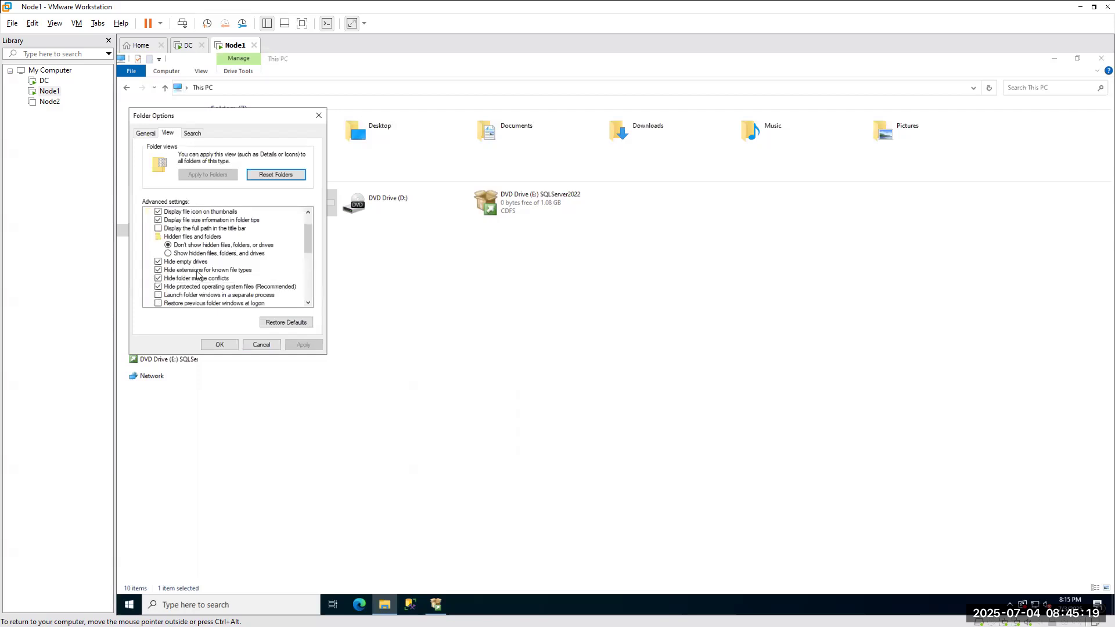
click(163, 272)
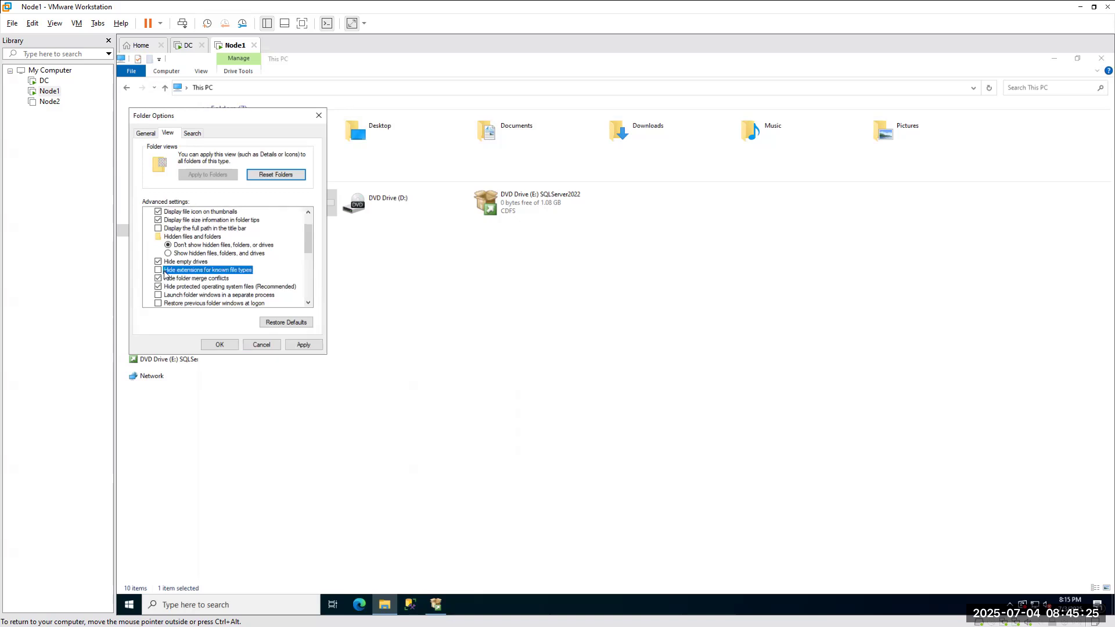
click(218, 345)
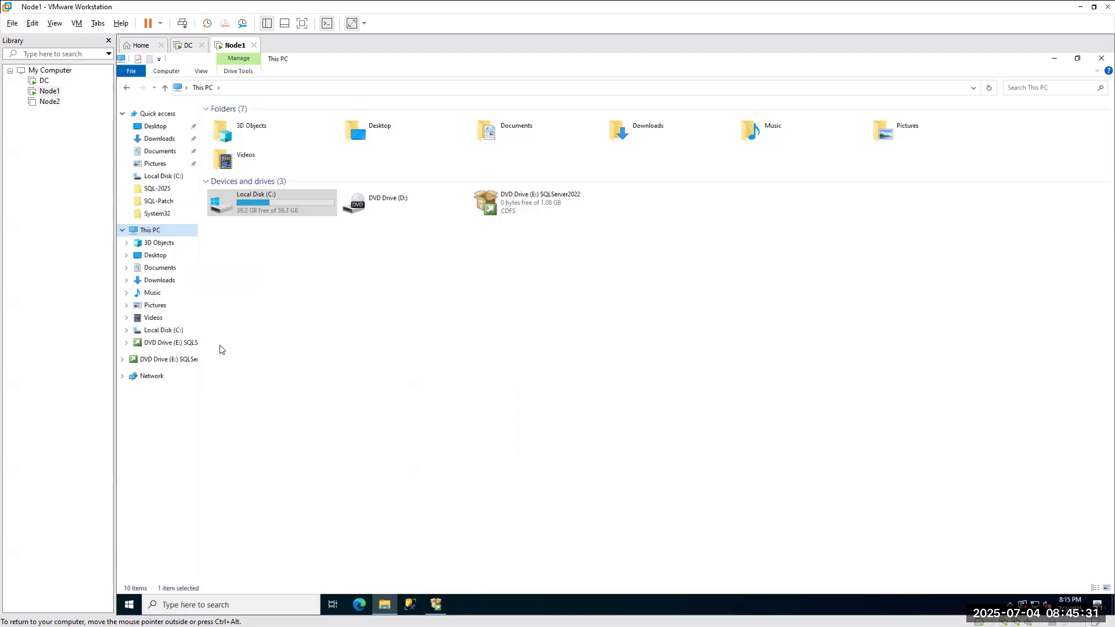
Create New Text Document.txt on Local Disk (C:) and open it in Notepad.
double_click(271, 196)
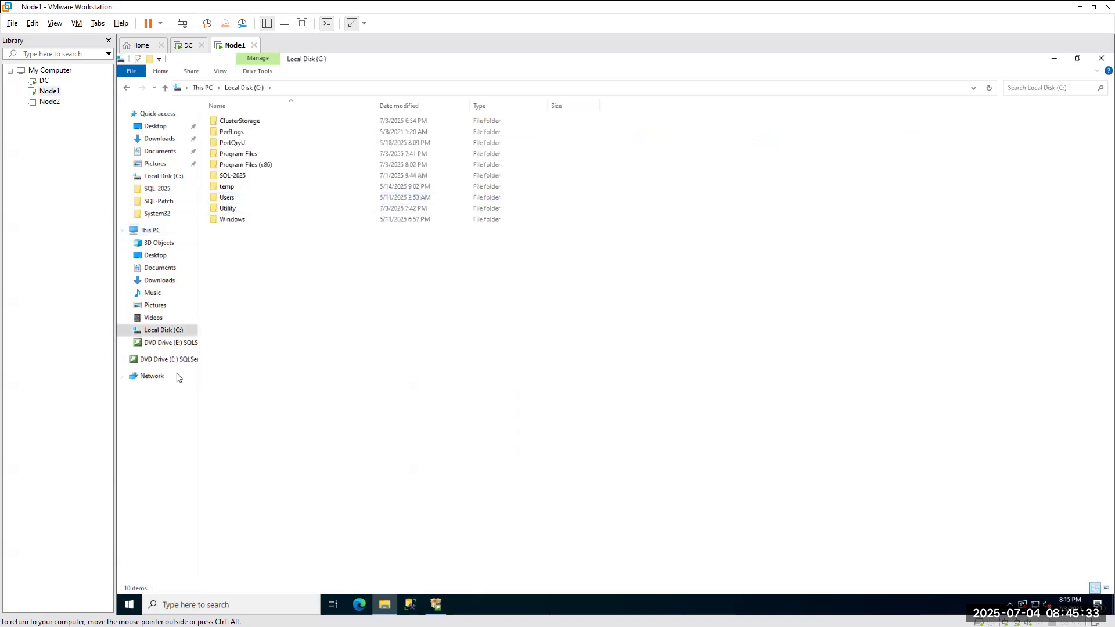
right_click(226, 257)
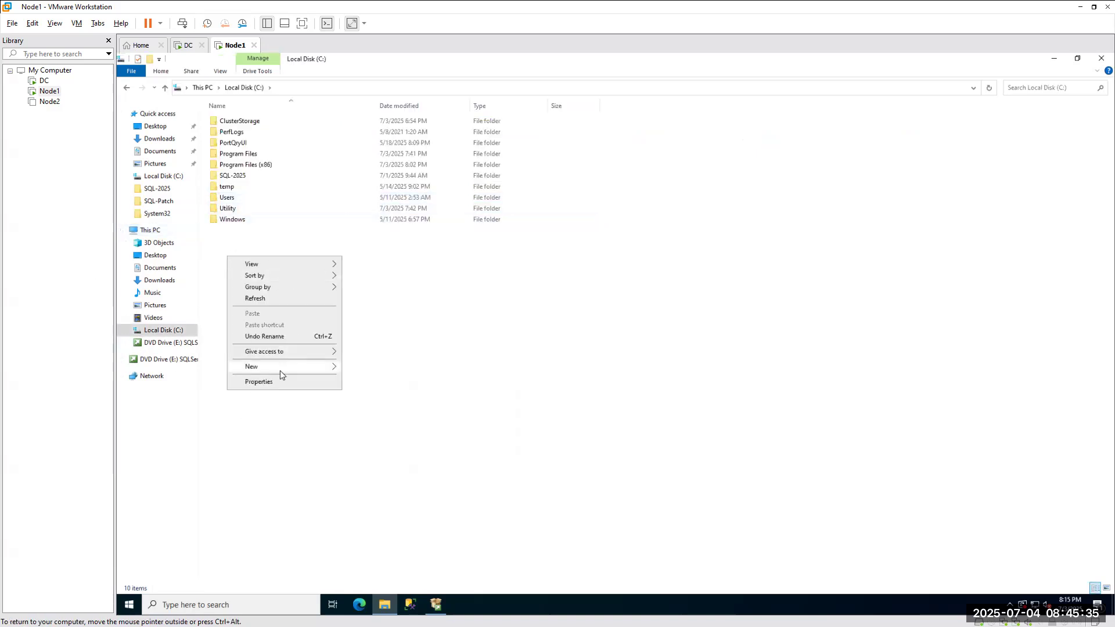
mouse_move(280, 371)
click(372, 417)
click(276, 273)
double_click(258, 232)
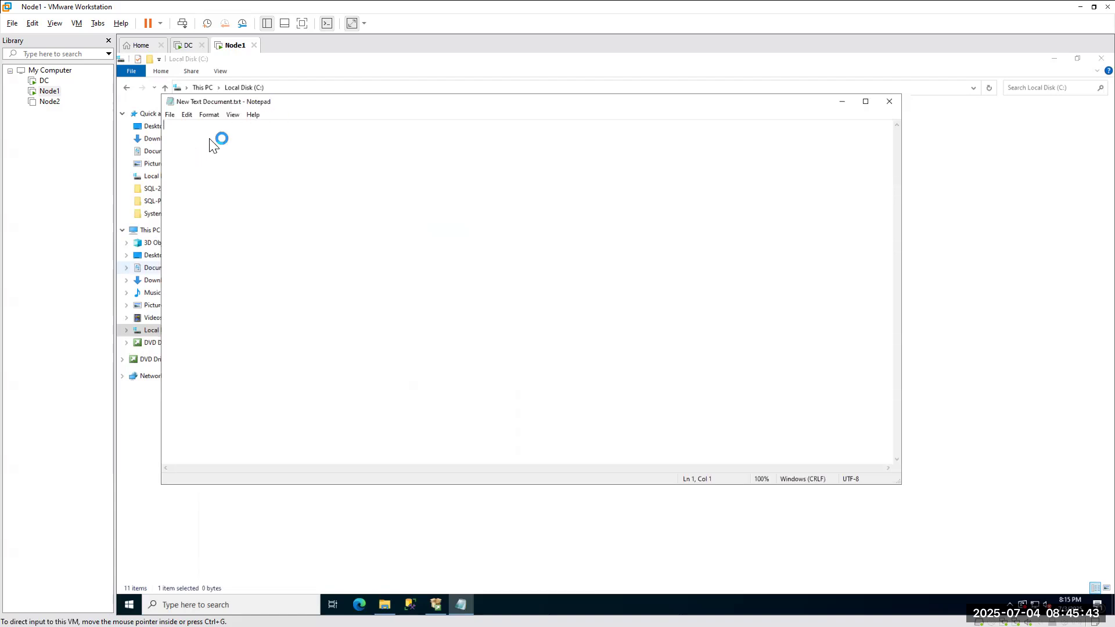
Paste the configuration template and replace the <Version> placeholder with 2022.
text(;SQL Server <Version> Configuration File [OPTIONS] PID="serial key")
scroll(281, 216, up, 14)
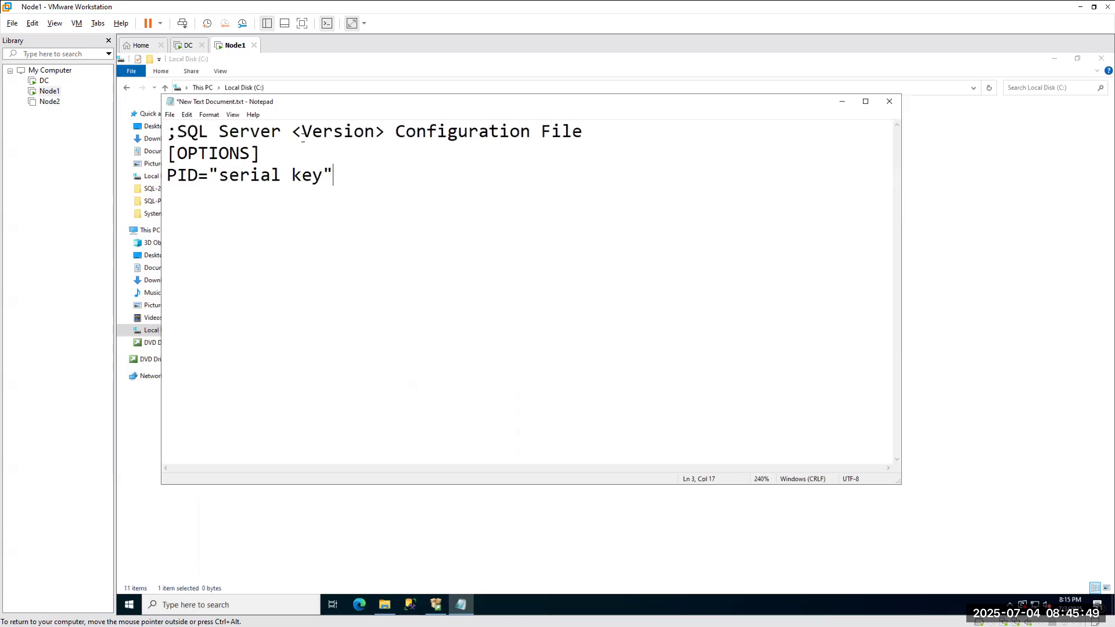
drag(386, 131, 290, 124)
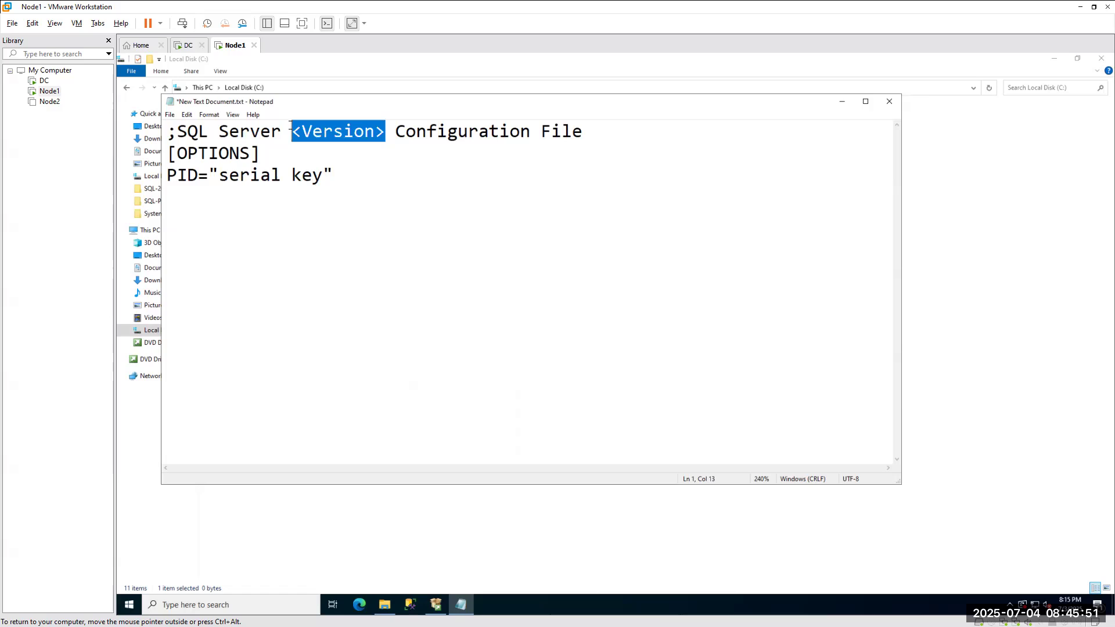
text(2022)
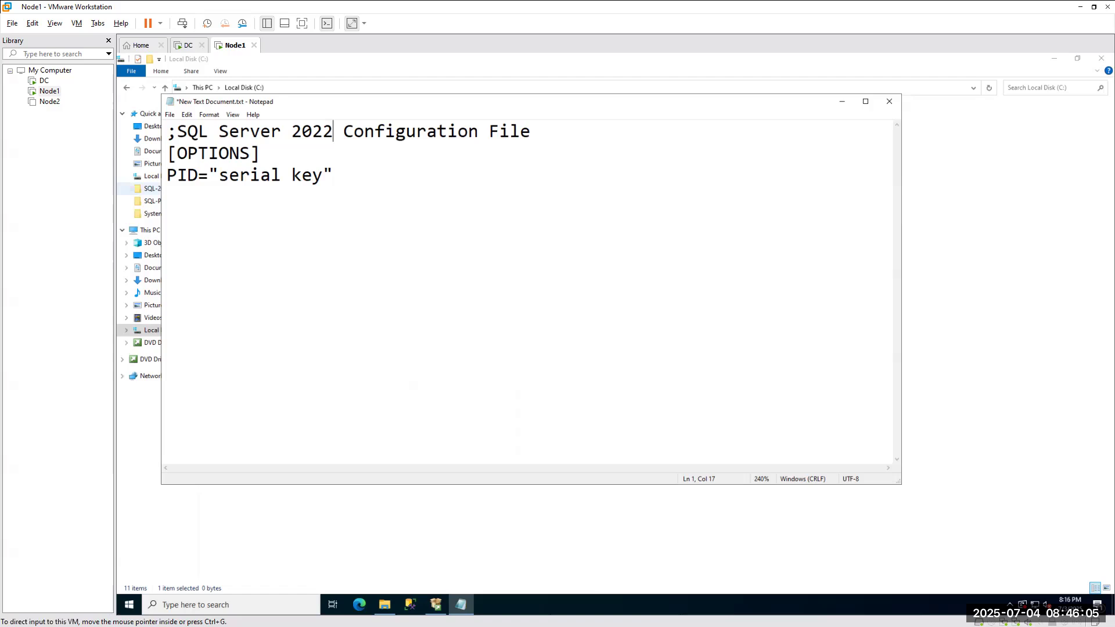
Paste the product key over the serial key placeholder in the PID line.
click(302, 174)
drag(323, 176, 218, 176)
key(ctrl+v)
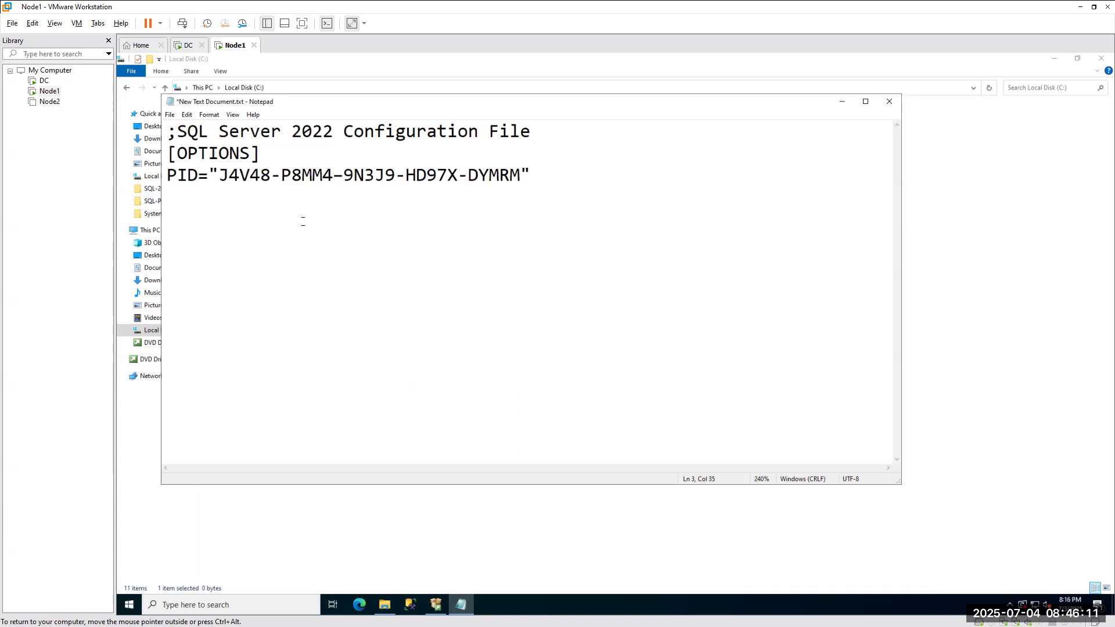
double_click(312, 131)
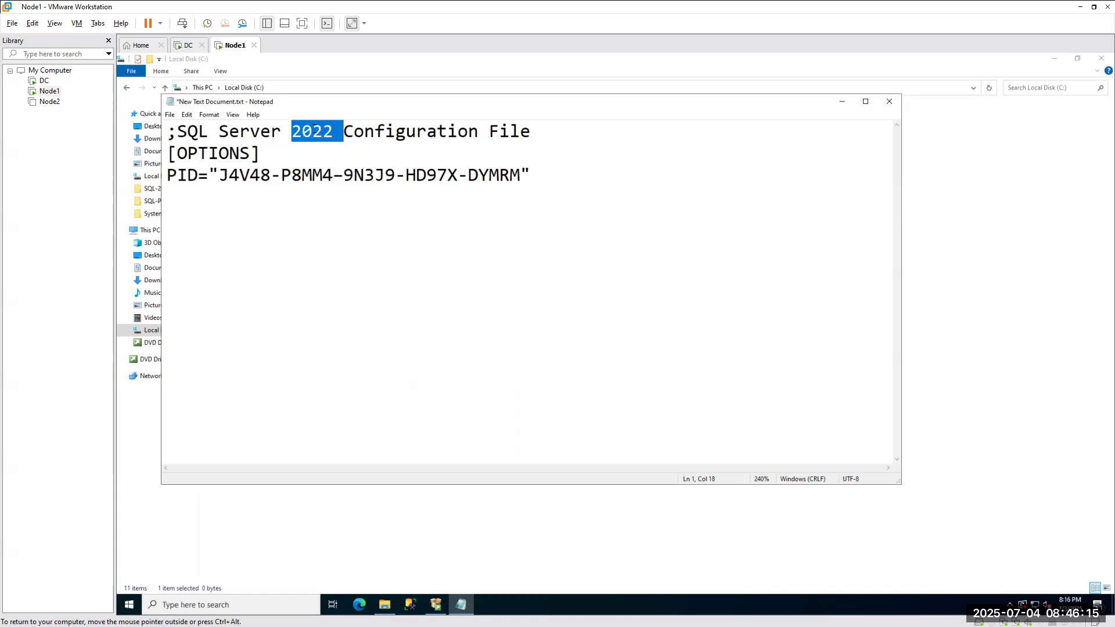
double_click(321, 175)
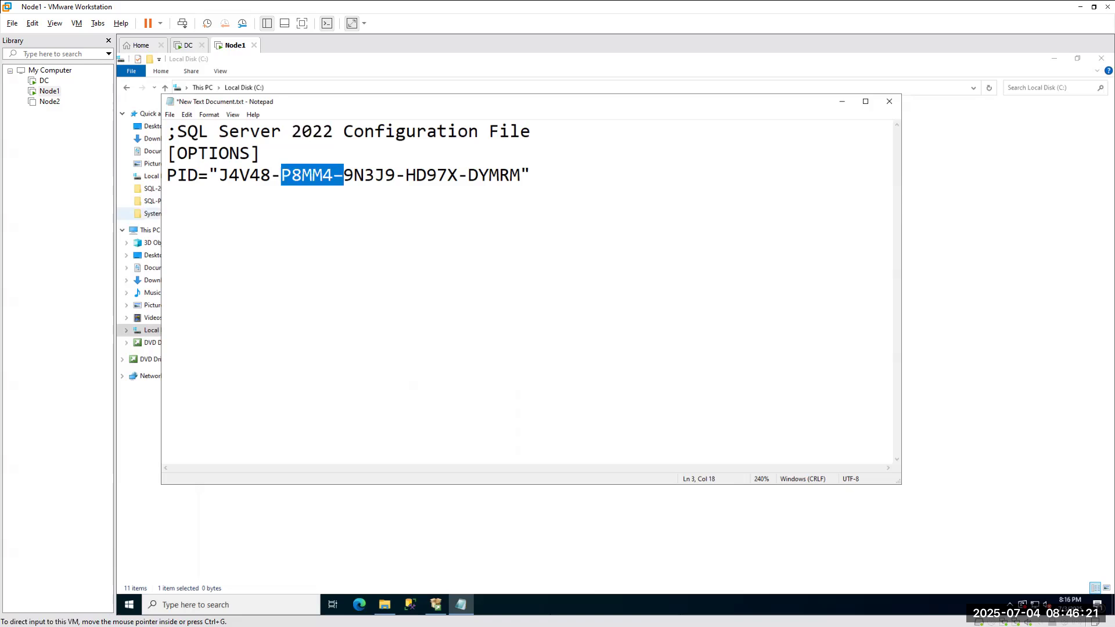
Save the Notepad file as DefaultSetup.ini on Local Disk (C:).
click(170, 115)
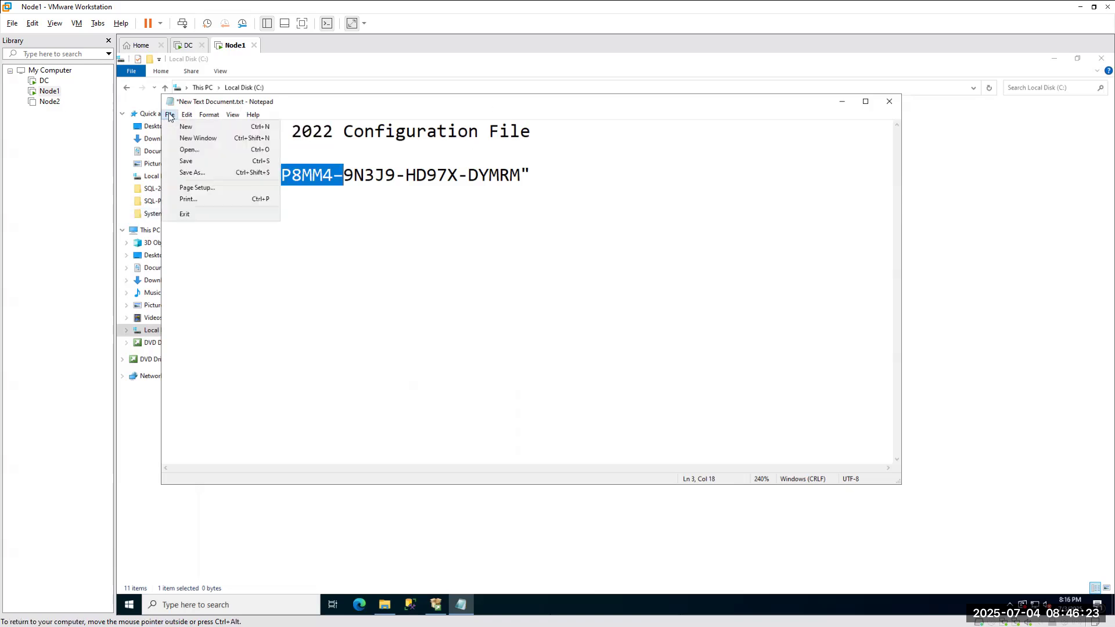
click(192, 173)
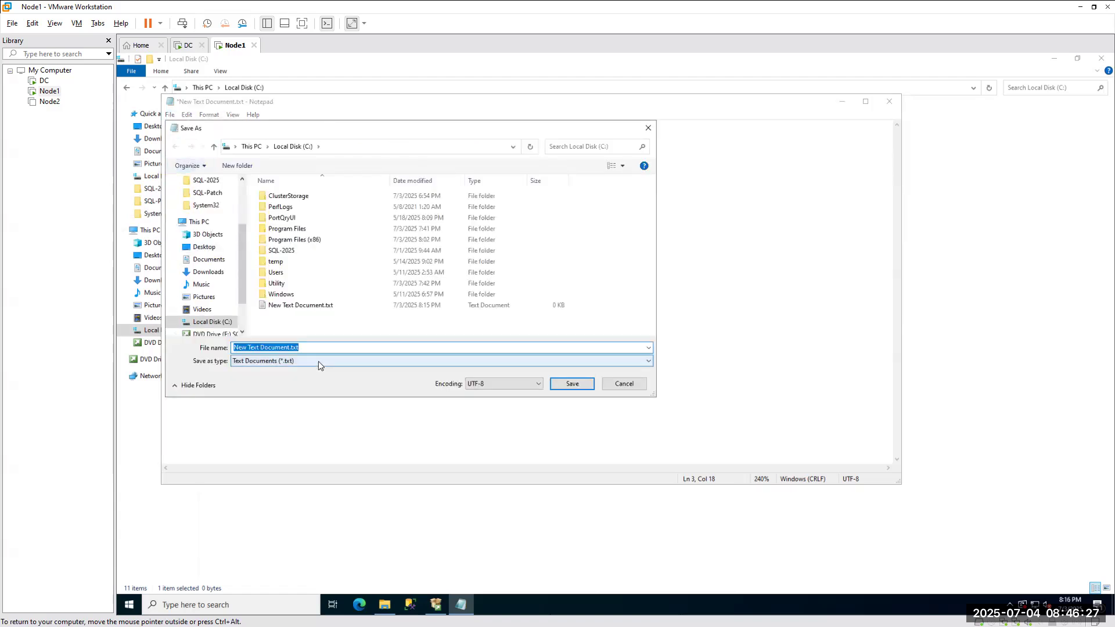
text(DefaultSetup)
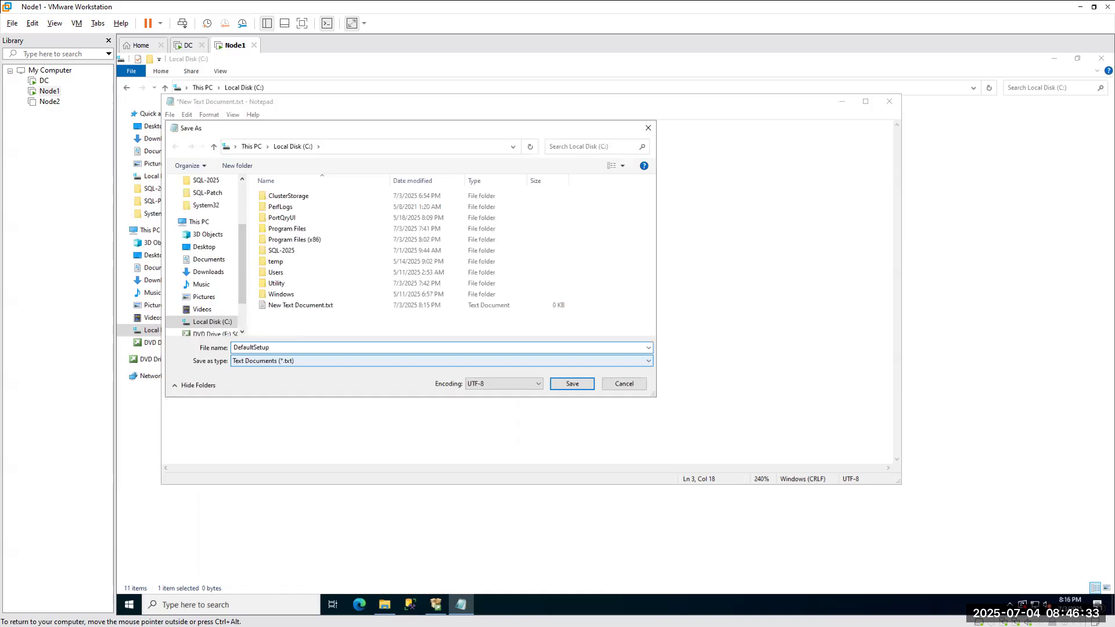
text(.ini)
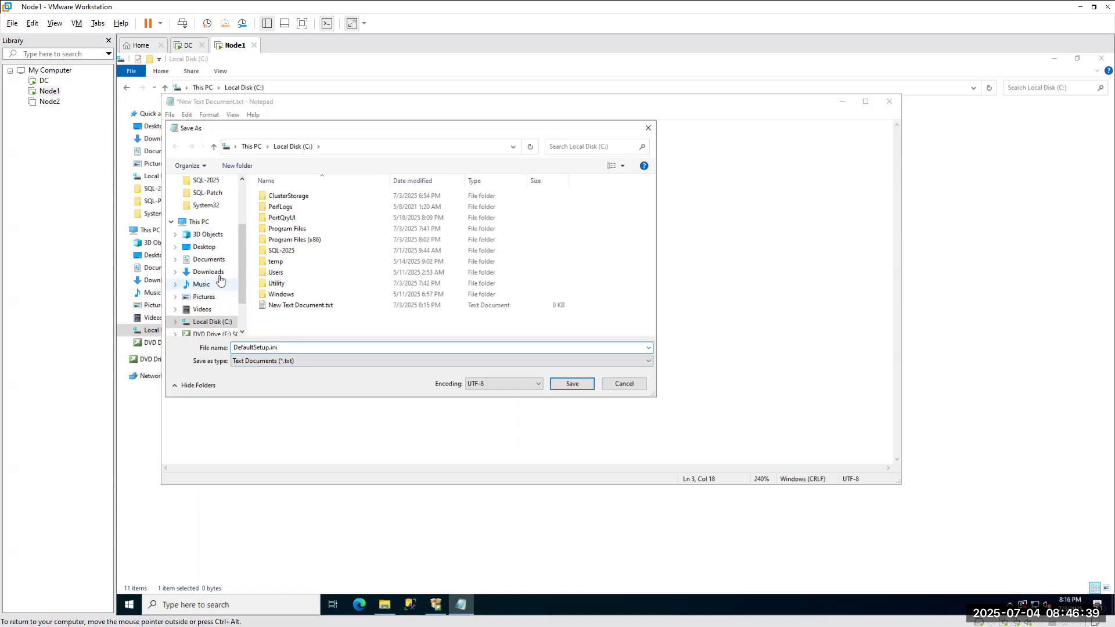
scroll(204, 237, down, 1)
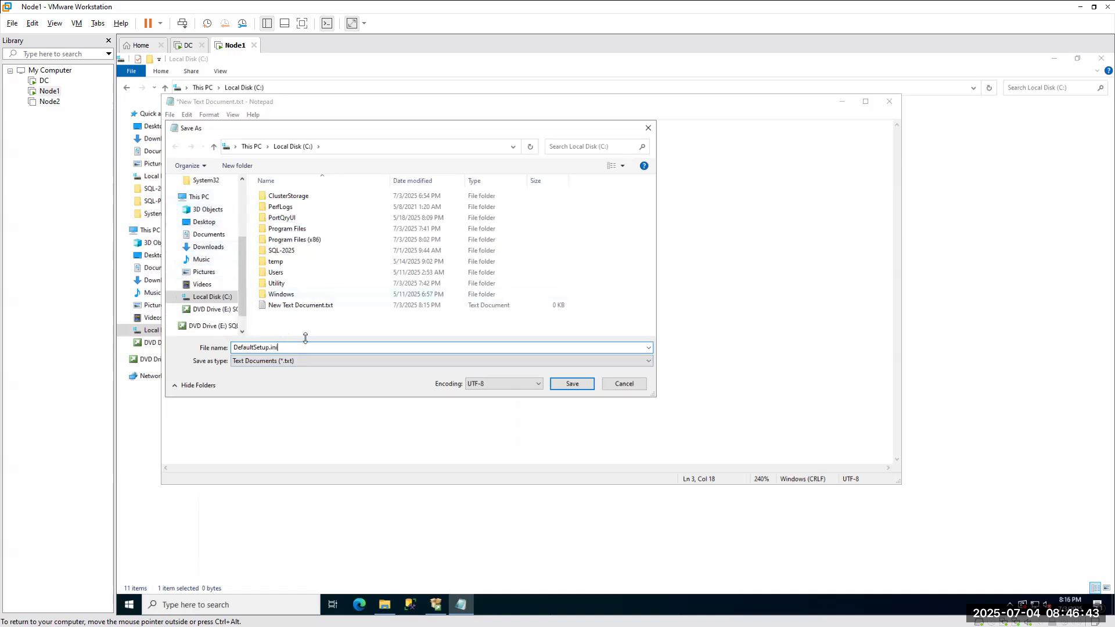
click(569, 384)
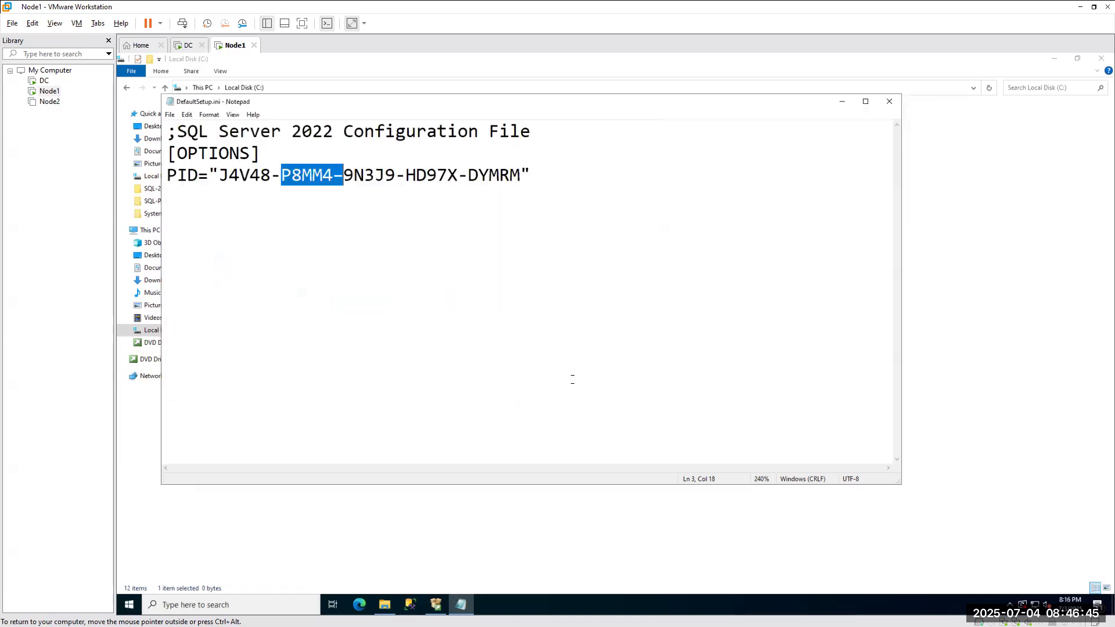
Open the x64 folder on the SQLServer2022 DVD Drive (E:) in File Explorer.
click(384, 605)
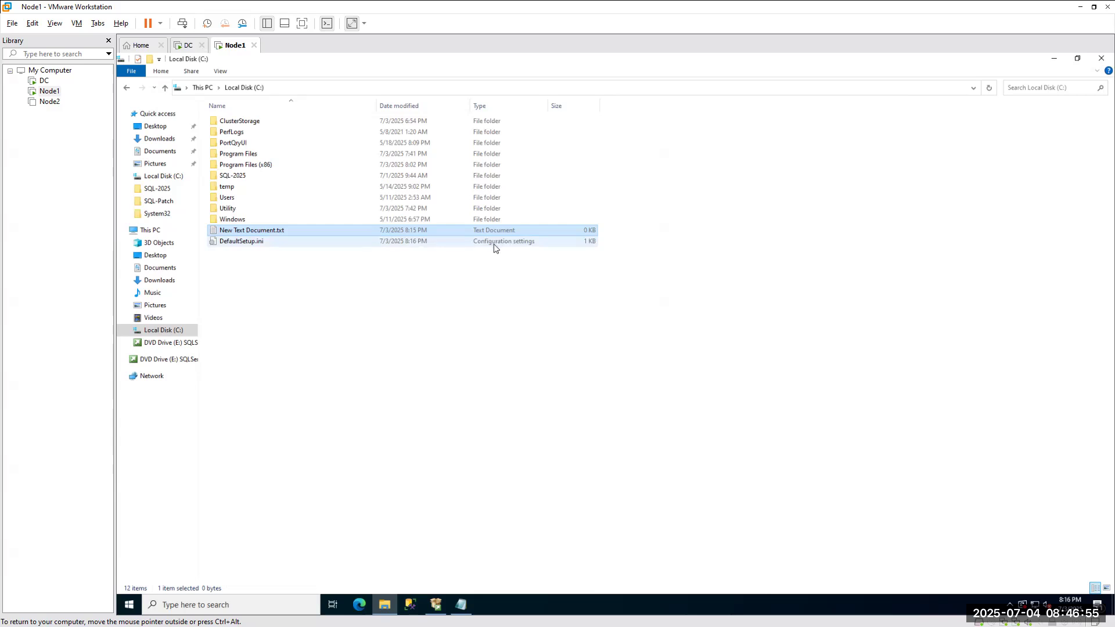
click(268, 242)
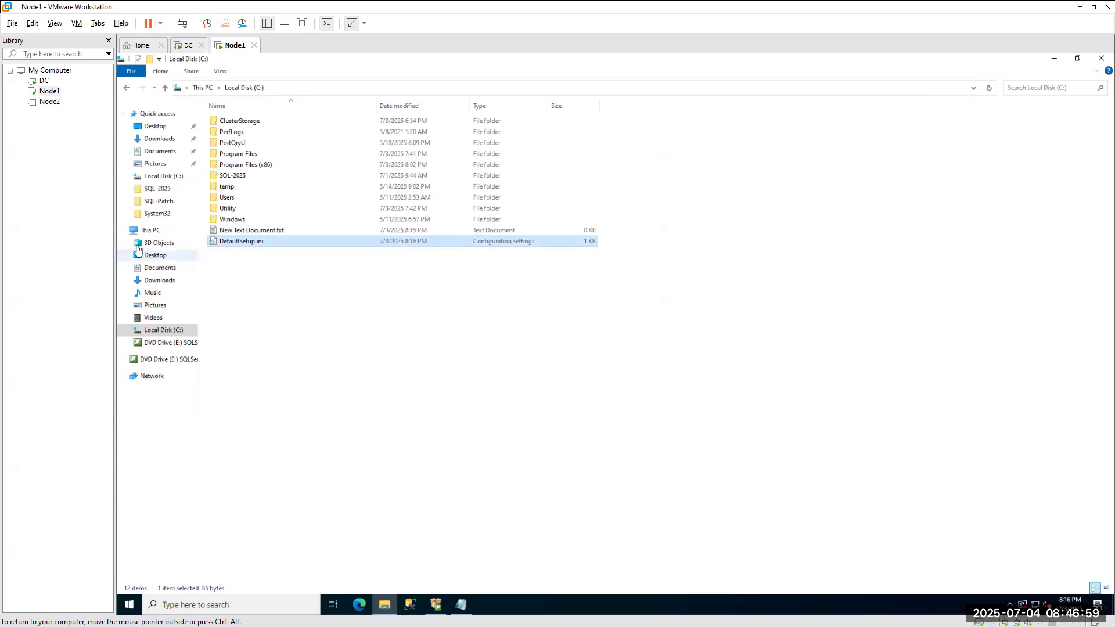
click(150, 230)
right_click(541, 201)
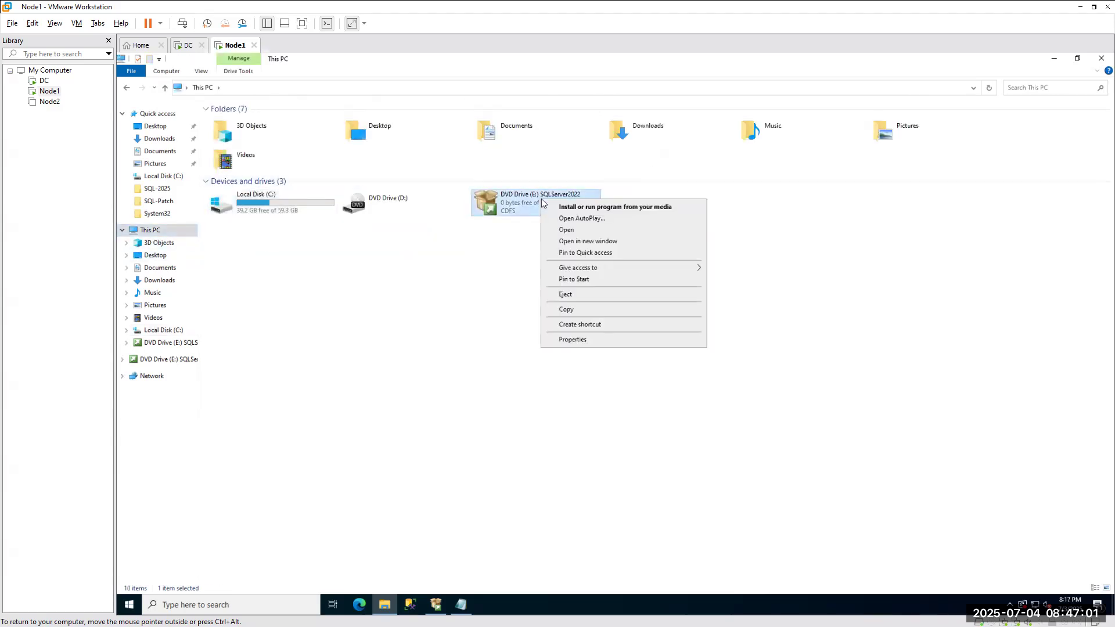
click(575, 240)
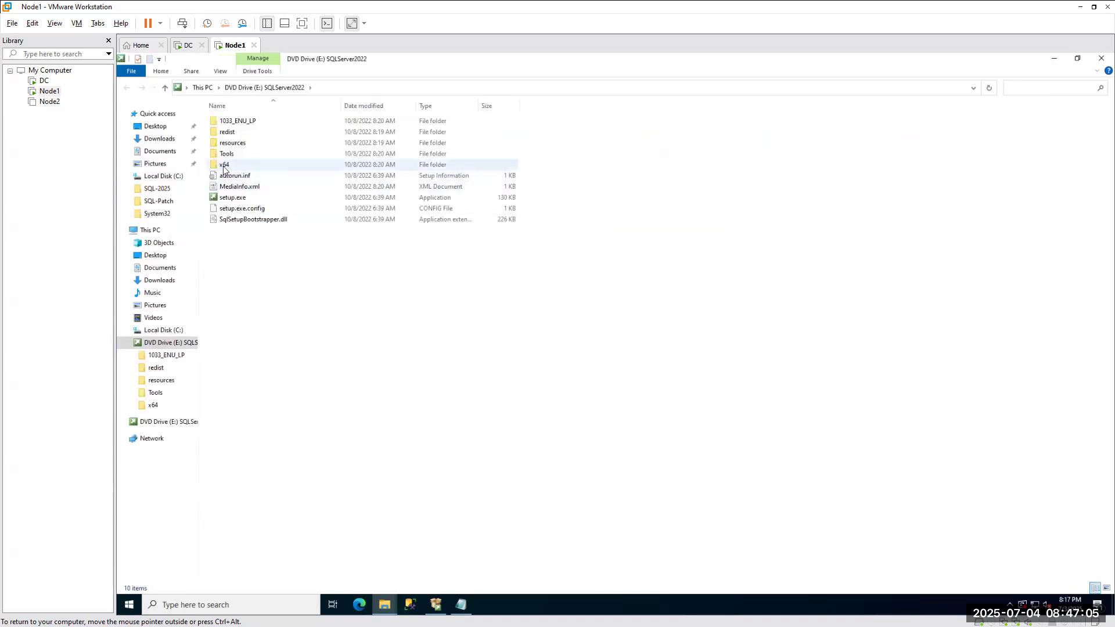
double_click(225, 165)
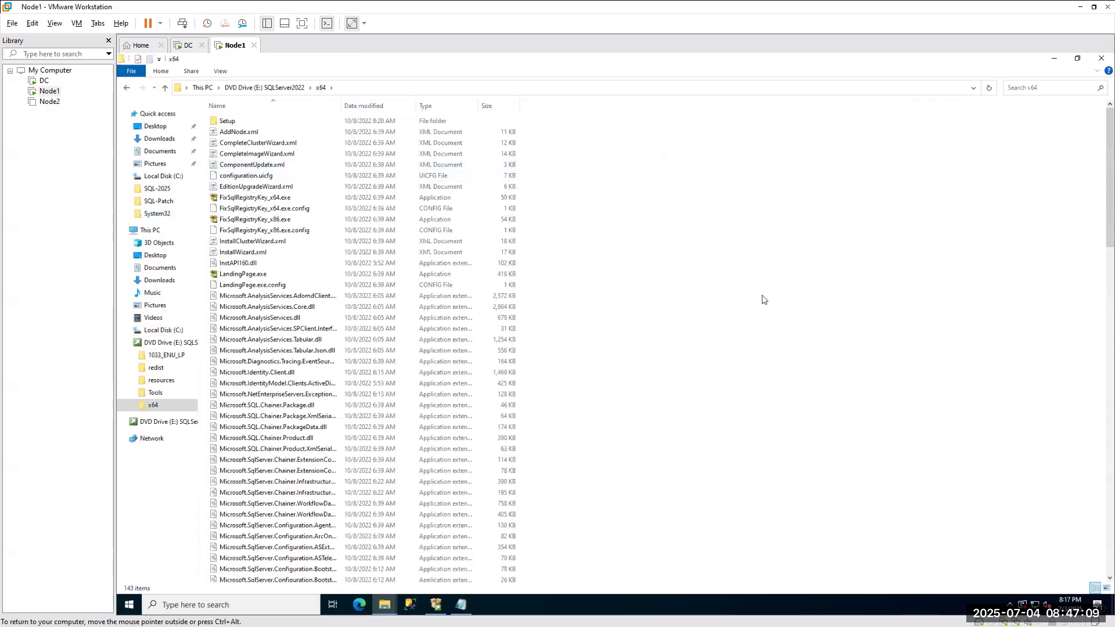
Try pasting DefaultSetup.ini into the DVD's x64 folder, close the Installation Center, then cancel the copy.
key(ctrl+v)
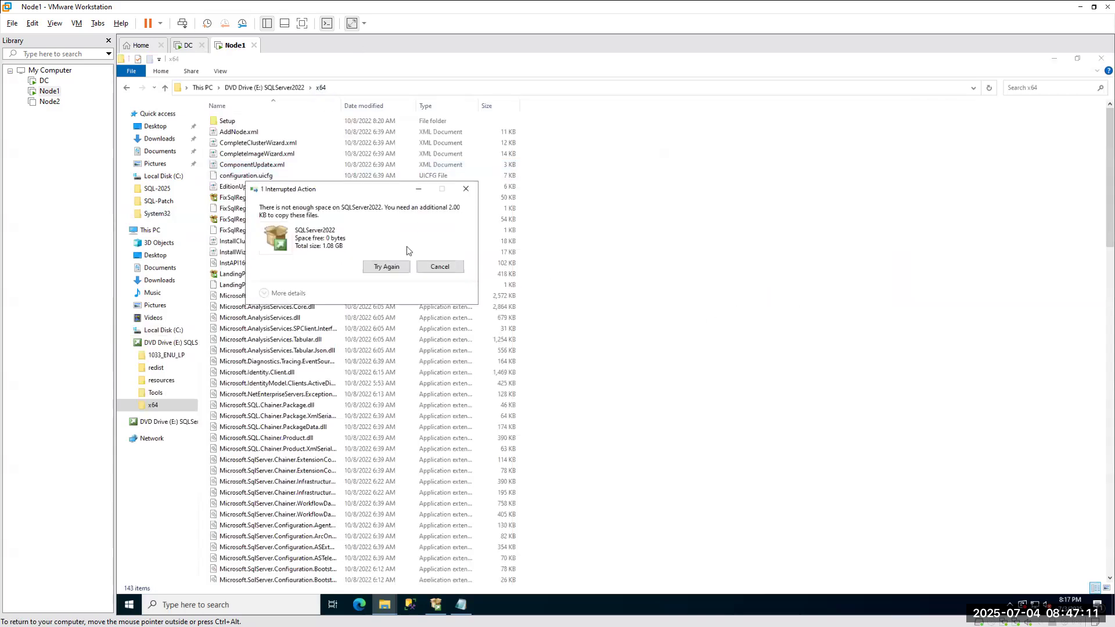
click(387, 267)
click(389, 267)
click(436, 605)
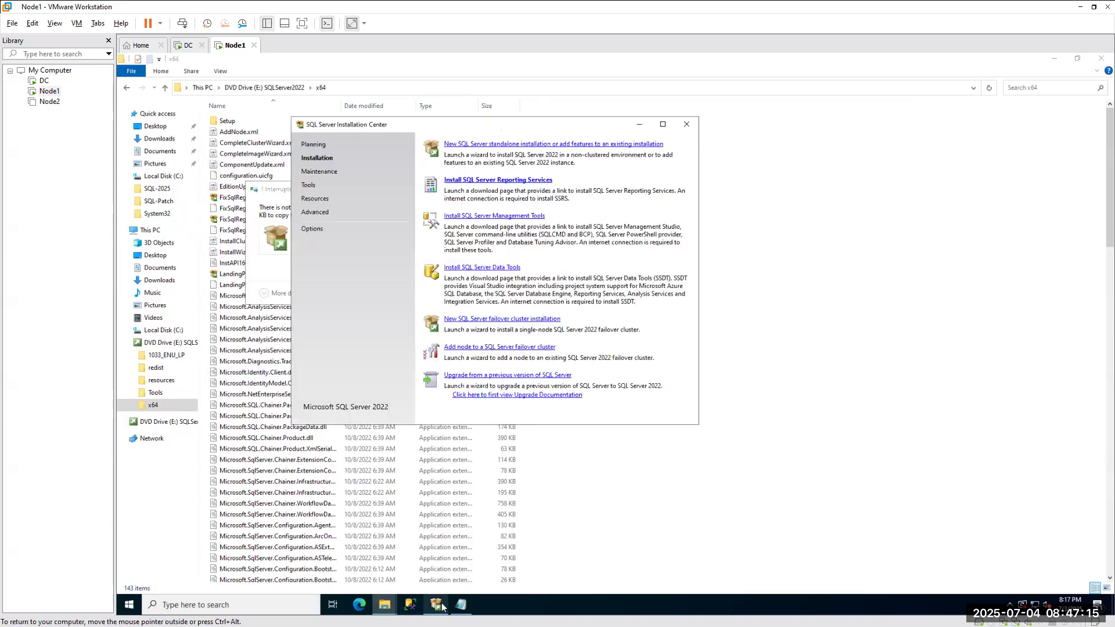
click(687, 125)
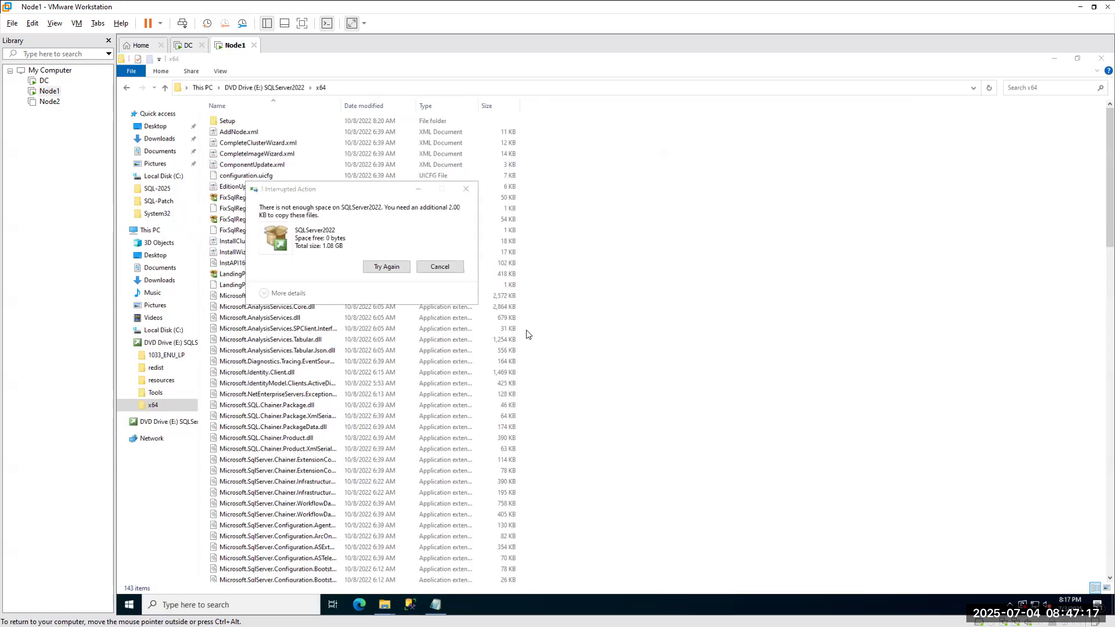
click(393, 267)
click(393, 267)
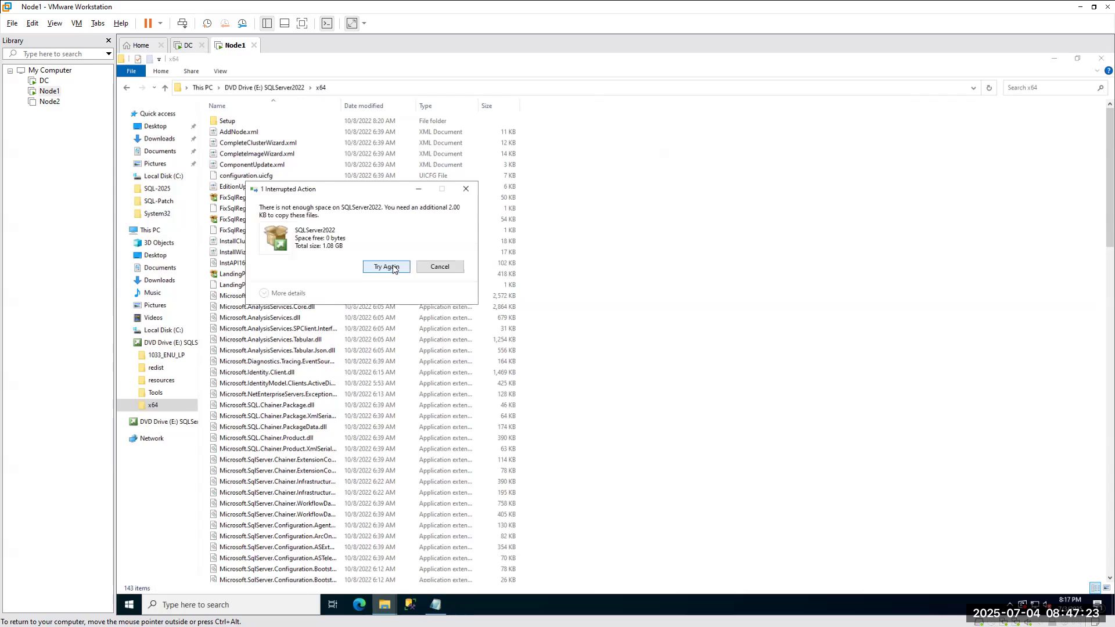
click(451, 269)
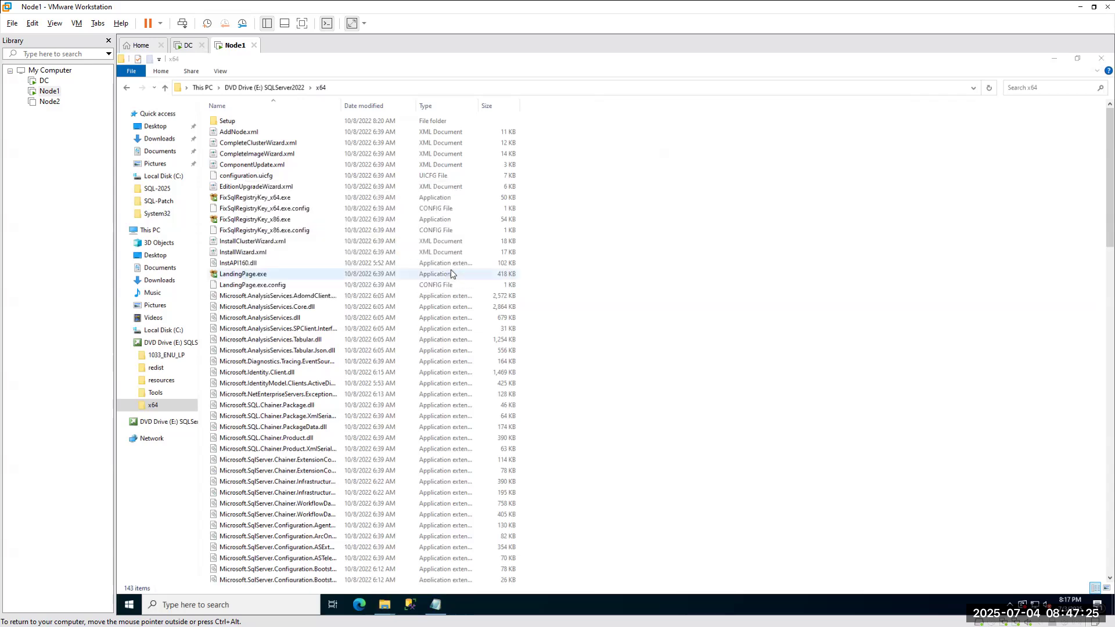
Eject DVD drive E: and remount the SQL Server 2022 ISO from C:\Utility\SQL-Setup.
click(1101, 58)
right_click(511, 196)
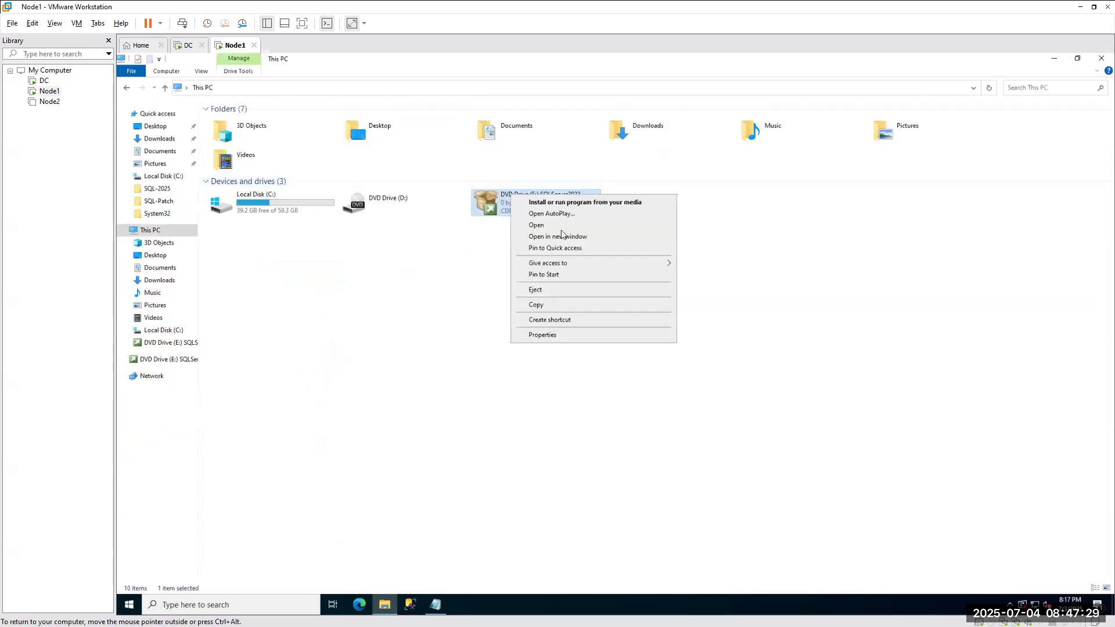
click(543, 290)
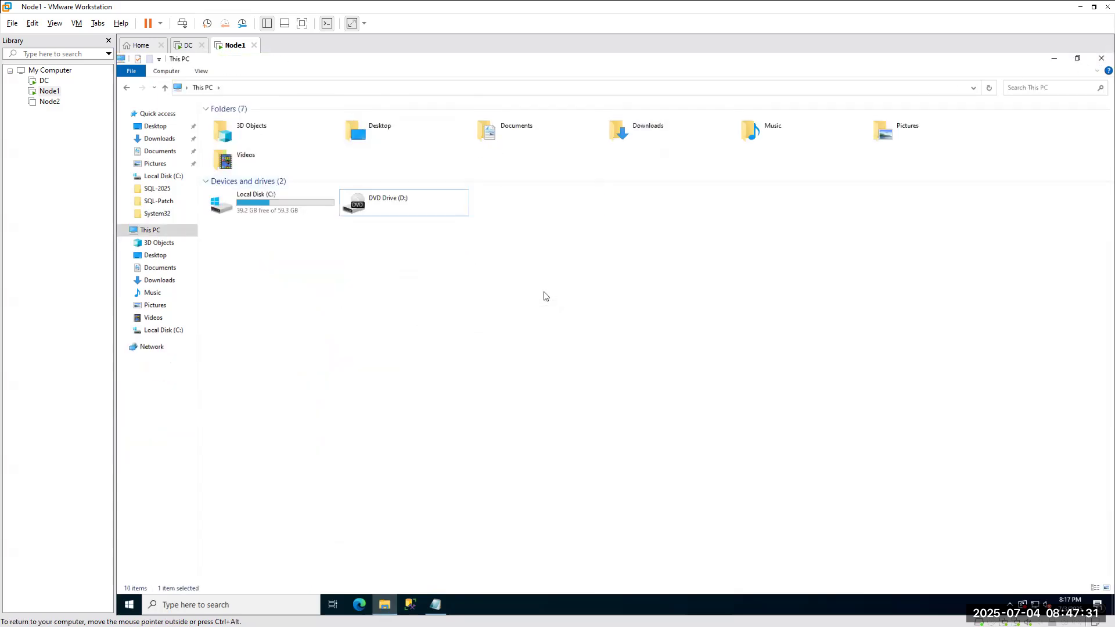
double_click(267, 206)
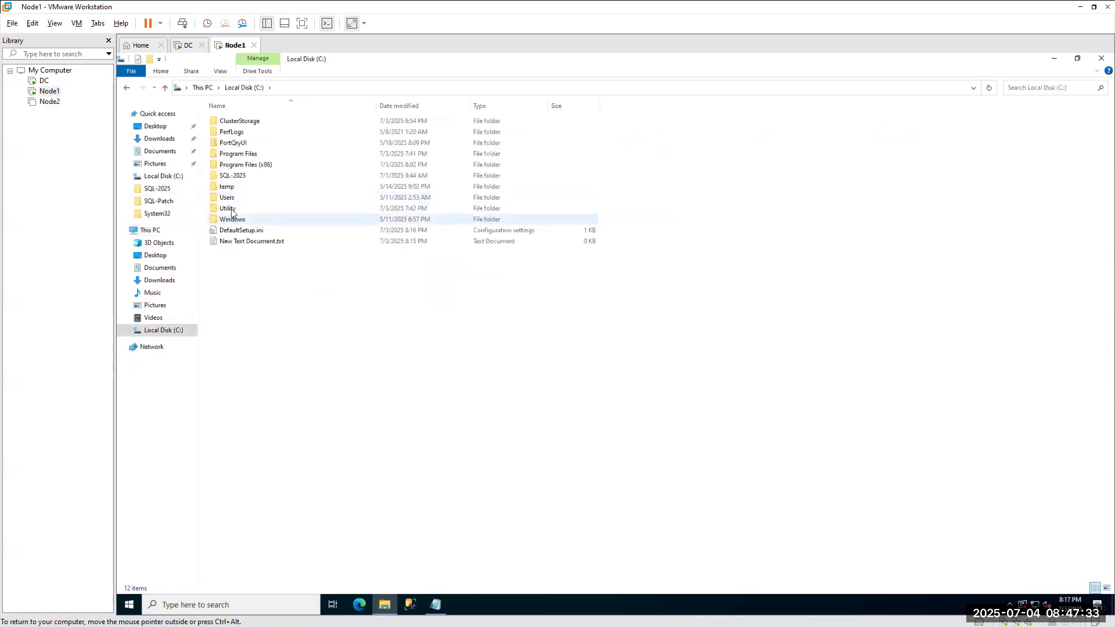
double_click(237, 213)
double_click(232, 132)
double_click(247, 121)
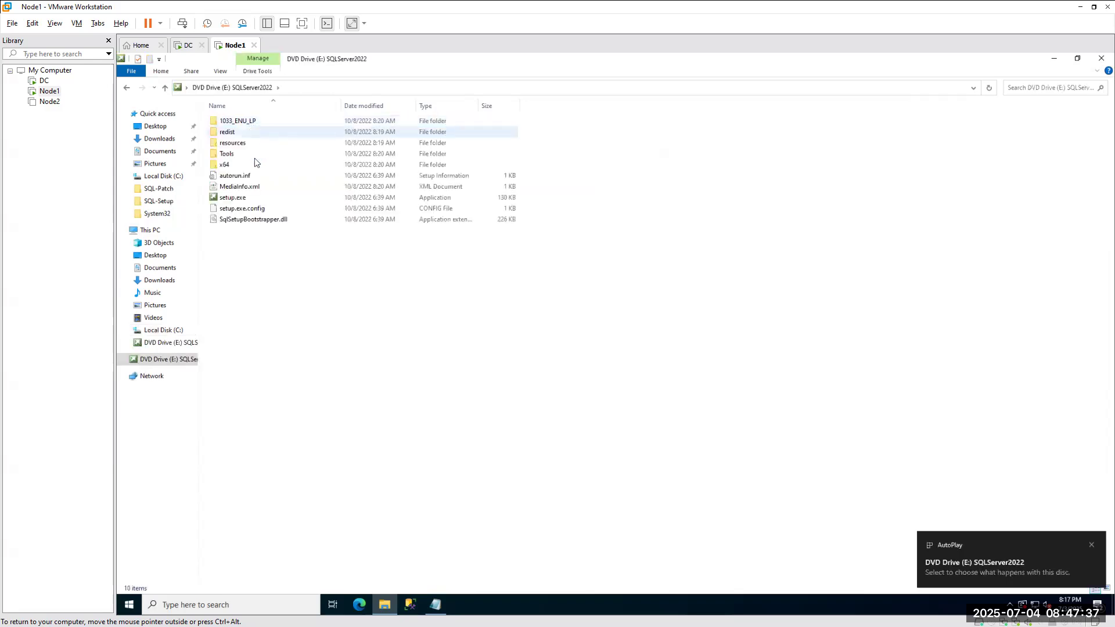
Paste DefaultSetup.ini into the remounted x64 folder again, then return to This PC.
double_click(225, 164)
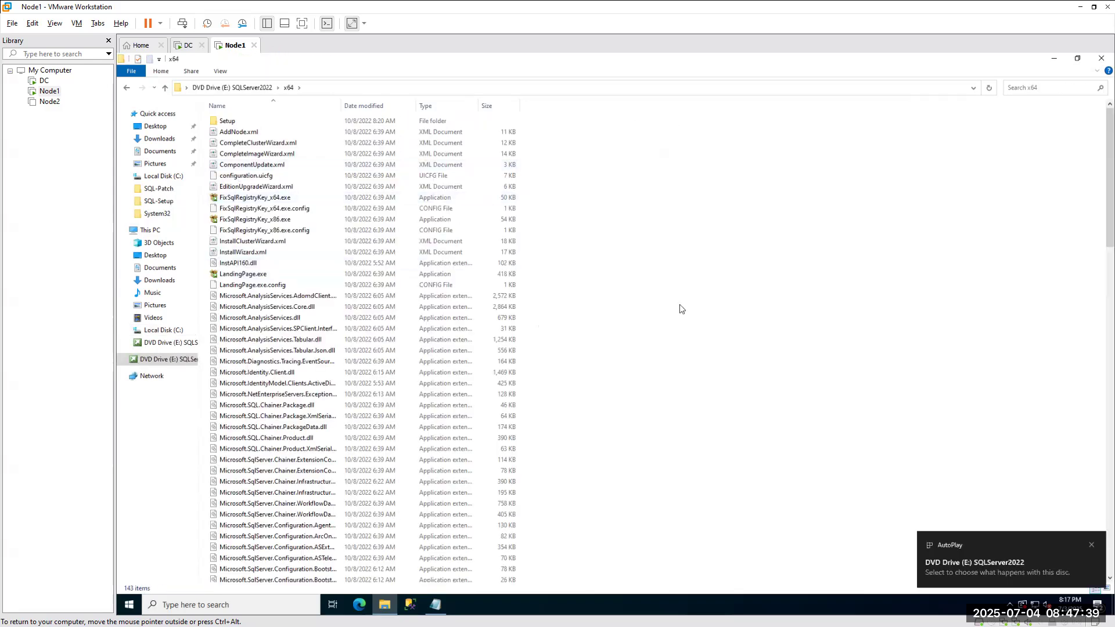
key(ctrl+v)
click(640, 267)
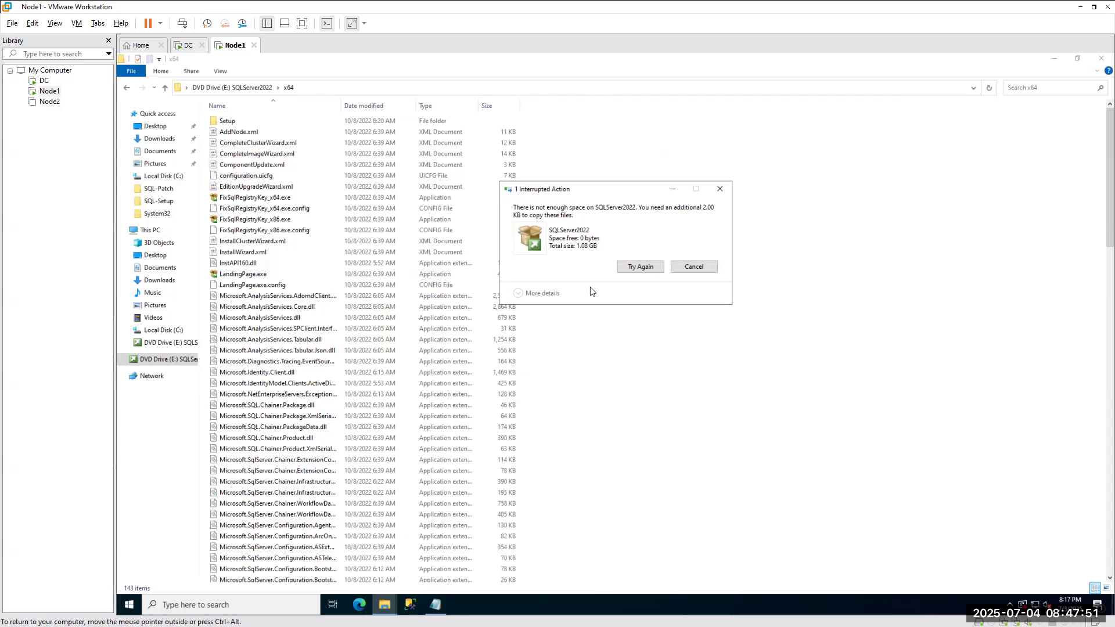
click(152, 231)
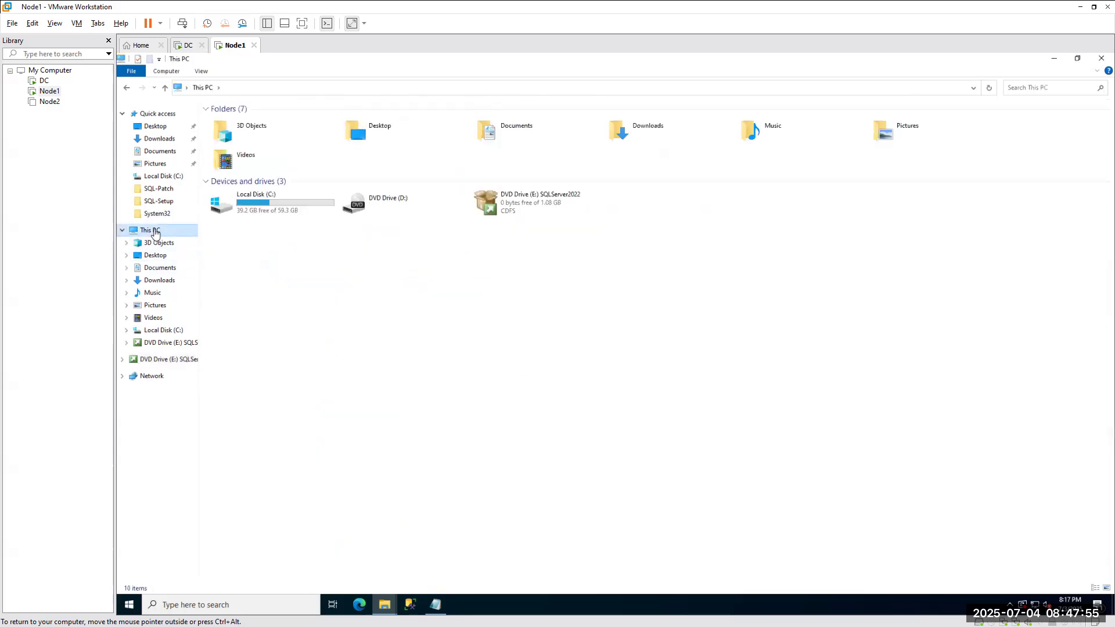
Open the SQLServer2022 disc drive's contents in a new window.
click(159, 139)
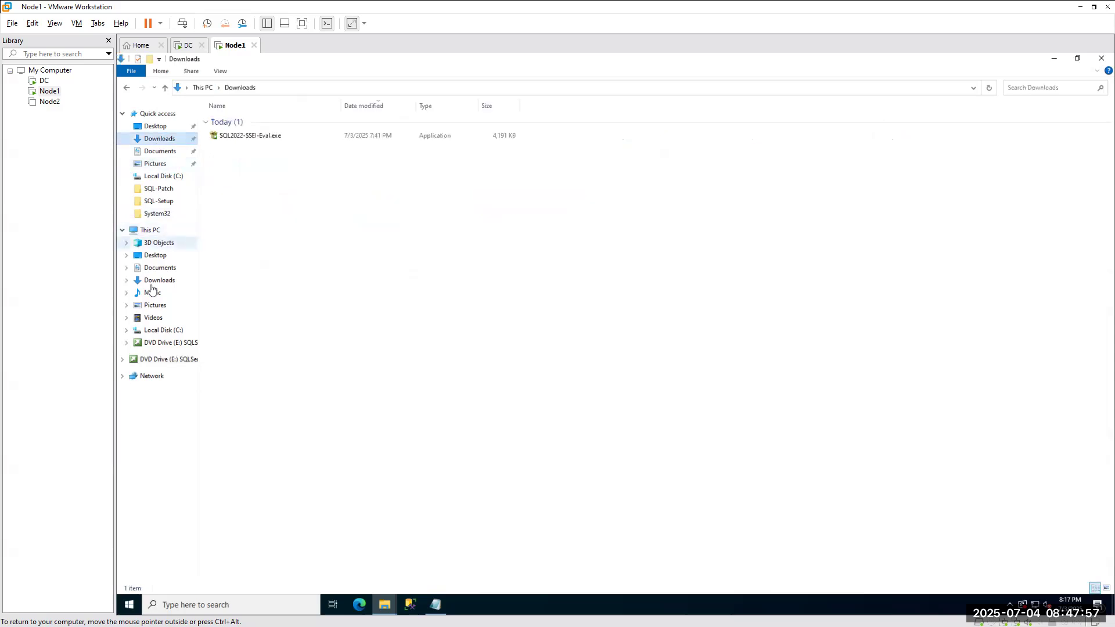
click(150, 230)
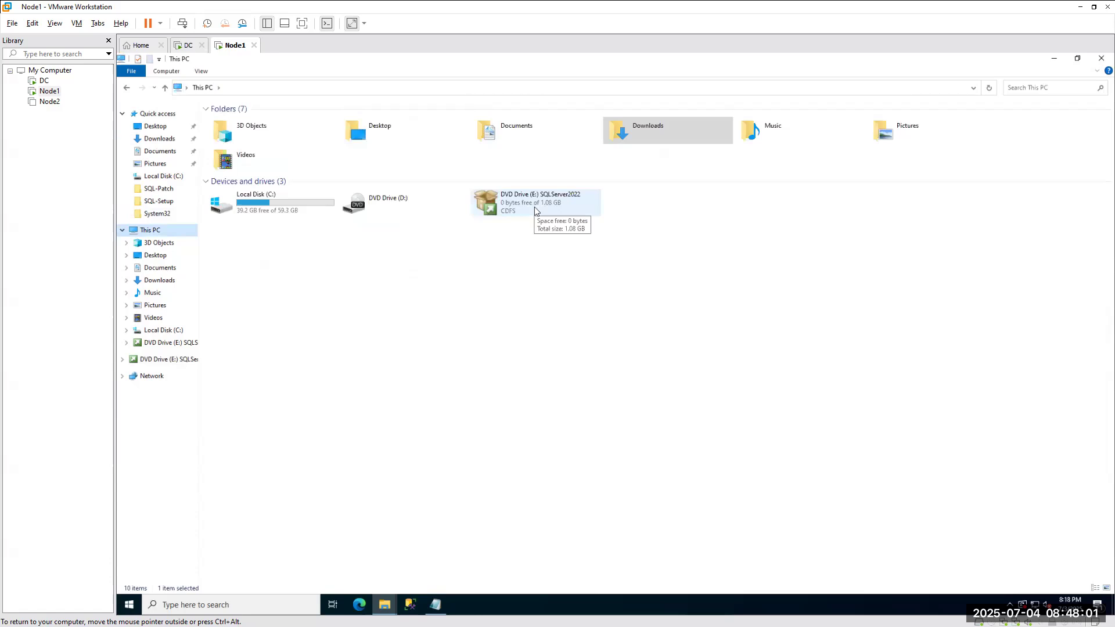
right_click(529, 205)
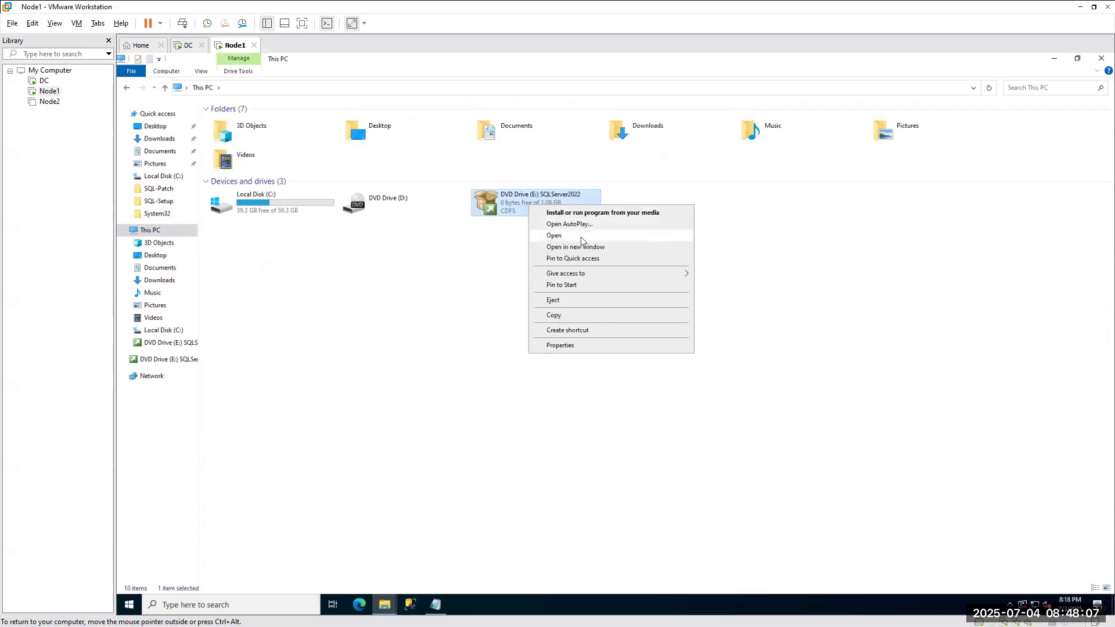
mouse_move(576, 277)
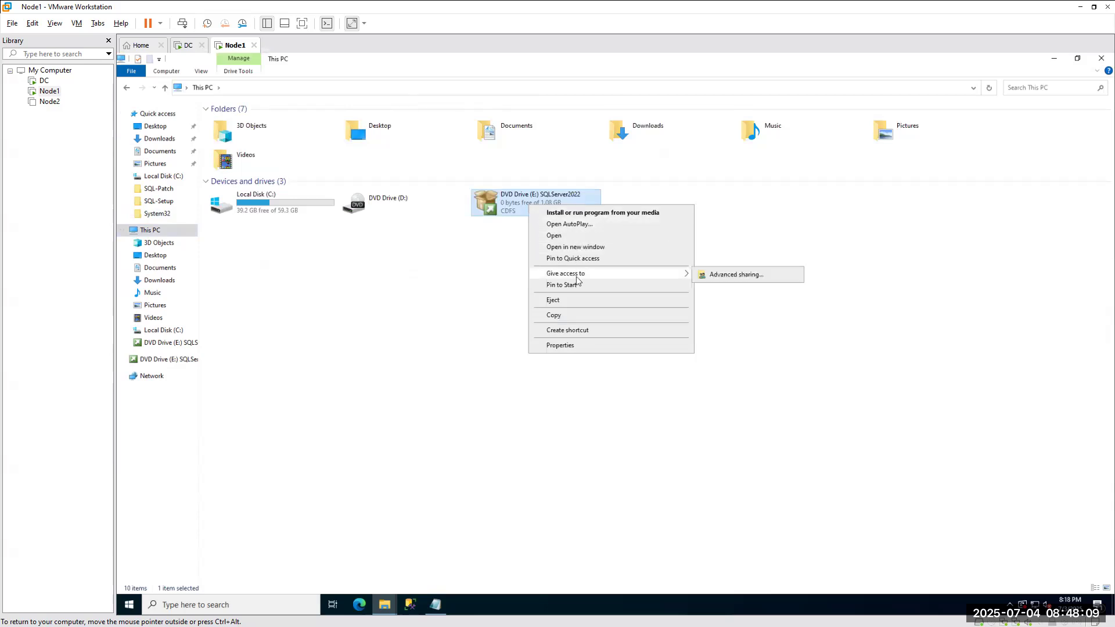
click(569, 247)
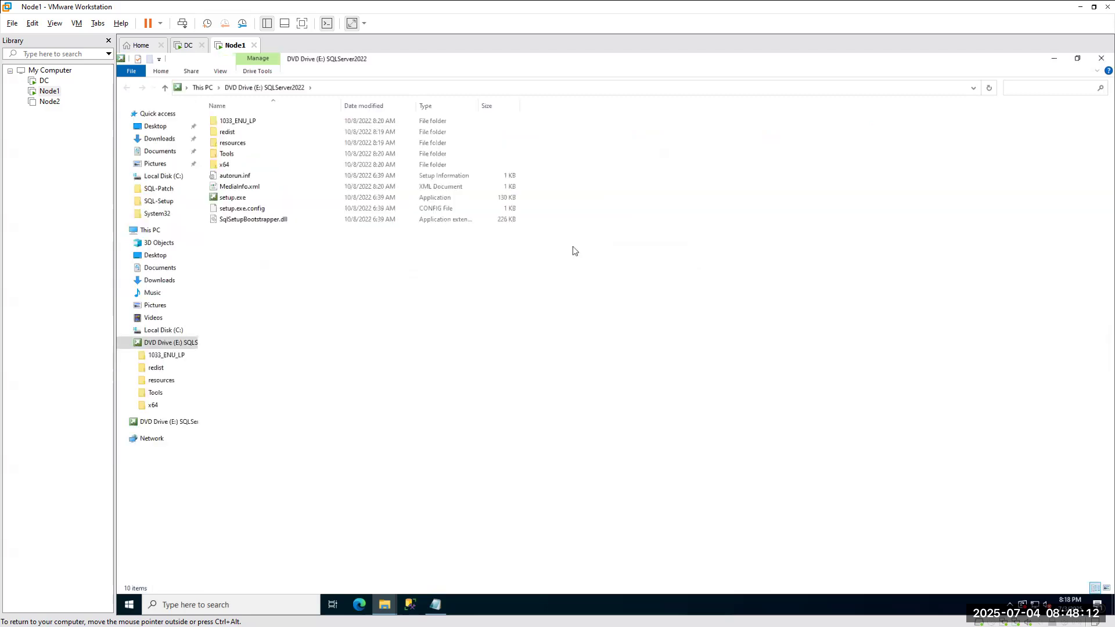
Browse into the disc's x64 folder and back up to its root.
double_click(223, 165)
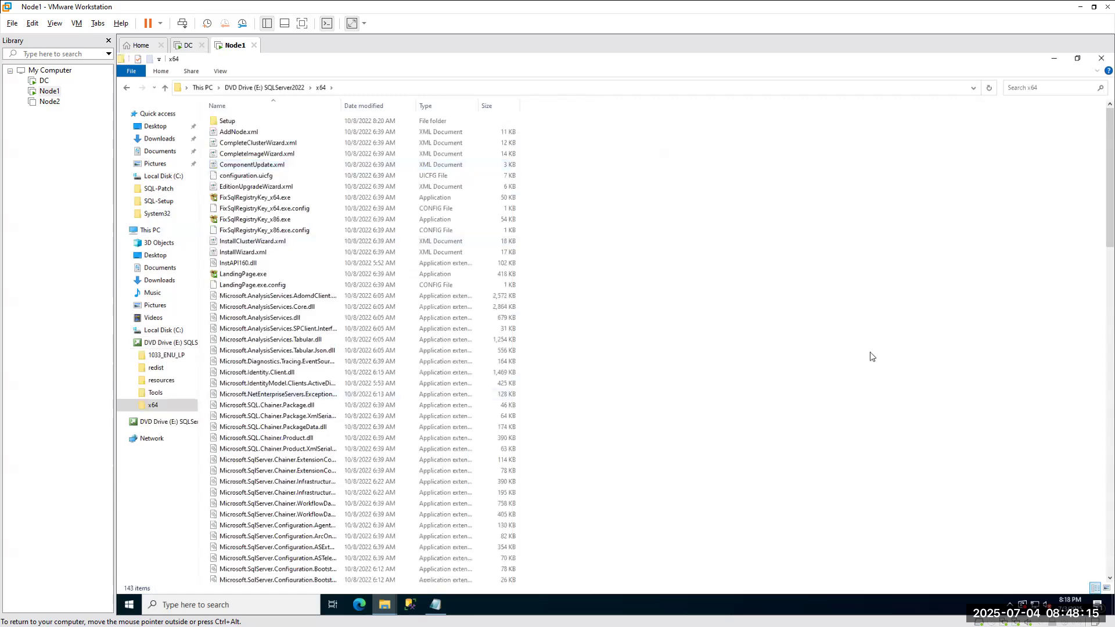
right_click(765, 273)
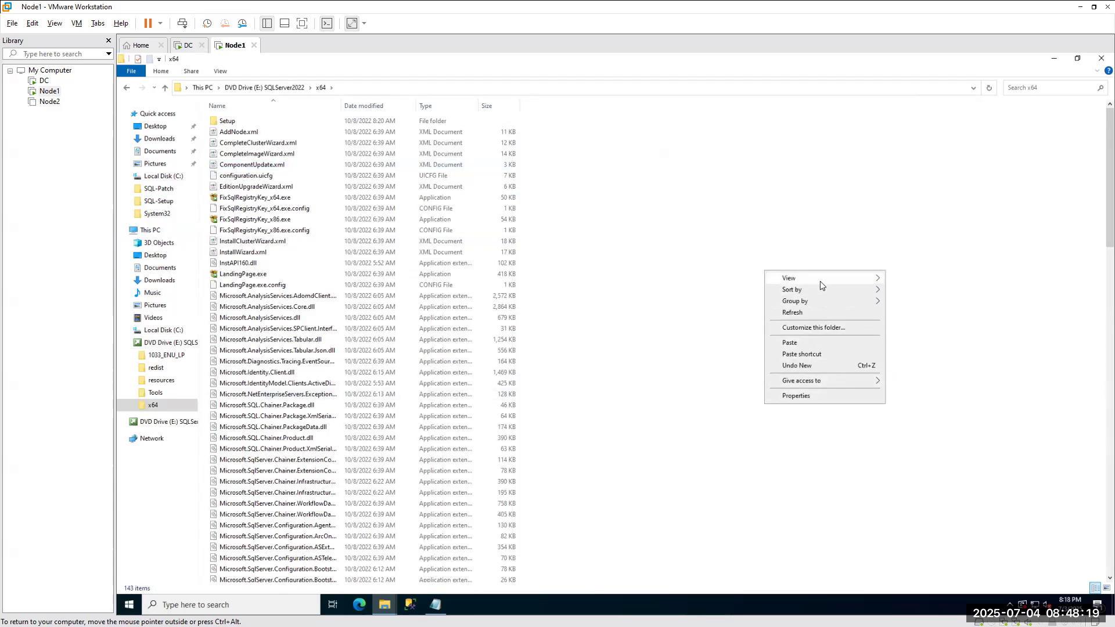
mouse_move(820, 282)
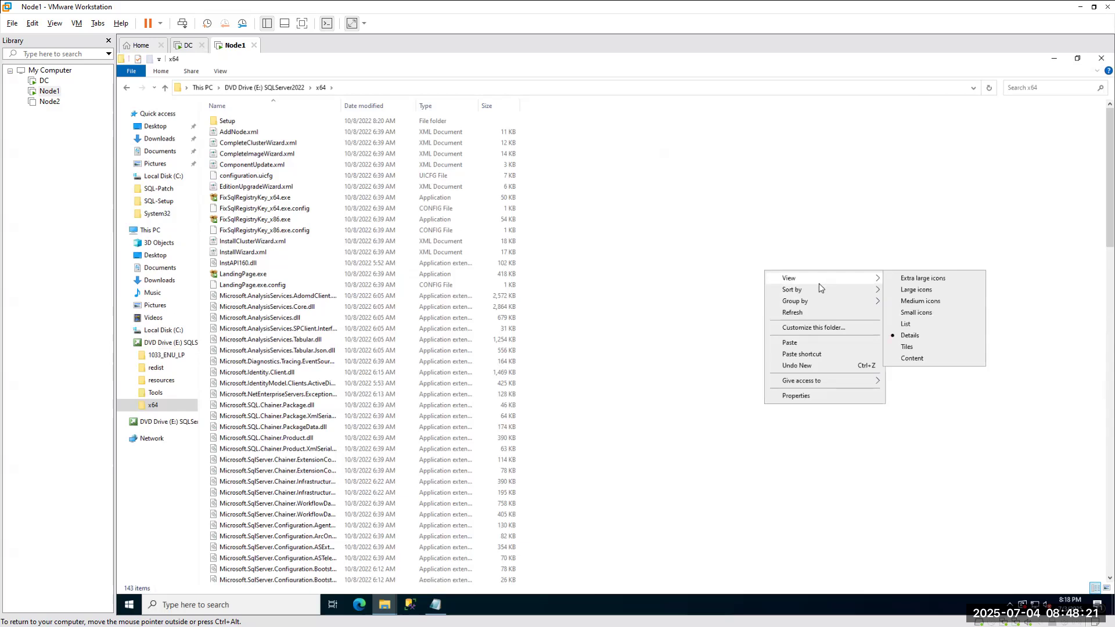
click(276, 92)
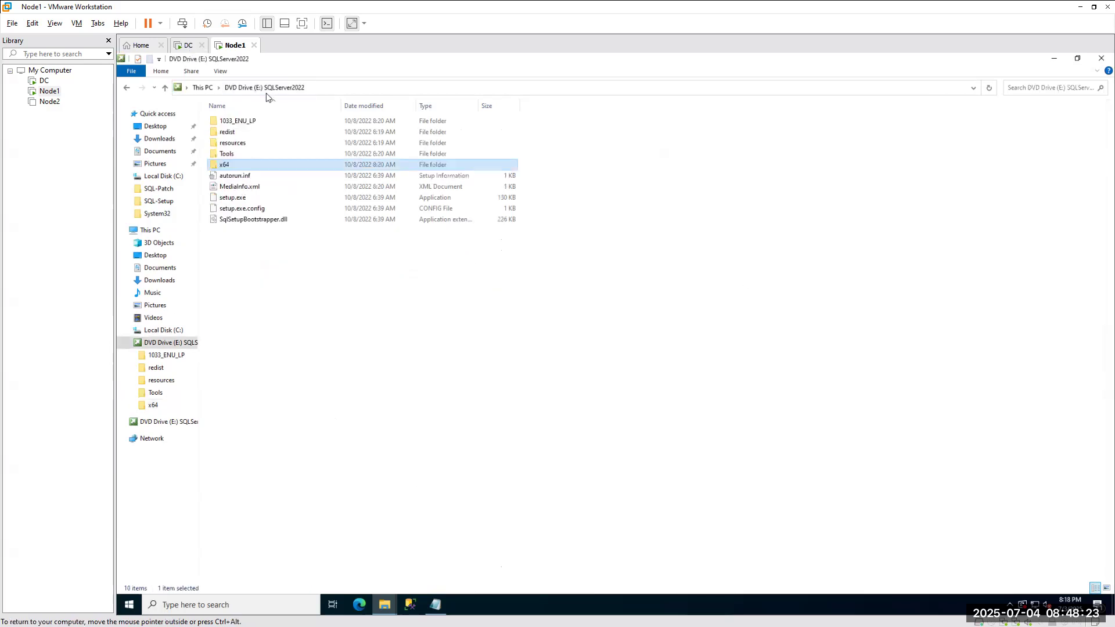
Paste the copied files into the disc root, then cancel all transfers after the not-enough-space error.
right_click(253, 262)
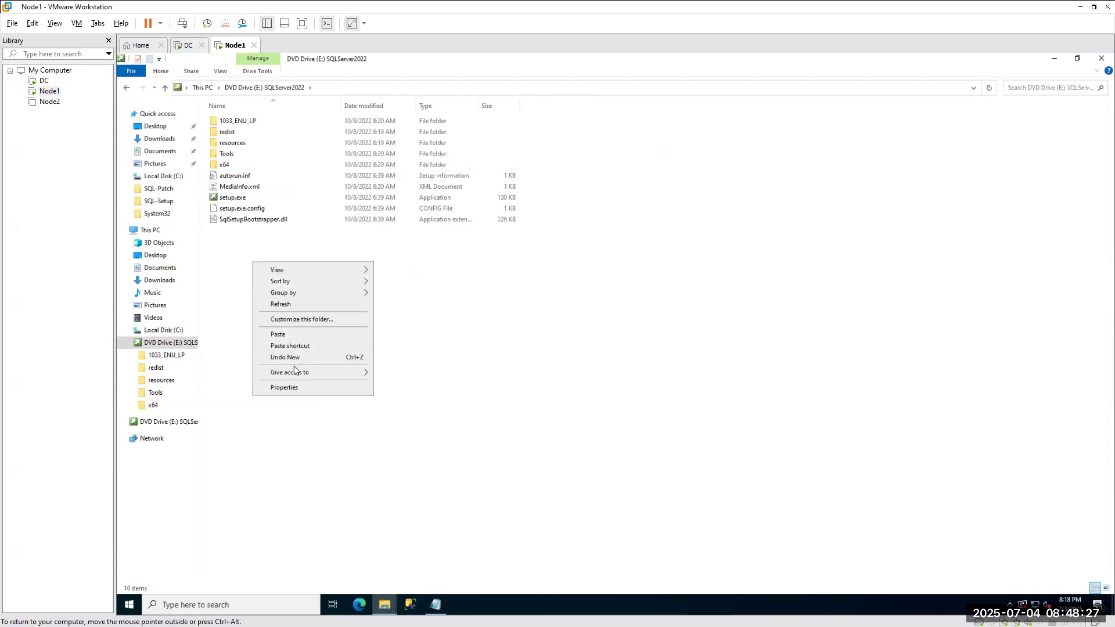
click(276, 336)
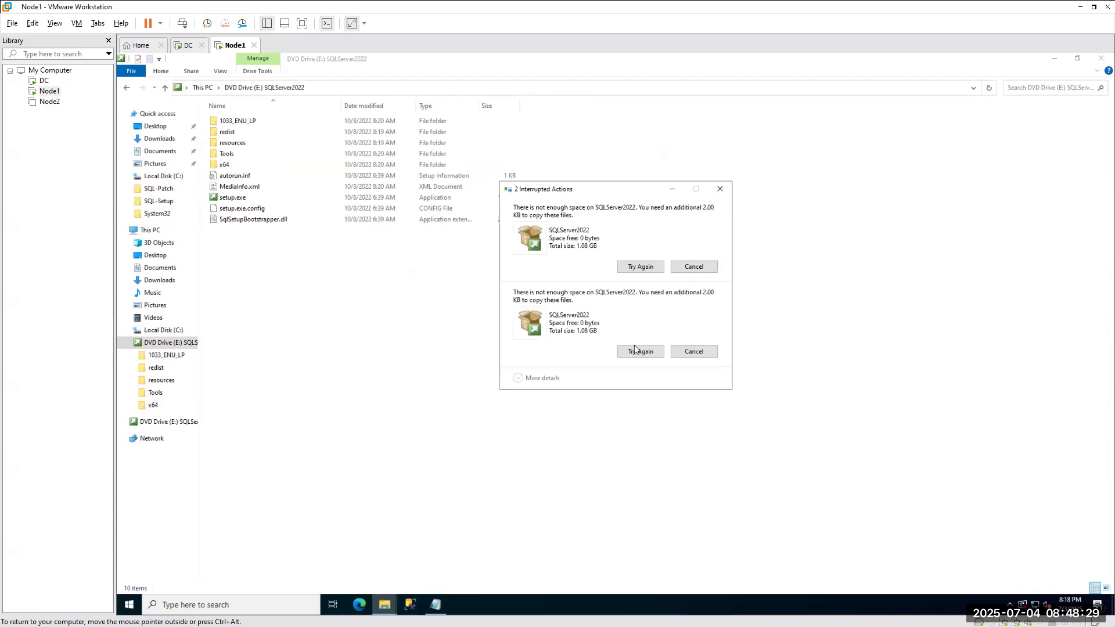
click(637, 355)
click(720, 189)
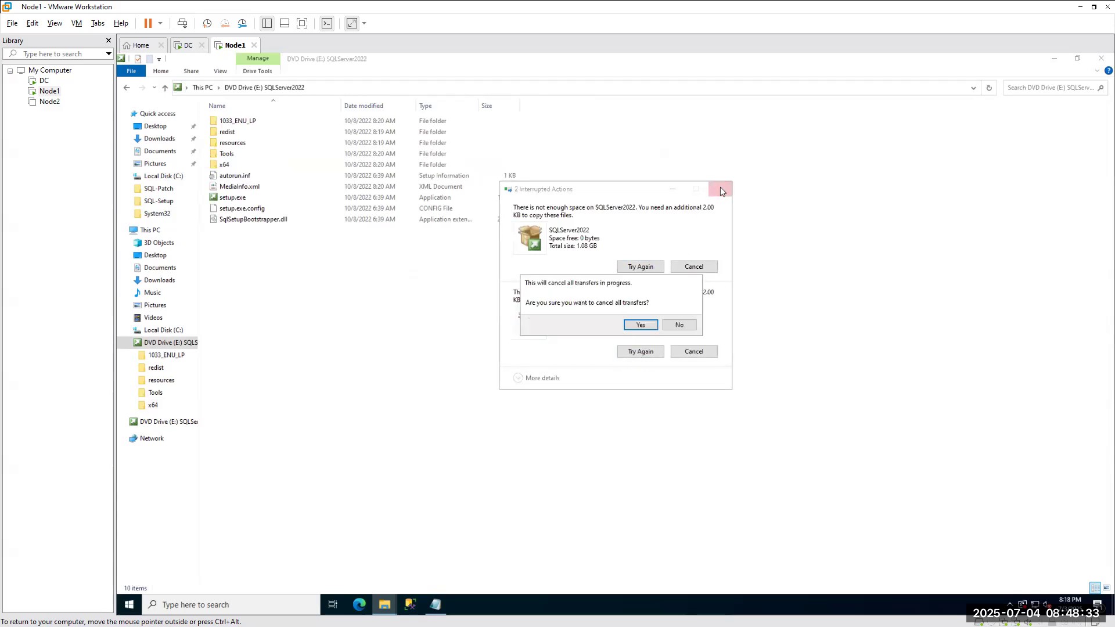
click(643, 325)
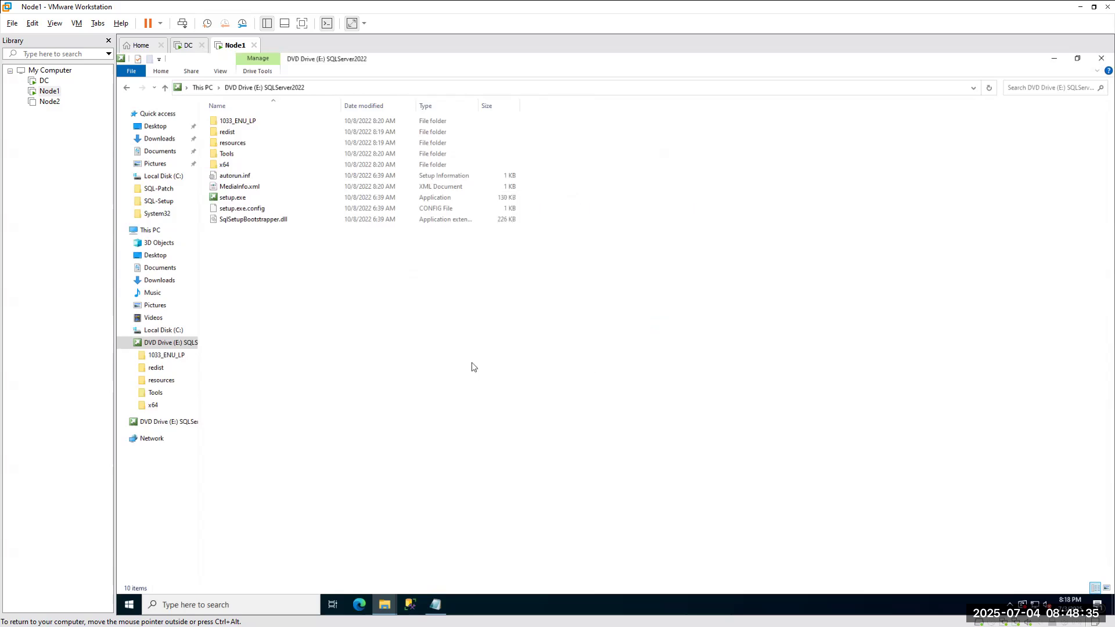
On the host, browse Data (D:) through AzureSQLChamp to BinaryFiles, then the Desktop Icon folder.
key(alt+Tab)
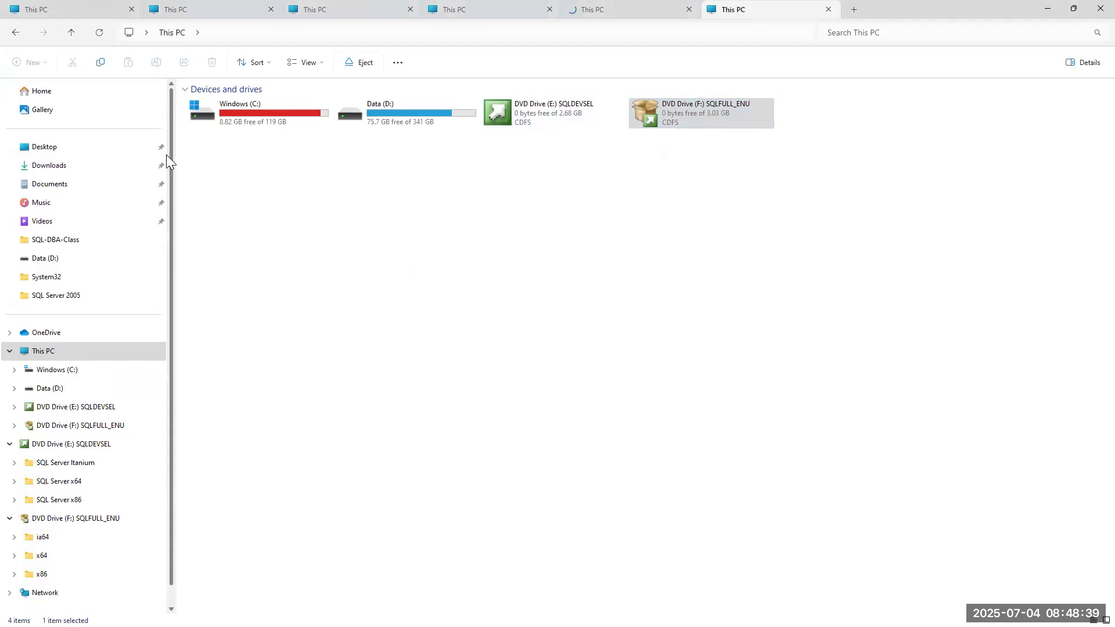
double_click(399, 111)
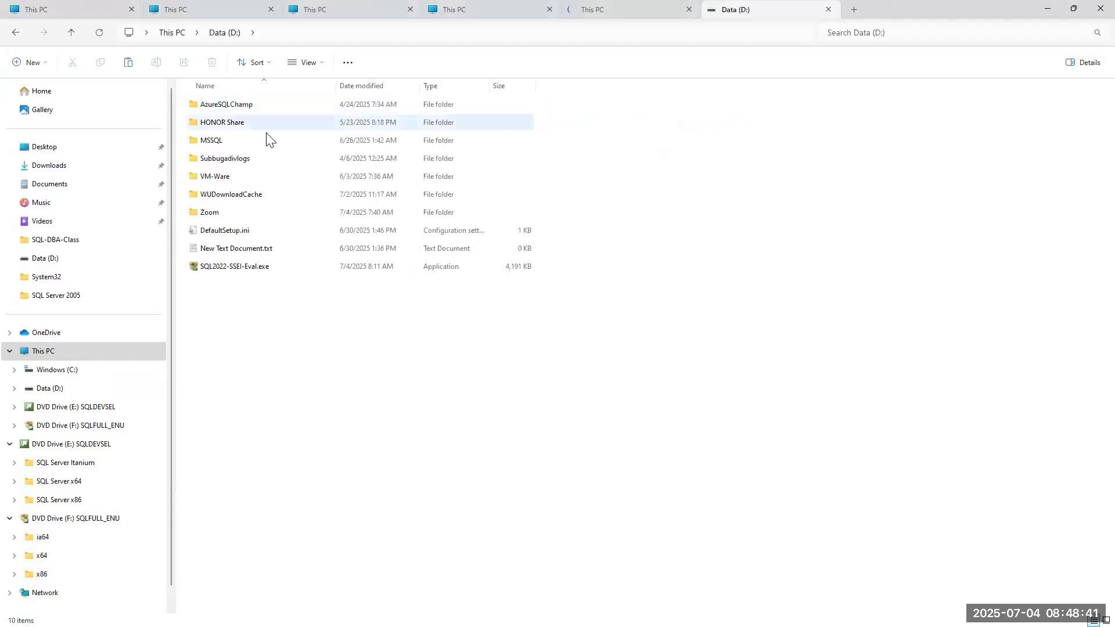
double_click(232, 107)
double_click(235, 248)
double_click(212, 160)
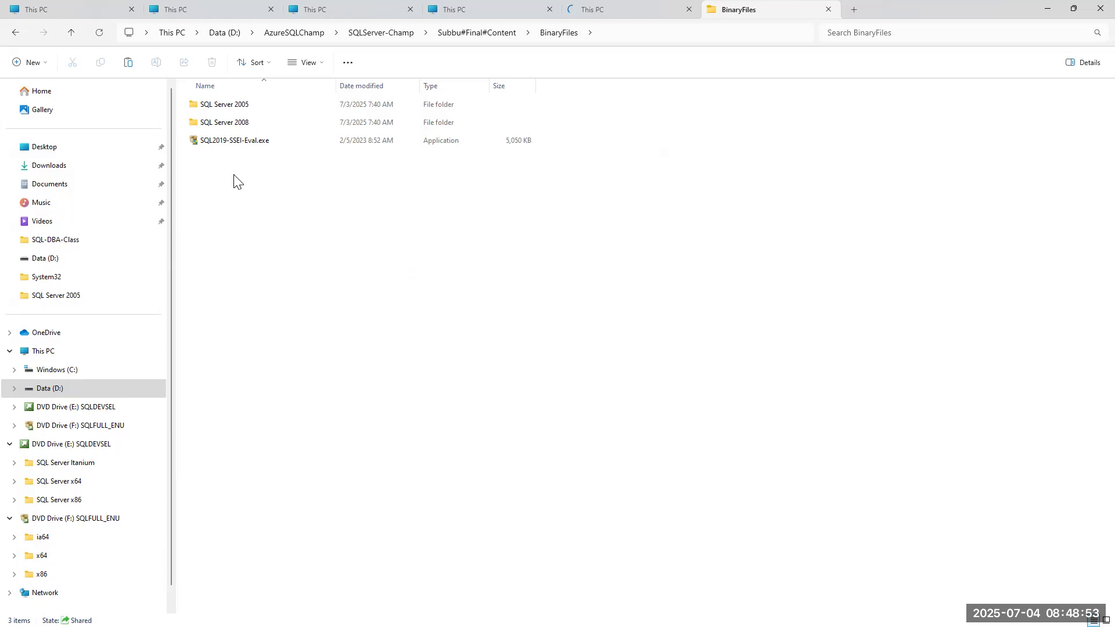
click(58, 154)
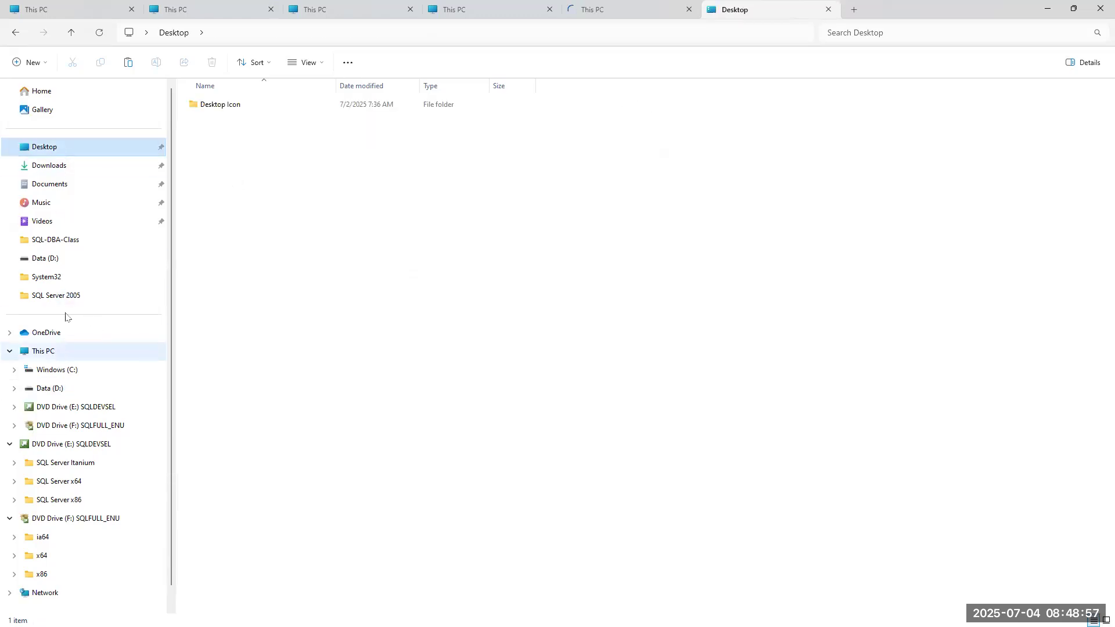
double_click(219, 106)
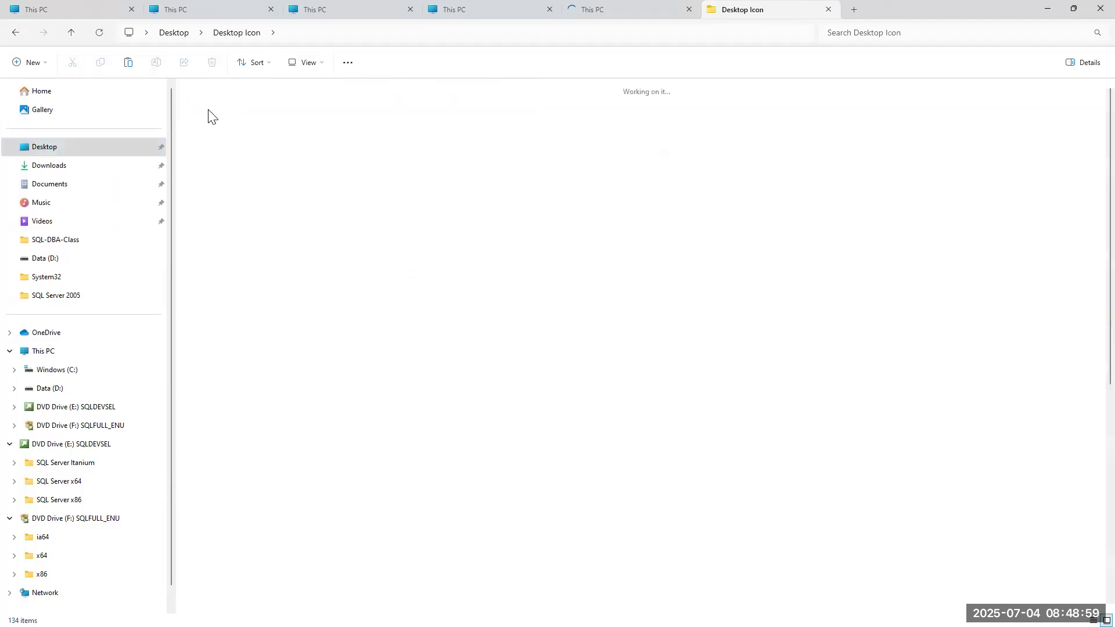
Navigate Data (D:) > AzureSQLChamp > SQLServer-Champ > BinaryFiles and launch SQL2019-SSEI-Eval.exe.
click(110, 388)
click(224, 106)
double_click(224, 106)
double_click(219, 158)
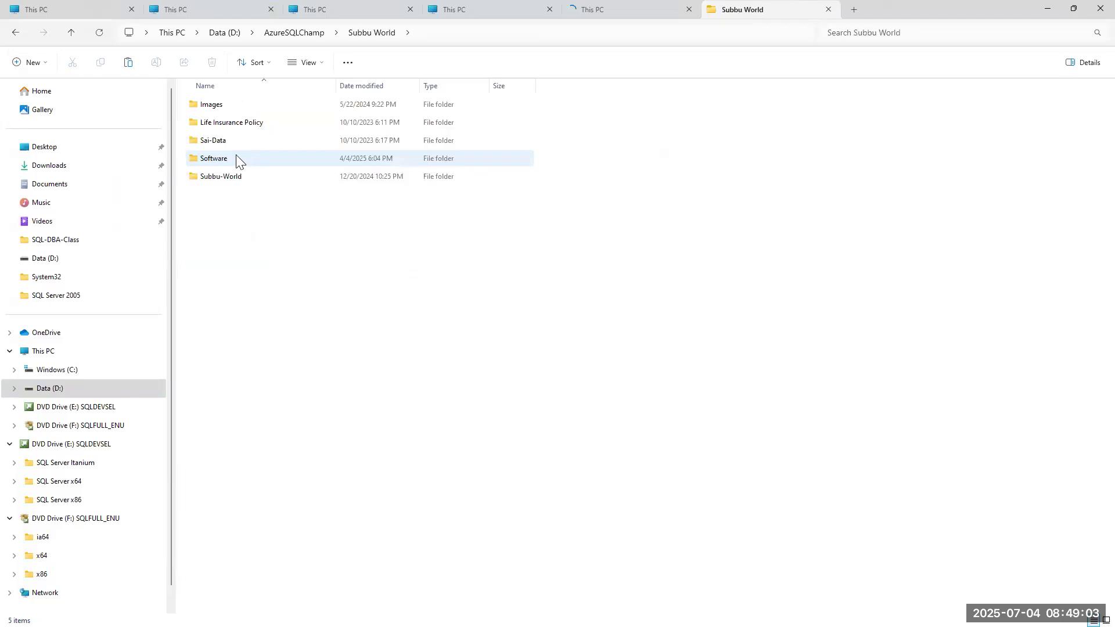
click(293, 33)
double_click(219, 140)
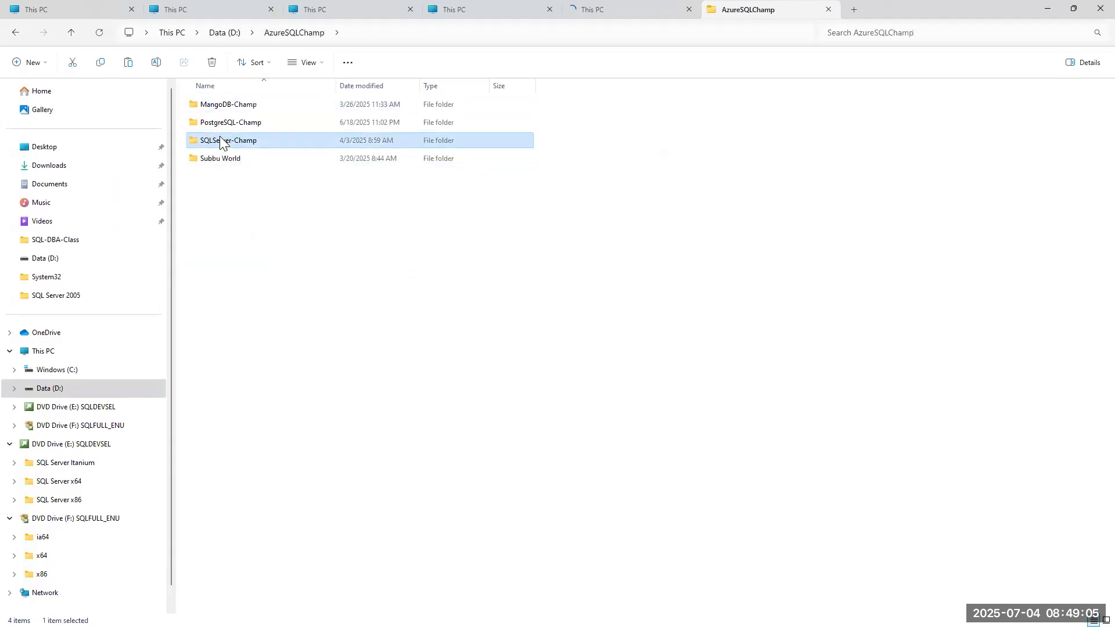
double_click(222, 249)
click(218, 159)
double_click(219, 158)
double_click(224, 140)
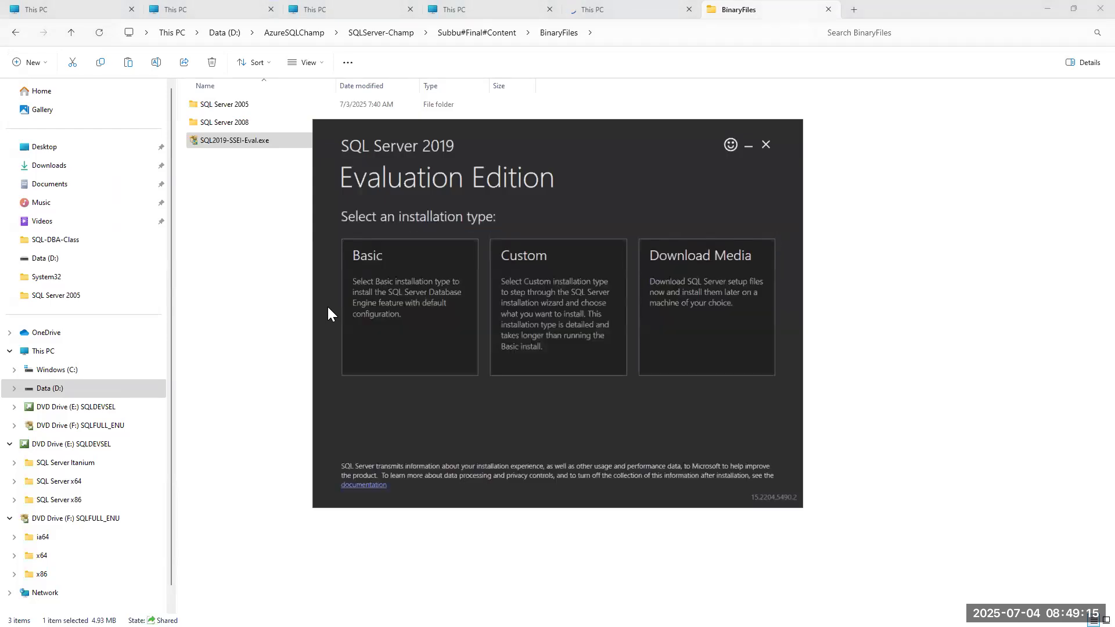
Start downloading the English 1367 MB ISO installation media, then switch back to Node1.
click(728, 329)
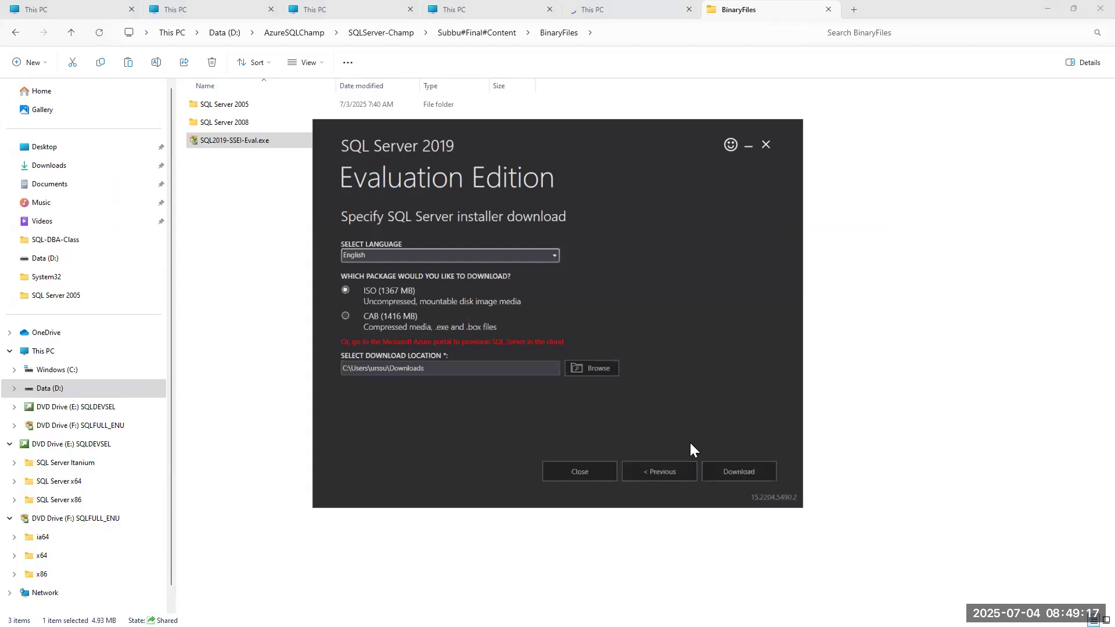
click(741, 470)
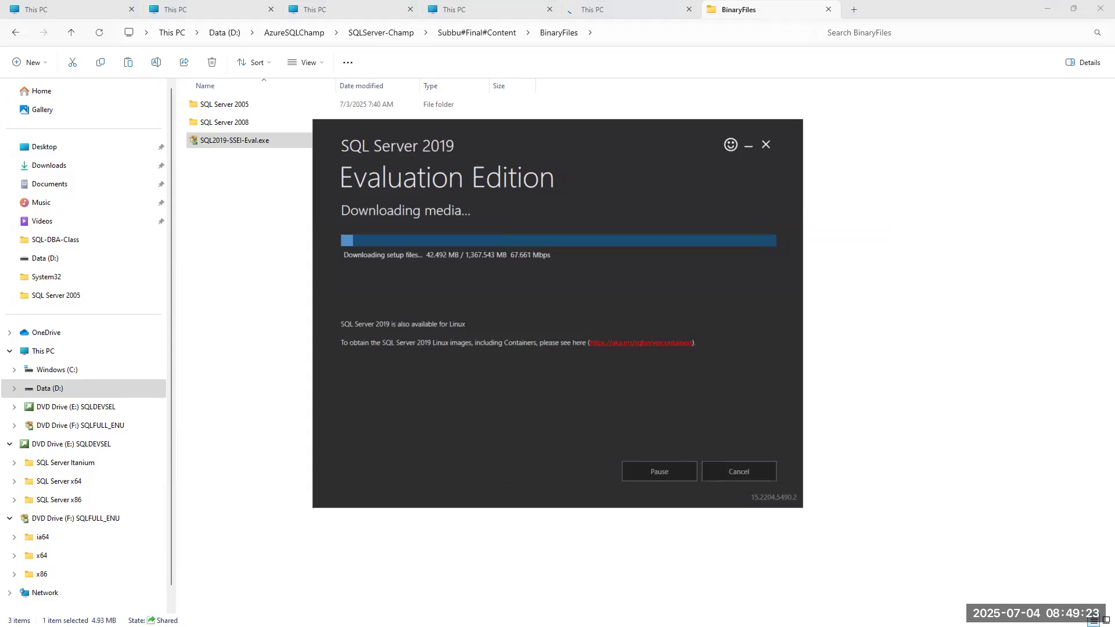
key(alt+Tab)
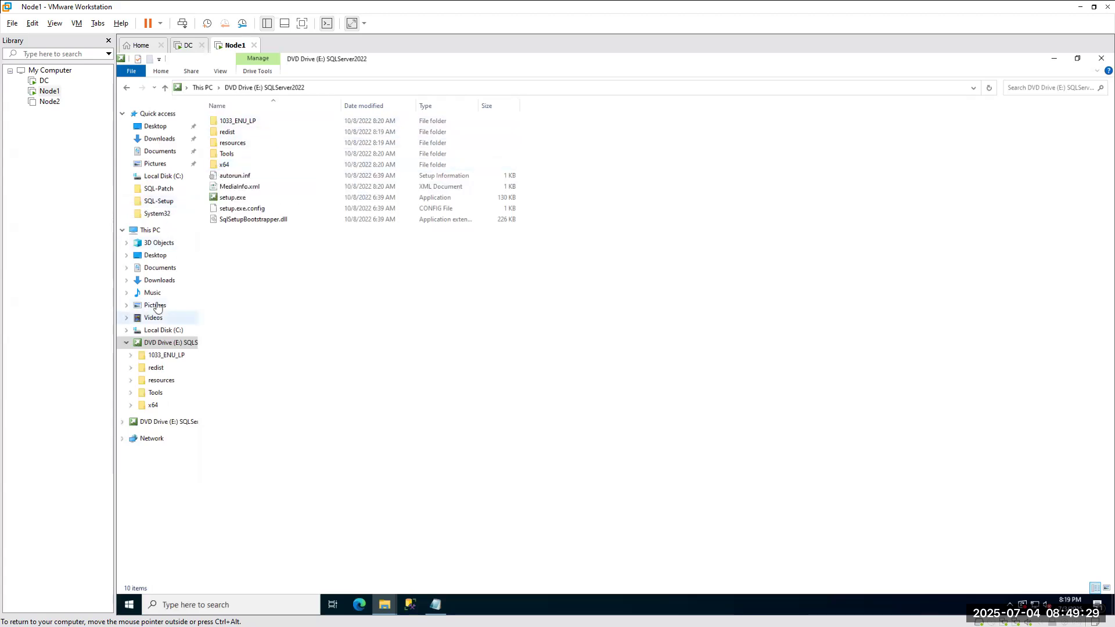
Show Local Disk (C:), expand the second DVD drive, and bring up open options for DefaultSetup.ini.
click(160, 334)
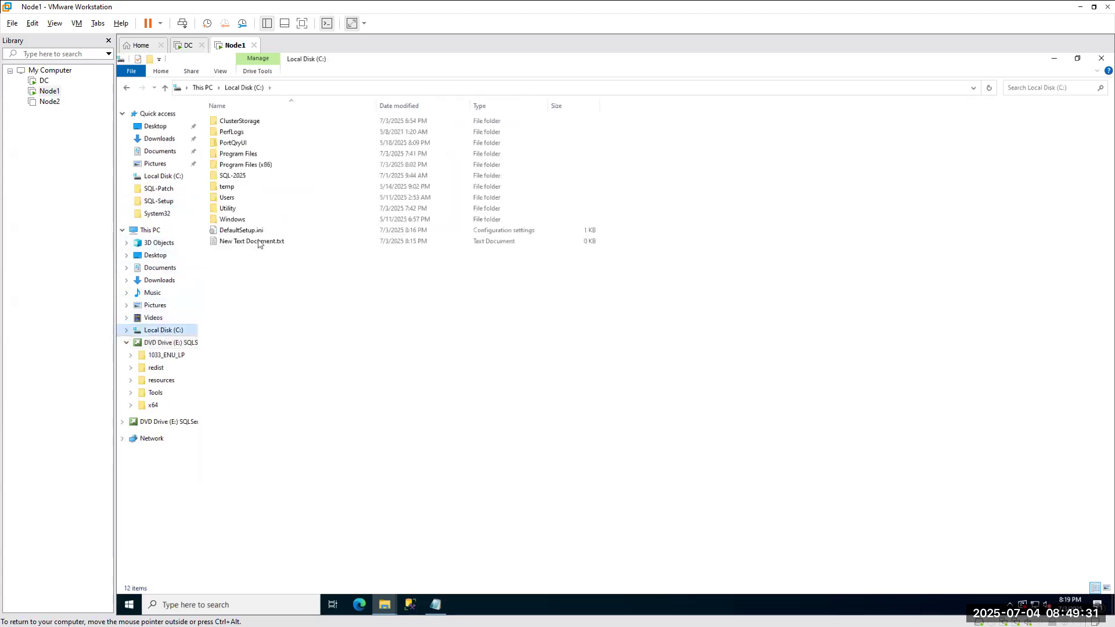
click(242, 231)
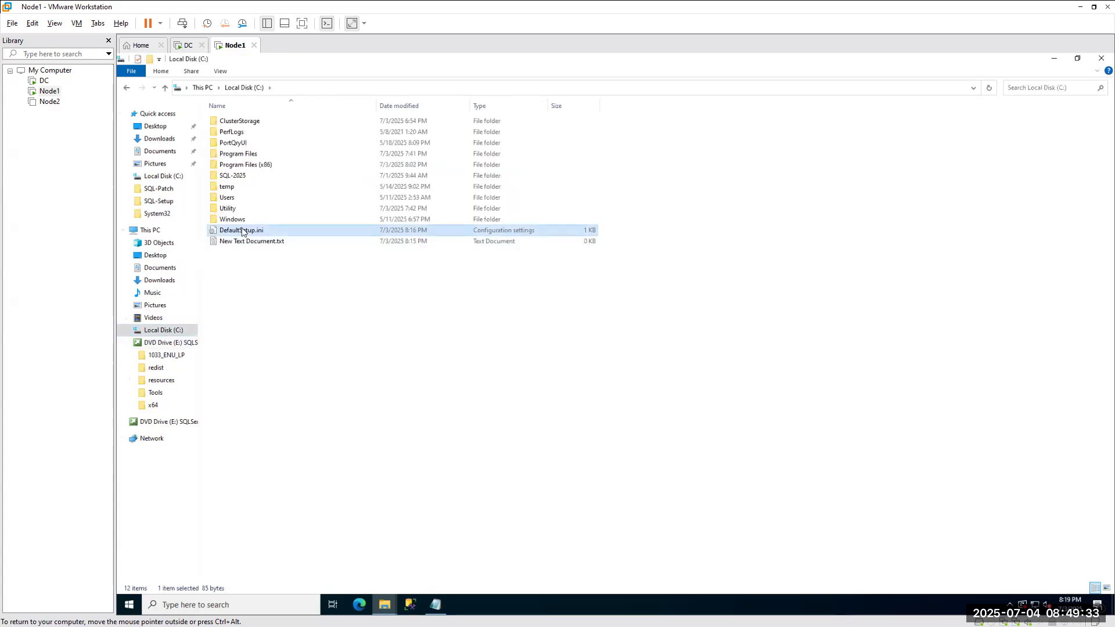
right_click(152, 424)
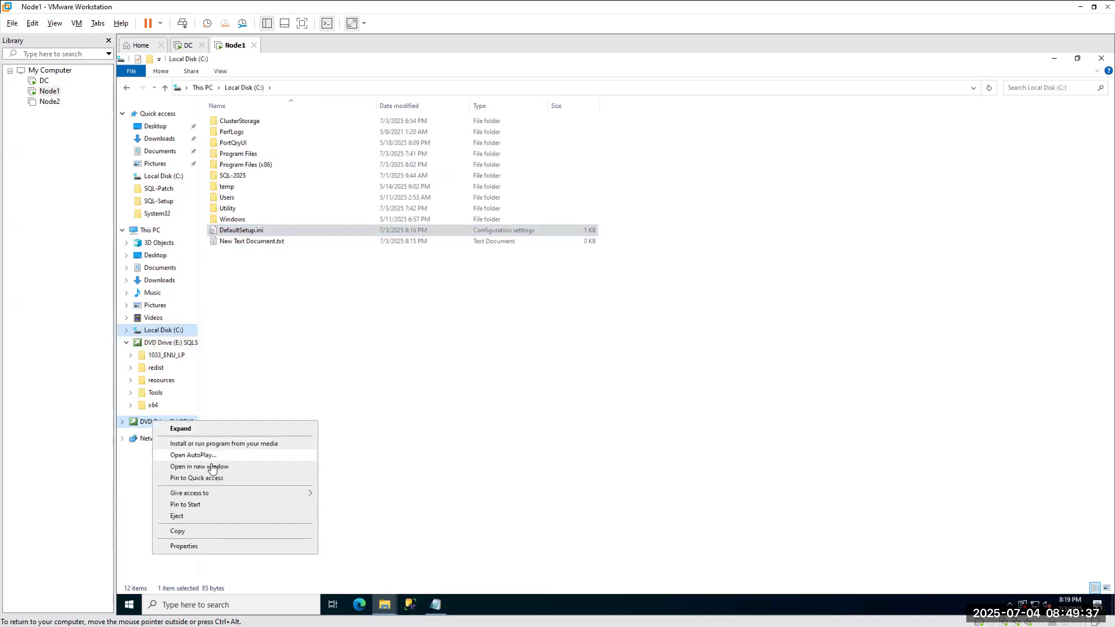
mouse_move(201, 497)
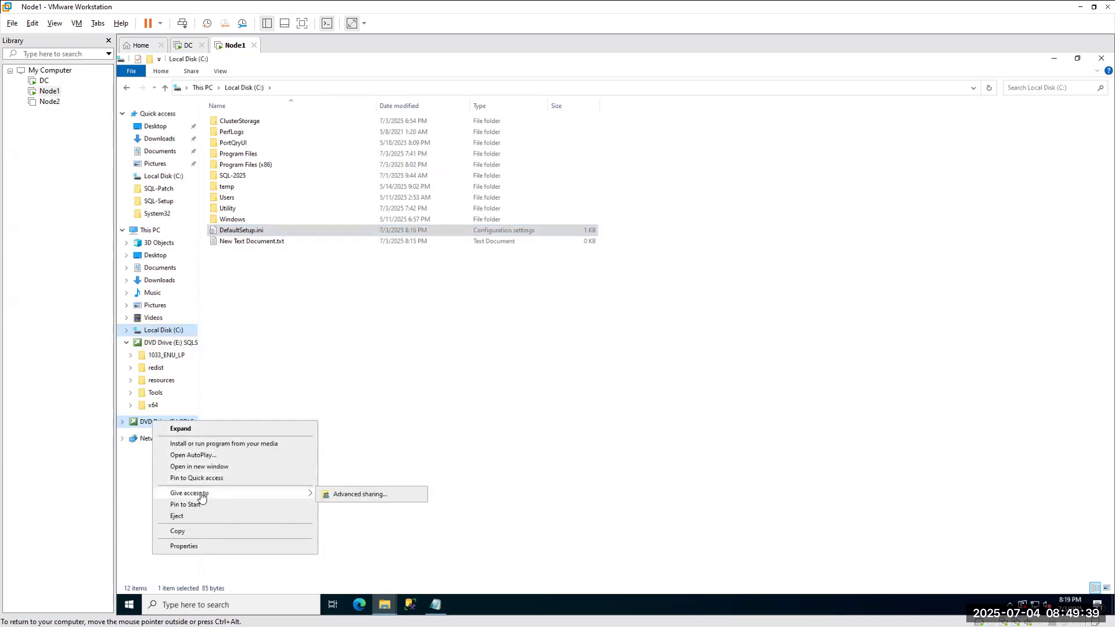
click(180, 428)
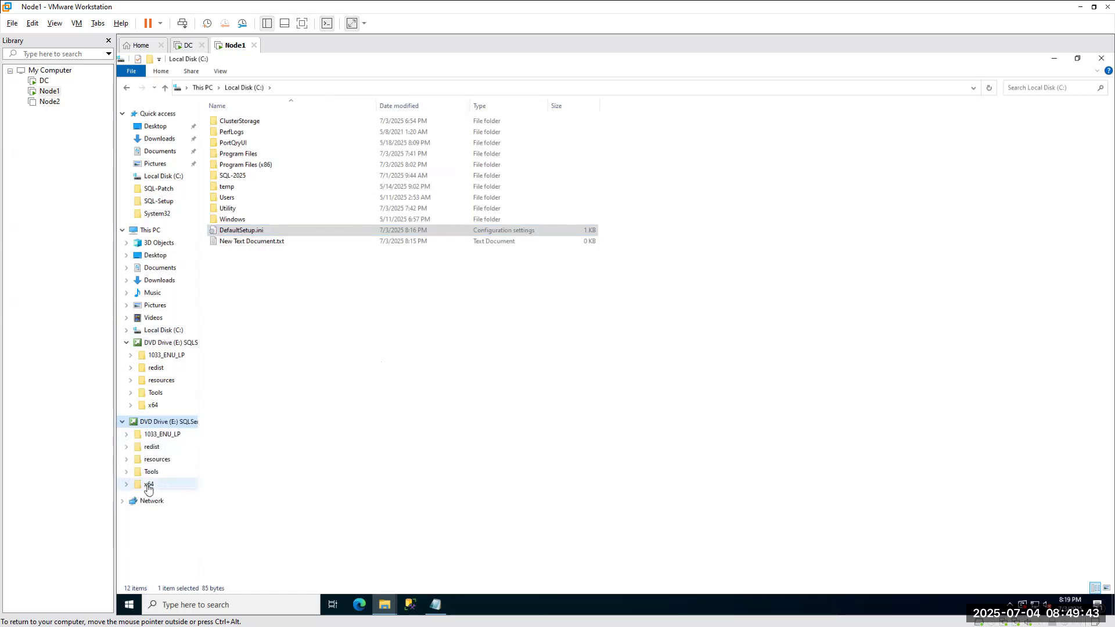
click(253, 234)
right_click(253, 234)
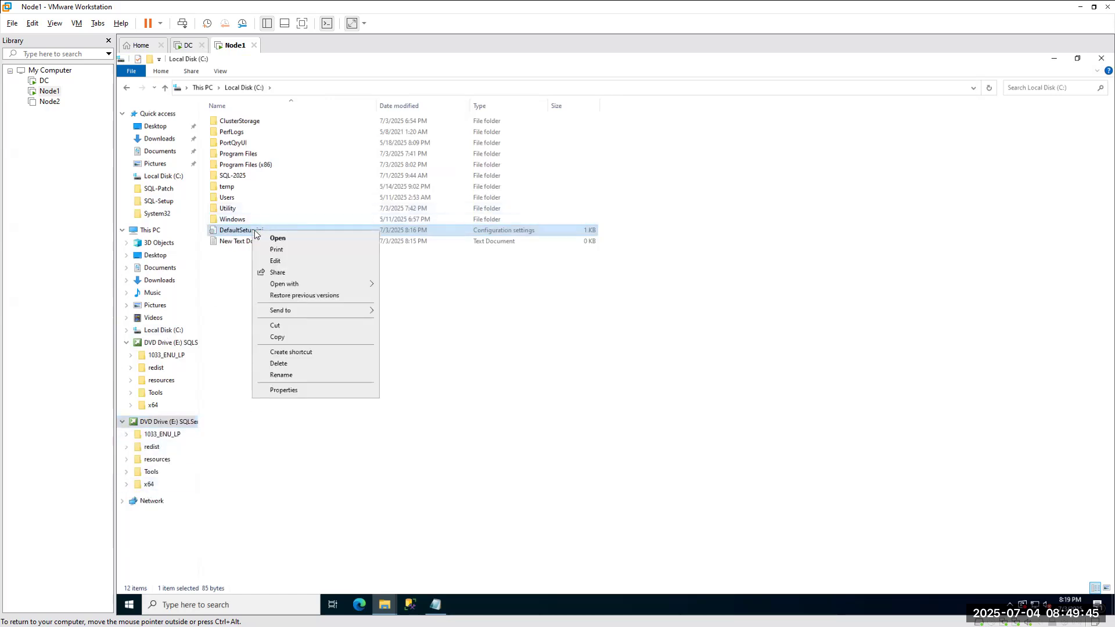
Open DefaultSetup.ini in Notepad and try saving it into DVD Drive (E:)'s x64 folder.
mouse_move(288, 283)
click(452, 284)
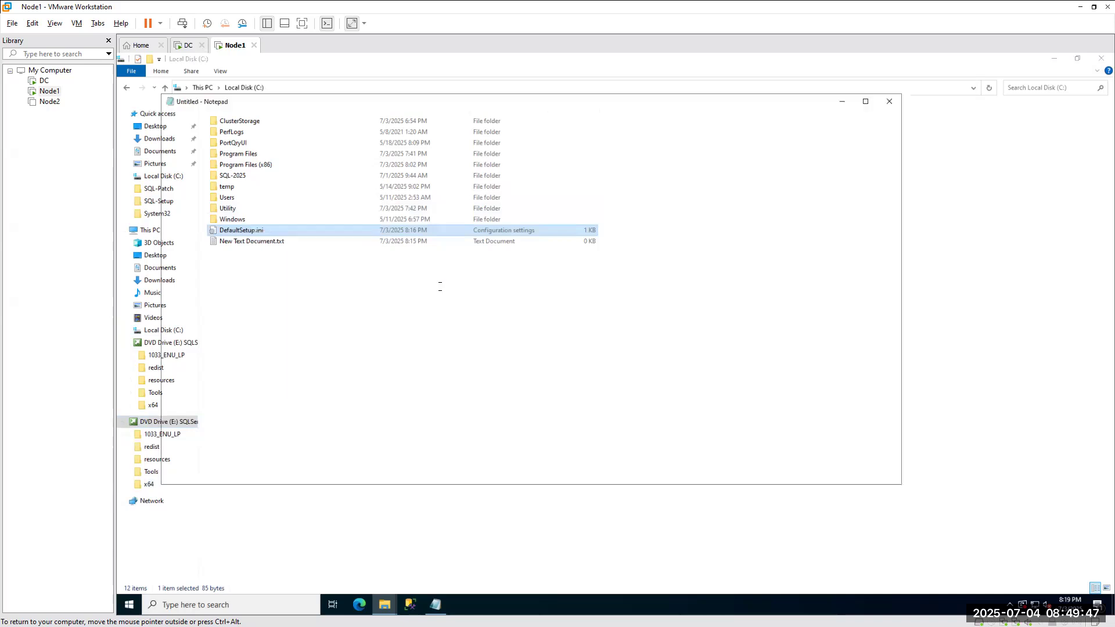
click(170, 114)
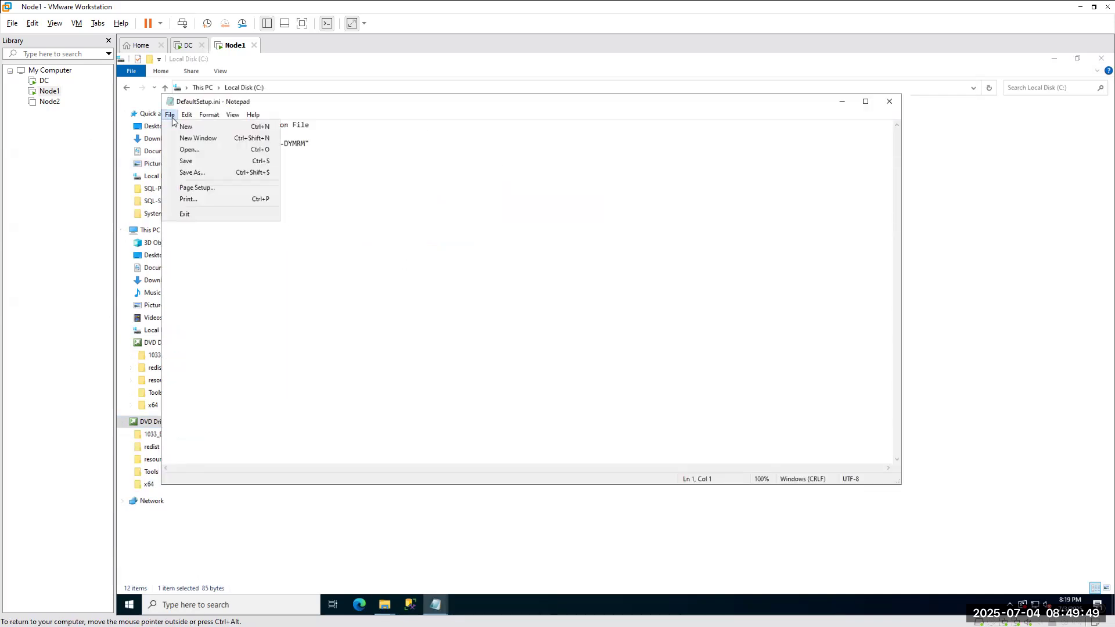
click(191, 172)
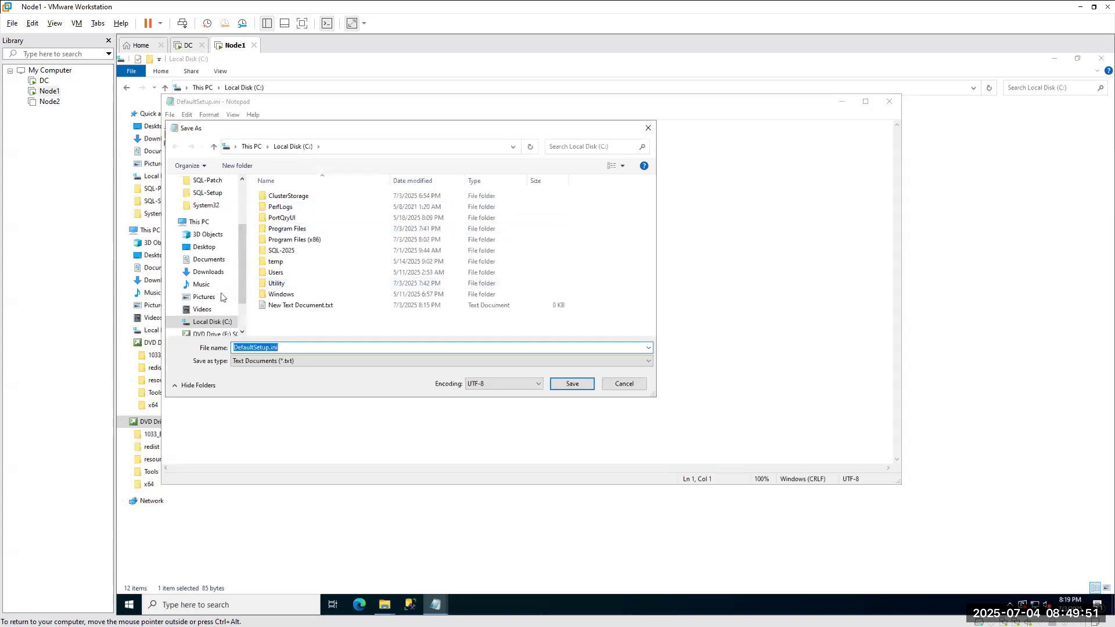
scroll(221, 298, down, 3)
click(171, 317)
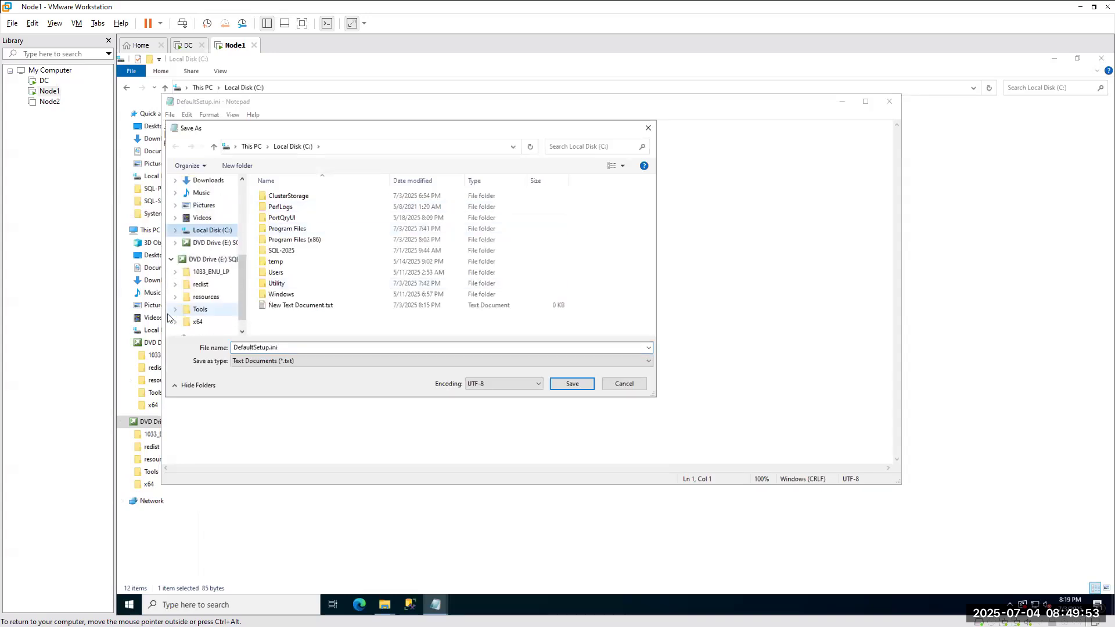
click(197, 322)
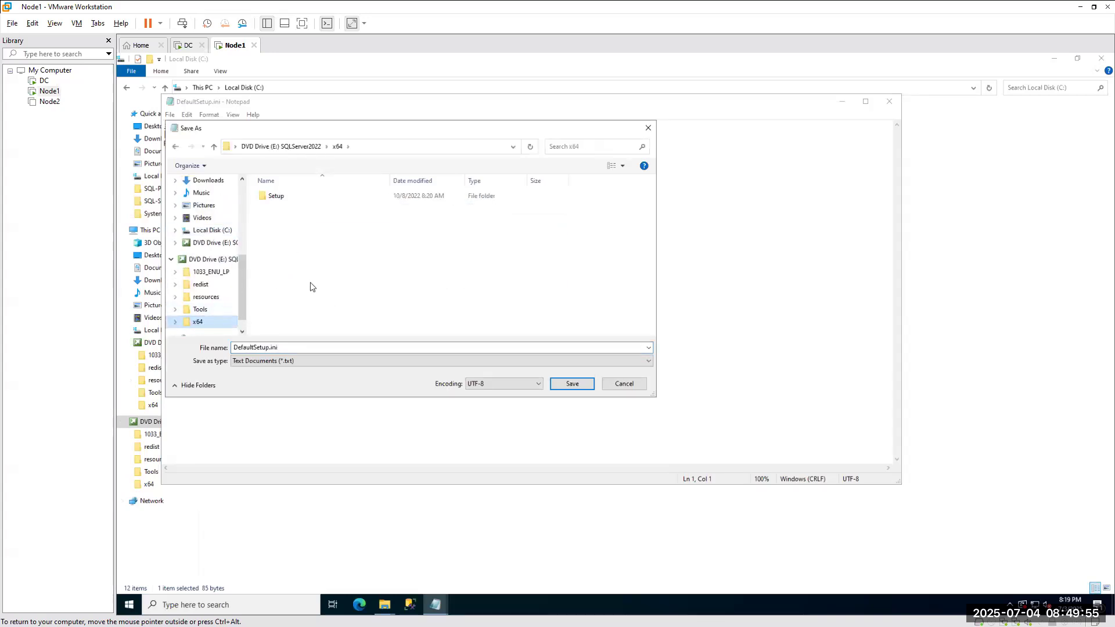
click(304, 348)
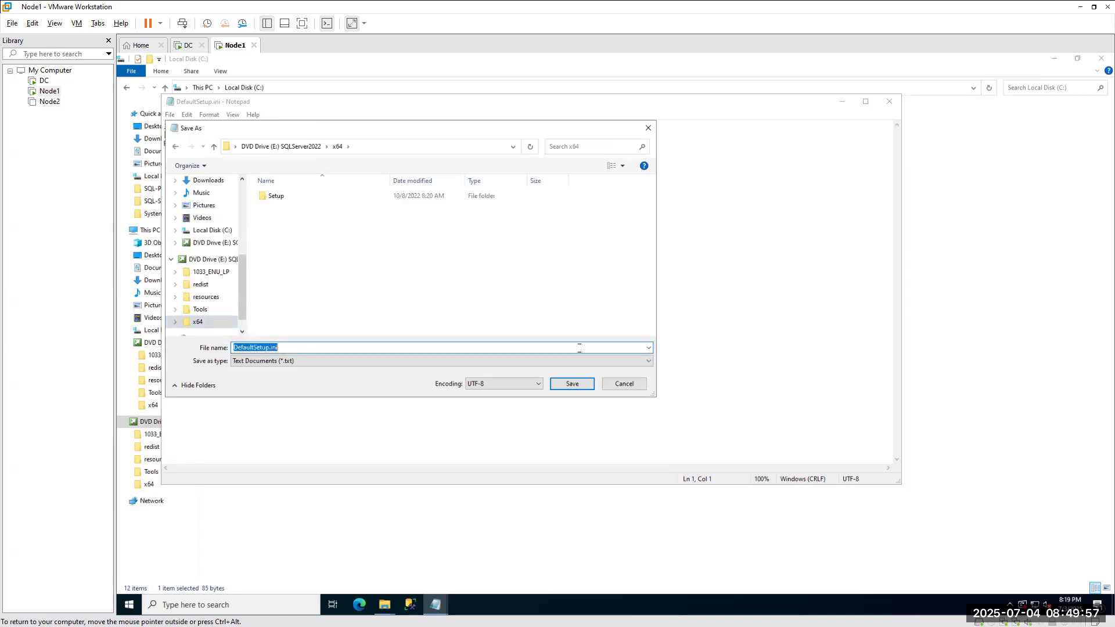
click(572, 383)
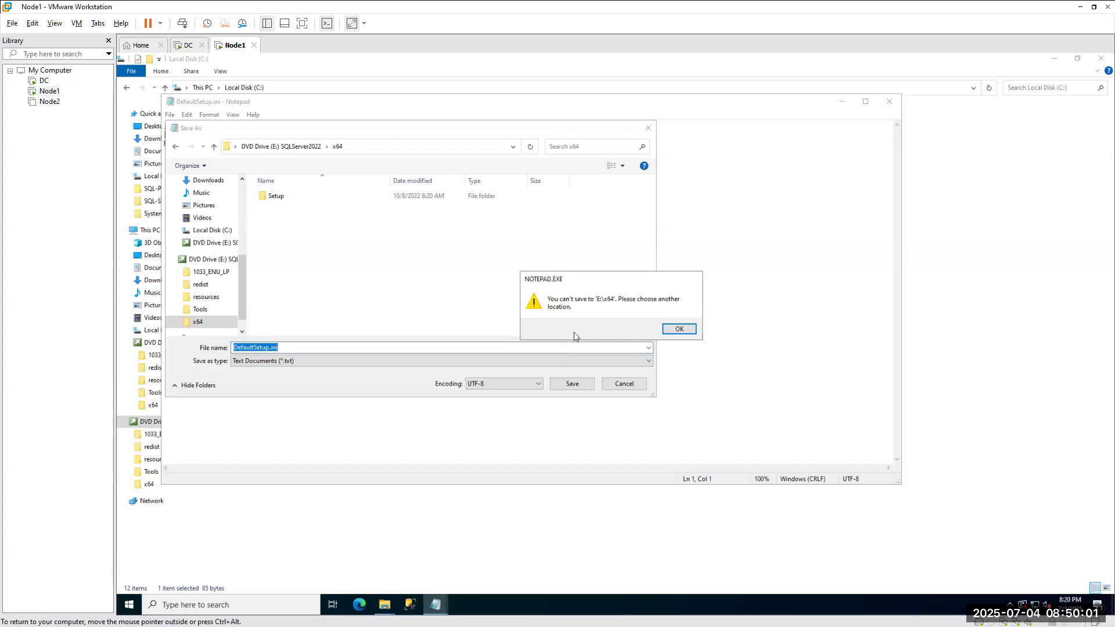
Dismiss the cannot-save error, cancel Save As, and close DefaultSetup.ini.
click(679, 329)
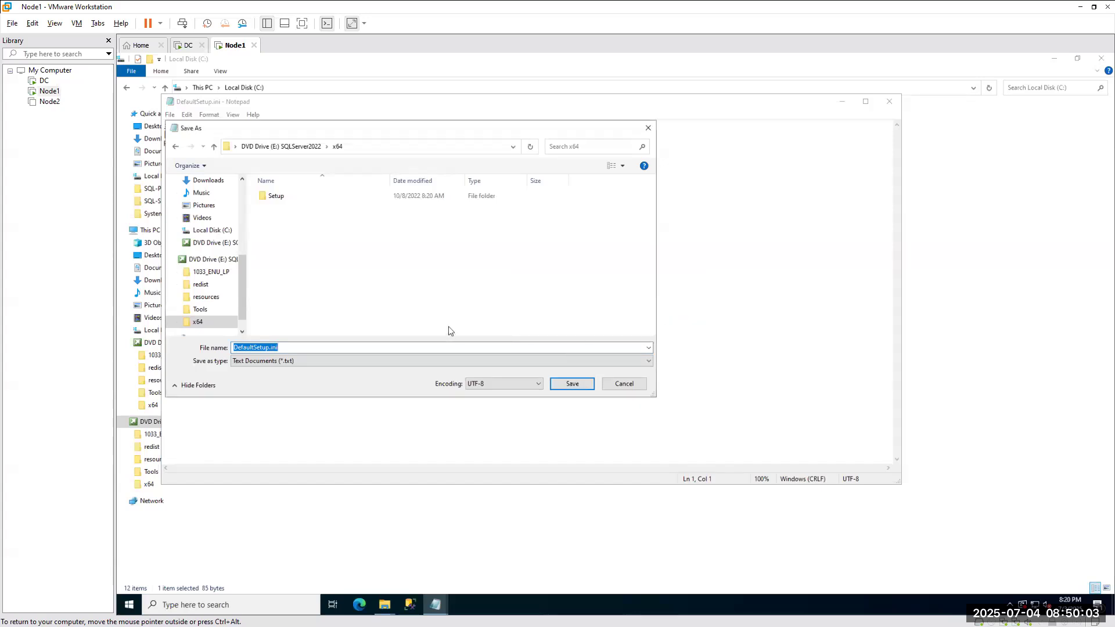
click(618, 384)
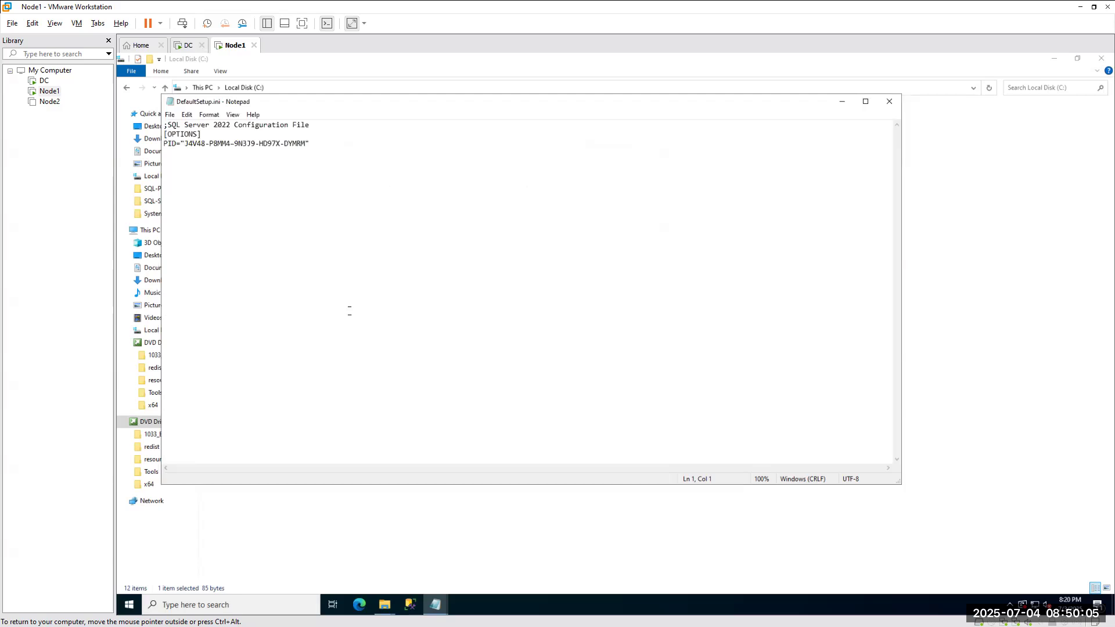
click(889, 101)
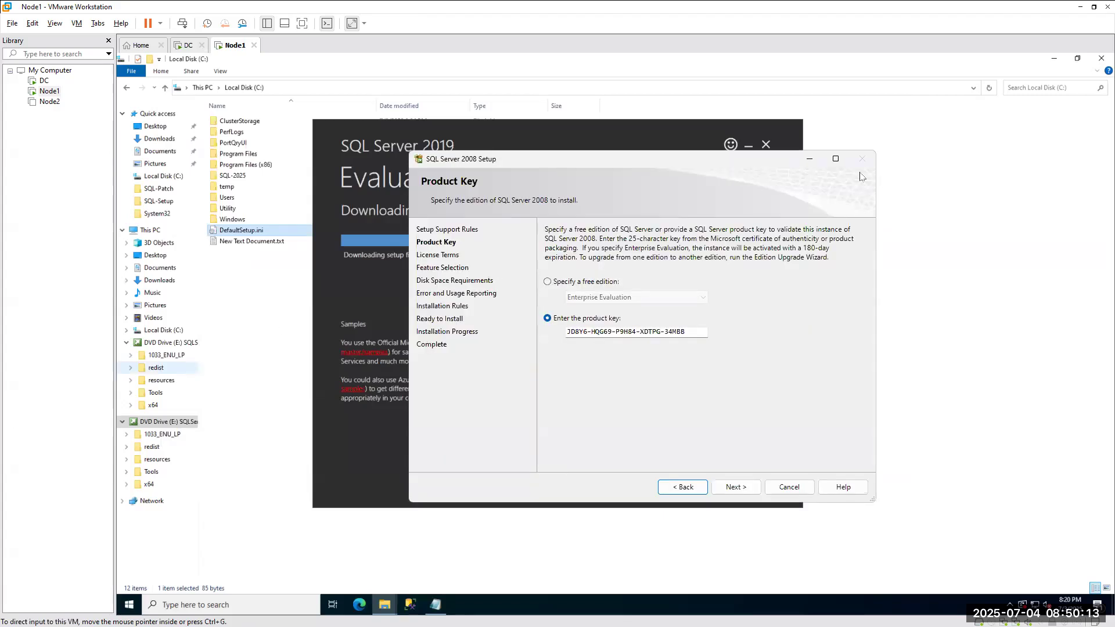
Cancel and confirm quitting SQL Server 2008 Setup, close the Installation Center, and return to File Explorer.
click(783, 486)
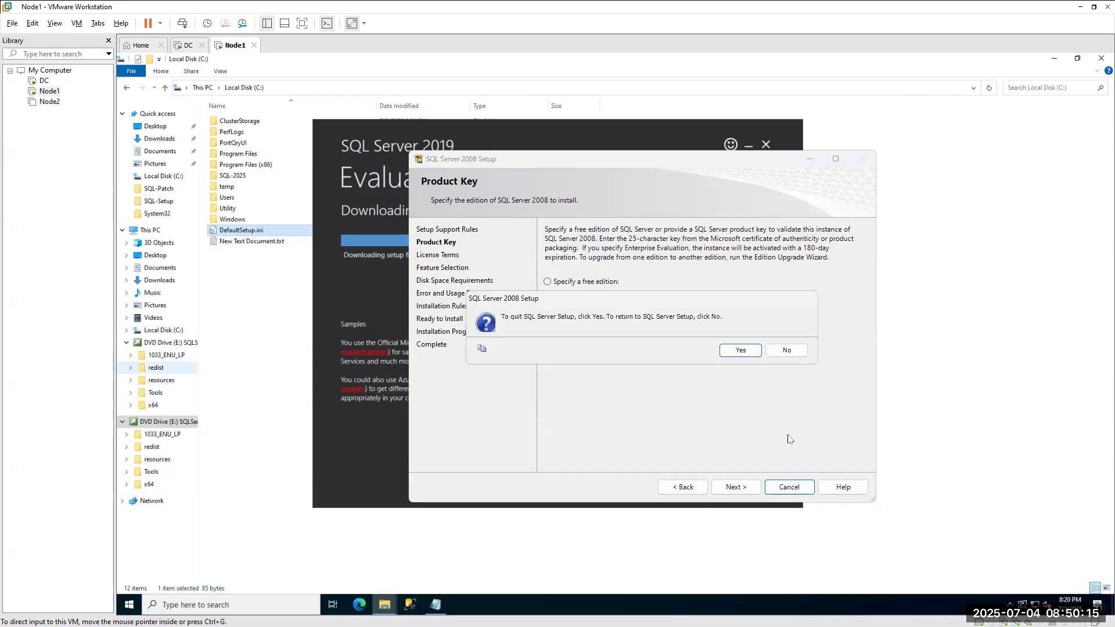
click(740, 354)
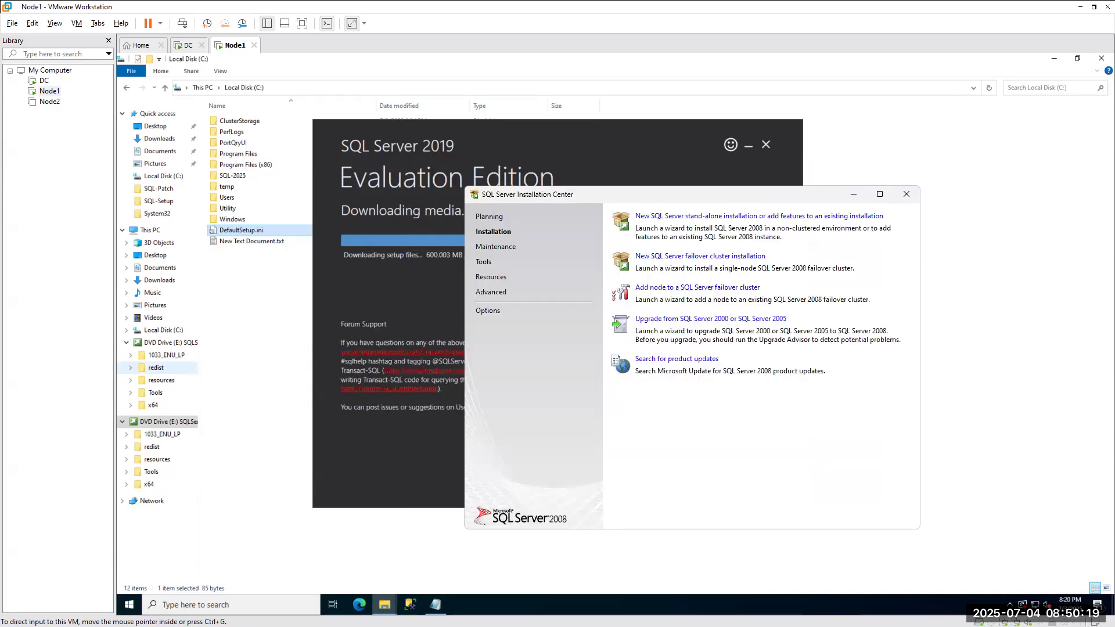
click(907, 194)
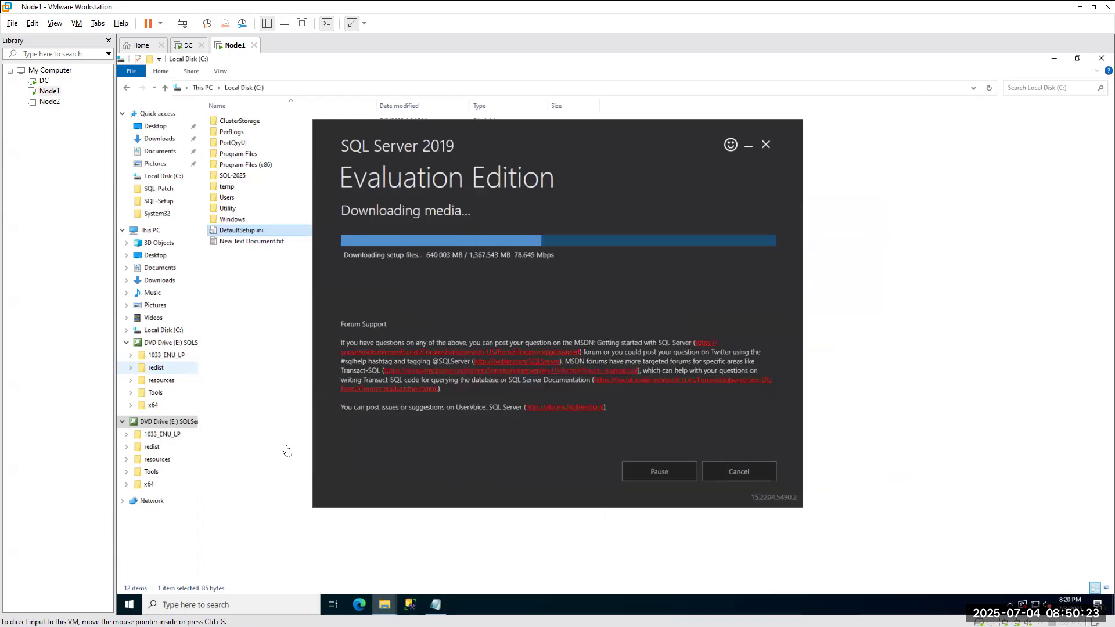
click(259, 335)
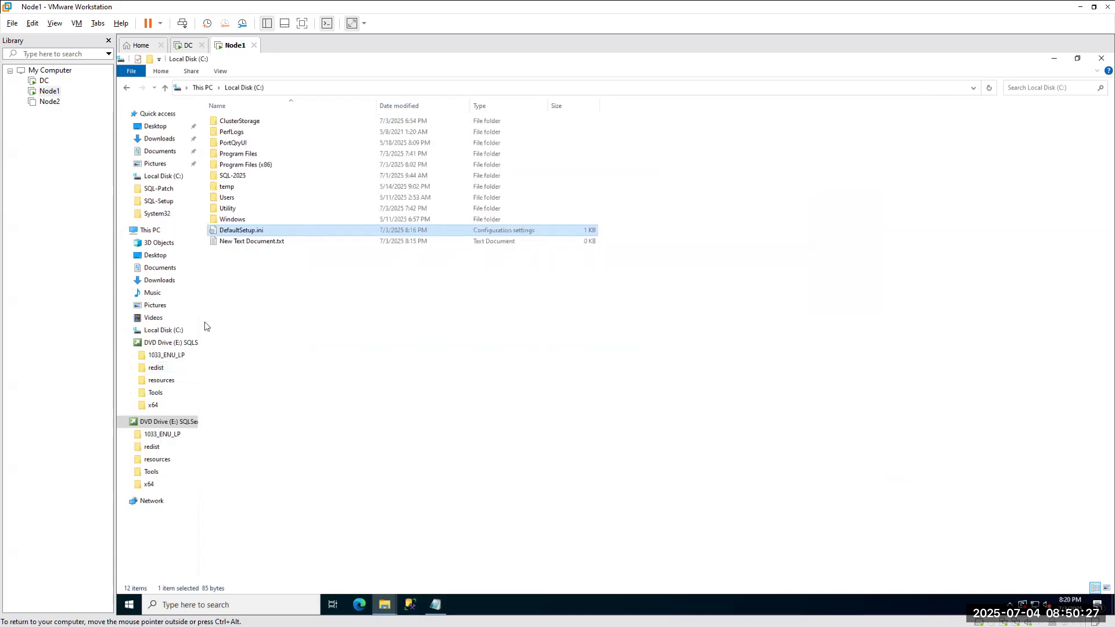
Check DVD Drive (E:) SQLServer2022's properties (CDFS, 0 bytes free) and its Hardware tab.
click(150, 230)
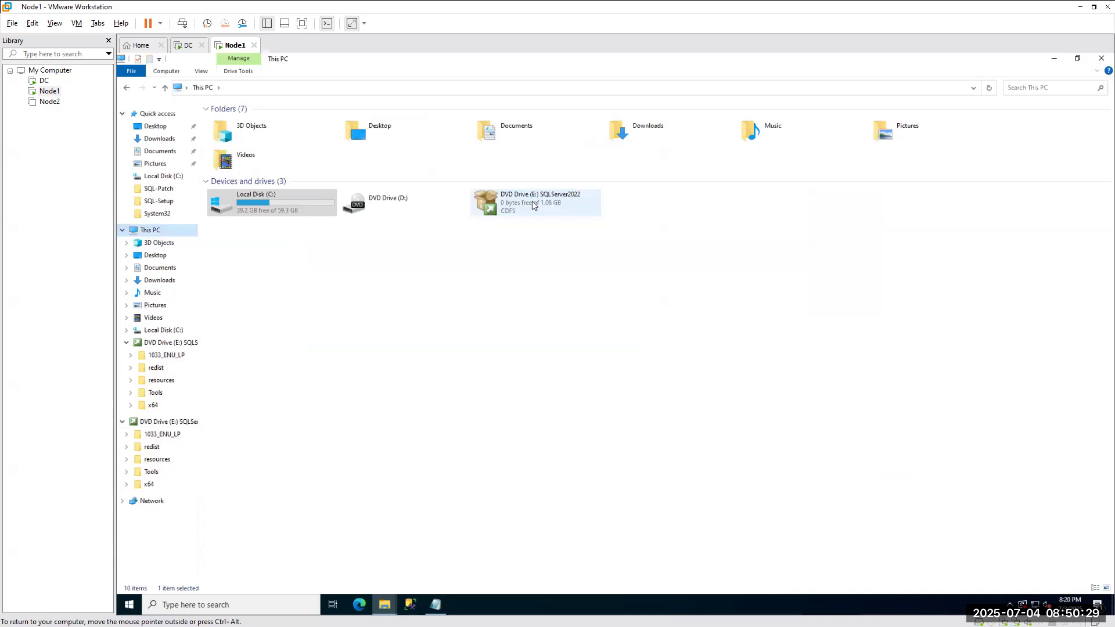
right_click(525, 202)
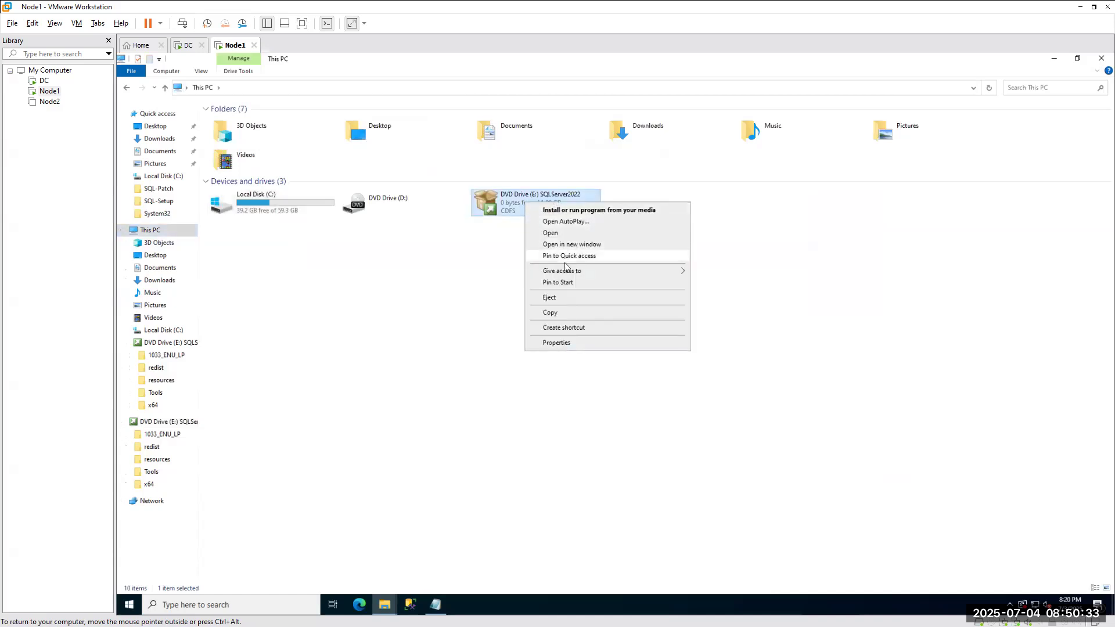
click(559, 343)
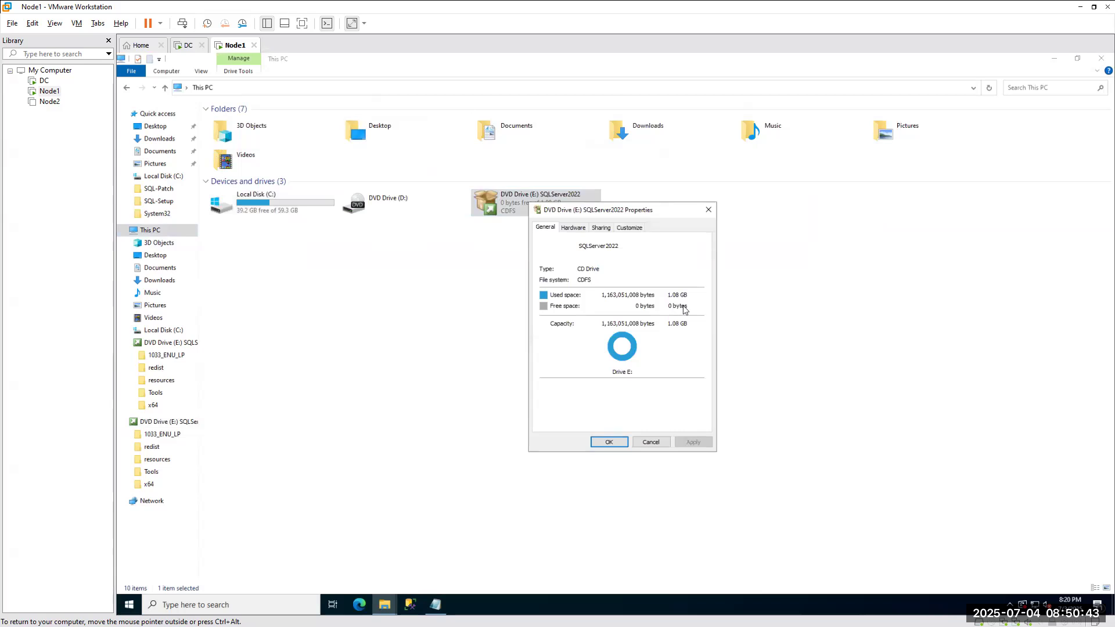
click(572, 228)
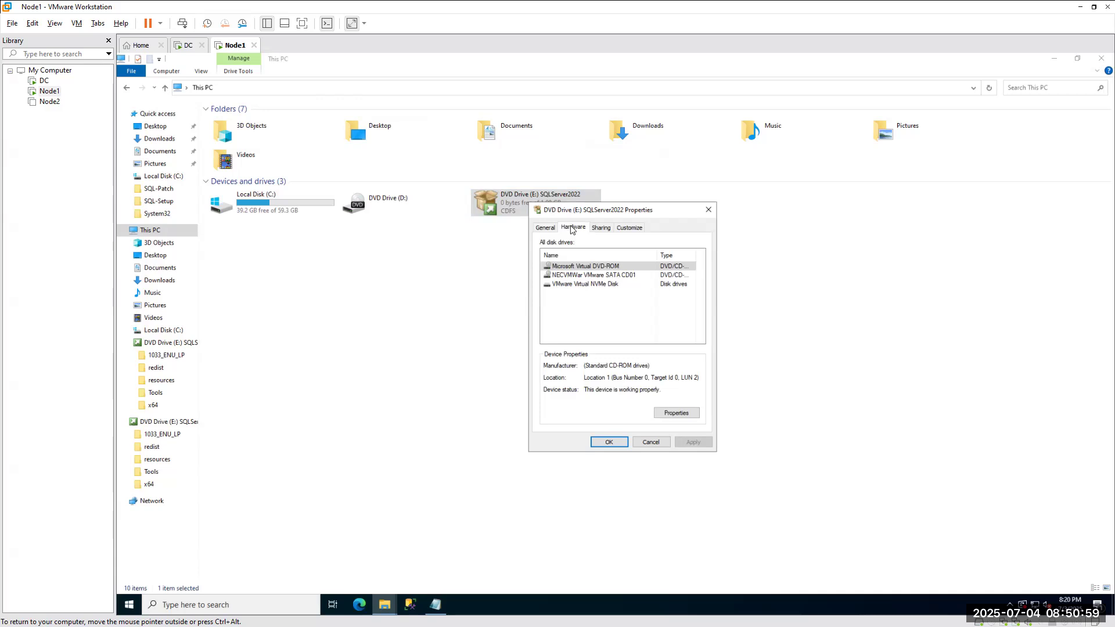
click(708, 211)
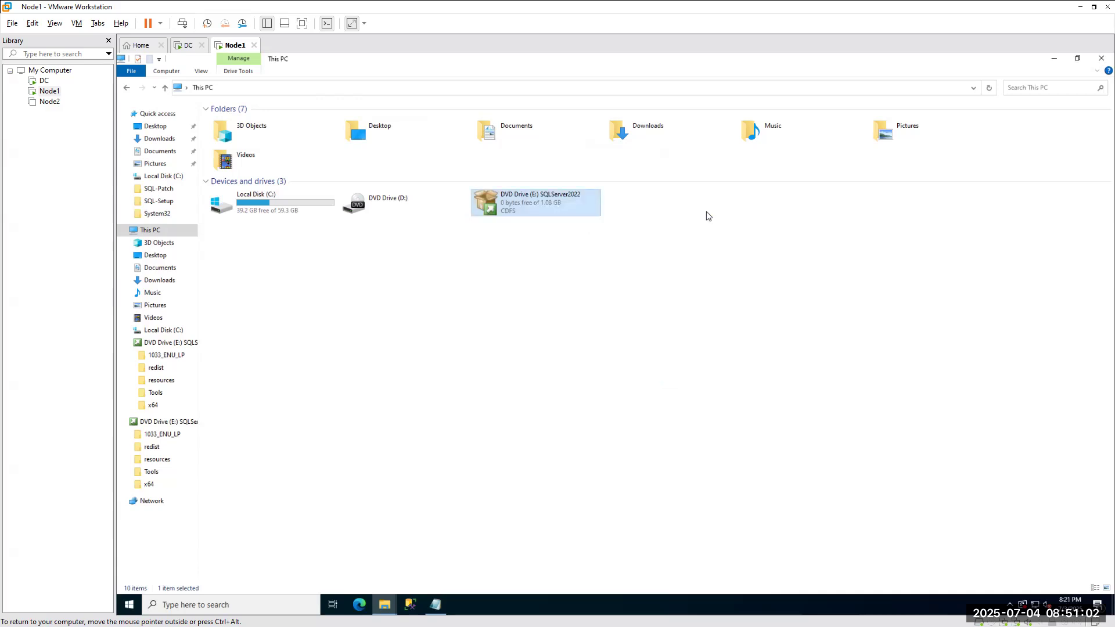
right_click(538, 200)
Open DVD Drive (E:)'s x64 folder and select LandingPage.exe.config.
click(572, 249)
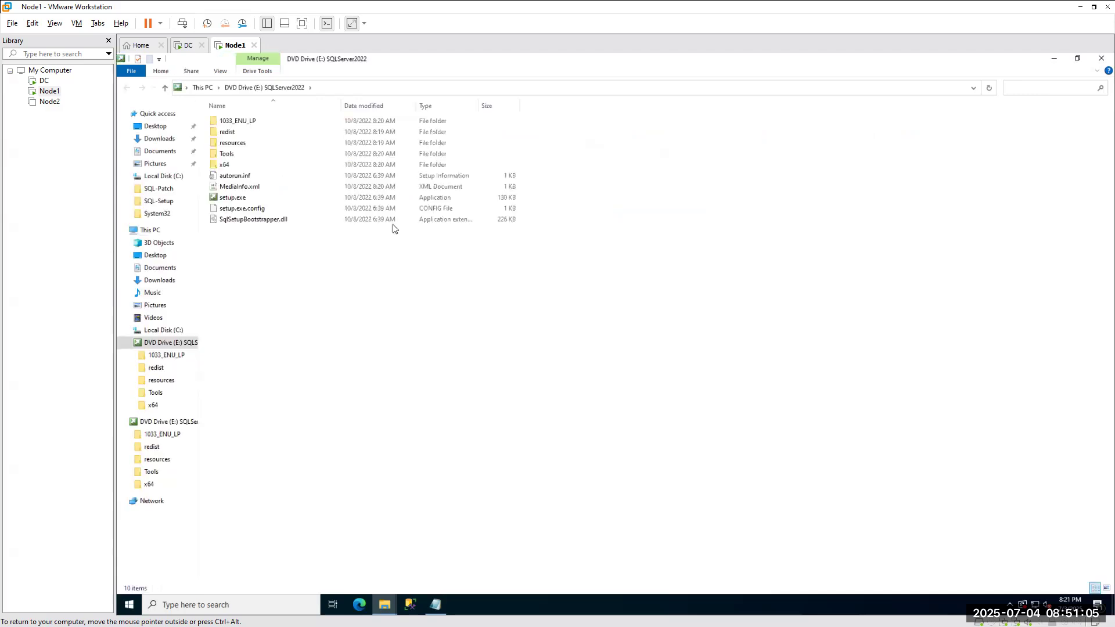
double_click(227, 164)
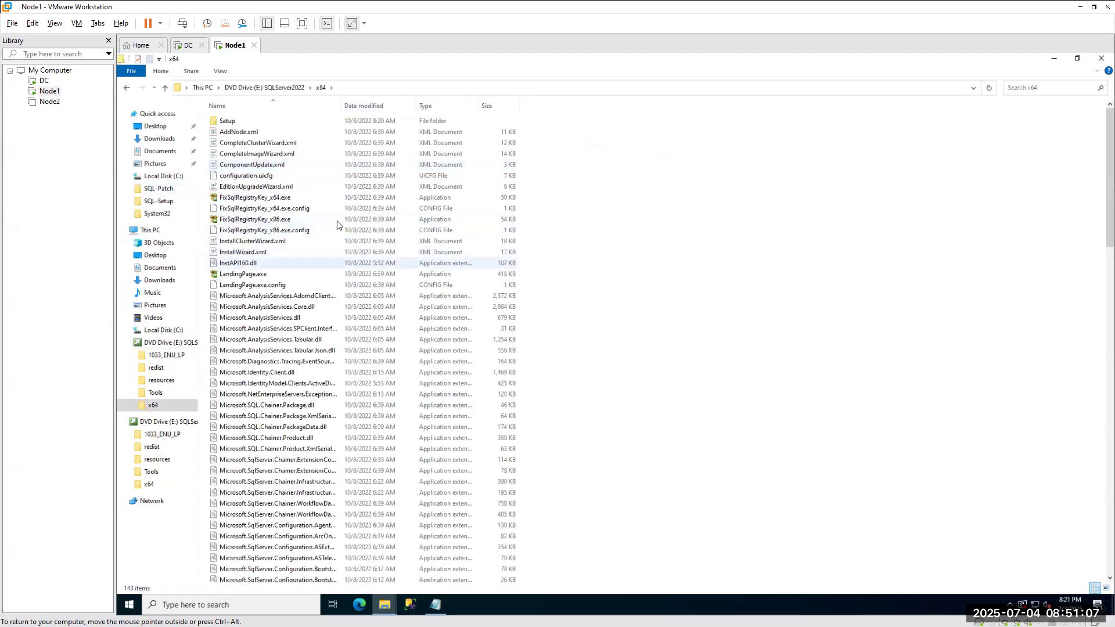
click(283, 288)
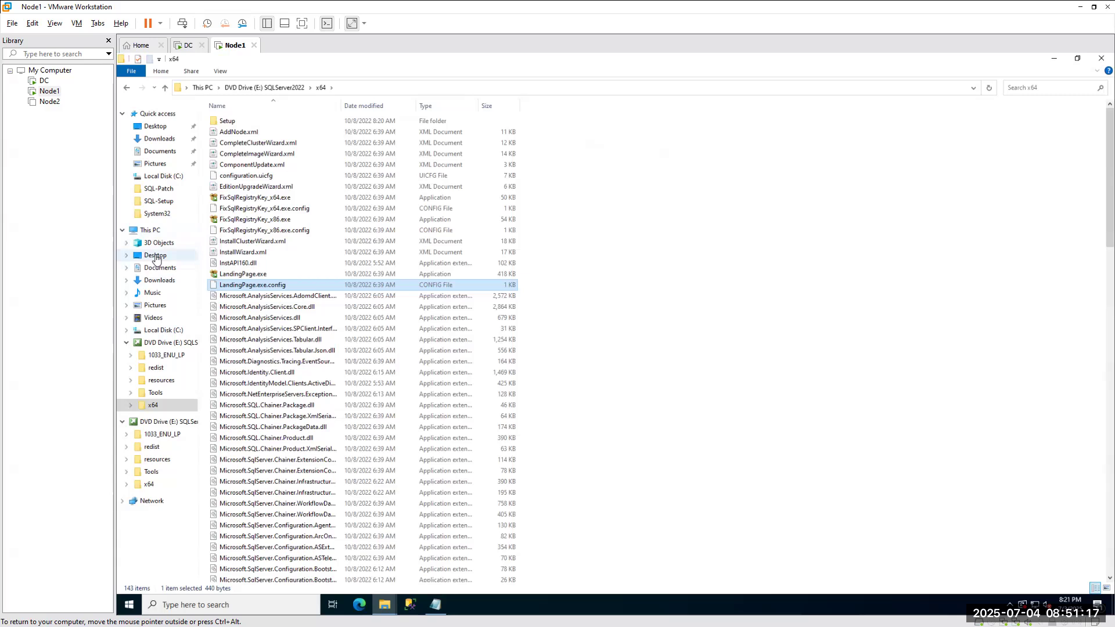
Navigate to C:\Utility\SQL-Setup, inspect the SQLServer2022-x64-ENU.iso actions without choosing, then switch to the installer.
click(156, 257)
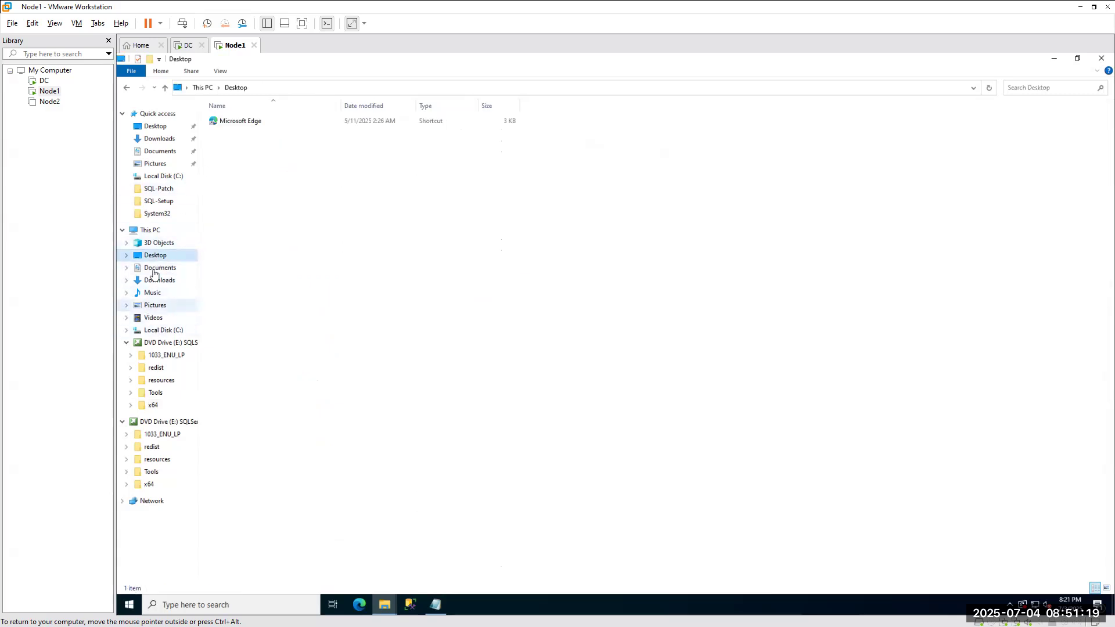
click(160, 331)
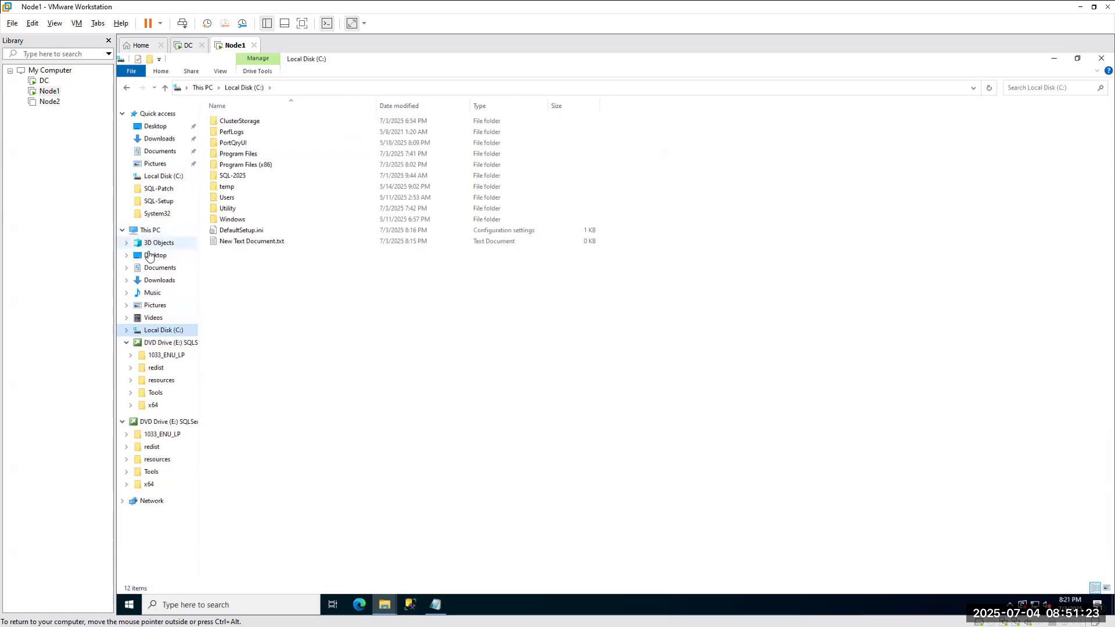
double_click(227, 209)
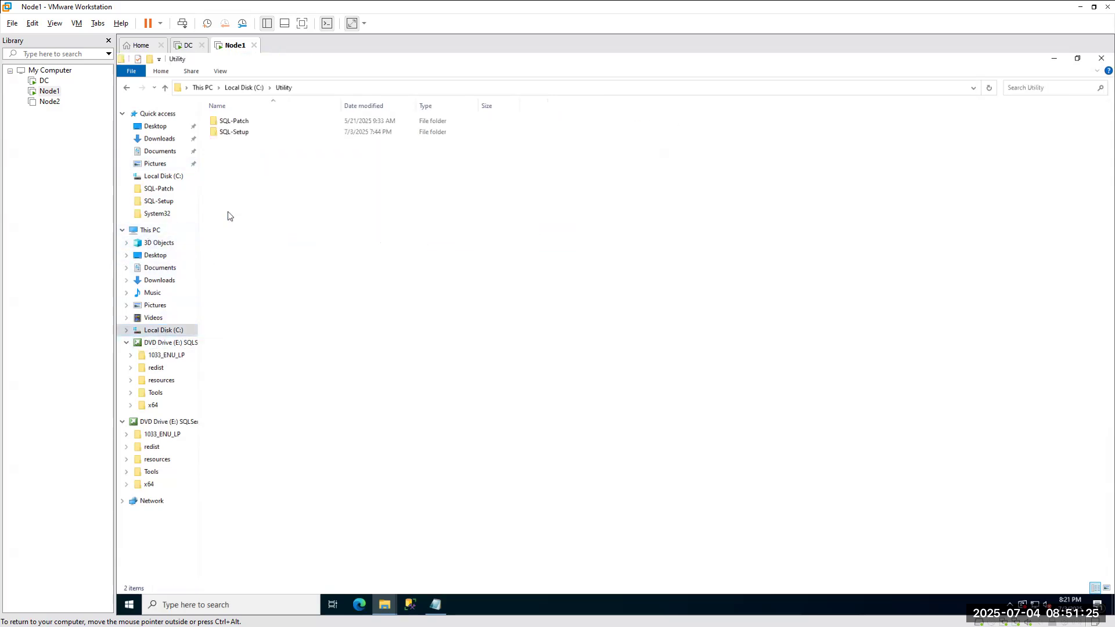
double_click(233, 132)
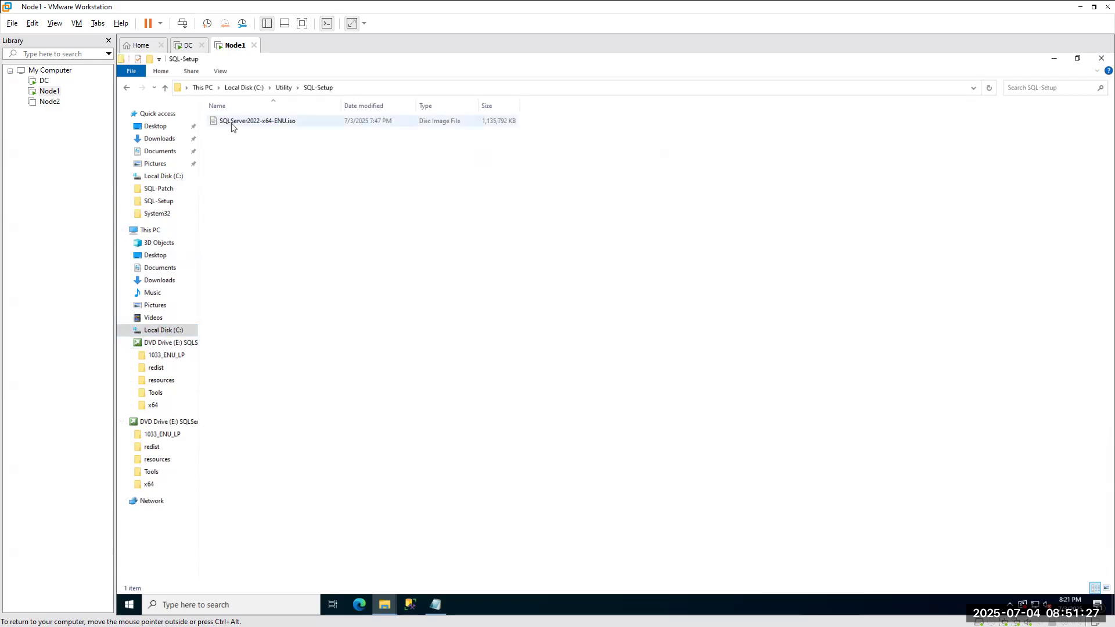
right_click(231, 124)
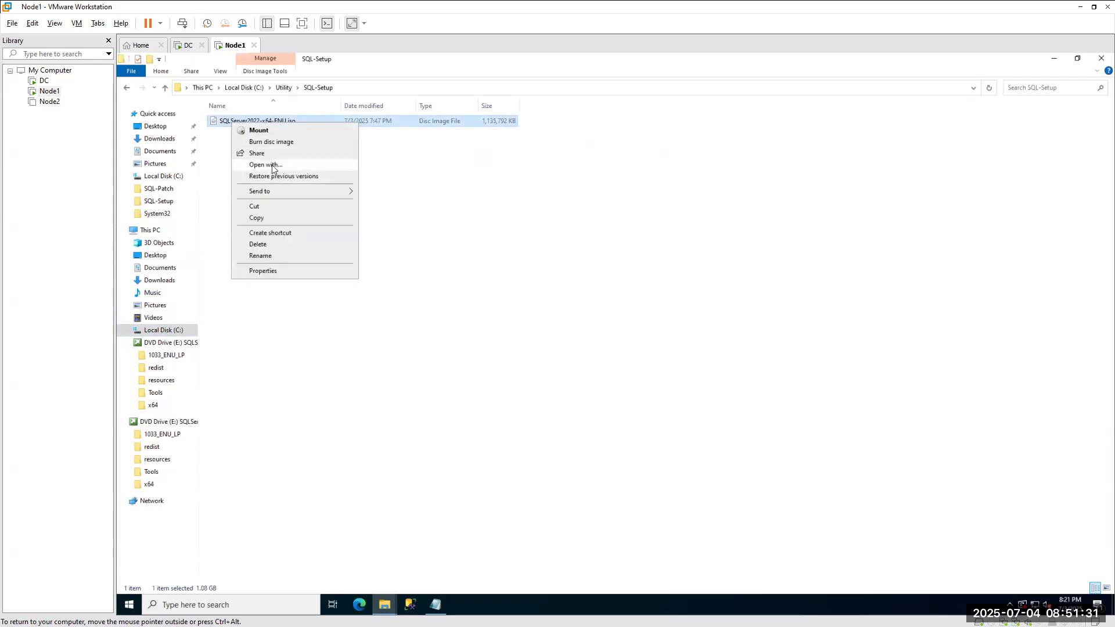
mouse_move(273, 194)
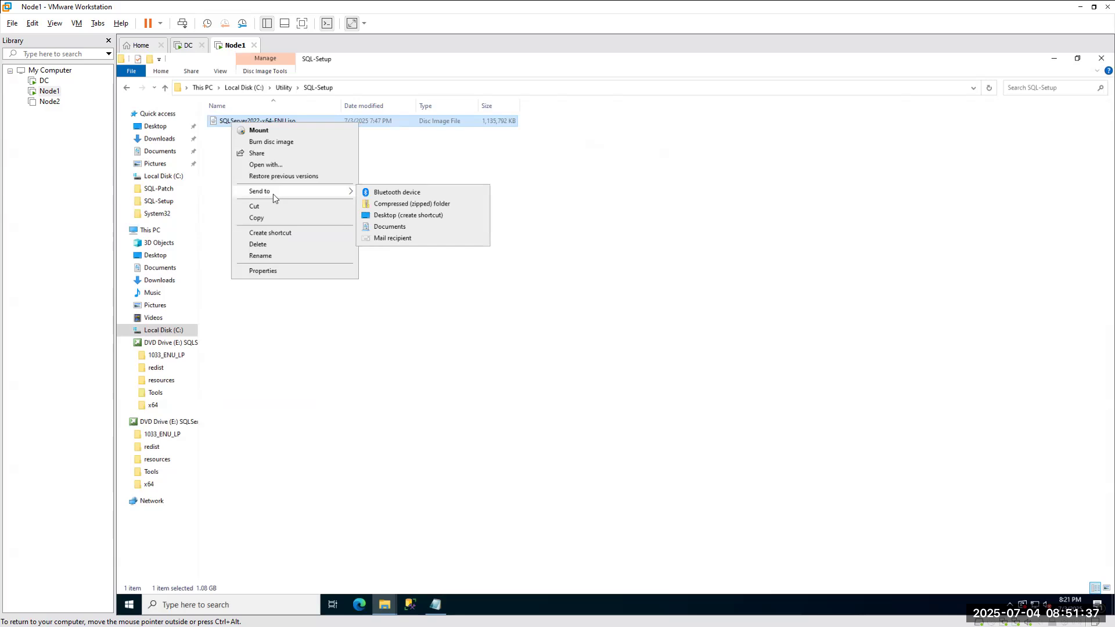
click(389, 168)
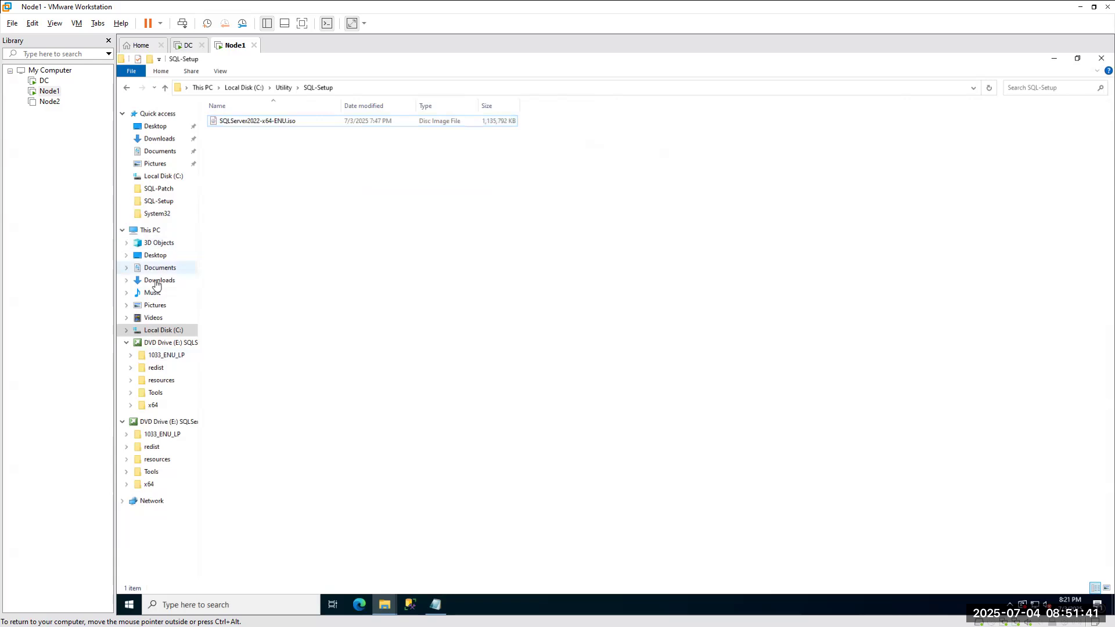
click(131, 405)
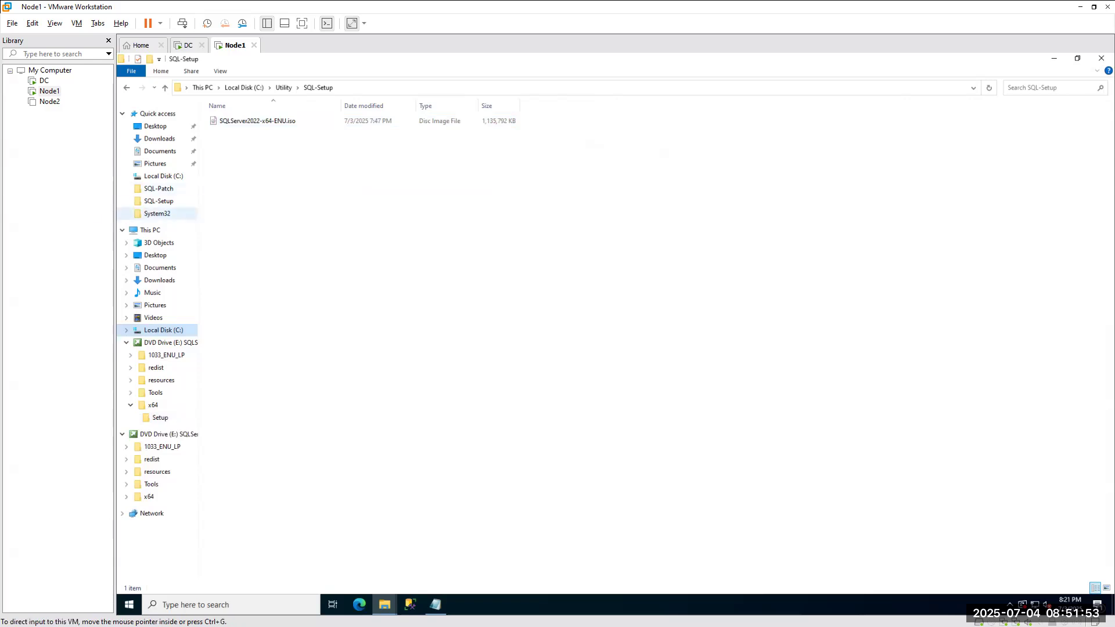
key(alt+Tab)
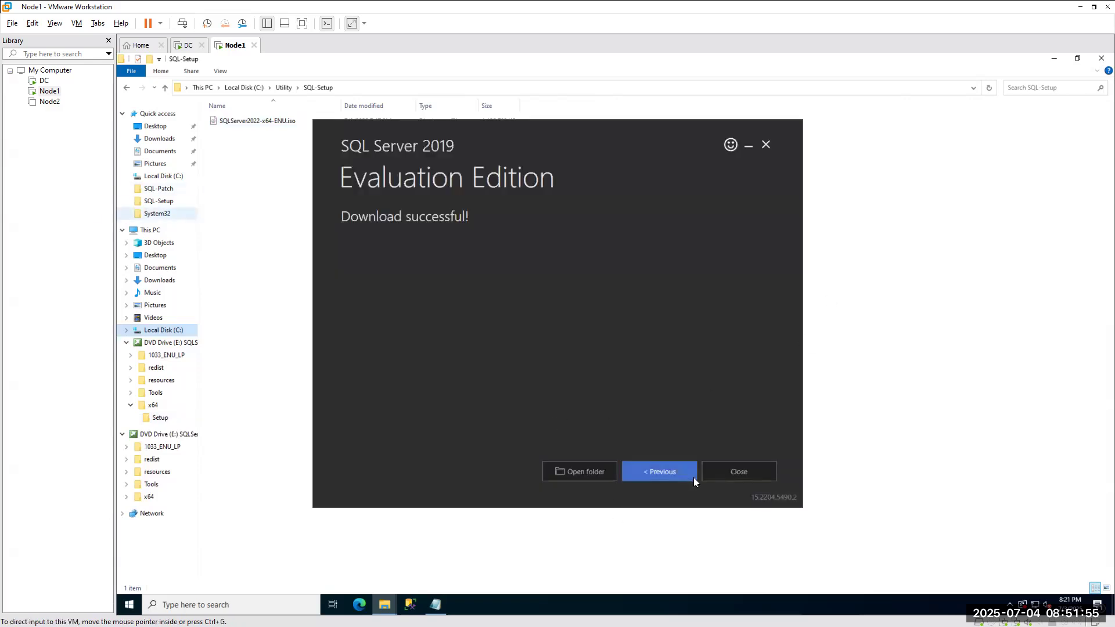
Exit the SQL Server 2019 installer and open the host's Downloads folder.
click(737, 470)
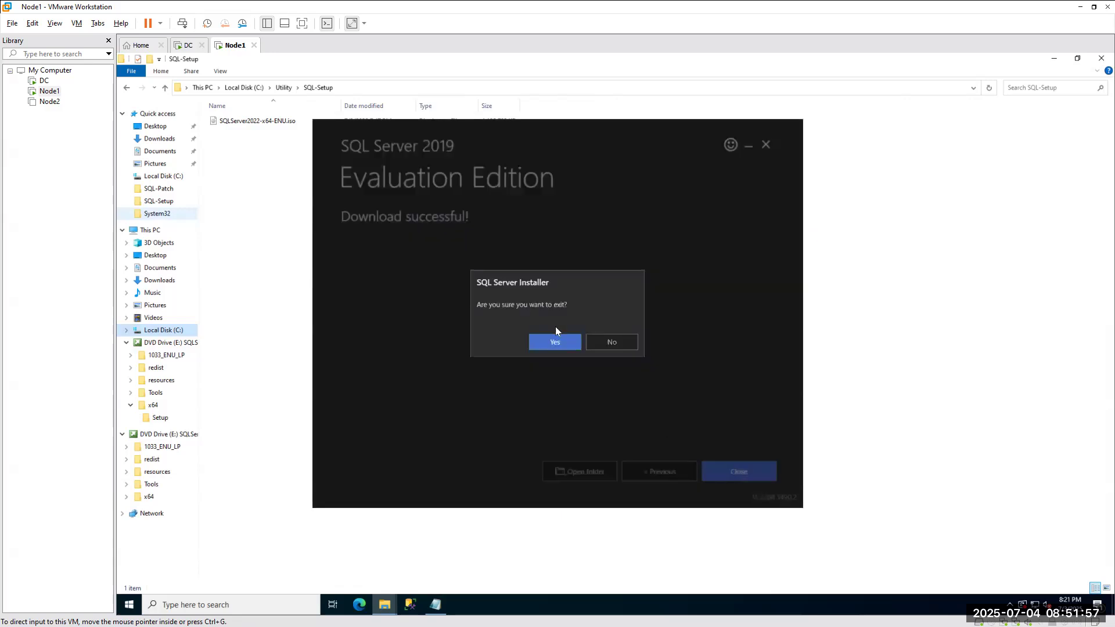
click(552, 342)
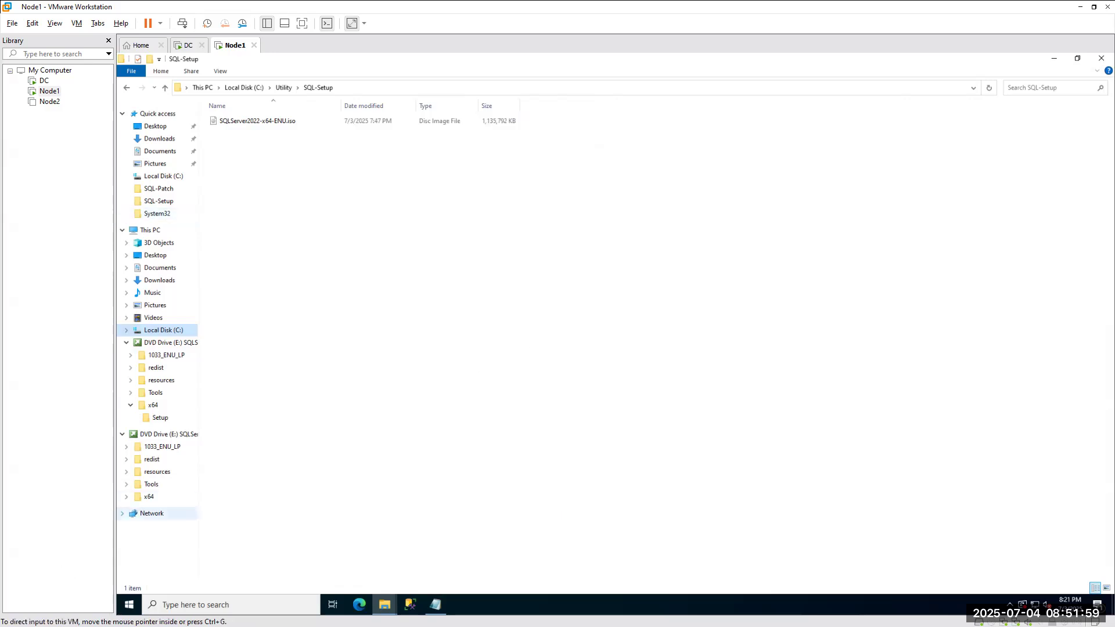
key(alt+Tab)
click(43, 352)
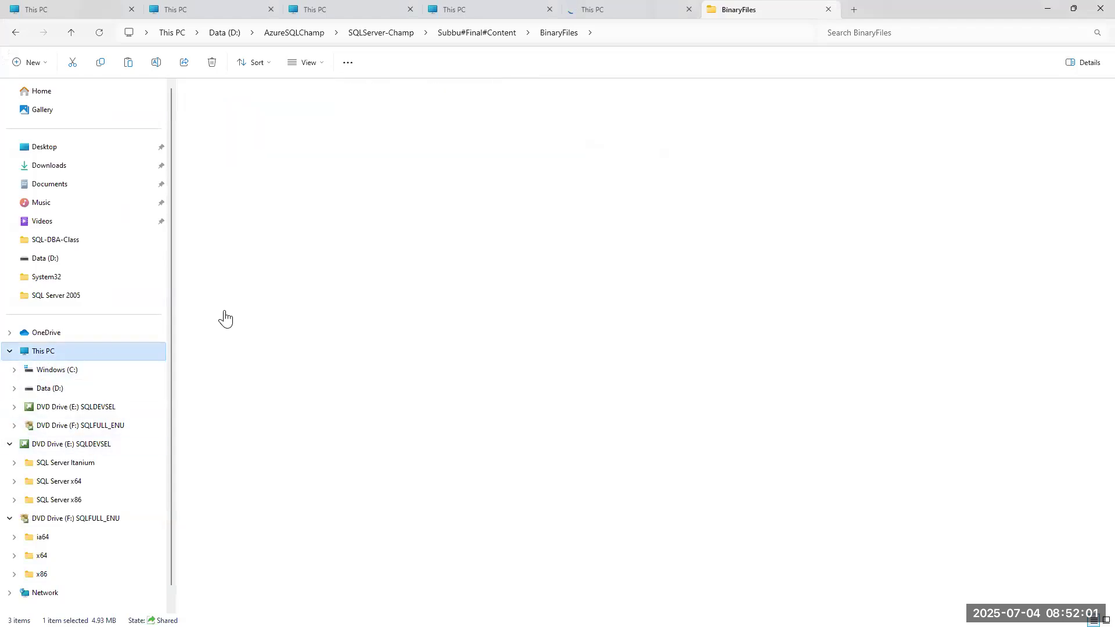
click(35, 168)
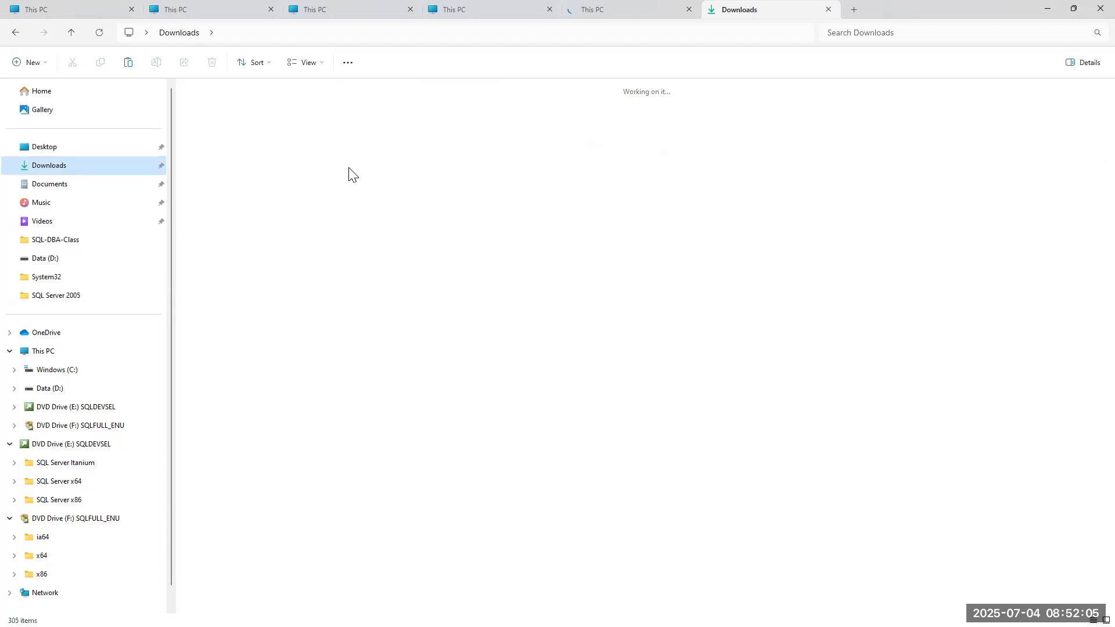
Mount the SQL Server 2019 ISO as drive G:, browse its x64 folder, then return to This PC.
double_click(407, 112)
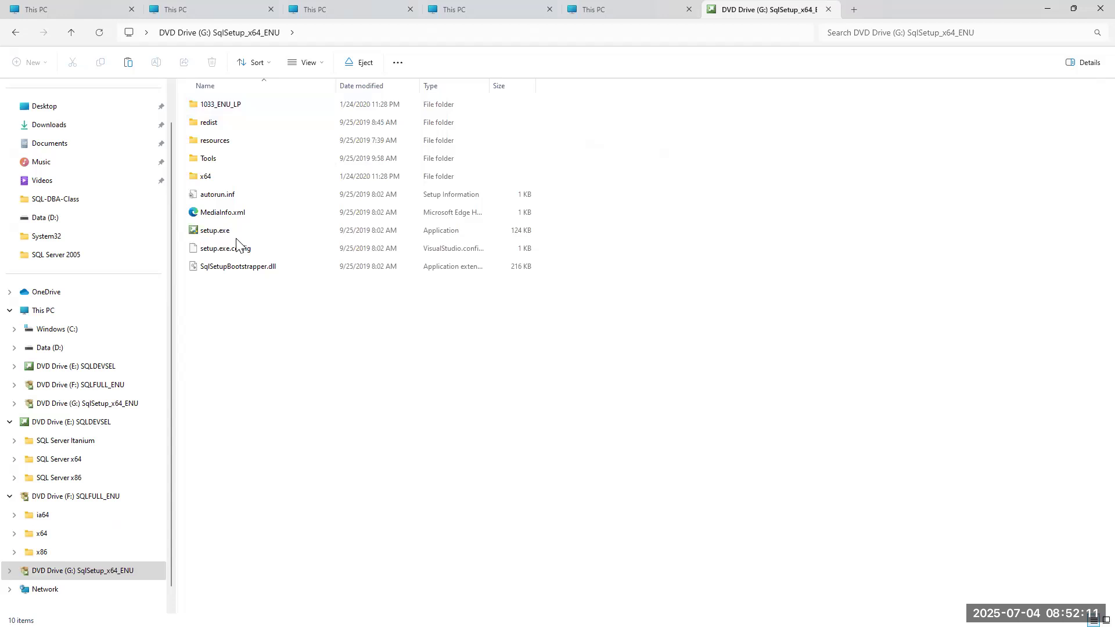
double_click(220, 176)
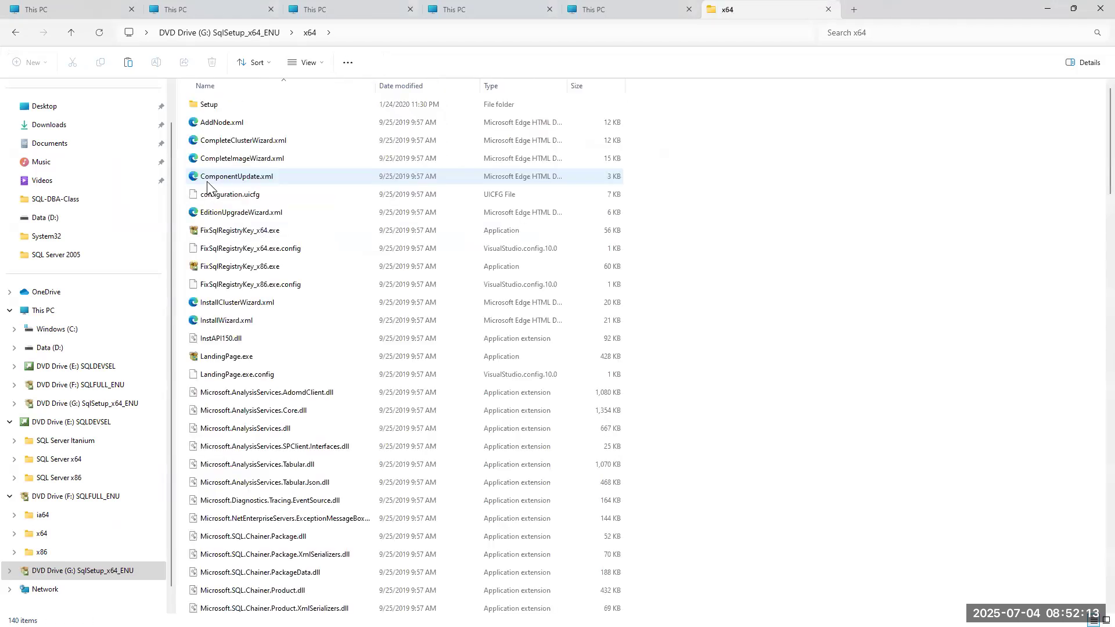
right_click(766, 222)
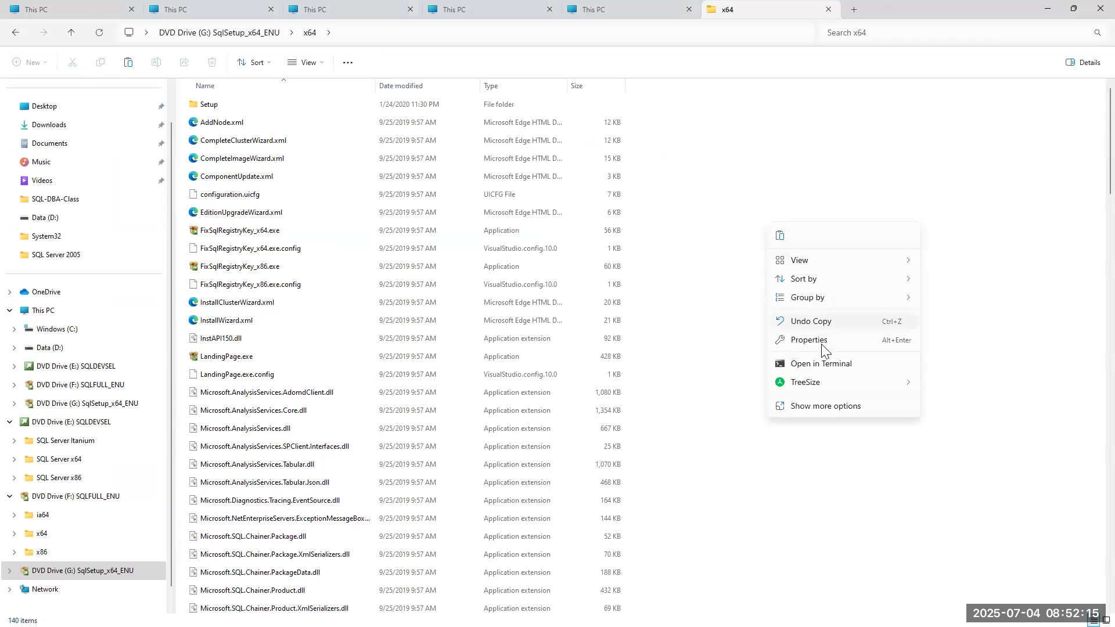
click(56, 314)
double_click(278, 110)
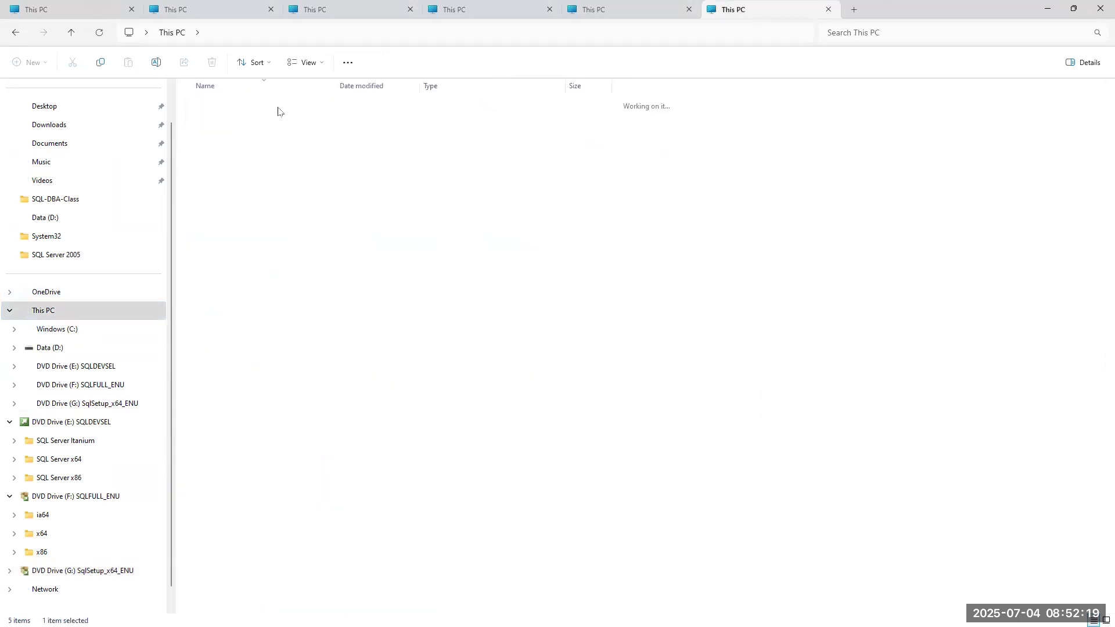
click(63, 312)
Open DefaultSetup.ini from Data (D:) in Notepad and change the year 2025 to 2019.
double_click(351, 115)
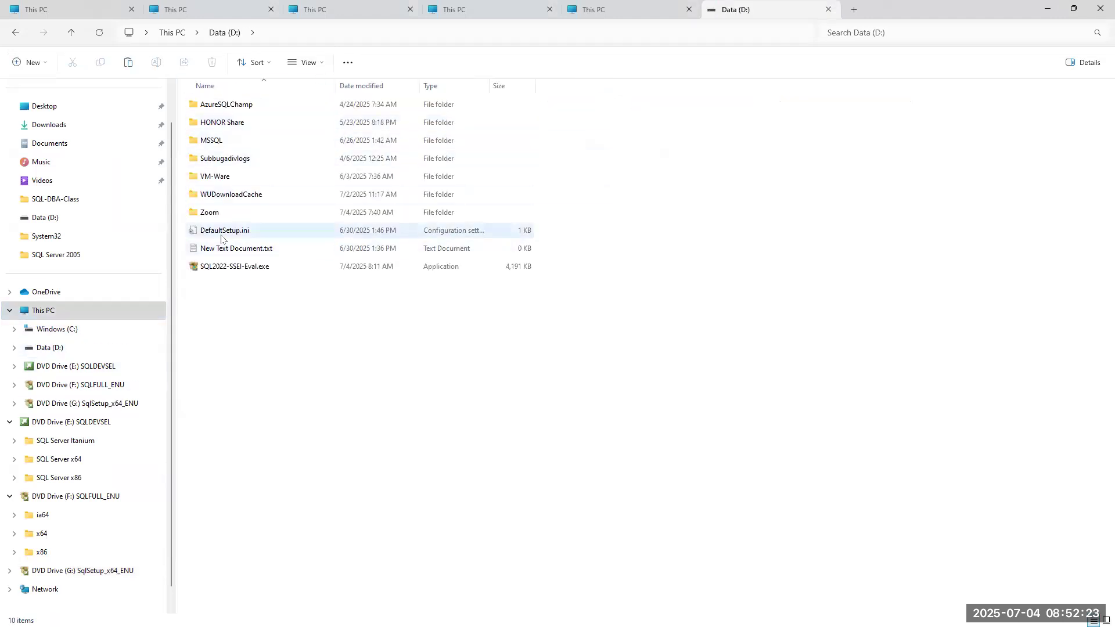
right_click(231, 230)
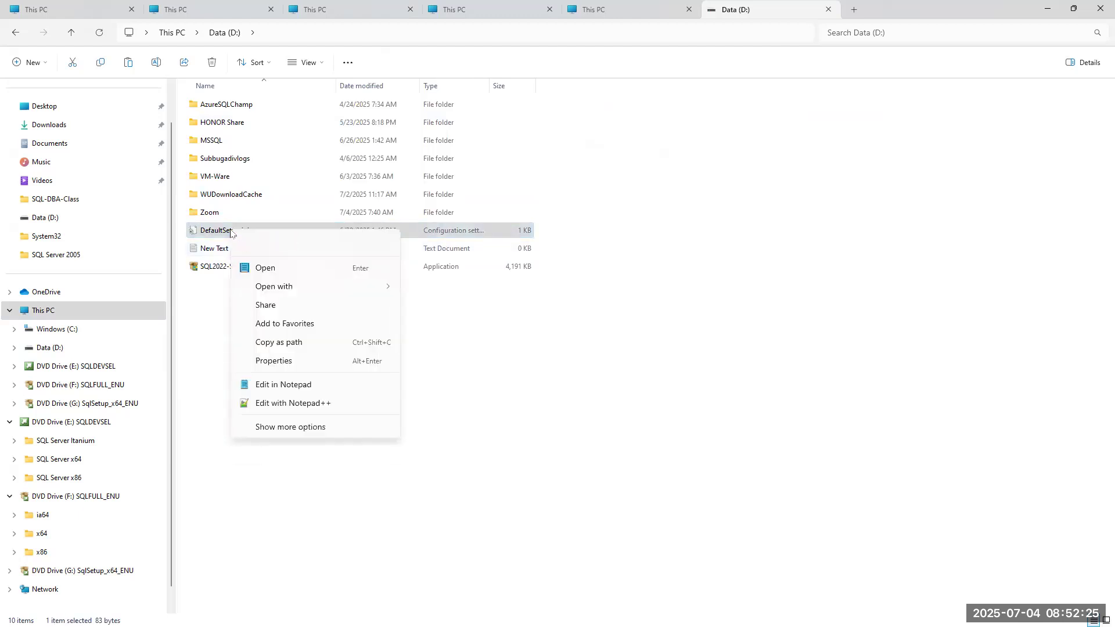
mouse_move(309, 287)
click(422, 287)
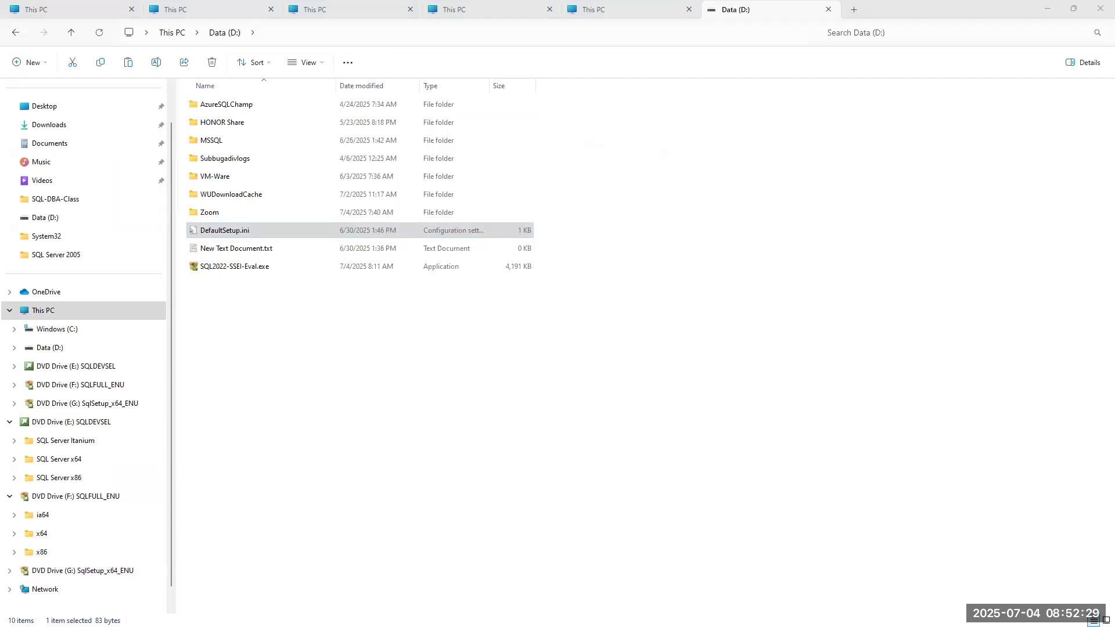
drag(471, 150, 460, 150)
key(BackSpace)
key(BackSpace)
text(19 Configuration File)
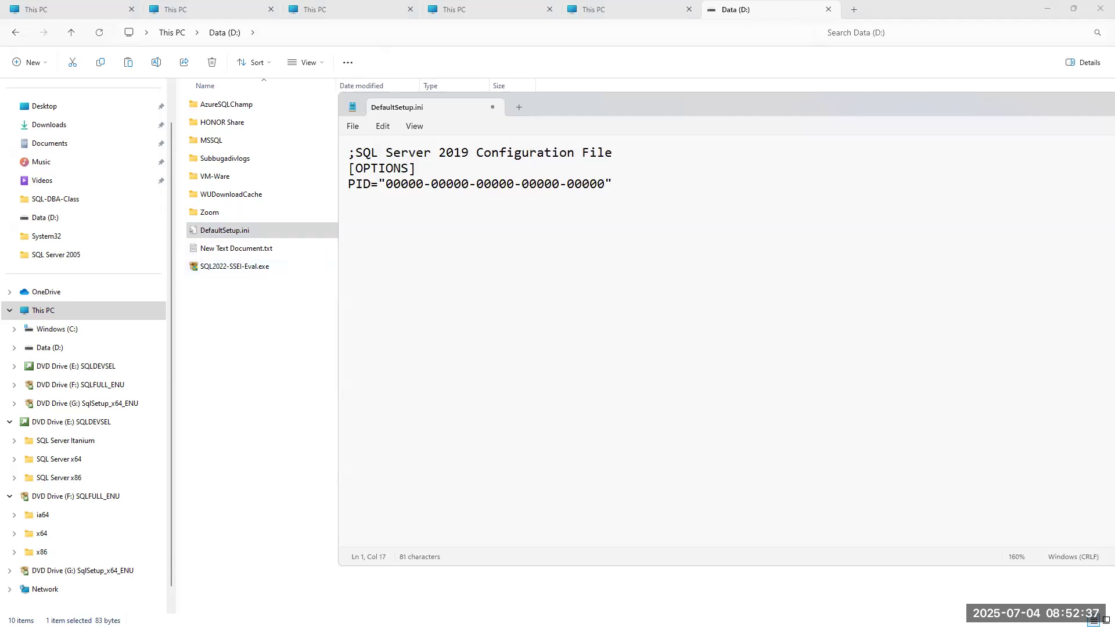
Copy the SQL Server 2019 Enterprise key from OneNote and paste it over the PID zeros.
key(alt+Tab)
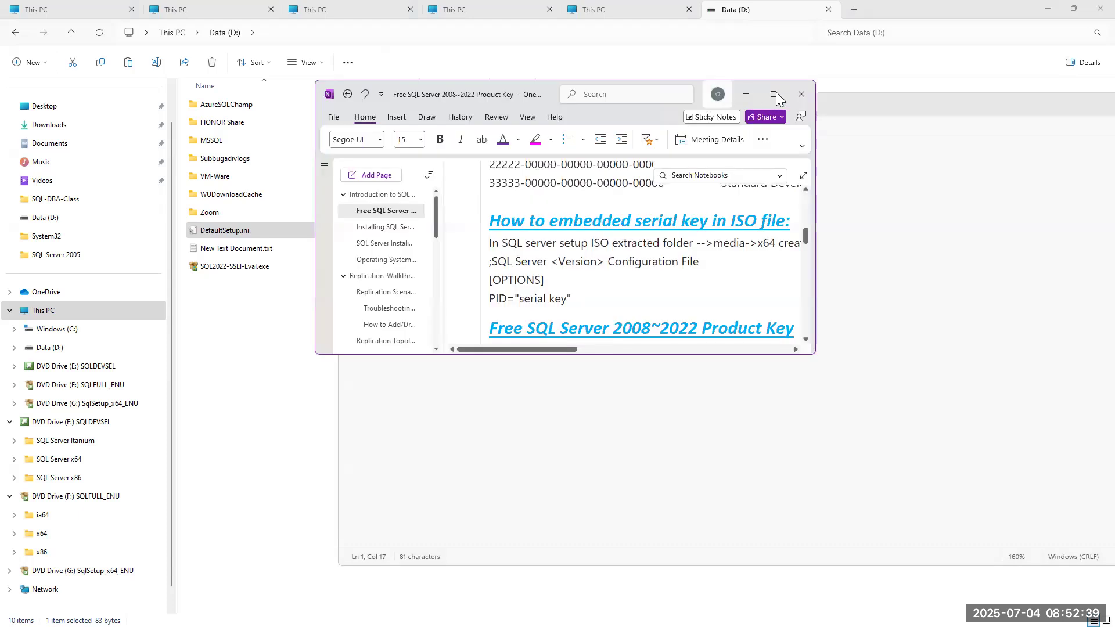
click(777, 93)
scroll(422, 337, down, 5)
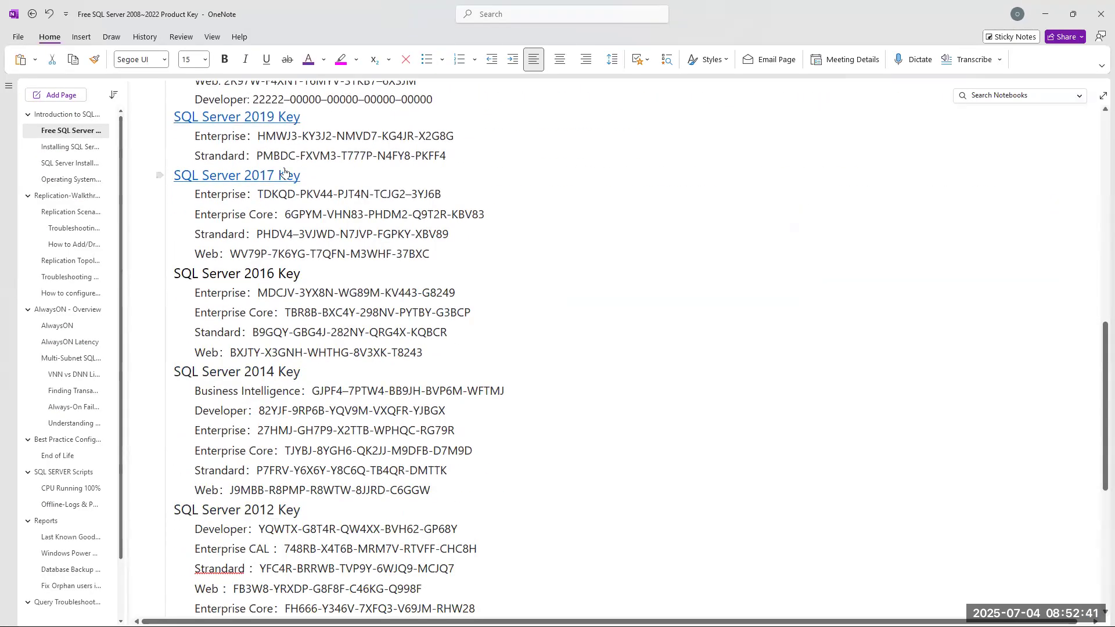
drag(258, 135, 455, 136)
key(ctrl+c)
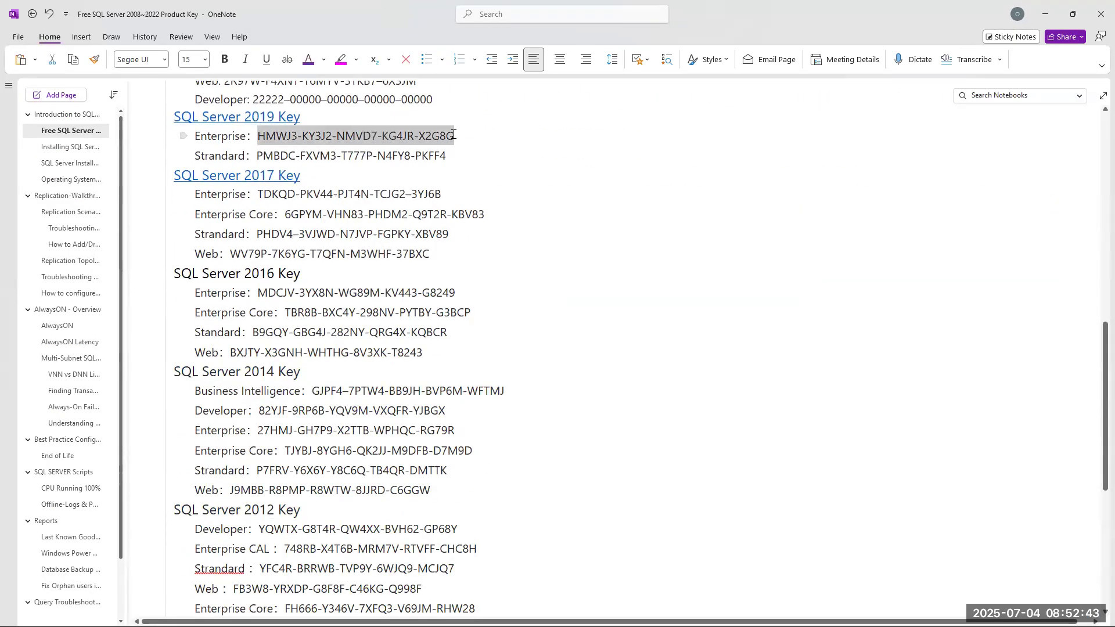
click(1044, 12)
drag(605, 183, 384, 183)
key(ctrl+v)
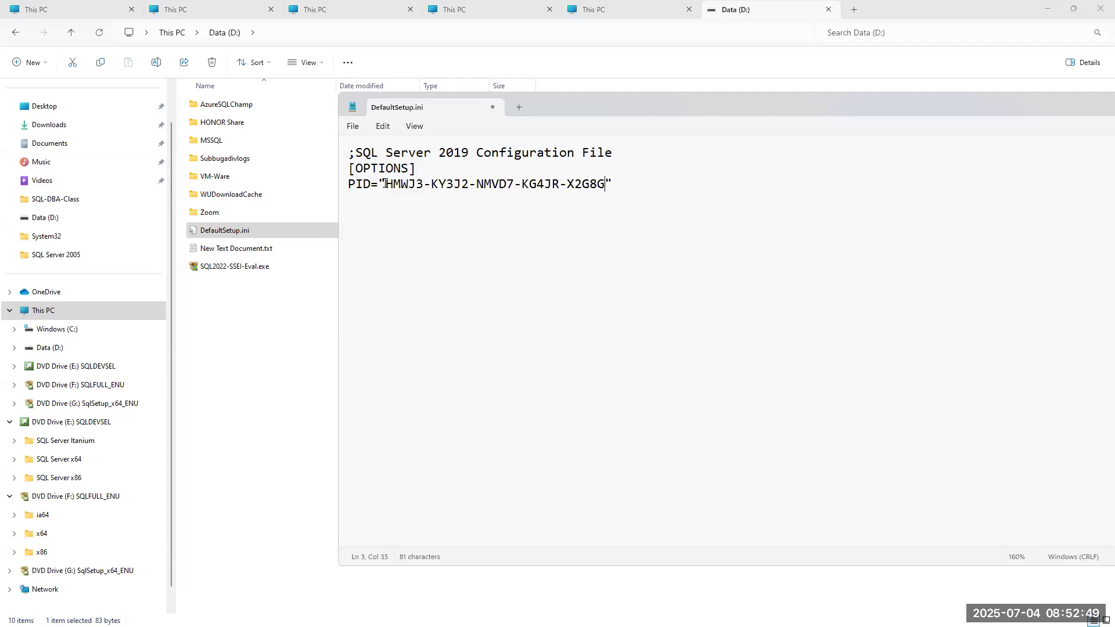
Save DefaultSetup.ini in Notepad.
click(353, 126)
click(363, 220)
click(249, 335)
Check the actions for DVD Drive (G:) and for the SQL Server 2019 ISO in Downloads.
click(346, 230)
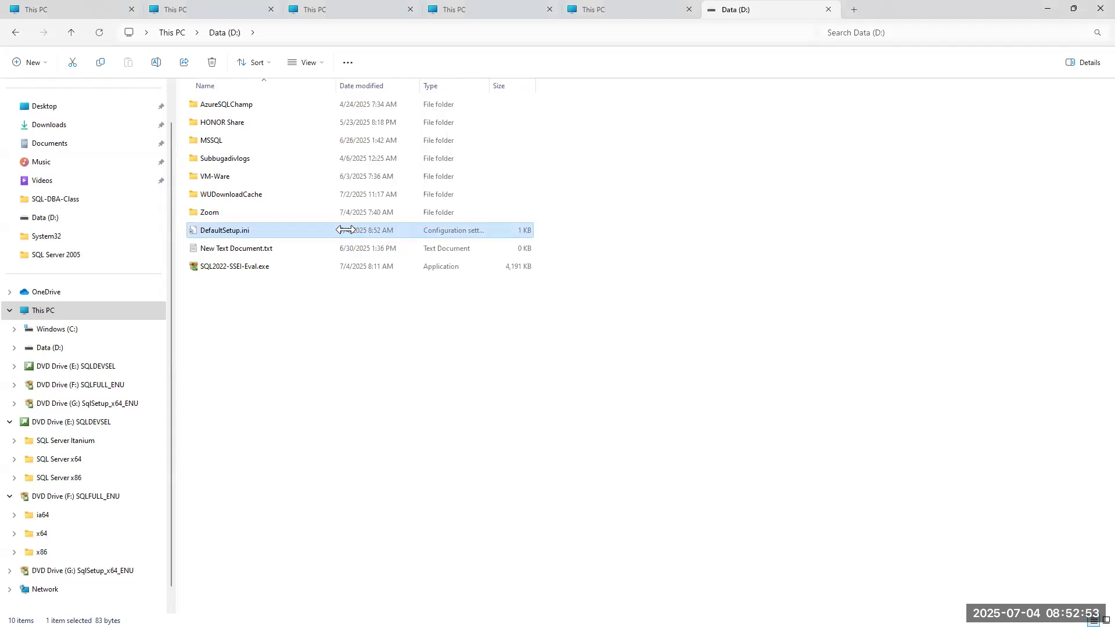
click(51, 311)
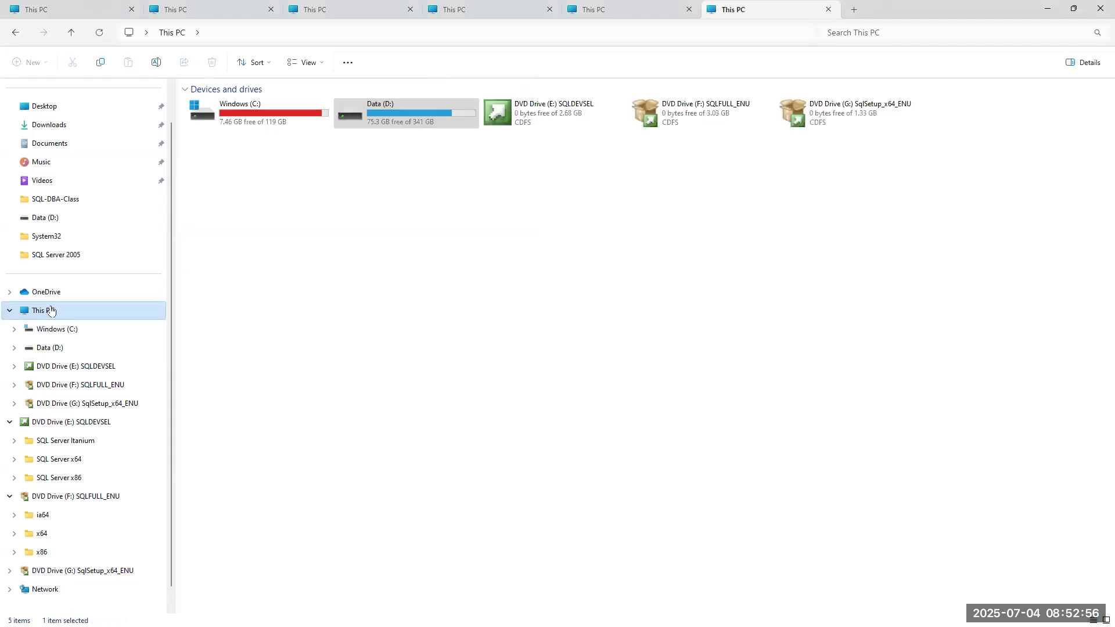
right_click(874, 115)
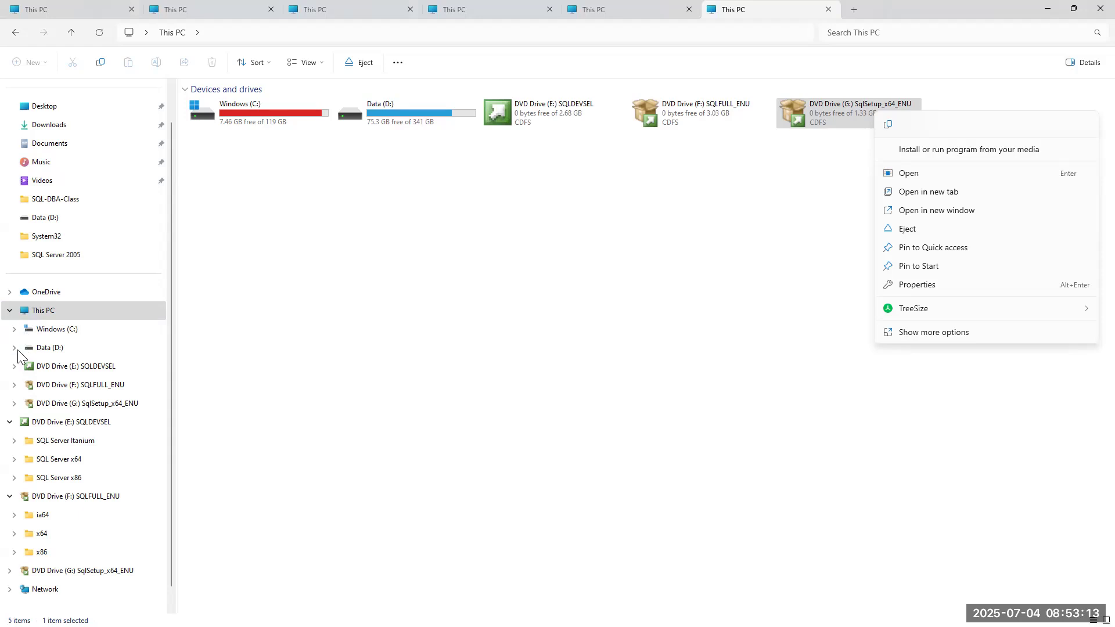
click(38, 124)
right_click(389, 113)
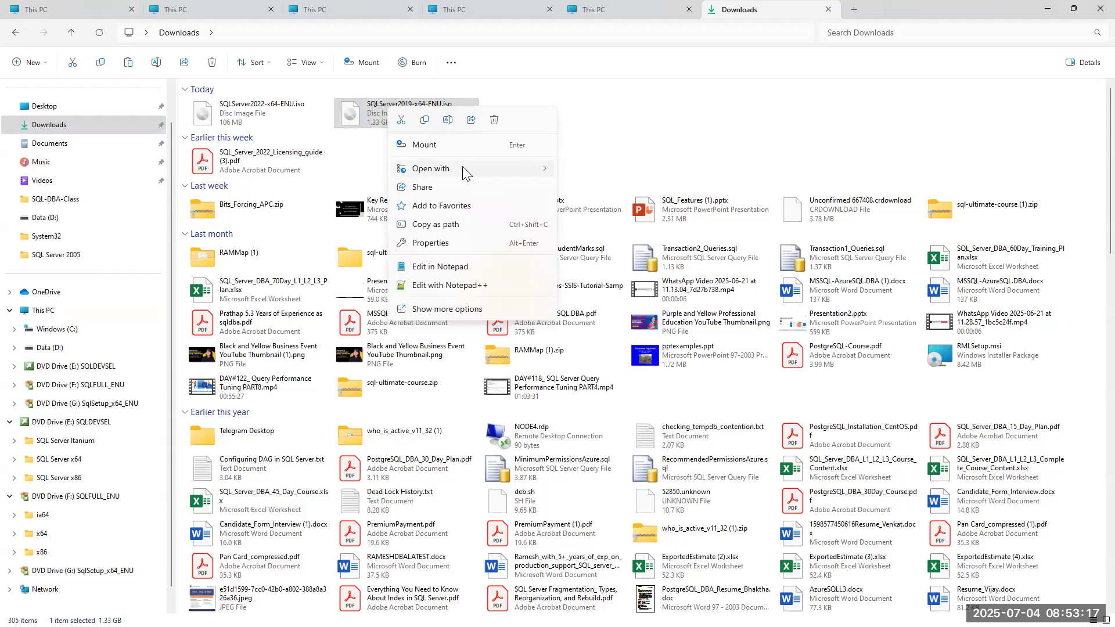
mouse_move(471, 168)
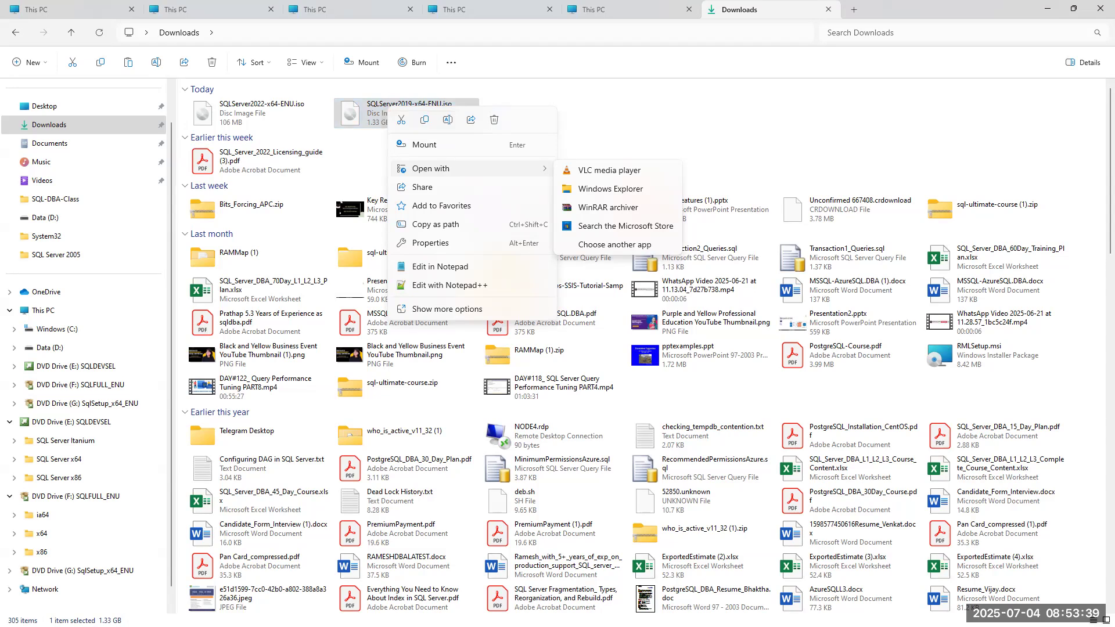
Eject DVD drives E:, F: and G: from This PC and close File Explorer.
click(44, 310)
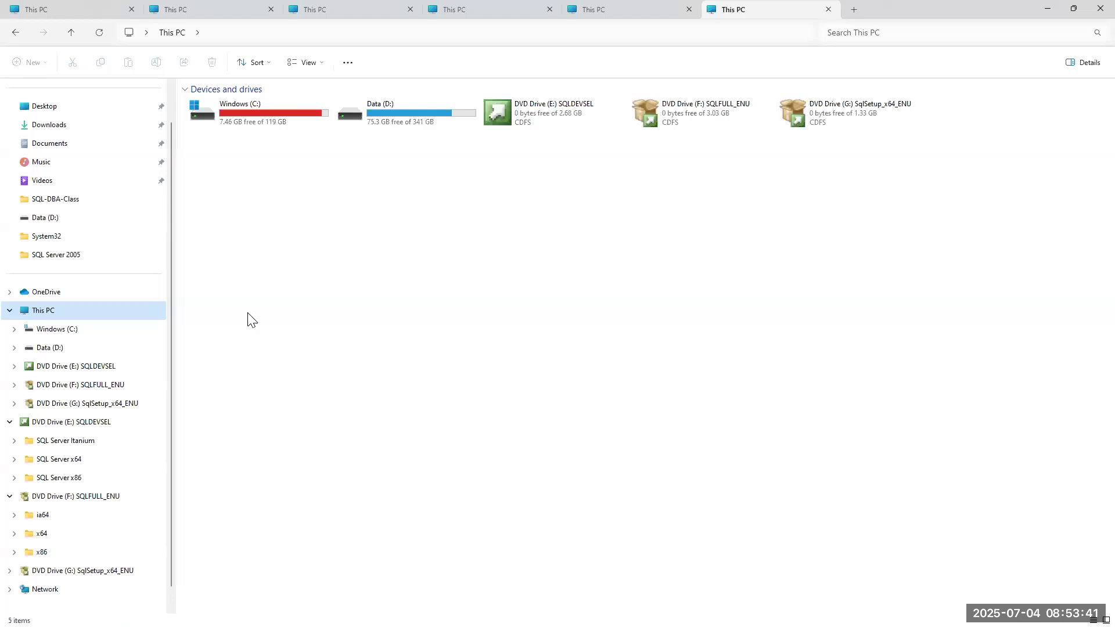
right_click(552, 106)
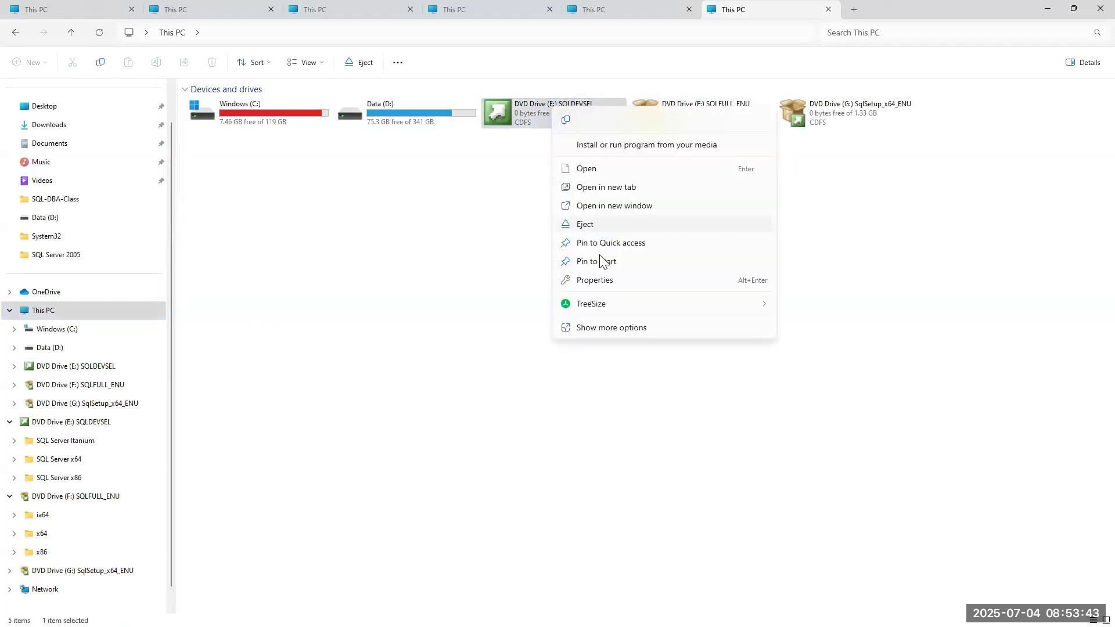
click(595, 225)
right_click(562, 108)
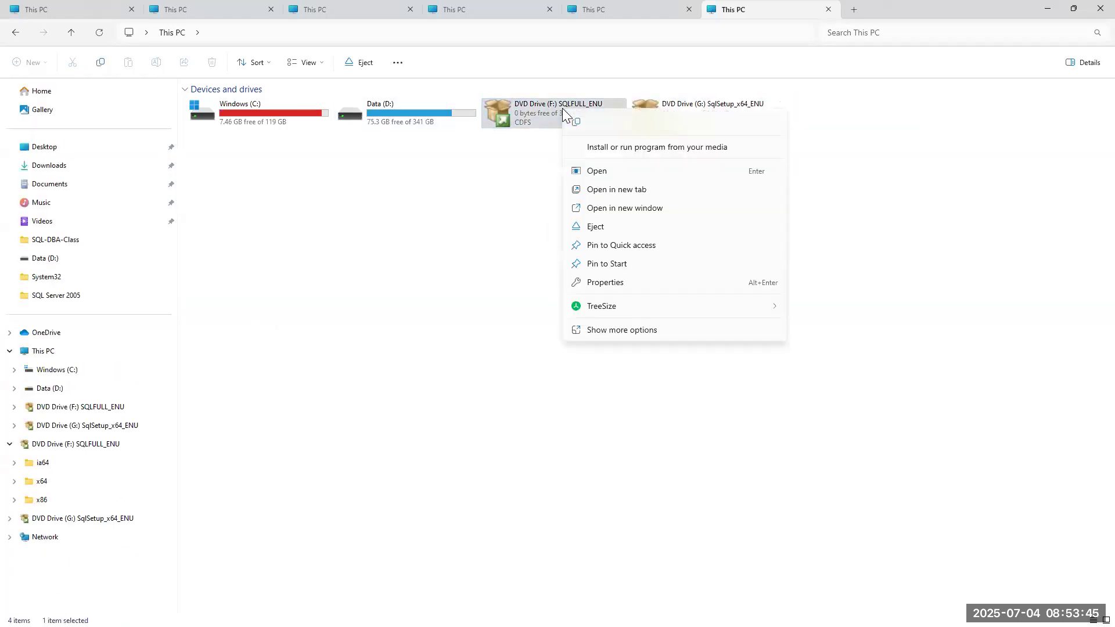
click(595, 227)
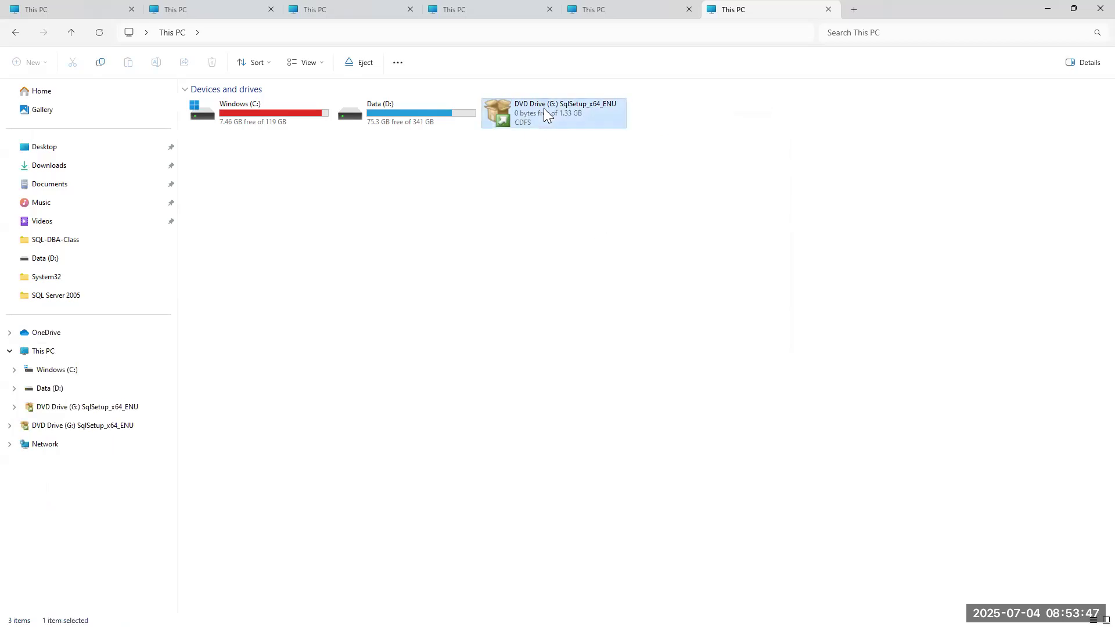
right_click(544, 108)
click(573, 226)
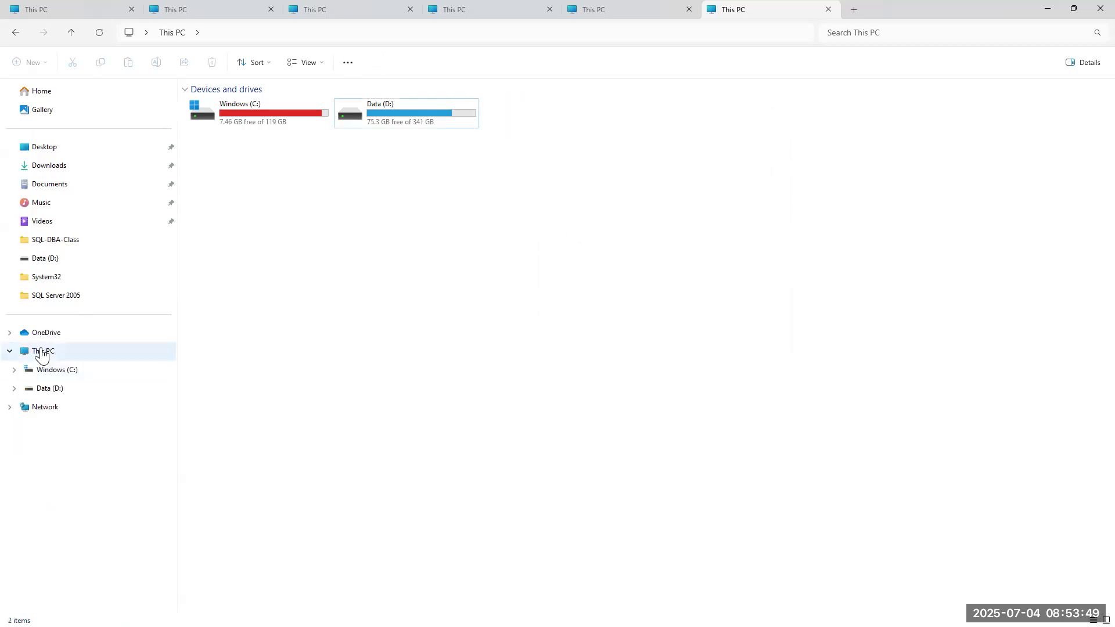
click(1092, 8)
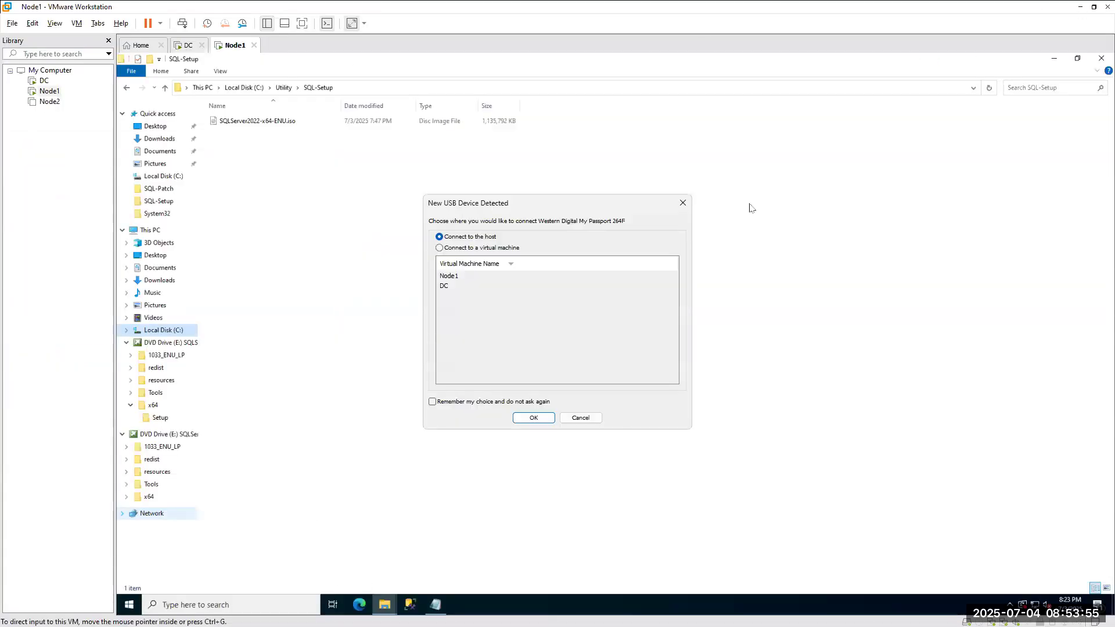
Dismiss the new USB device prompt, minimise VMware Workstation and close Notepad.
click(592, 418)
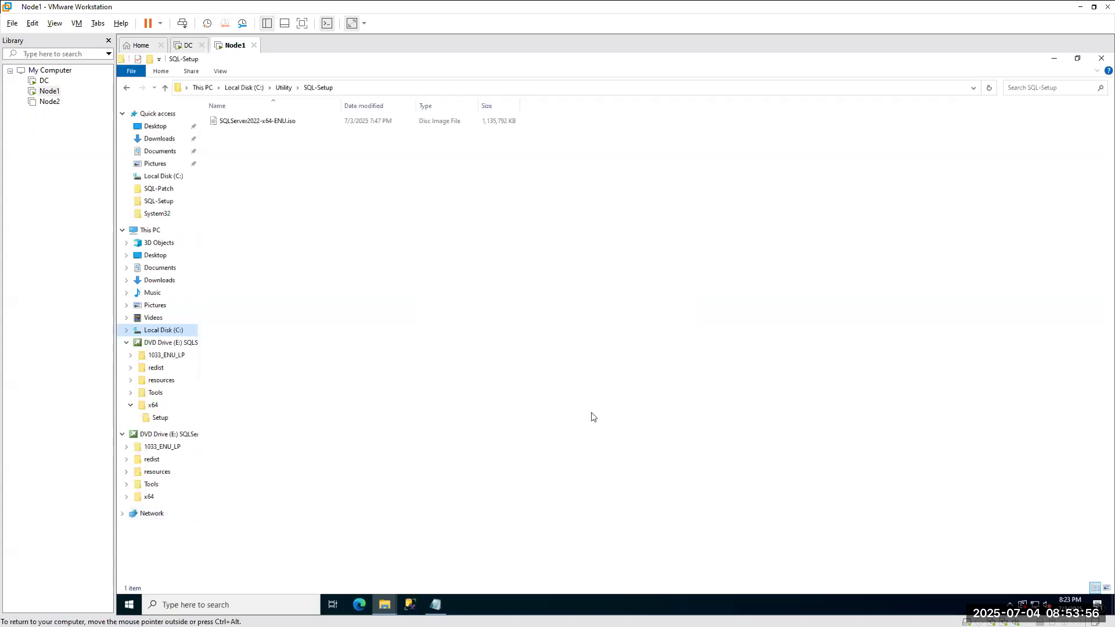
click(1082, 8)
double_click(1044, 104)
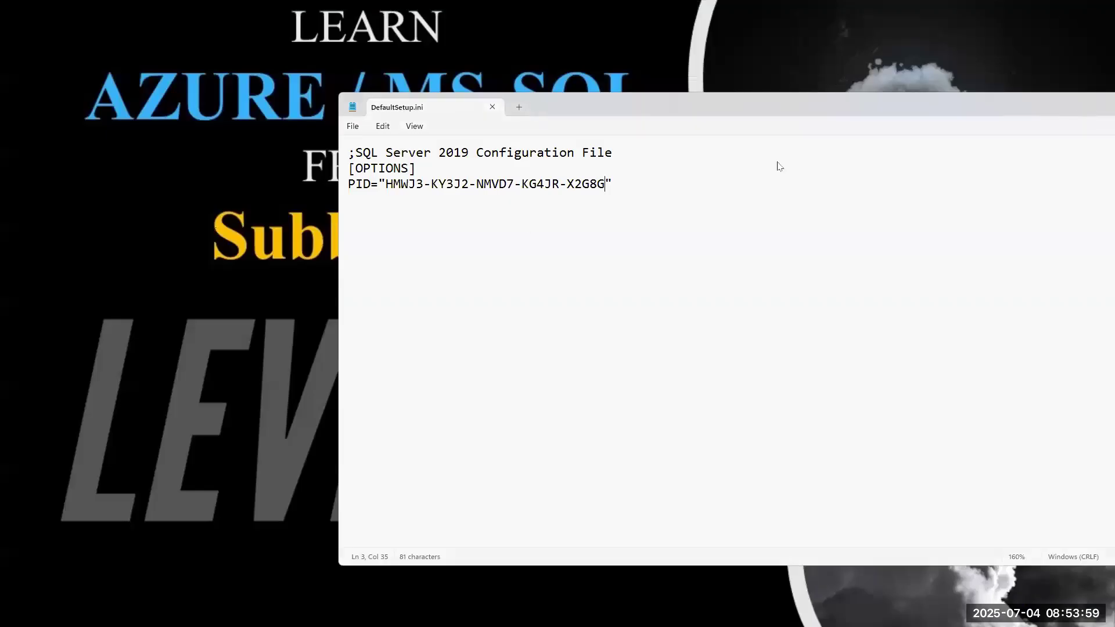
click(1091, 8)
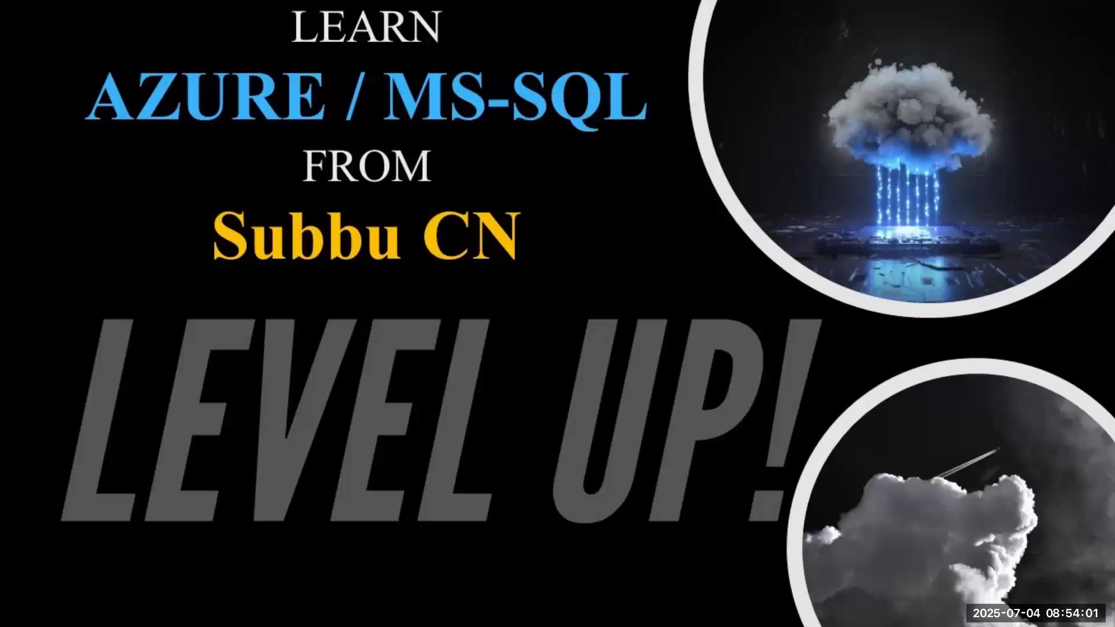
Browse My Passport (E:) to Subbu#Final#Content\BinaryFiles\SQL Server 2019 and bring up SQLServer2019-x64-ENU.iso's actions.
key(super+e)
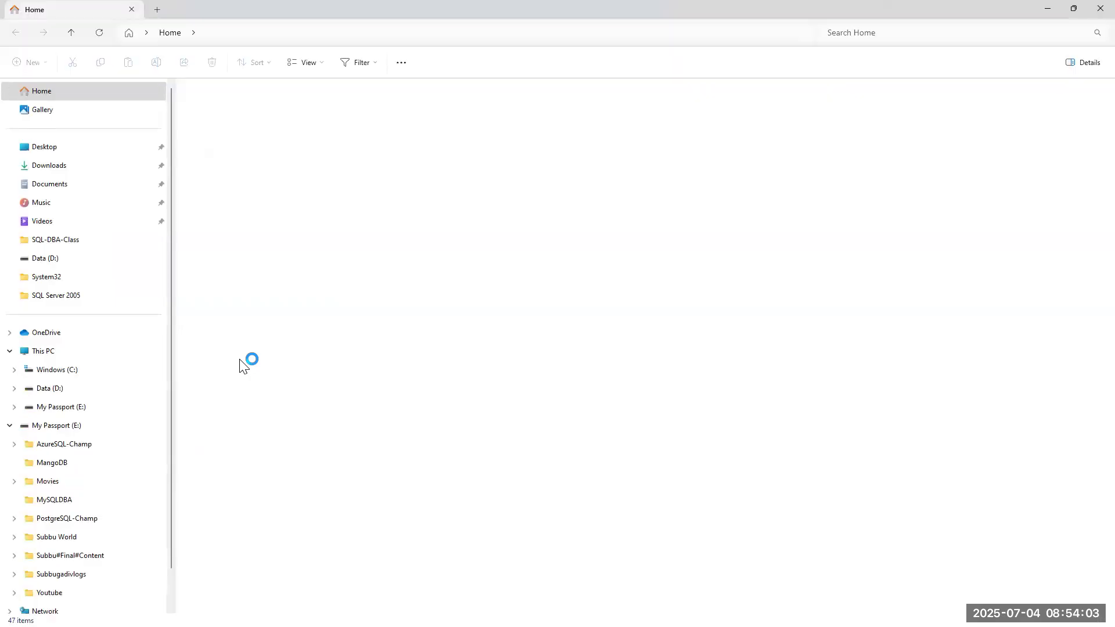
click(27, 354)
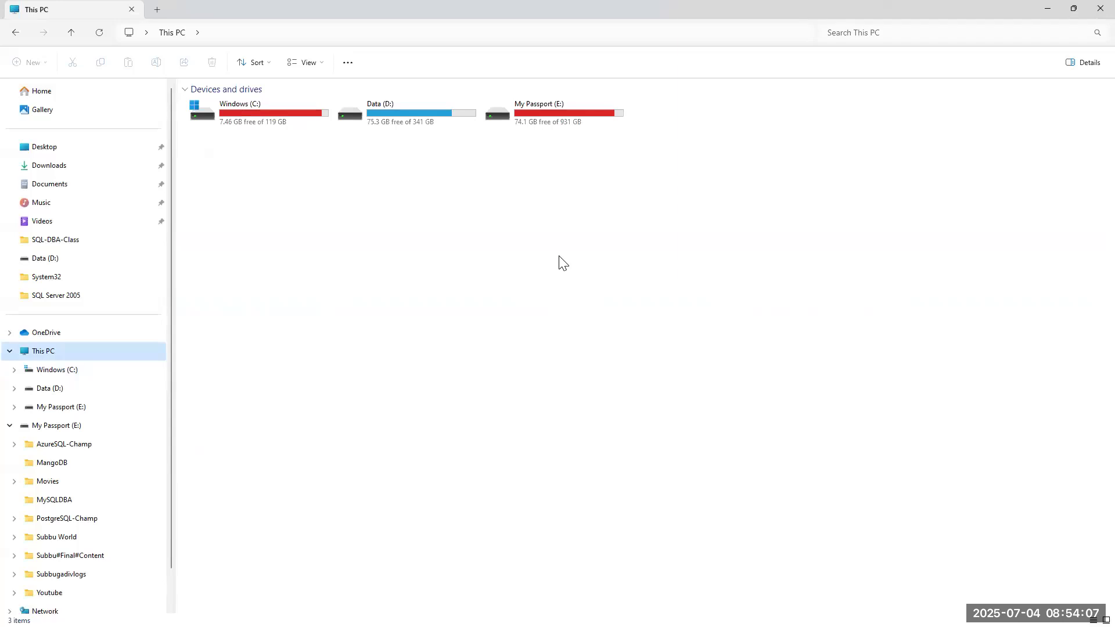
double_click(534, 119)
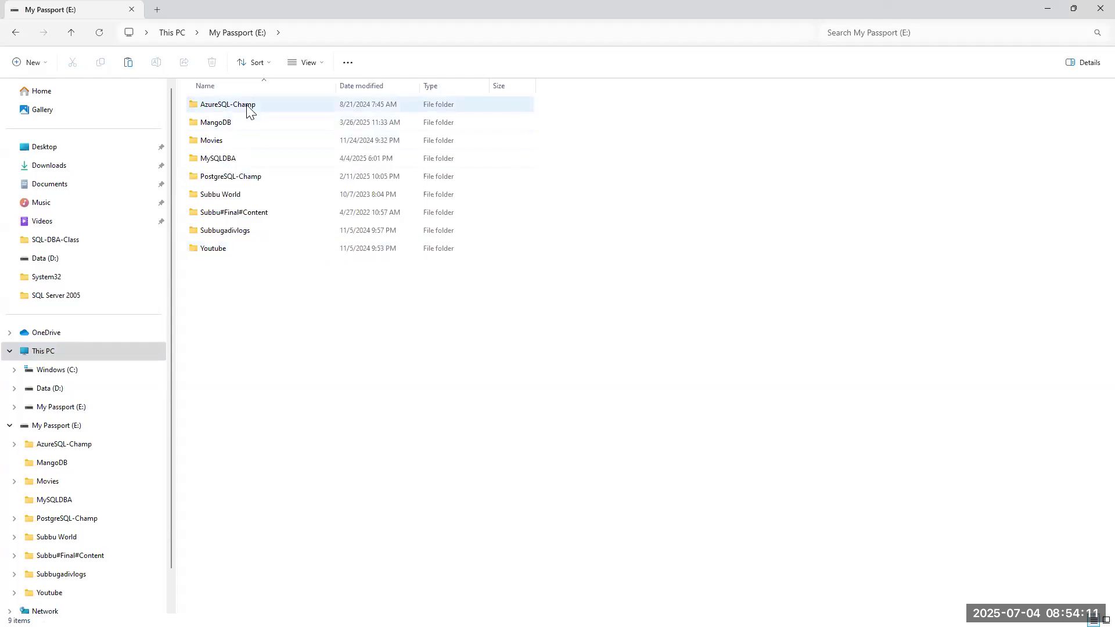
double_click(236, 213)
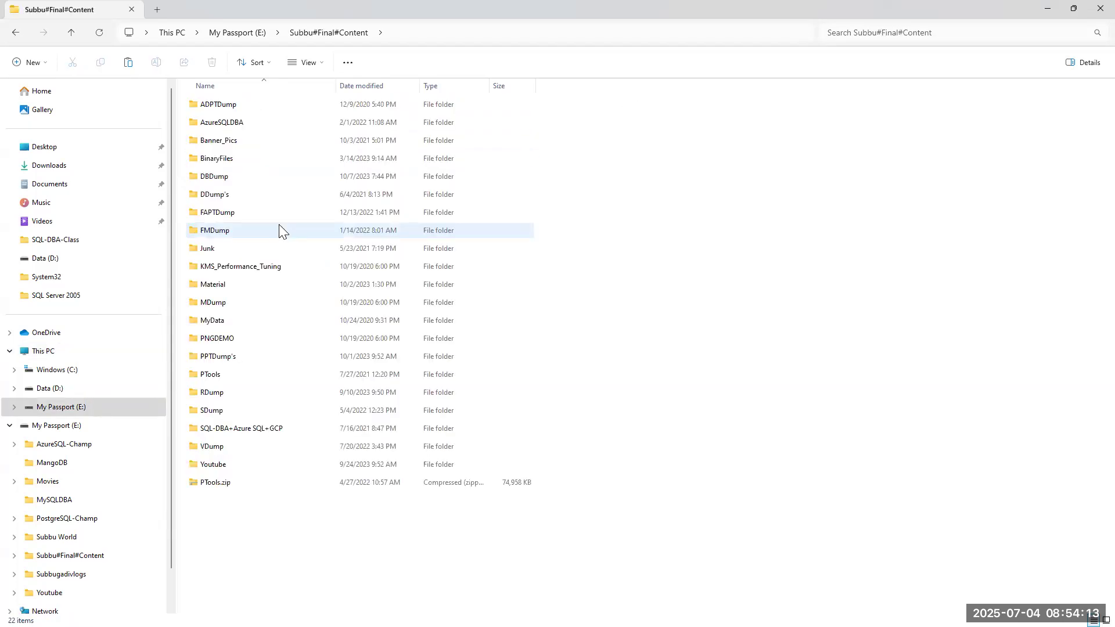
double_click(216, 158)
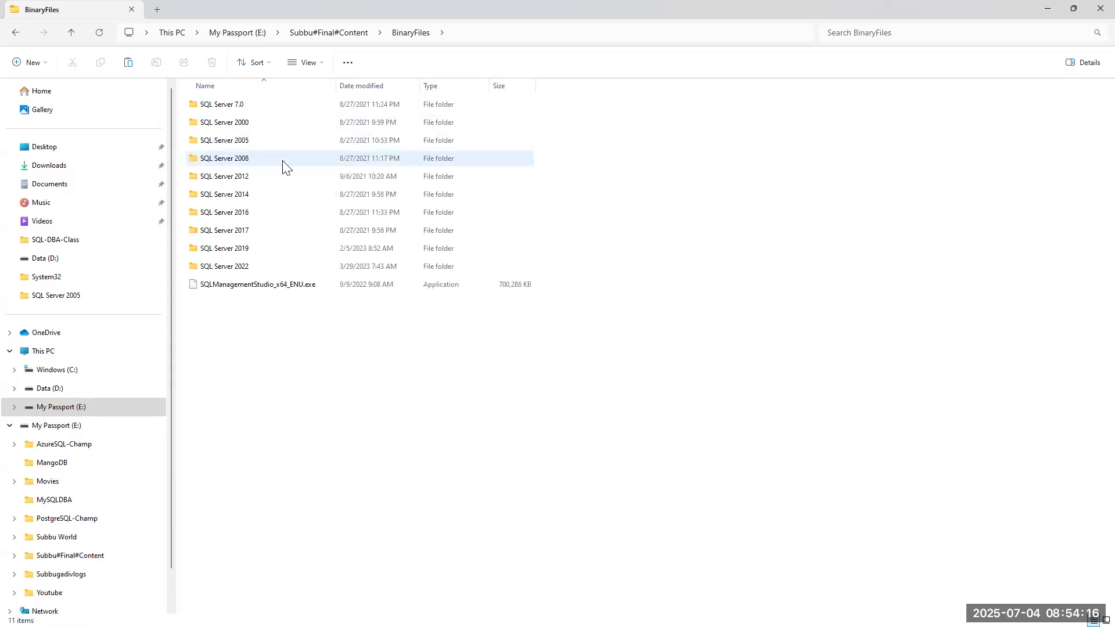
double_click(224, 262)
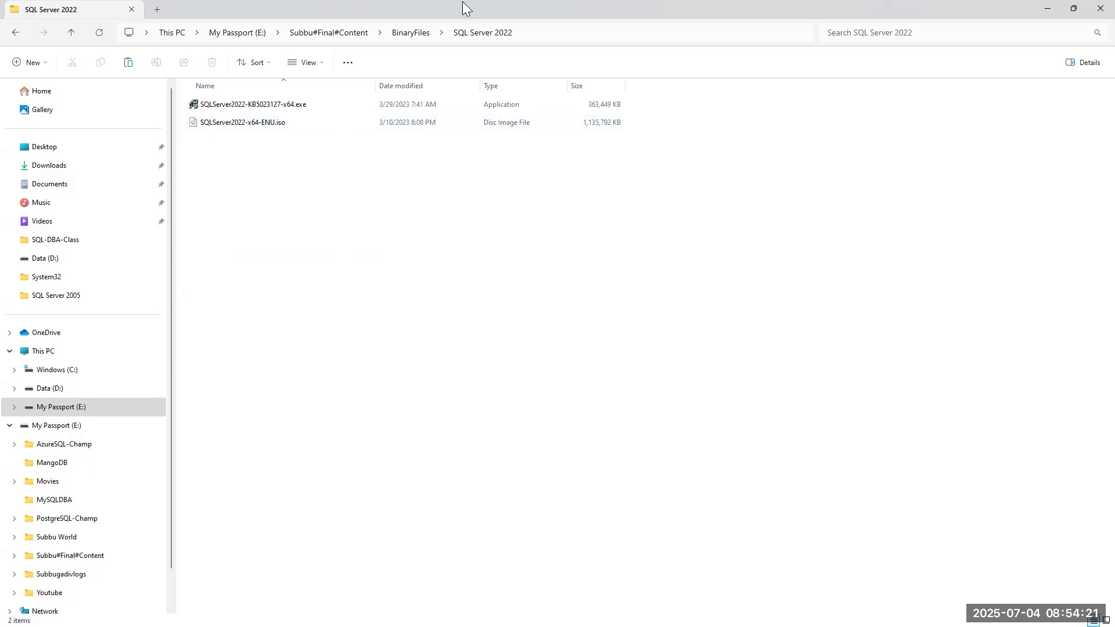
click(410, 33)
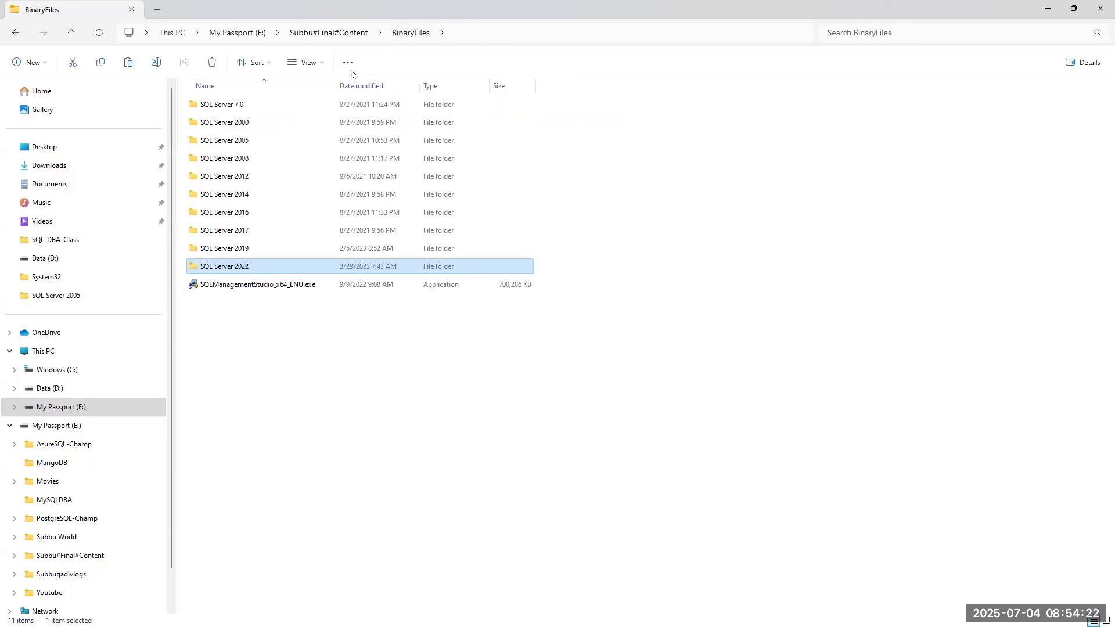
double_click(234, 248)
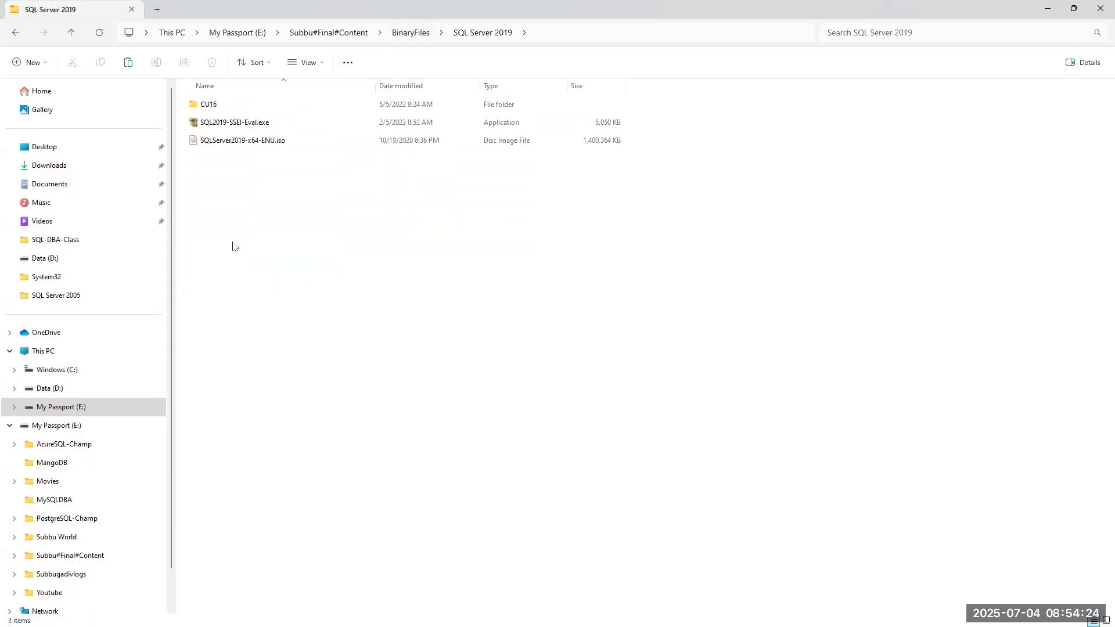
right_click(220, 141)
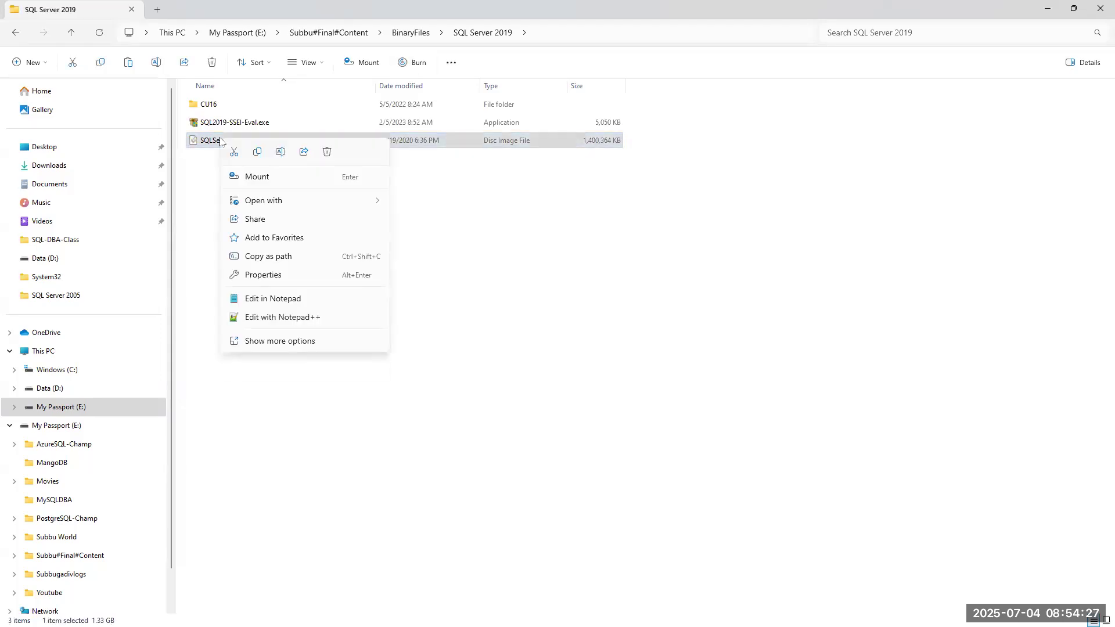
mouse_move(317, 202)
Switch to Node1 and look through C:\Utility's SQL-Patch and SQL-Setup folders.
key(Escape)
key(alt+Tab)
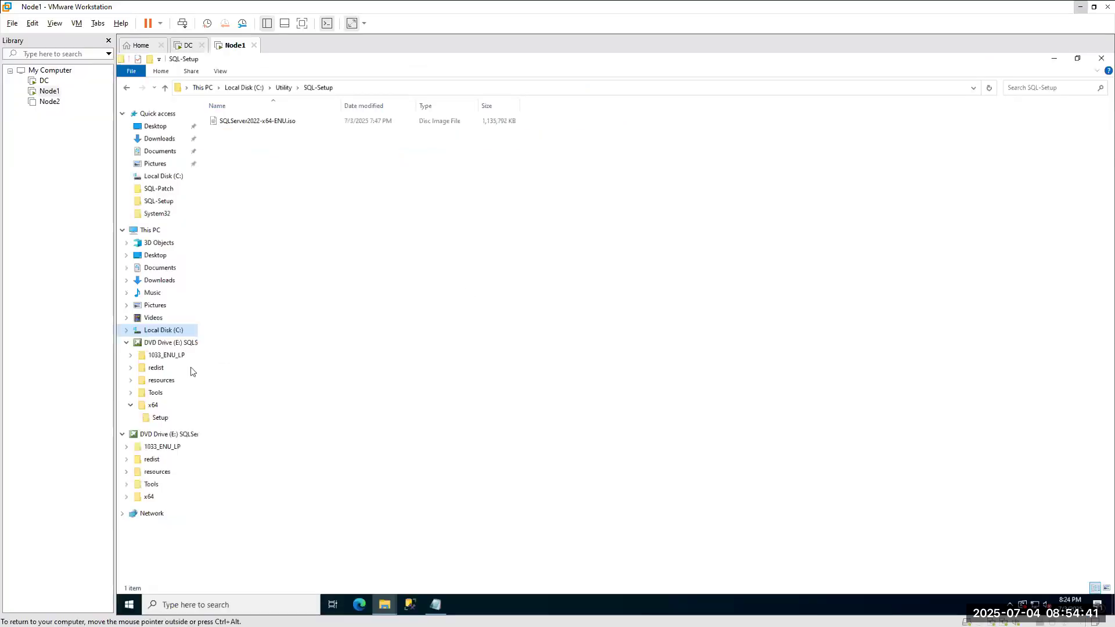
click(151, 229)
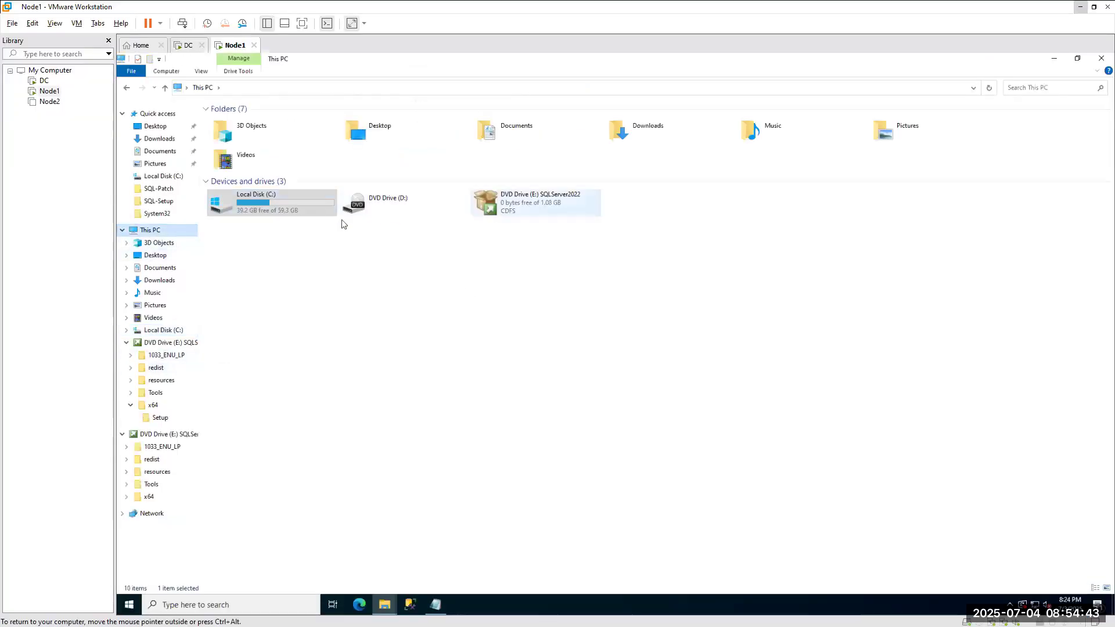
double_click(282, 205)
double_click(242, 208)
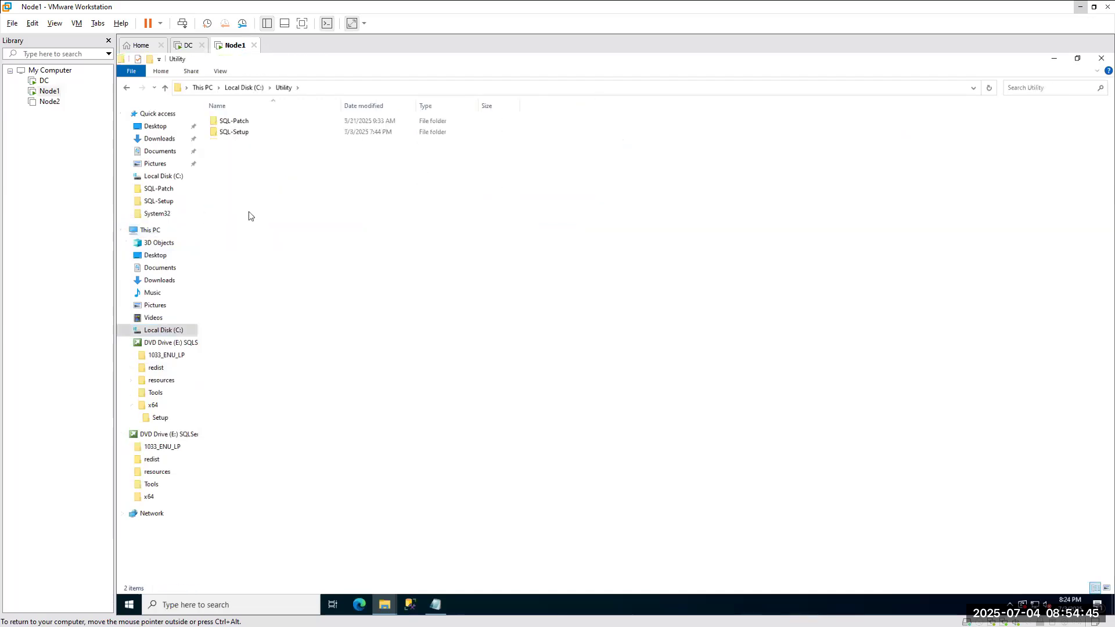
double_click(232, 121)
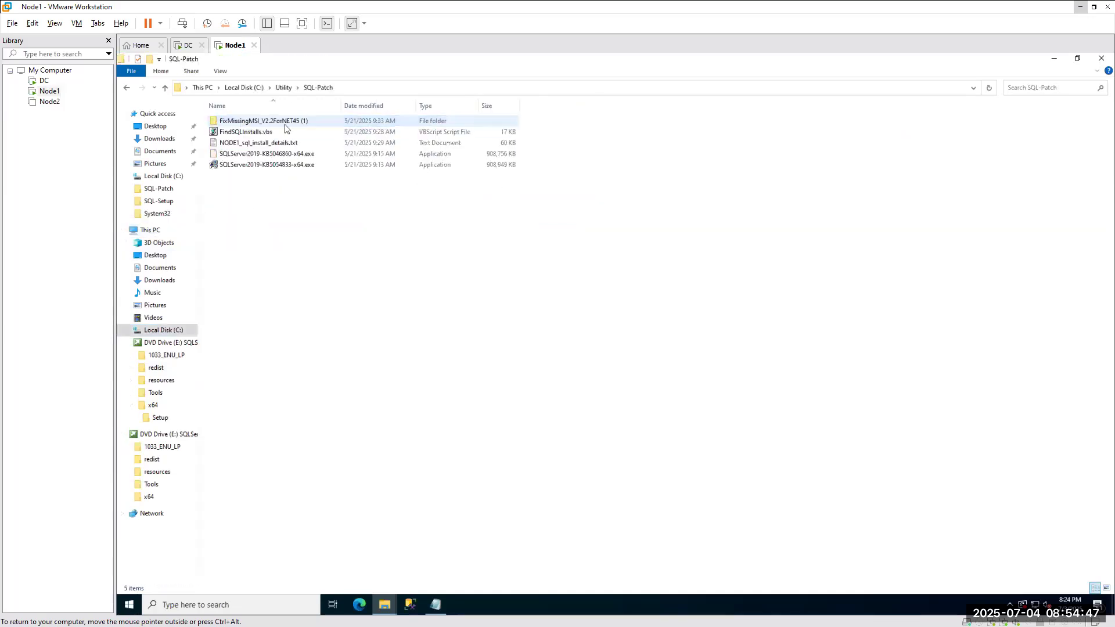
click(247, 87)
double_click(240, 209)
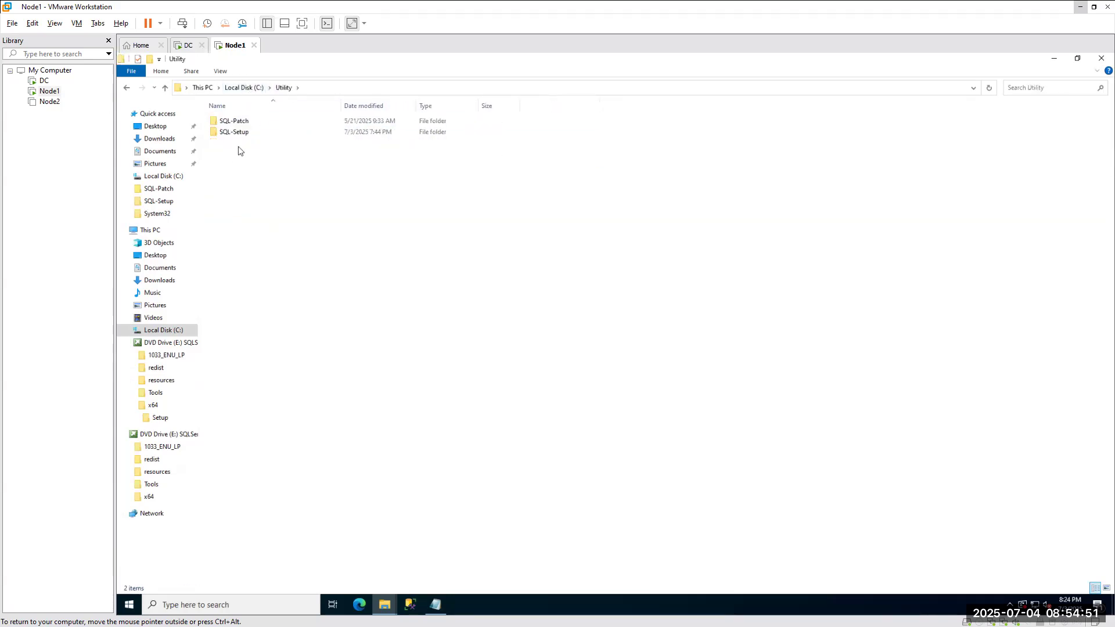
double_click(239, 133)
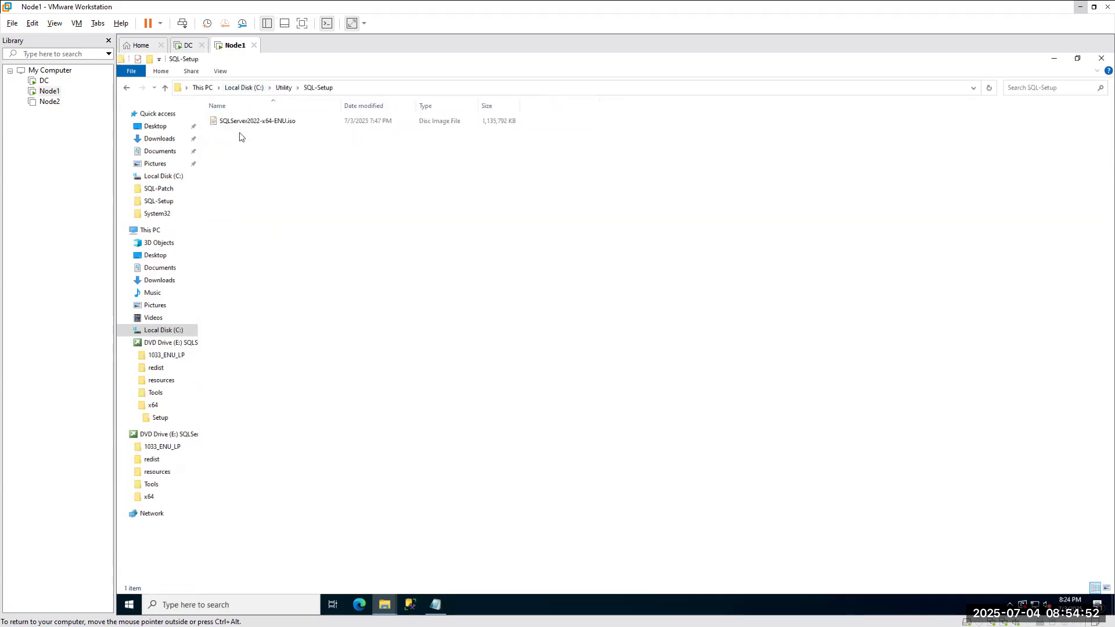
click(239, 89)
Look through C:\SQL-2025 on Node1, bring This PC forward, and minimise the VM.
click(150, 230)
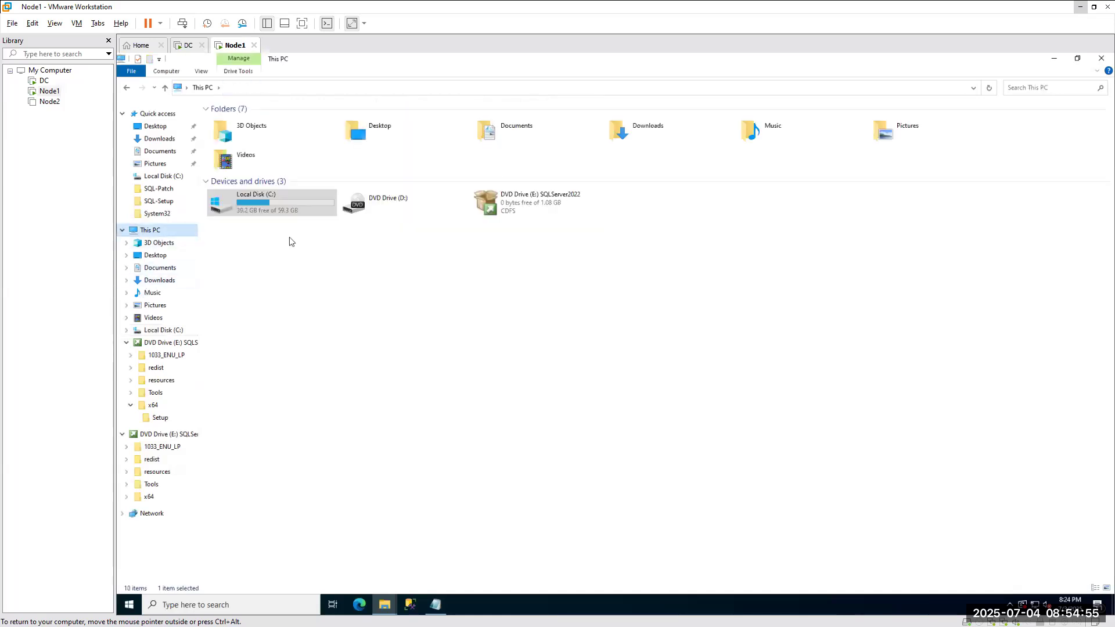
double_click(267, 213)
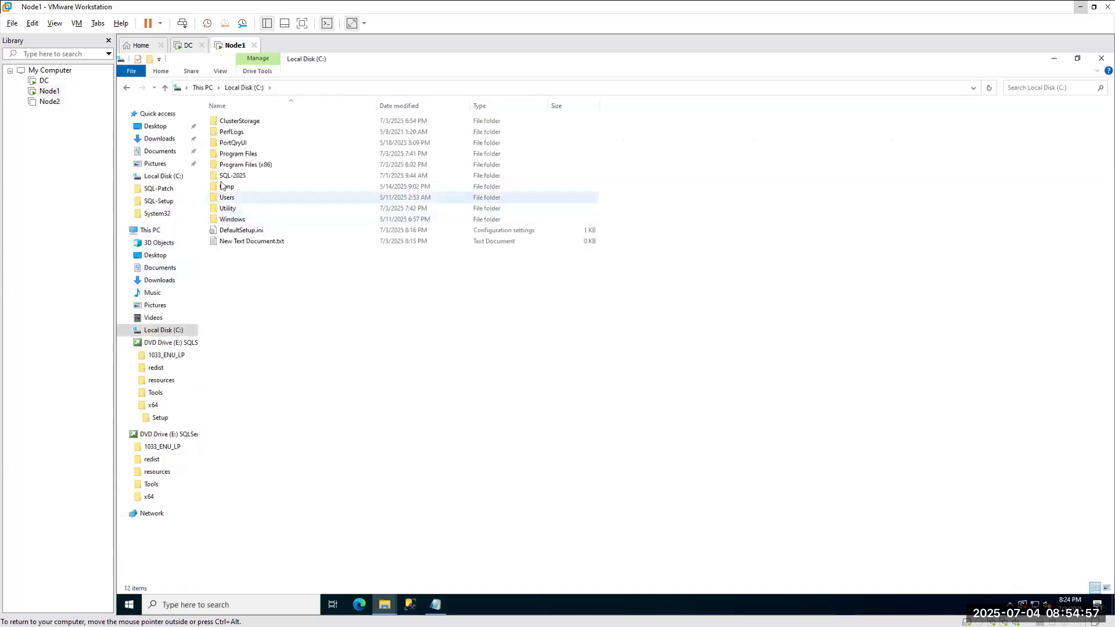
double_click(263, 176)
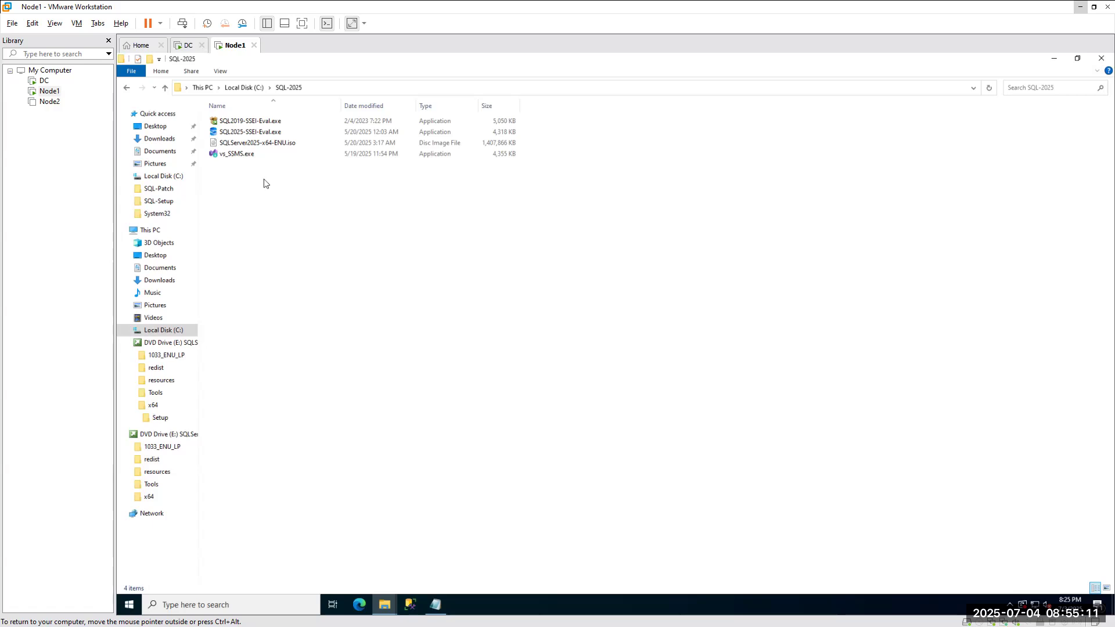
mouse_move(385, 605)
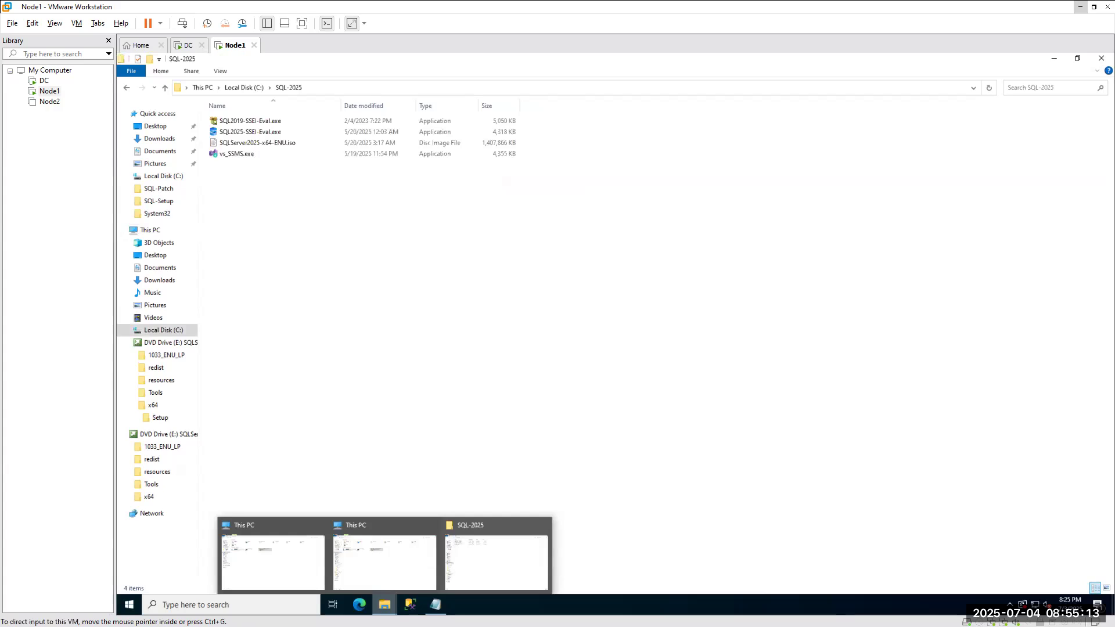
click(288, 569)
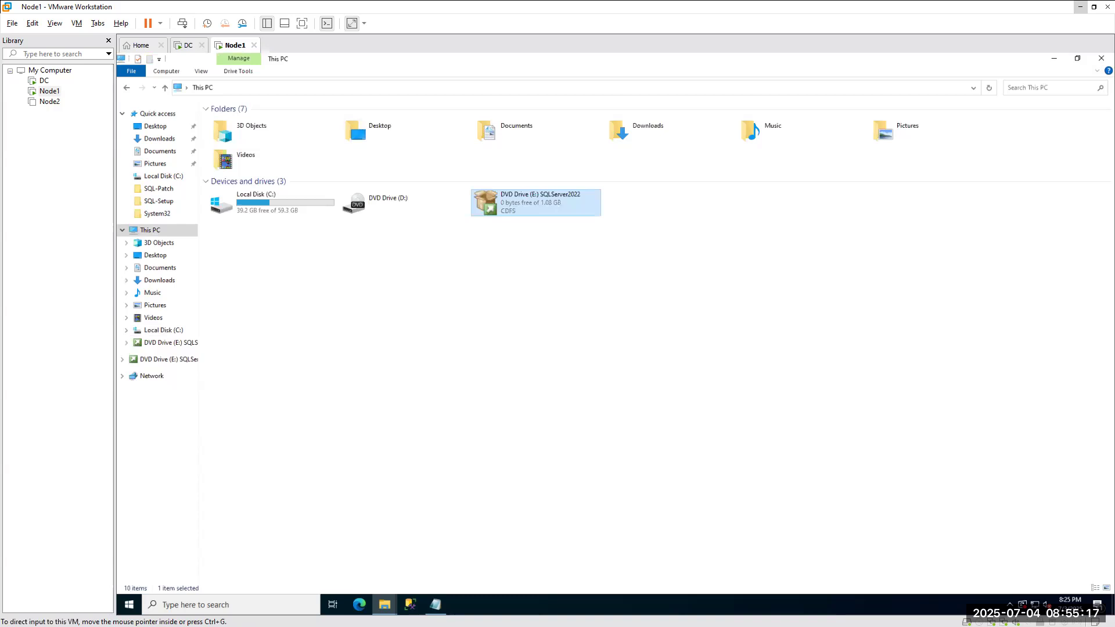
click(1080, 7)
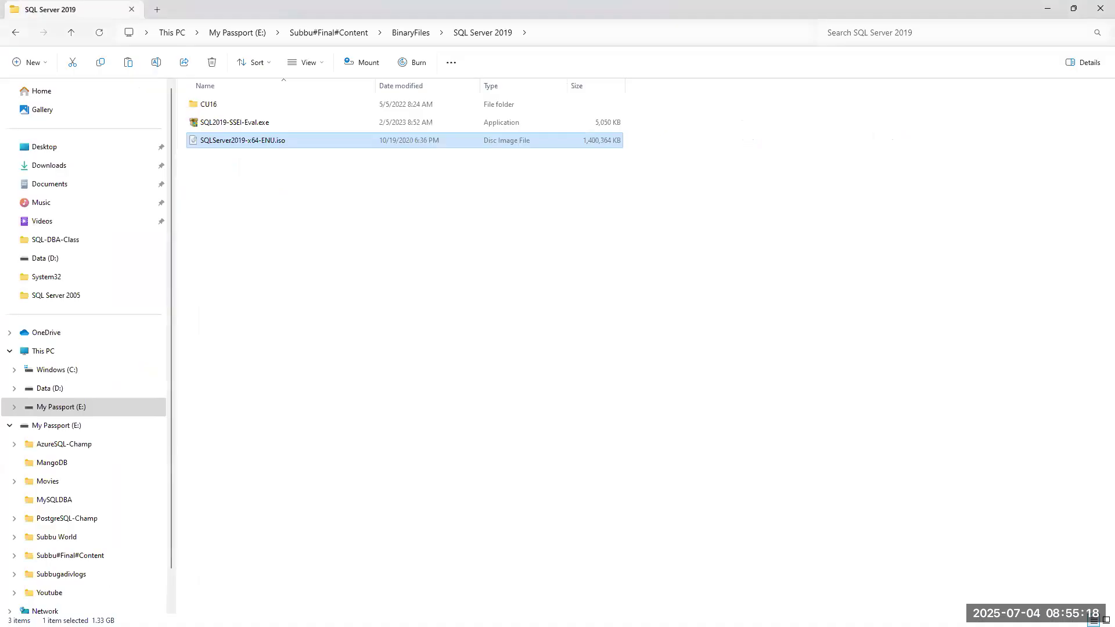
Mount the SQL Server 2022 ISO from BinaryFiles\SQL Server 2022 as a DVD drive.
click(394, 35)
click(245, 228)
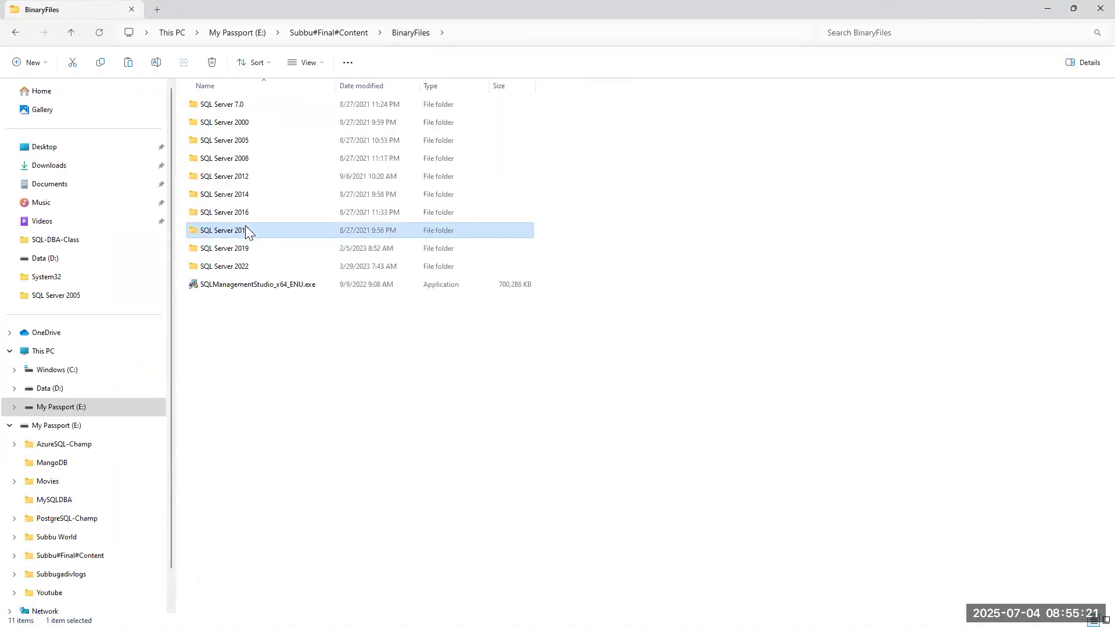
double_click(245, 227)
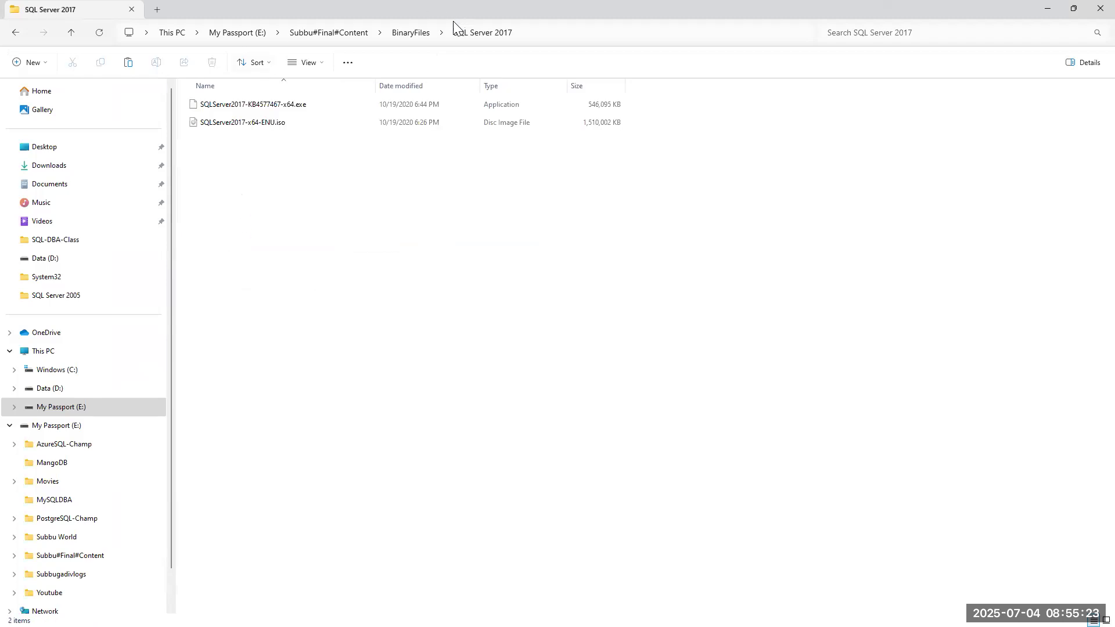
click(407, 33)
double_click(231, 268)
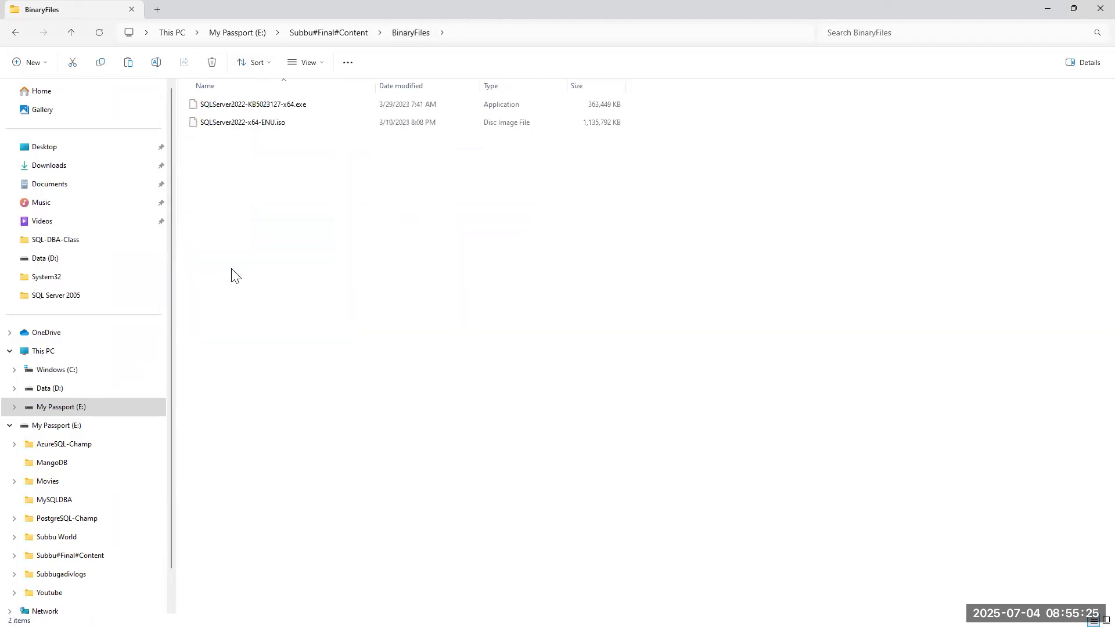
right_click(231, 125)
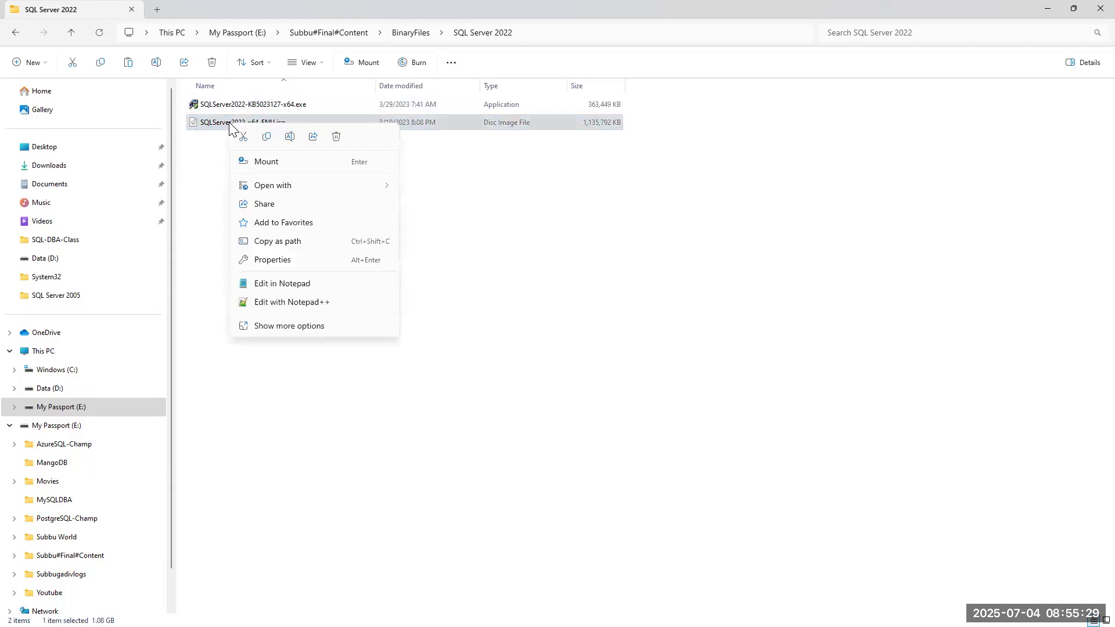
click(264, 165)
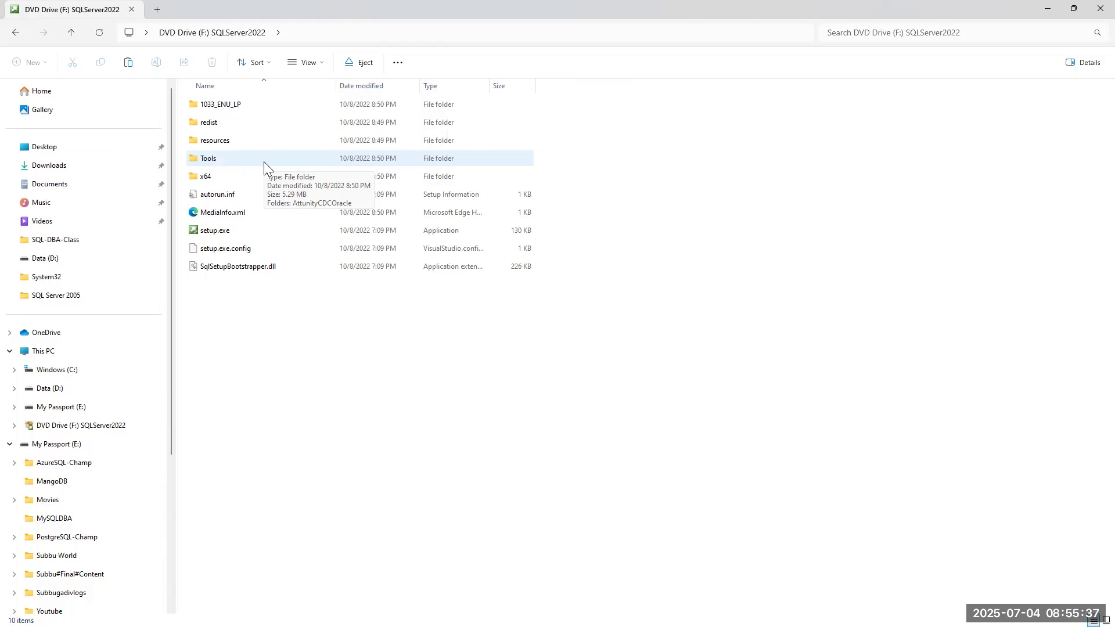
Try copying DefaultSetup.ini onto the mounted disc, dismiss the not-enough-space error, and close Explorer.
click(54, 395)
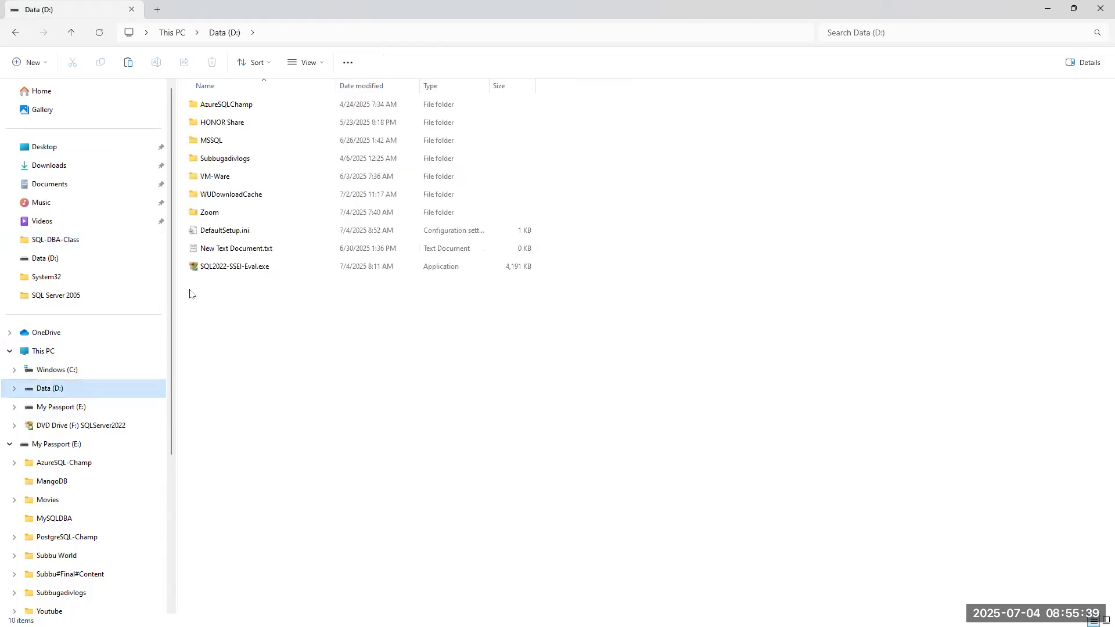
click(224, 231)
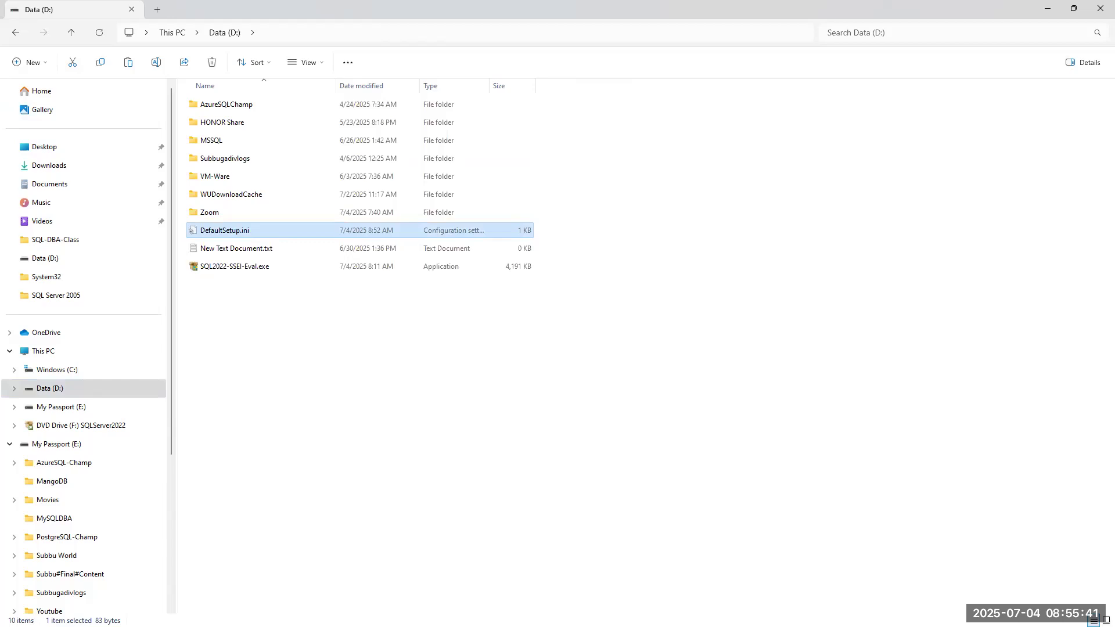
click(16, 33)
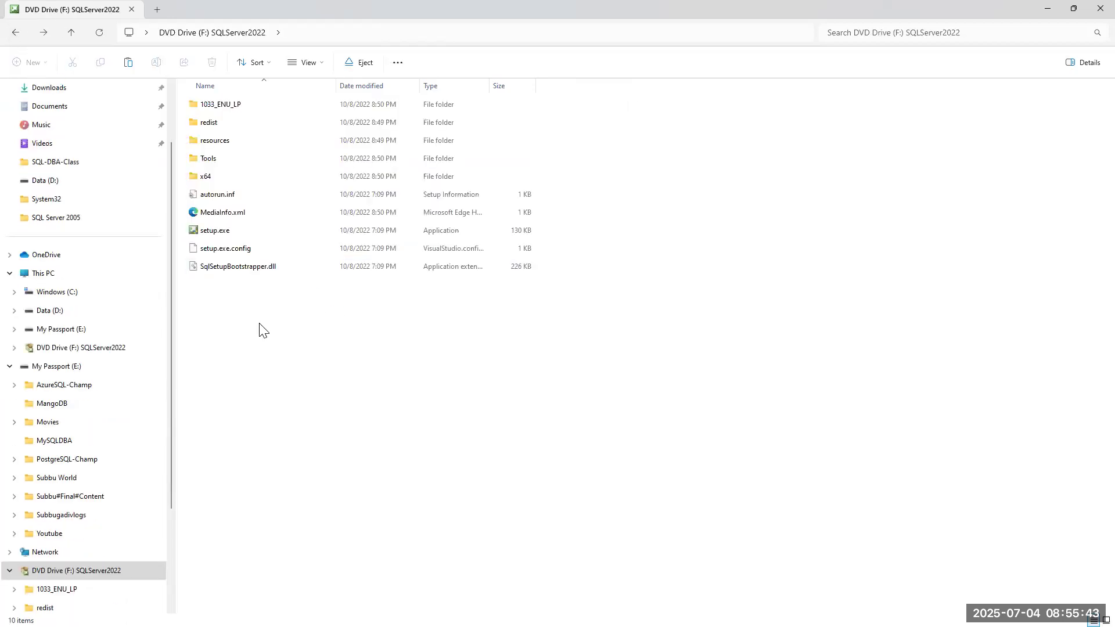
key(ctrl+v)
click(310, 251)
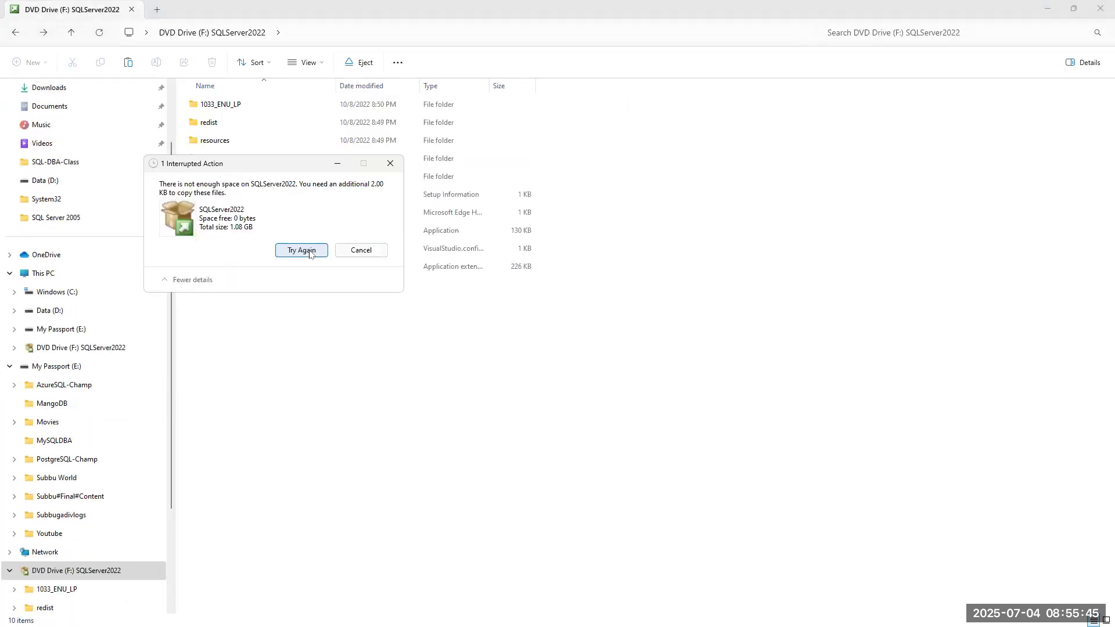
click(382, 168)
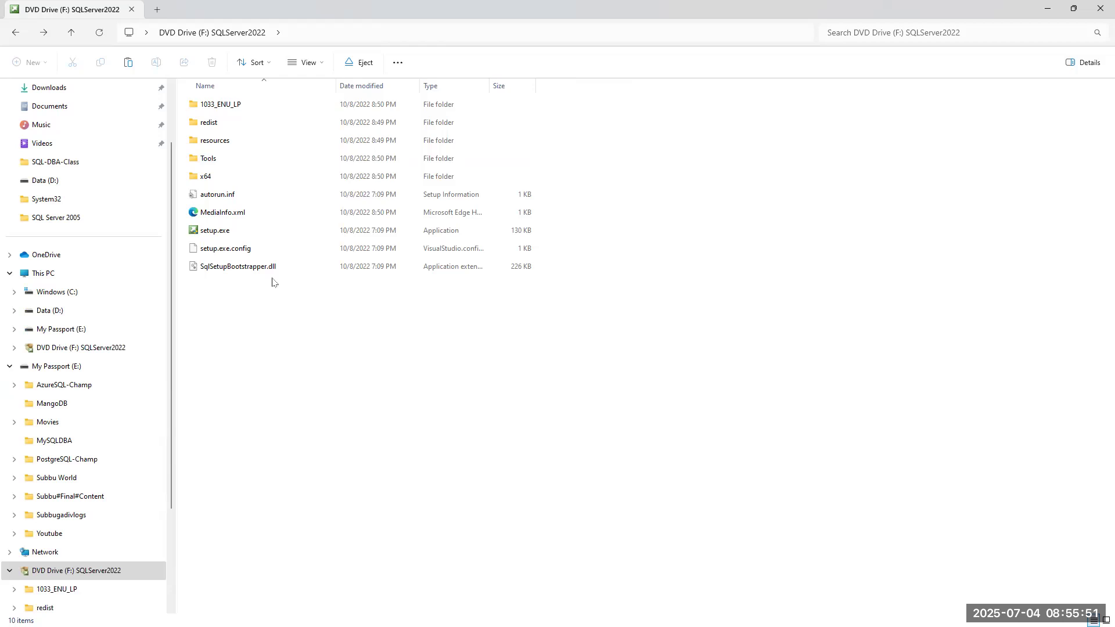
click(41, 275)
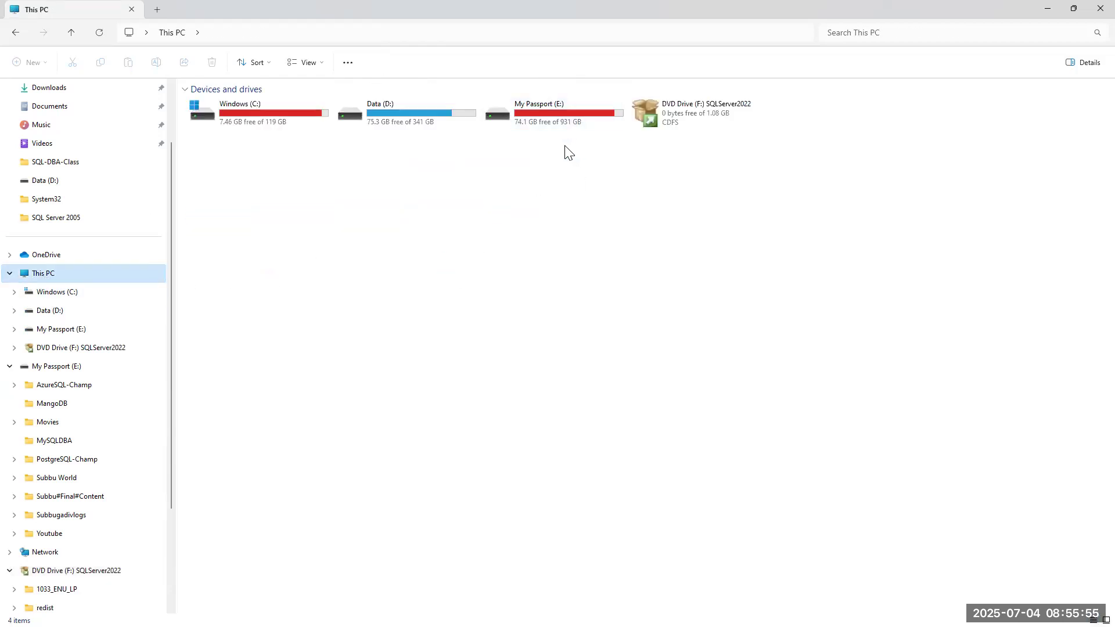
click(1089, 7)
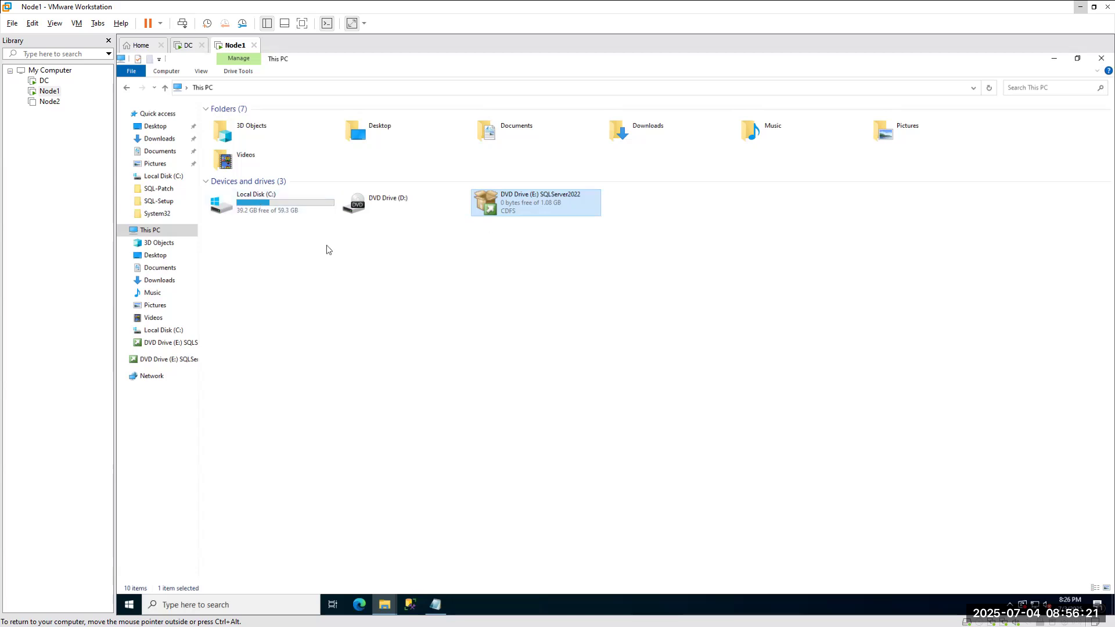
Open Node1's SQLServer2022 disc (E:) in a new window and run setup.exe.
right_click(519, 199)
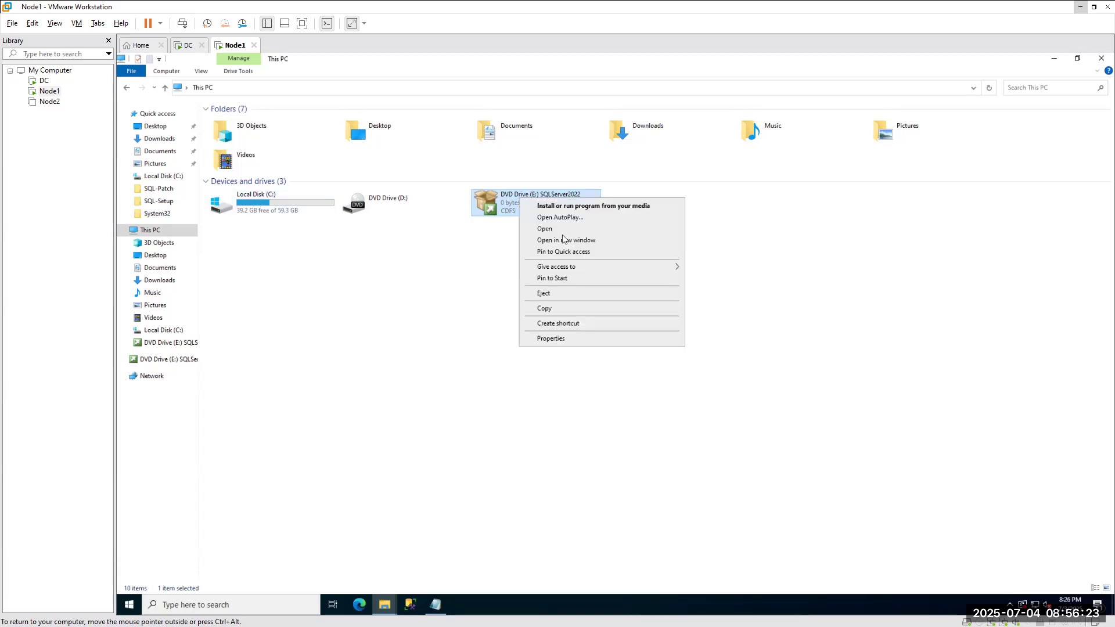
click(555, 237)
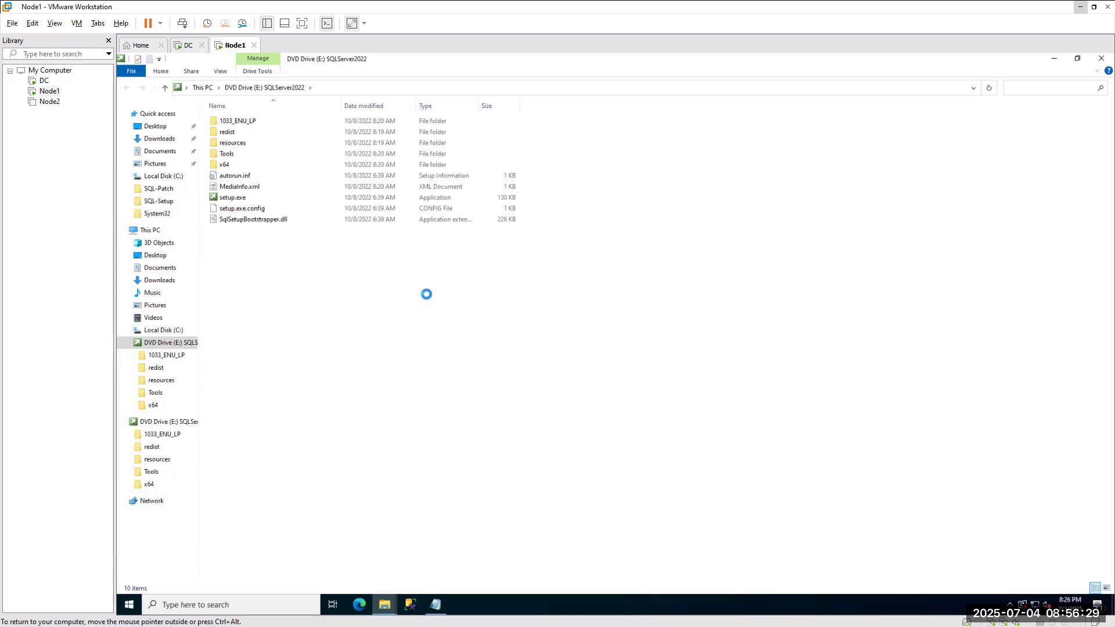
double_click(234, 198)
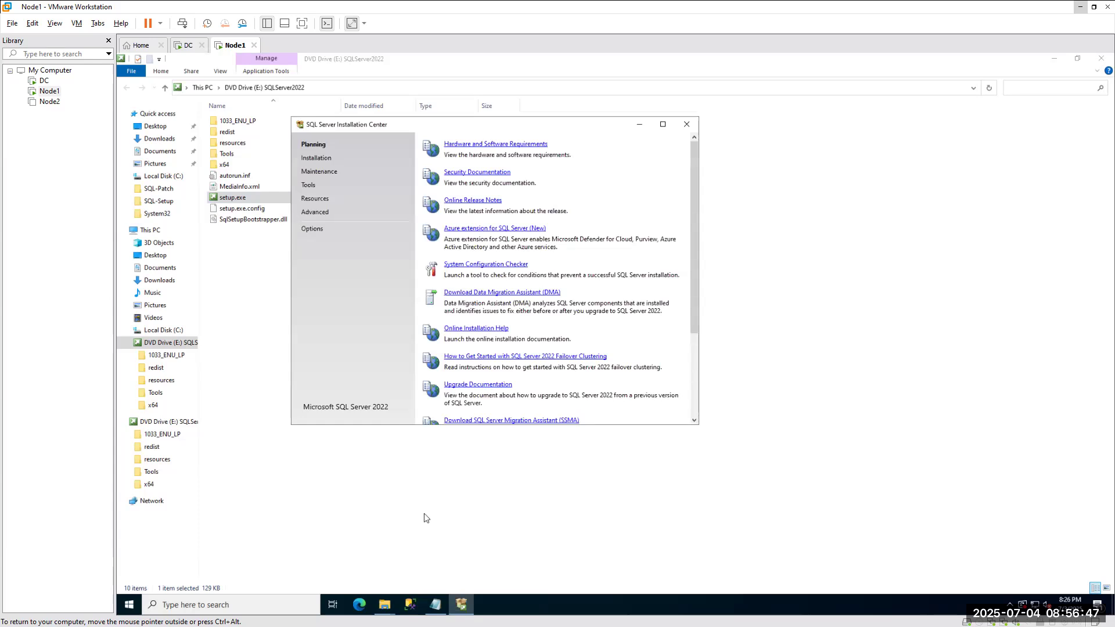
Choose 'New SQL Server standalone installation' from the Installation Center's Installation page.
click(150, 231)
double_click(289, 198)
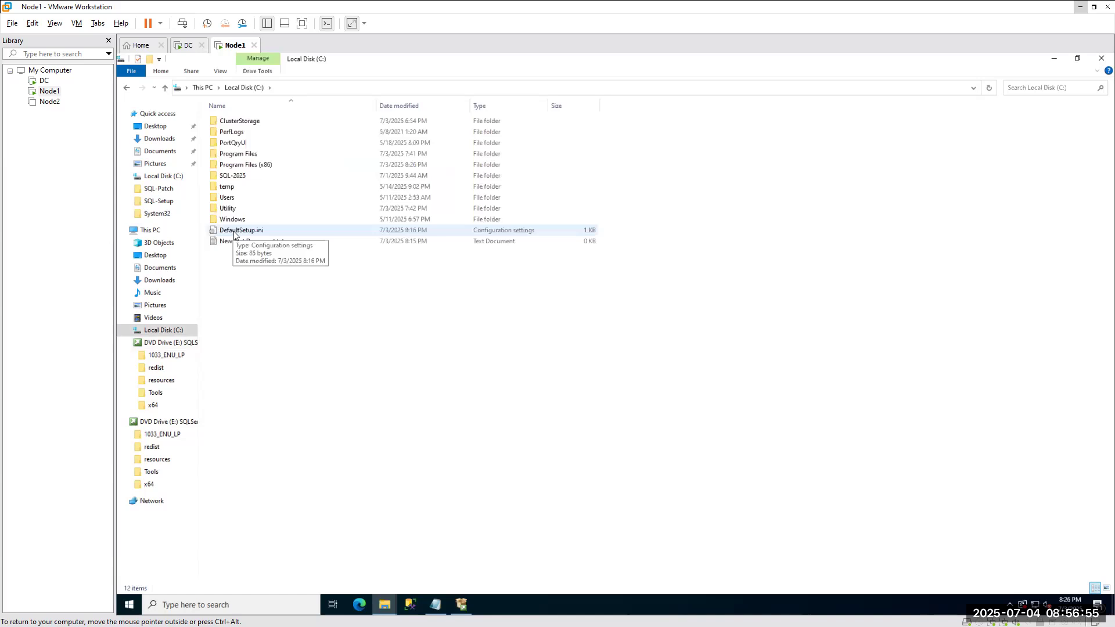
click(152, 404)
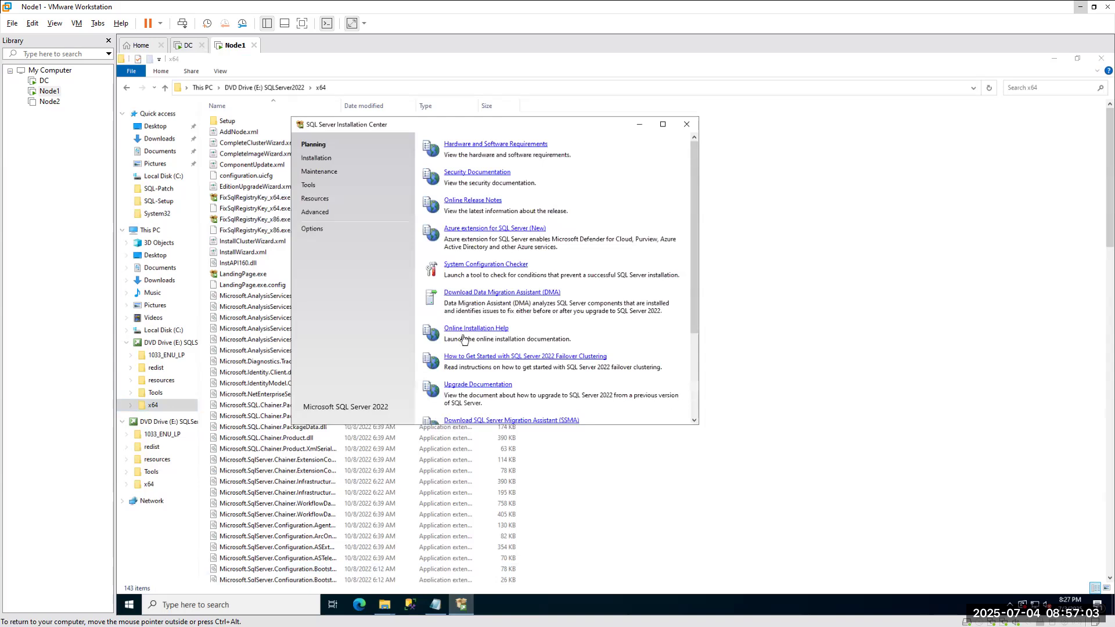
click(316, 157)
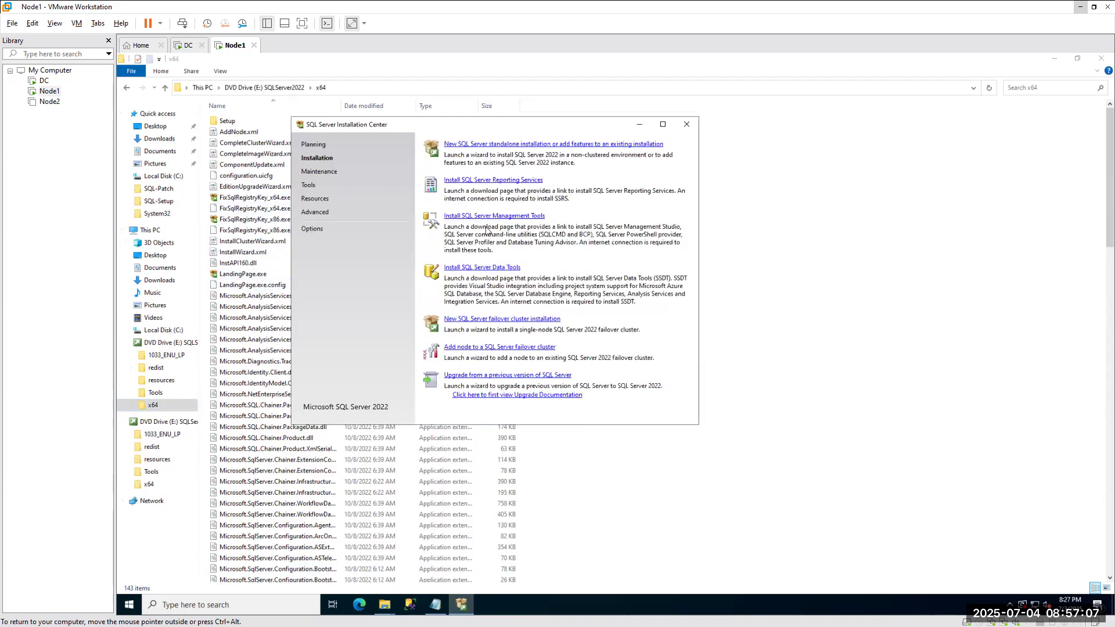
click(494, 145)
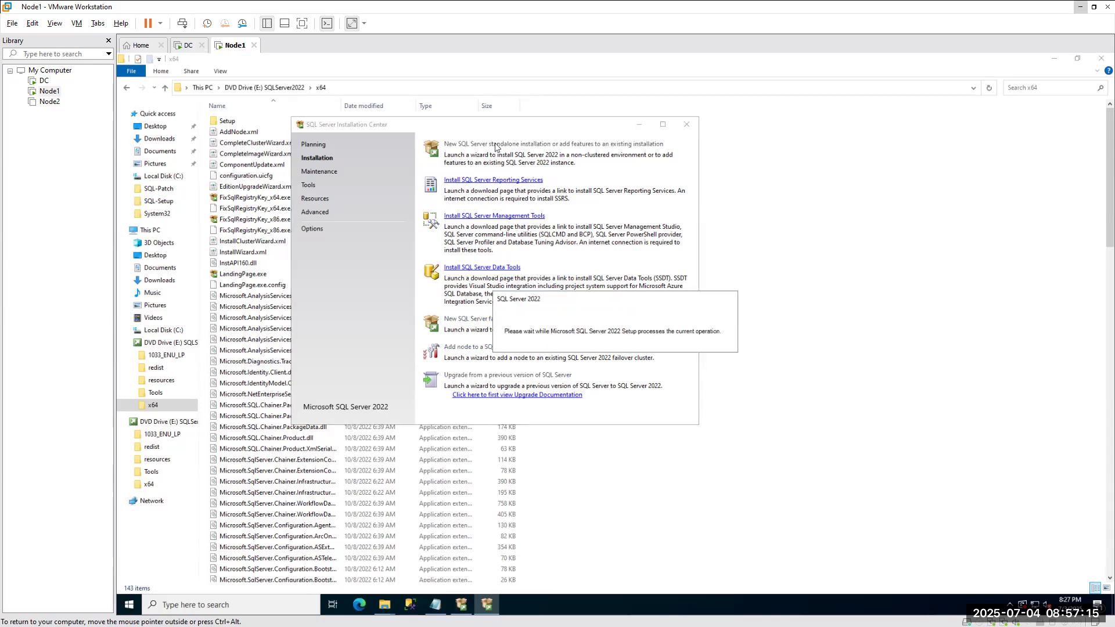
Paste the SQL Server 2022 Enterprise key from OneNote with license-only, then dismiss the invalid-key error.
click(686, 124)
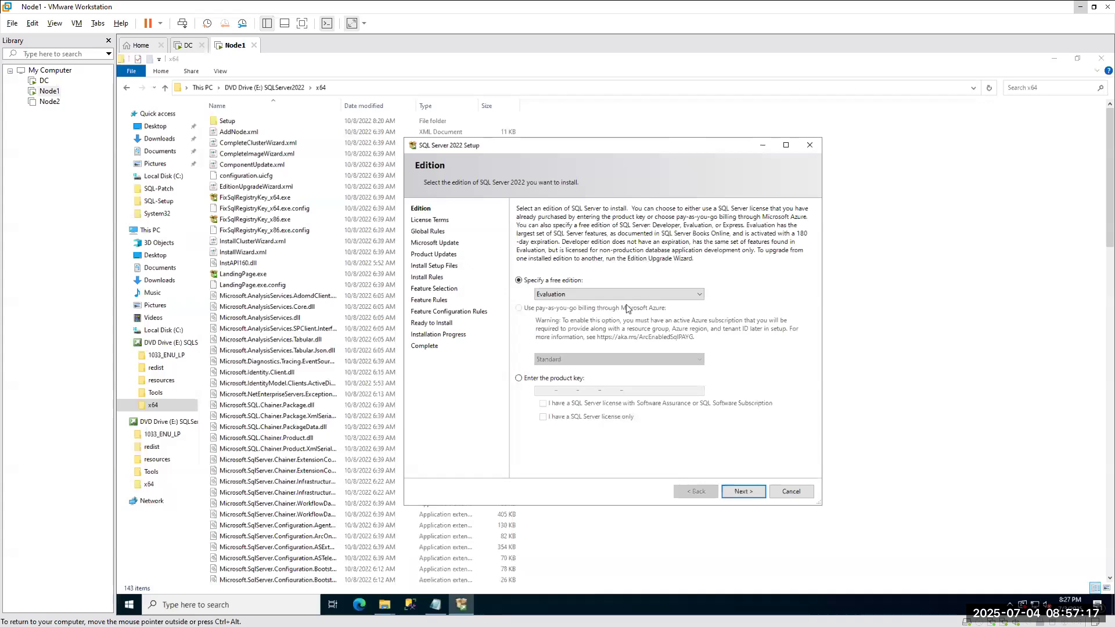
click(519, 378)
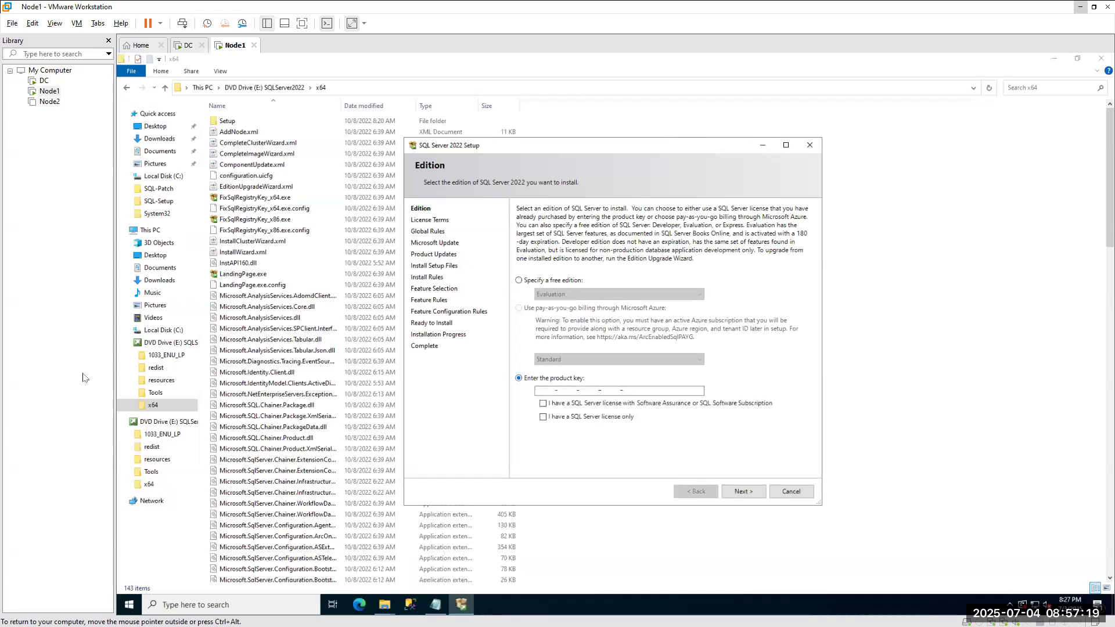
key(alt+Tab)
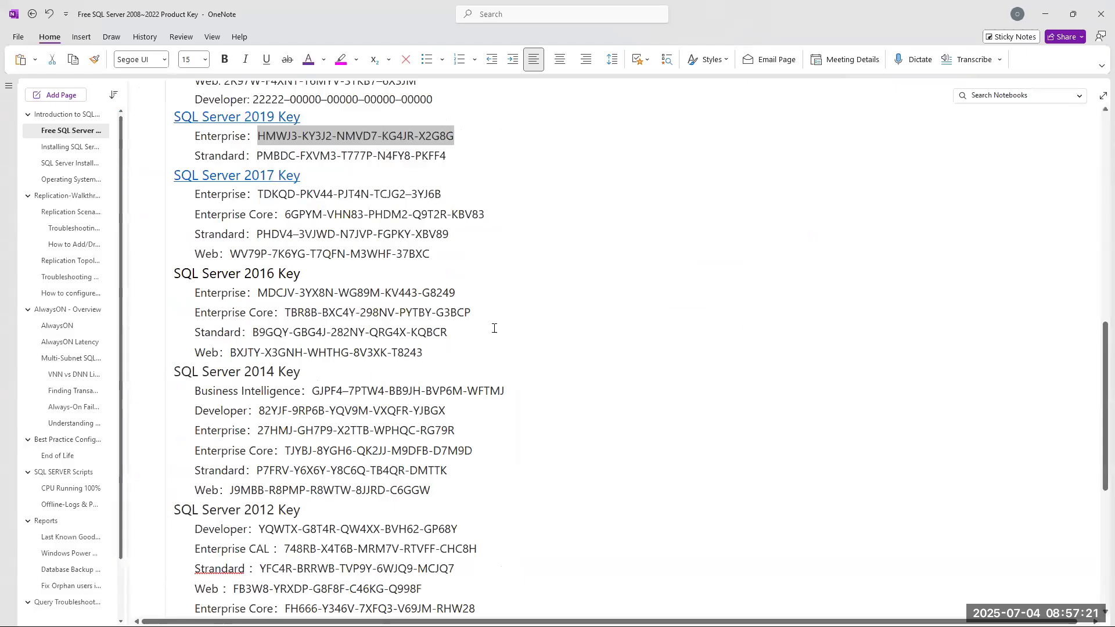
scroll(490, 326, up, 8)
drag(248, 496, 472, 497)
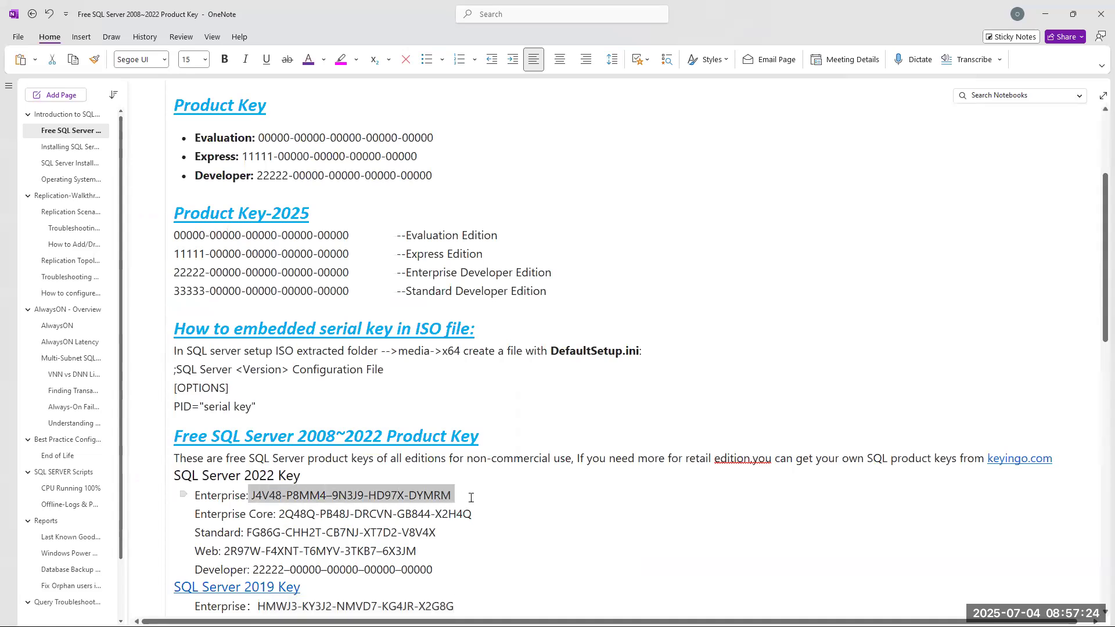
click(1045, 14)
click(562, 391)
key(ctrl+v)
click(537, 392)
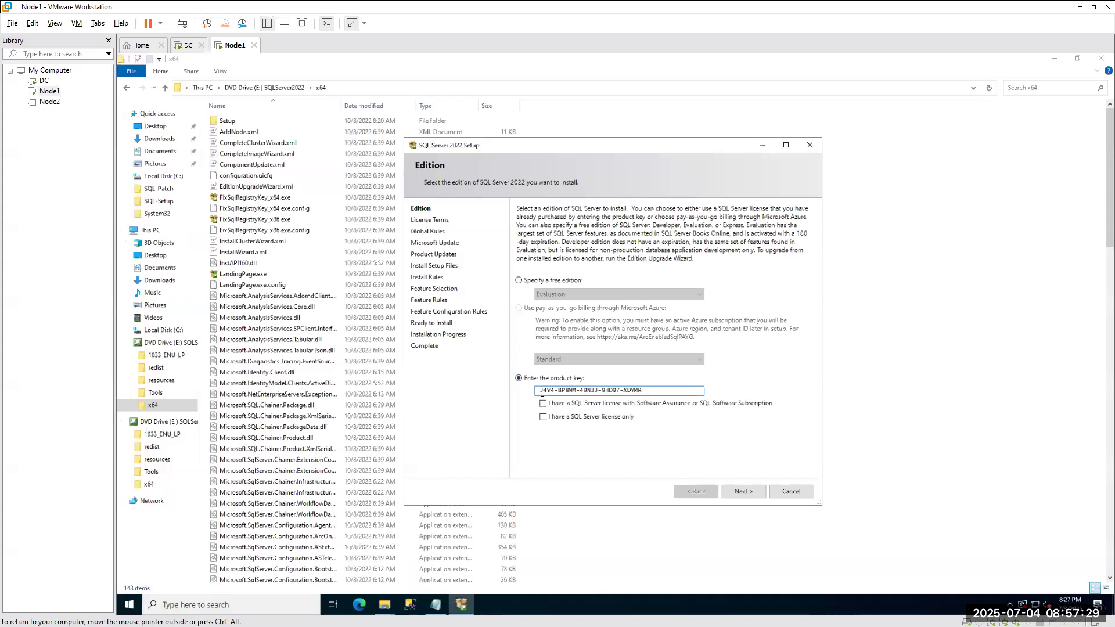
key(Delete)
click(543, 417)
click(753, 494)
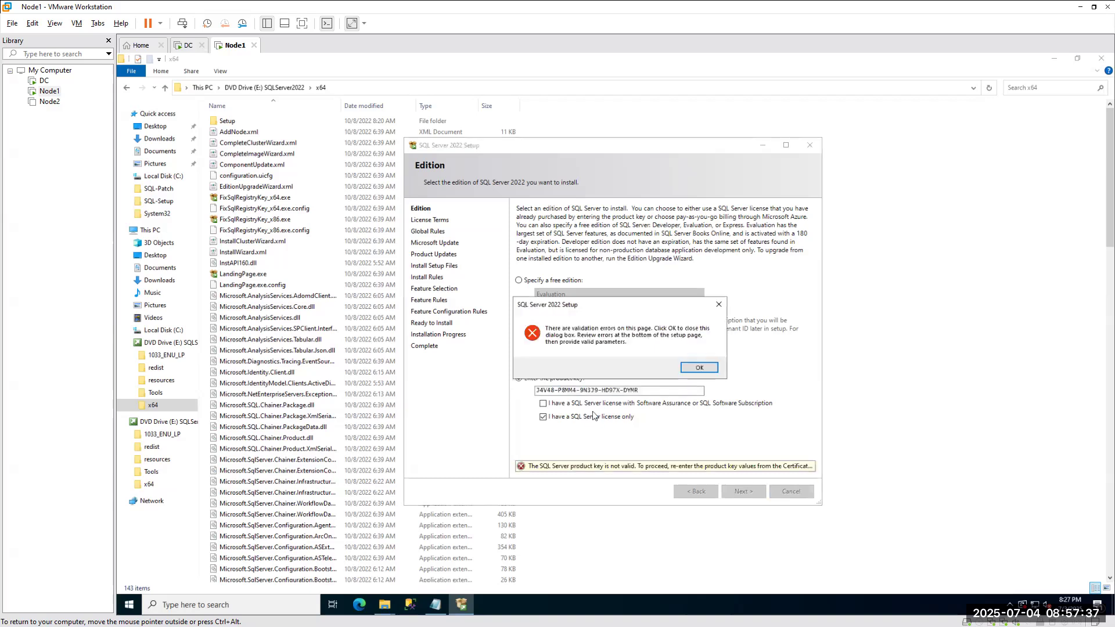
click(698, 367)
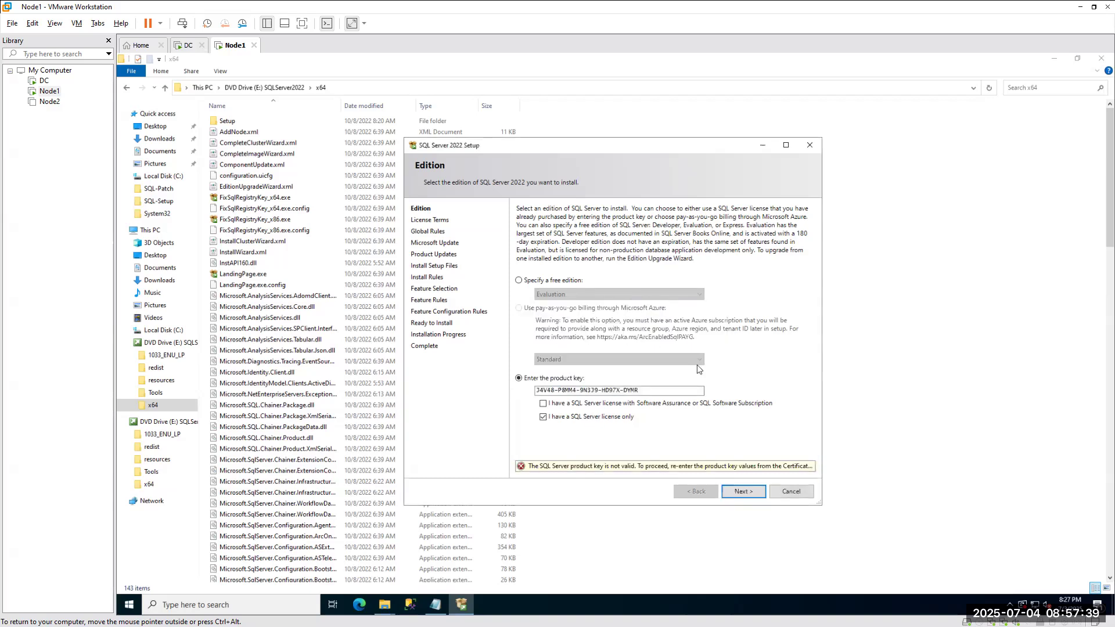
Re-copy the Enterprise key over the old one, choose Software Assurance, and continue.
click(650, 392)
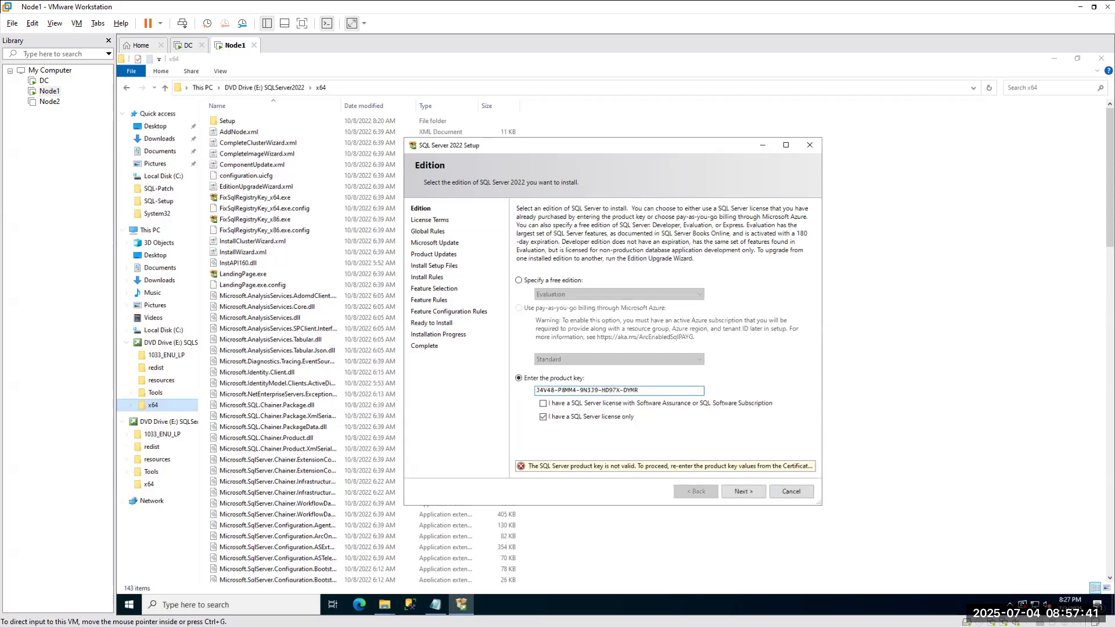
key(alt+Tab)
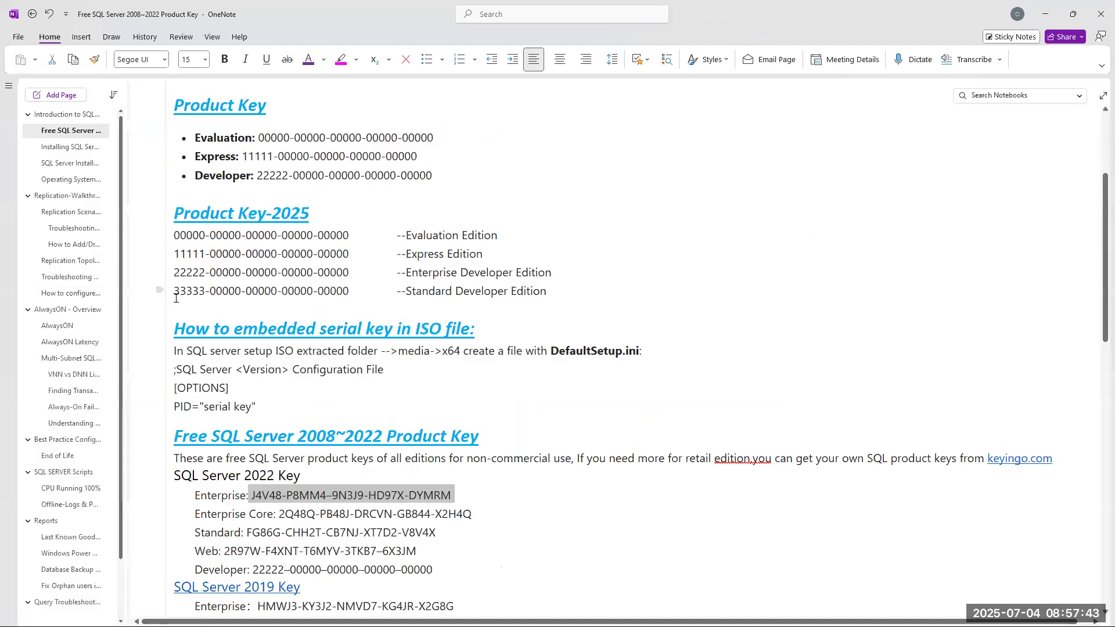
click(251, 495)
drag(253, 496, 448, 495)
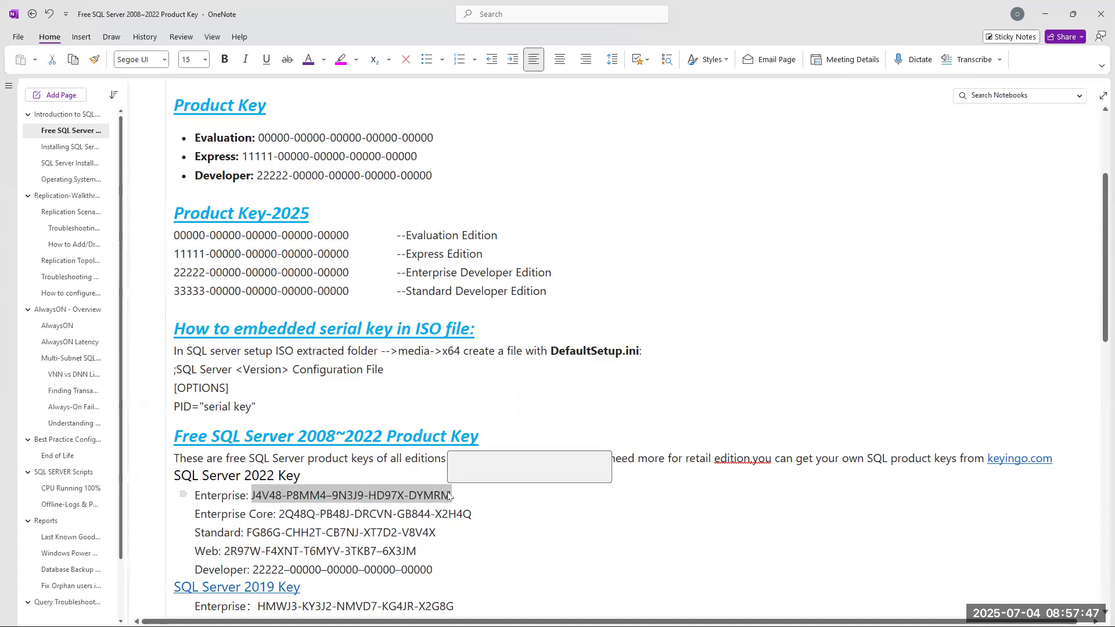
click(1034, 15)
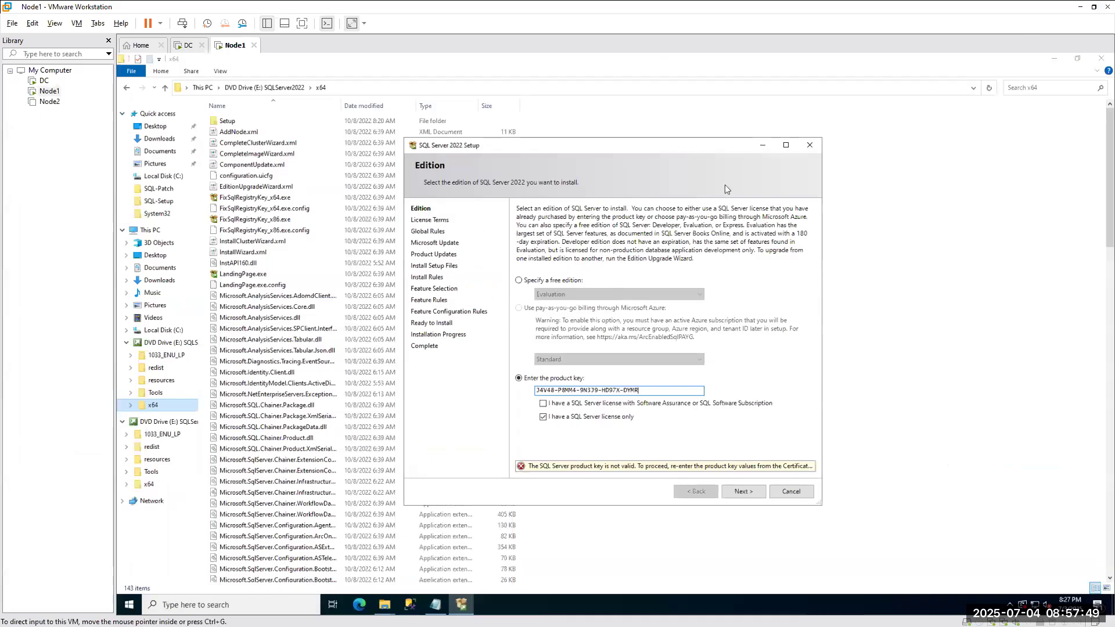
double_click(654, 390)
key(ctrl+v)
click(543, 403)
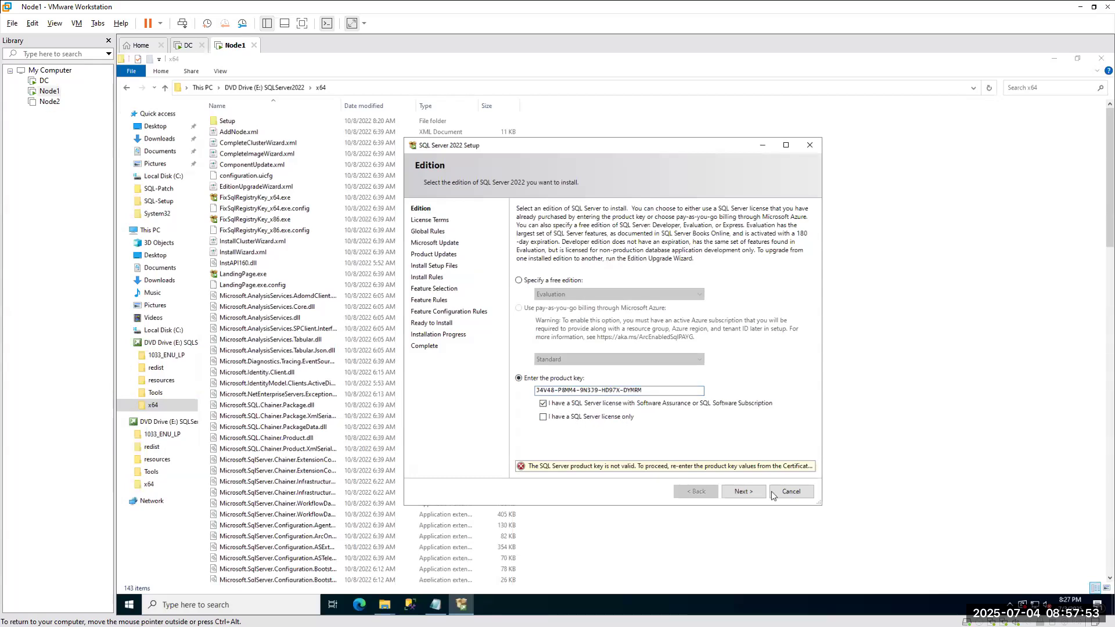
click(742, 492)
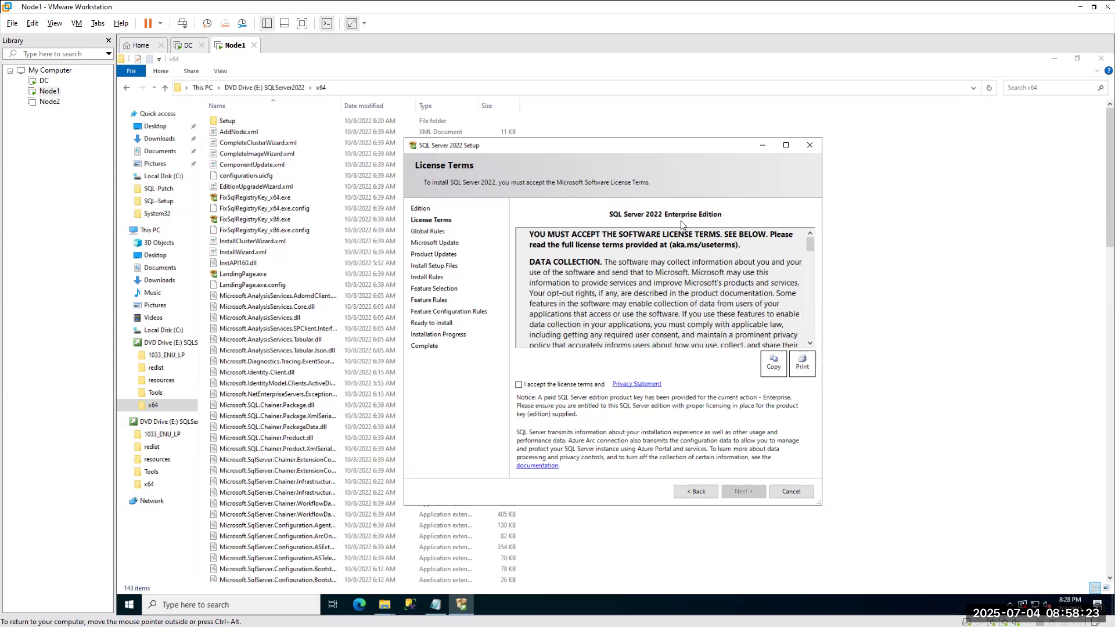
Accept the SQL Server license terms, then bring the Chrome browser window forward.
click(538, 385)
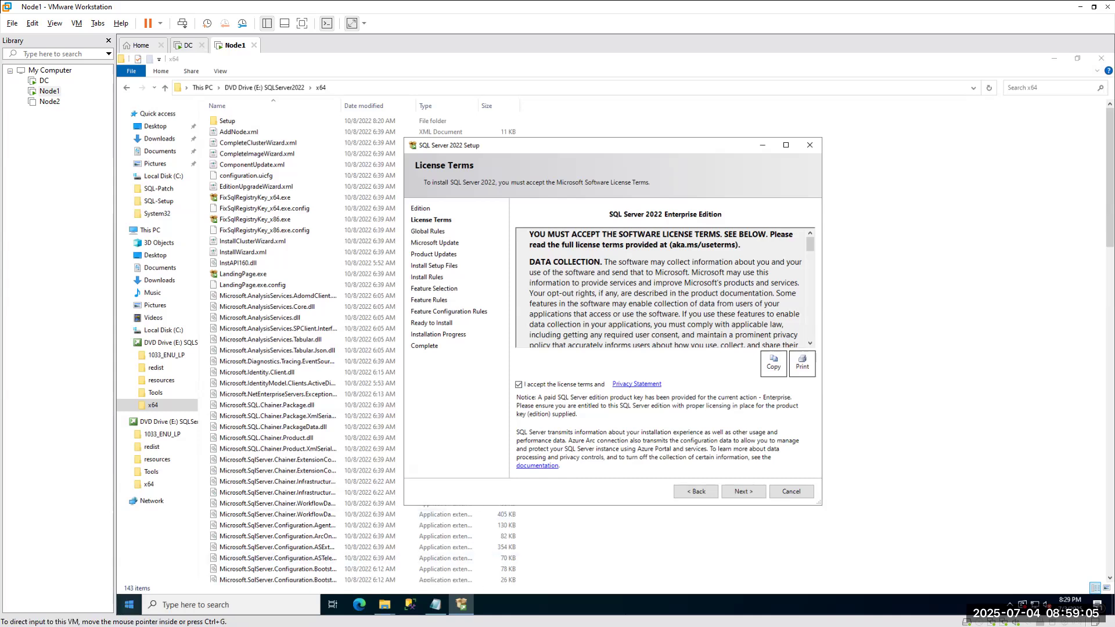
click(129, 619)
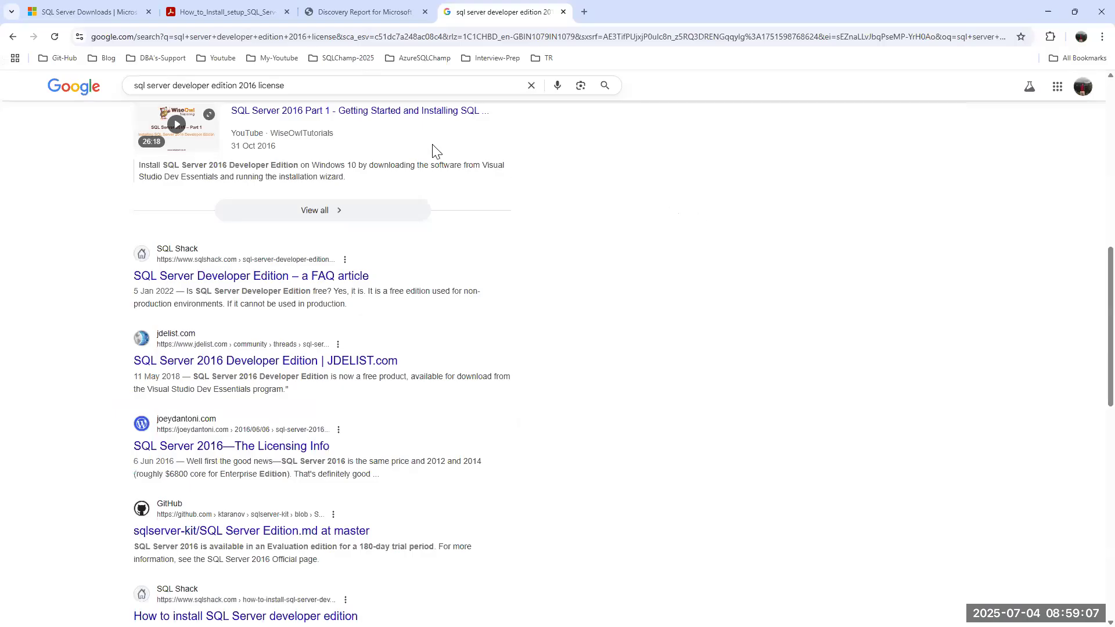
Google 'sql server 2022 editions' in a new tab and open the Microsoft editions article.
click(584, 12)
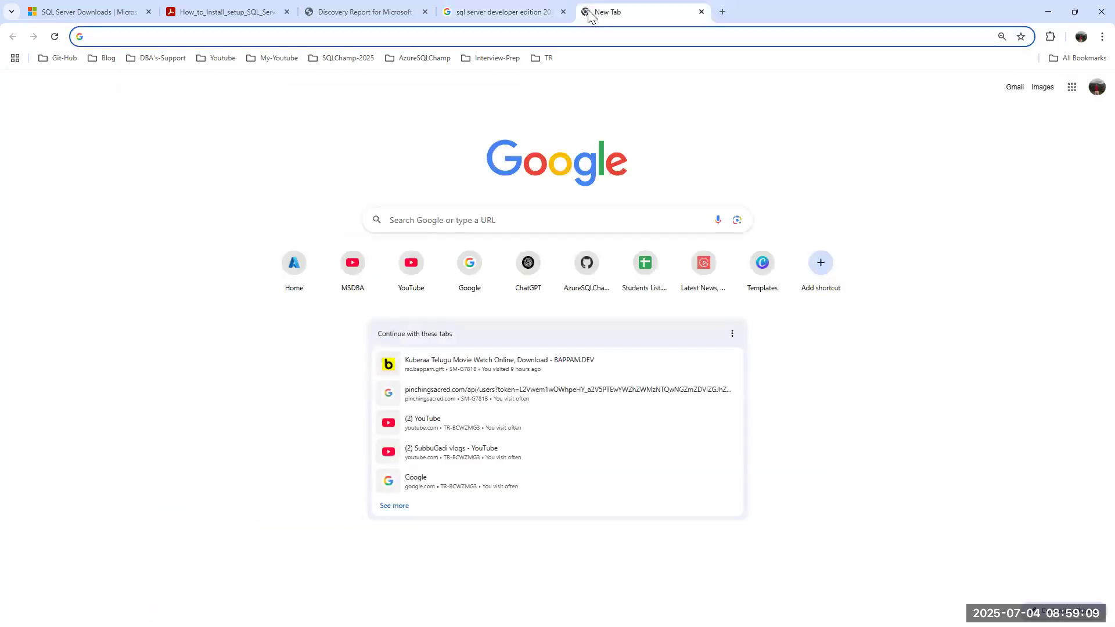
text(sql server )
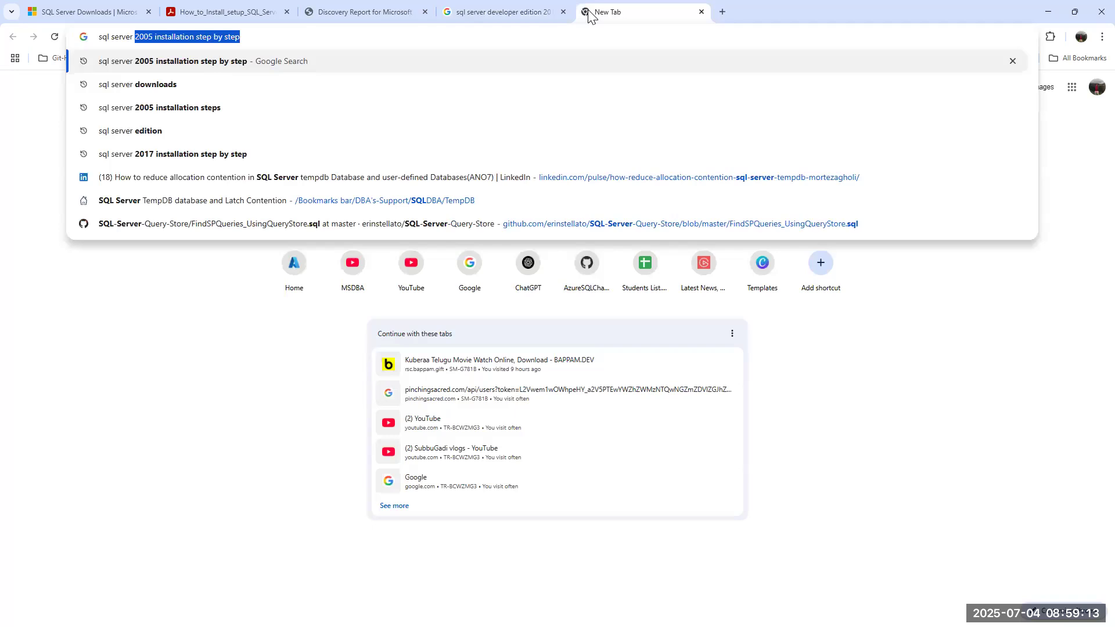
text(edio)
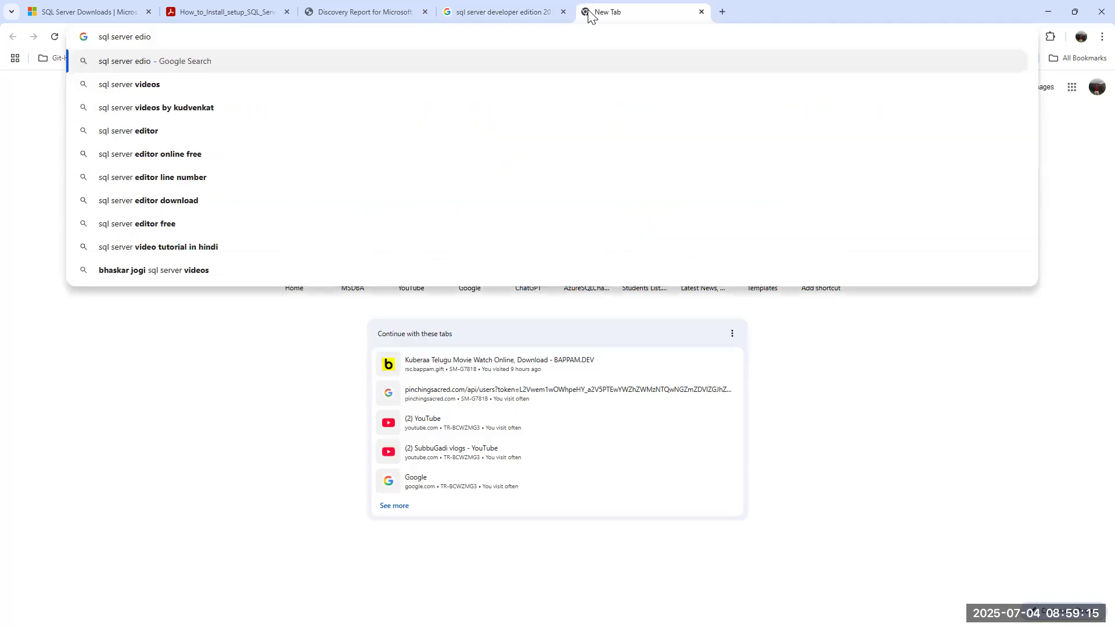
key(BackSpace)
key(BackSpace)
key(BackSpace)
key(BackSpace)
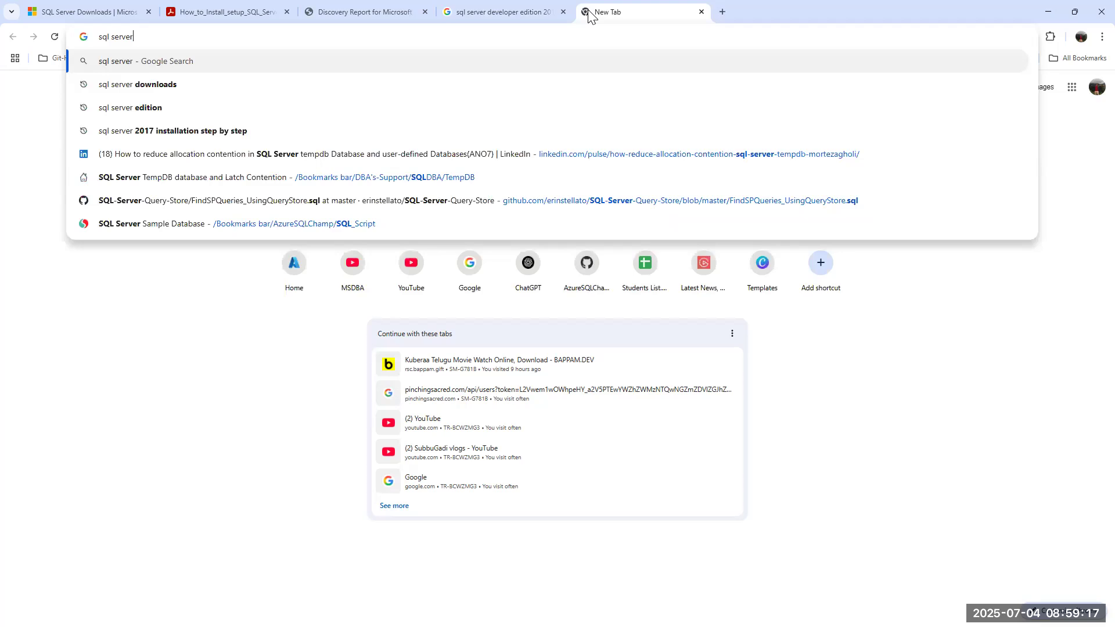
text(2022)
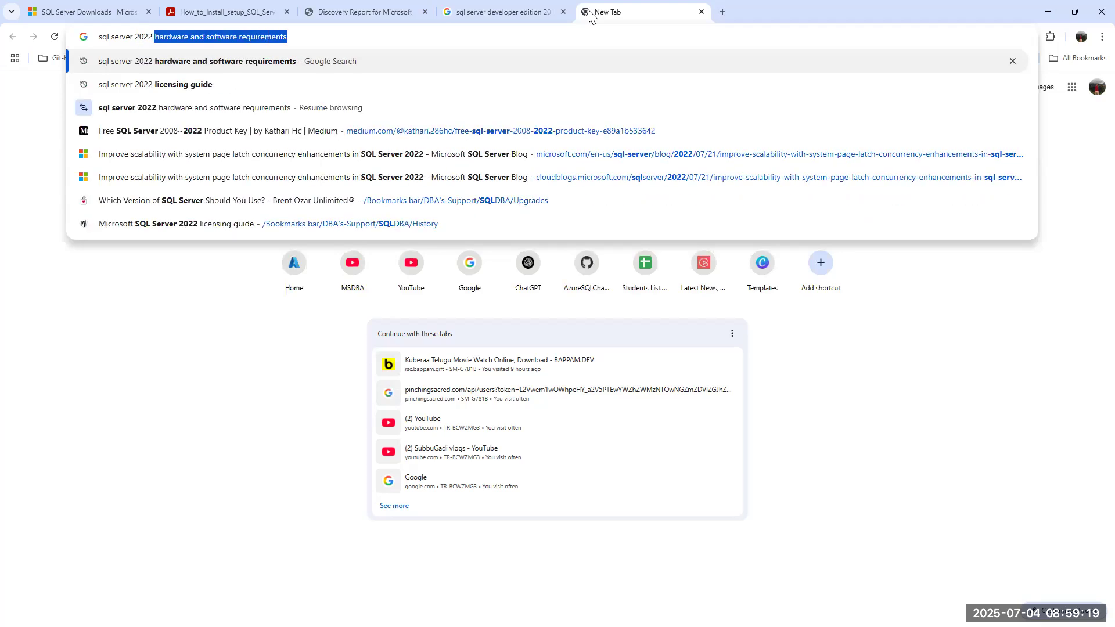
text( editio)
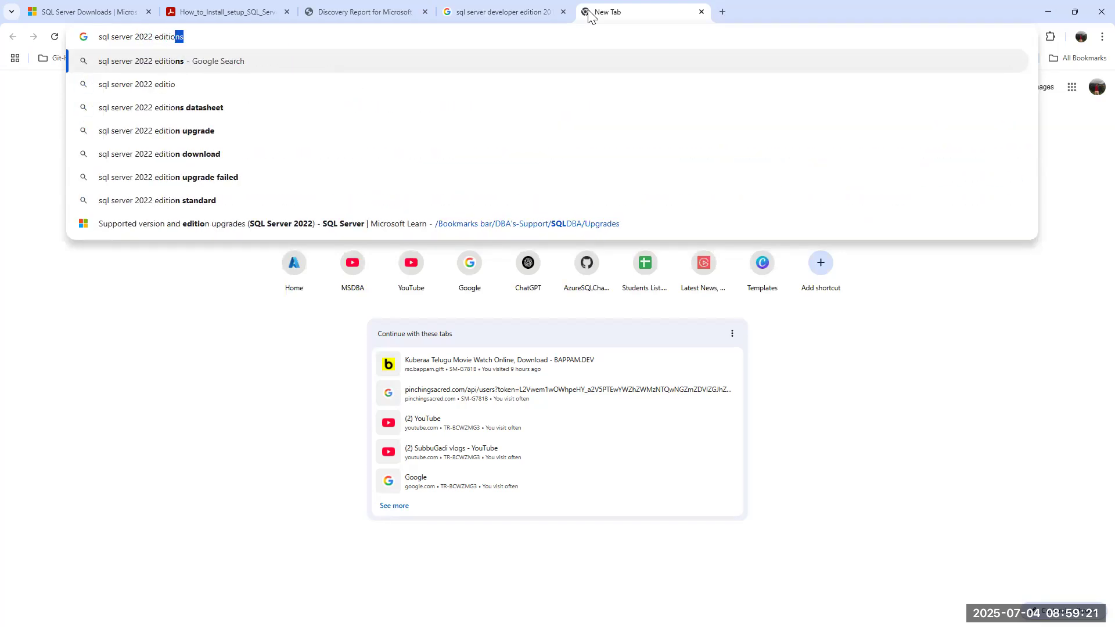
key(Return)
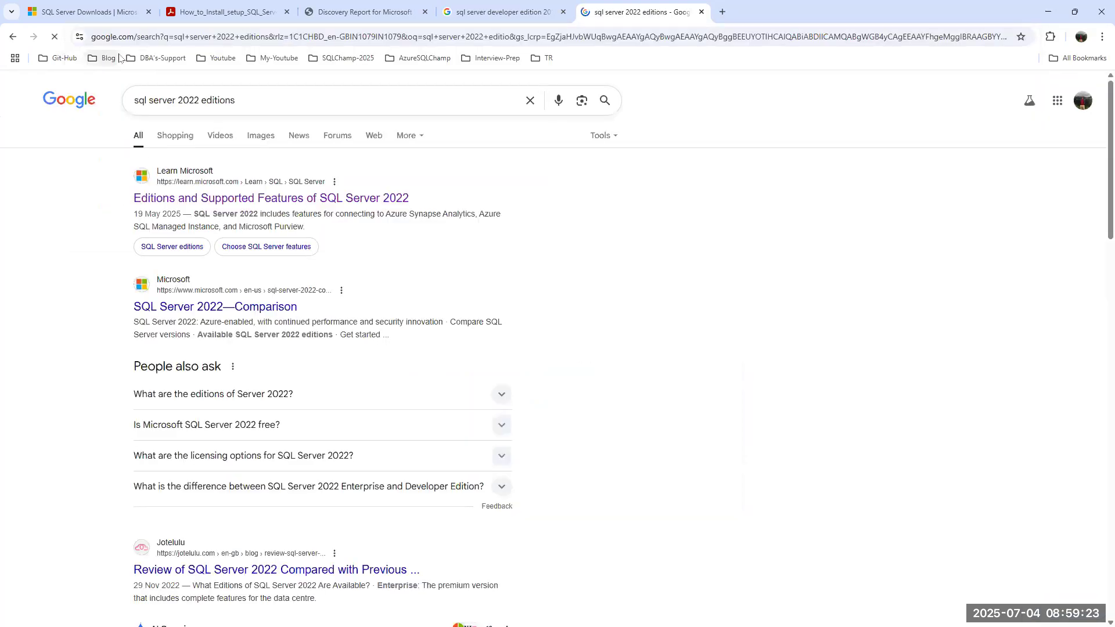
click(245, 201)
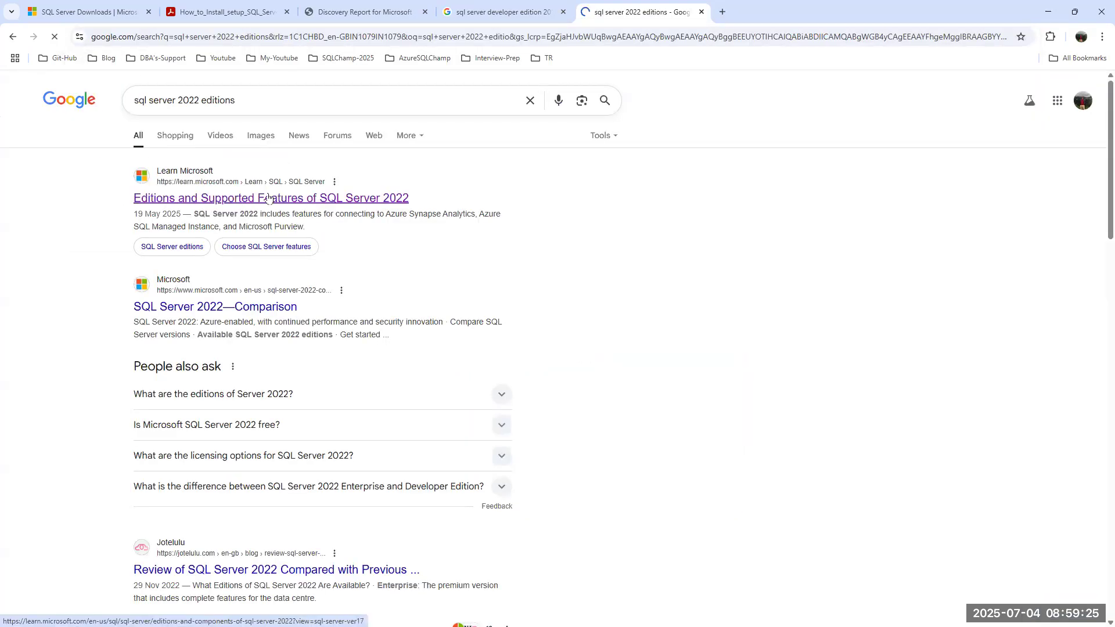
Read the SQL Server 2022 editions article down to RDBMS high availability, briefly checking setup.
scroll(583, 287, down, 15)
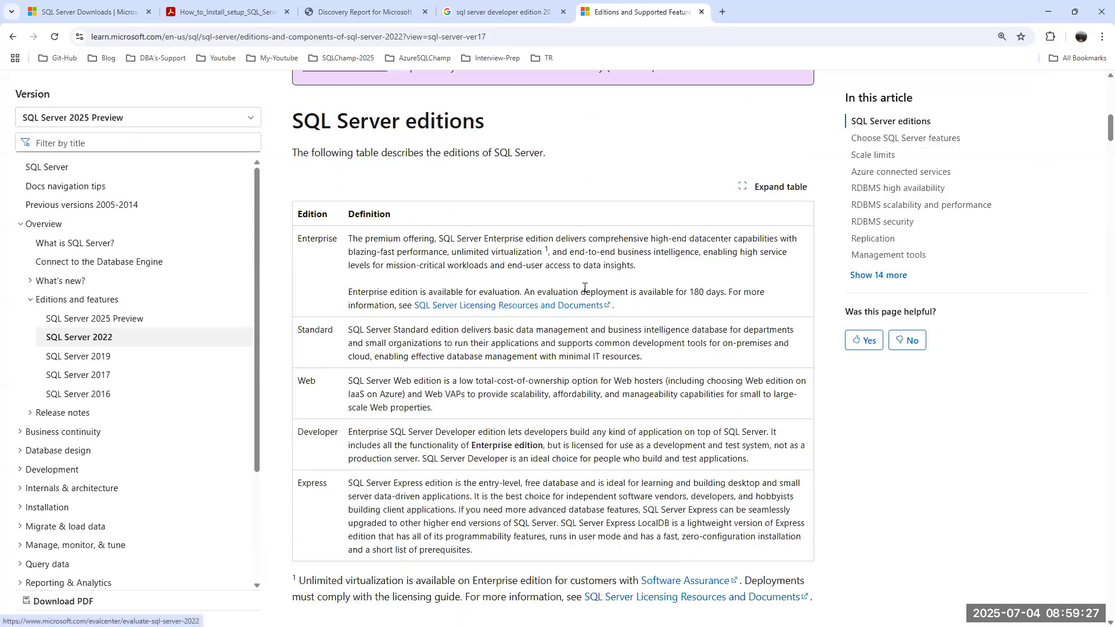
scroll(453, 330, up, 3)
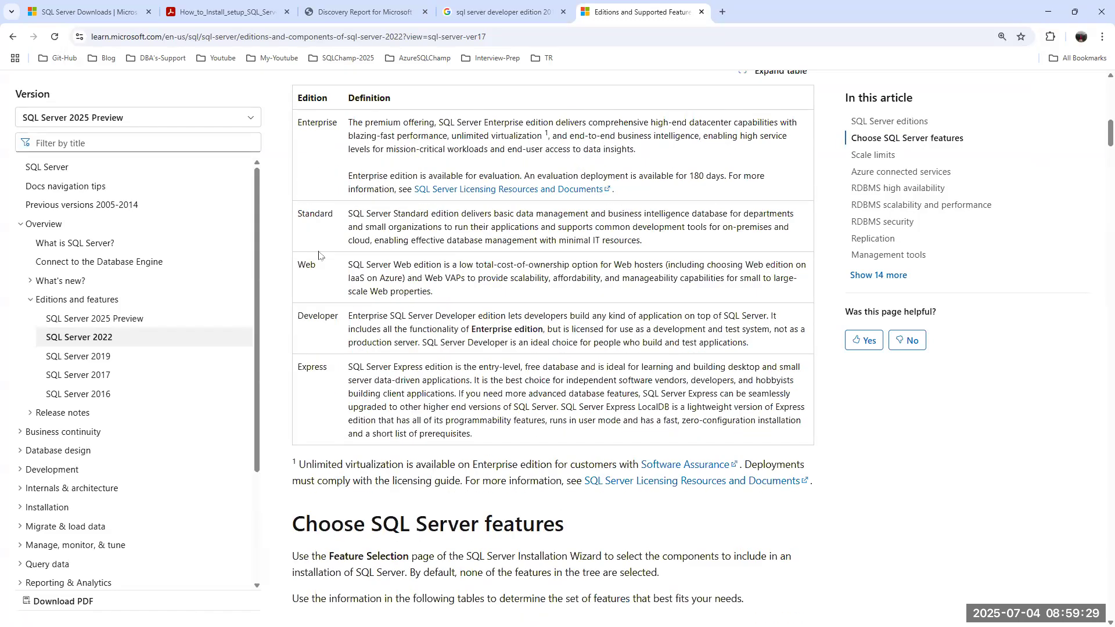
scroll(452, 330, down, 9)
scroll(453, 329, down, 9)
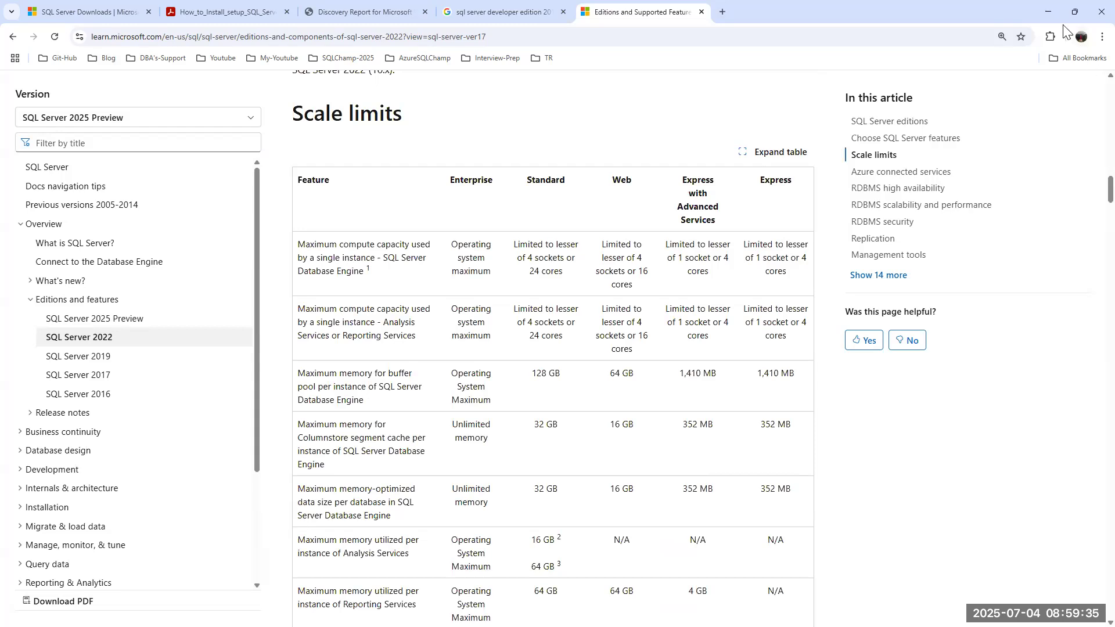
click(1048, 11)
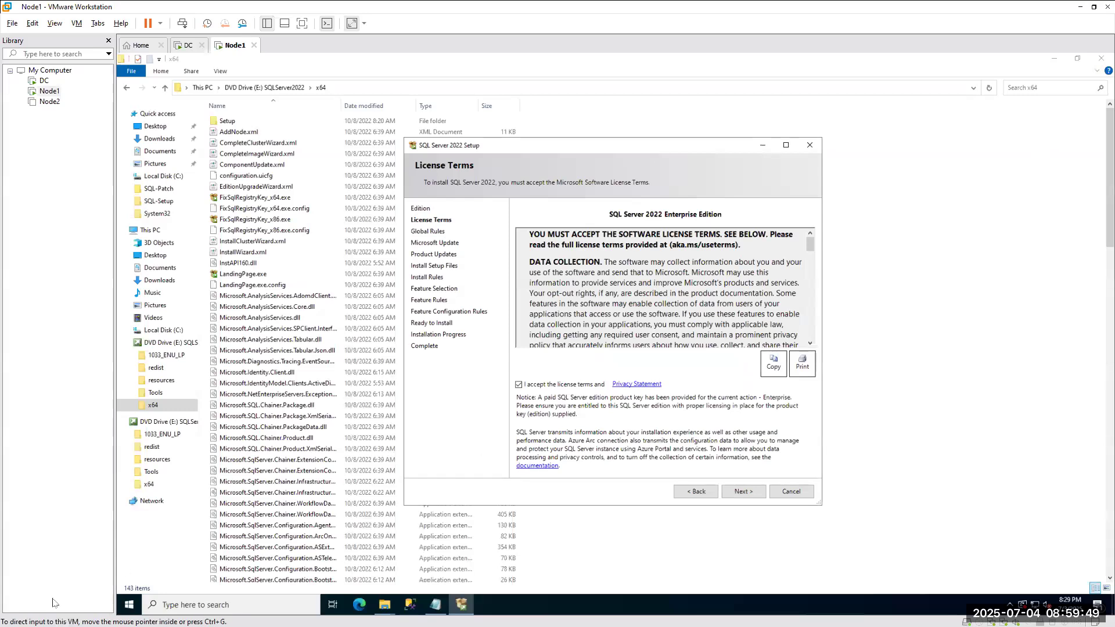
key(alt+Tab)
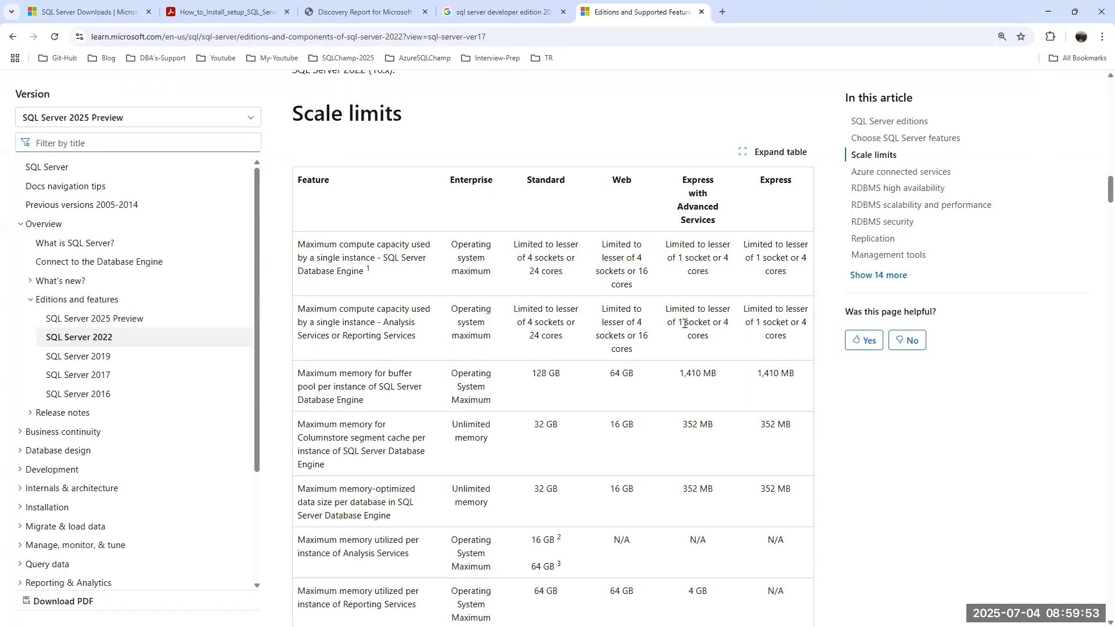
scroll(695, 324, down, 7)
scroll(687, 329, down, 5)
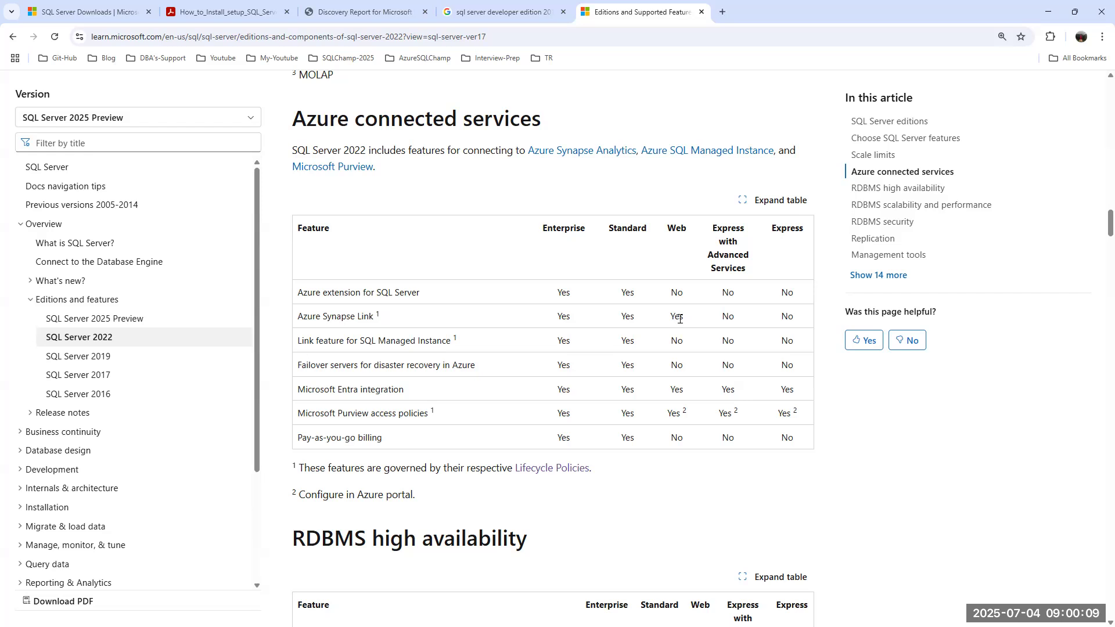
scroll(679, 319, down, 4)
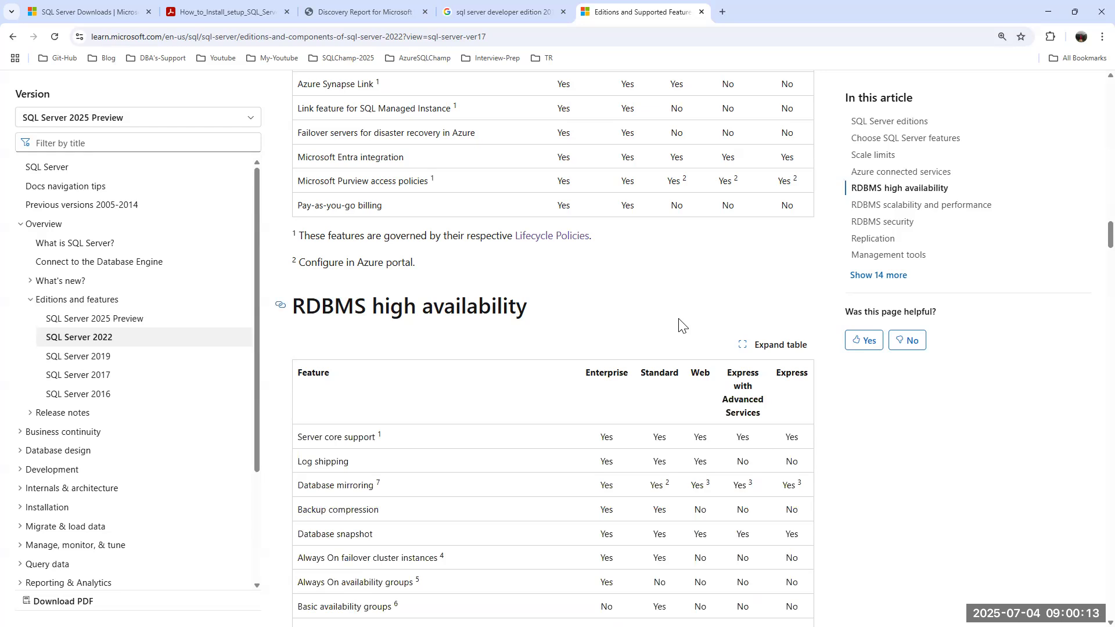
scroll(682, 326, down, 4)
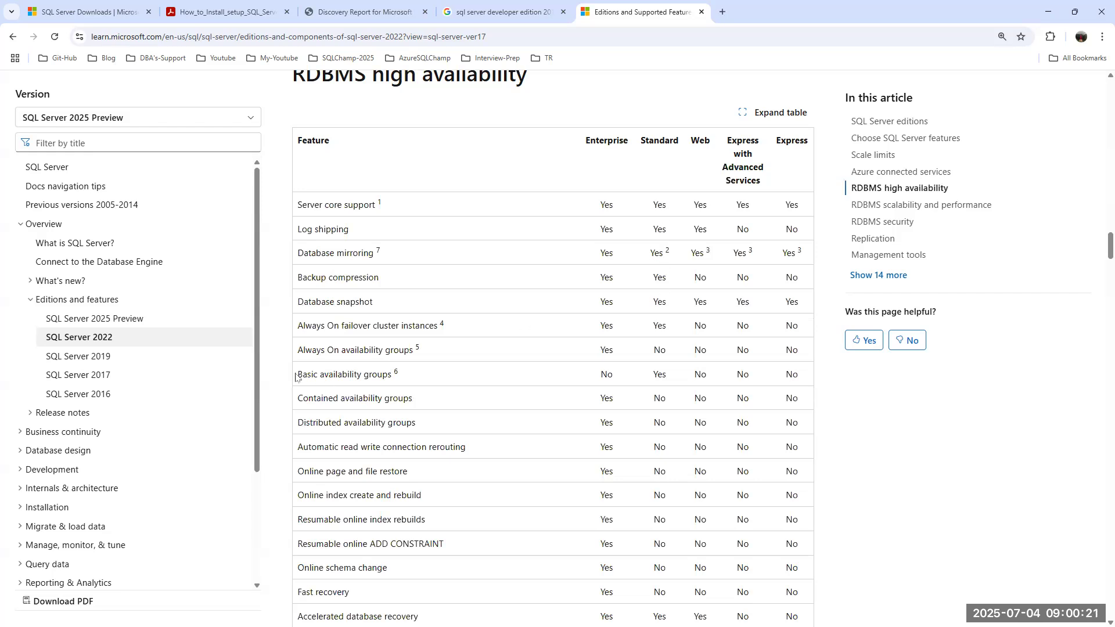
drag(295, 375, 441, 383)
drag(313, 350, 475, 349)
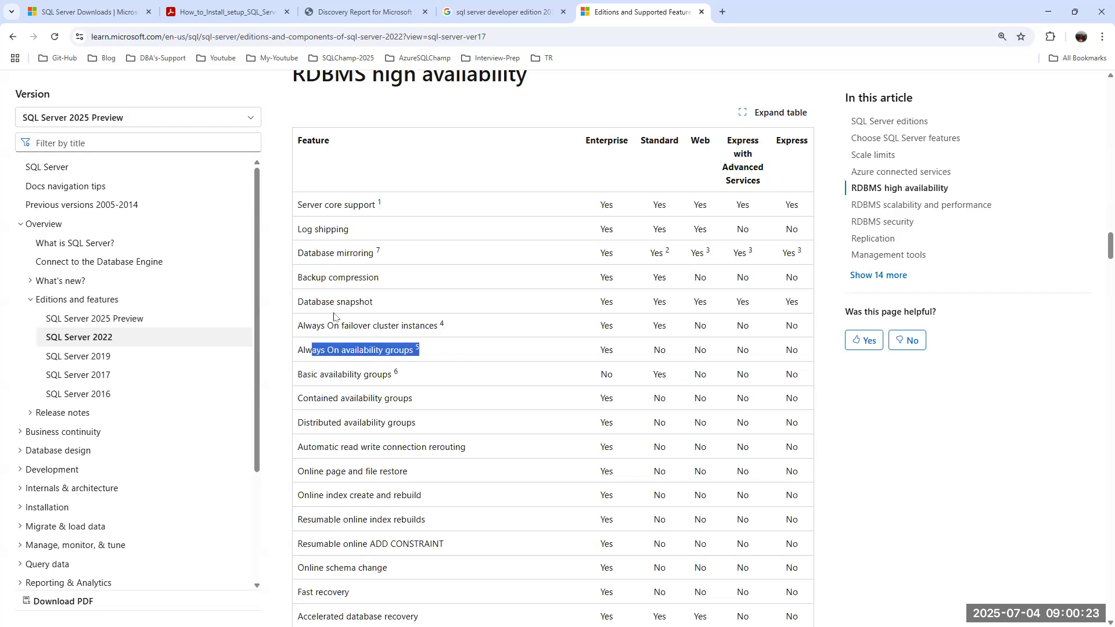
drag(303, 303, 418, 309)
drag(296, 278, 411, 281)
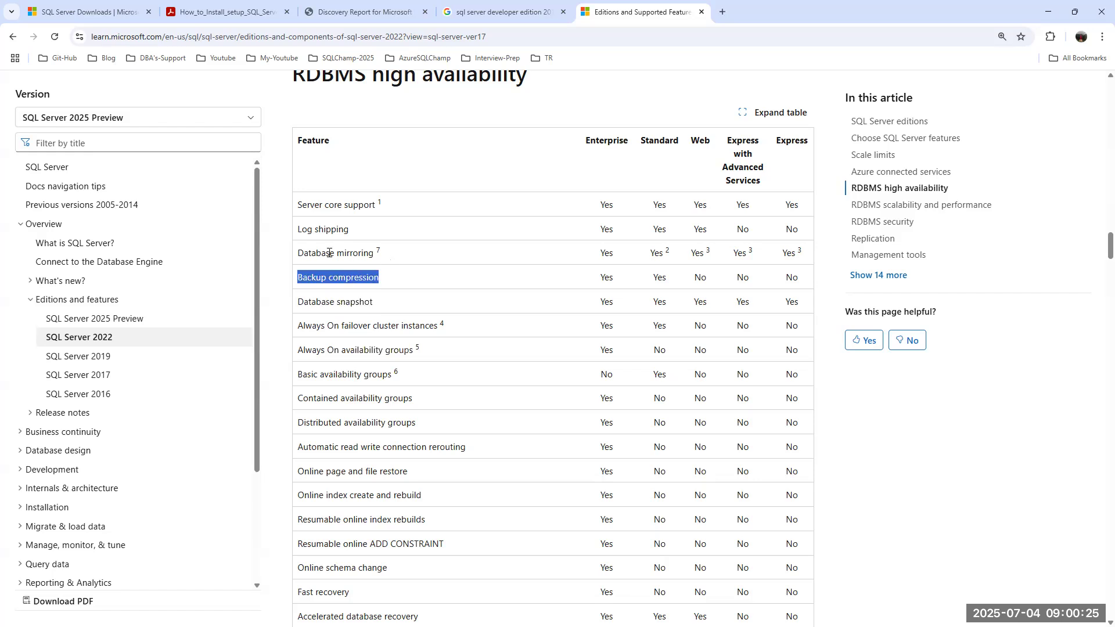
drag(308, 253, 385, 261)
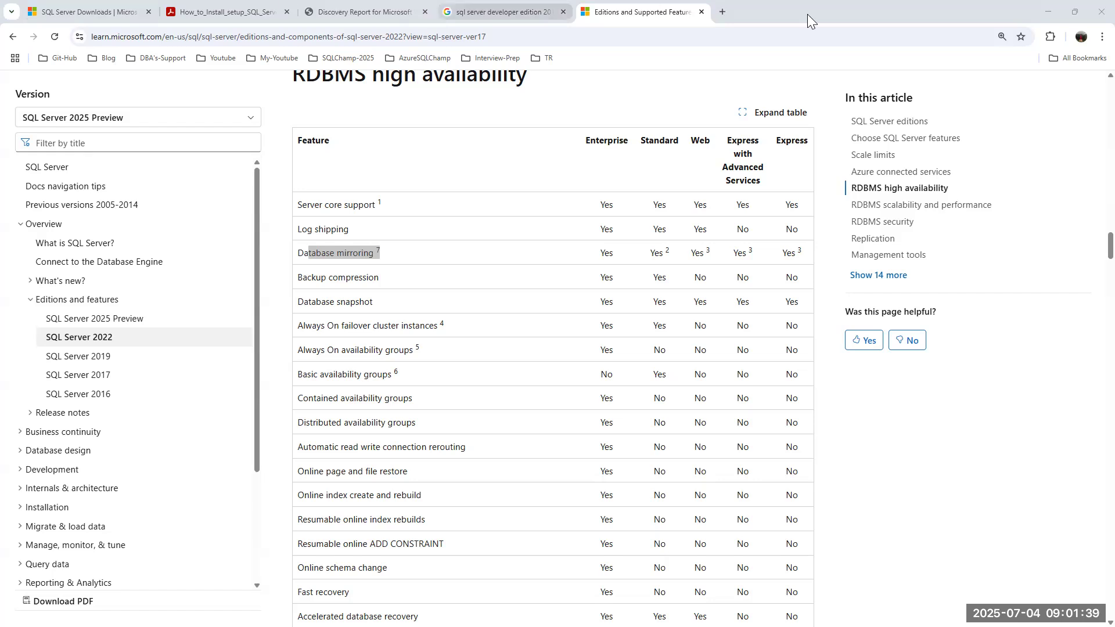
Return to setup, review the Edition page, then advance past License Terms to Microsoft Update.
click(1051, 10)
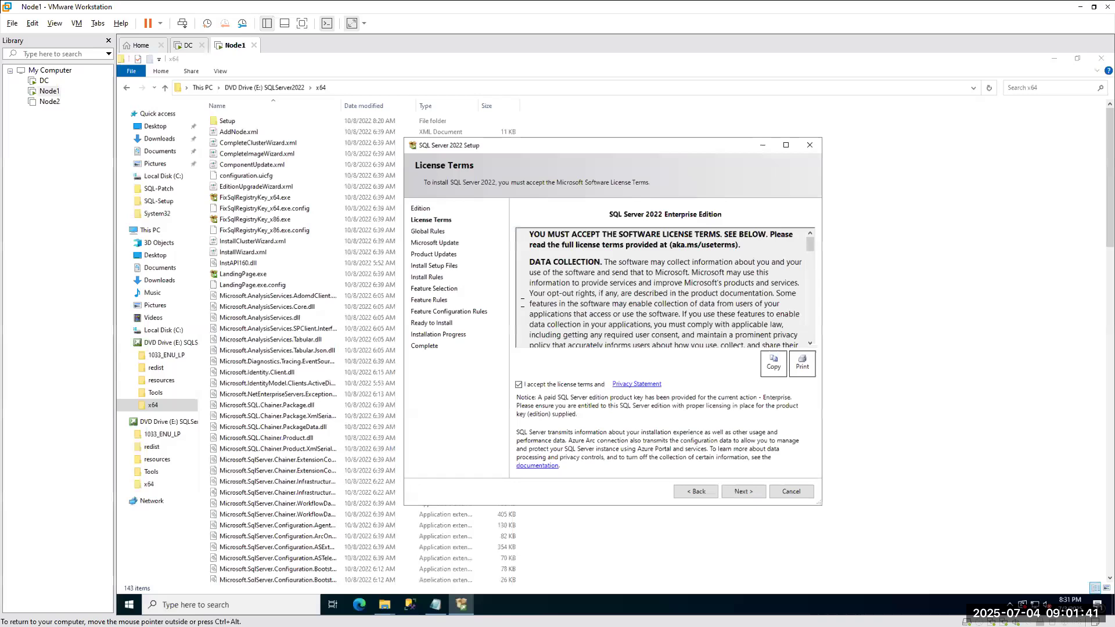
click(698, 493)
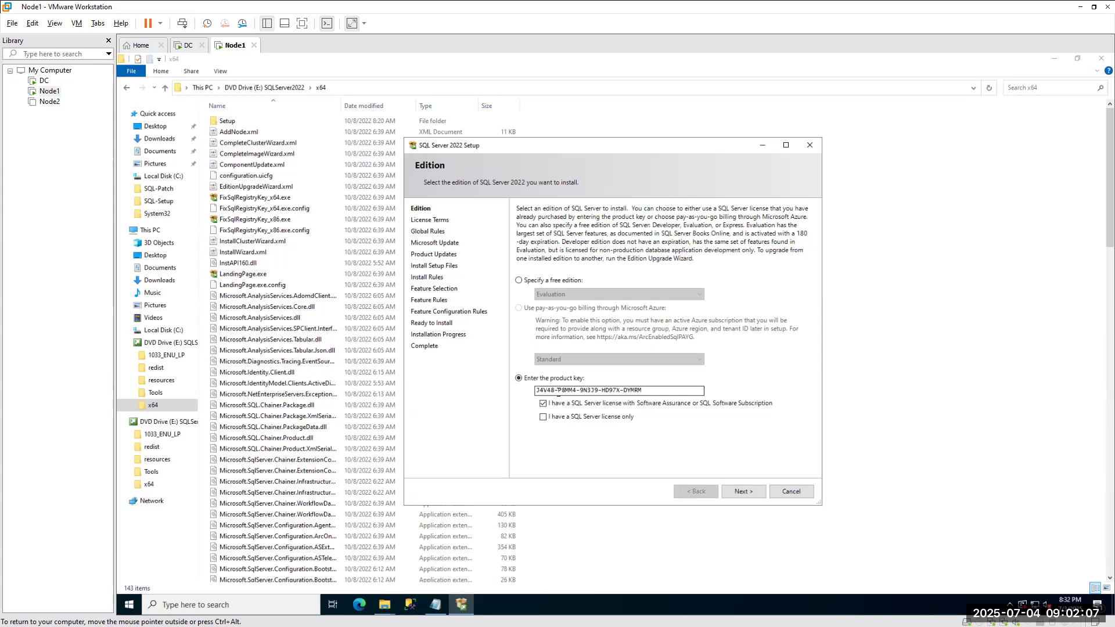
click(745, 491)
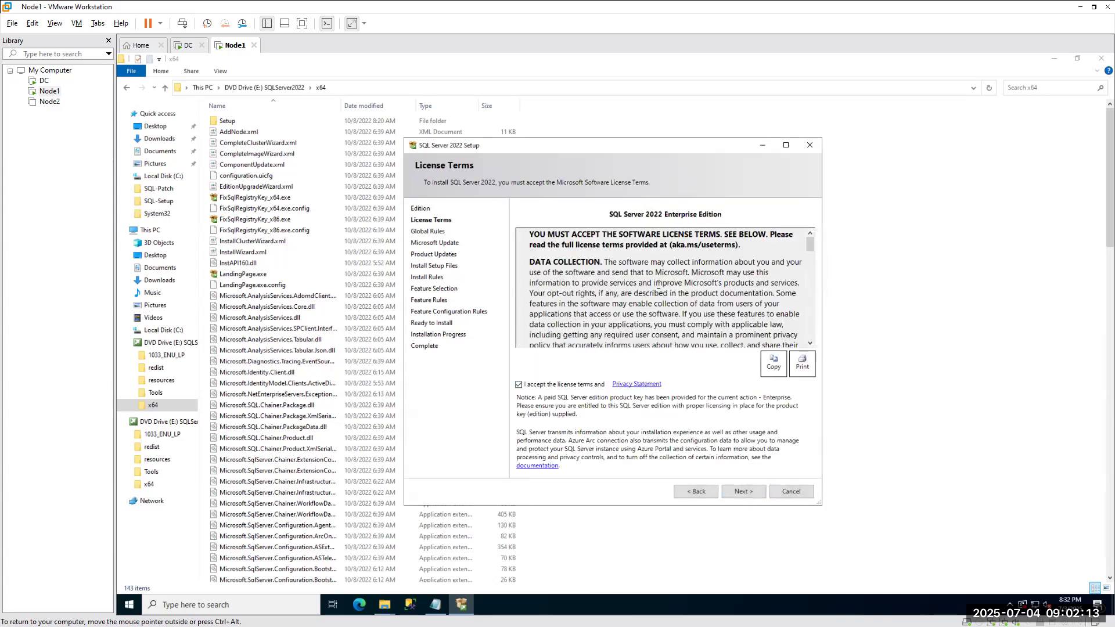
click(737, 492)
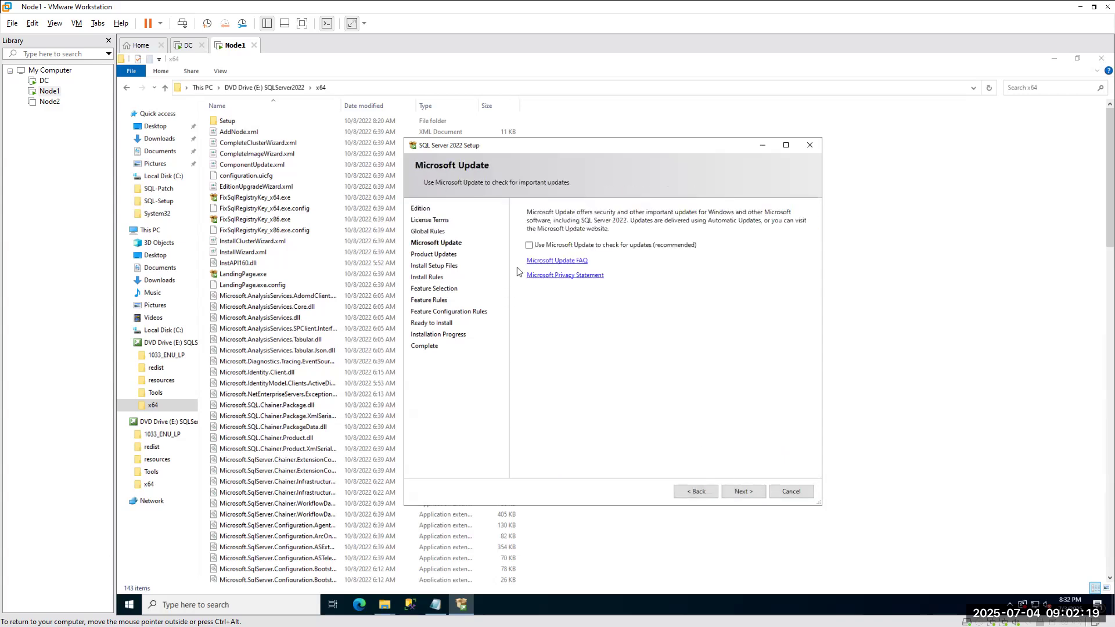
Opt in to Microsoft Update checks and continue past Install Rules to Feature Selection.
click(529, 245)
click(743, 491)
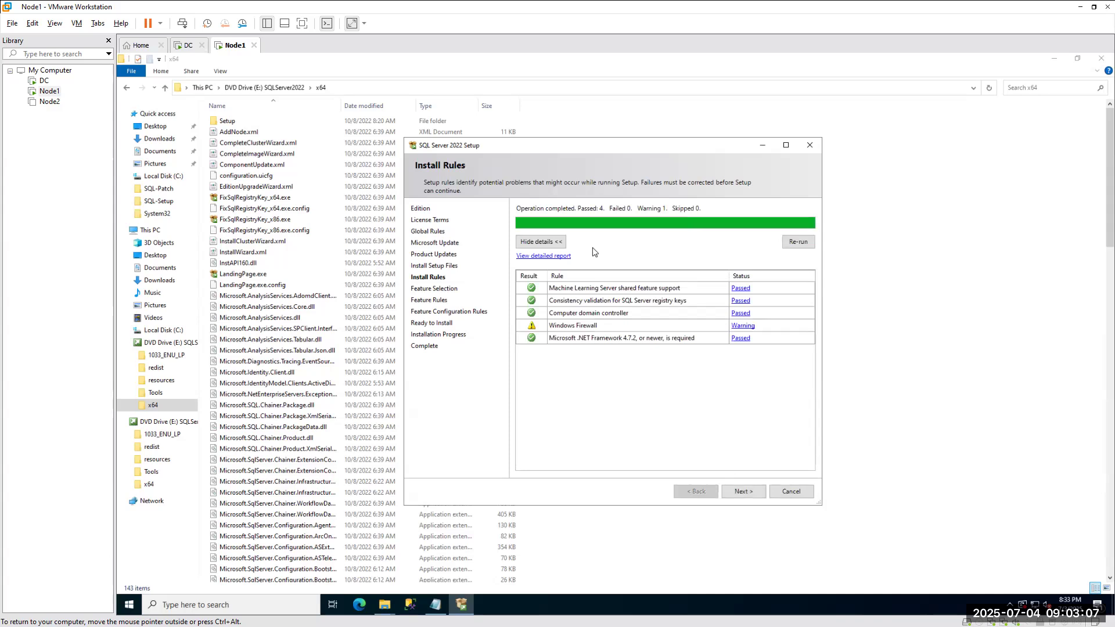
click(738, 493)
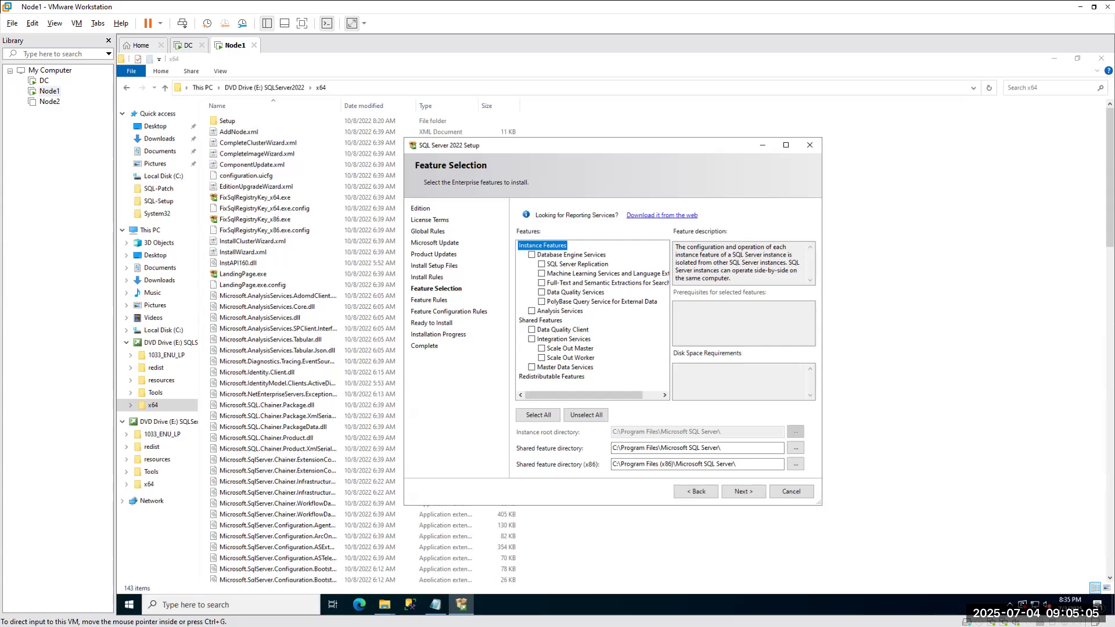
Run setup.exe from the SQLServer2022 DVD Drive (F:) in File Explorer, then close Explorer.
key(super+e)
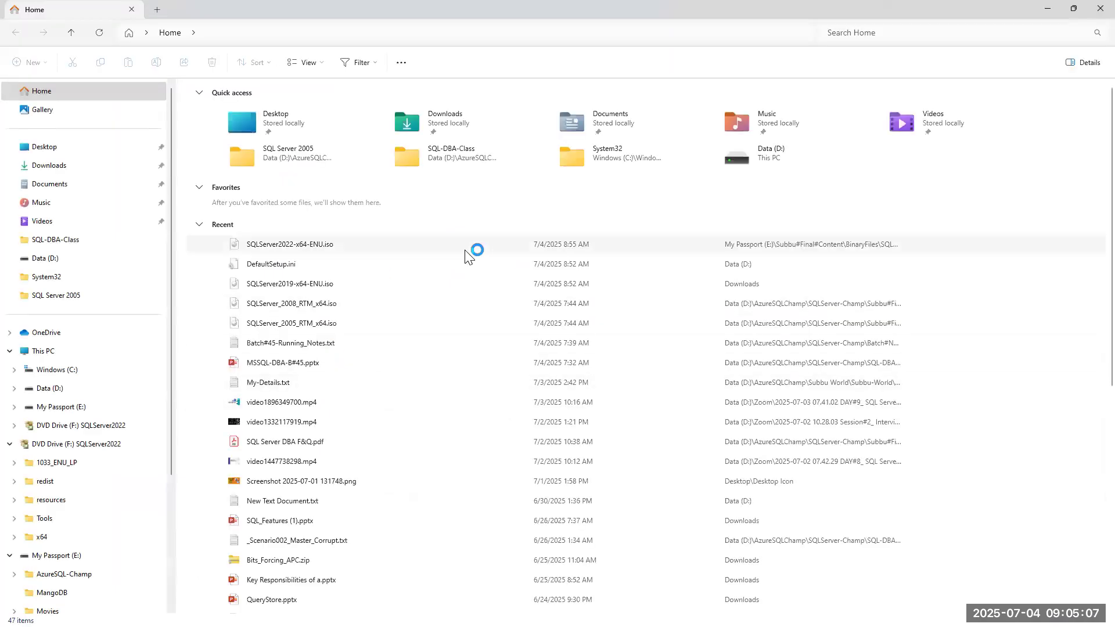
click(36, 352)
double_click(695, 114)
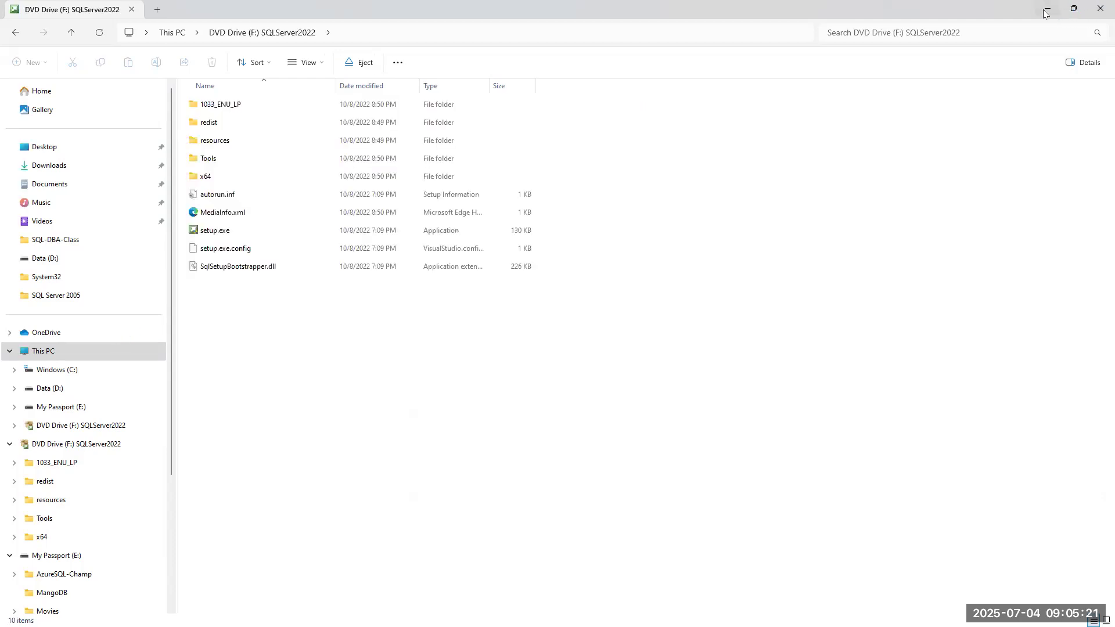
double_click(214, 231)
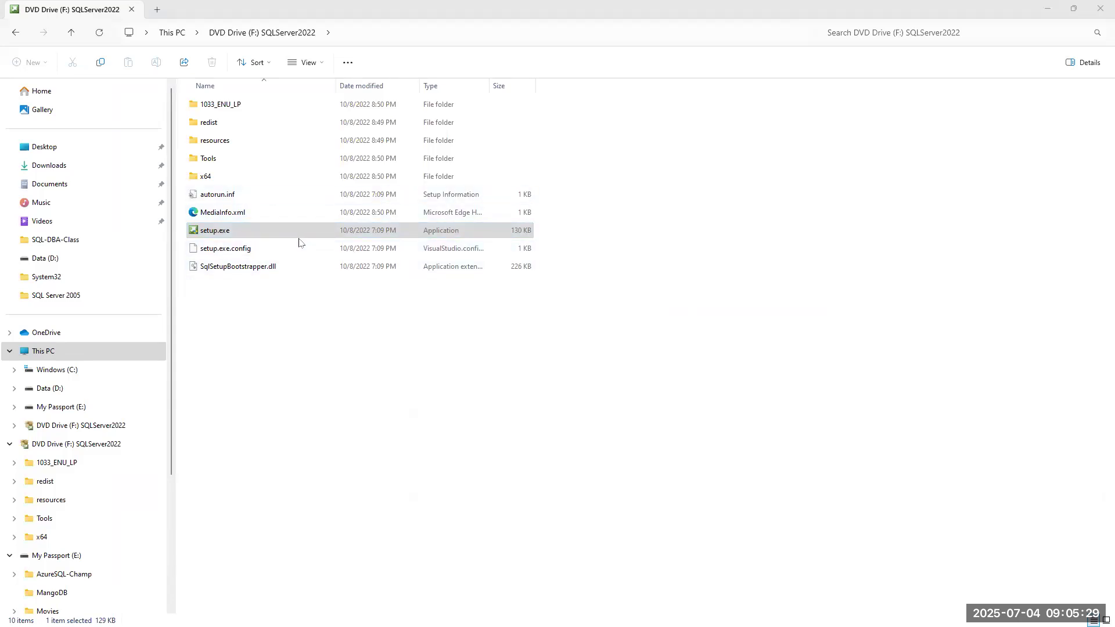
click(1097, 5)
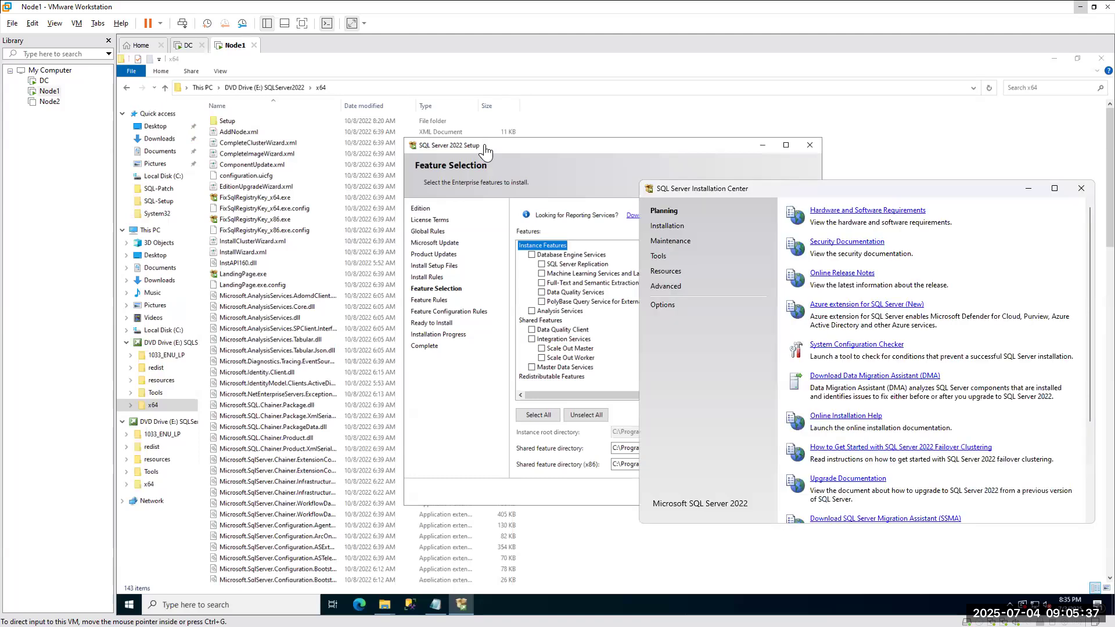
Reposition the Installation Center window, then start a new SQL Server standalone installation.
drag(494, 144, 279, 148)
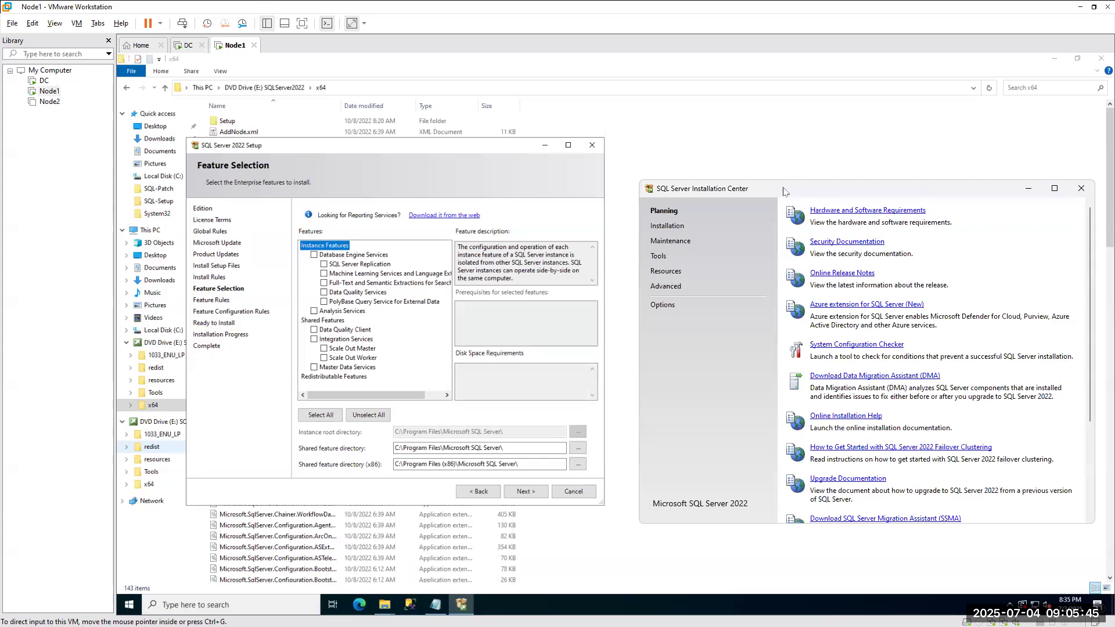
drag(783, 188, 339, 122)
click(607, 122)
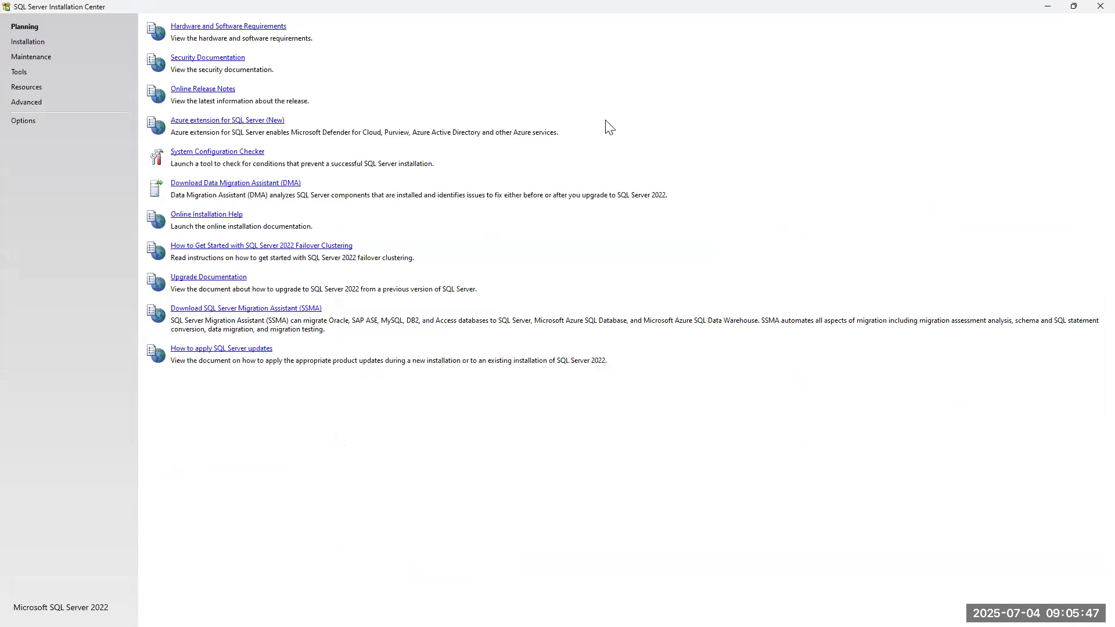
double_click(318, 8)
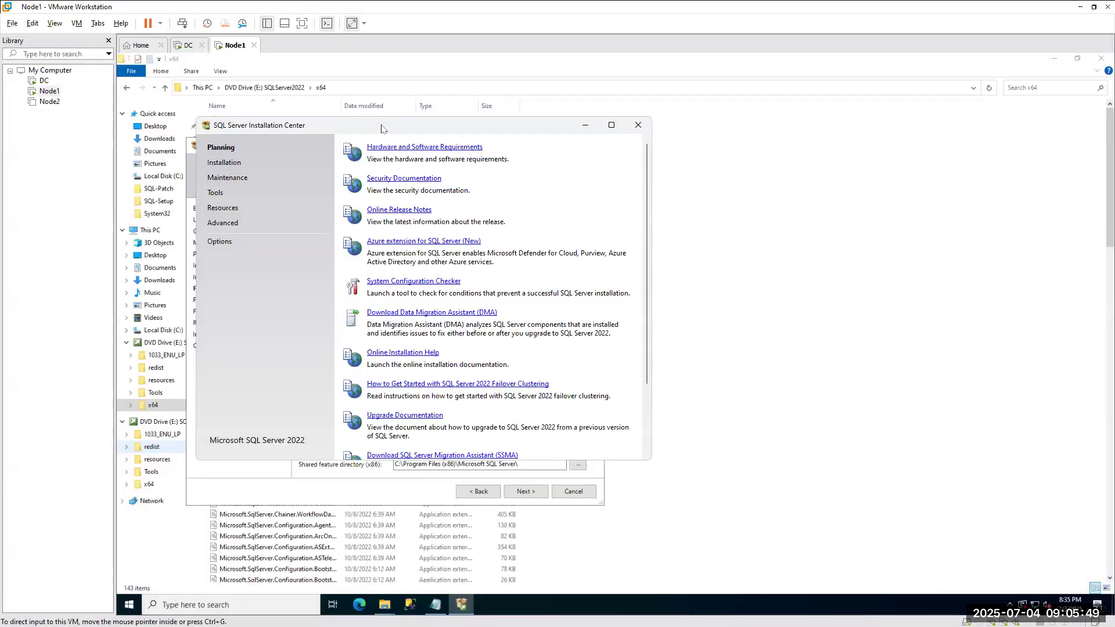
drag(390, 127, 782, 174)
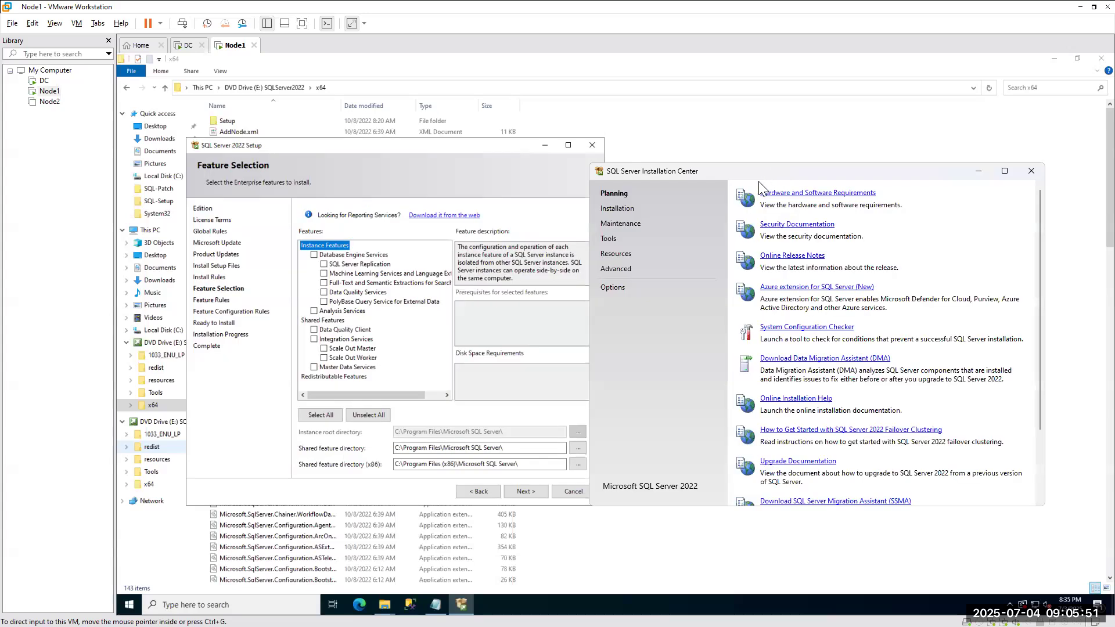
click(617, 210)
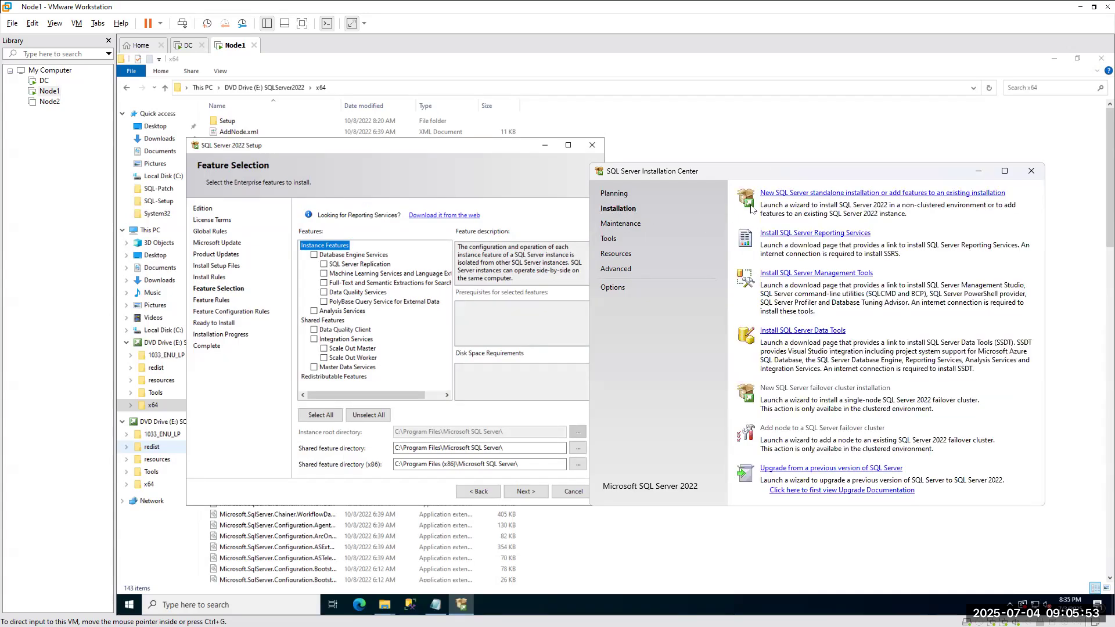
click(777, 196)
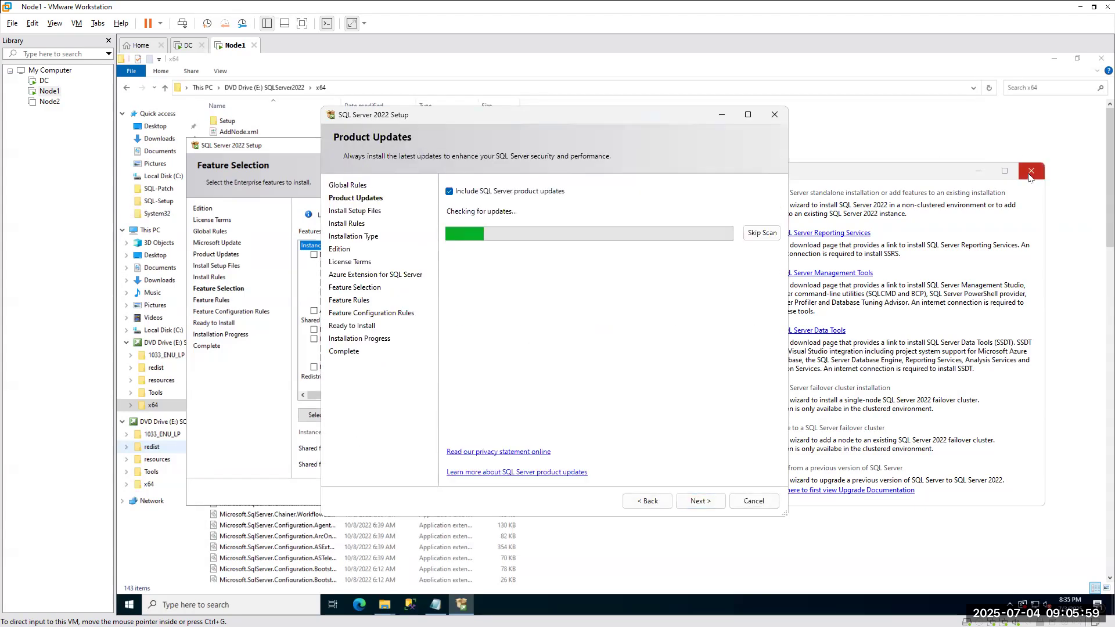
Close the Installation Center, continue past Product Updates, and move the new wizard aside.
click(1028, 175)
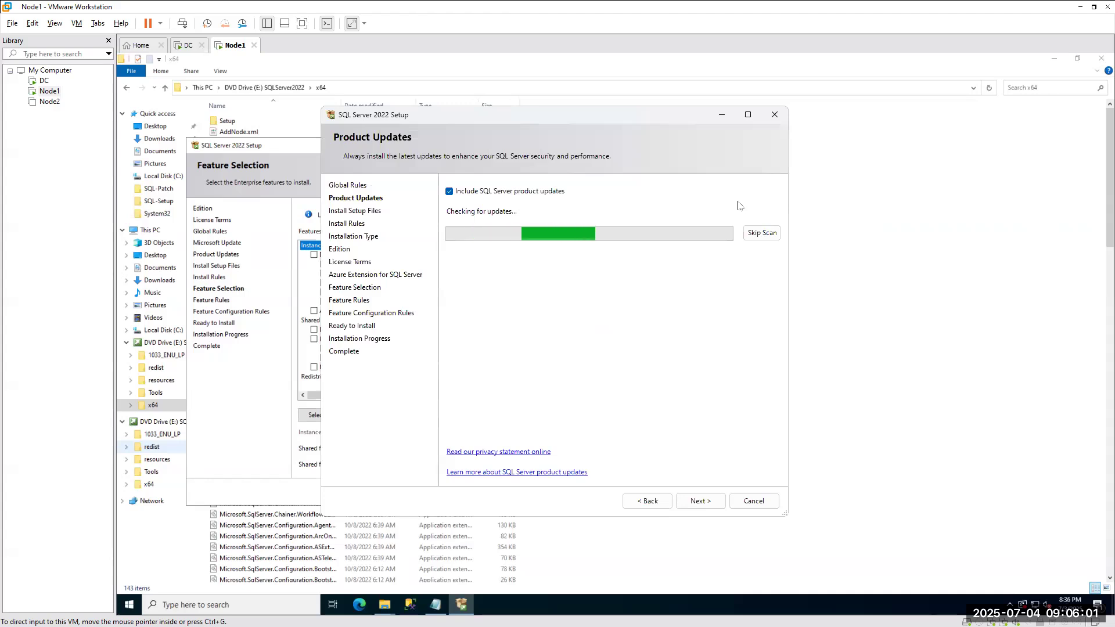
click(702, 502)
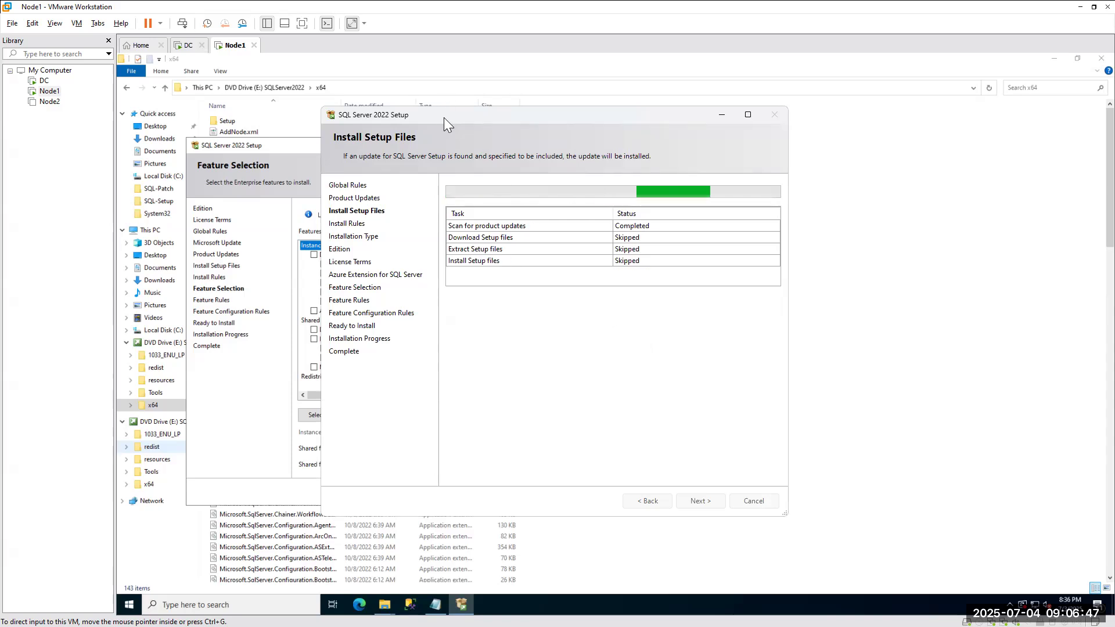
drag(444, 117, 729, 148)
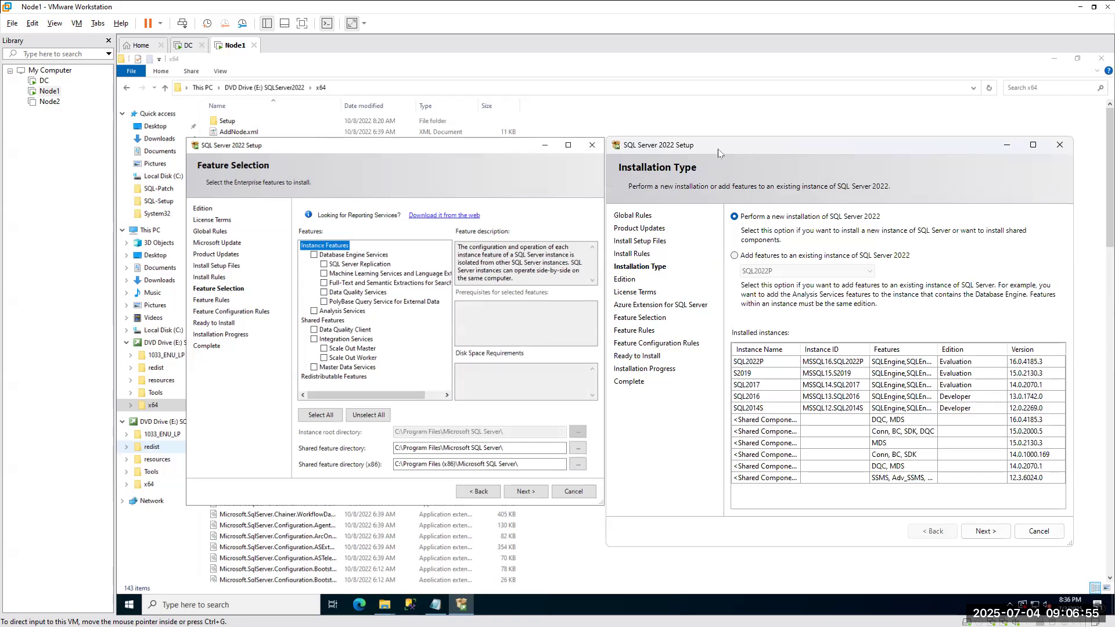
Try adding features to instance SQL2022P, then settle on 'Perform a new installation'.
drag(719, 152, 290, 149)
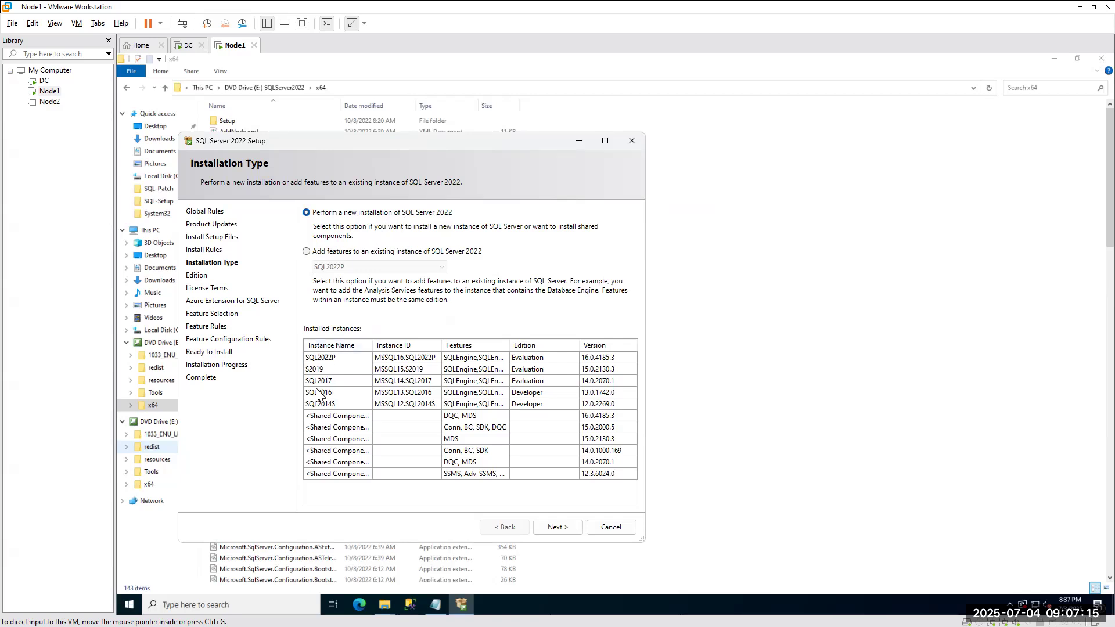
click(322, 251)
click(358, 267)
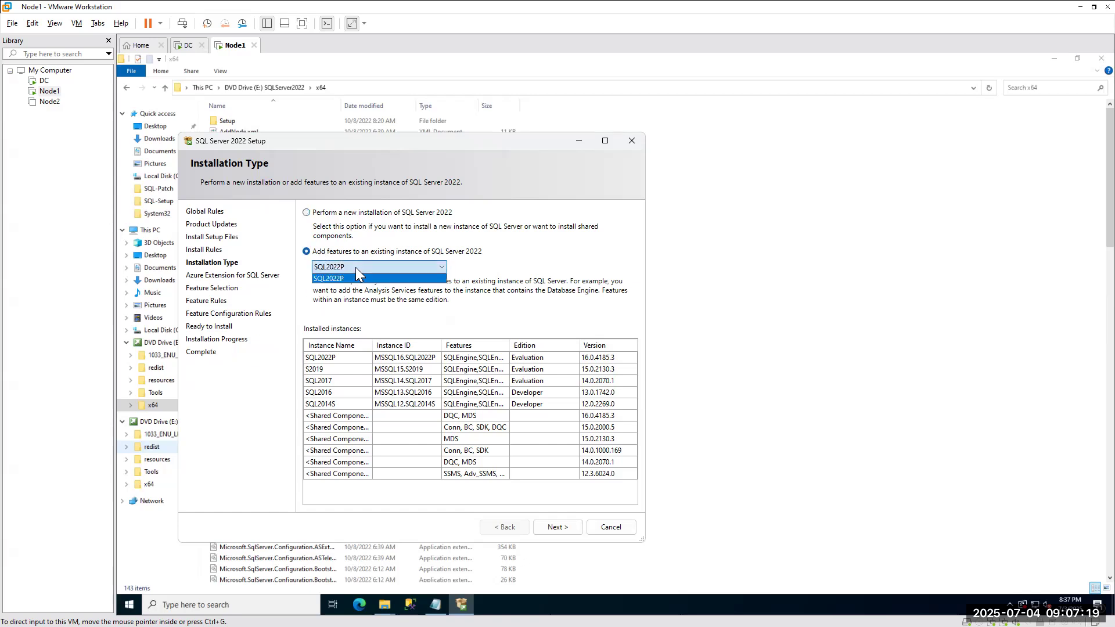
click(329, 279)
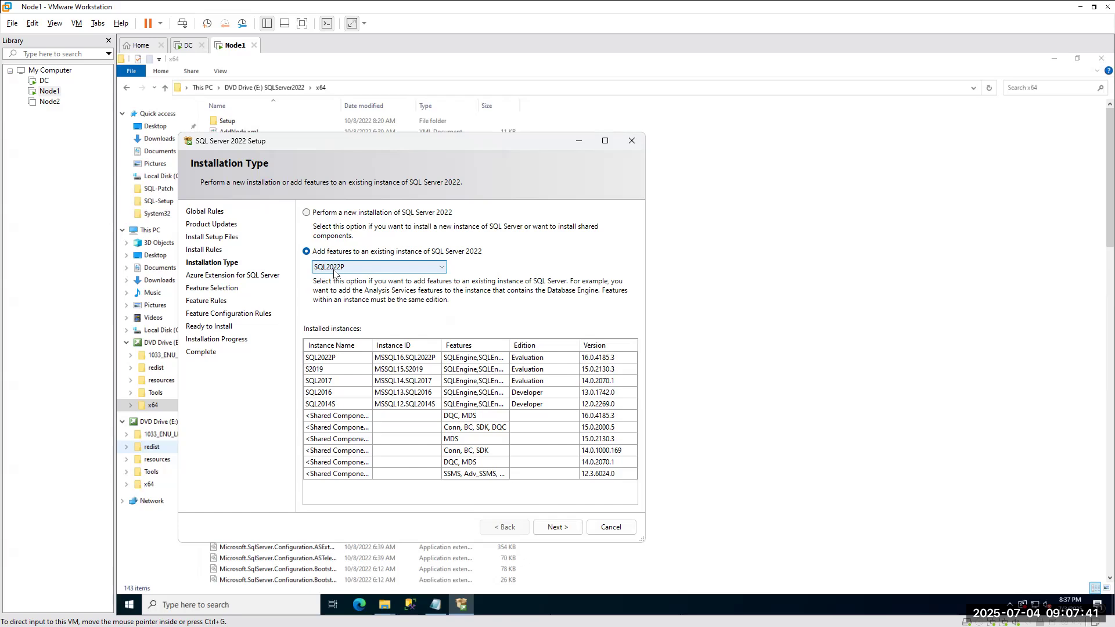
click(317, 216)
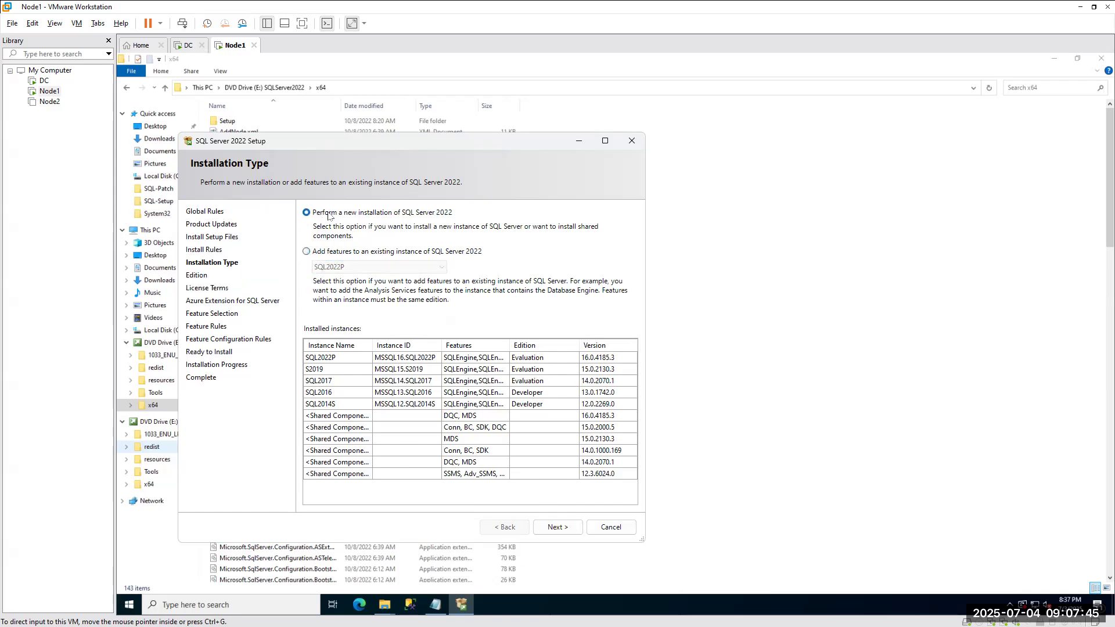
Keep the Evaluation edition, accept the license terms, and uncheck Azure Extension for SQL Server.
click(556, 527)
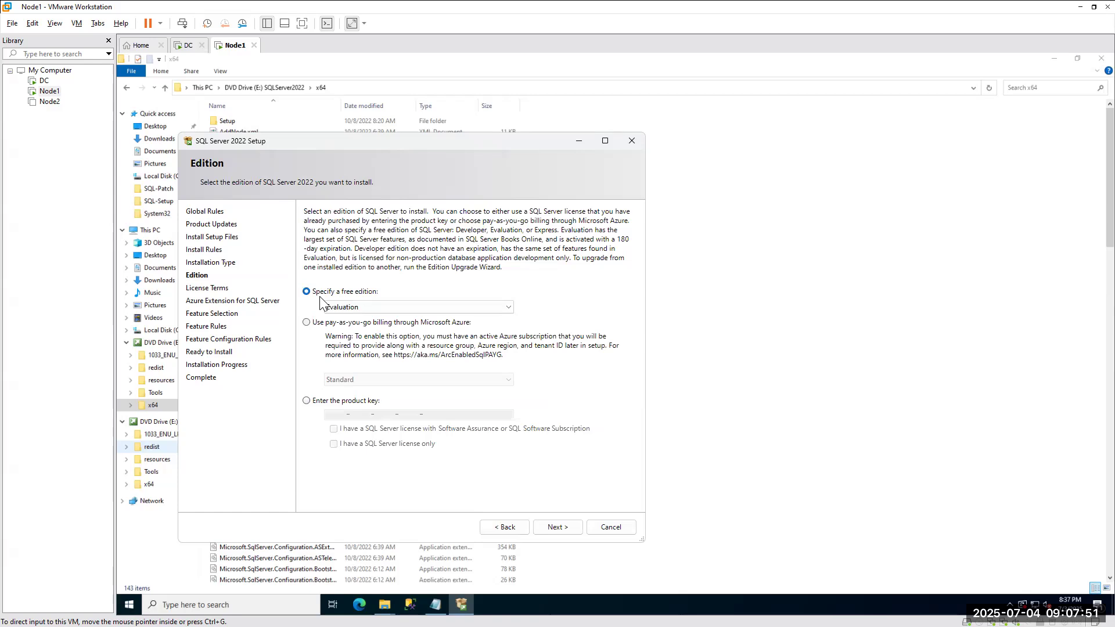
click(556, 527)
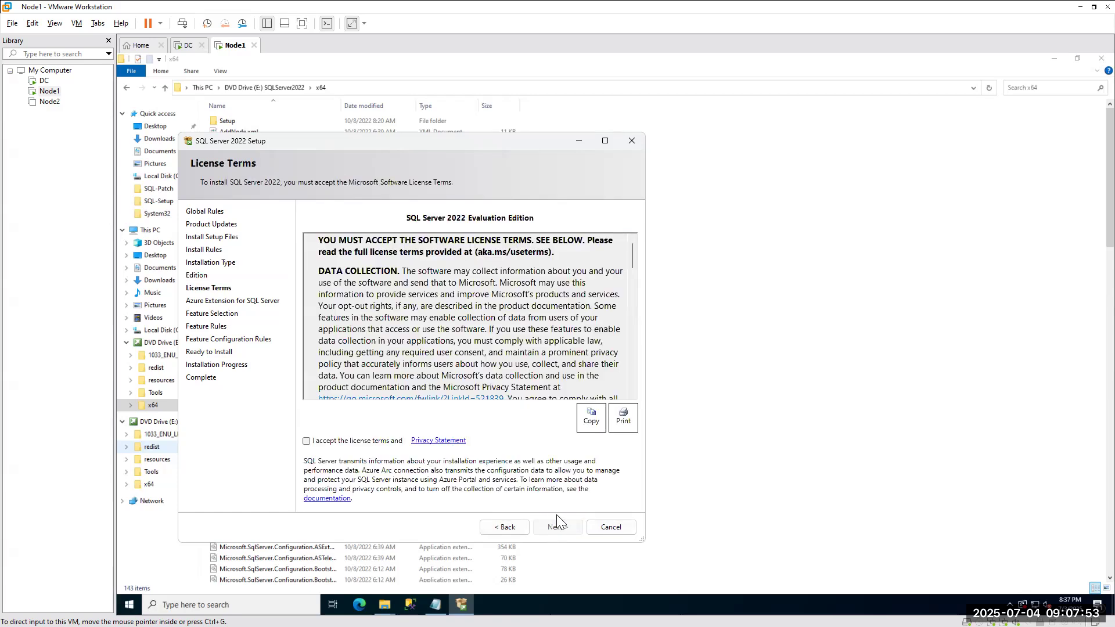
click(328, 443)
click(559, 526)
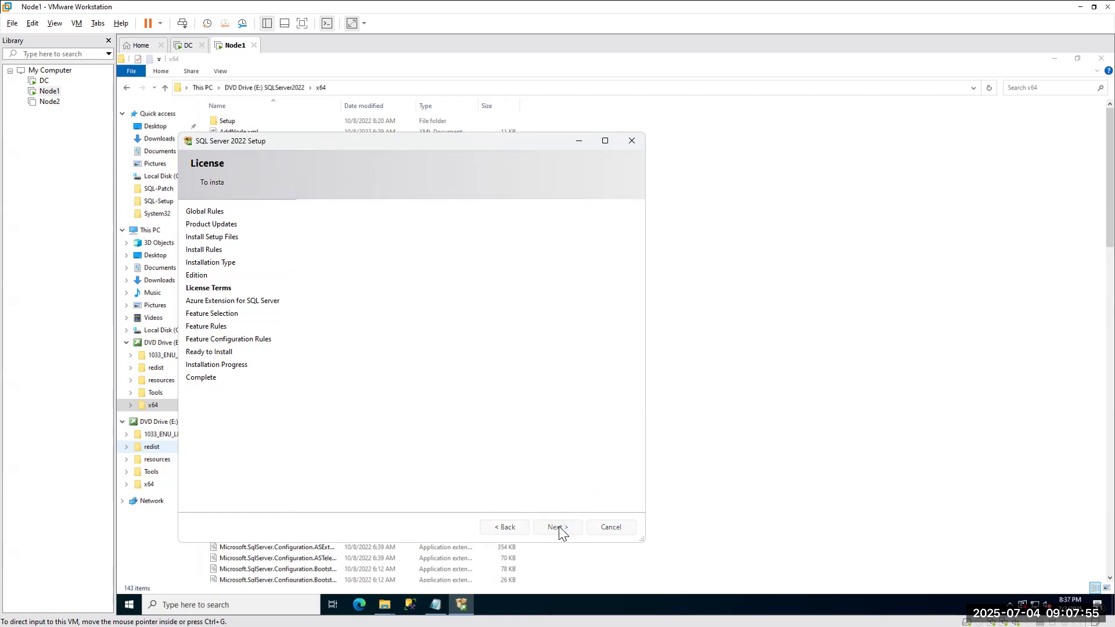
click(308, 218)
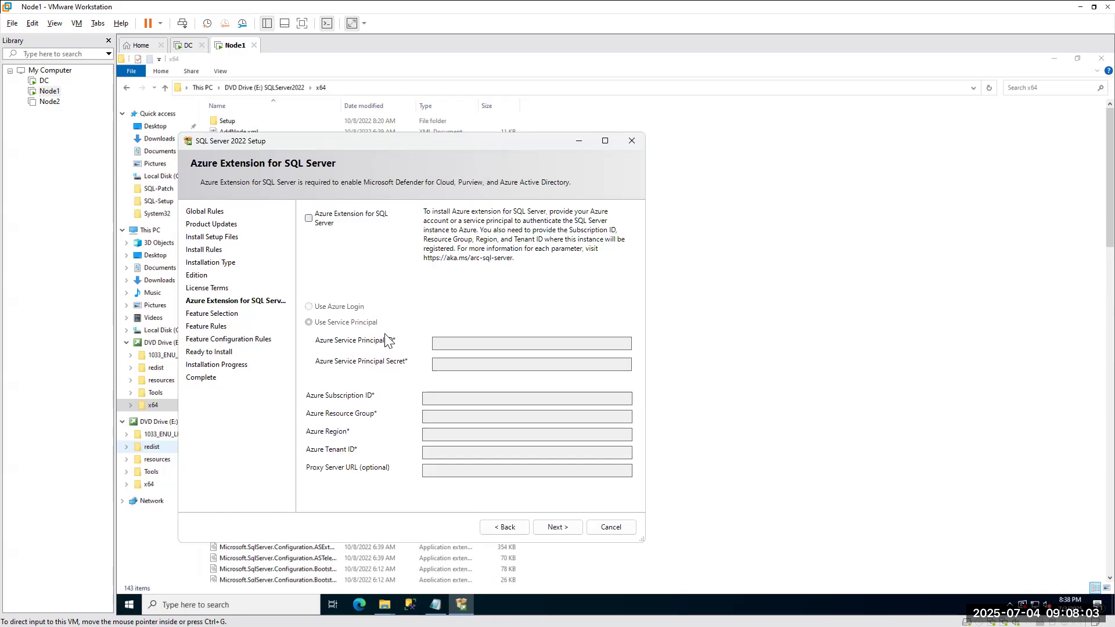
click(554, 526)
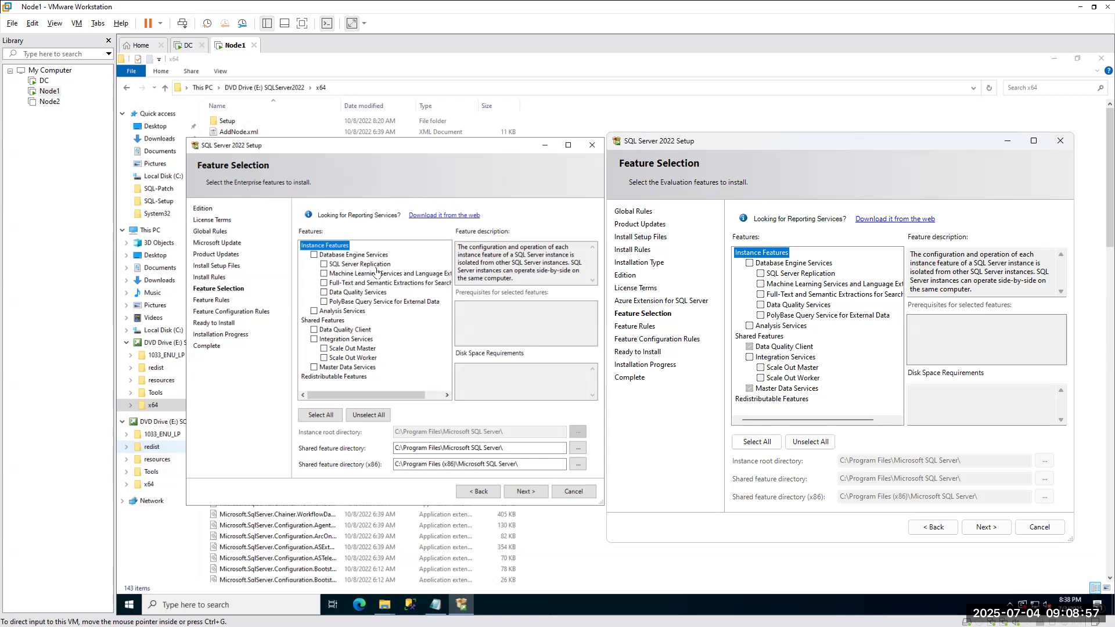
Close the second Setup wizard and confirm cancelling it, keeping the original Feature Selection page.
click(1062, 143)
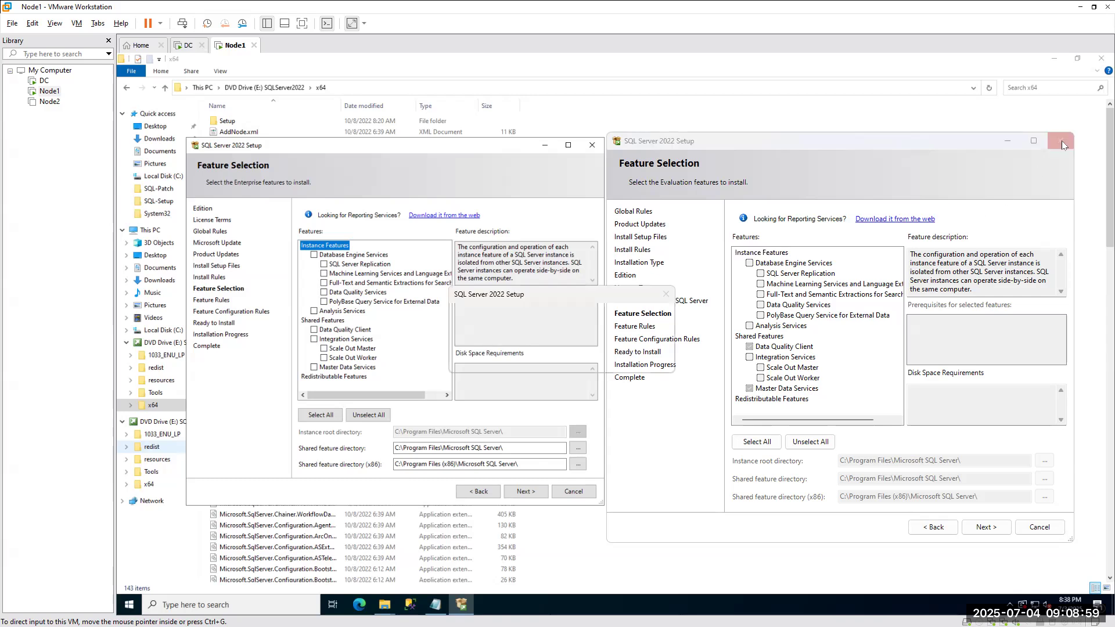
click(589, 362)
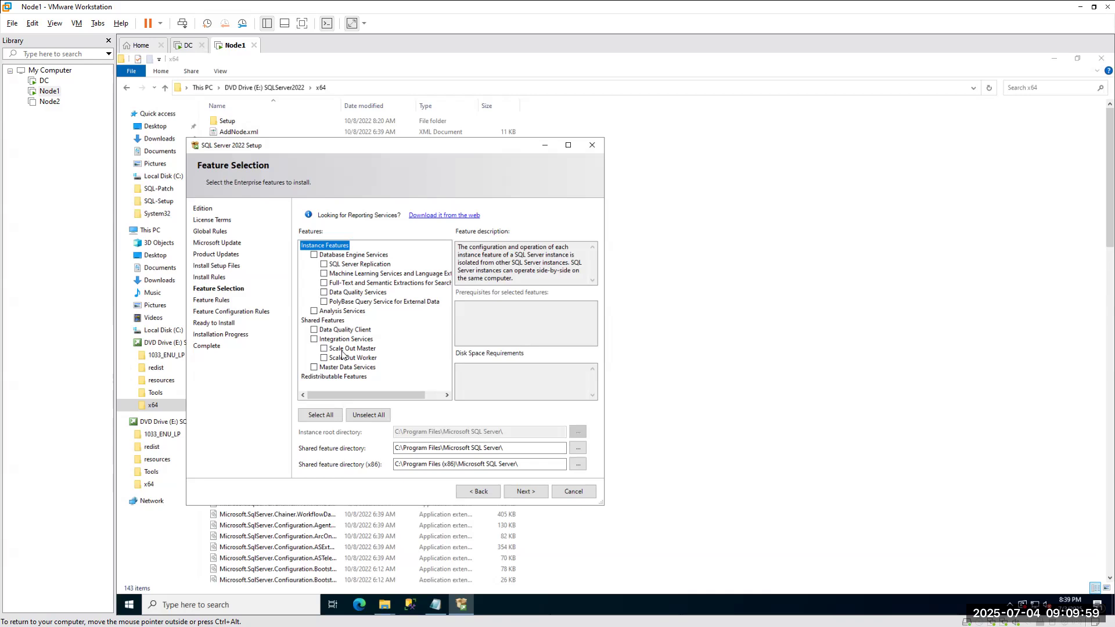
Check Database Engine Services, Replication, Data Quality Services, Data Quality Client, Master Data Services and Integration Services.
click(315, 256)
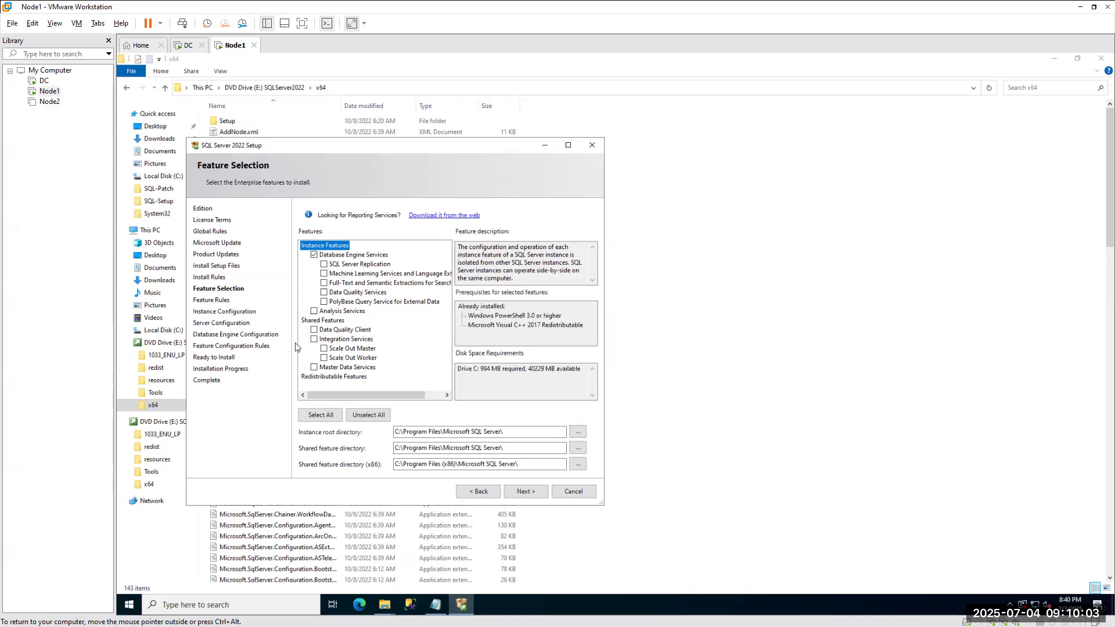
click(324, 265)
click(324, 293)
click(315, 331)
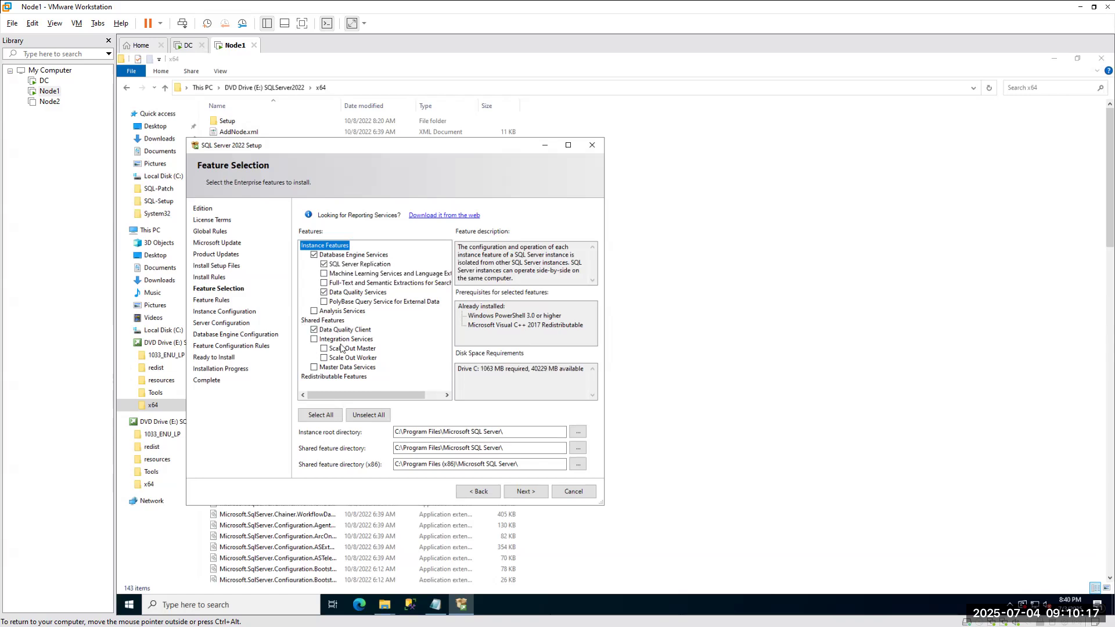
click(314, 368)
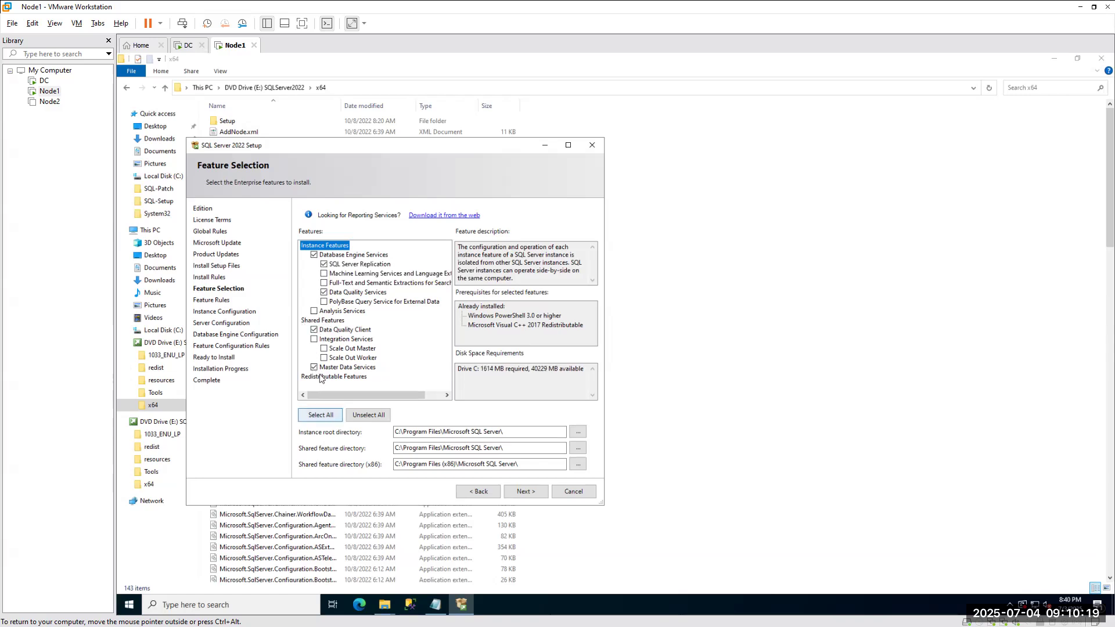
click(314, 340)
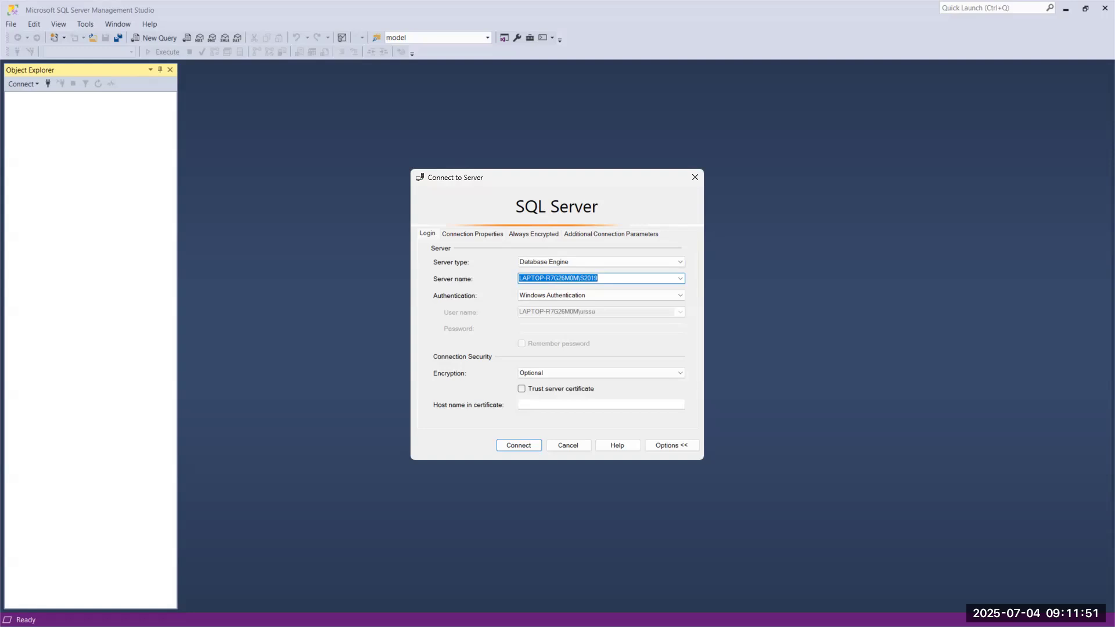
Back in SQL Server Setup, check Machine Learning Services and Language Extensions.
key(alt+Tab)
click(323, 273)
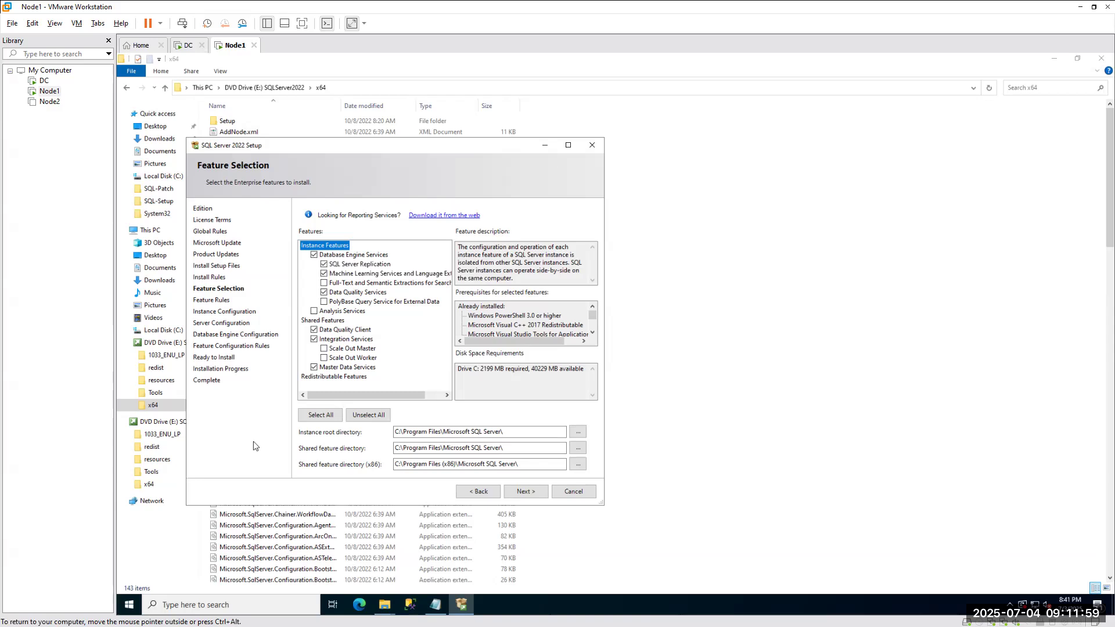
Uncheck Machine Learning Services, leave Full-Text and Semantic Extractions unchecked, and bring Chrome's editions table forward.
click(324, 273)
click(324, 283)
click(324, 283)
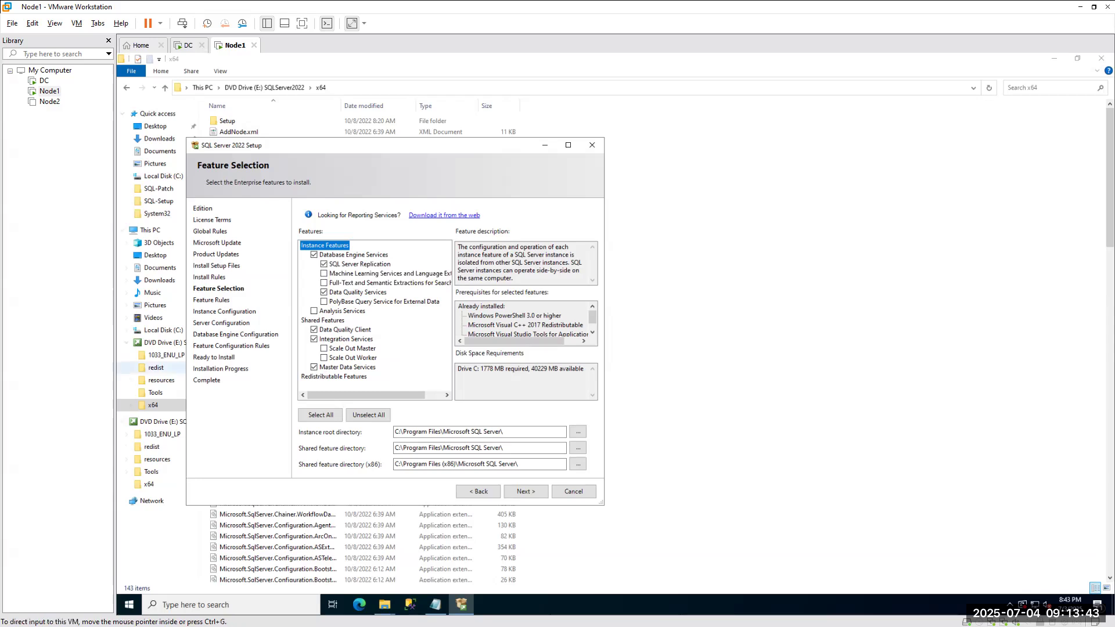
key(alt+Tab)
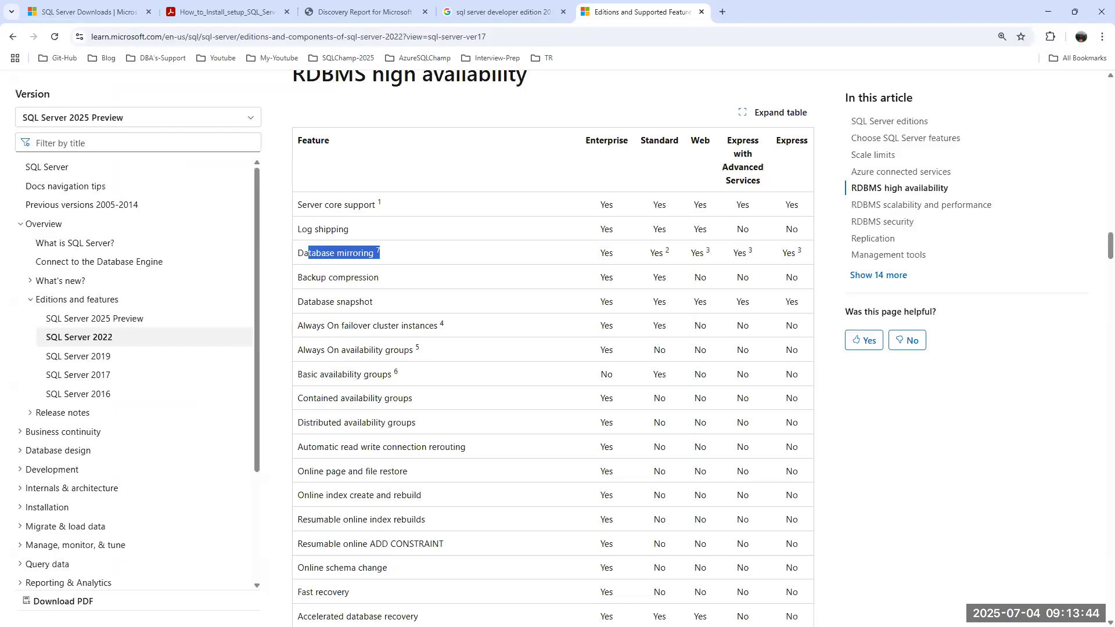
Search 'sql server 2019' install guides in a new tab and skim the MSSQLTips article.
click(723, 12)
text(sql se)
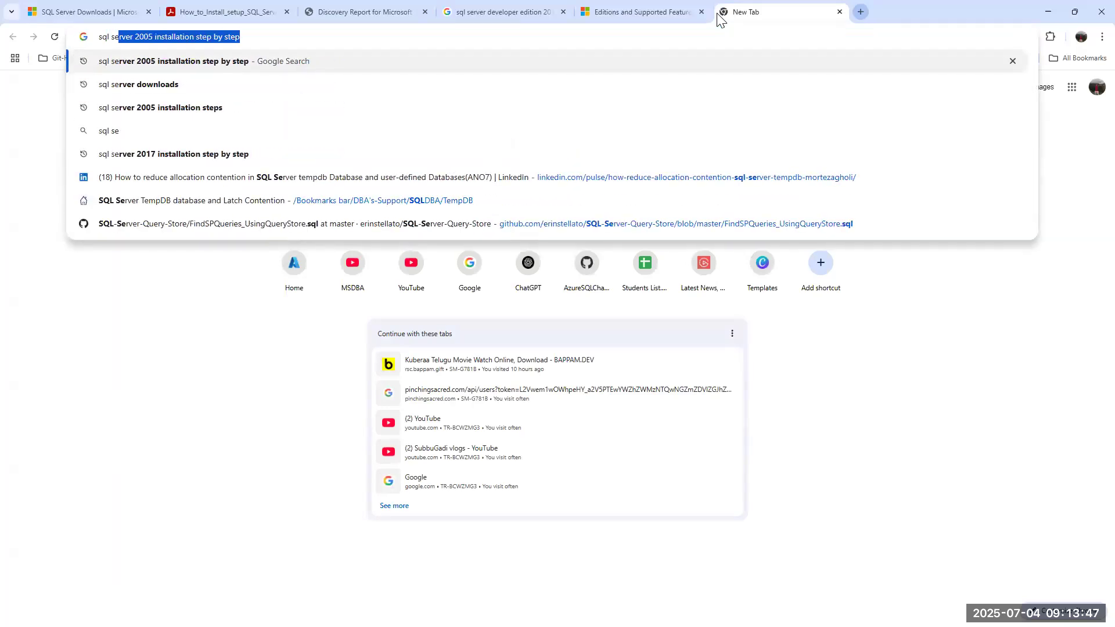
text(rver 2019)
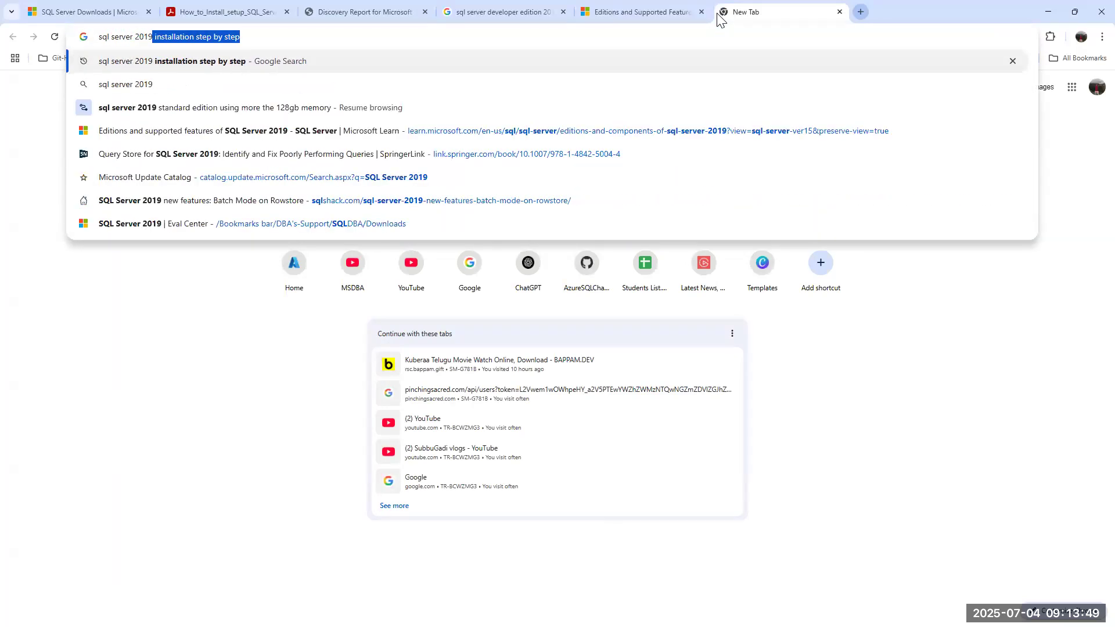
key(Return)
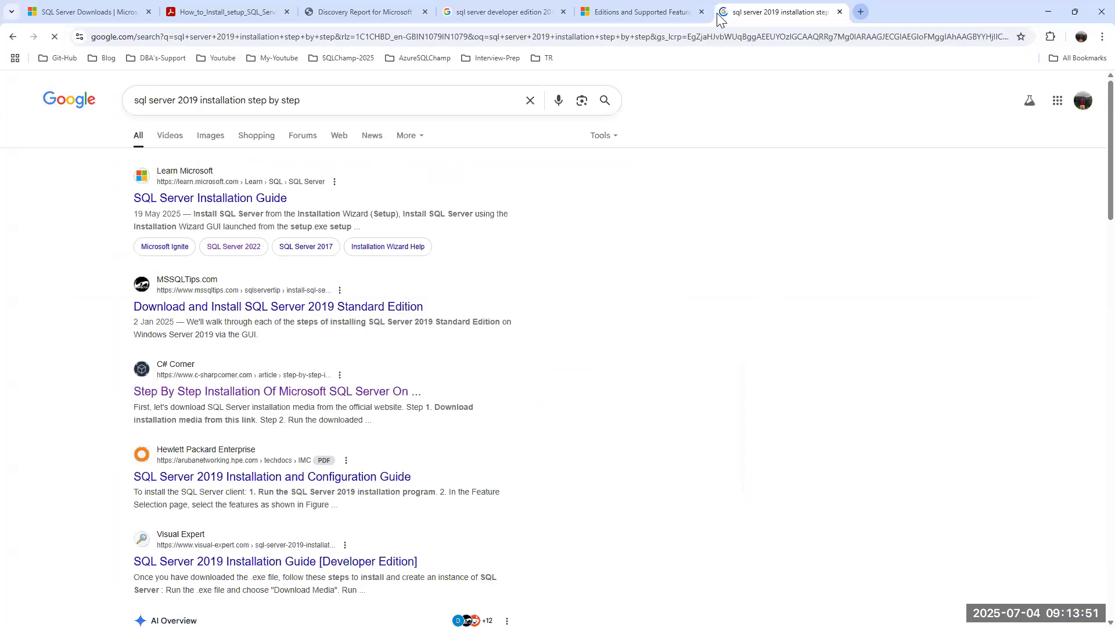
click(269, 314)
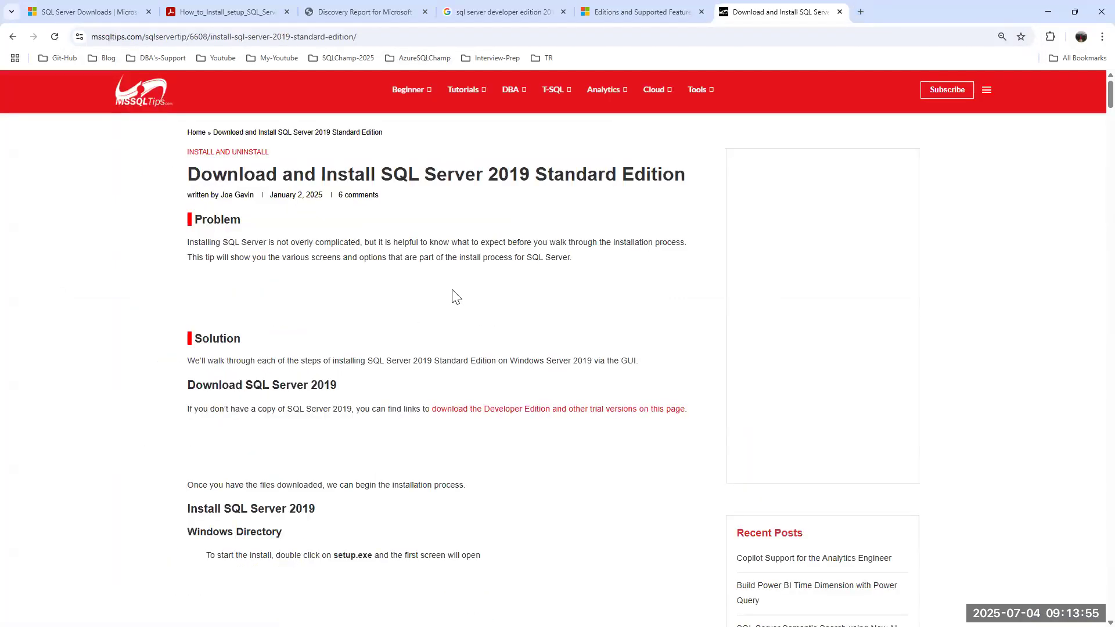
scroll(452, 290, down, 15)
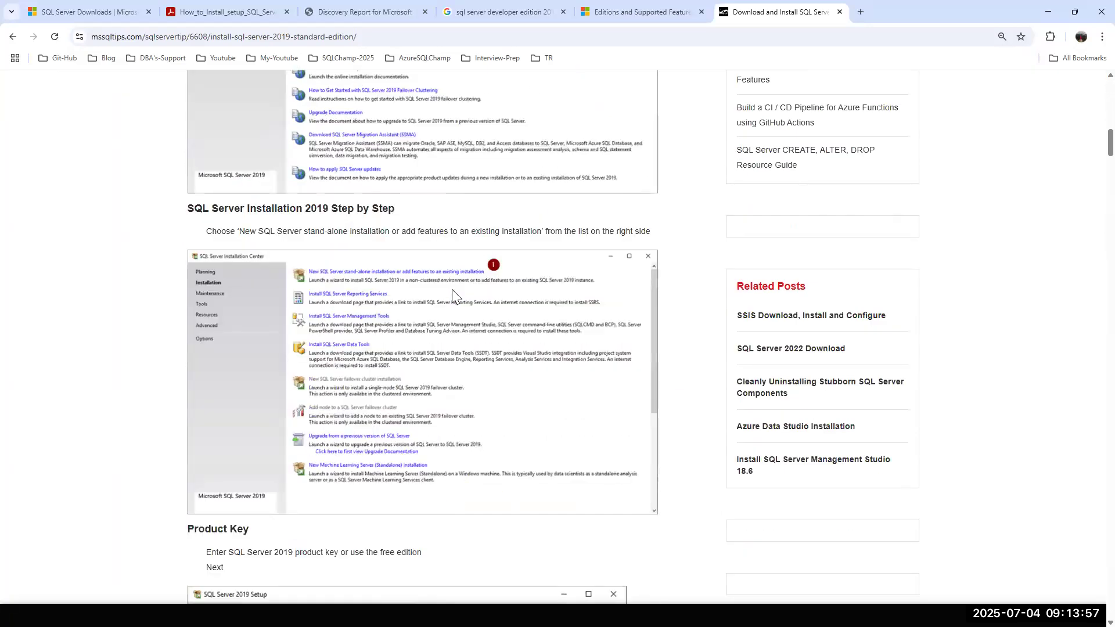
scroll(452, 289, down, 20)
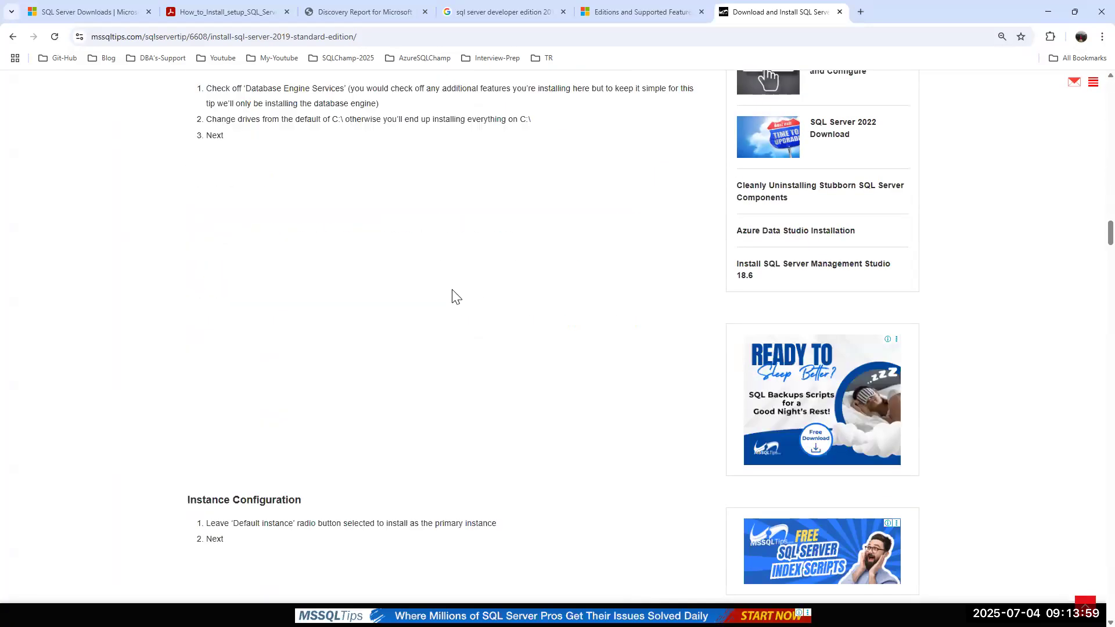
scroll(452, 289, down, 6)
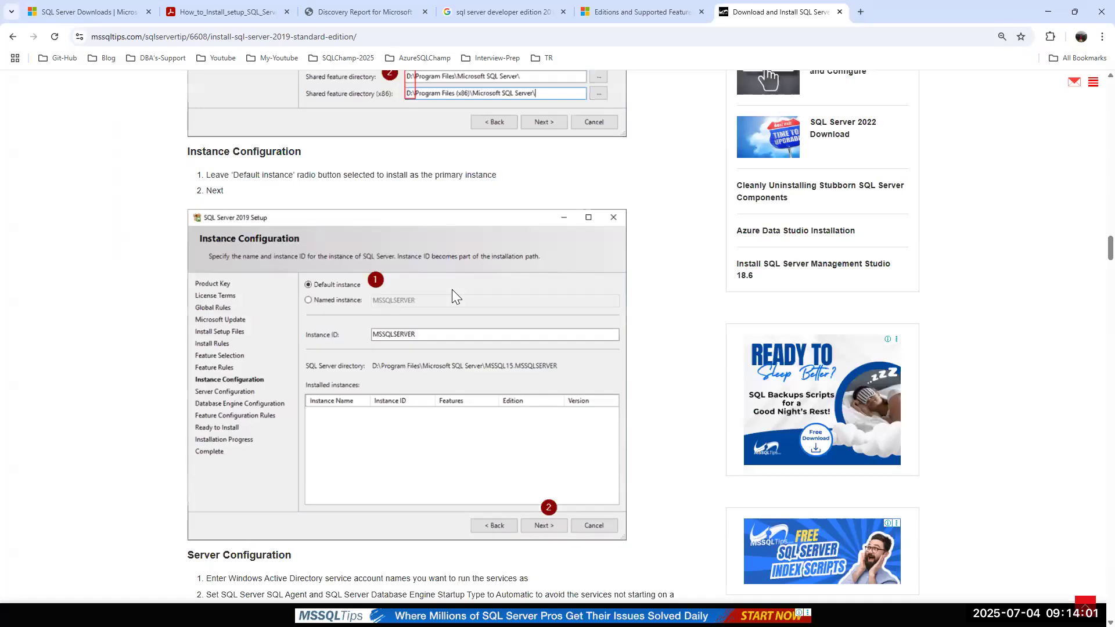
scroll(452, 290, up, 6)
click(13, 37)
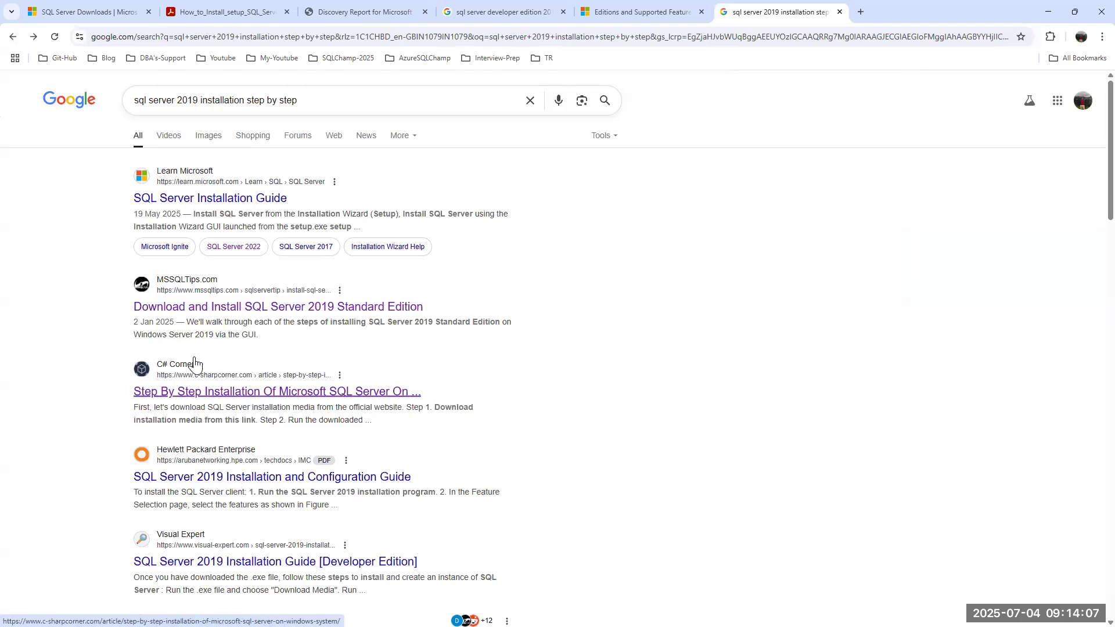
Open the C# Corner step-by-step article, scroll to its Feature Selection screenshot, and restore the window down.
click(203, 393)
scroll(422, 321, down, 20)
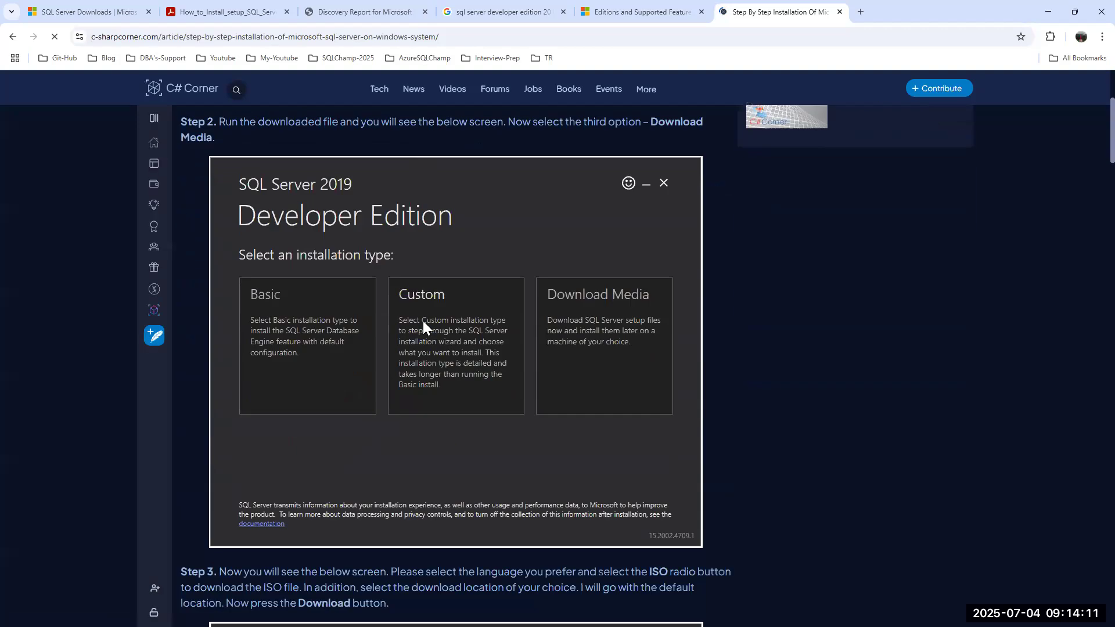
scroll(423, 320, down, 20)
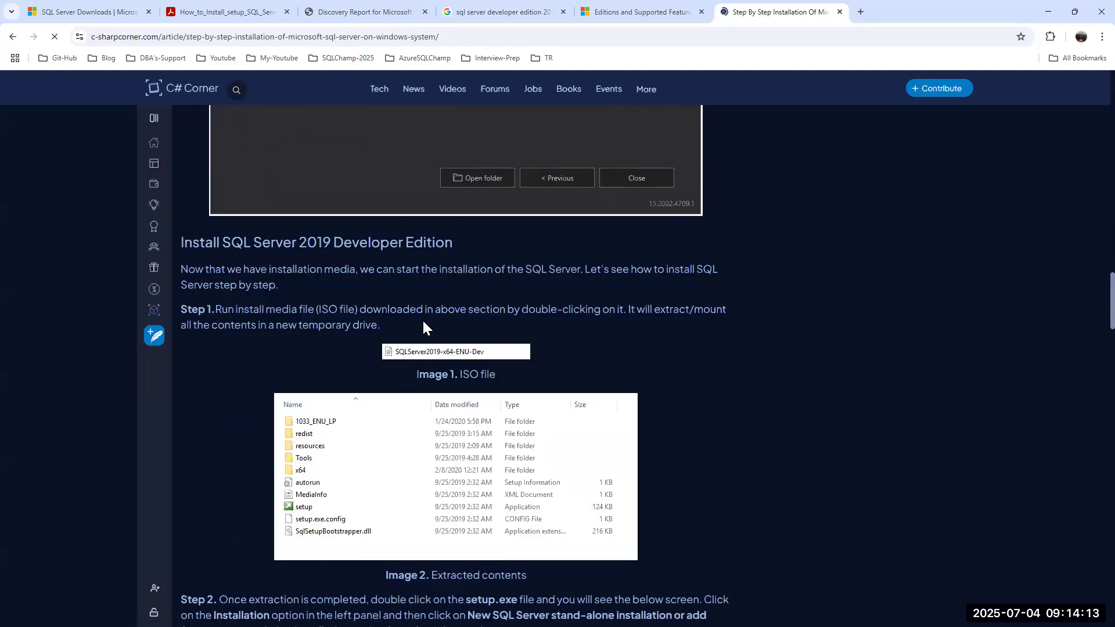
scroll(423, 320, down, 20)
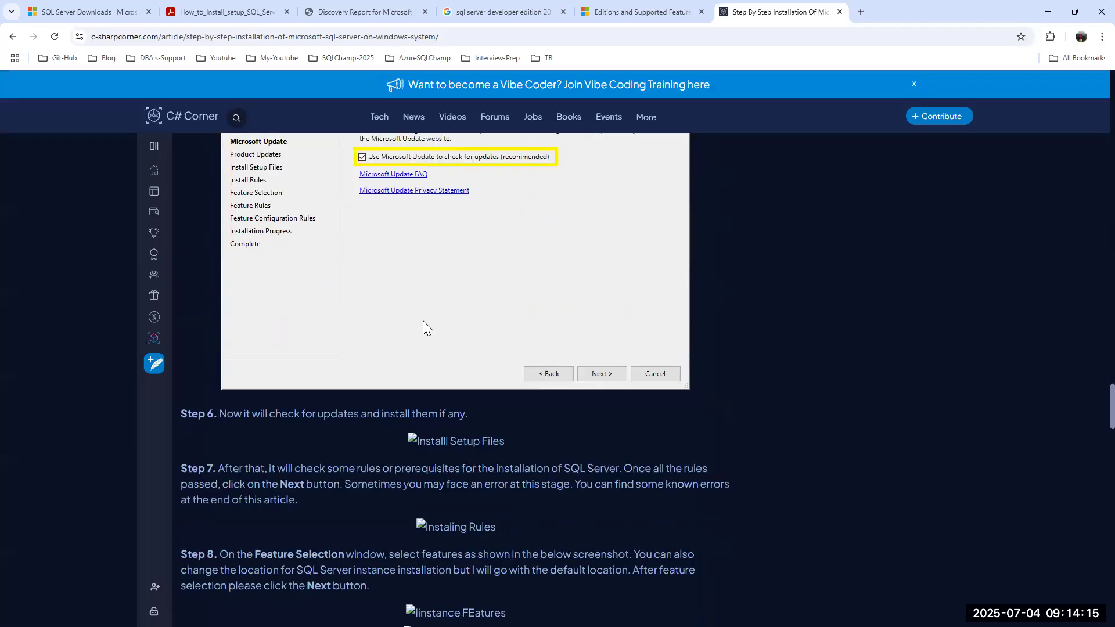
scroll(423, 326, up, 6)
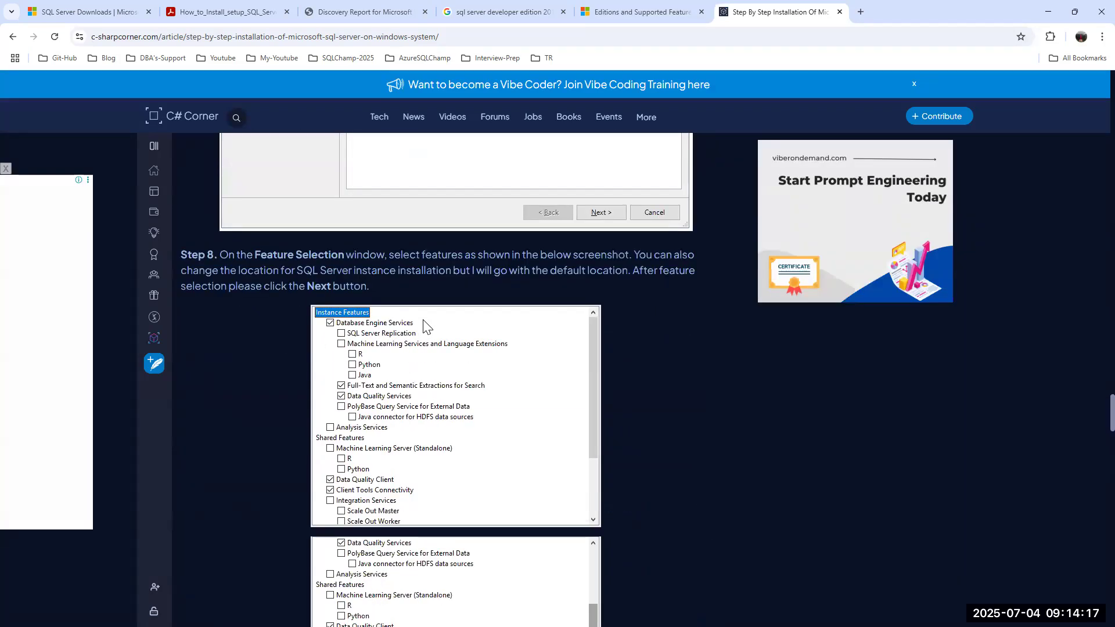
scroll(425, 327, down, 3)
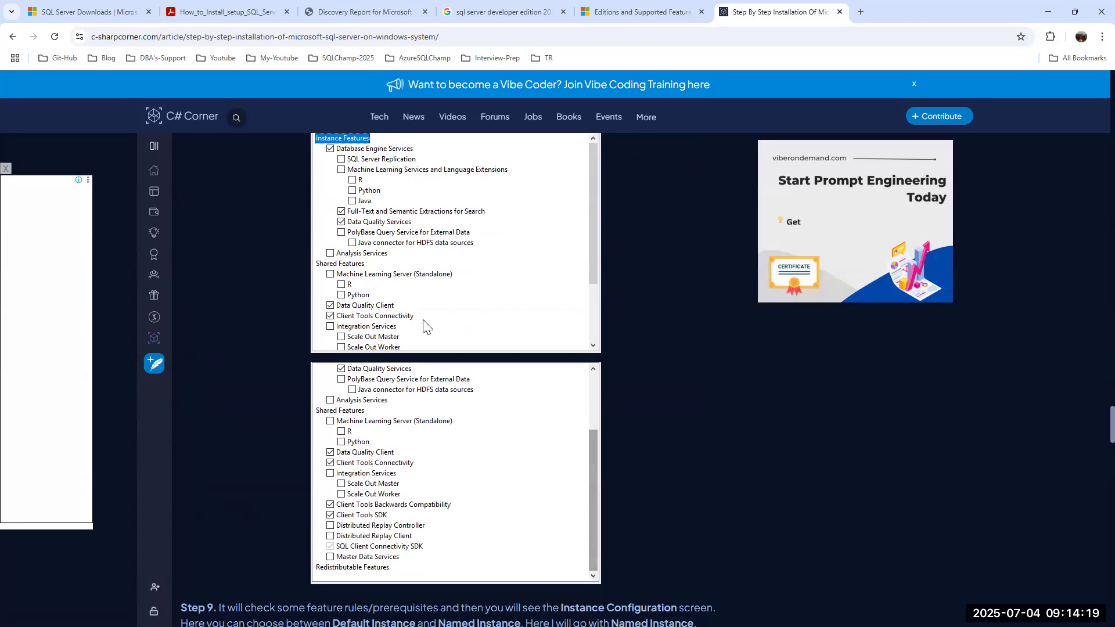
scroll(423, 320, up, 3)
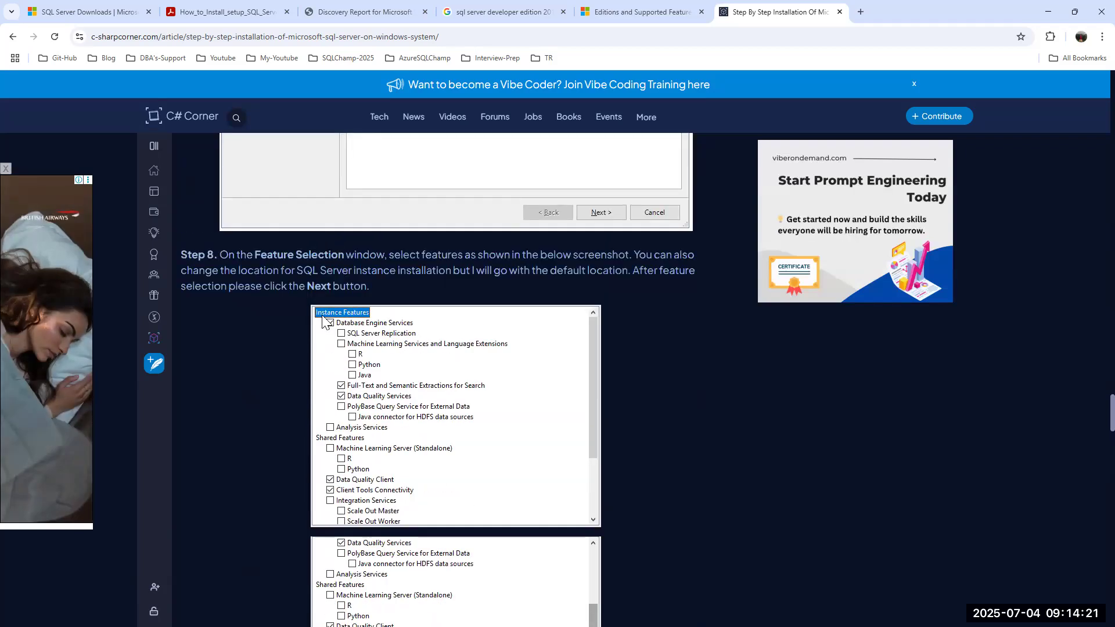
double_click(899, 8)
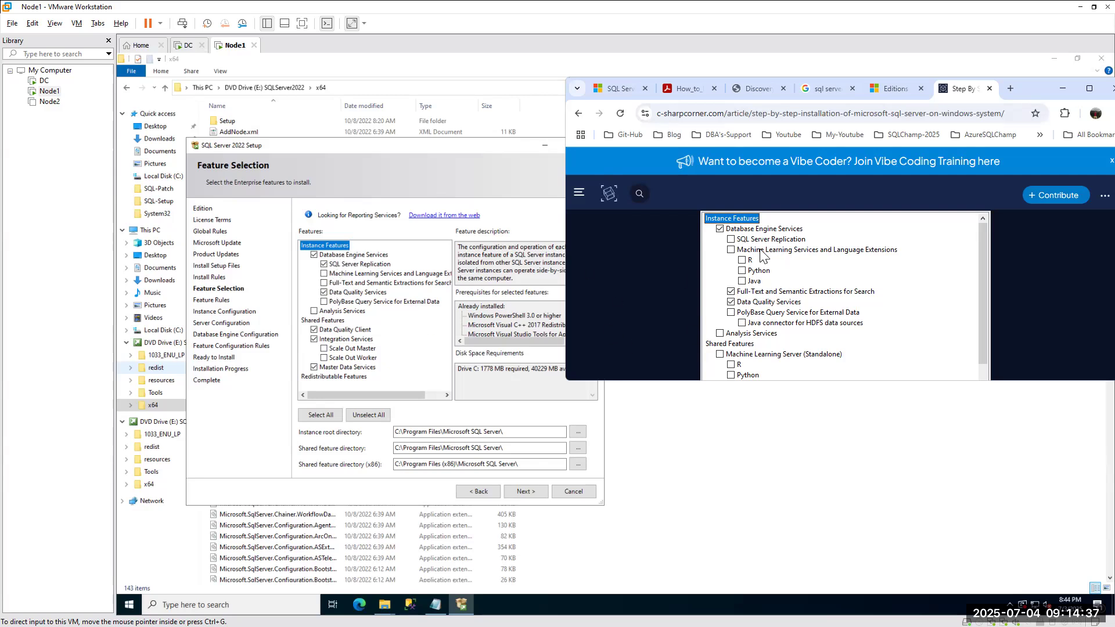
click(325, 279)
click(324, 274)
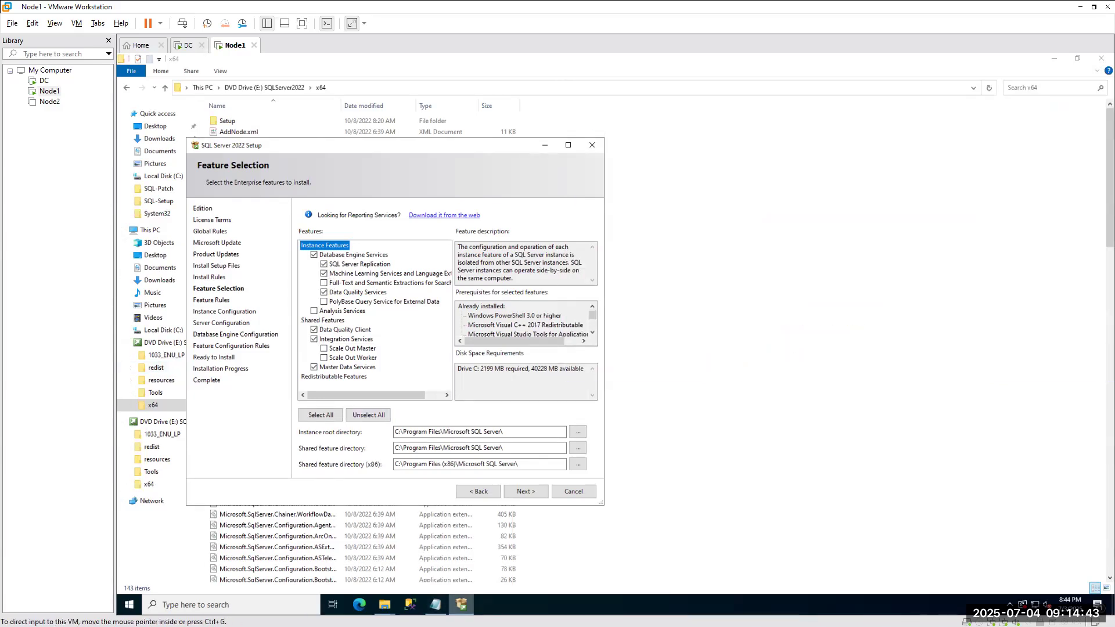
mouse_move(461, 604)
key(alt+Tab)
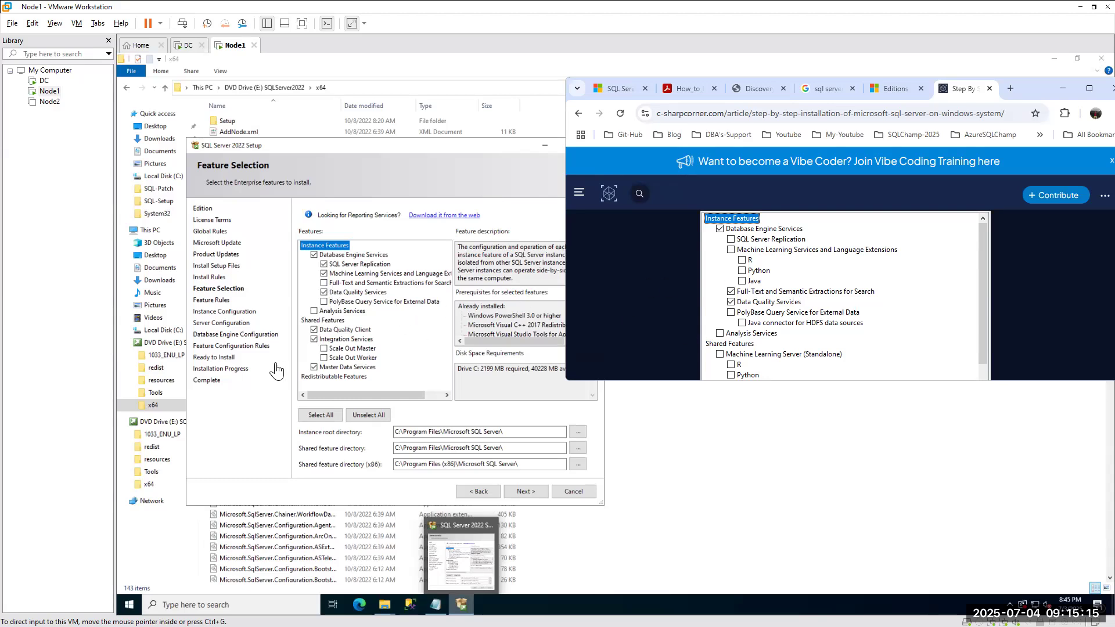
click(325, 302)
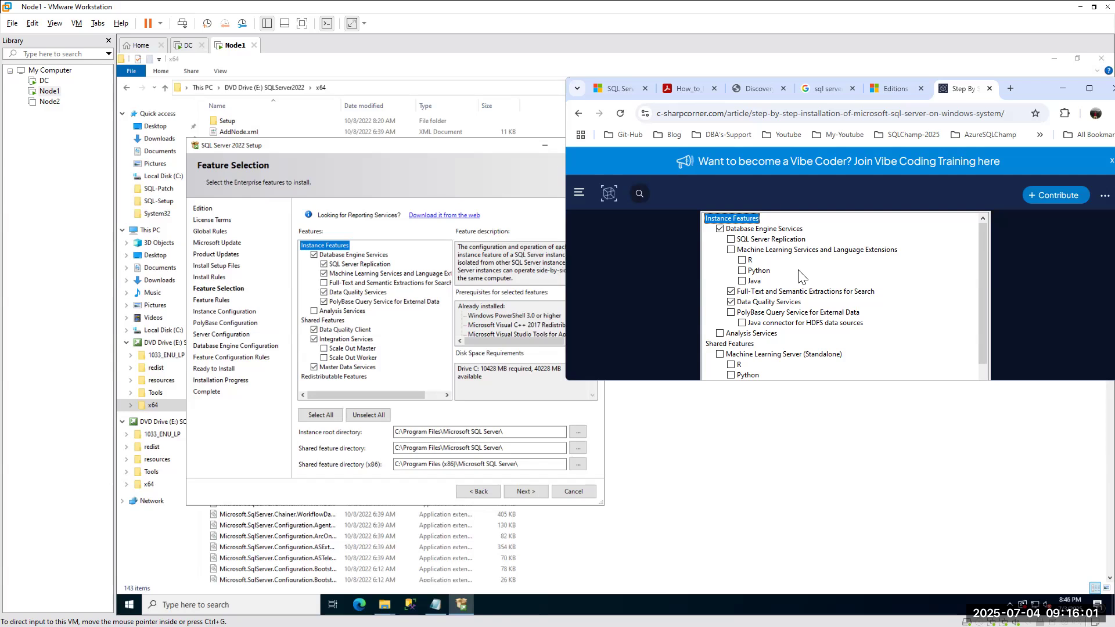
scroll(801, 275, down, 2)
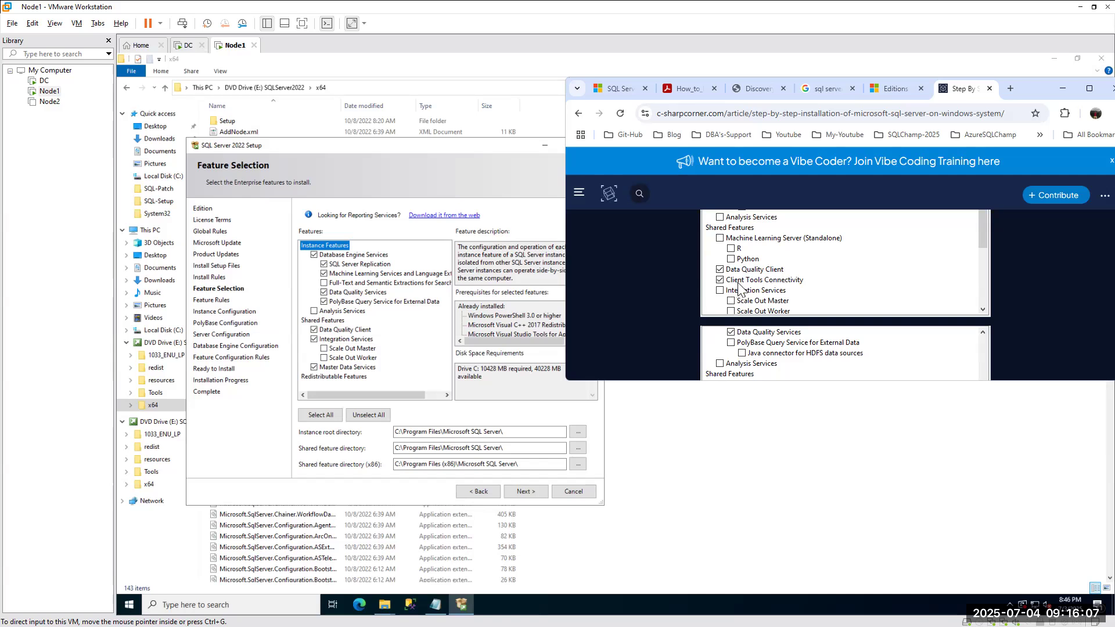
scroll(800, 285, down, 1)
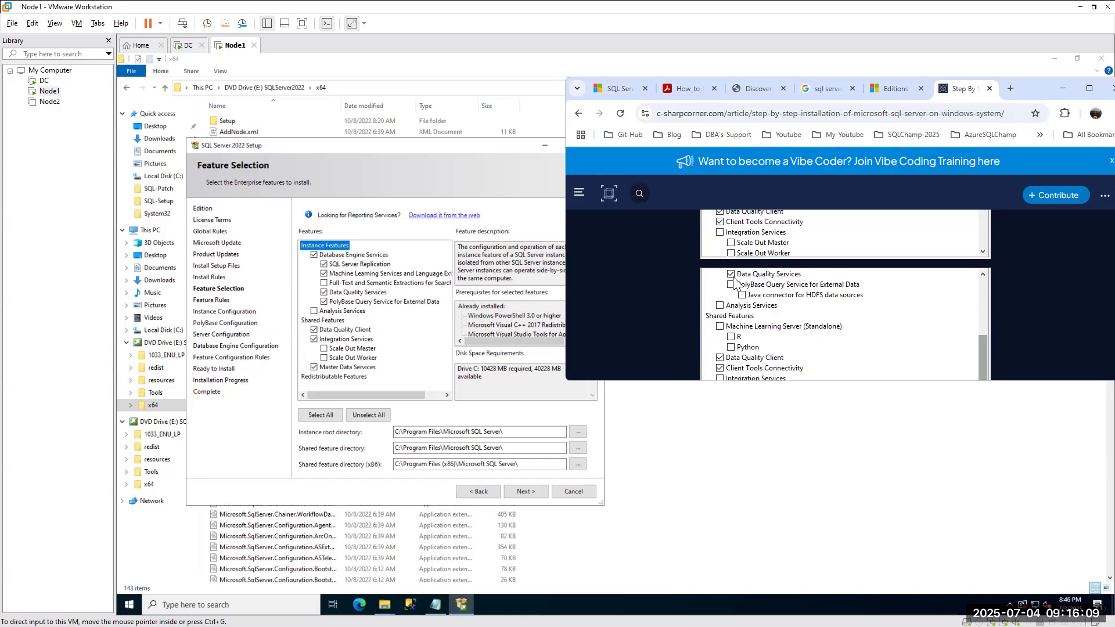
scroll(784, 282, down, 2)
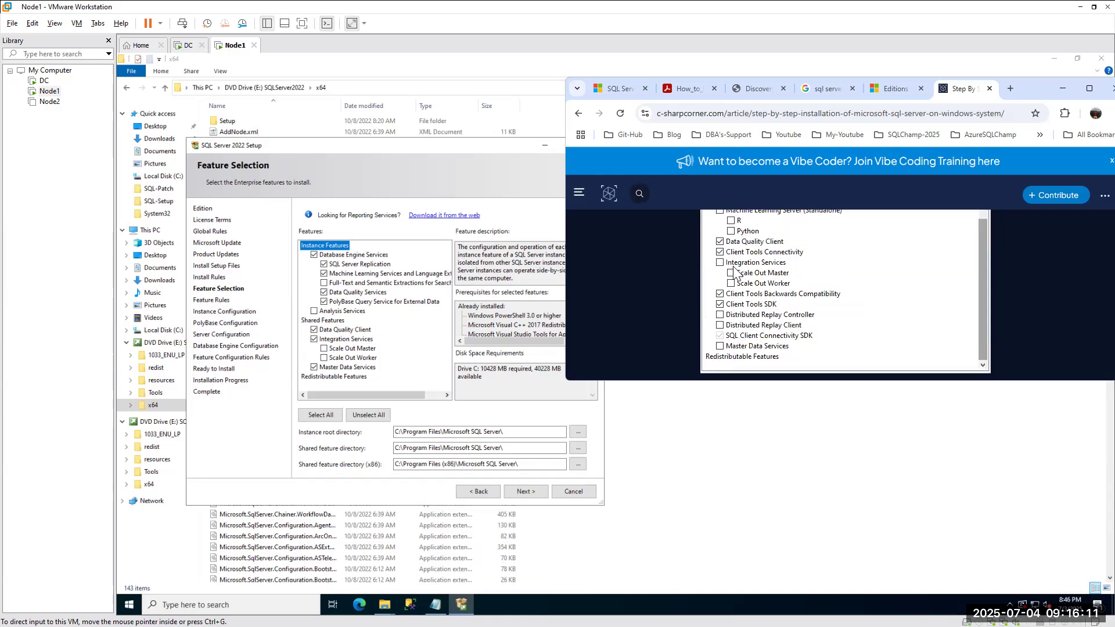
scroll(765, 277, down, 3)
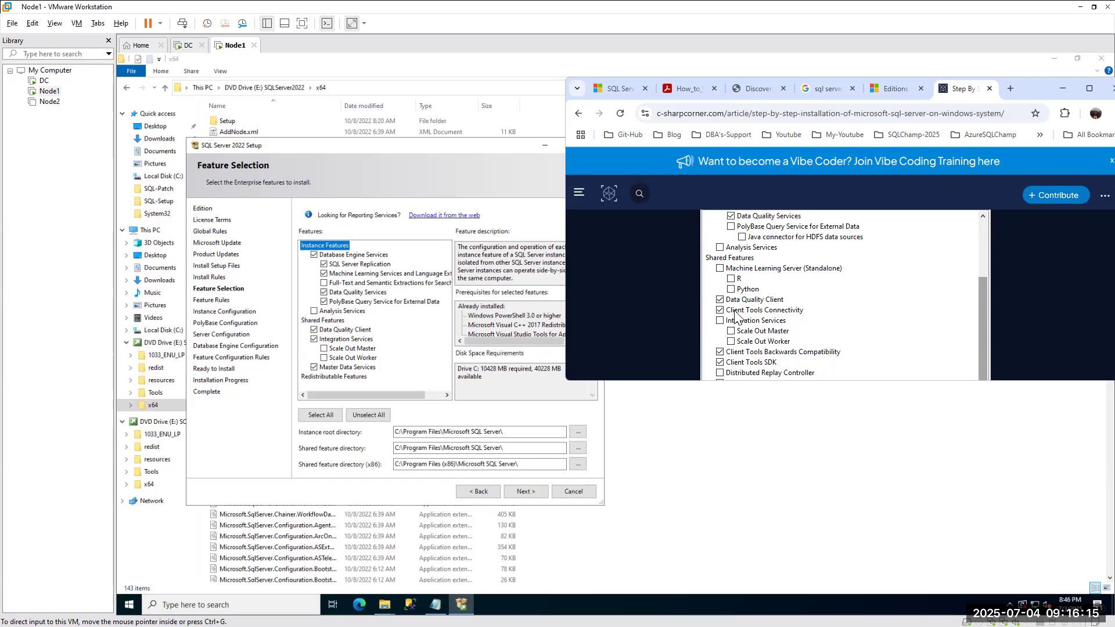
scroll(789, 318, down, 1)
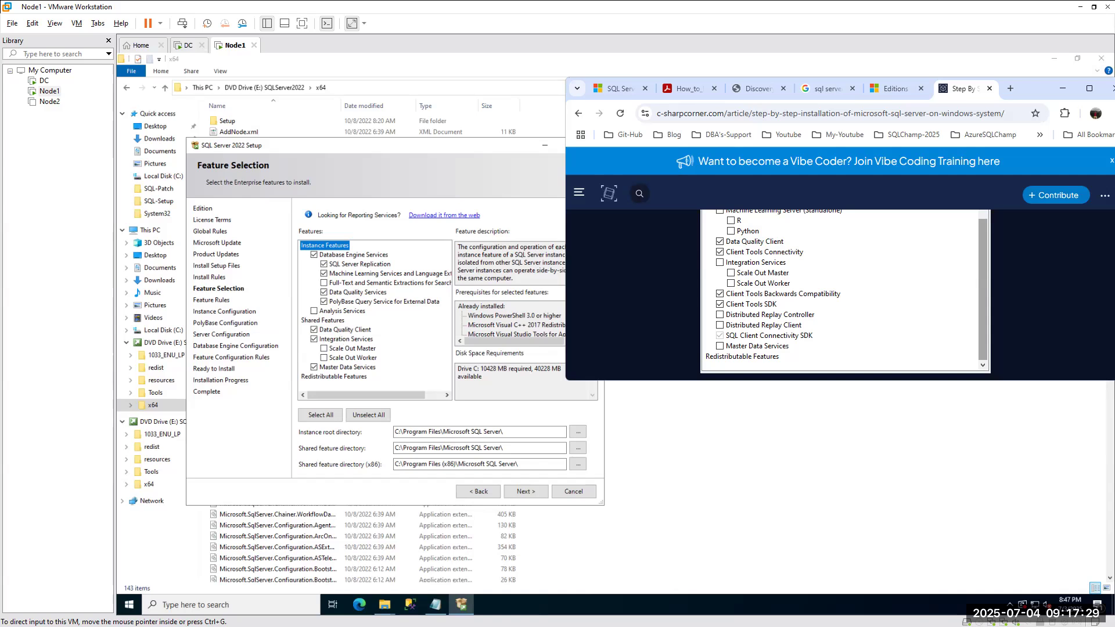
key(alt+Tab)
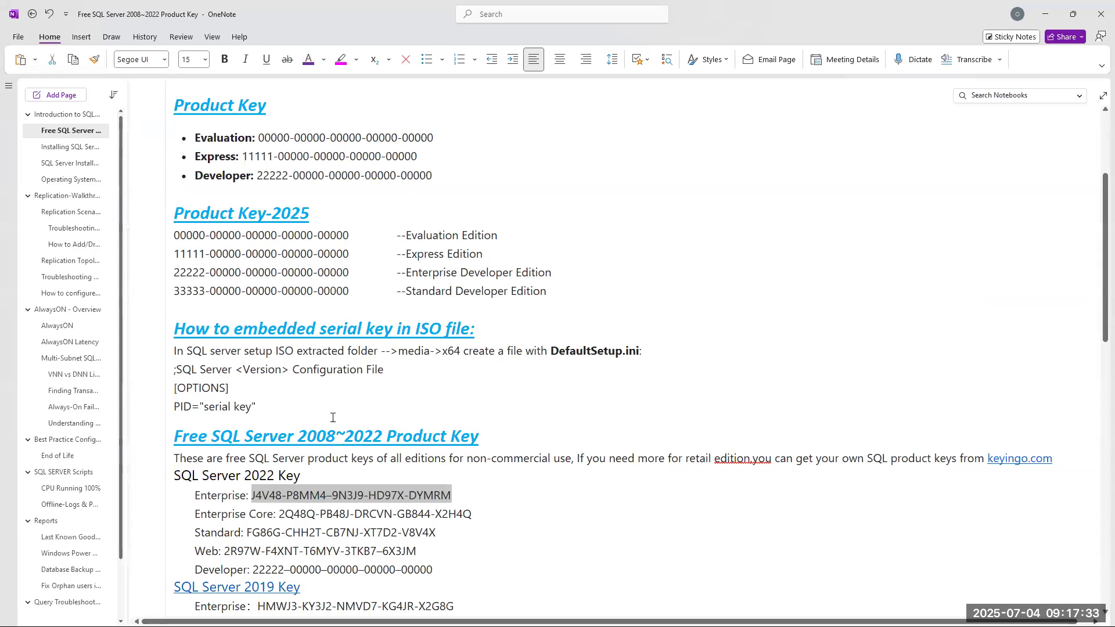
Scroll through the saved SQL Server product keys page in OneNote, then minimize OneNote.
scroll(332, 417, down, 3)
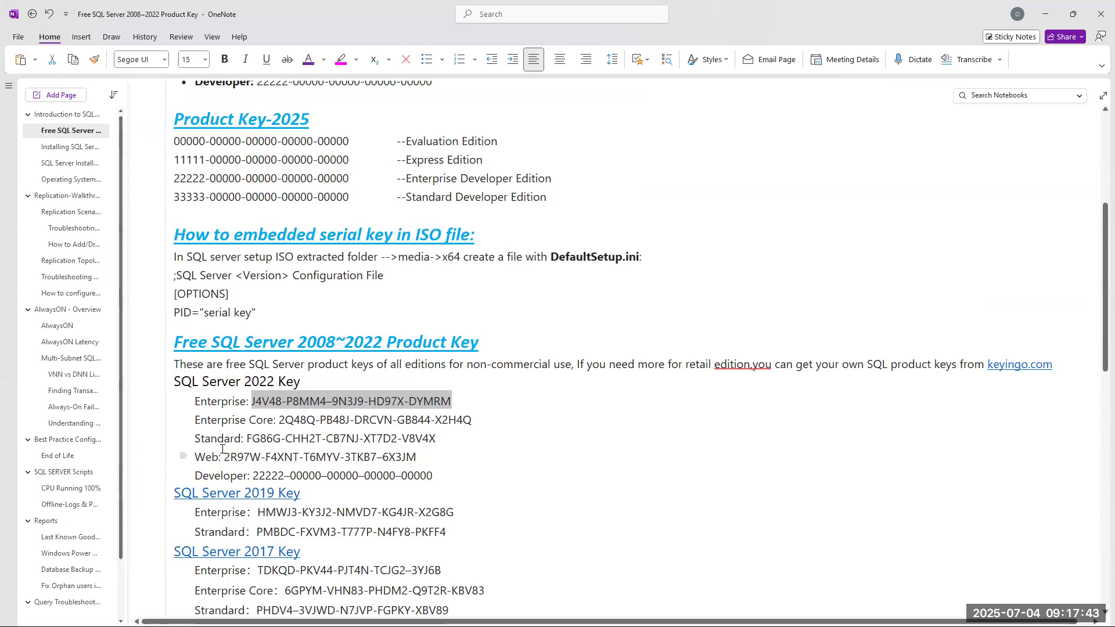
click(1045, 14)
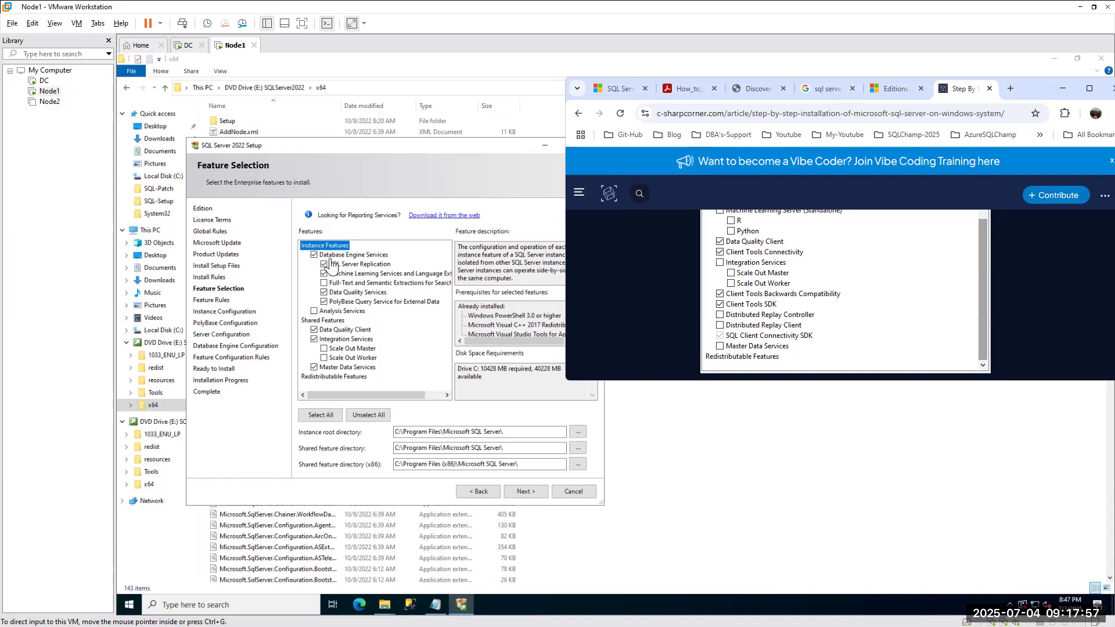
click(324, 292)
Maximize Chrome and search a new tab for 'sql server 2017 installation step by step'.
click(1089, 90)
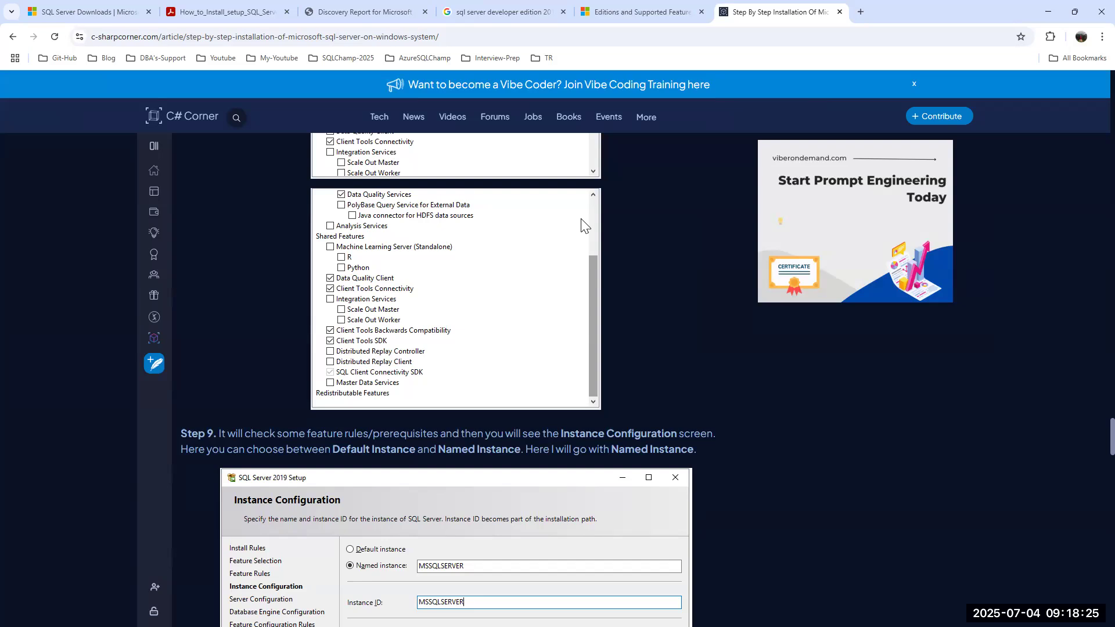
scroll(415, 212, up, 1)
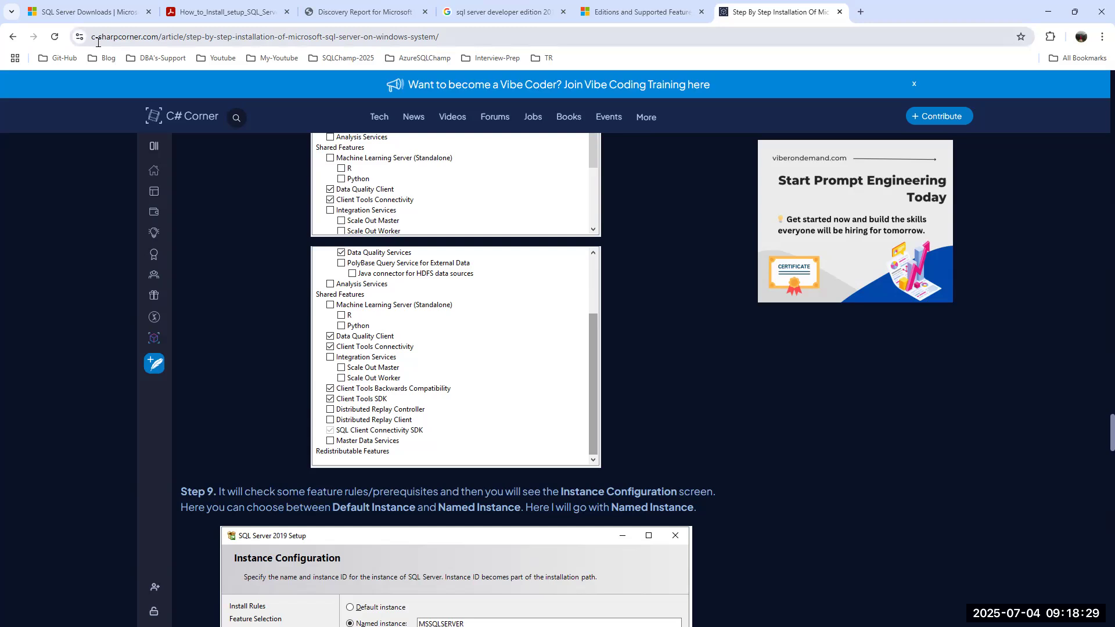
click(861, 12)
text(sql)
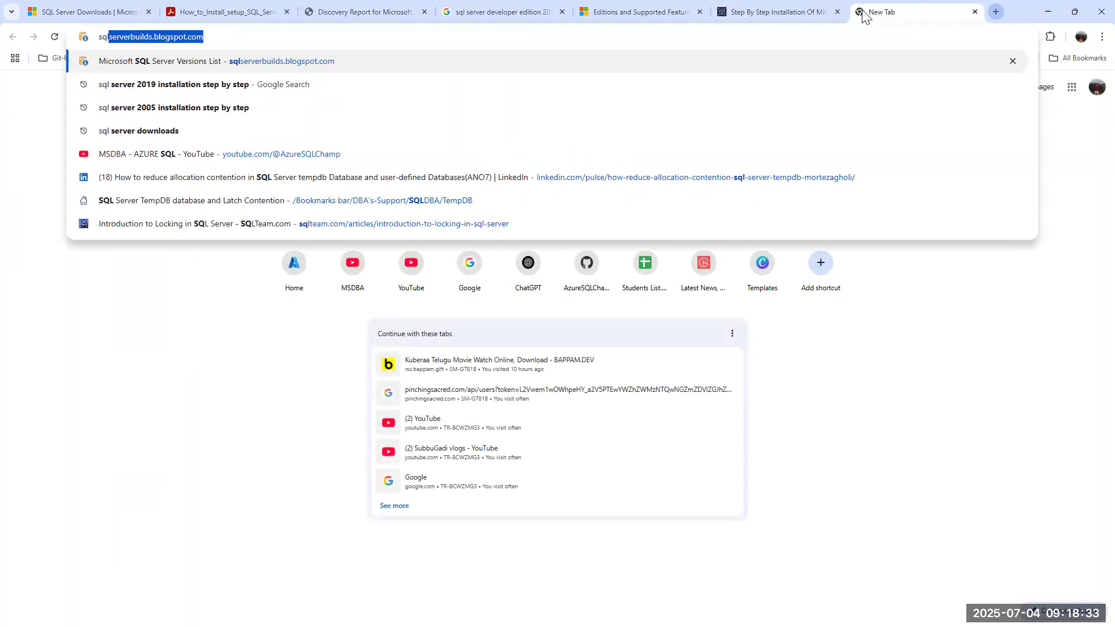
text( server 2017)
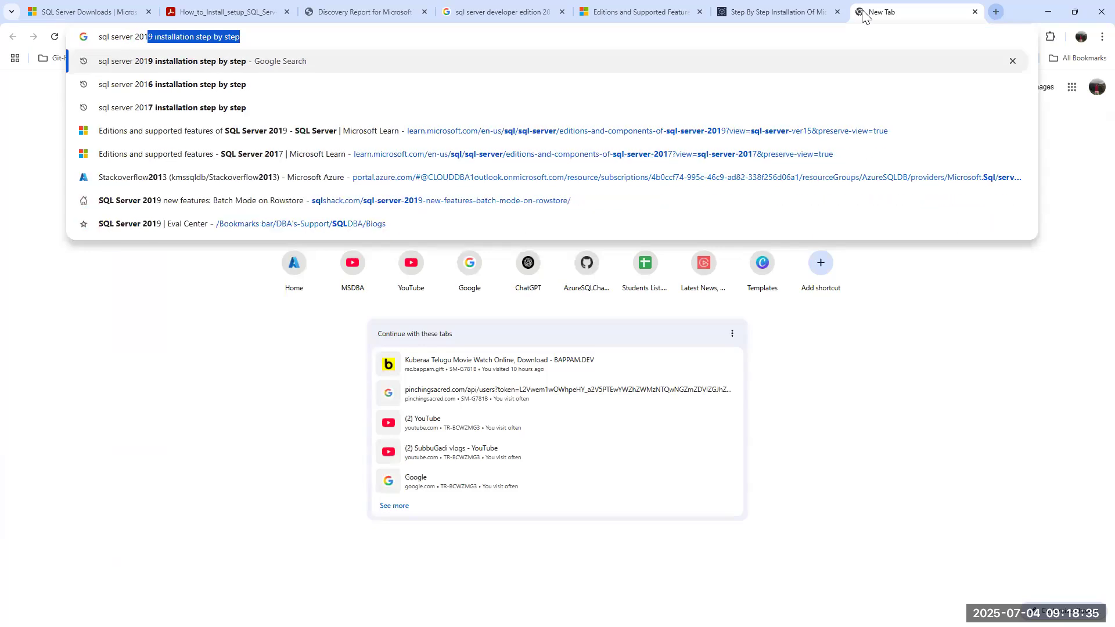
key(Right)
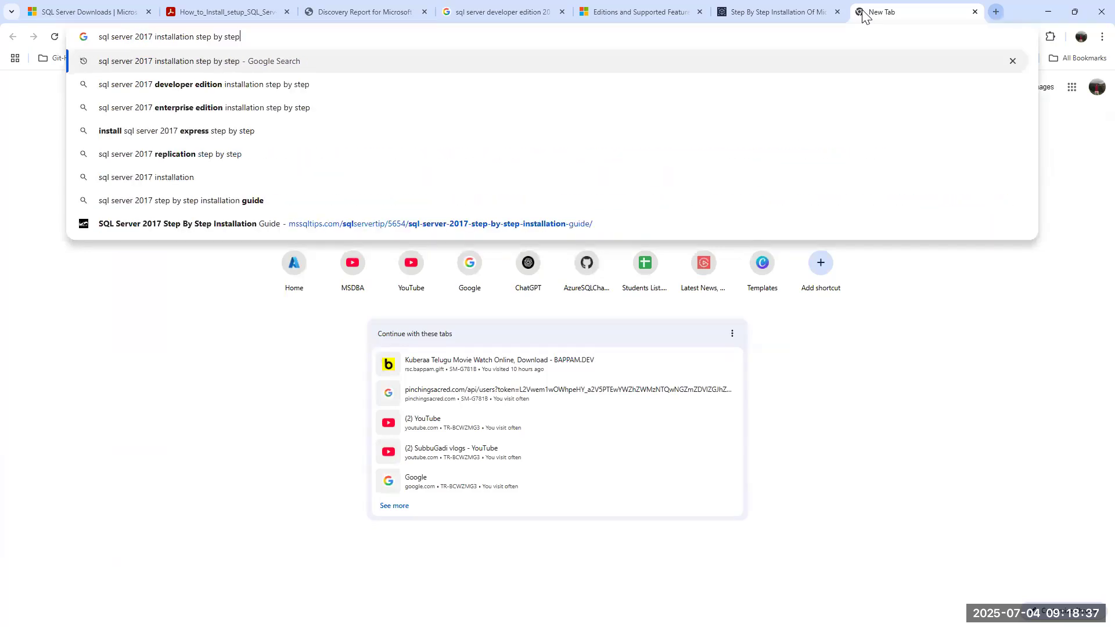
key(Return)
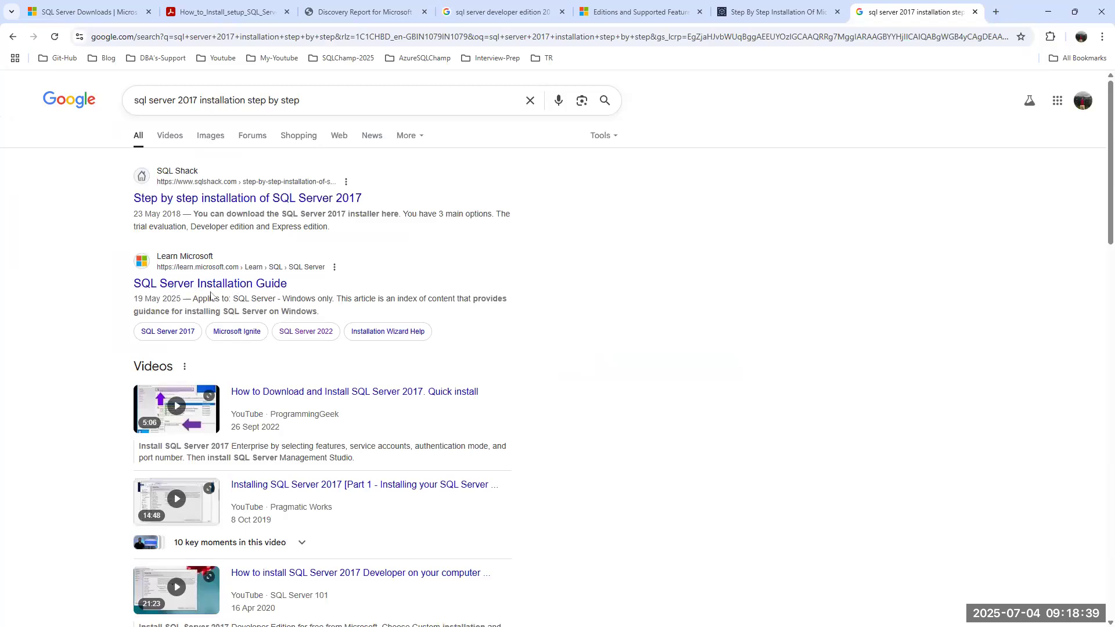
Open the SQLShack SQL Server 2017 install article, review its Feature Selection screenshots, then return to Setup.
click(229, 199)
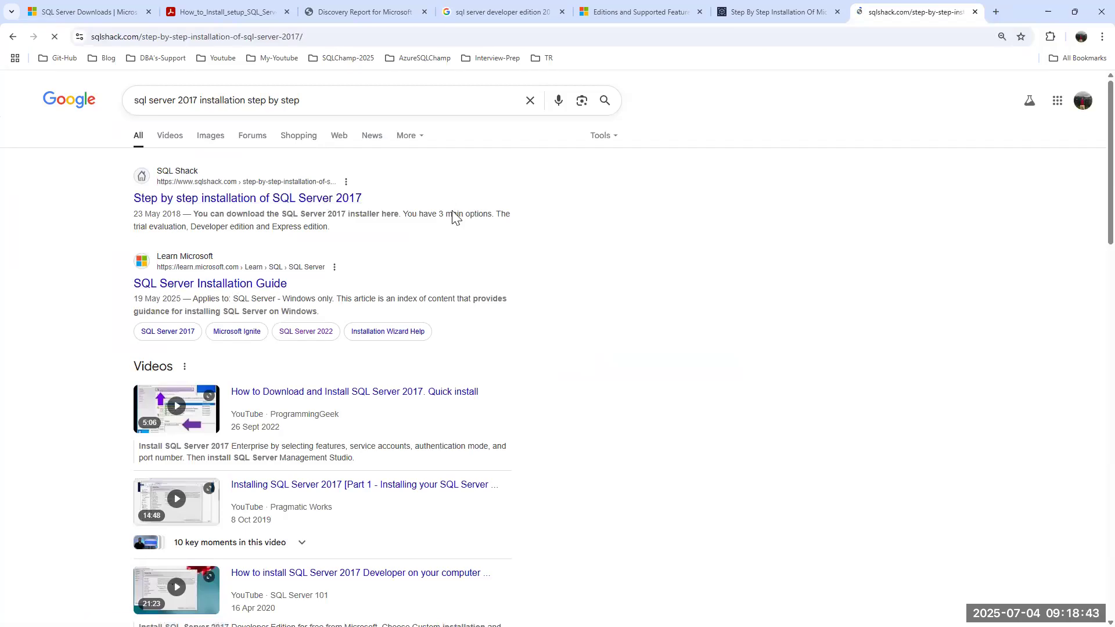
scroll(452, 230, down, 5)
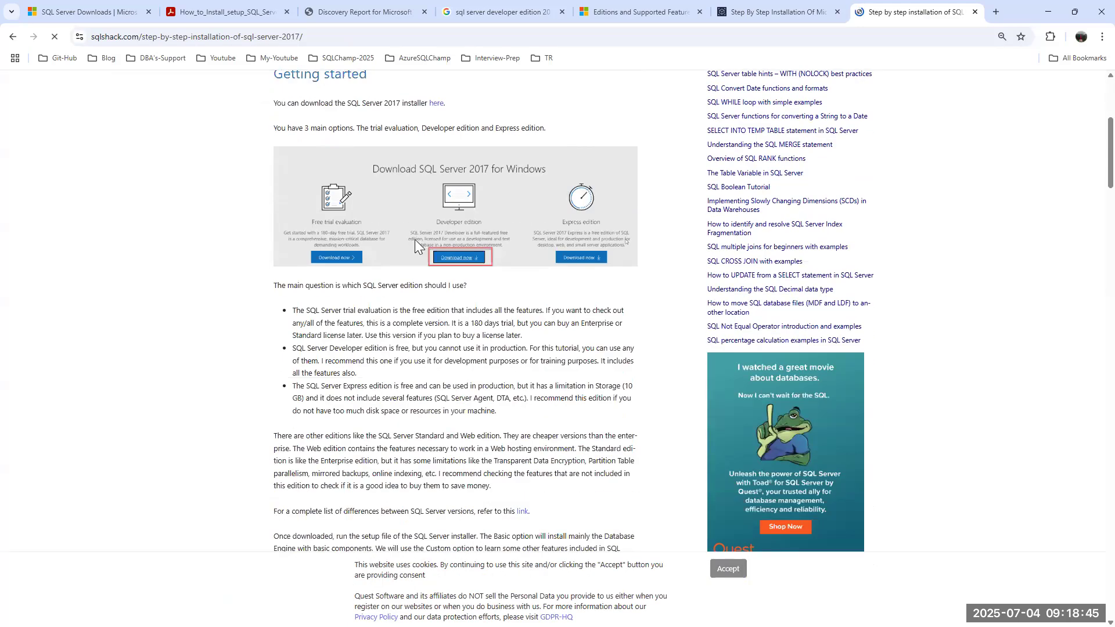
scroll(415, 240, down, 15)
scroll(389, 226, down, 15)
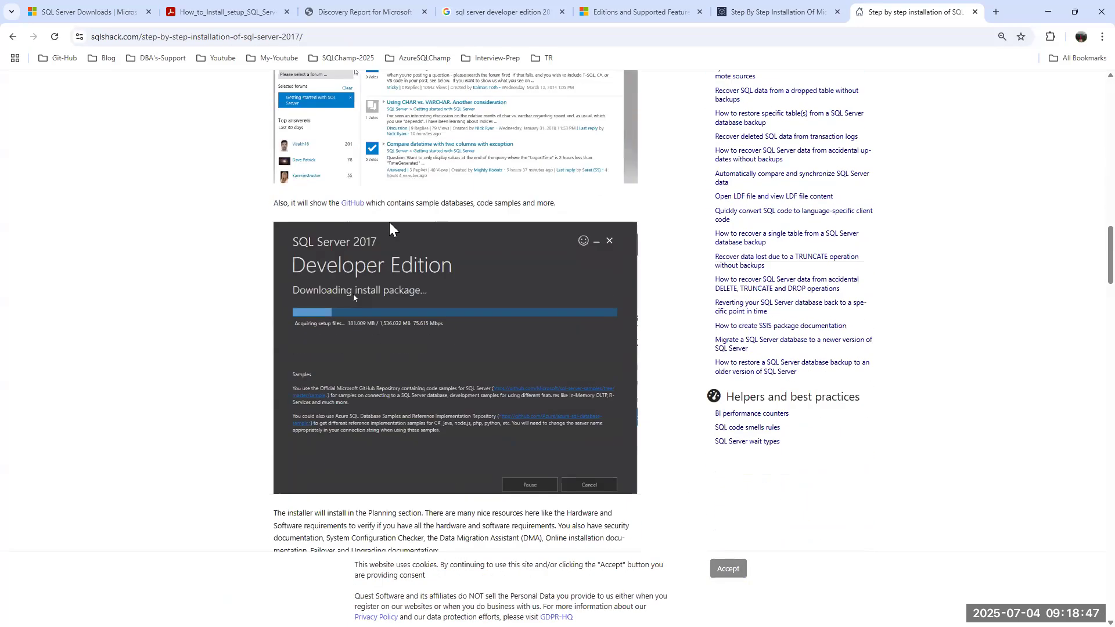
scroll(390, 223, down, 5)
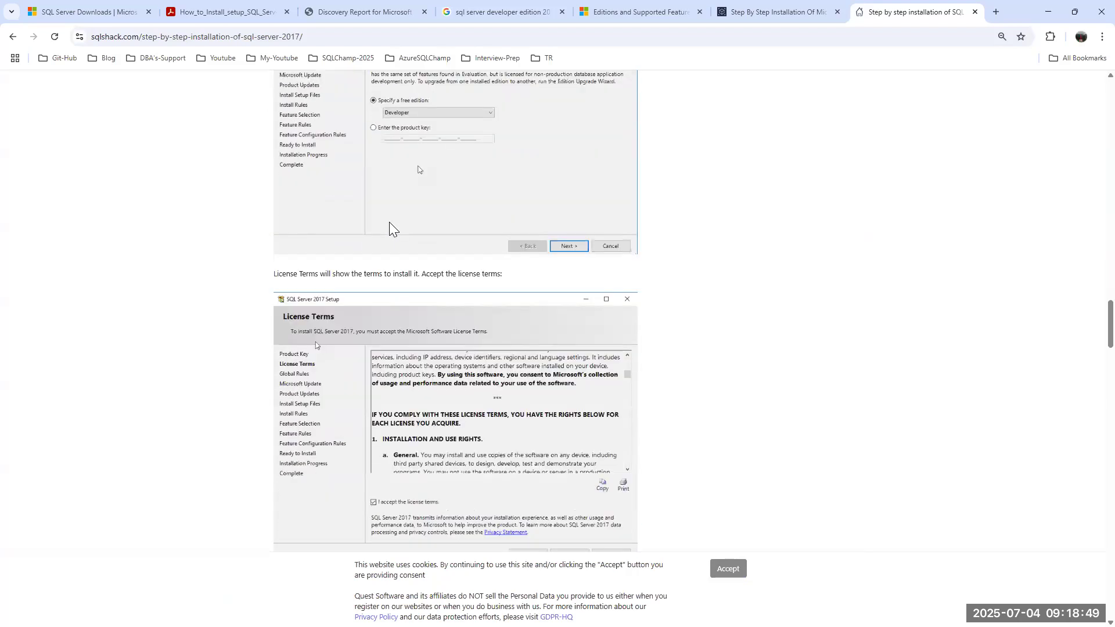
scroll(389, 223, up, 3)
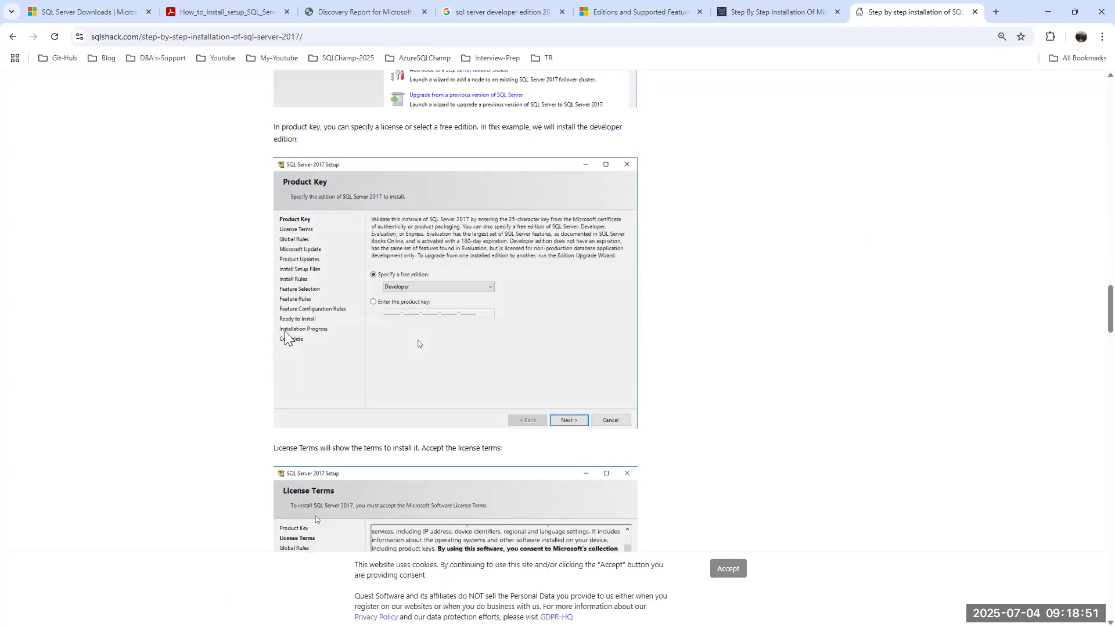
scroll(365, 285, down, 7)
scroll(364, 284, down, 18)
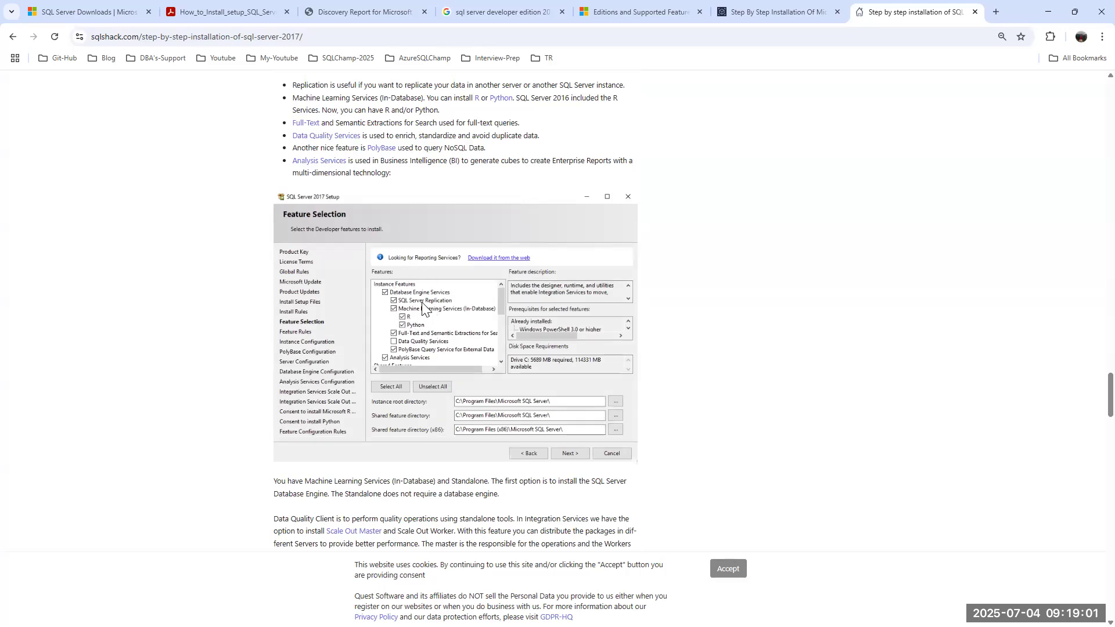
scroll(422, 306, down, 10)
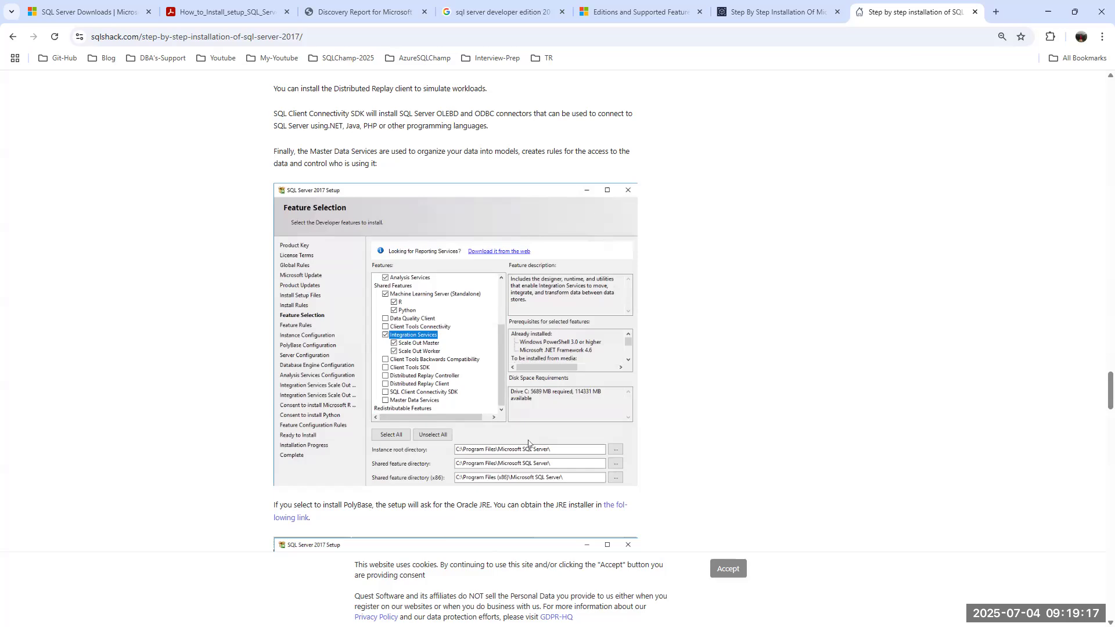
key(alt+Tab)
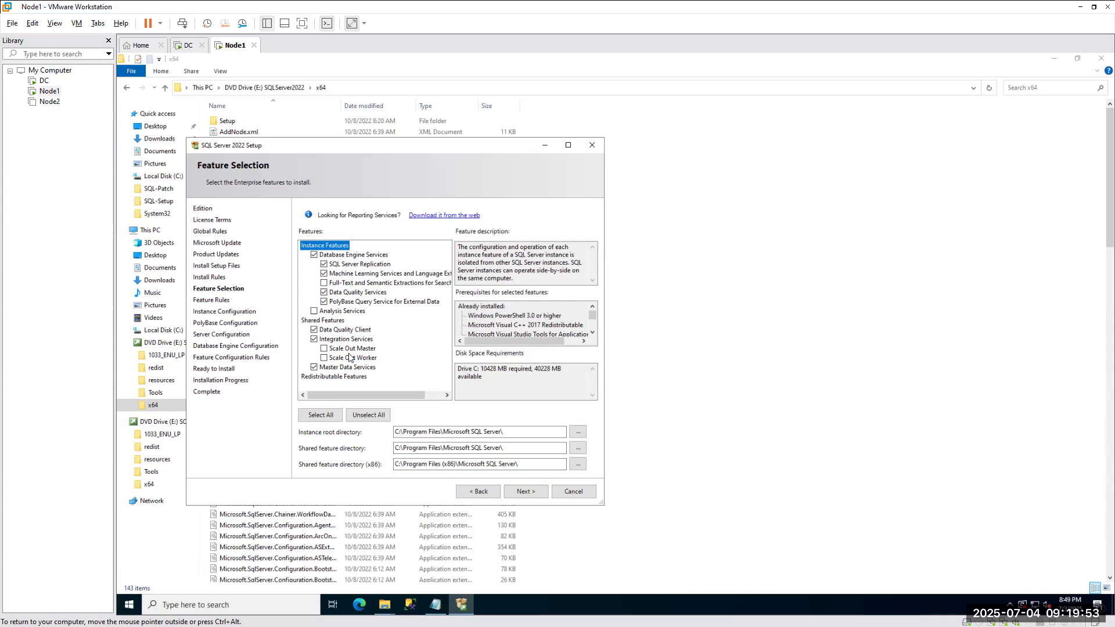
Uncheck Machine Learning Services and Language Extensions and PolyBase Query Service for External Data.
click(324, 273)
click(324, 302)
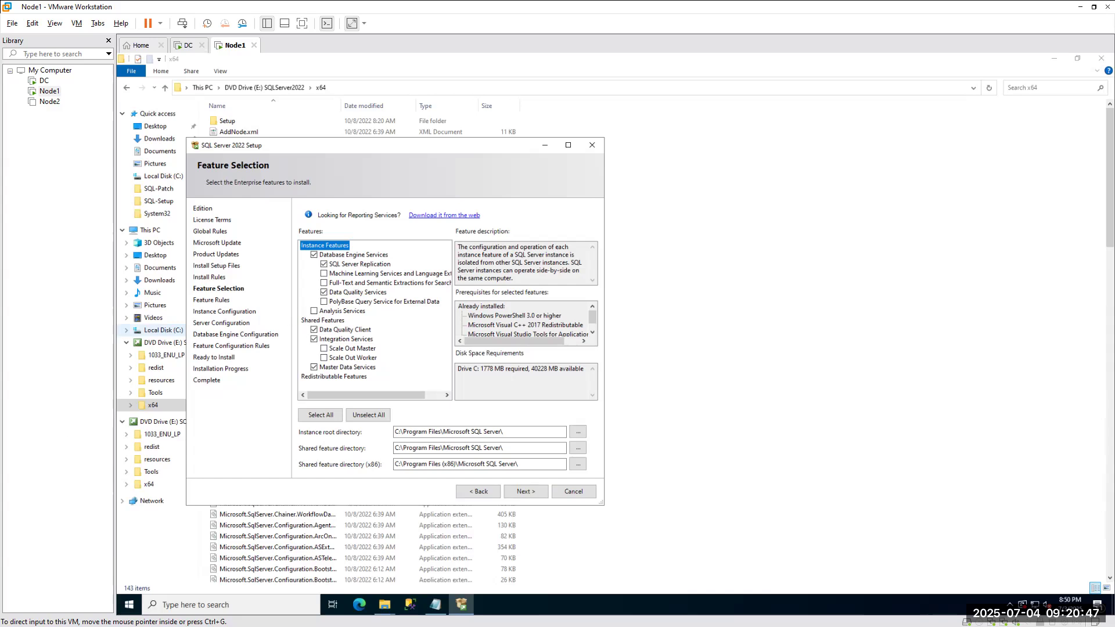
Search a new Chrome tab for 'sql server data quality services' and open Microsoft Learn's DQS article.
key(alt+Tab)
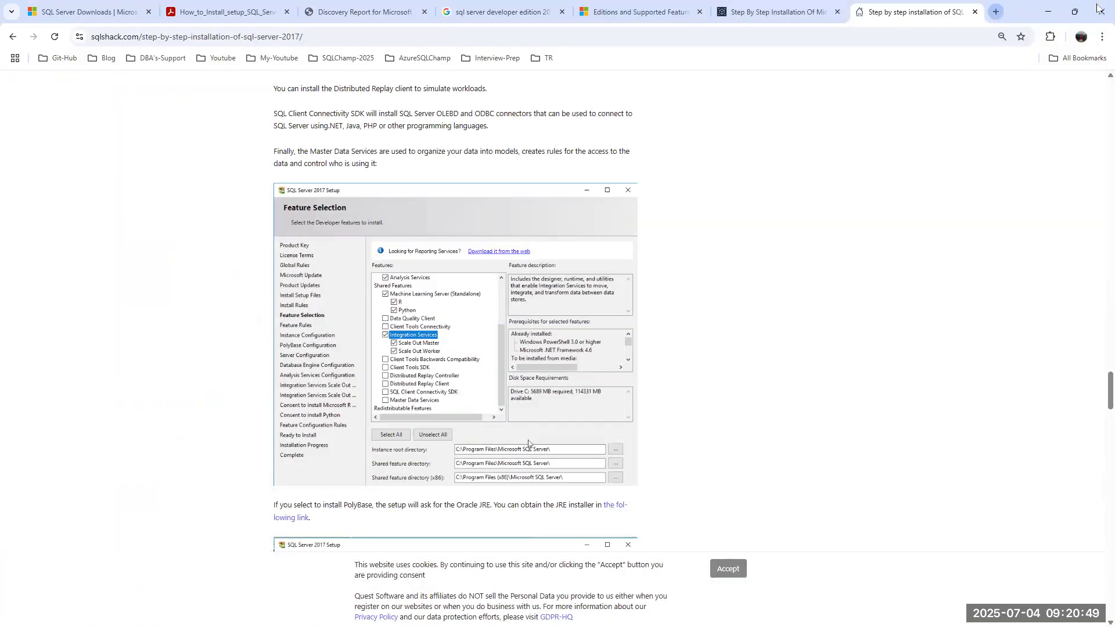
click(997, 12)
text(sql server )
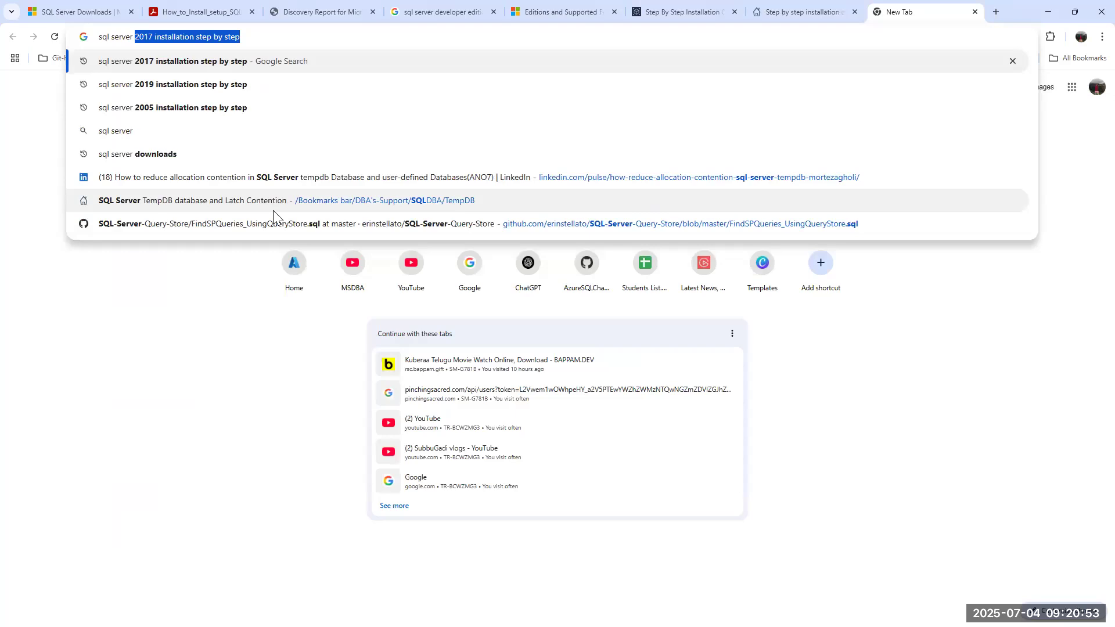
text(data)
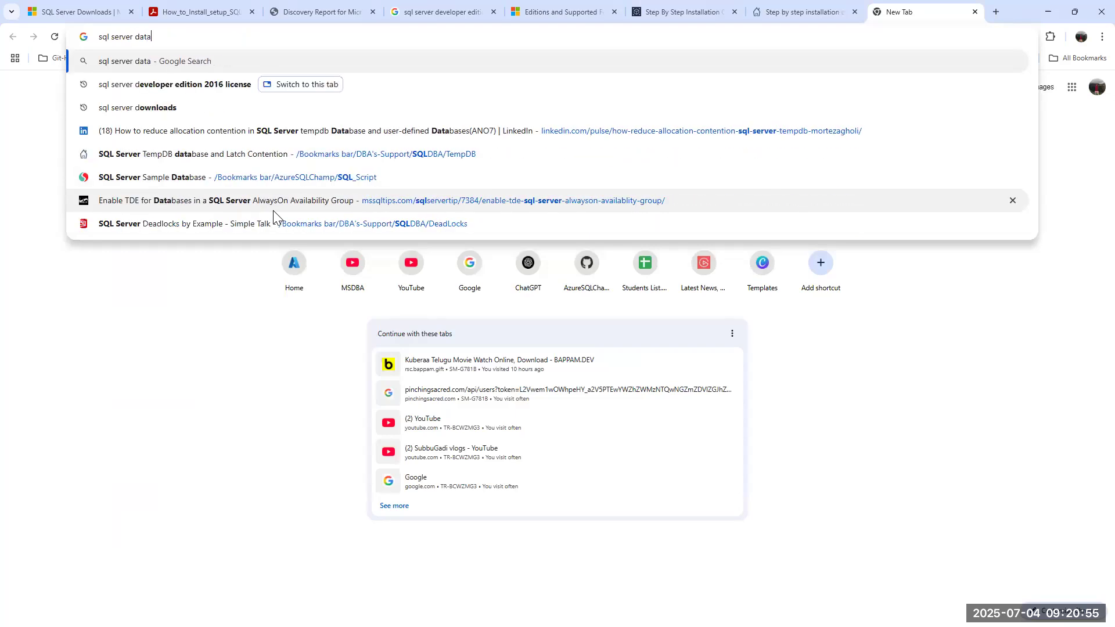
text( qal)
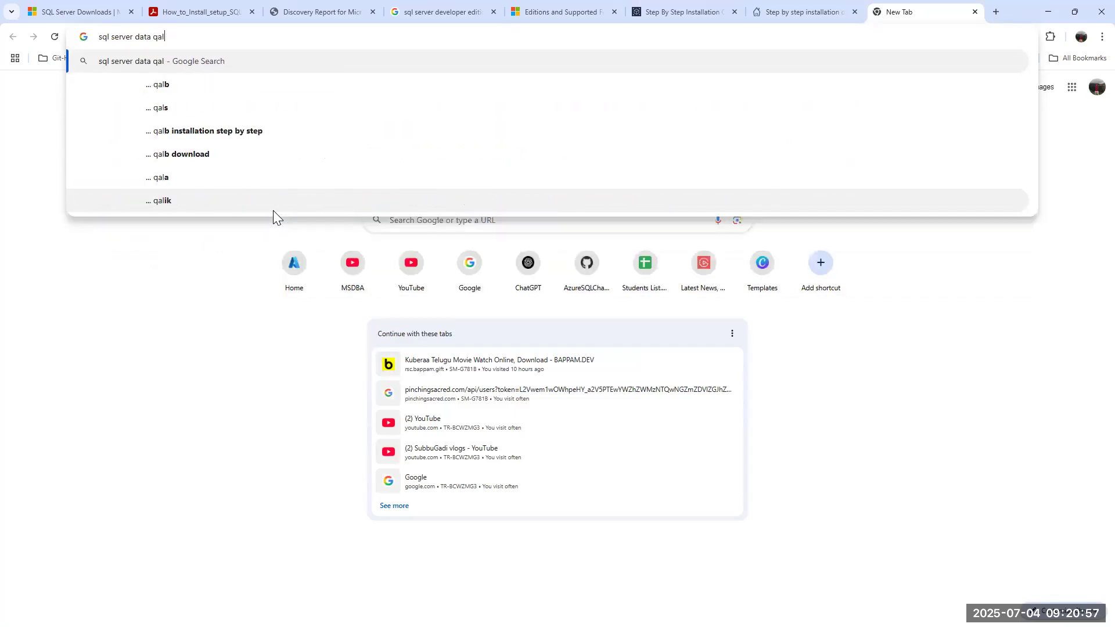
key(BackSpace)
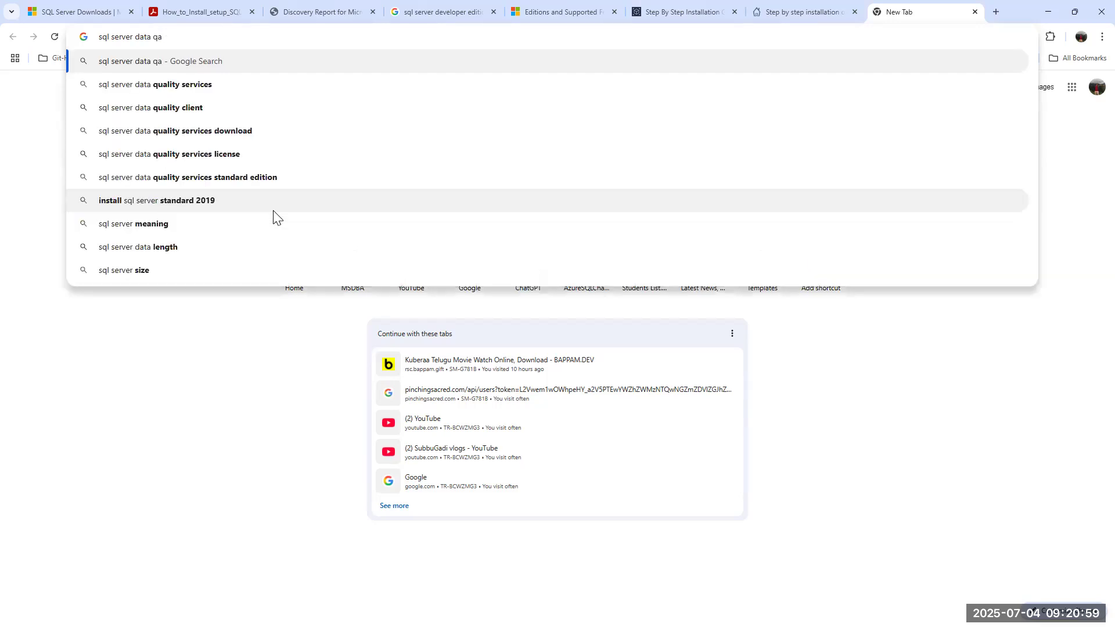
click(165, 85)
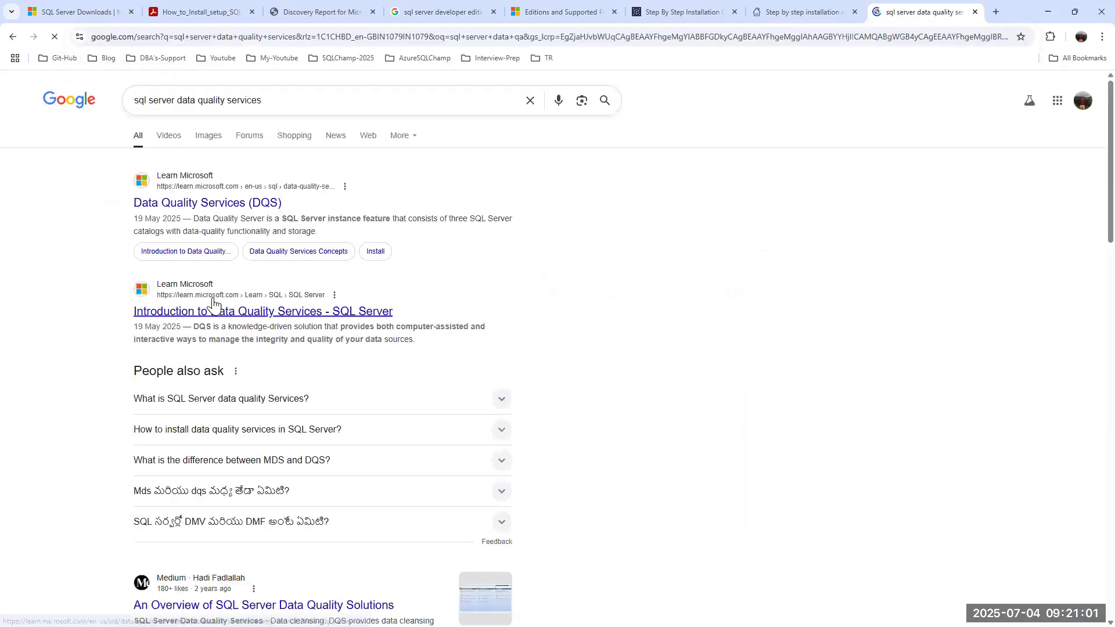
click(194, 206)
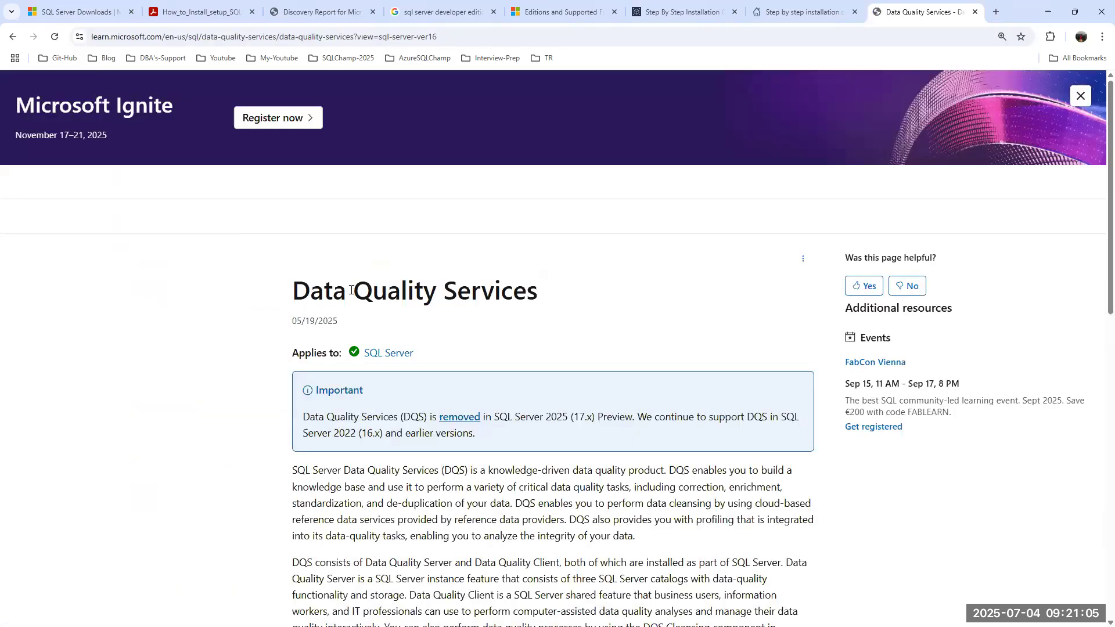
scroll(407, 349, down, 2)
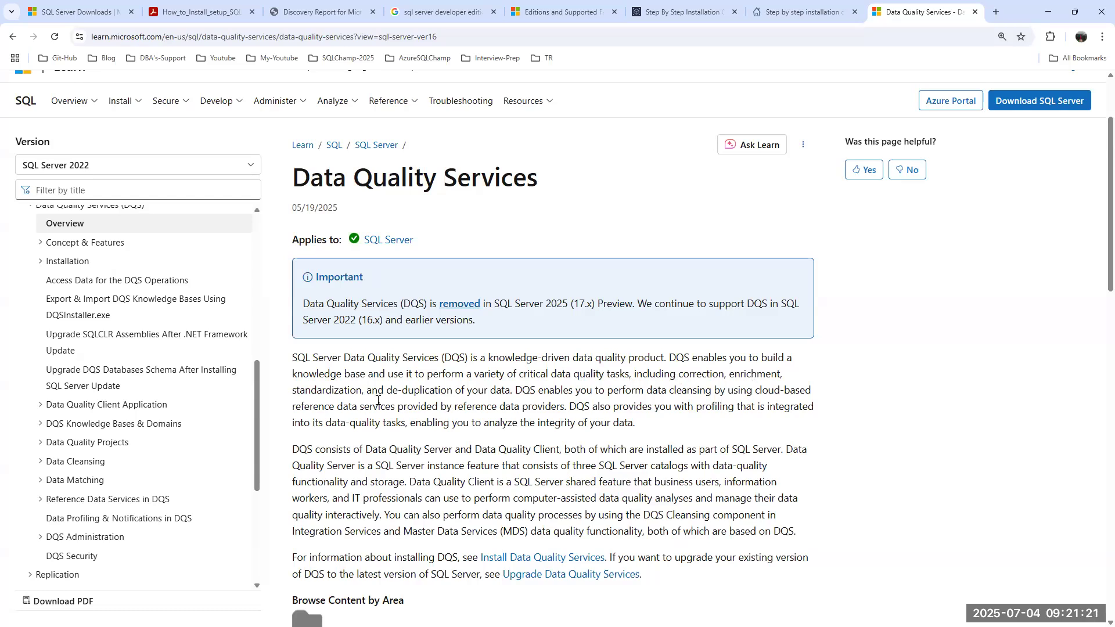
Highlight 'standardization', scroll the Data Quality Services page, then minimize the browser to reveal setup.
double_click(333, 390)
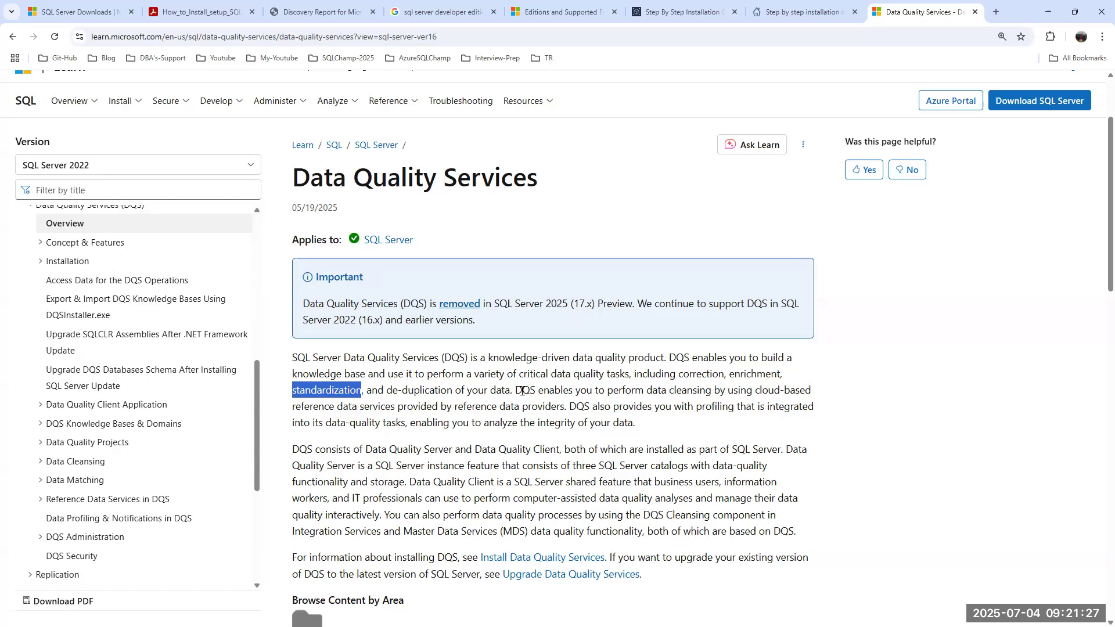
scroll(521, 390, down, 3)
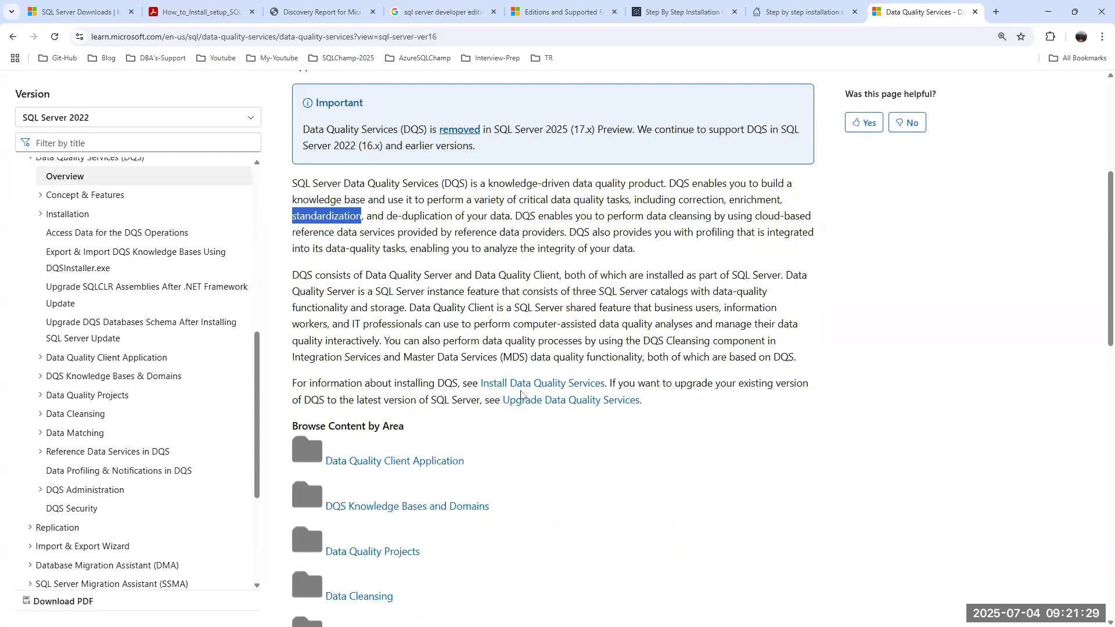
scroll(521, 395, down, 10)
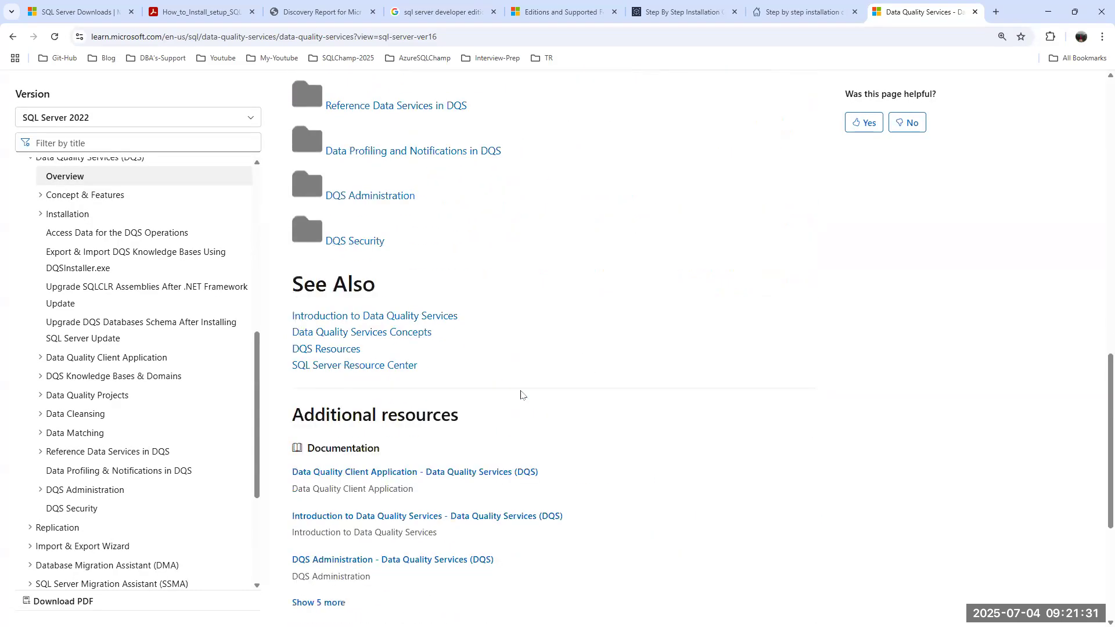
scroll(521, 395, up, 6)
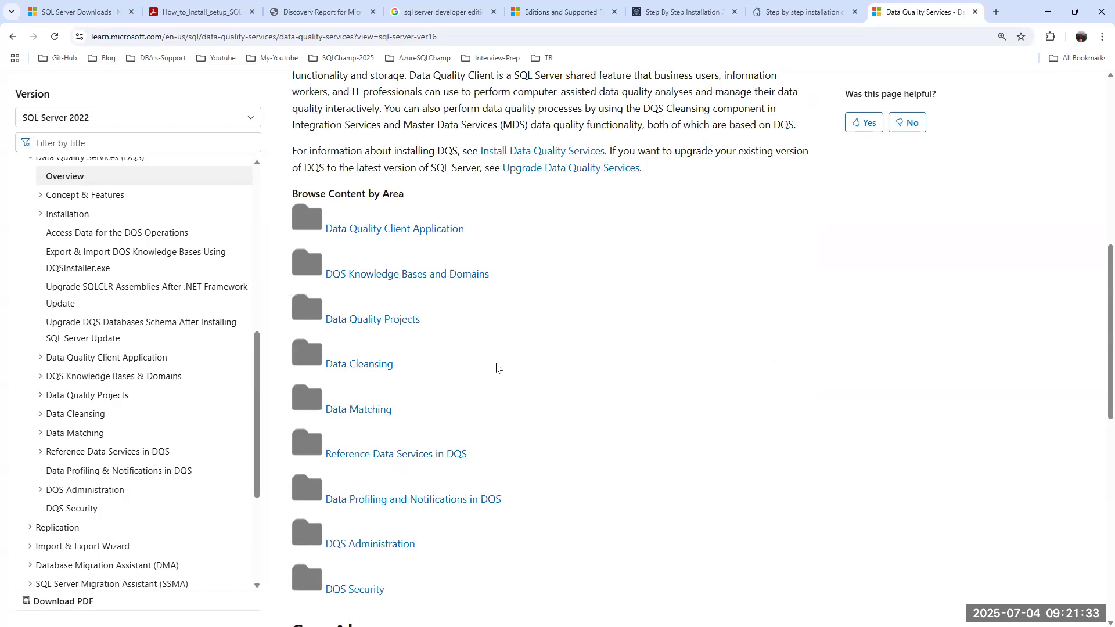
scroll(505, 371, up, 4)
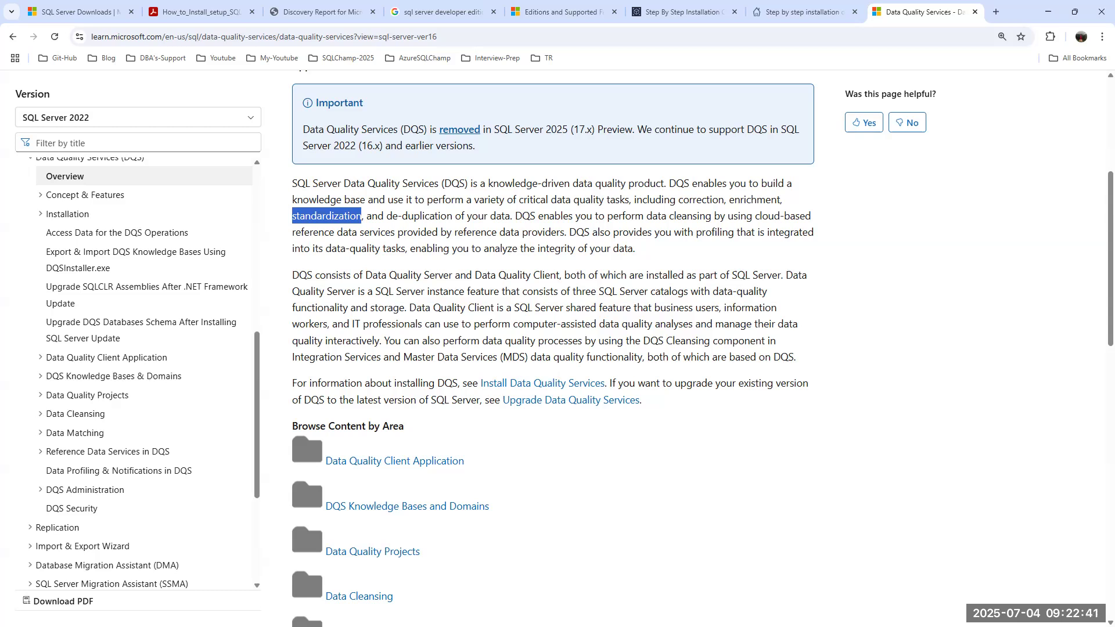
click(1048, 11)
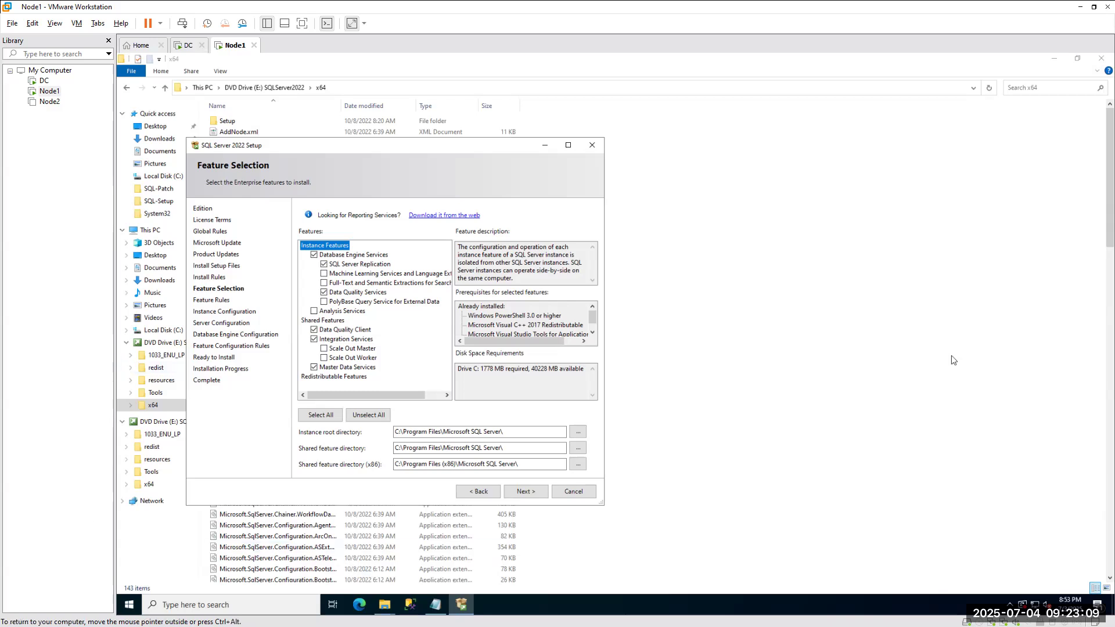
key(alt+Tab)
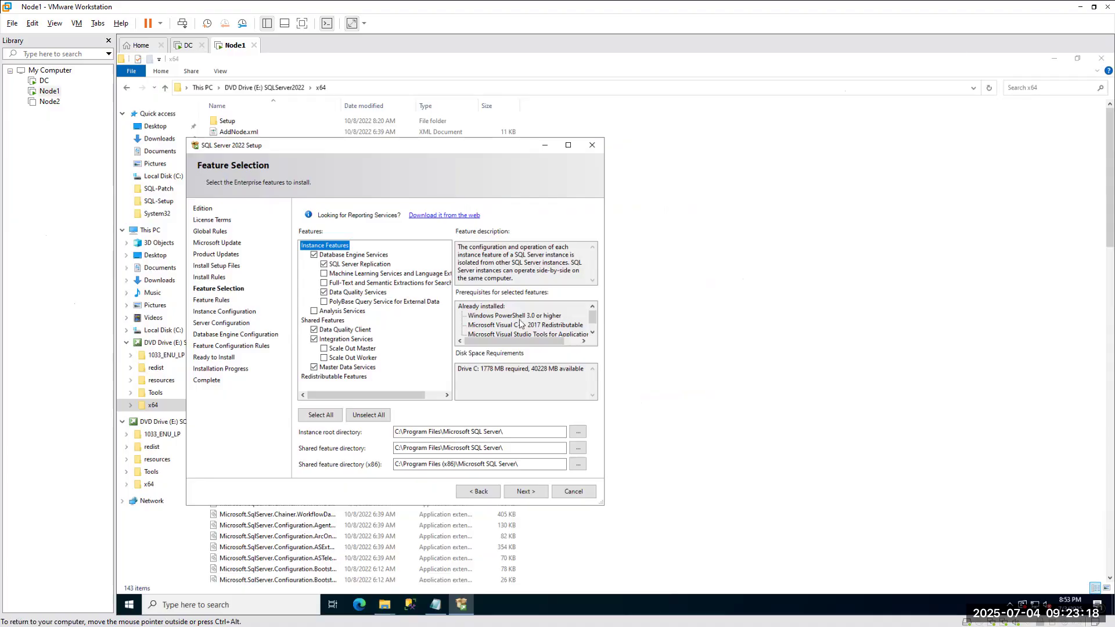
click(1048, 12)
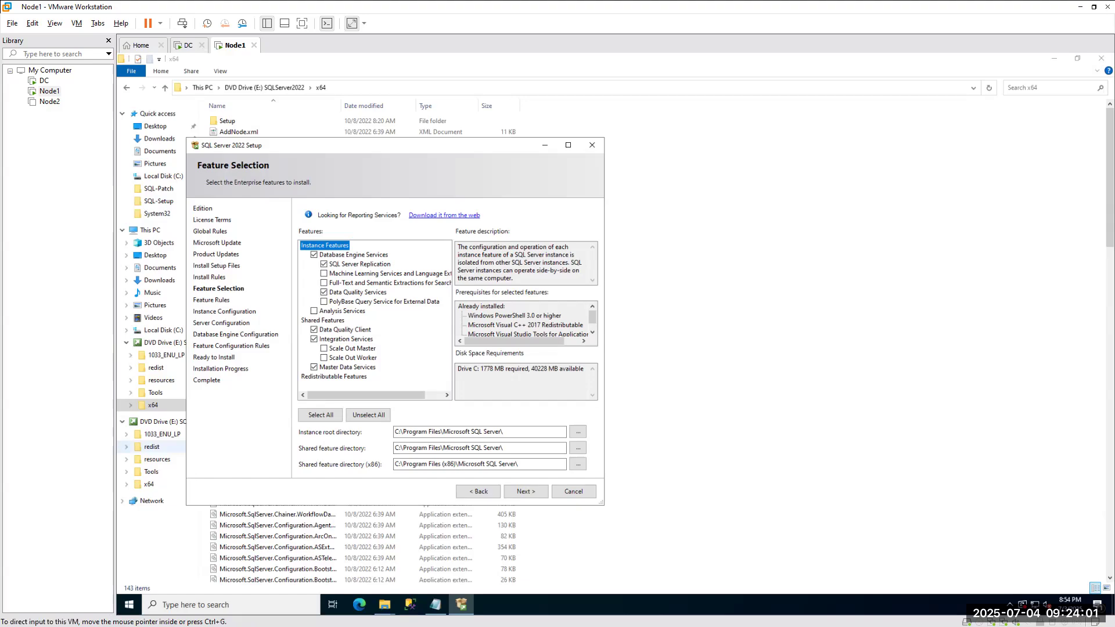
key(alt+Tab)
click(802, 12)
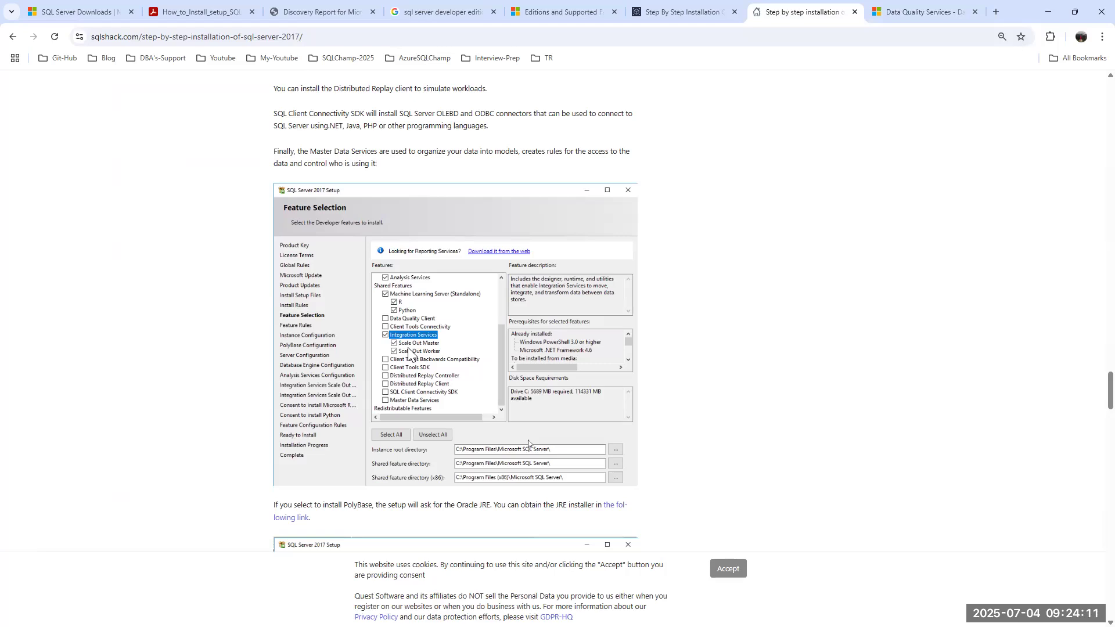
click(1048, 11)
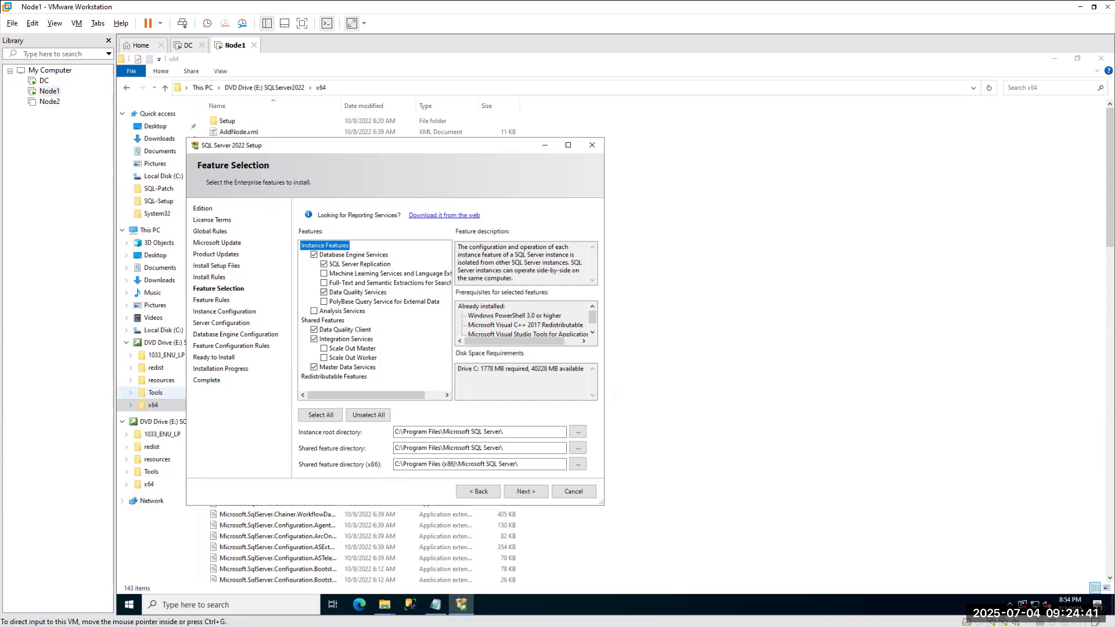
key(alt+Tab)
scroll(324, 329, up, 7)
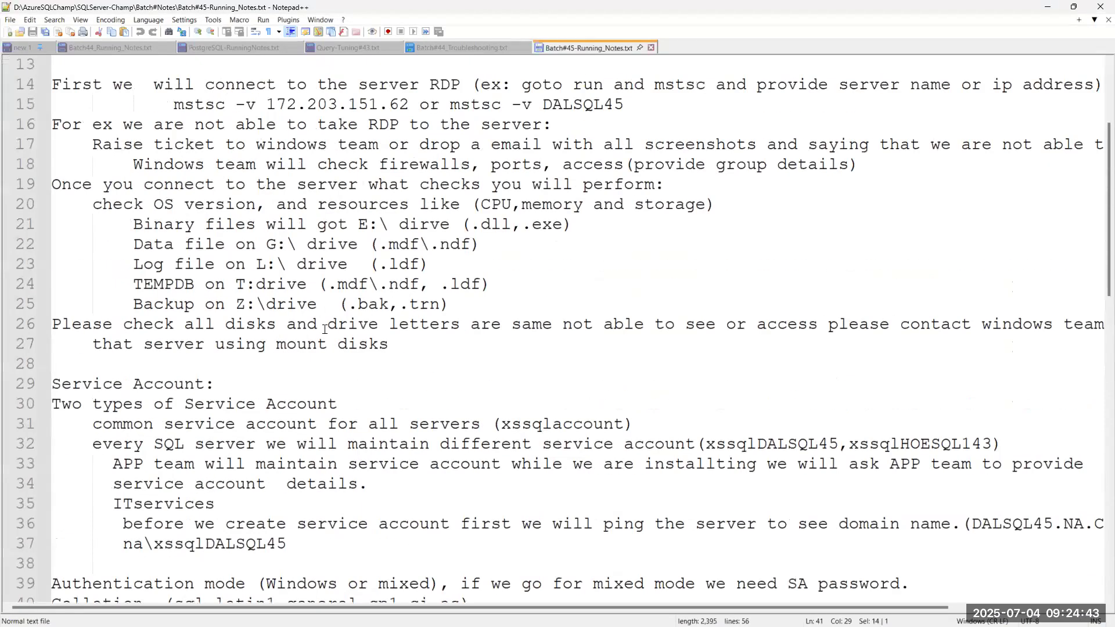
drag(140, 465, 309, 466)
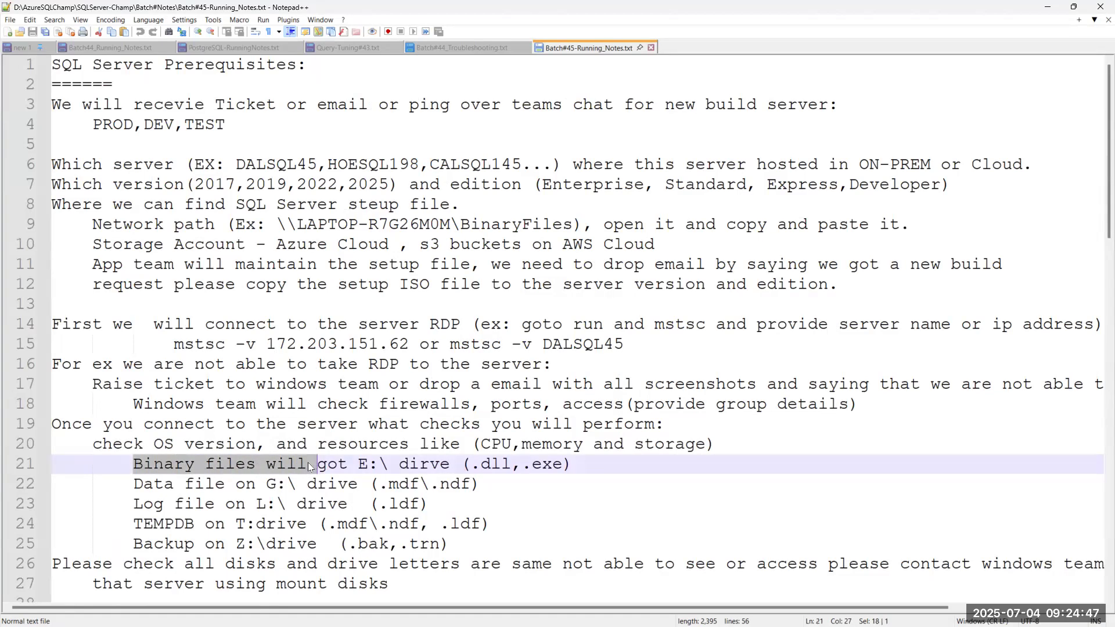
click(1053, 7)
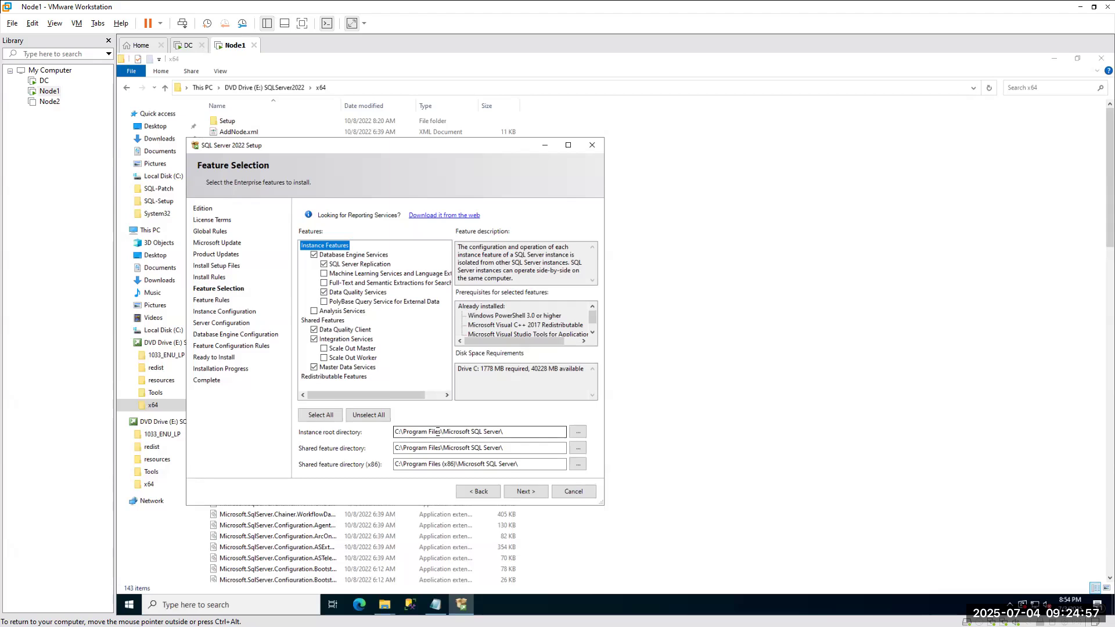
Change the instance root, shared feature and x86 shared feature directories from drive C to E.
click(400, 433)
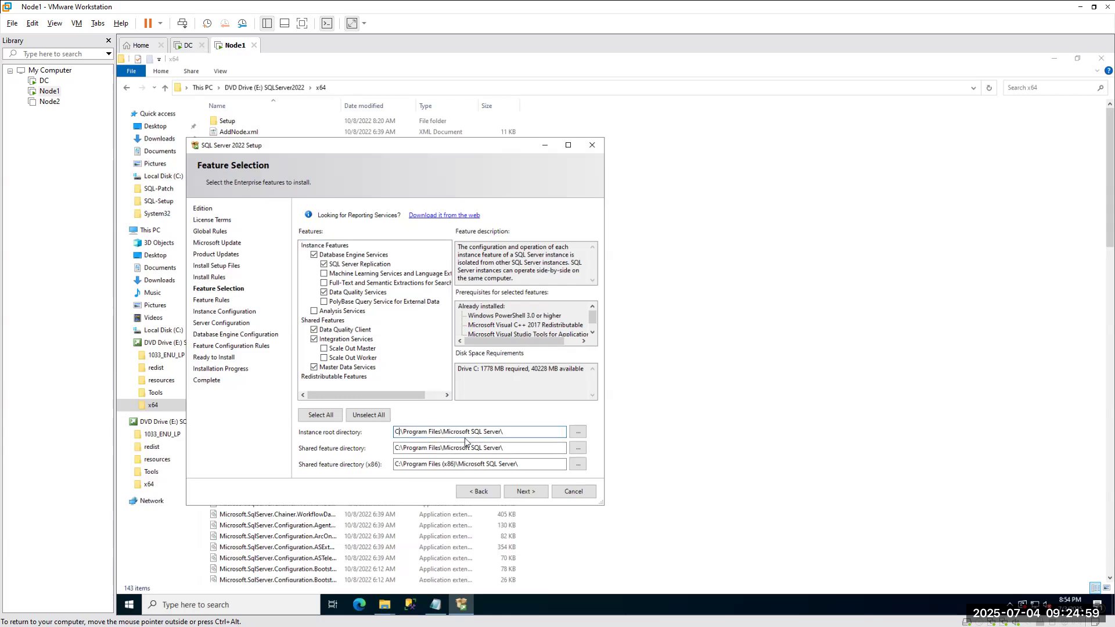
key(BackSpace)
text(E)
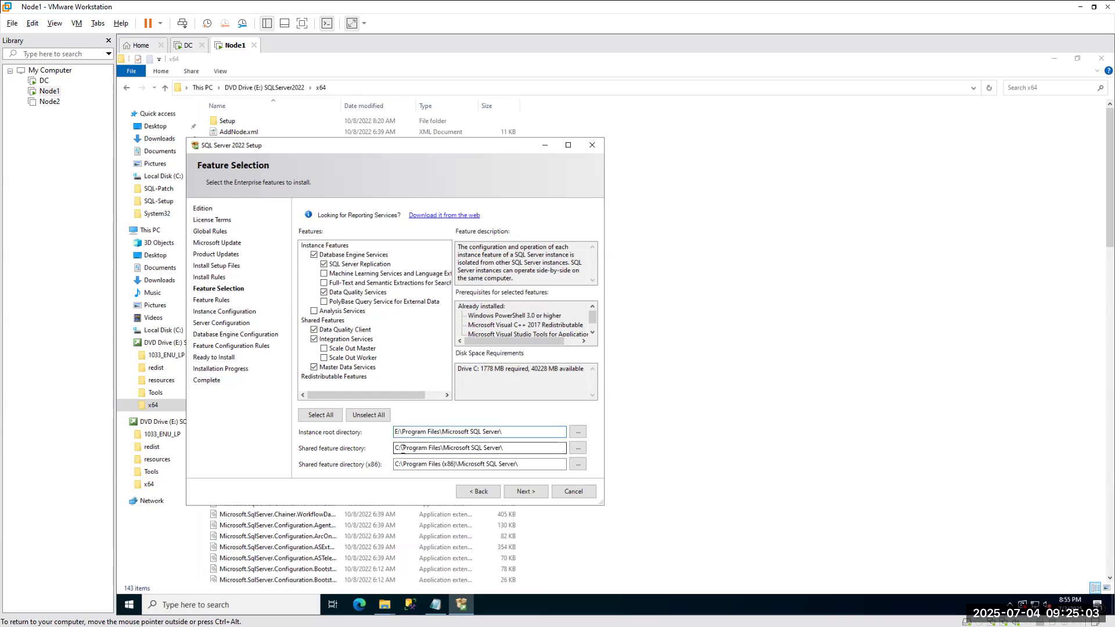
click(395, 449)
key(Delete)
text(E)
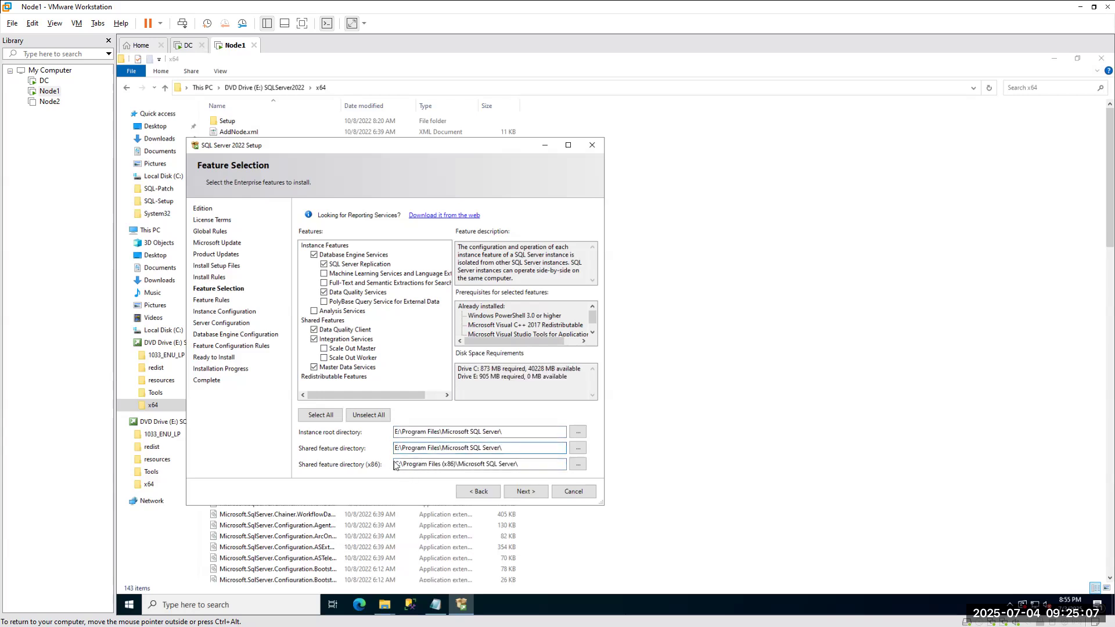
click(397, 463)
key(Delete)
text(E)
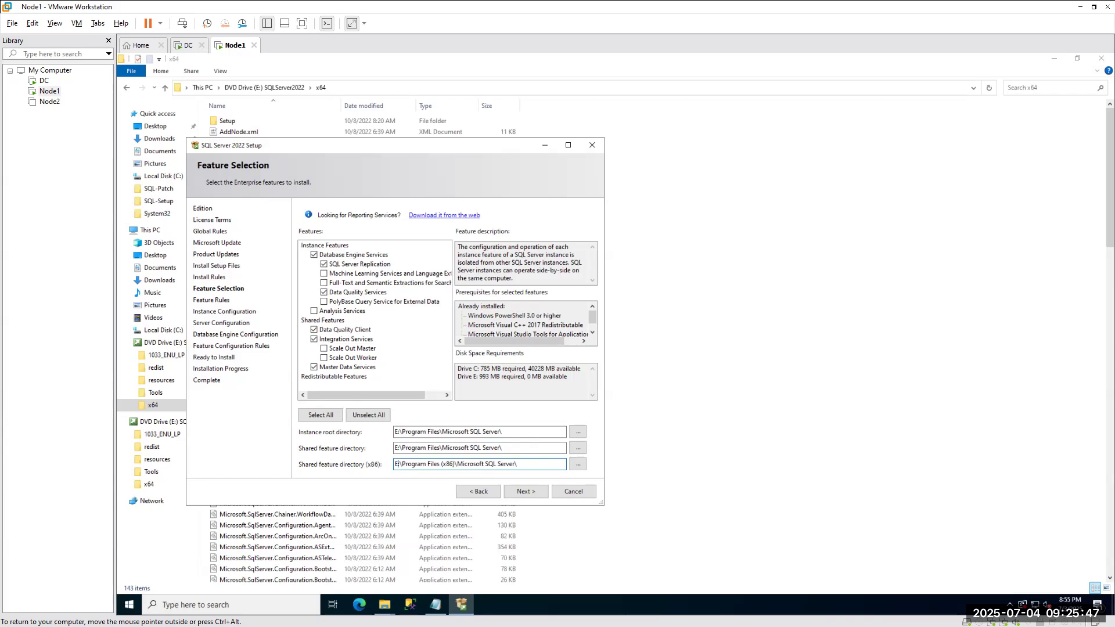
Switch the x86 shared feature, shared feature and instance root directories back to drive C.
key(BackSpace)
text(C)
click(395, 448)
key(Delete)
text(C)
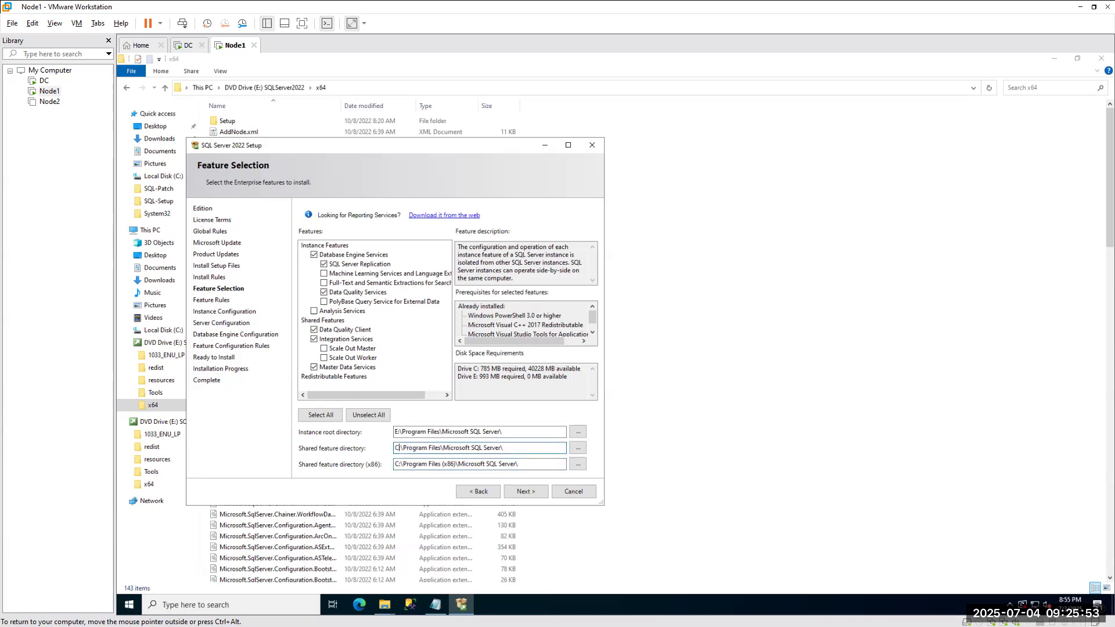
click(397, 432)
key(Delete)
text(C)
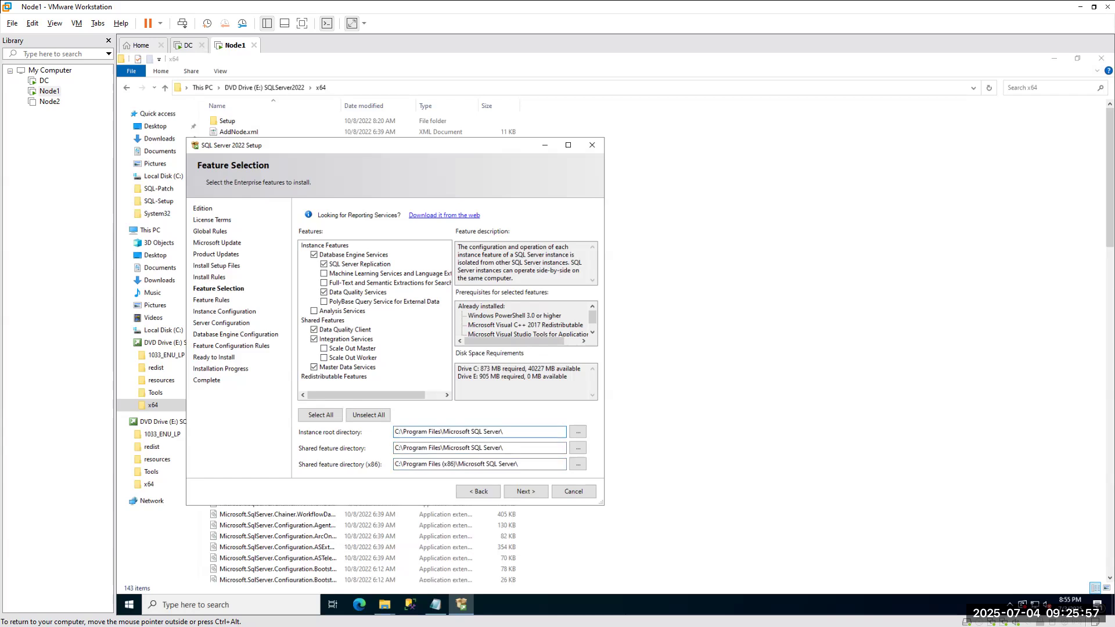
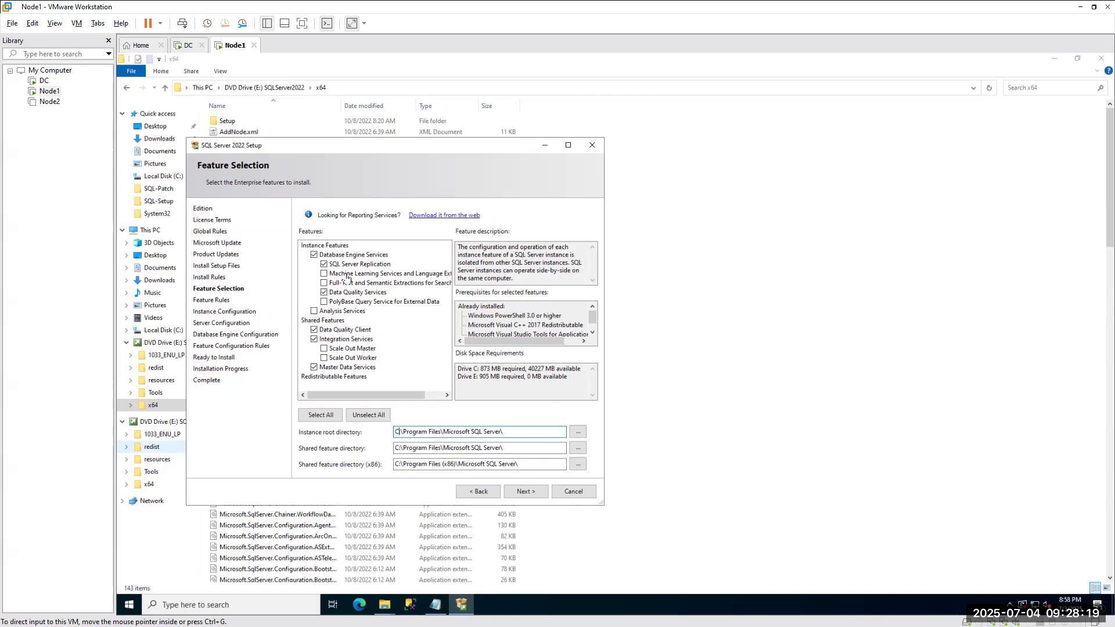
Proceed from Feature Selection to Instance Configuration with the chosen features.
click(526, 494)
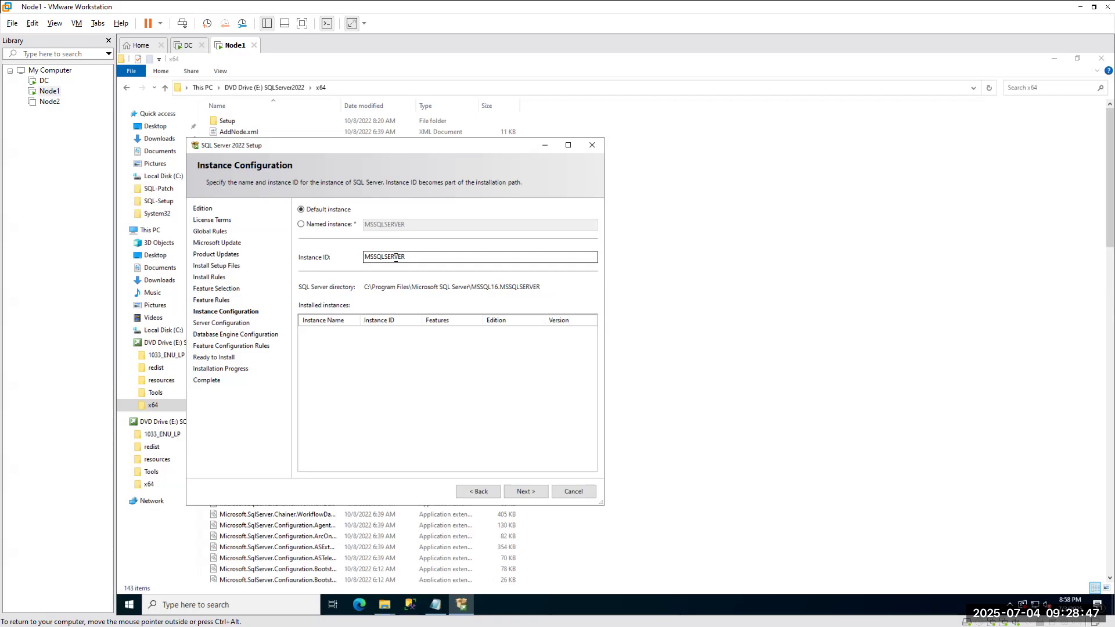
click(329, 225)
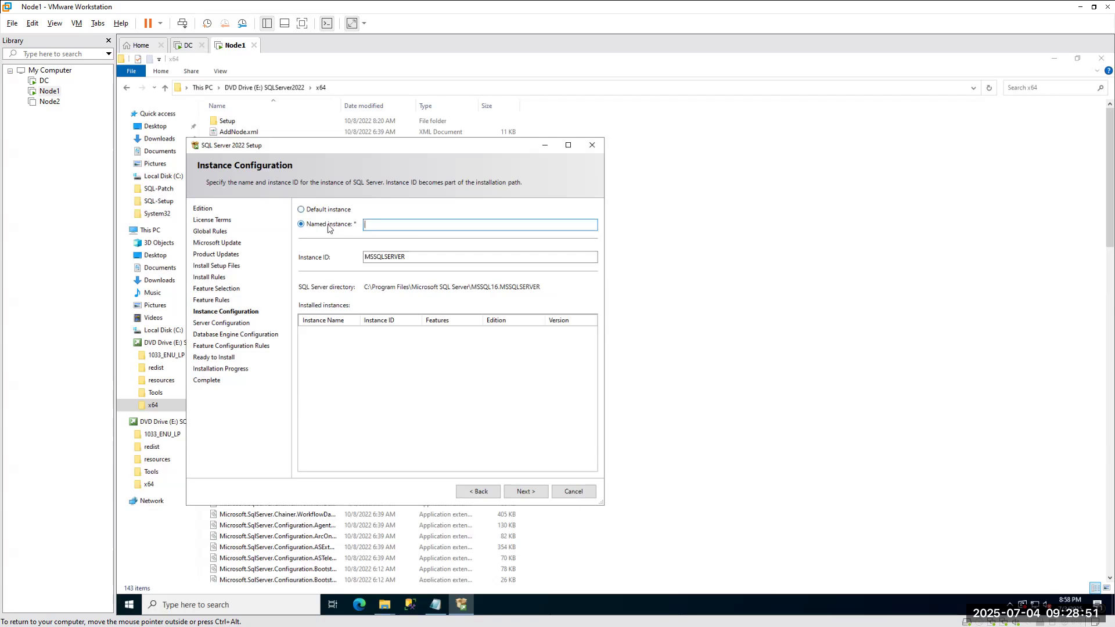
click(323, 217)
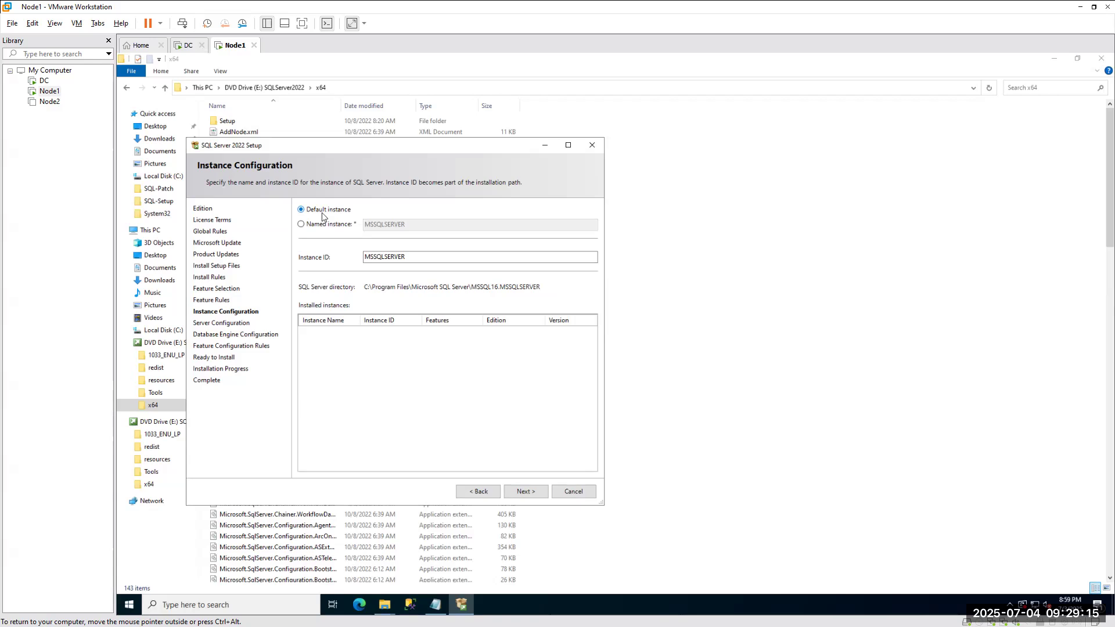
click(374, 259)
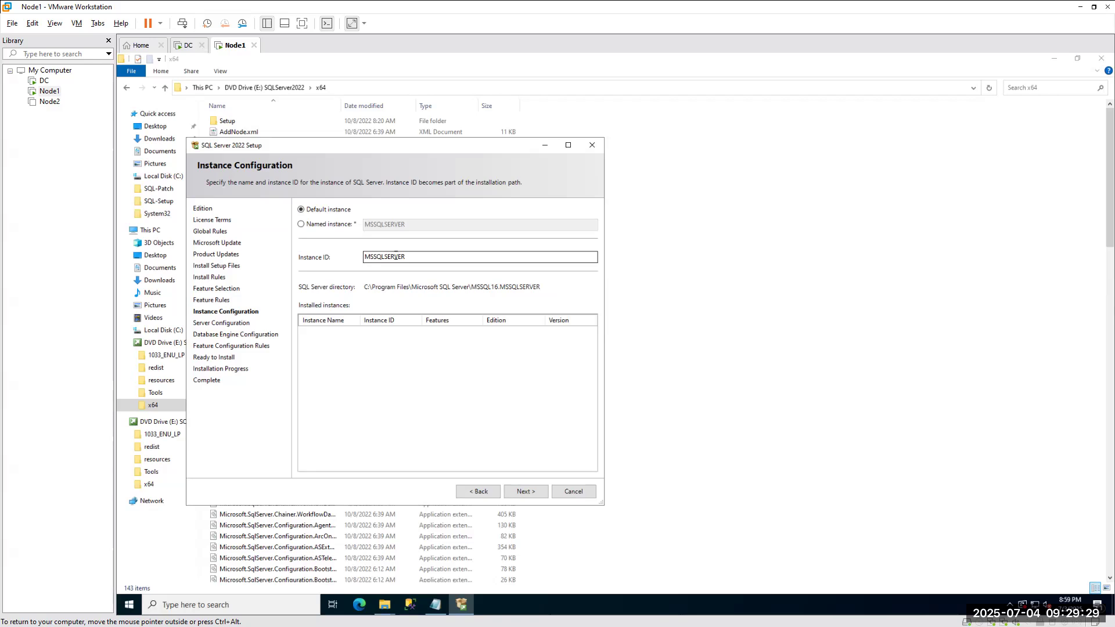
Try named instances PROD and DEV, then keep default MSSQLSERVER and continue to Server Configuration.
click(314, 228)
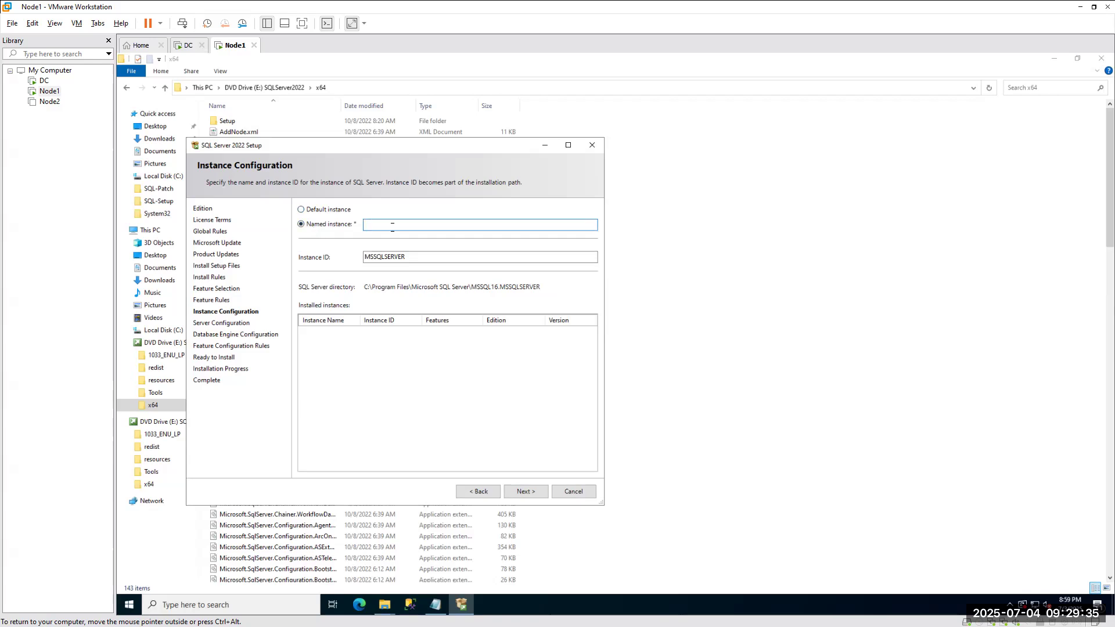
text(PROD)
key(ctrl+a)
text(DEV)
key(Tab)
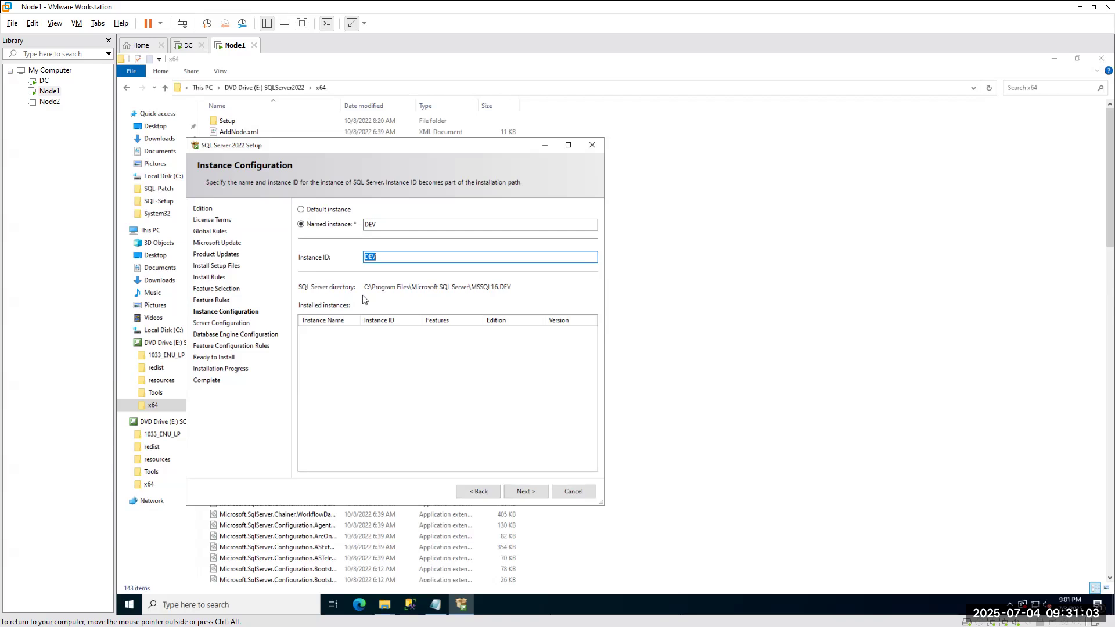
click(311, 212)
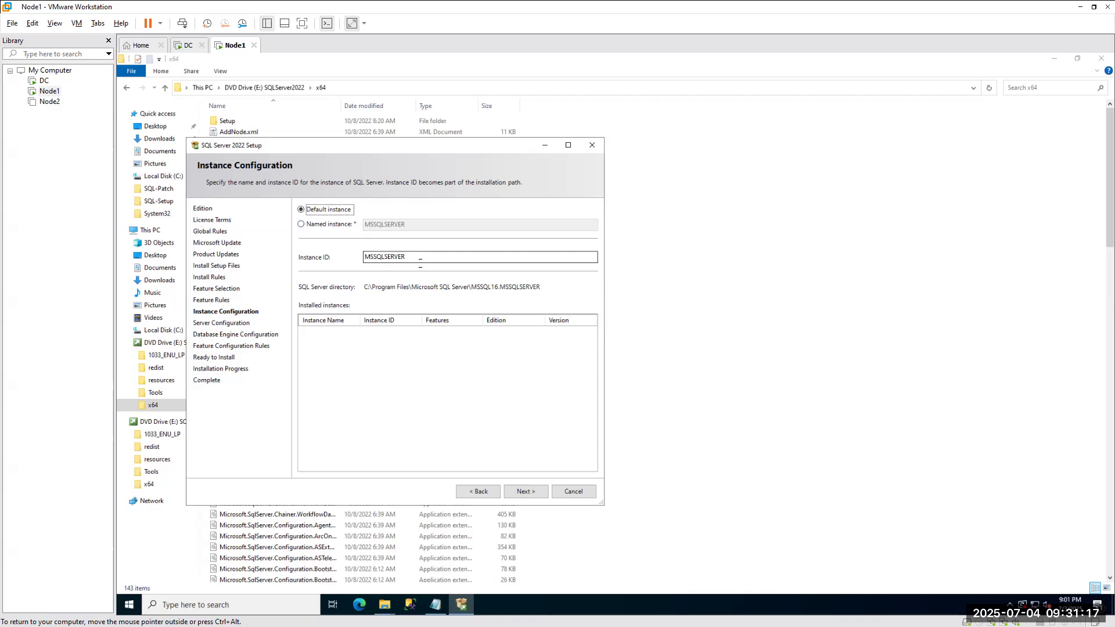
click(515, 490)
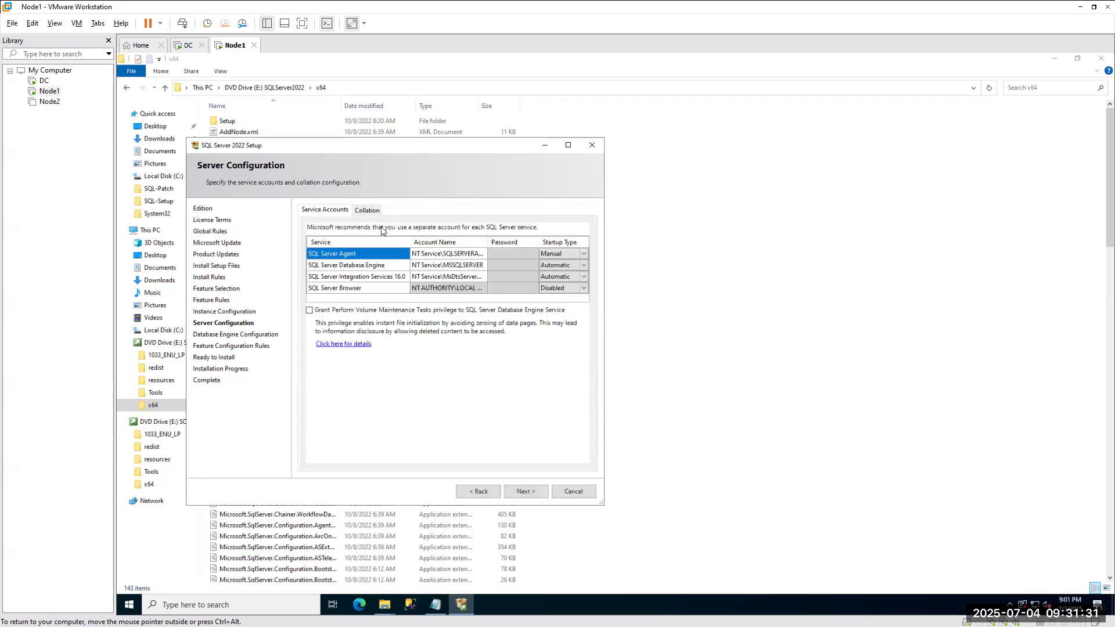
click(445, 254)
click(472, 493)
click(471, 493)
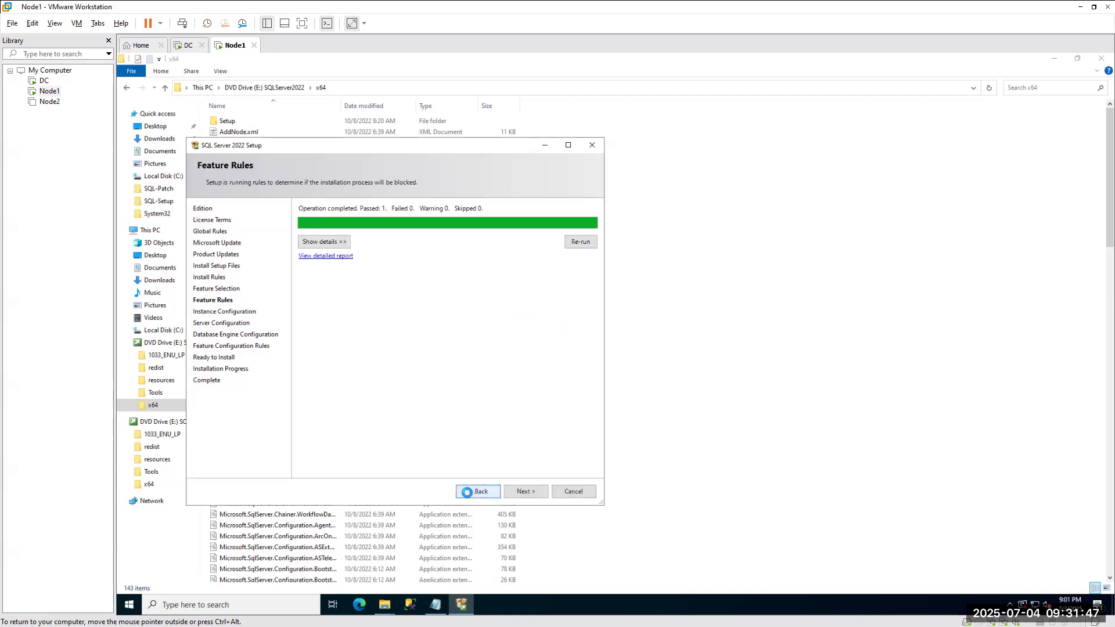
click(477, 491)
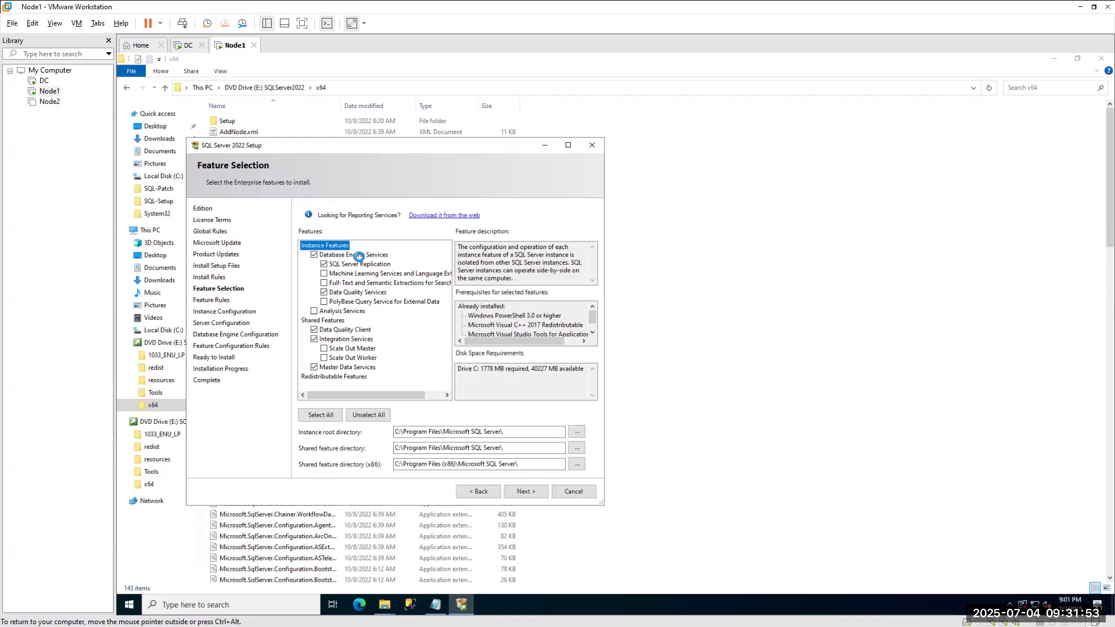
click(519, 492)
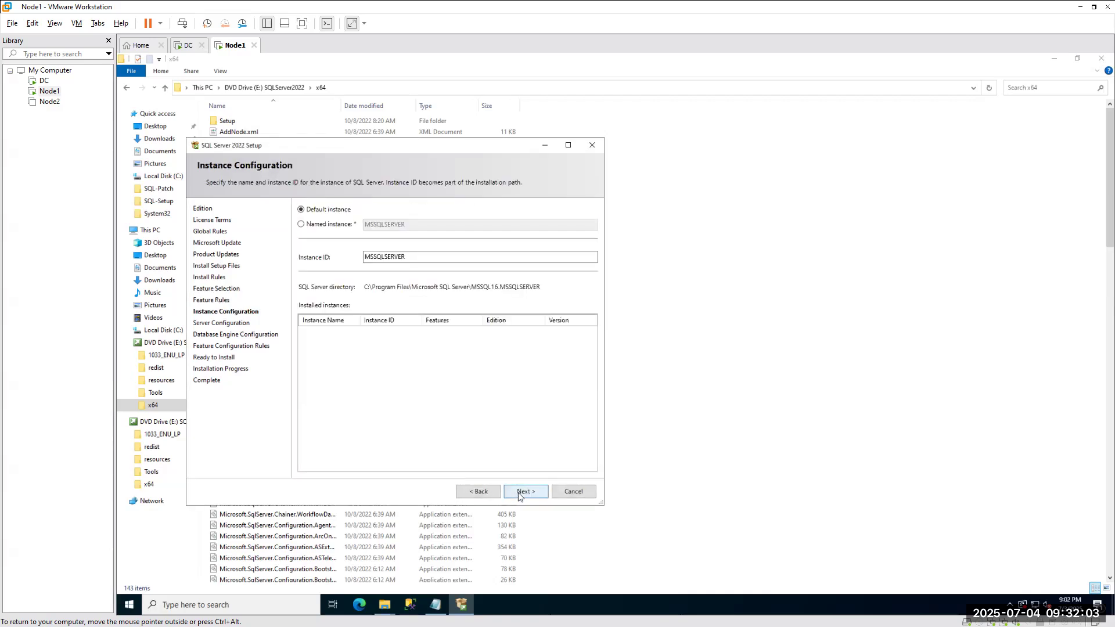
click(525, 491)
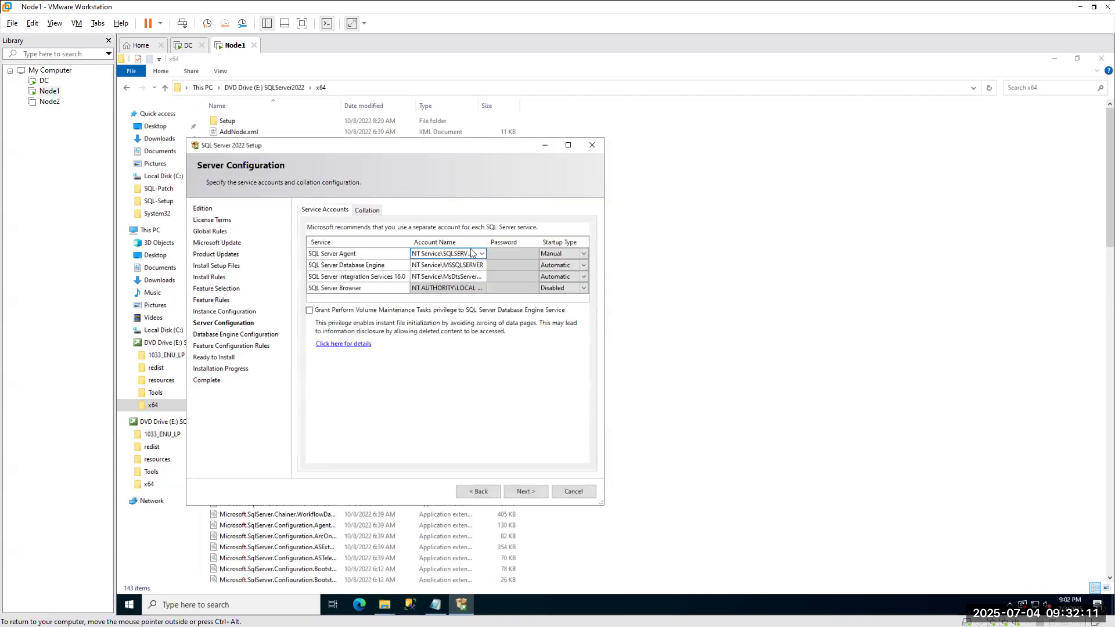
click(439, 266)
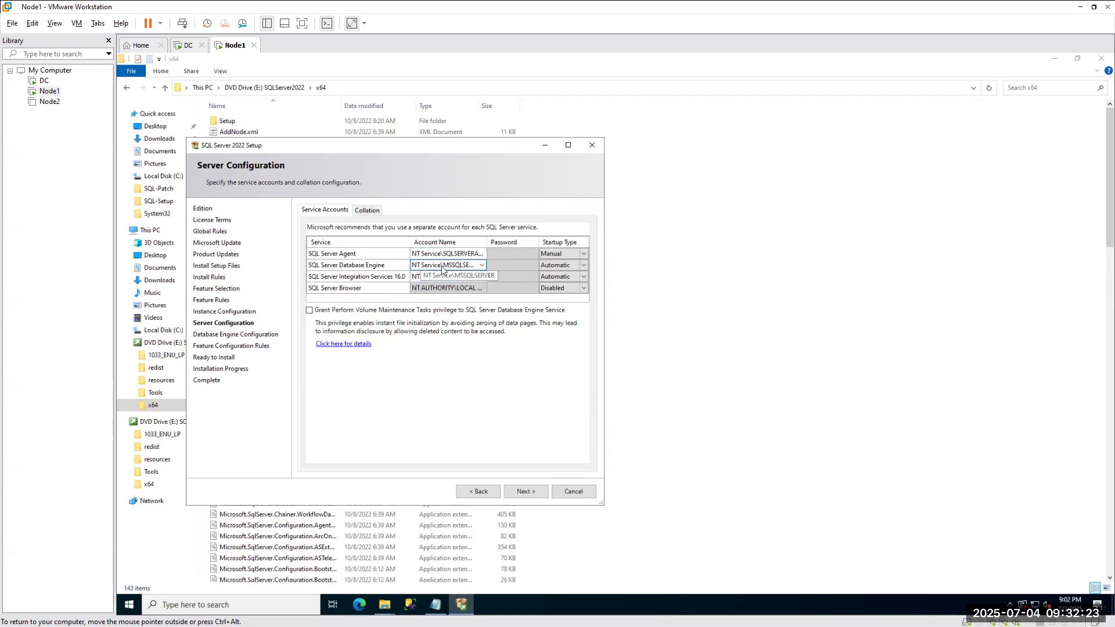
click(440, 277)
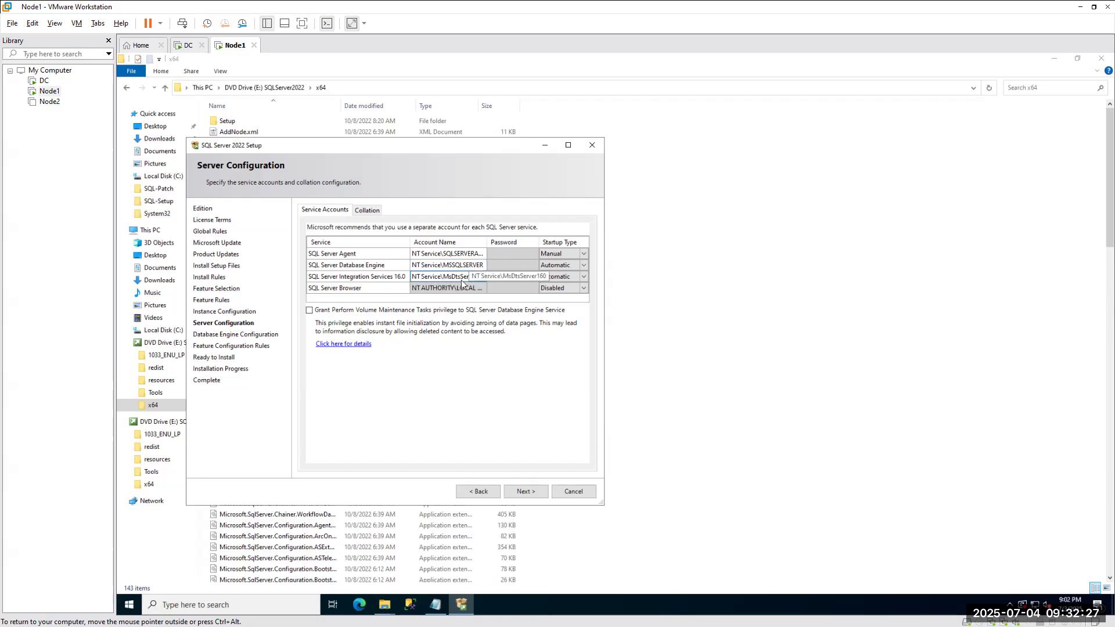
click(450, 254)
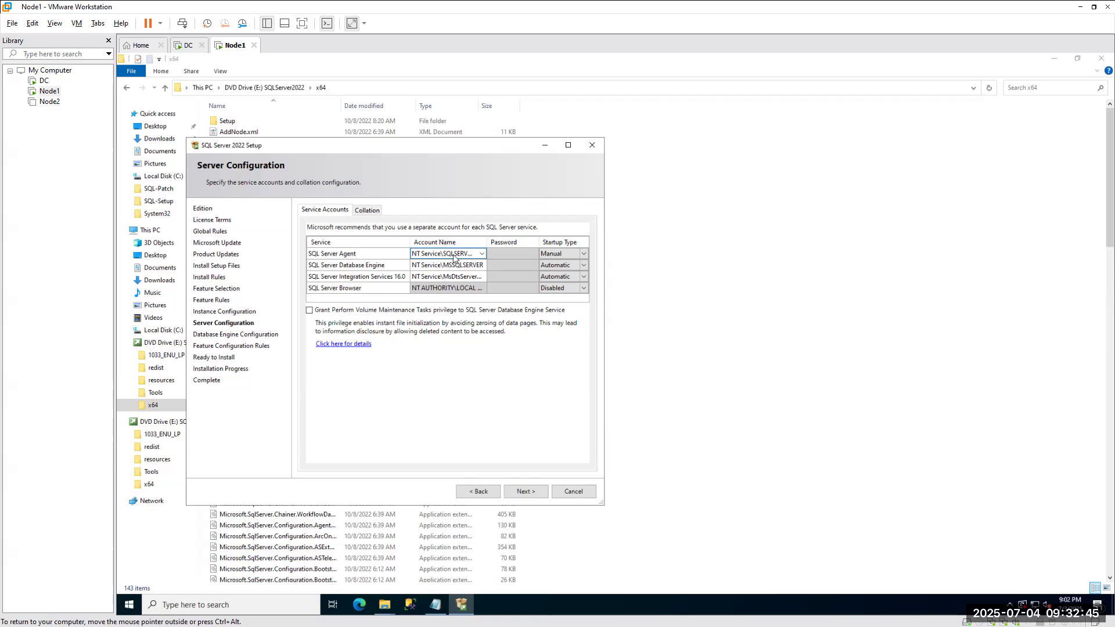
click(429, 277)
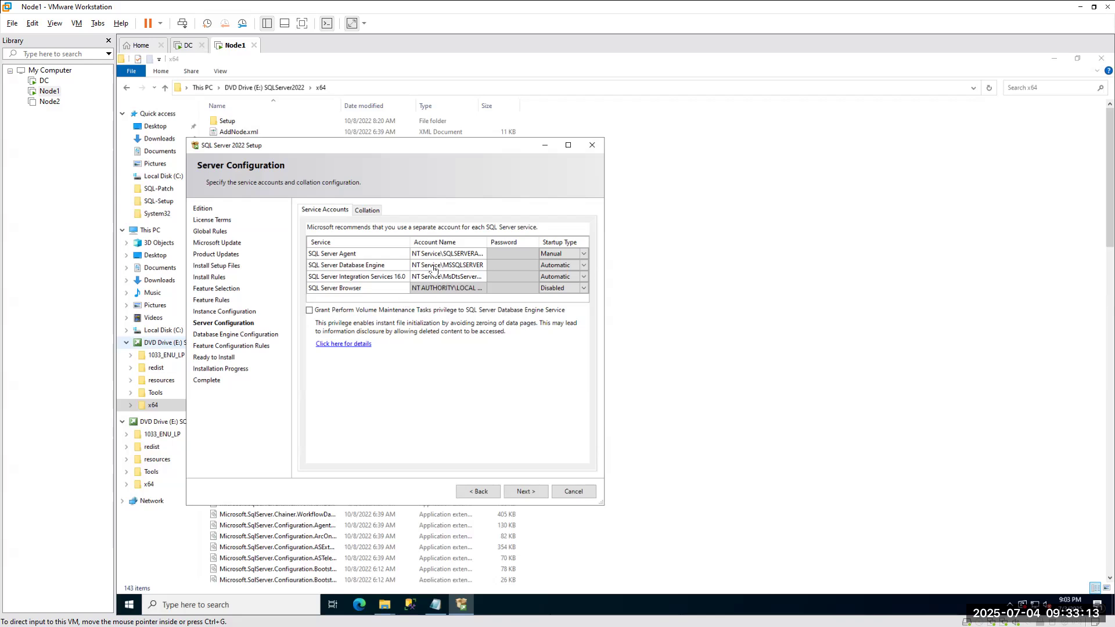
Switch to the DC virtual machine and send Ctrl+Alt+Del to reach its sign-in prompt.
click(186, 46)
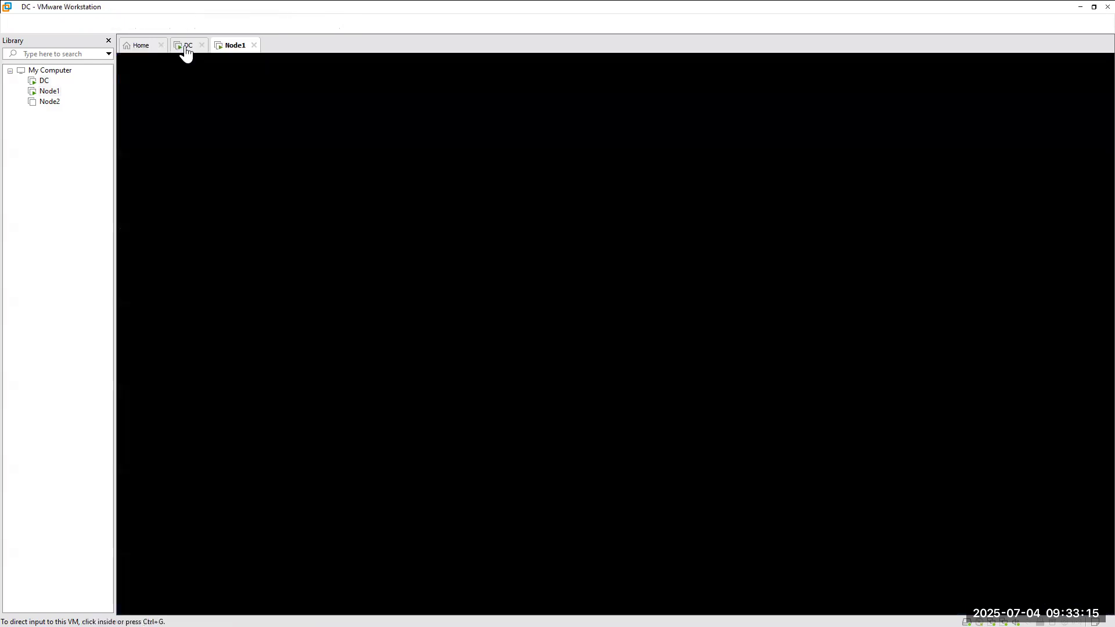
click(349, 268)
key(ctrl+alt)
click(77, 24)
click(102, 86)
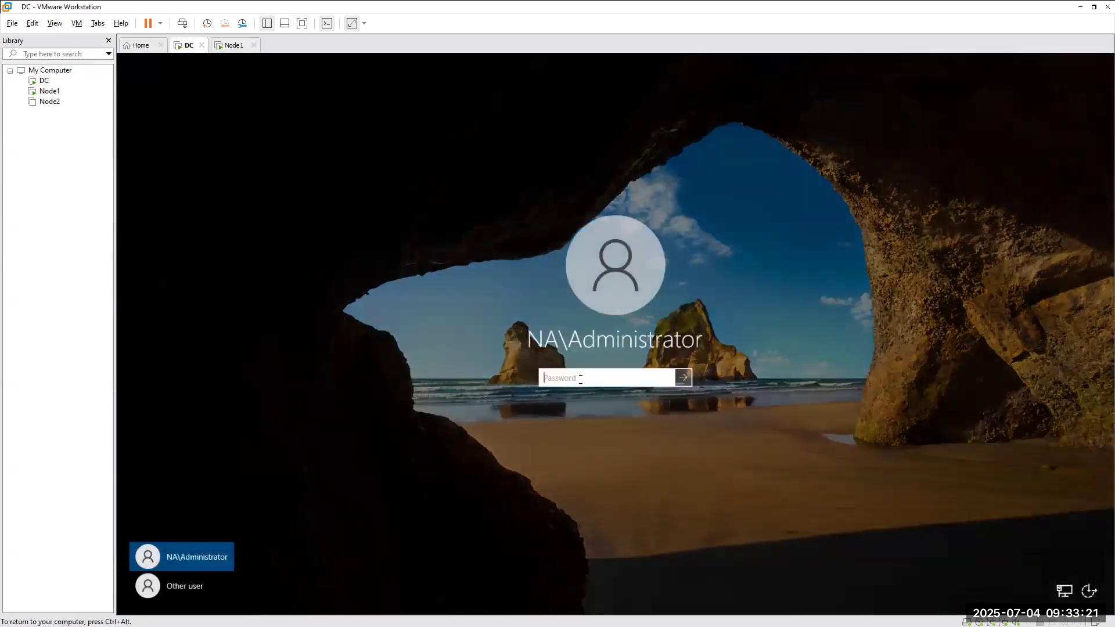
Sign in as Administrator, re-entering the password after the first attempt is rejected.
text(**********)
key(Return)
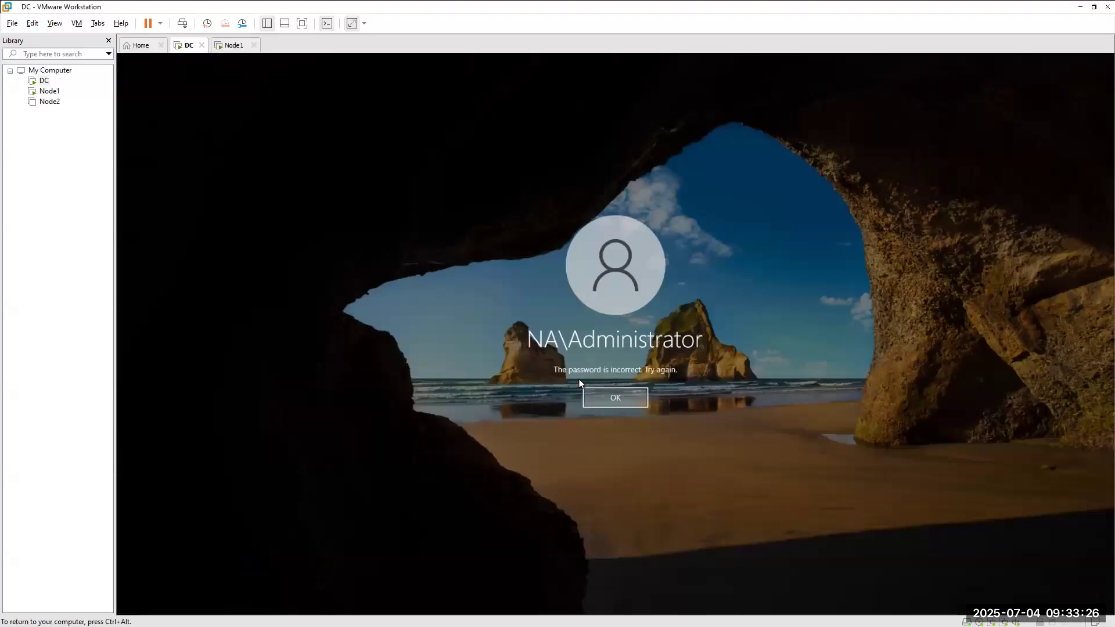
click(611, 402)
text(***********)
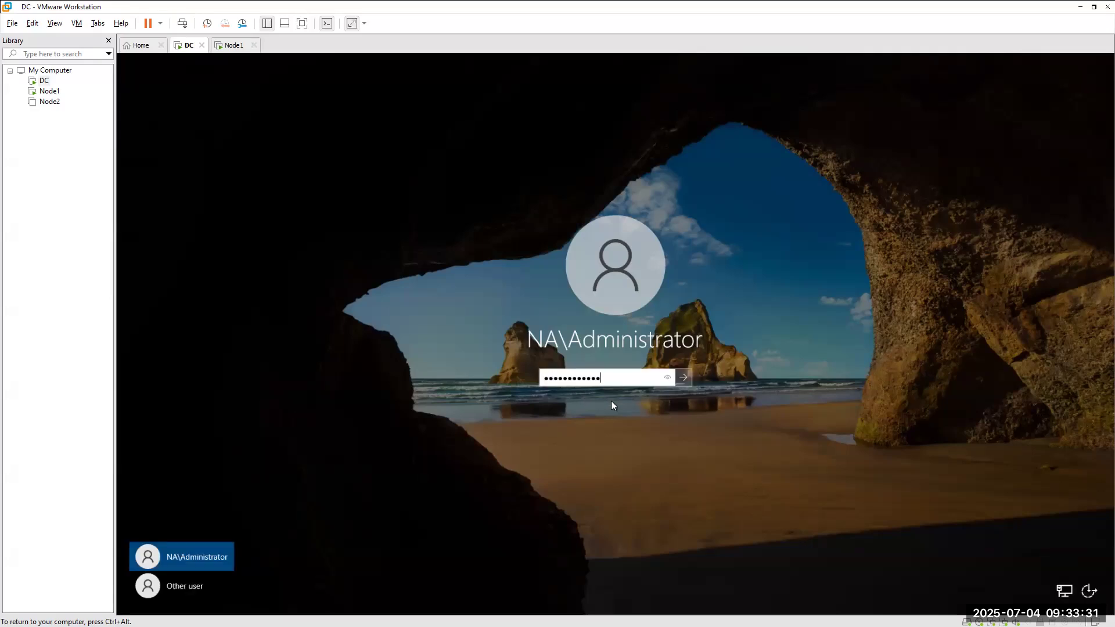
key(Return)
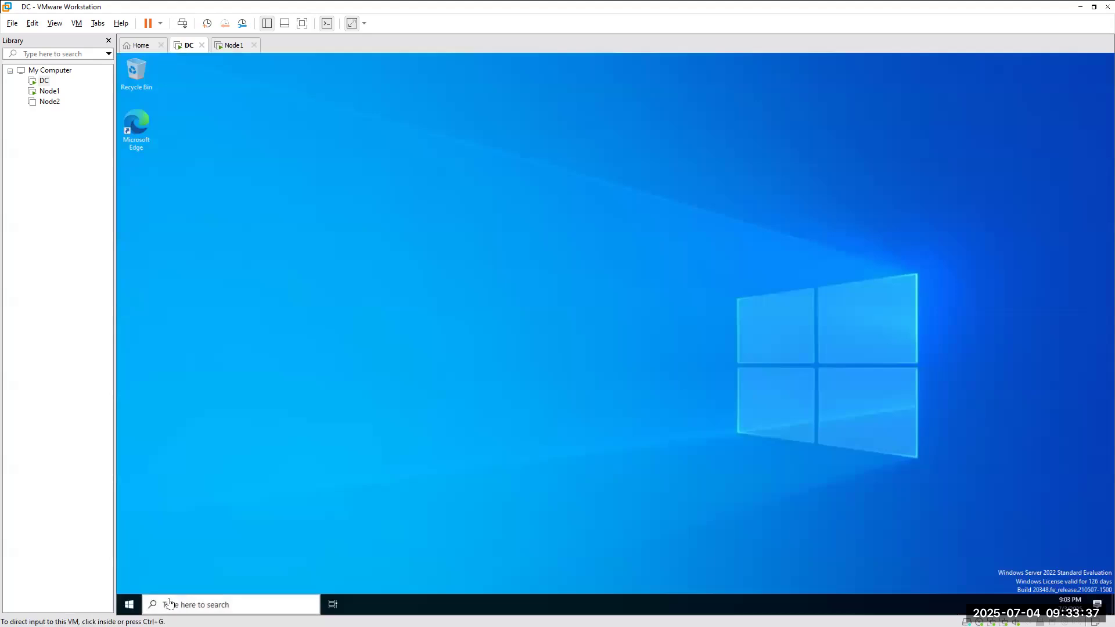
Launch dsa.msc from search, close Server Manager, and cancel the Shutdown Event Tracker.
click(170, 604)
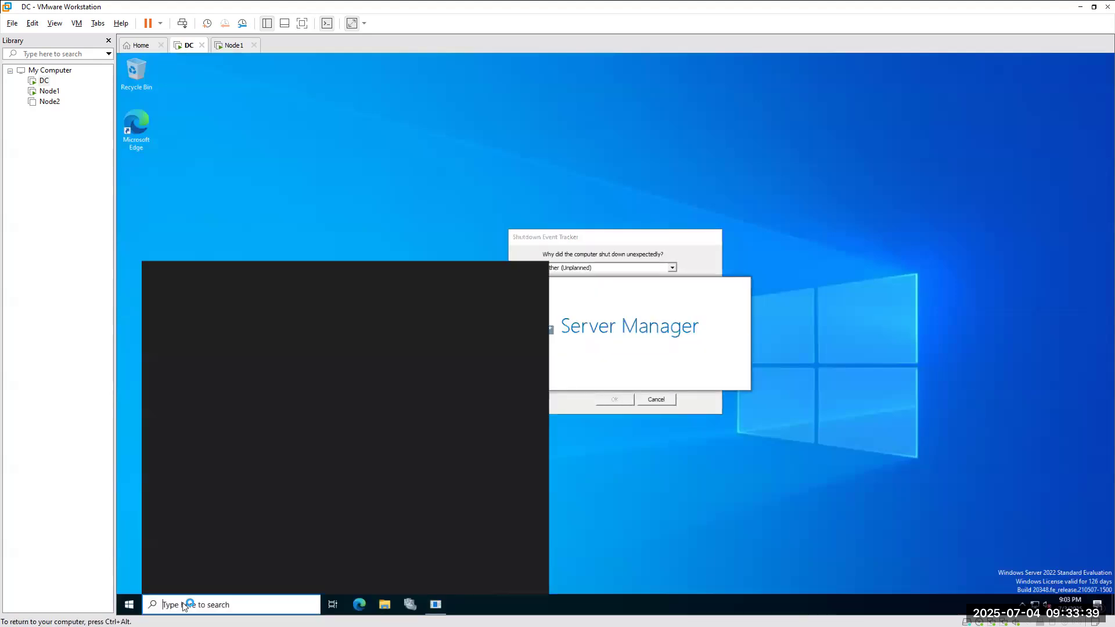
text(dsa)
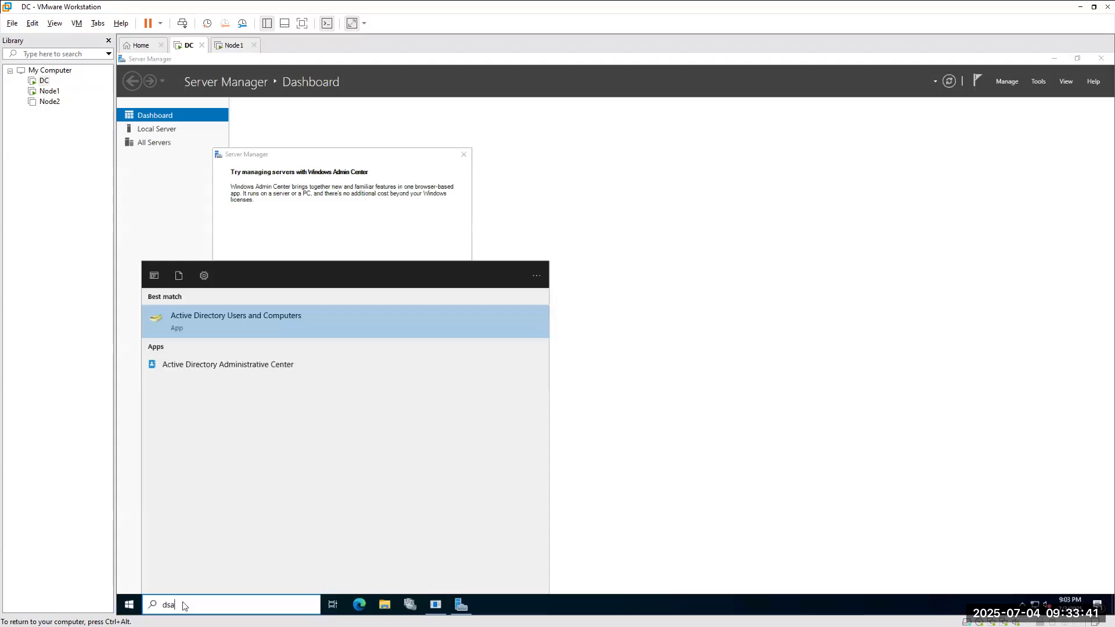
text(.sc)
key(BackSpace)
key(BackSpace)
key(BackSpace)
text(.ms)
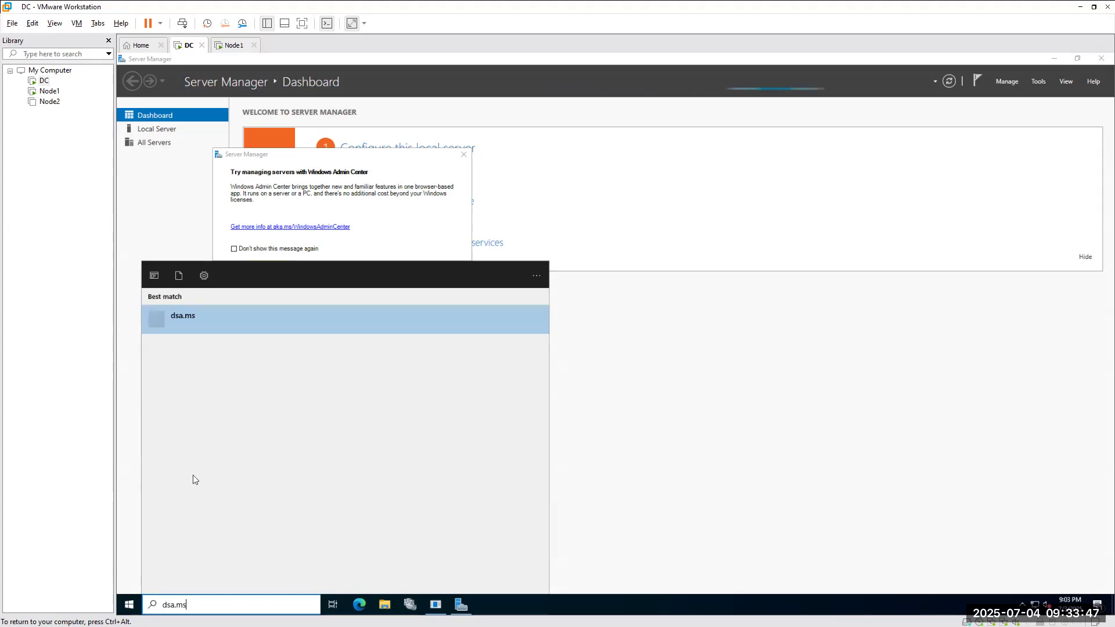
text(c)
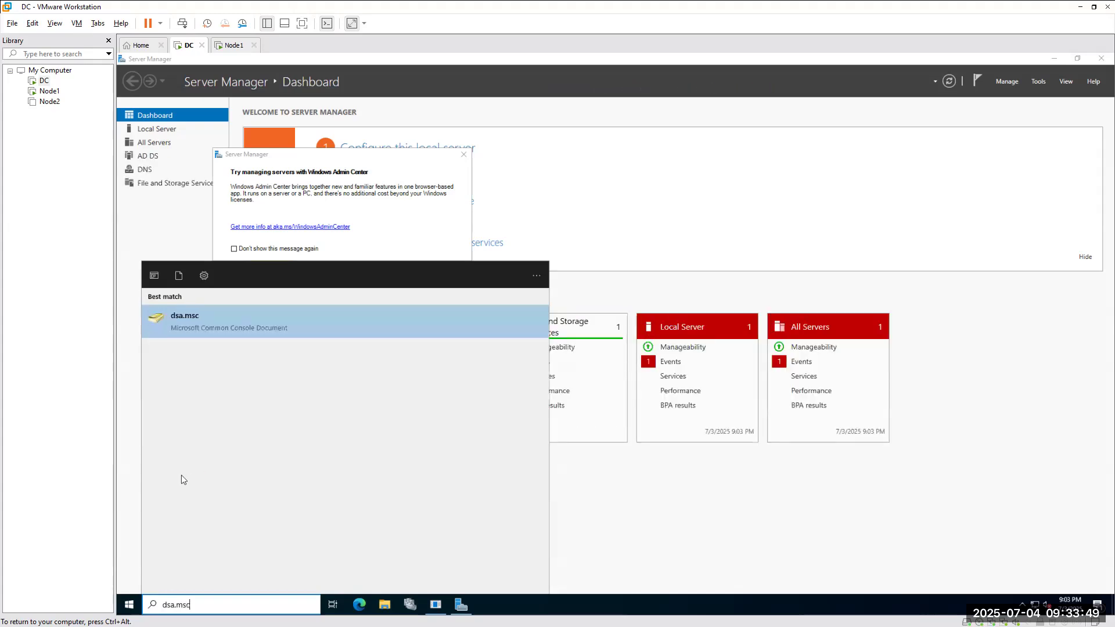
click(202, 326)
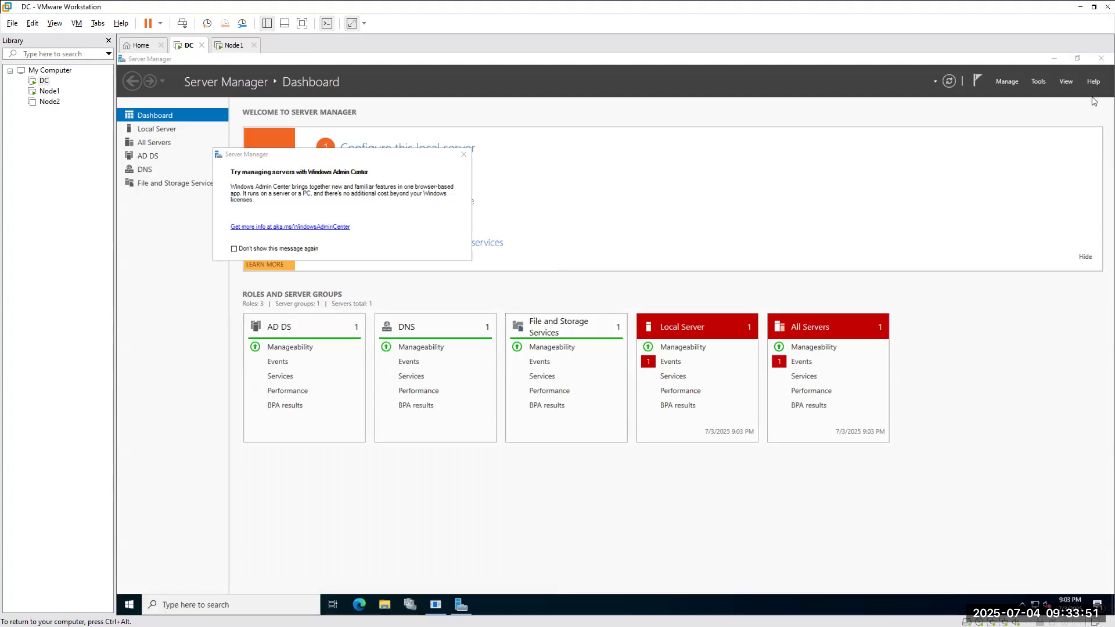
click(1101, 58)
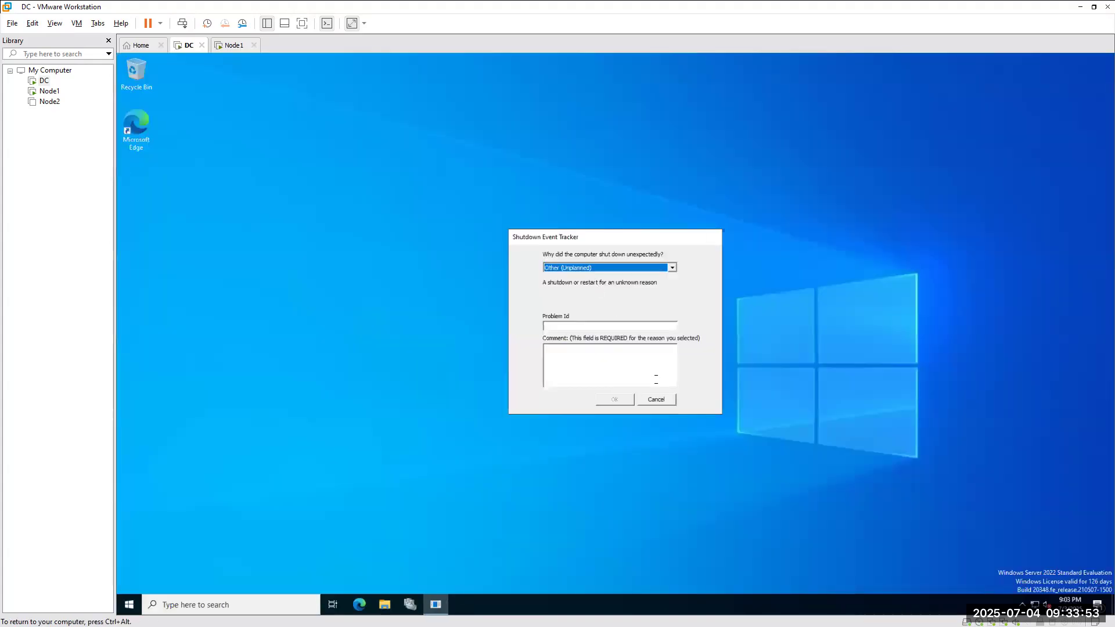
click(655, 400)
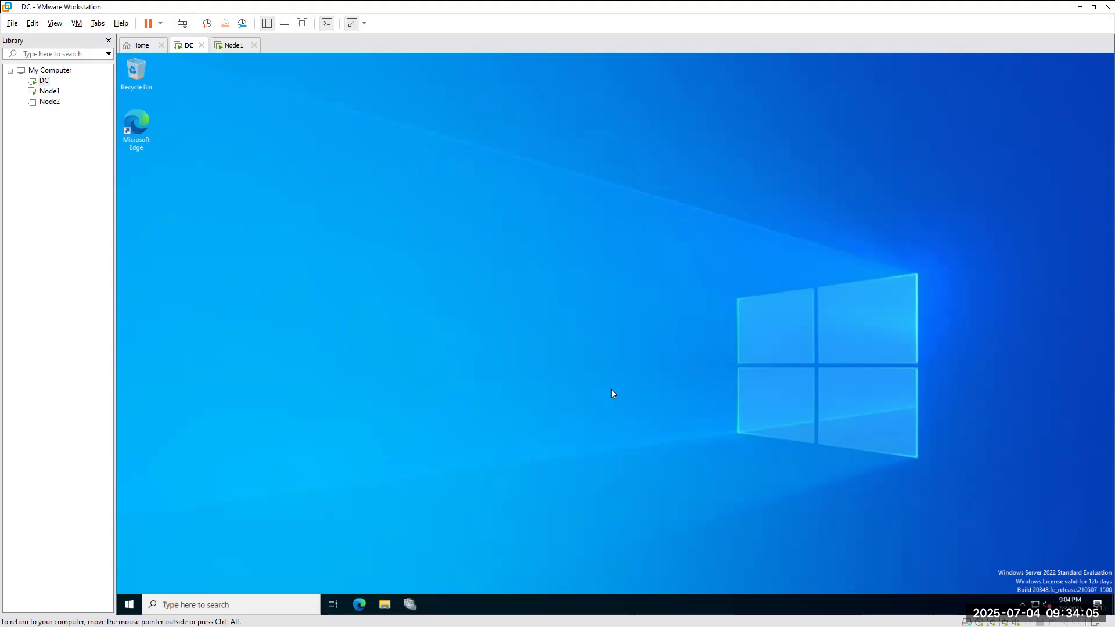
click(233, 46)
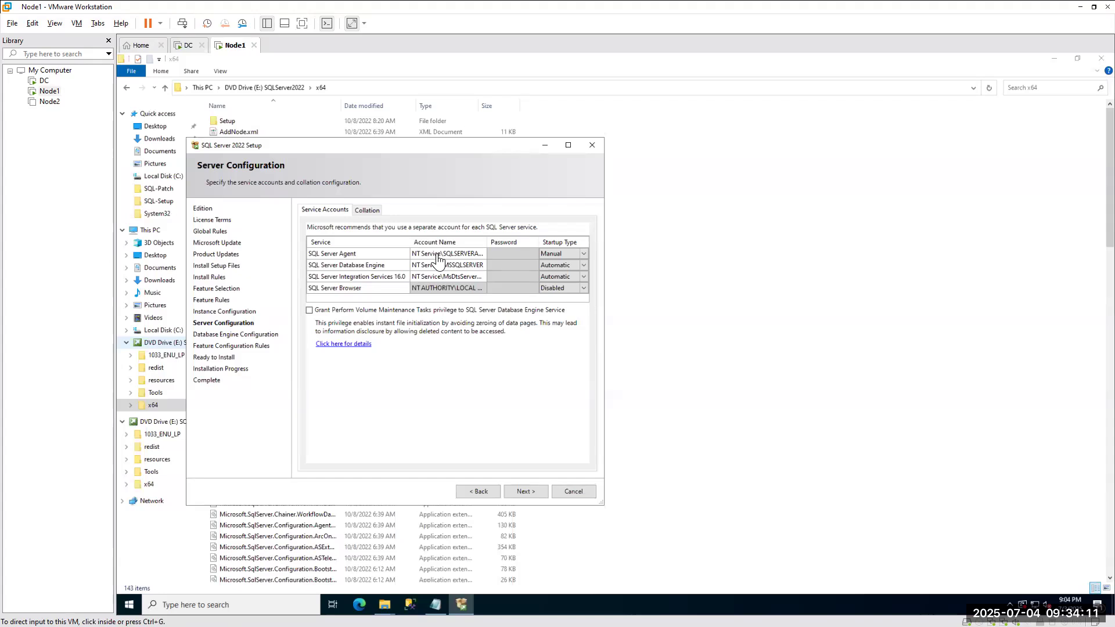
click(482, 254)
click(482, 254)
click(482, 254)
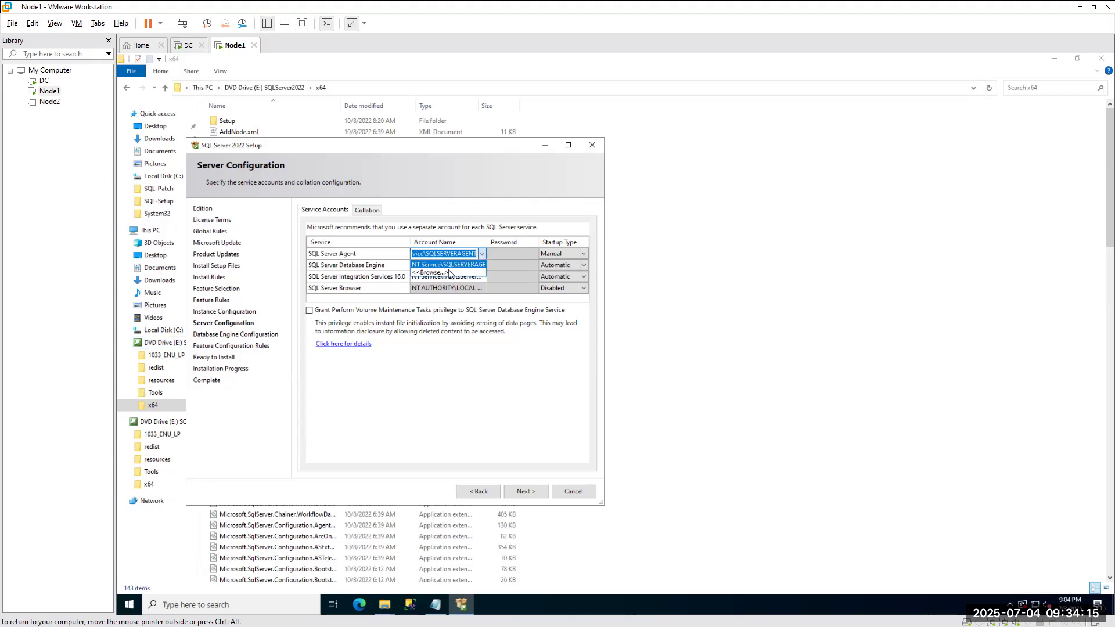
click(436, 273)
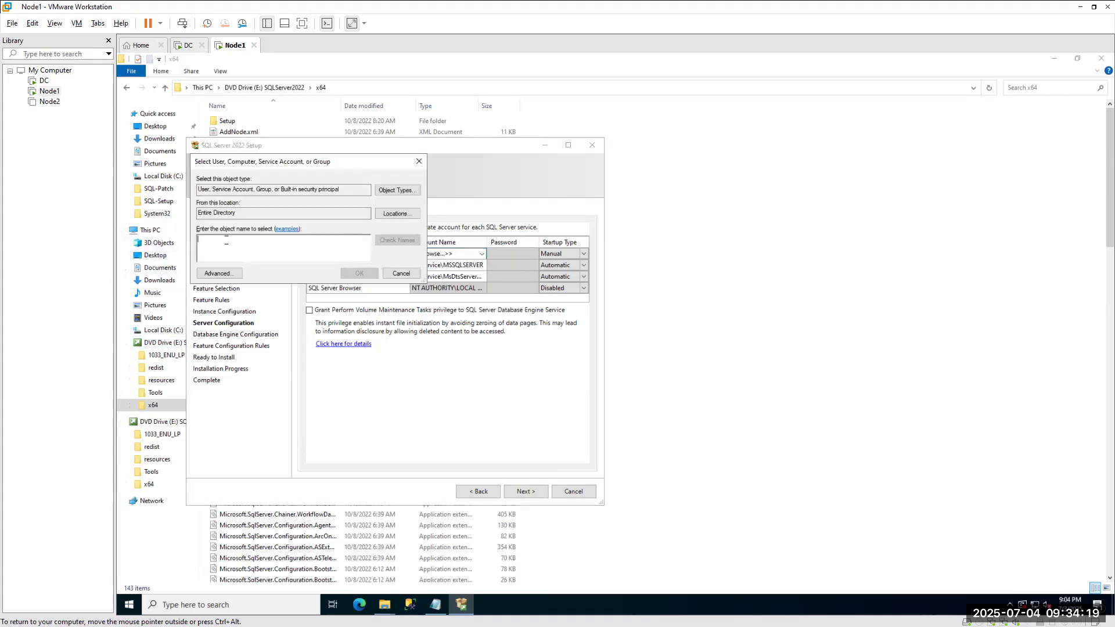
text(na)
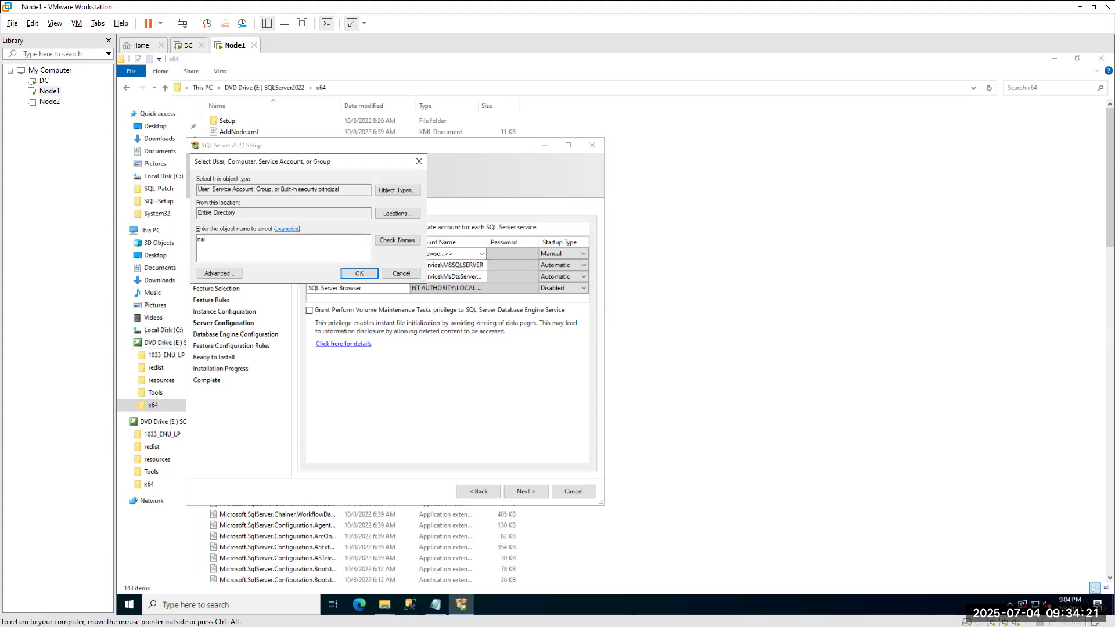
text(\xssqlnode1)
Review object types and locations, then resolve and accept the service account for Agent.
click(399, 190)
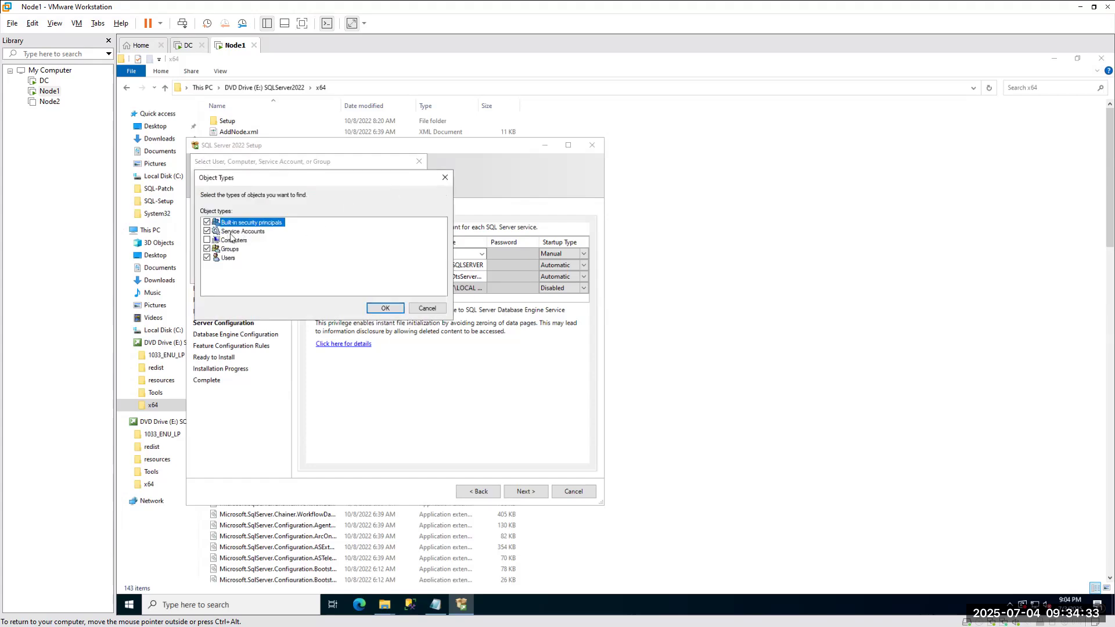
click(428, 308)
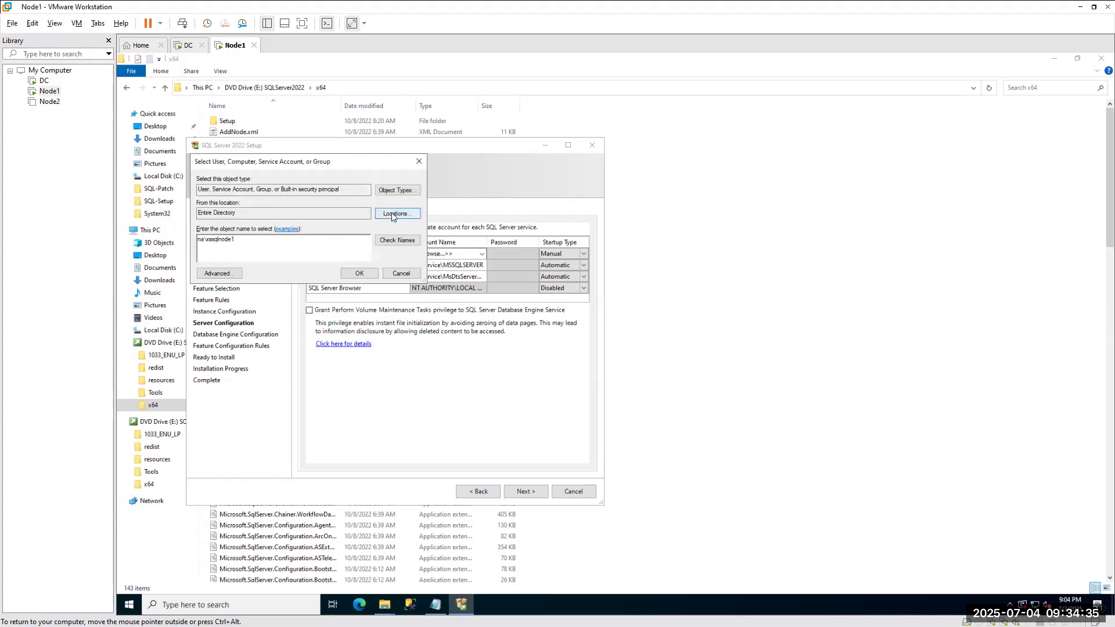
click(391, 212)
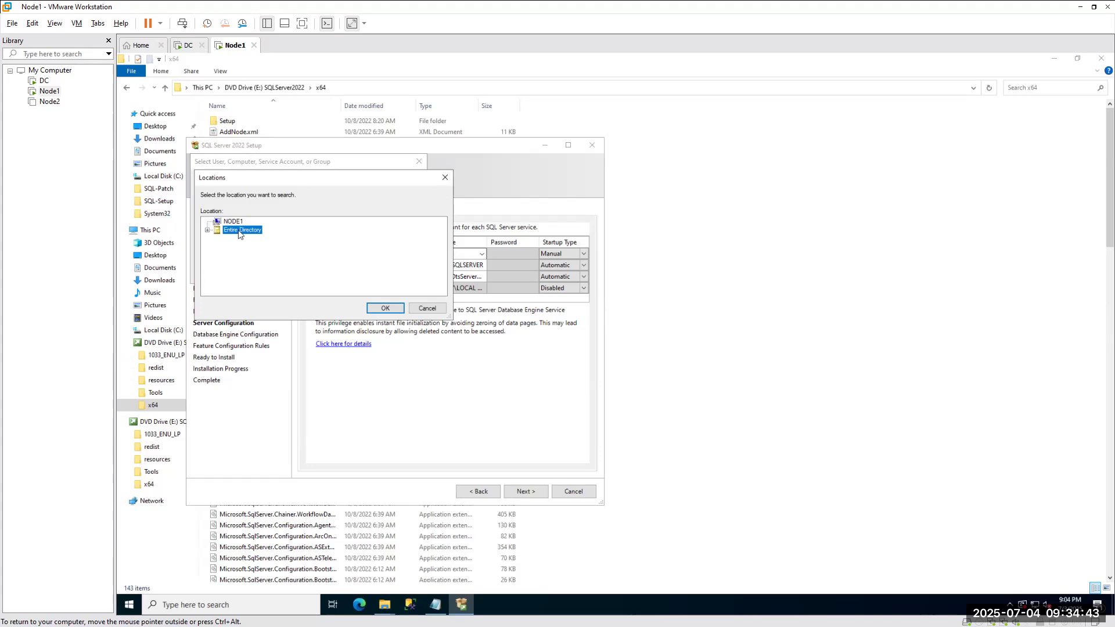
click(384, 308)
click(385, 240)
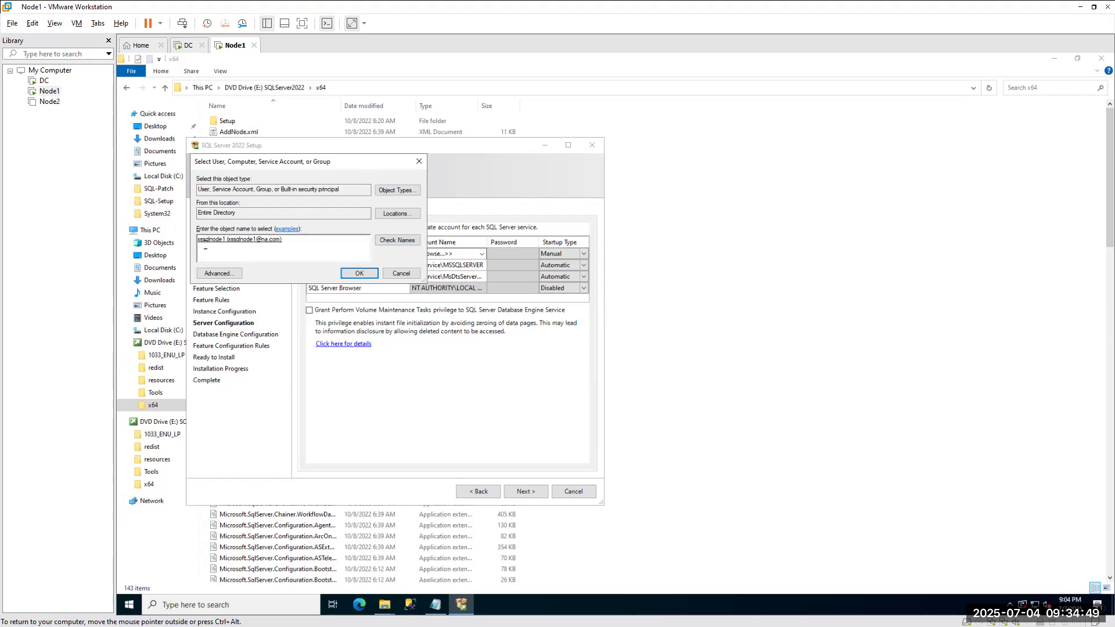
click(349, 274)
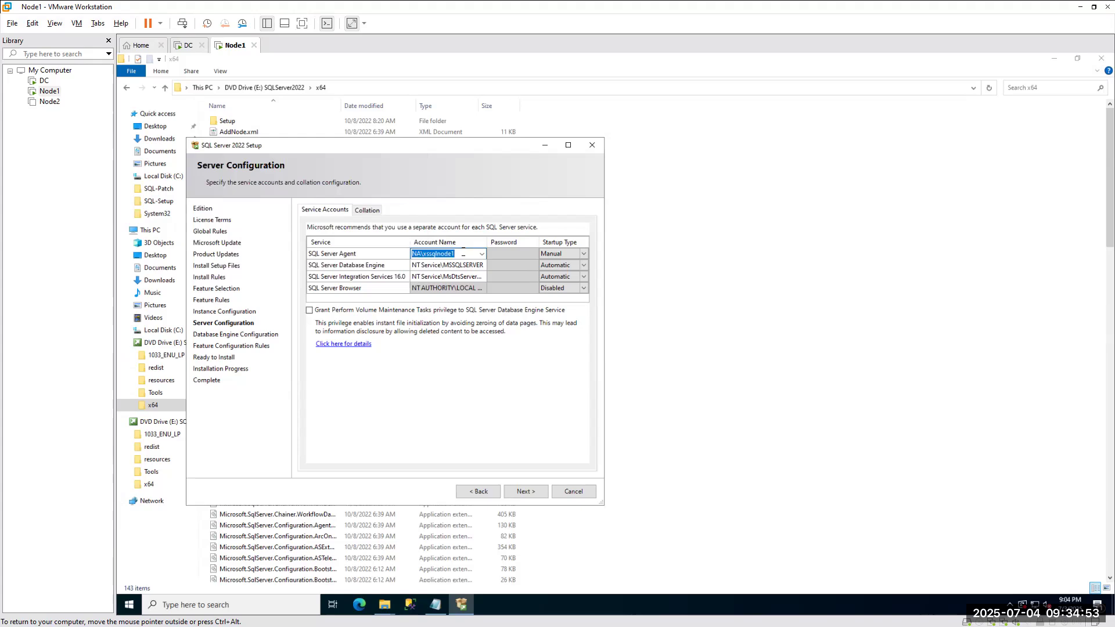
Enter the SQL Server Agent account password and bring up its startup type choices.
click(509, 256)
text(••••••••••)
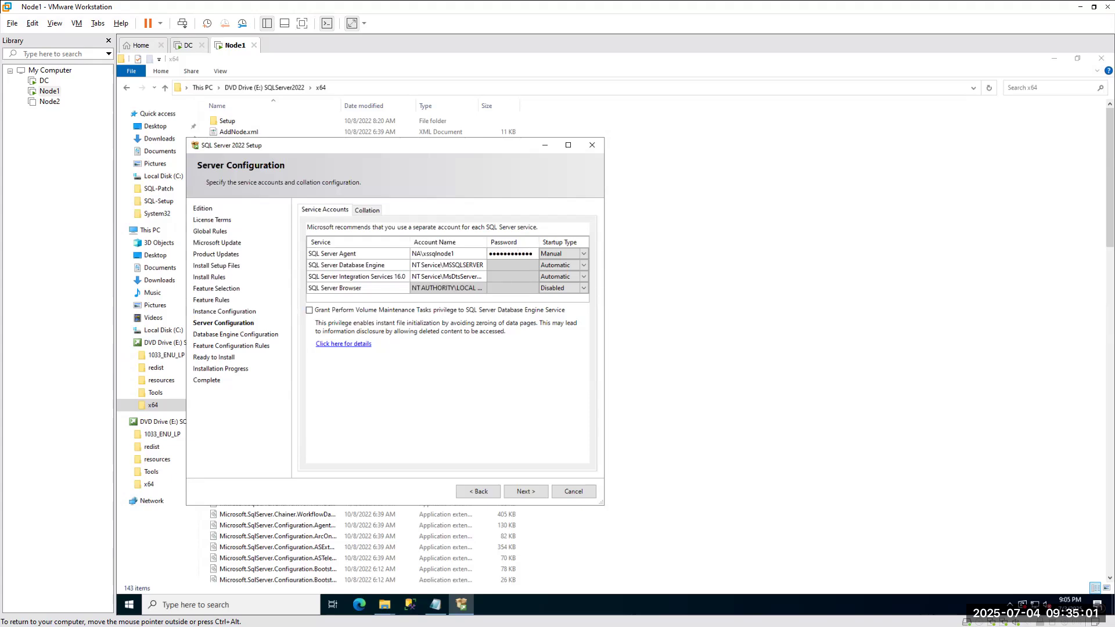
click(585, 254)
click(584, 254)
Set SQL Server Agent to Automatic and give the Database Engine the same domain account and password.
click(569, 265)
click(444, 253)
click(463, 253)
key(ctrl+c)
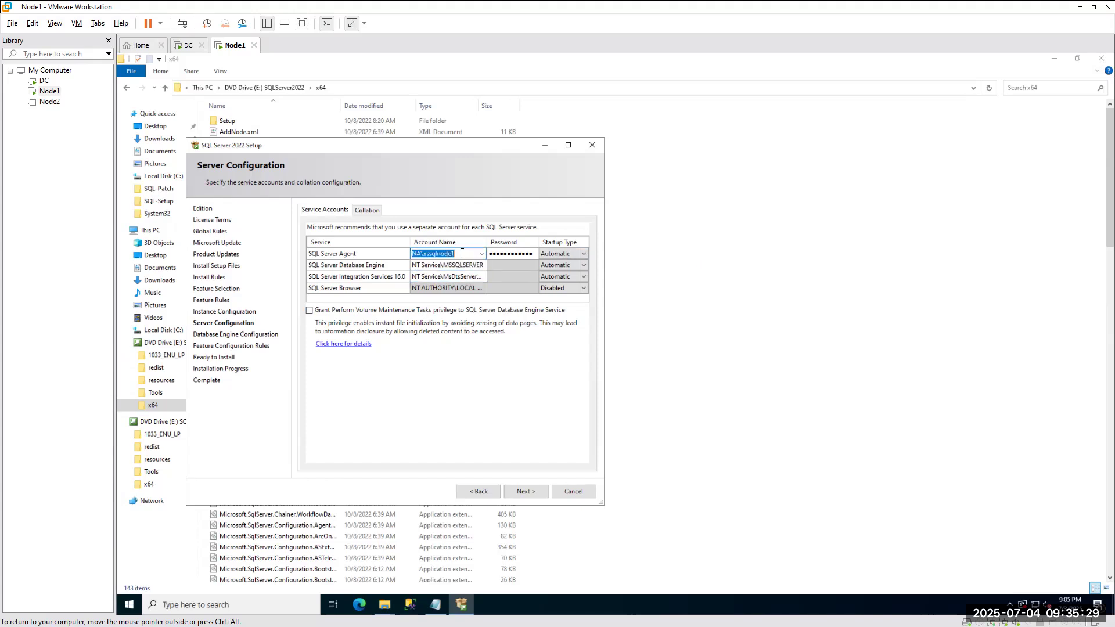
click(446, 266)
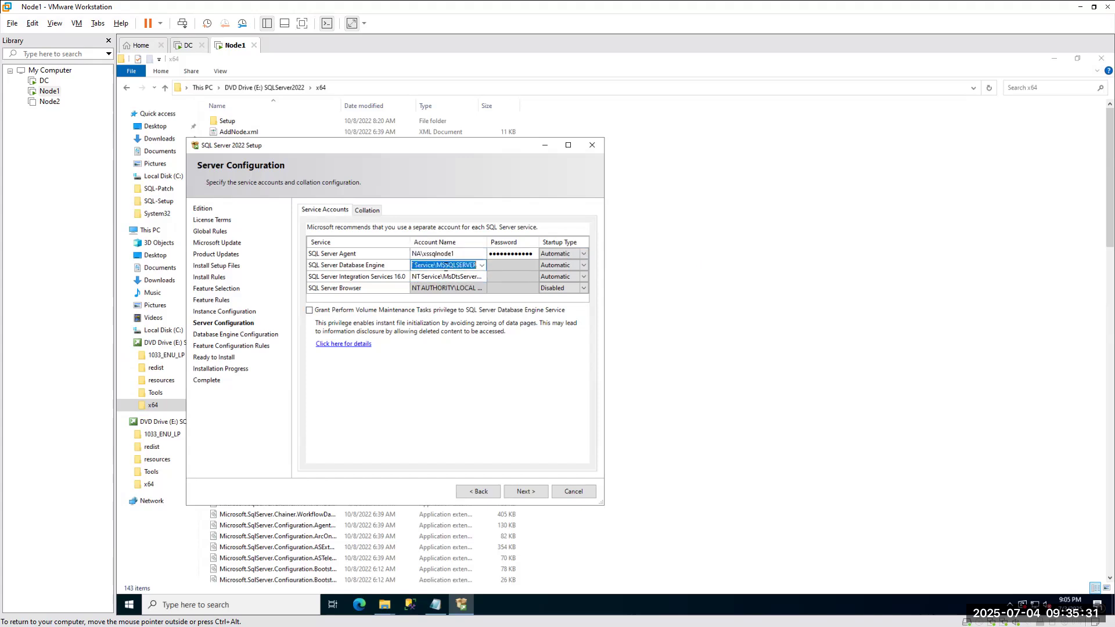
key(ctrl+v)
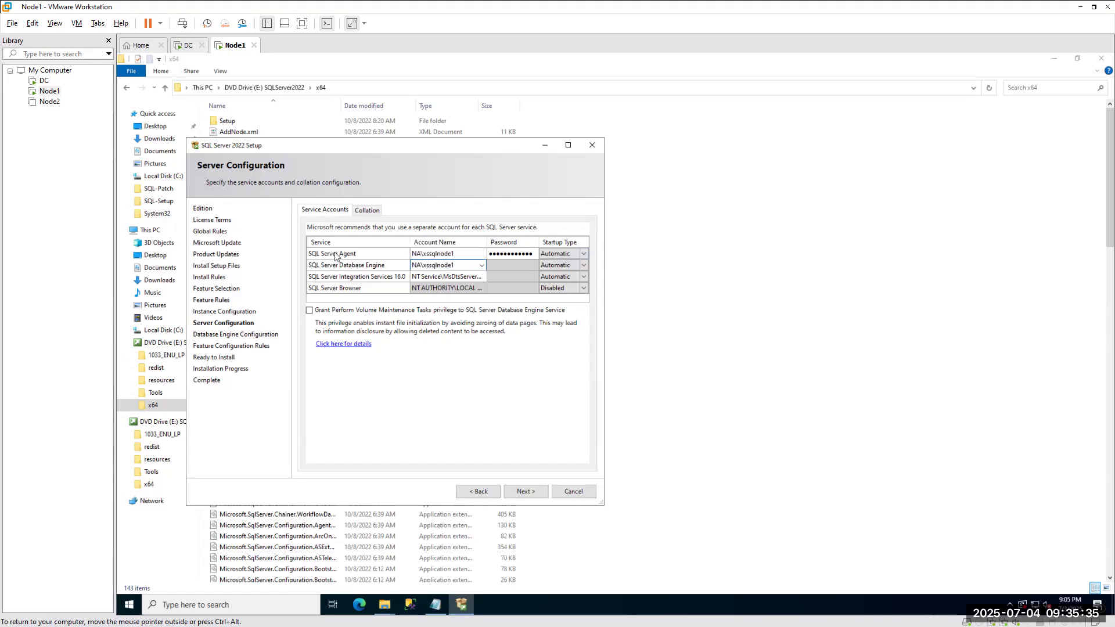
click(508, 265)
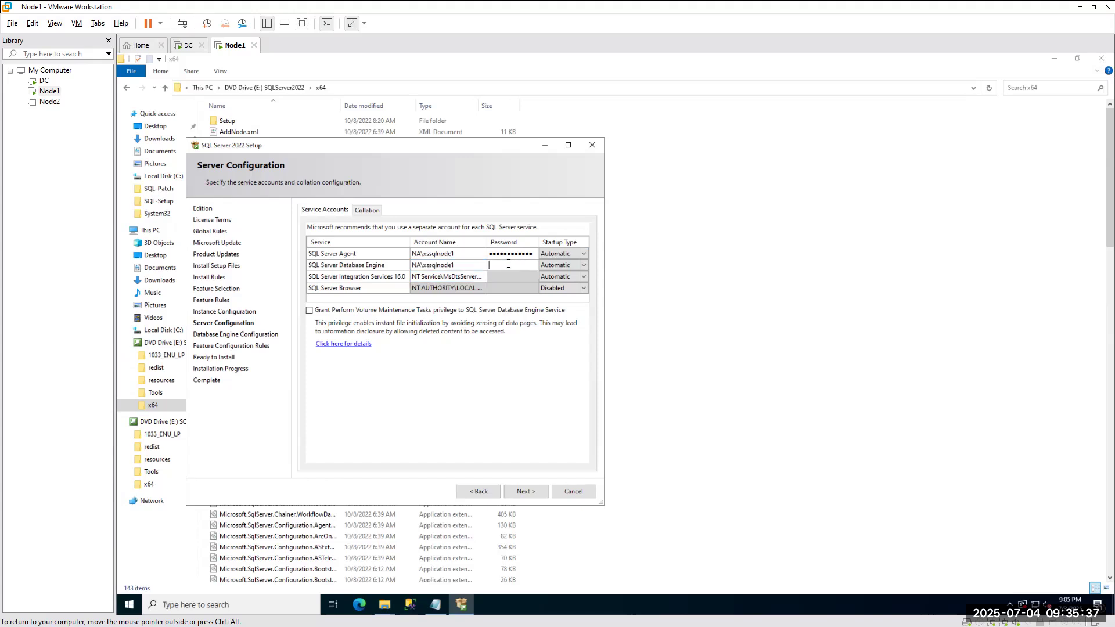
text(••••••••••••)
Launch Active Directory Users and Computers via a dsa.msc search on the DC virtual machine.
click(547, 291)
click(185, 51)
click(239, 605)
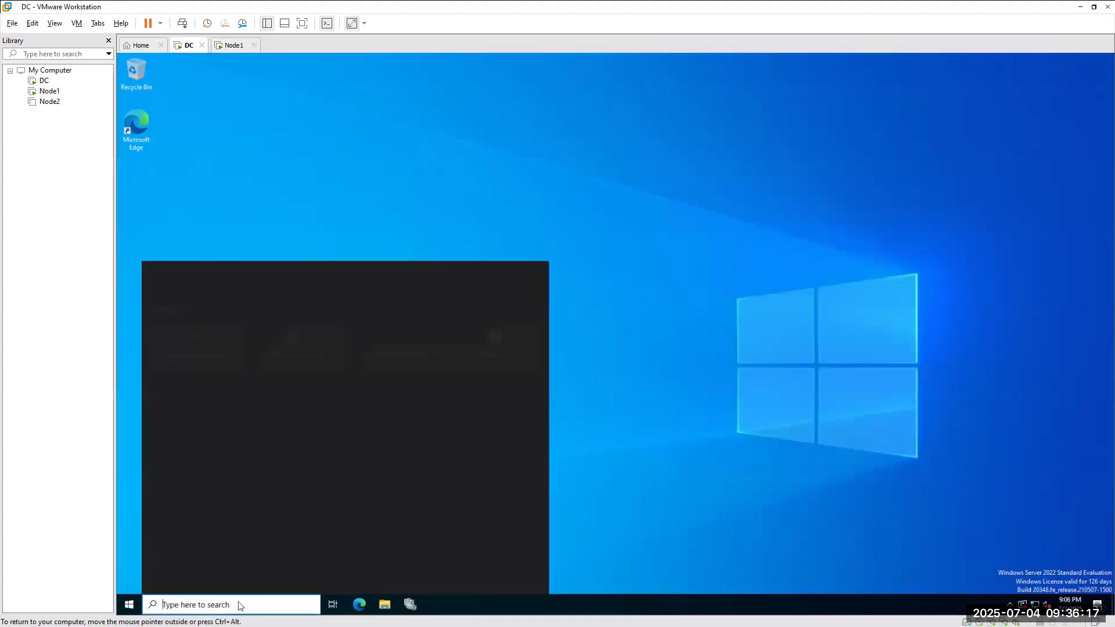
text(dsa)
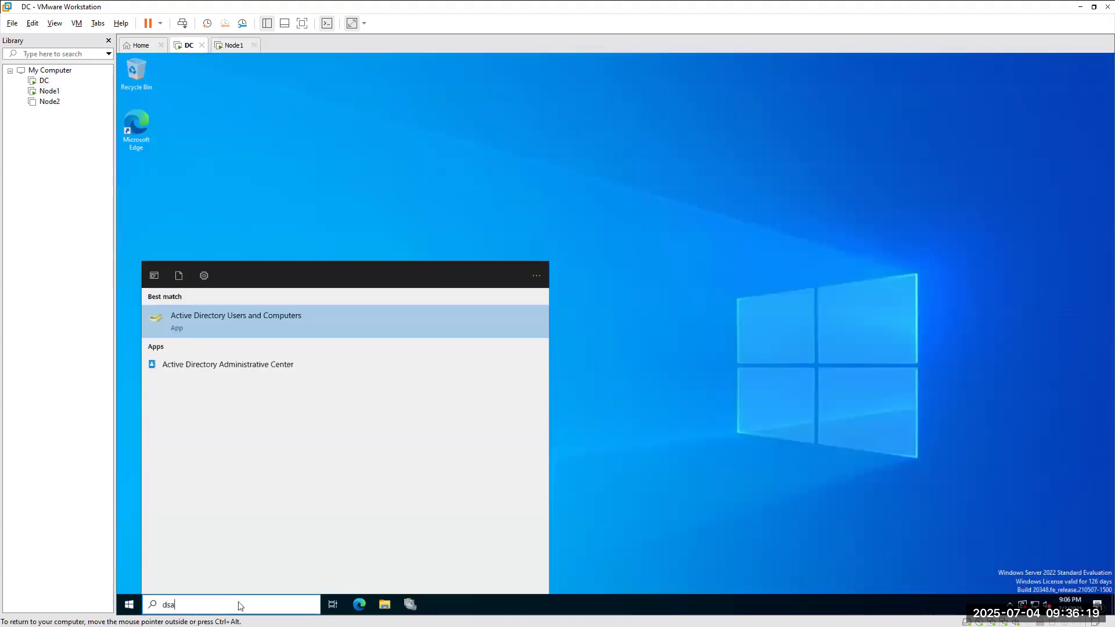
text(.msc)
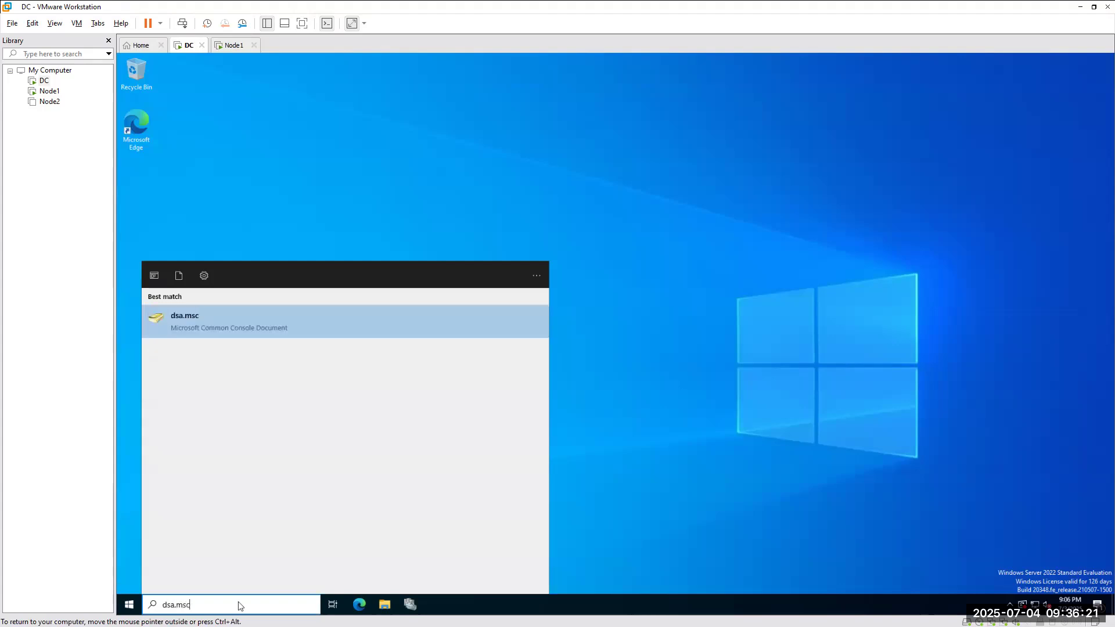
click(192, 323)
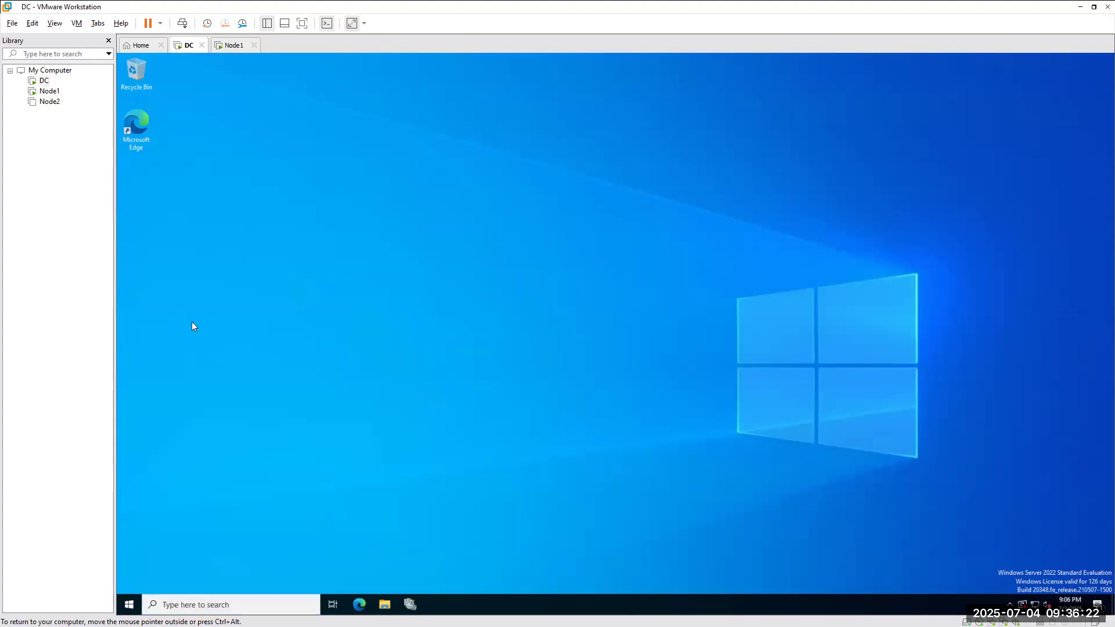
Back on Node1, tick Grant Perform Volume Maintenance Tasks privilege for the Database Engine service.
click(230, 46)
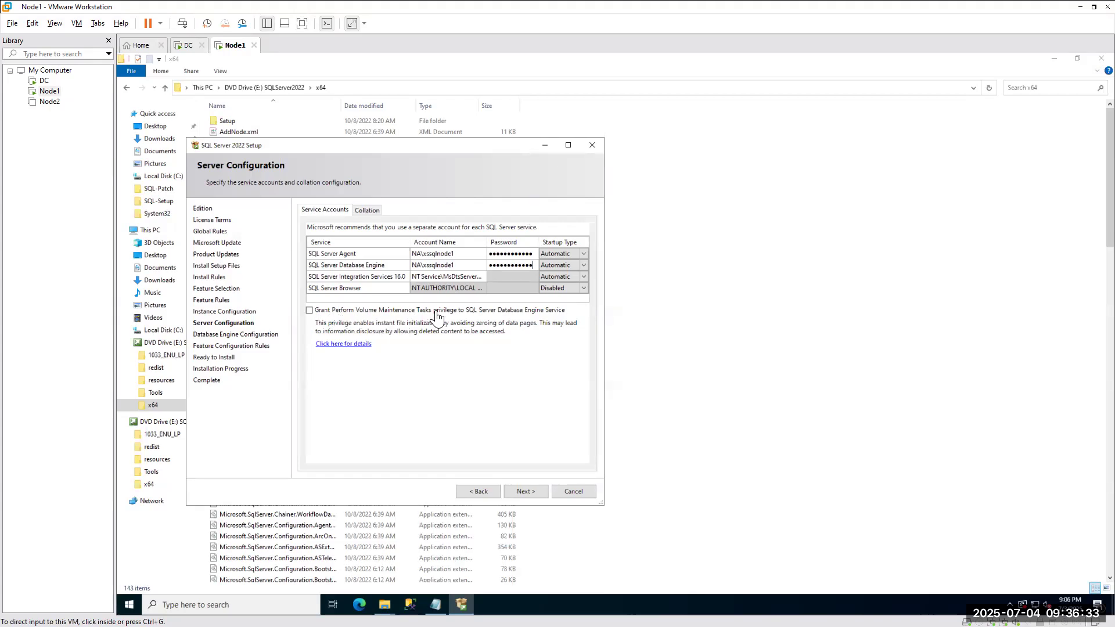
click(310, 312)
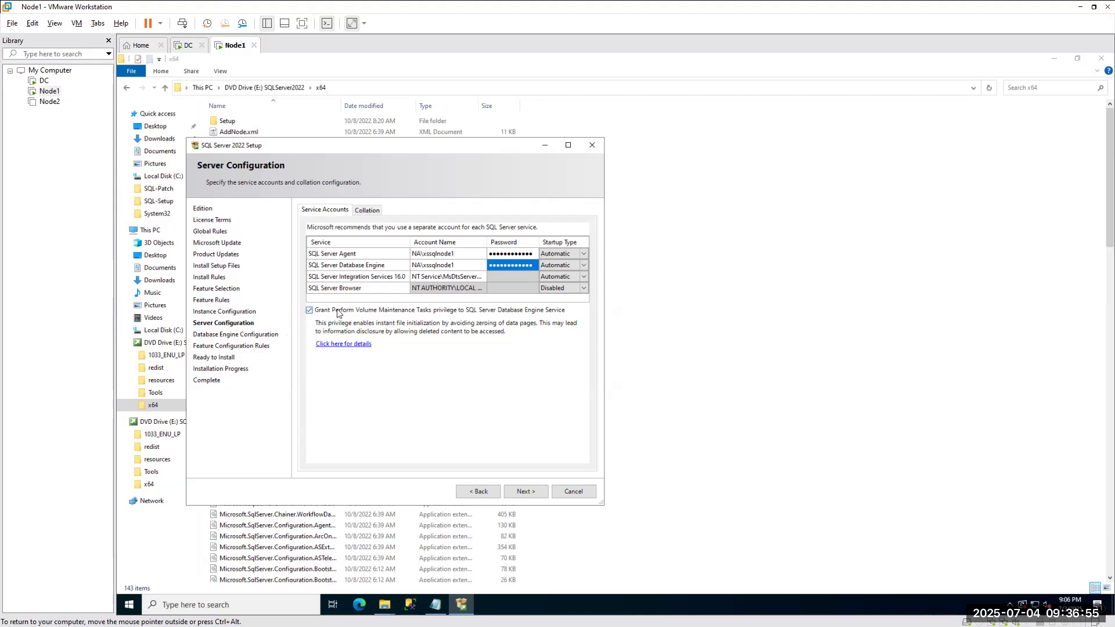
click(309, 312)
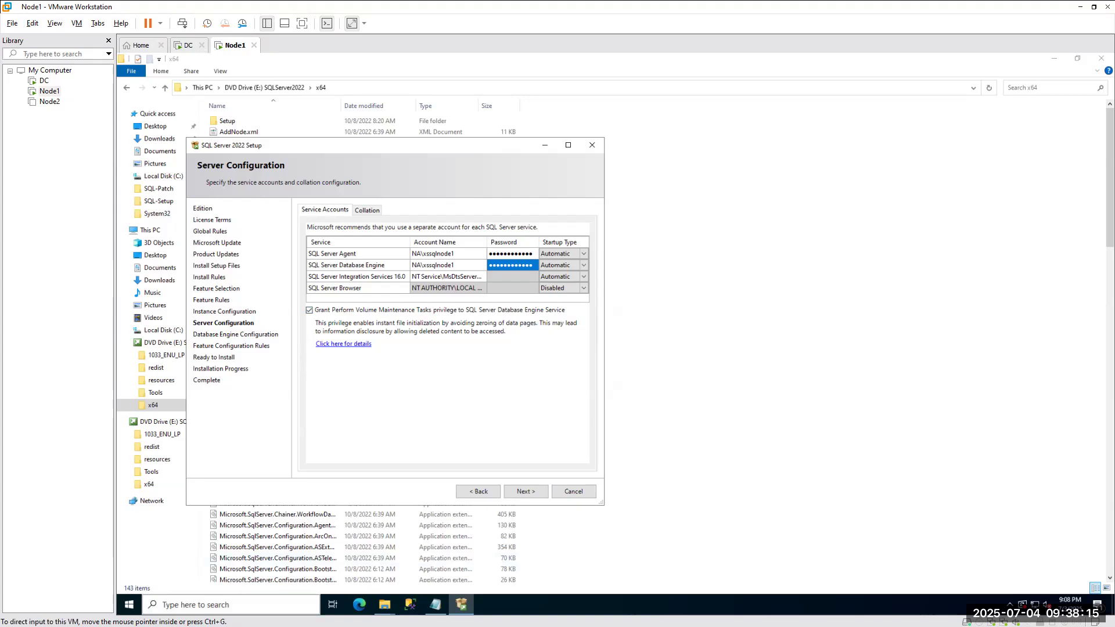
key(alt+Tab)
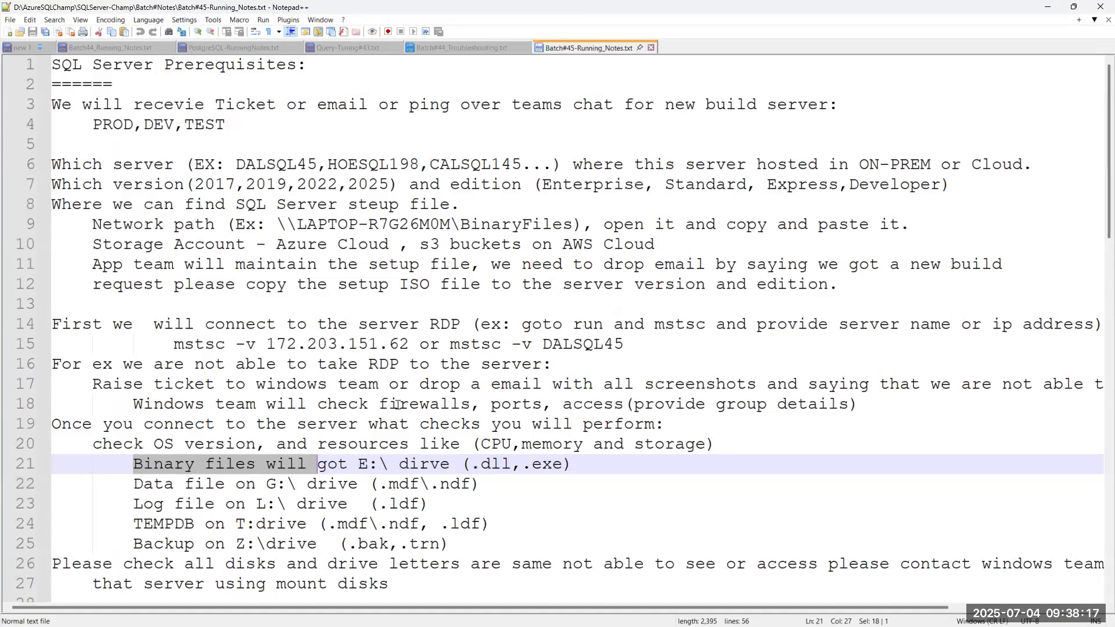
scroll(398, 405, down, 4)
scroll(109, 325, down, 1)
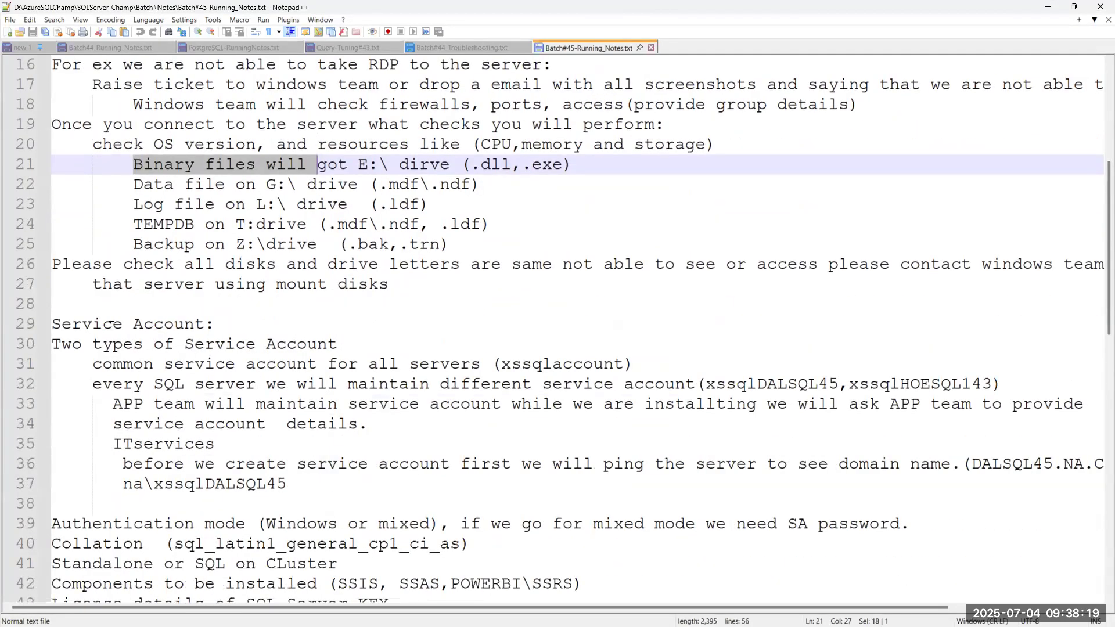
drag(52, 324, 317, 424)
scroll(397, 363, down, 1)
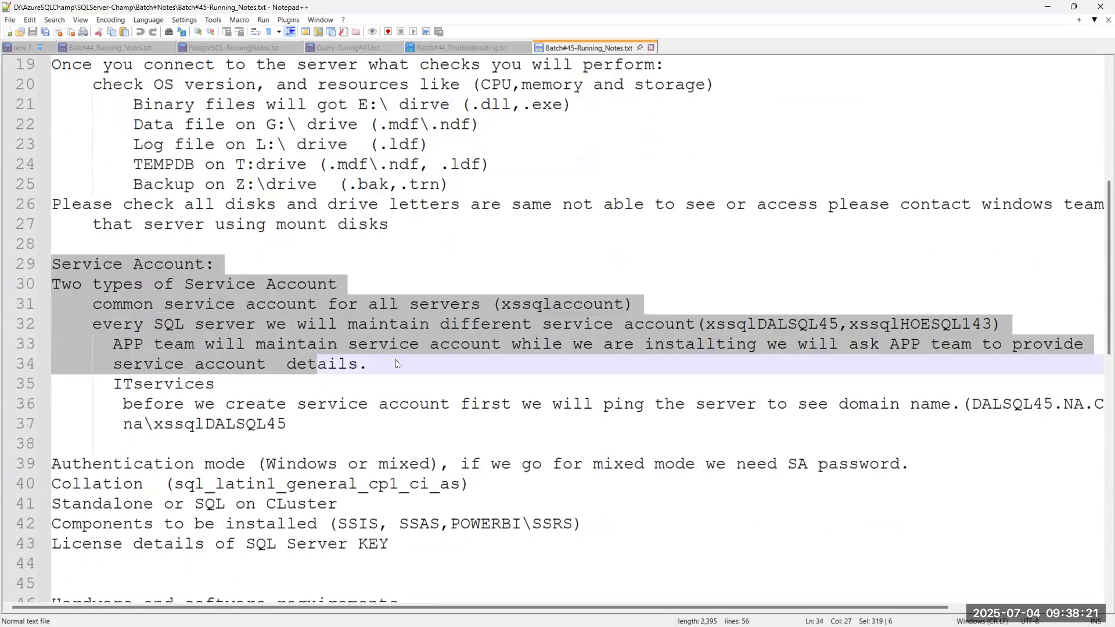
scroll(397, 364, down, 1)
drag(506, 424, 33, 433)
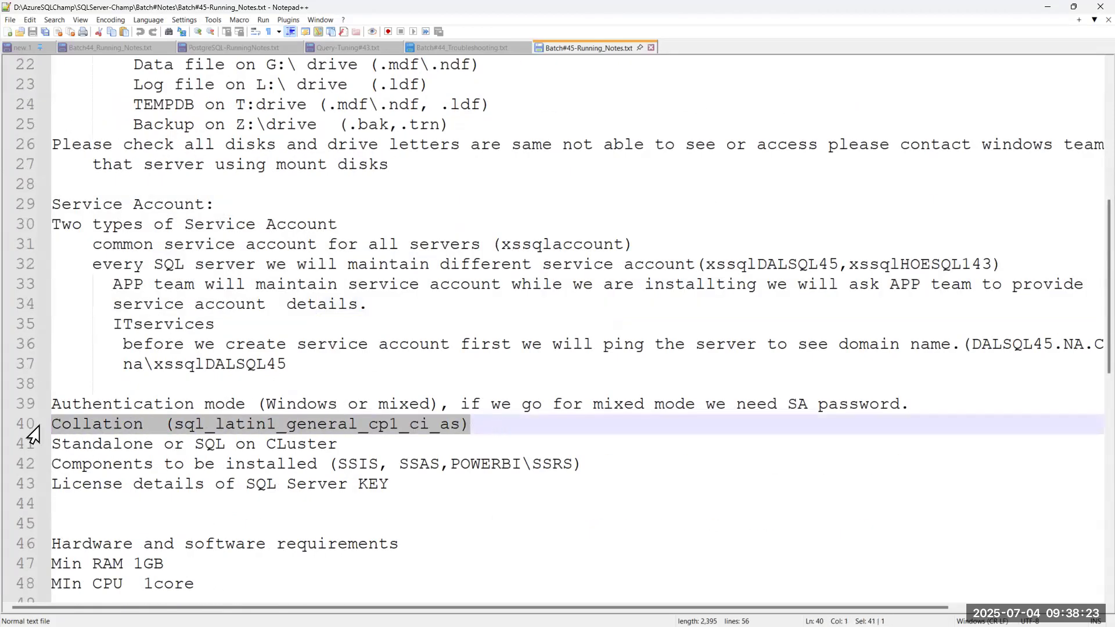
Open the Collation tab's Customize dialog and scroll the SQL collations, keeping SQL_Latin1_General_CP1_CI_AS.
click(1047, 8)
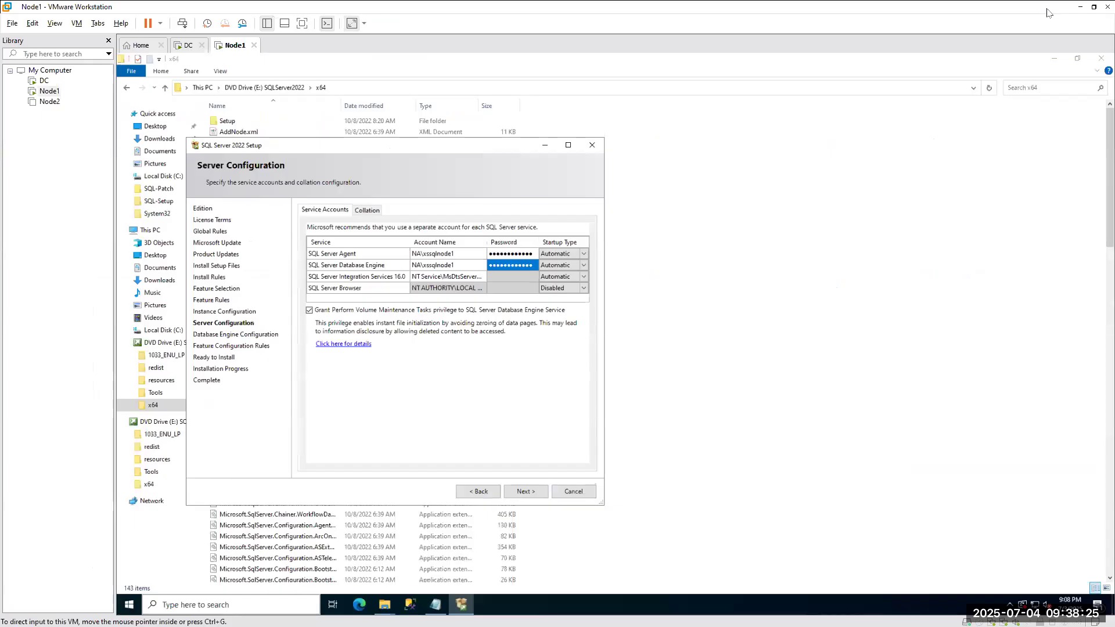
click(367, 210)
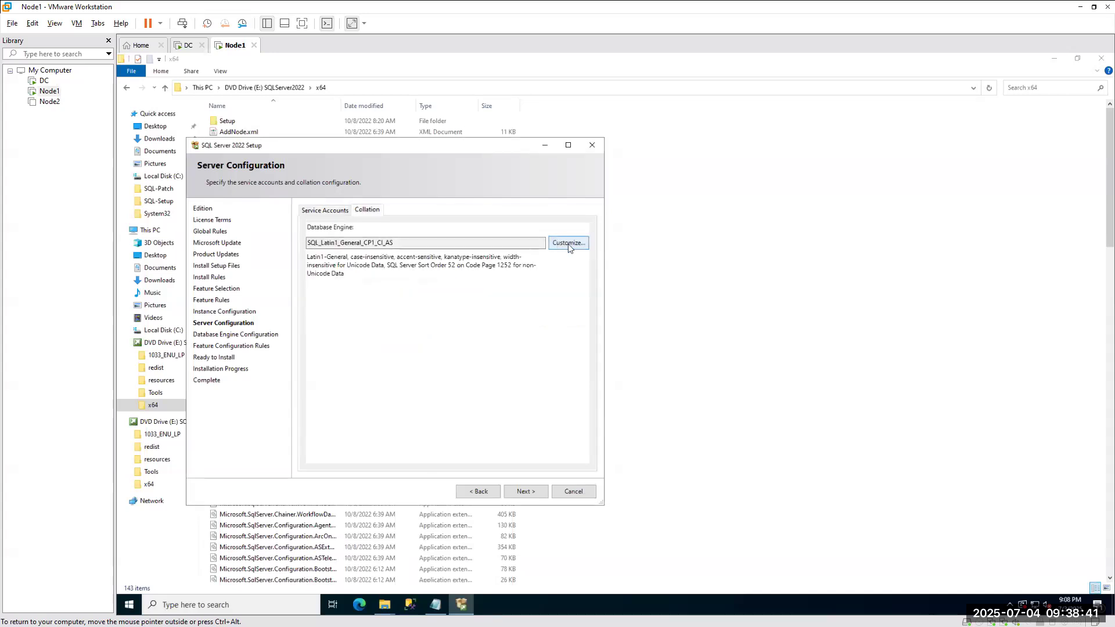
click(568, 243)
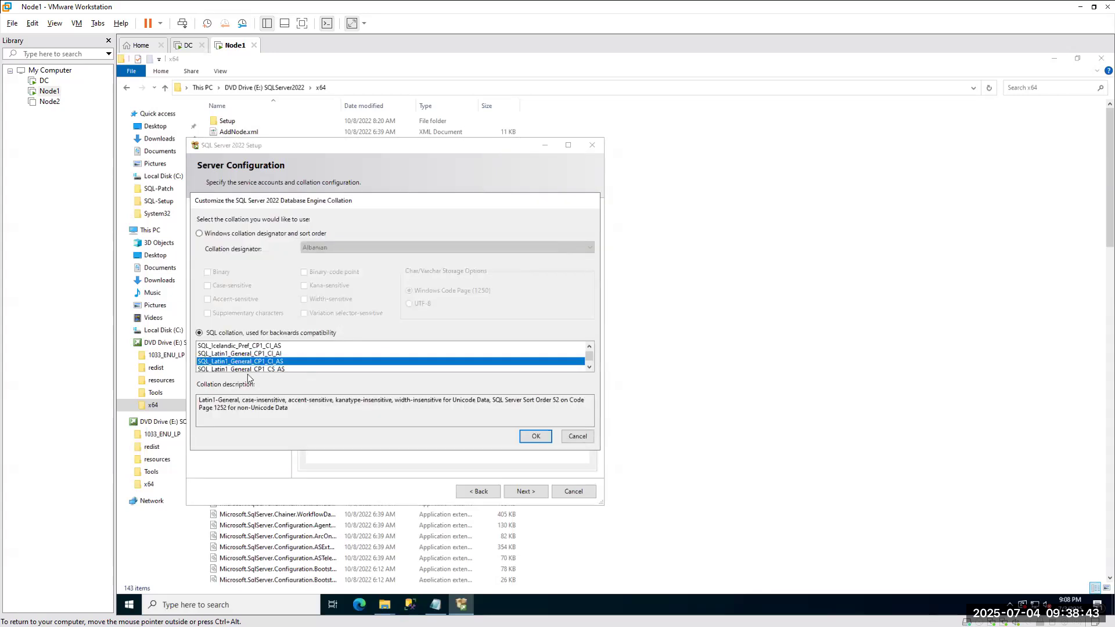
scroll(236, 357, down, 10)
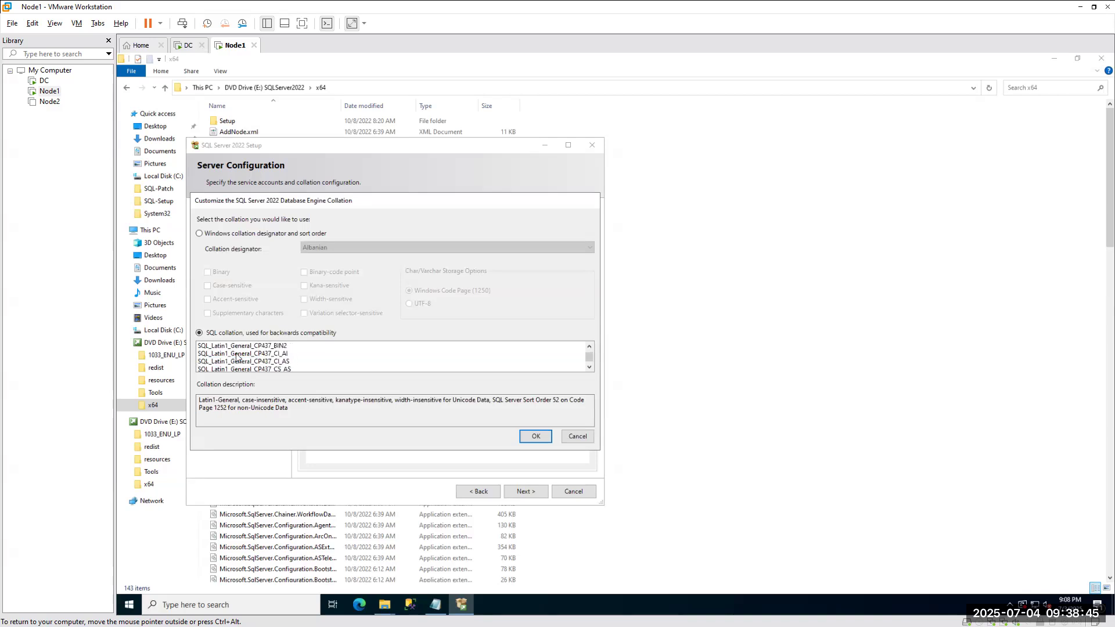
scroll(236, 357, up, 5)
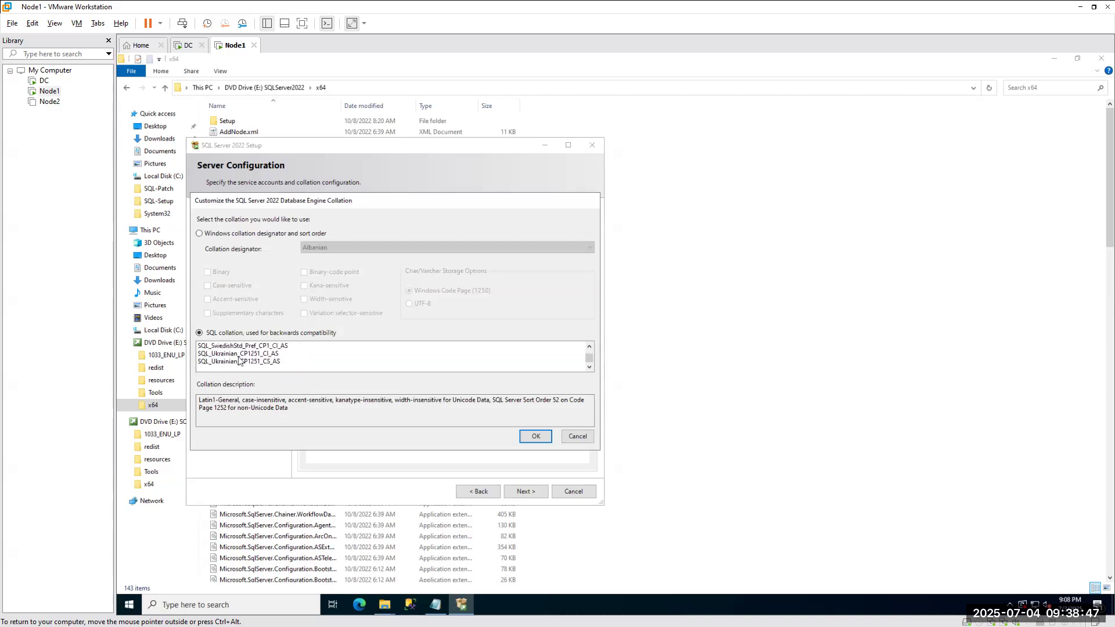
scroll(238, 360, up, 5)
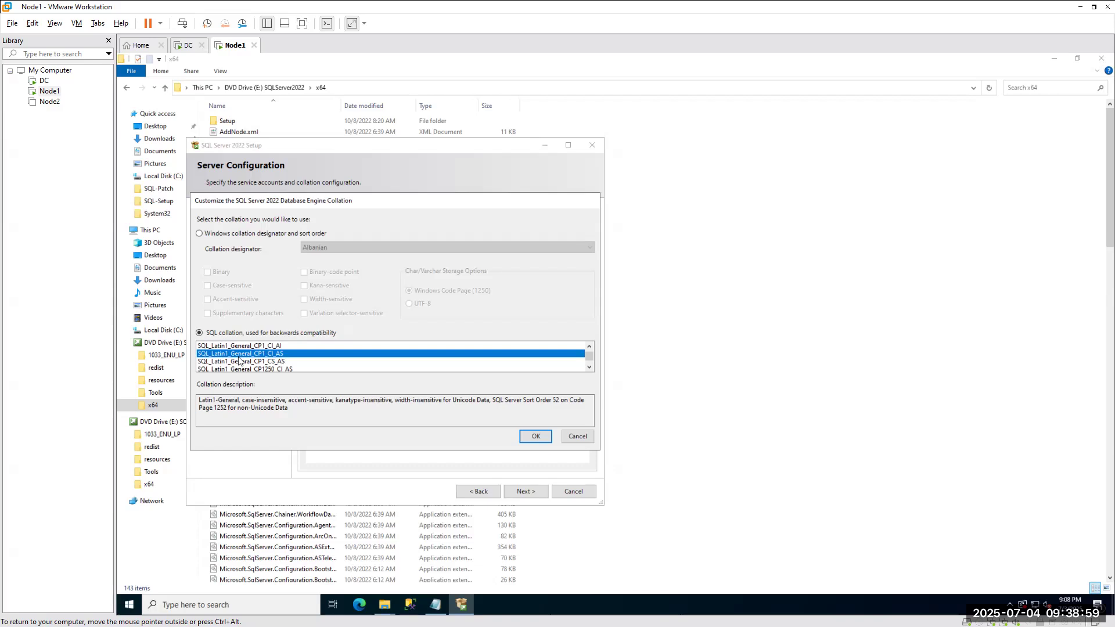
scroll(239, 361, down, 2)
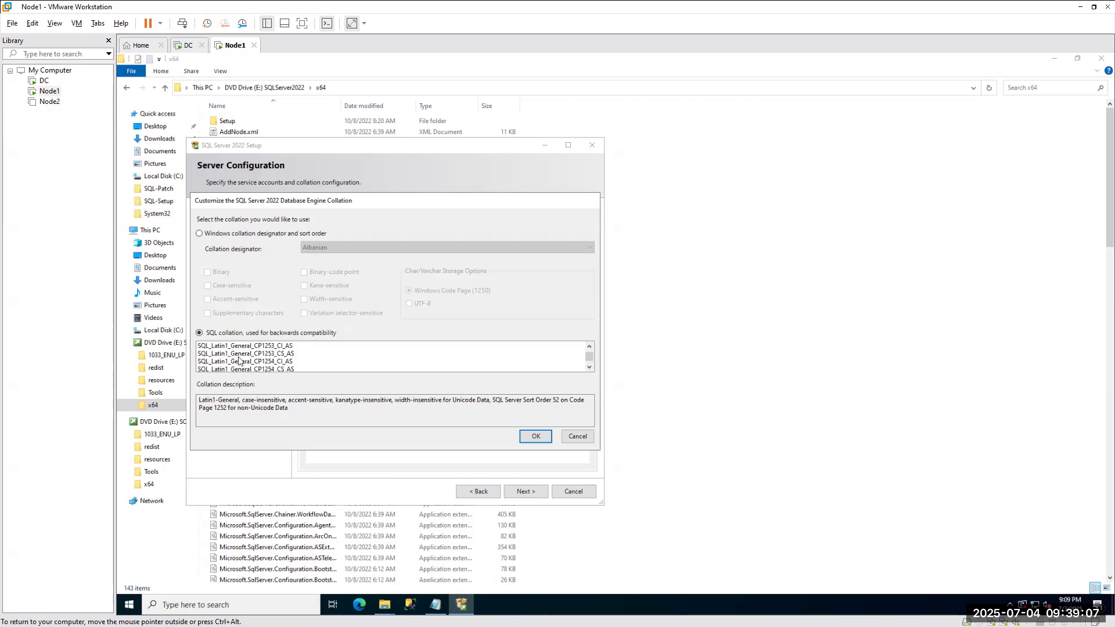
scroll(239, 361, down, 2)
scroll(253, 358, down, 2)
scroll(254, 359, down, 3)
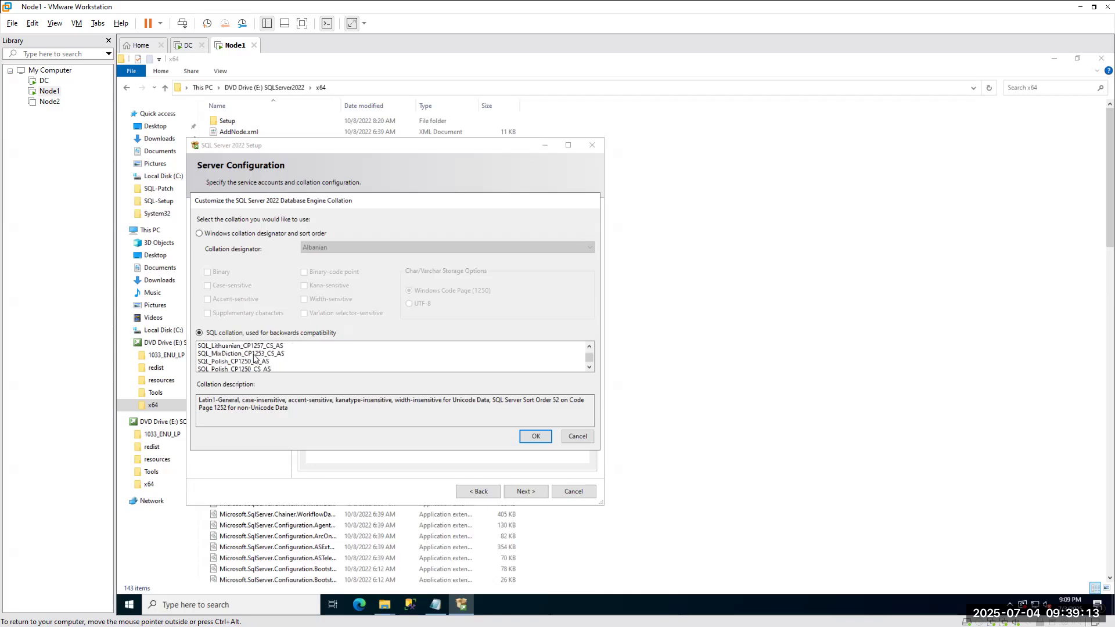
scroll(254, 359, down, 2)
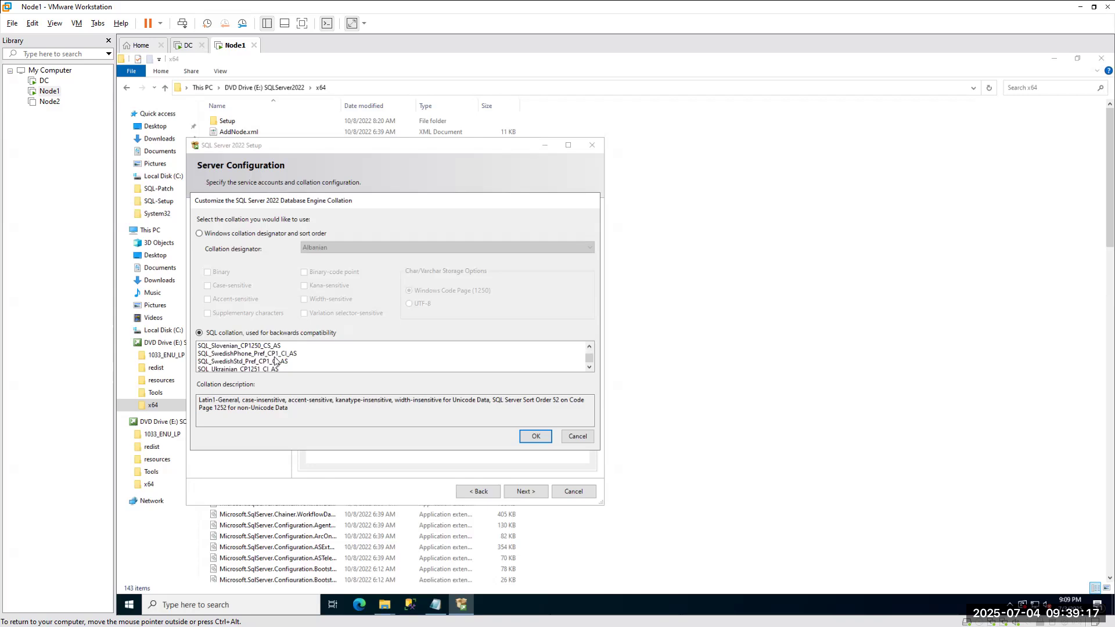
scroll(276, 362, down, 1)
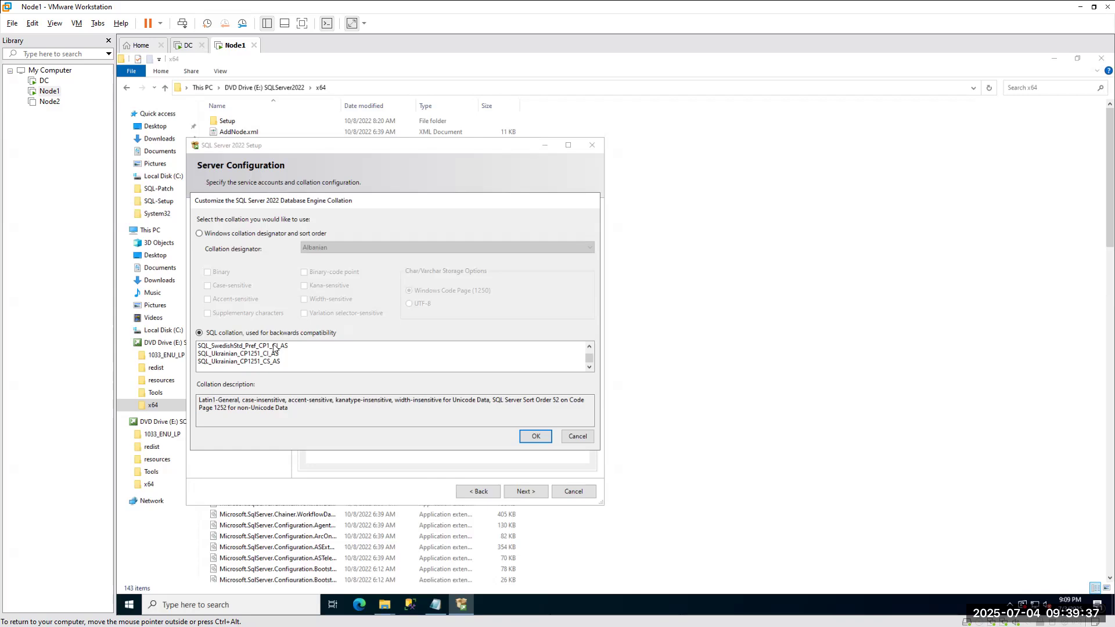
Cancel the collation customization and return to the Service Accounts tab.
click(583, 437)
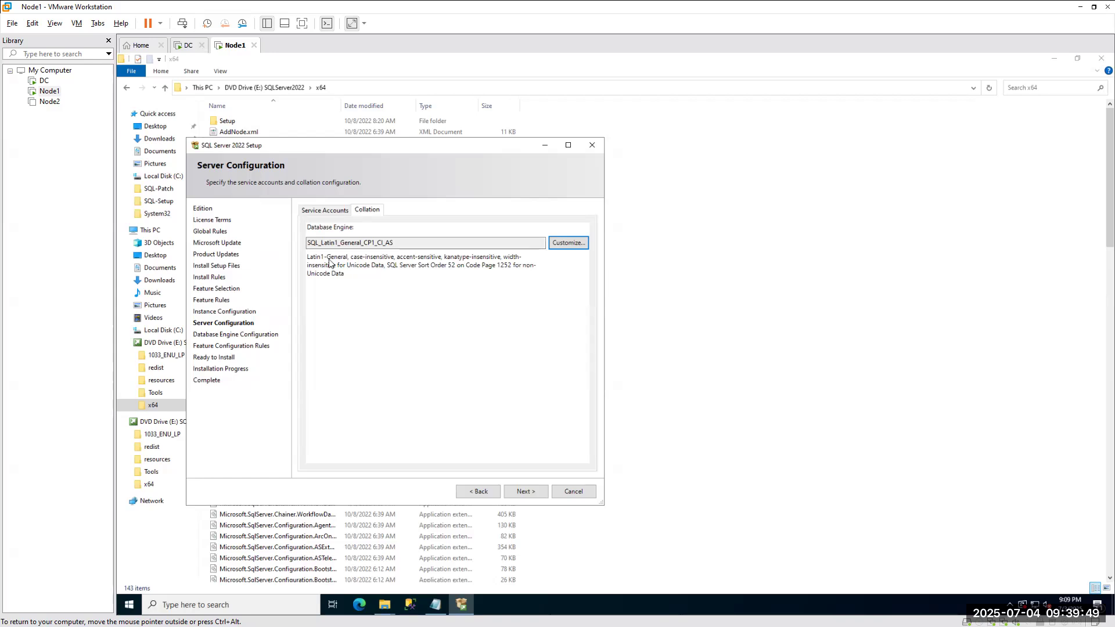
click(326, 211)
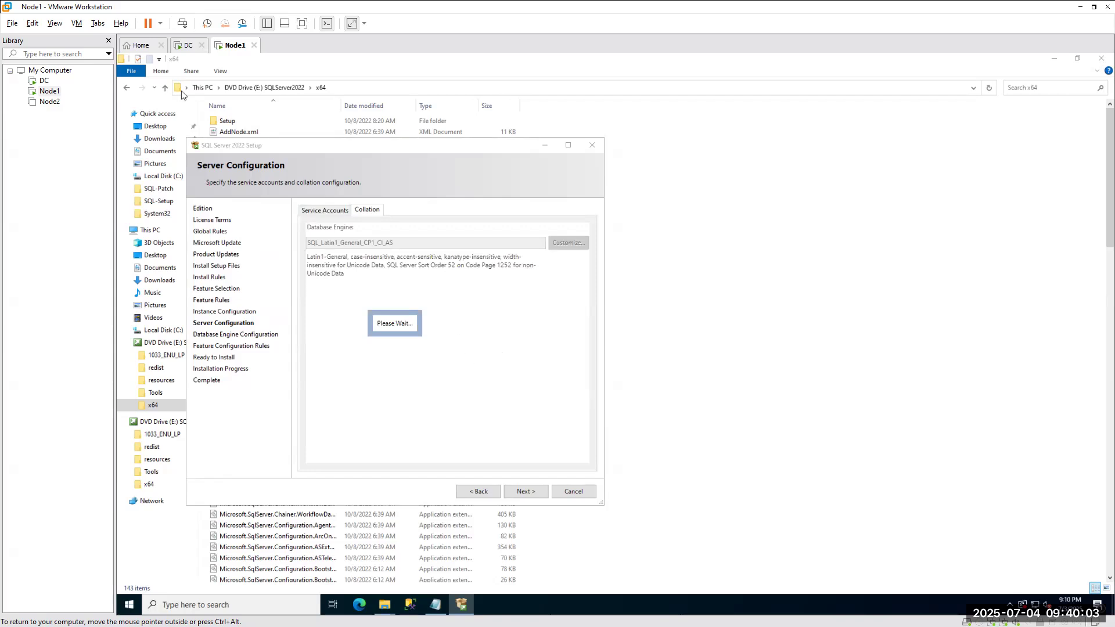
View the xssqlnode1 and xssqlnode2 accounts on the DC, then return to the running notes.
click(188, 46)
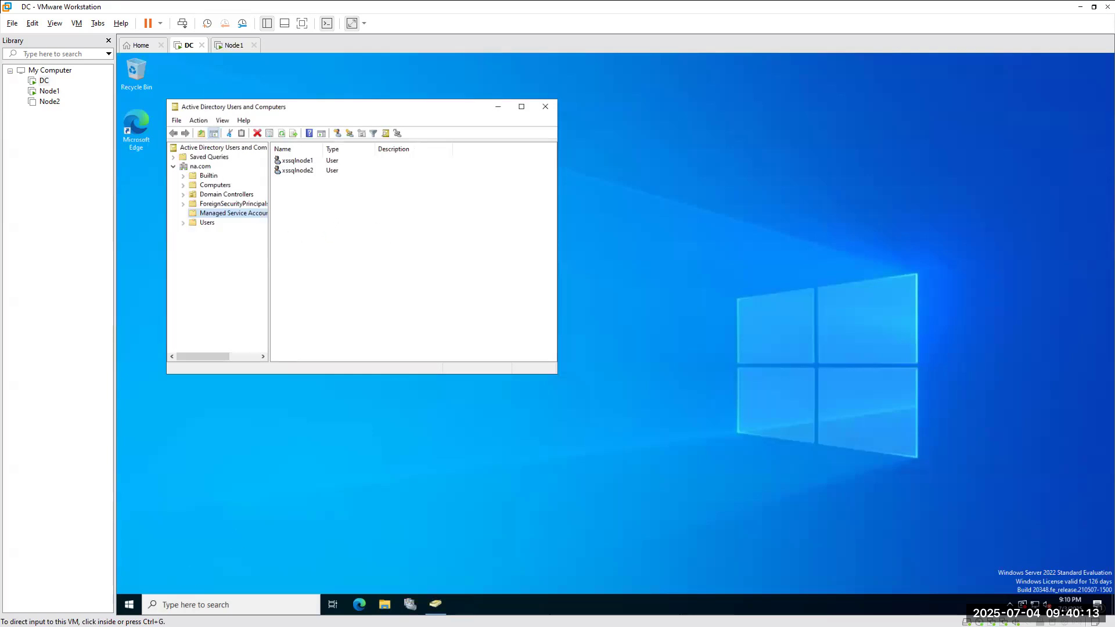
key(alt+Tab)
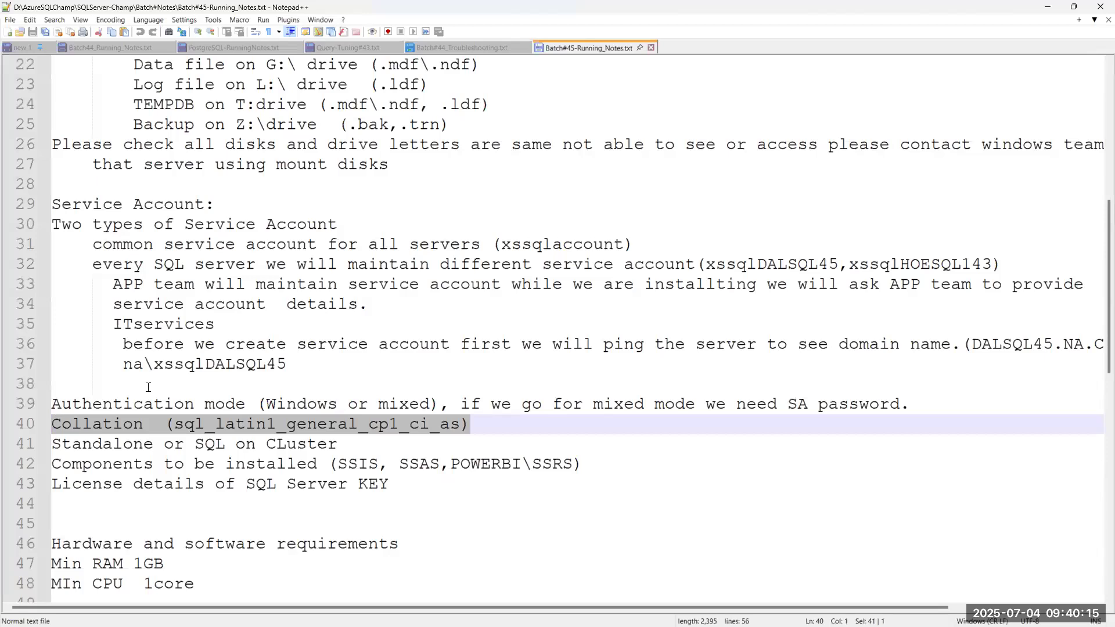
Highlight the ITservices service-account notes, then close Notepad++.
drag(113, 324, 210, 326)
drag(123, 343, 409, 343)
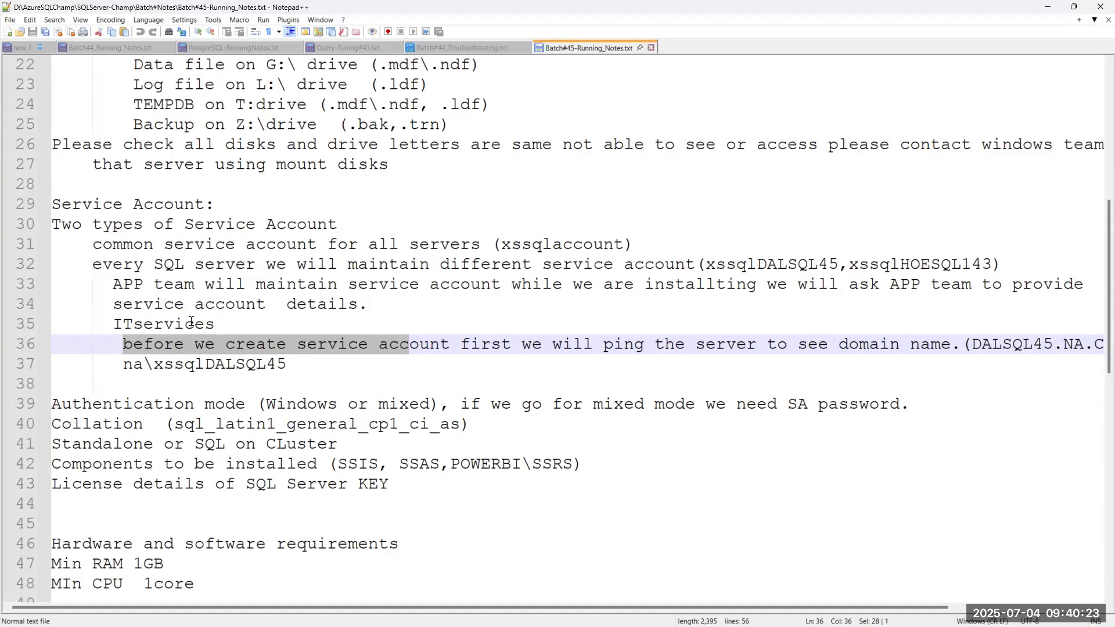
click(1097, 7)
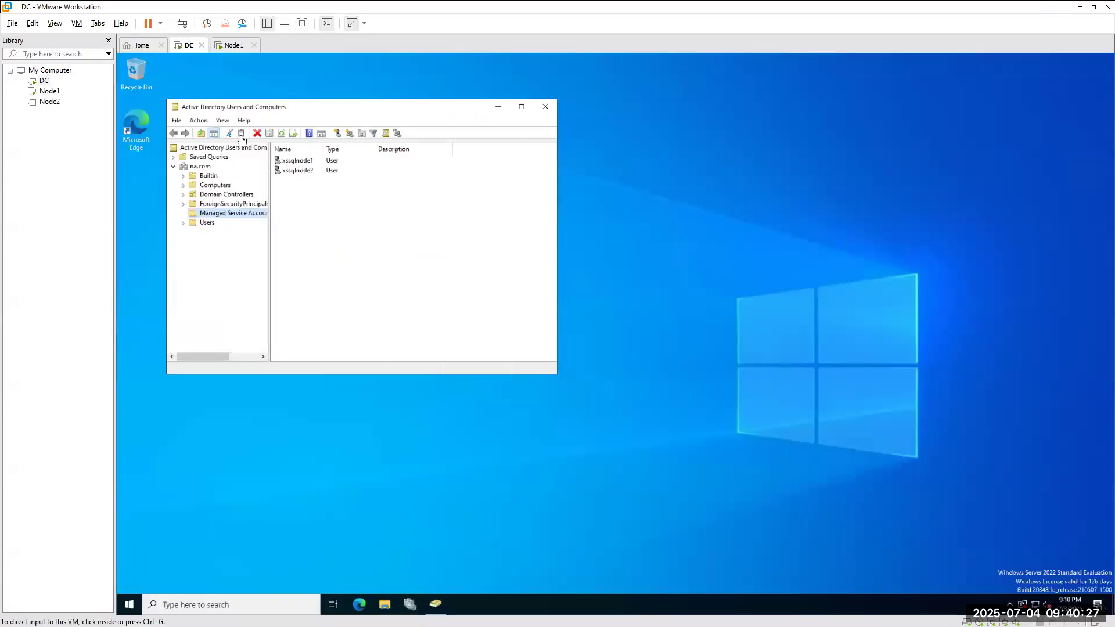
Start a new user in Managed Service Accounts and enter the name xssqlnode3.
right_click(219, 215)
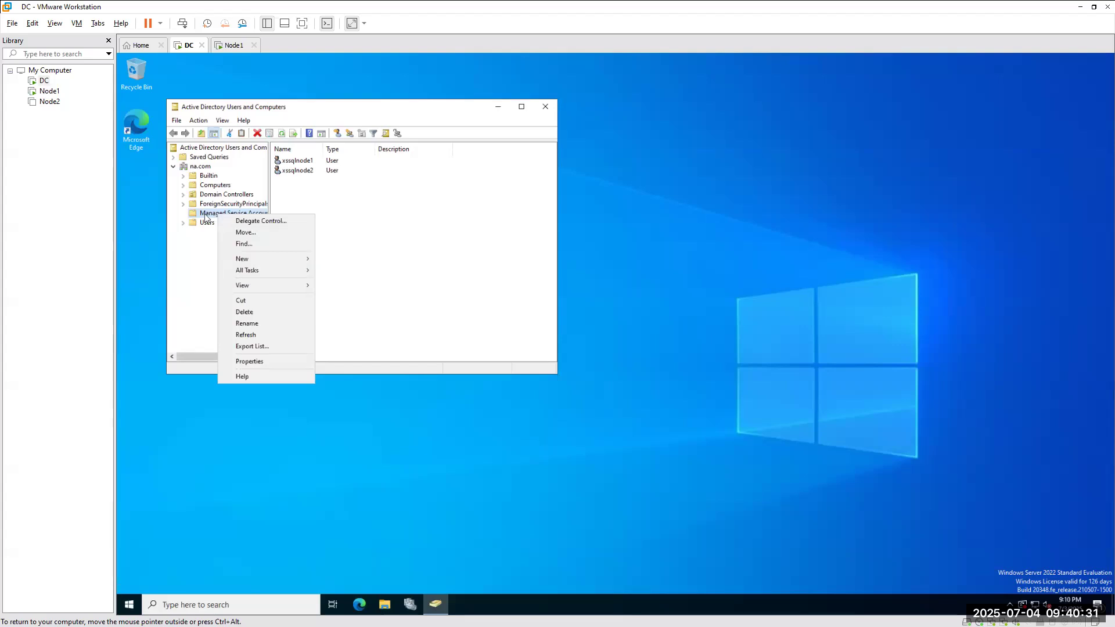
click(261, 259)
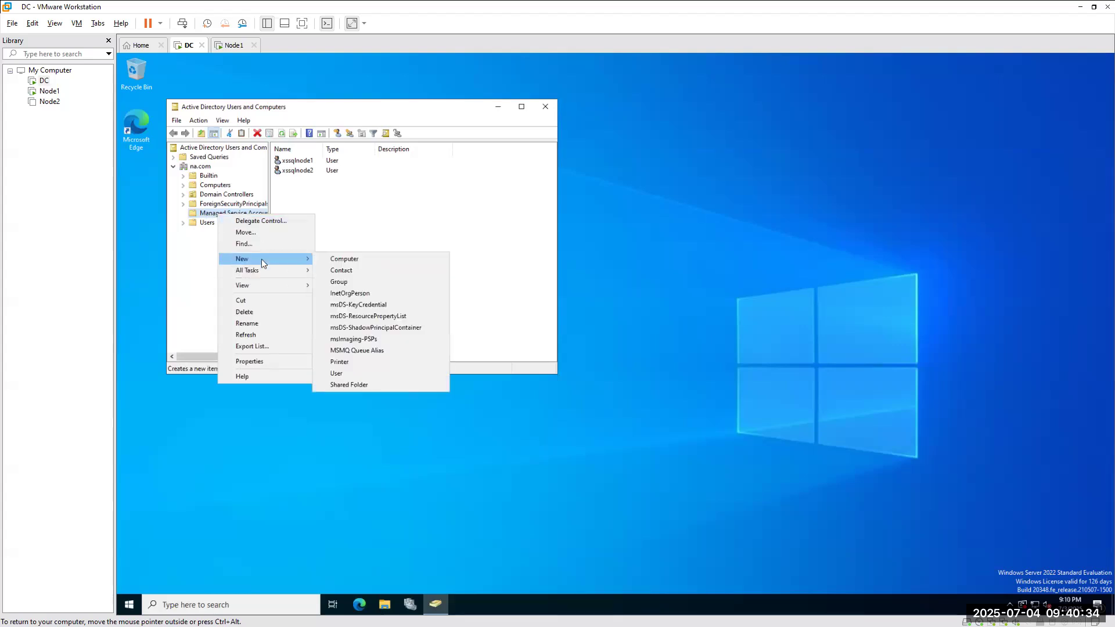
click(339, 375)
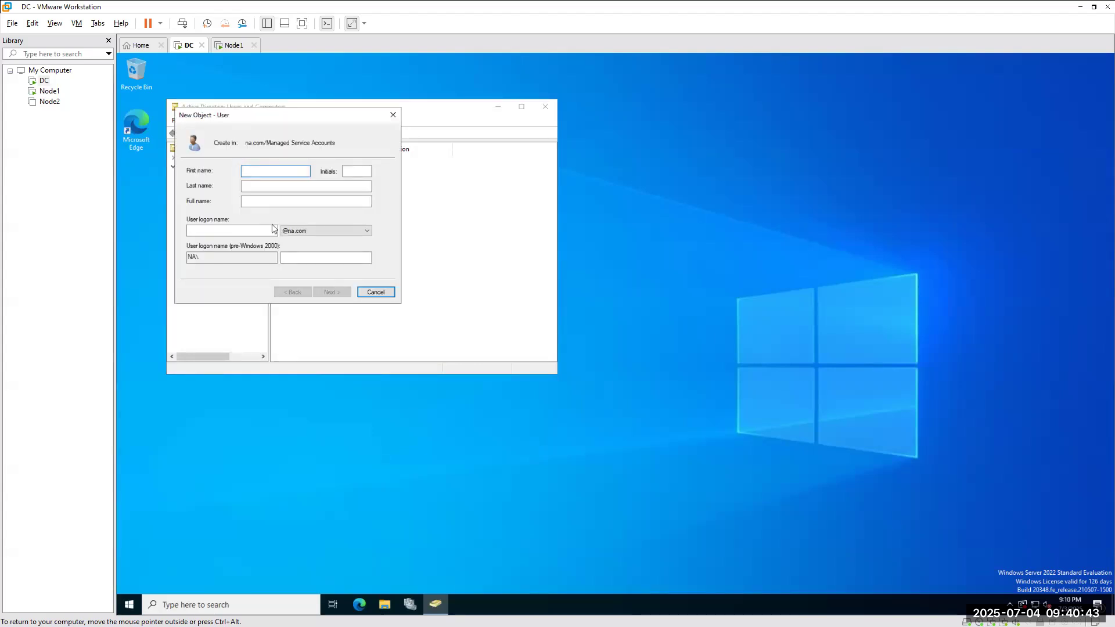
text(xssqlnode3)
Copy xssqlnode3 into the user logon name and trim the trailing 3 from the first name.
click(259, 201)
double_click(260, 200)
key(ctrl+c)
click(237, 230)
key(ctrl+v)
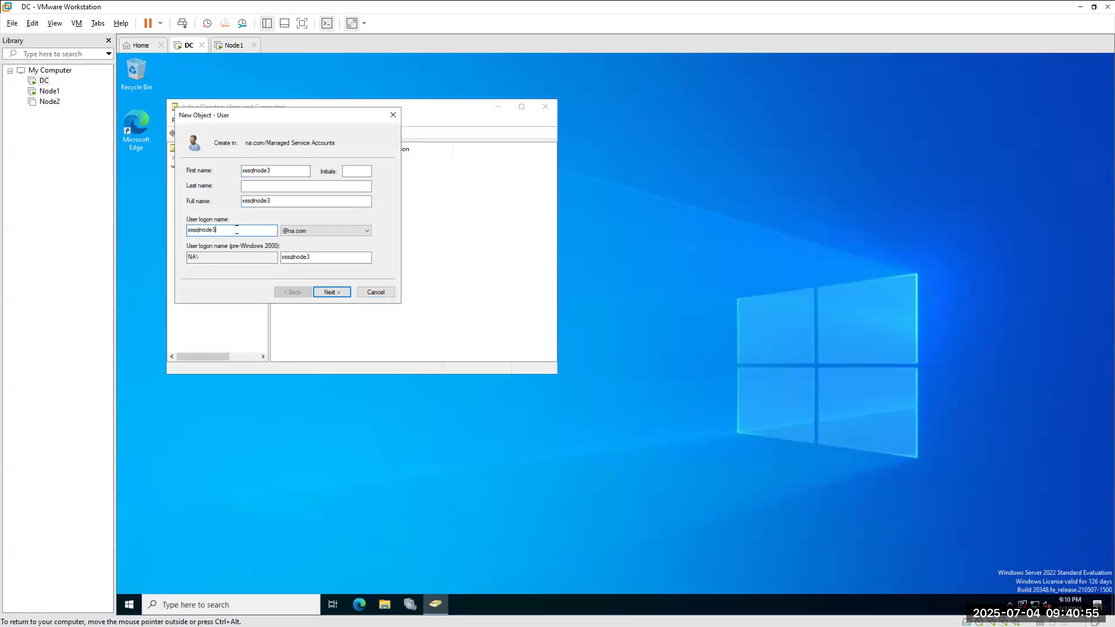
click(273, 171)
drag(271, 170, 268, 171)
key(BackSpace)
key(BackSpace)
key(BackSpace)
key(BackSpace)
key(BackSpace)
key(BackSpace)
key(BackSpace)
key(BackSpace)
key(BackSpace)
key(BackSpace)
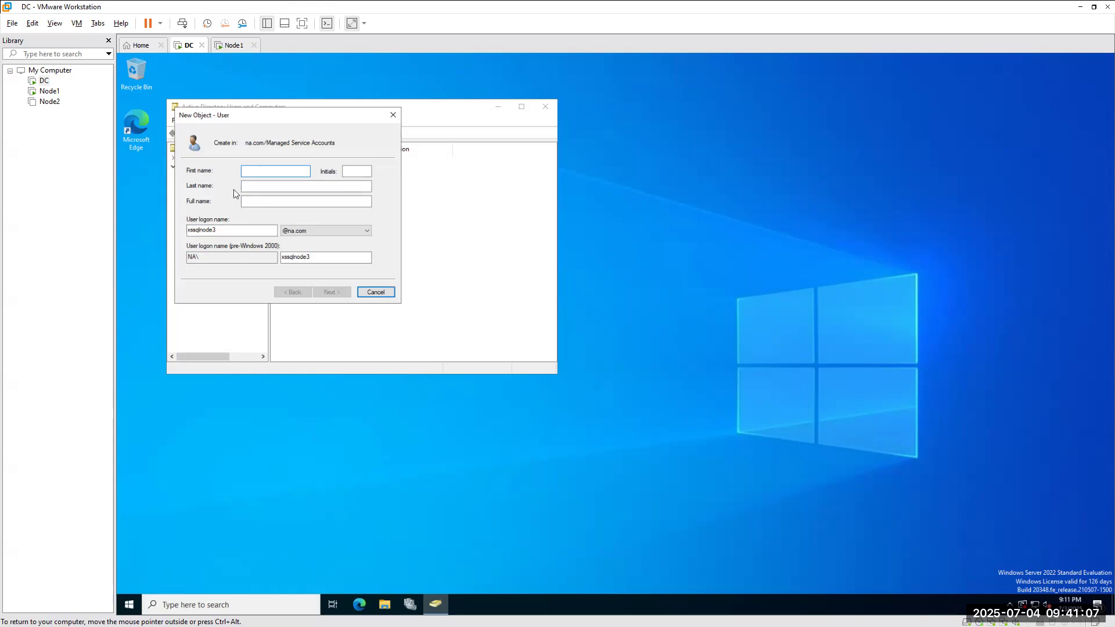
Set the DC's display scale for text, apps and other items to 125%.
right_click(682, 195)
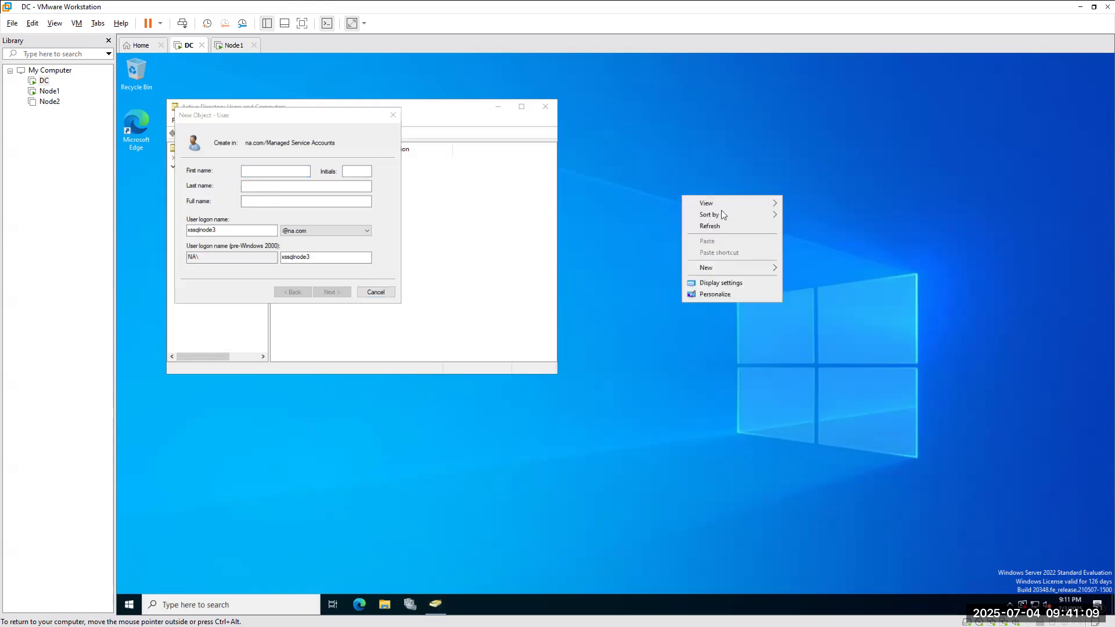
click(717, 284)
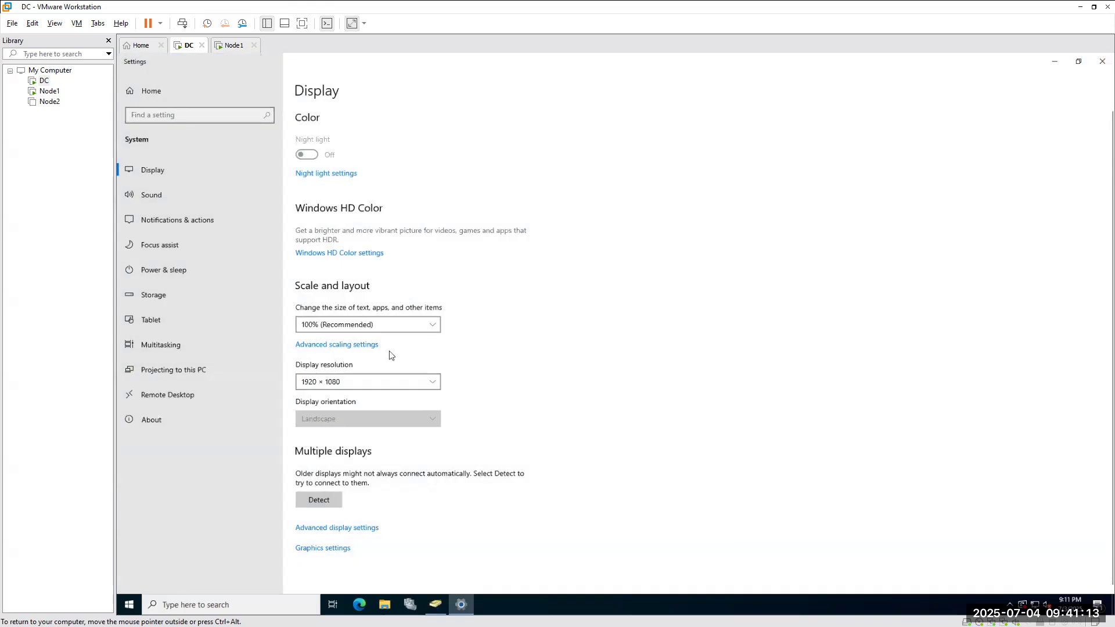
click(360, 328)
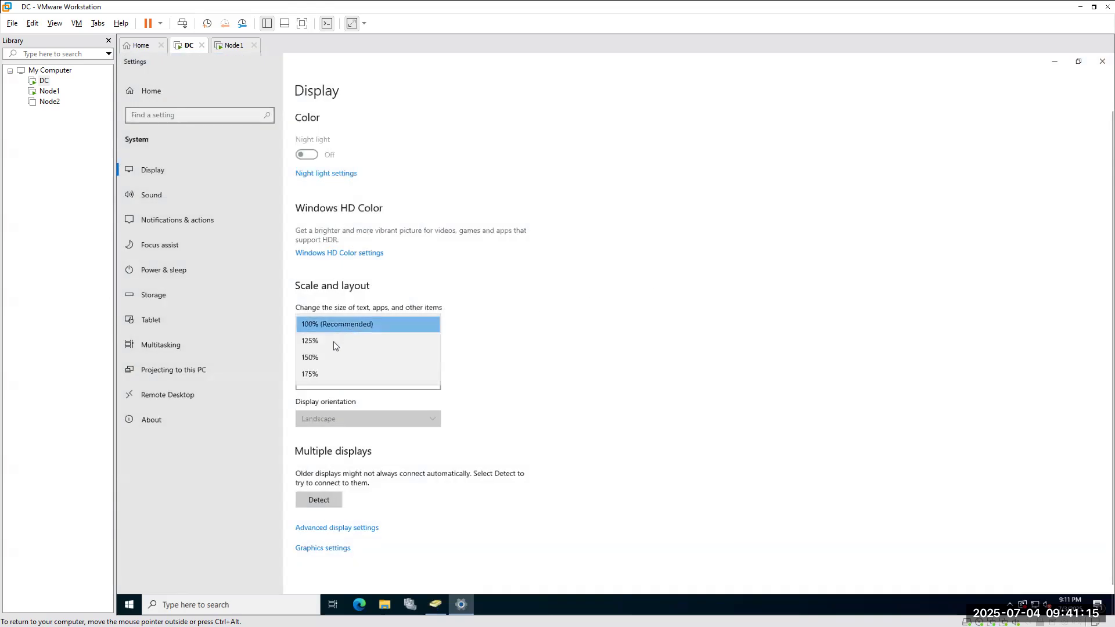
click(328, 345)
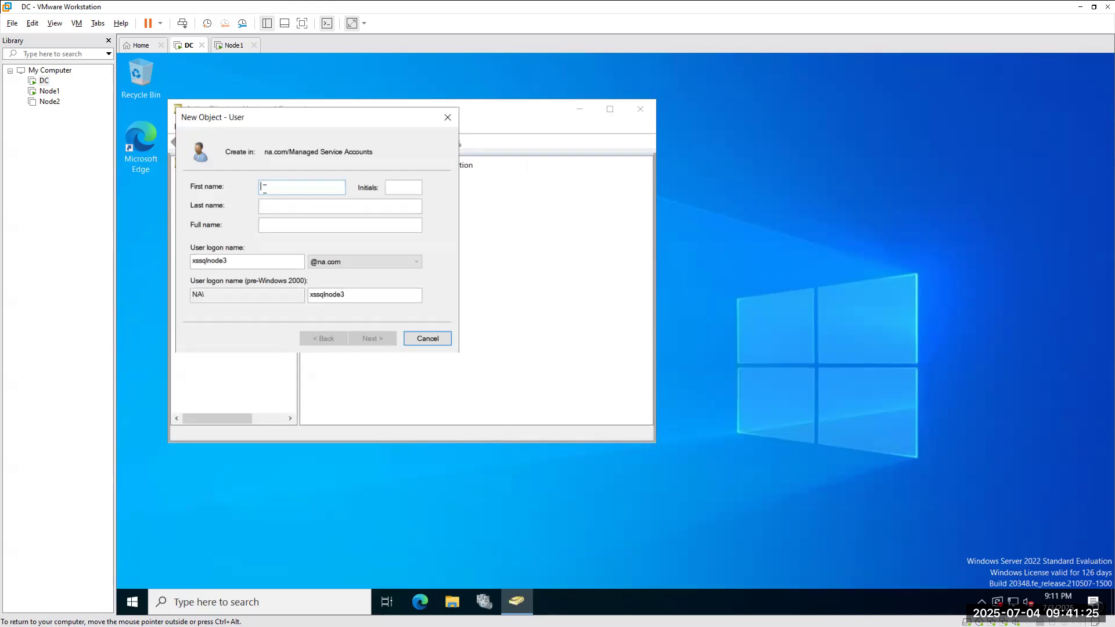
Clear the pre-Windows 2000 logon name and enter first name xsagntnode1.
drag(352, 295, 243, 297)
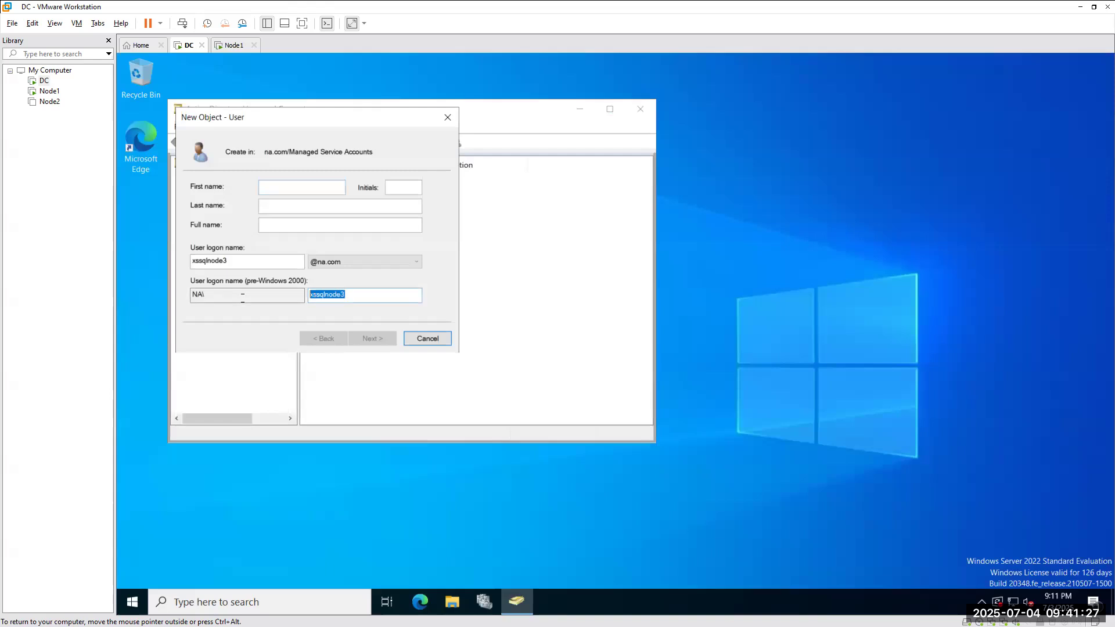
key(BackSpace)
click(271, 186)
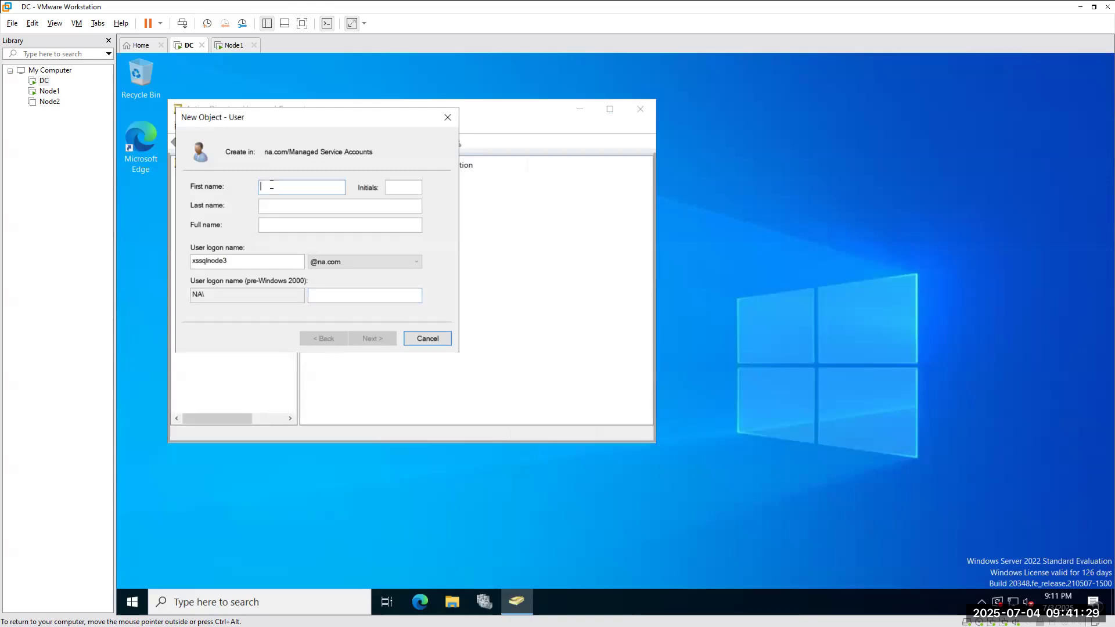
text(xs)
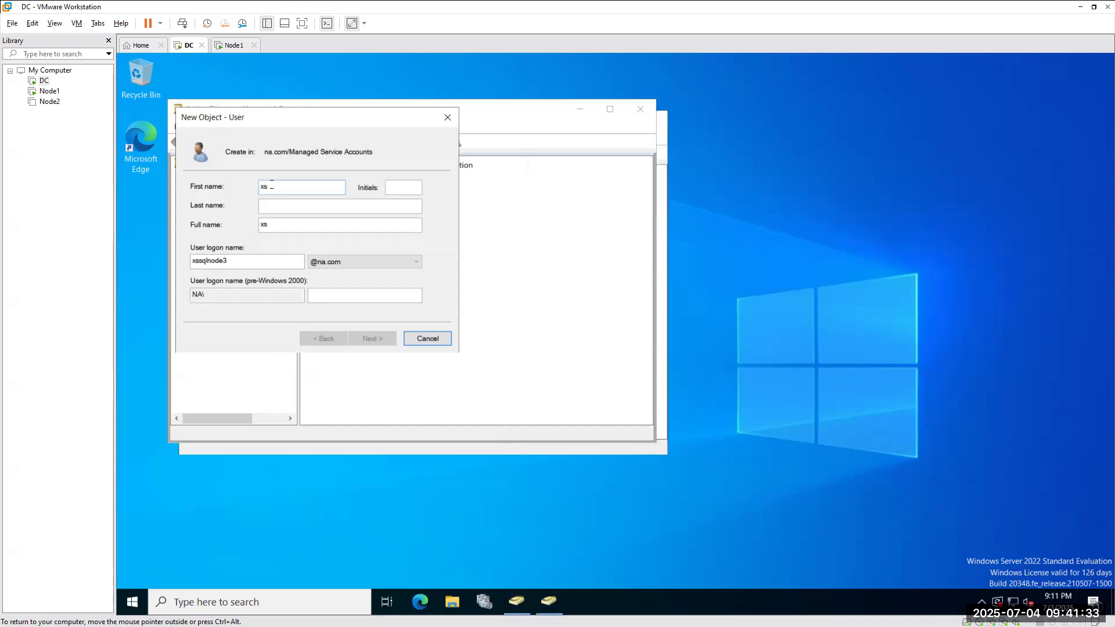
text(agntnode1)
drag(327, 186, 240, 186)
key(ctrl+c)
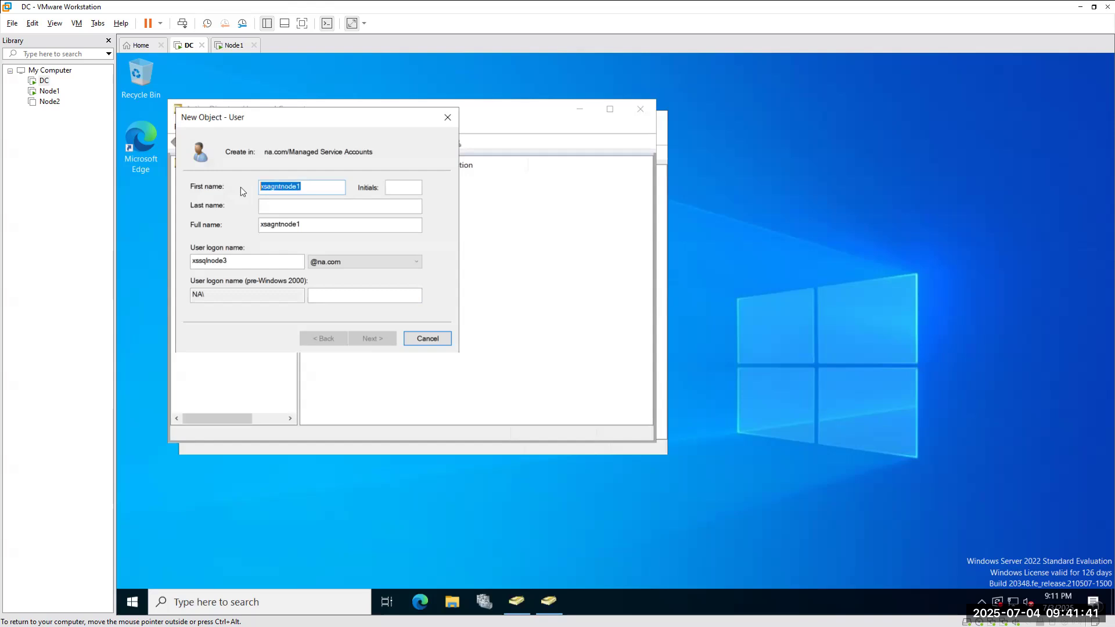
double_click(243, 260)
key(ctrl+v)
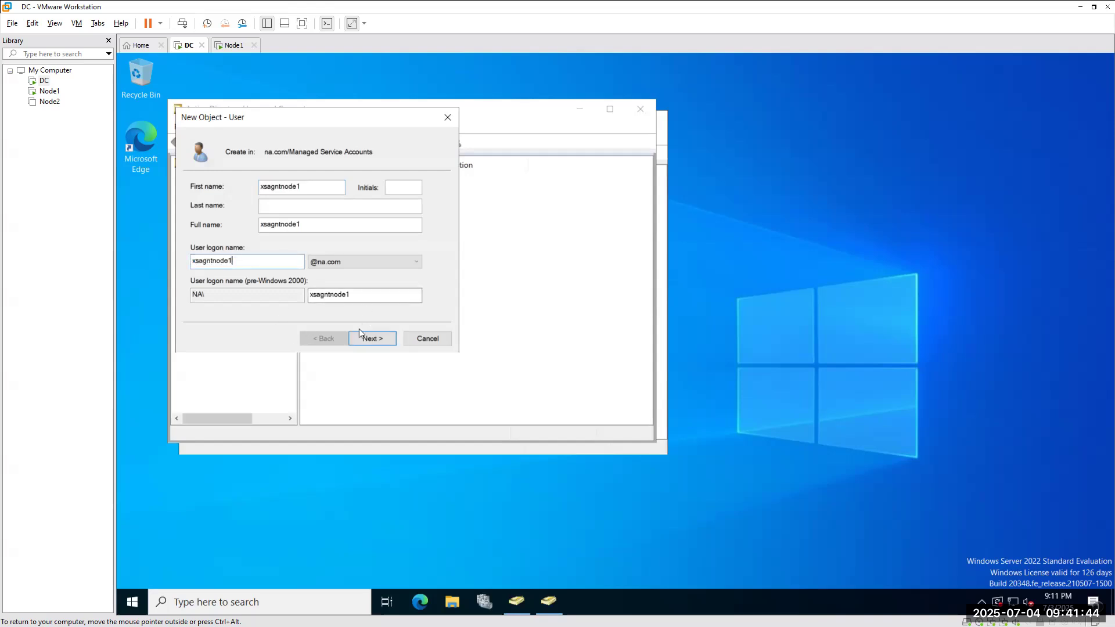
click(329, 262)
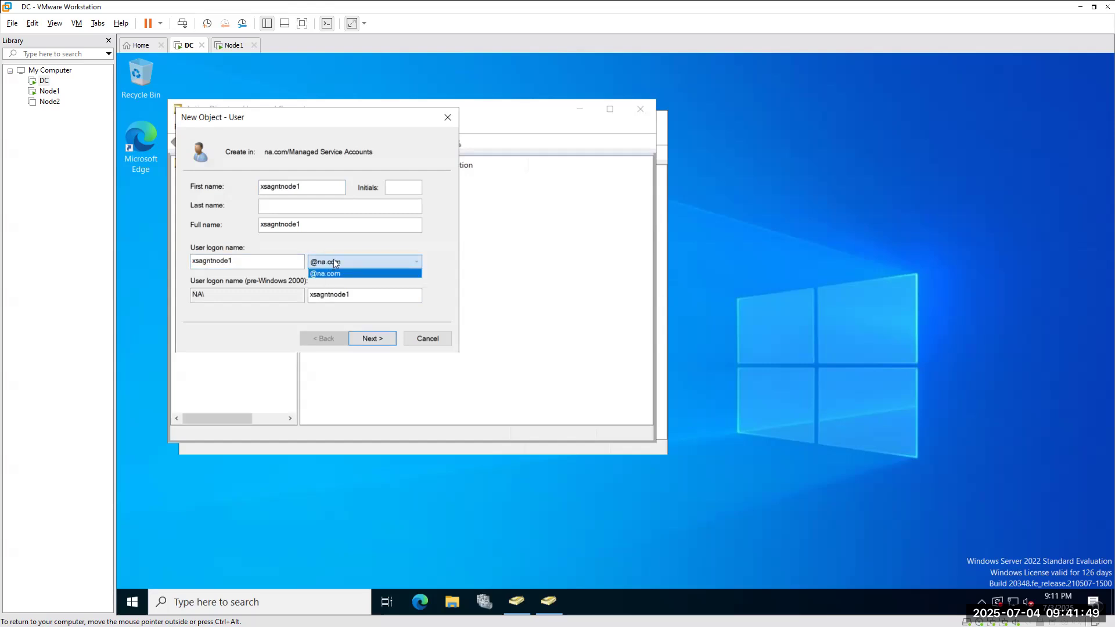
click(372, 339)
Enter and confirm a password set to never expire, then create the xsagntnode1 user.
click(372, 340)
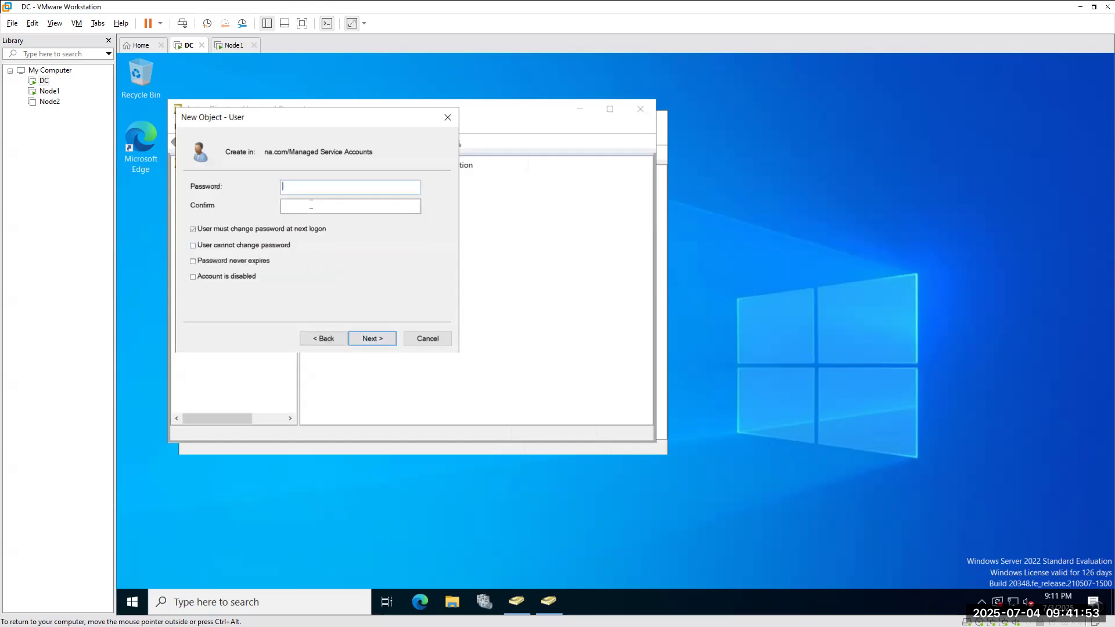
text(••••••••••)
key(Tab)
text(••••••••)
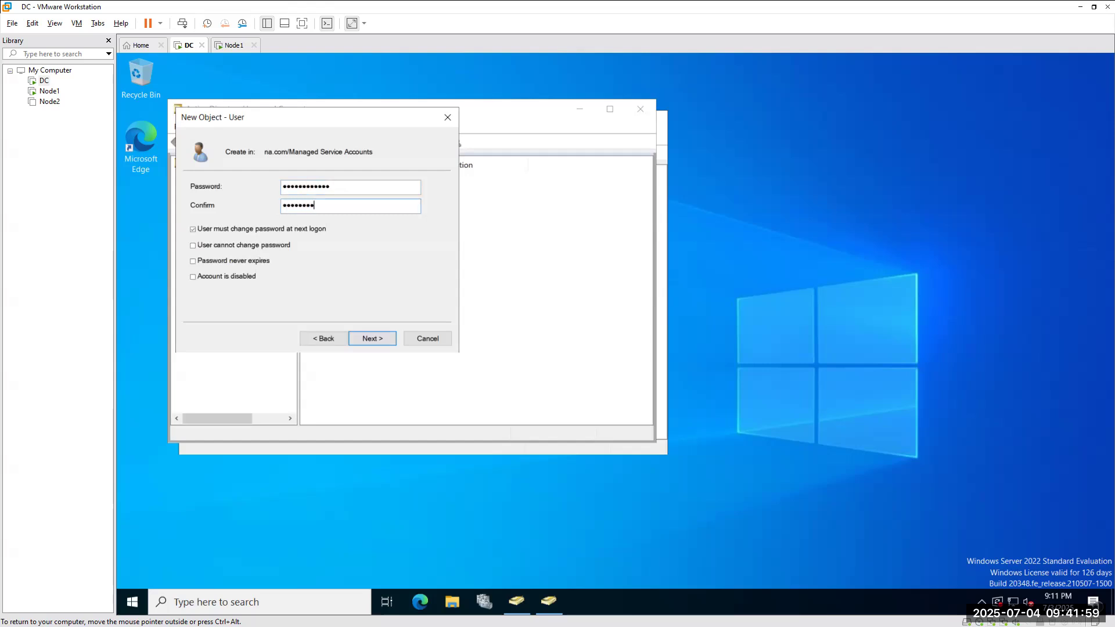
text(••••)
click(207, 262)
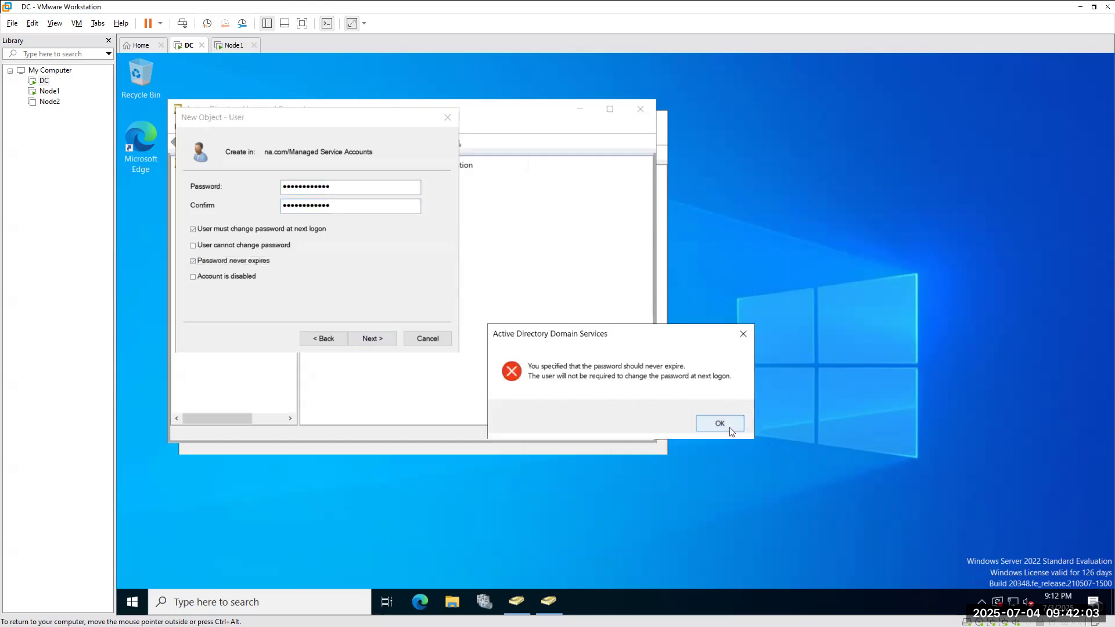
click(729, 428)
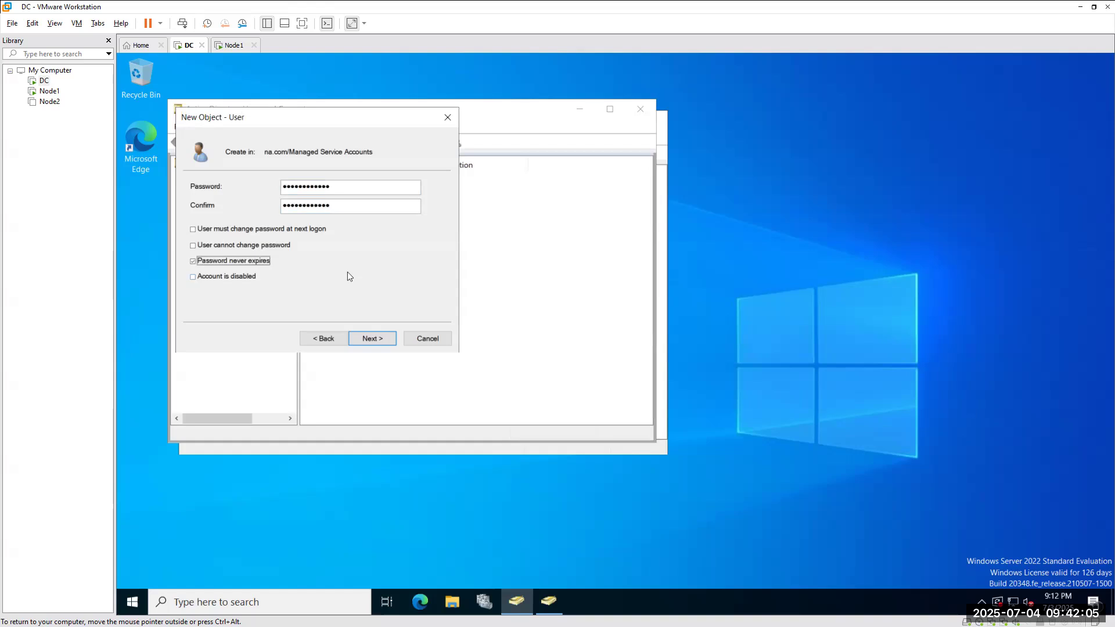
click(373, 339)
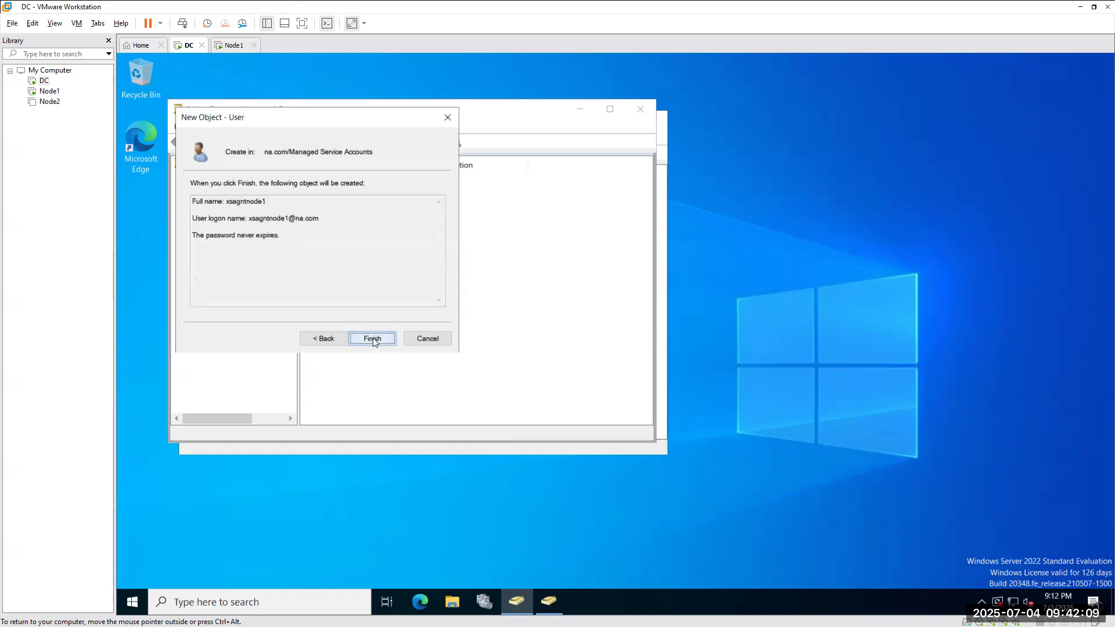
click(372, 338)
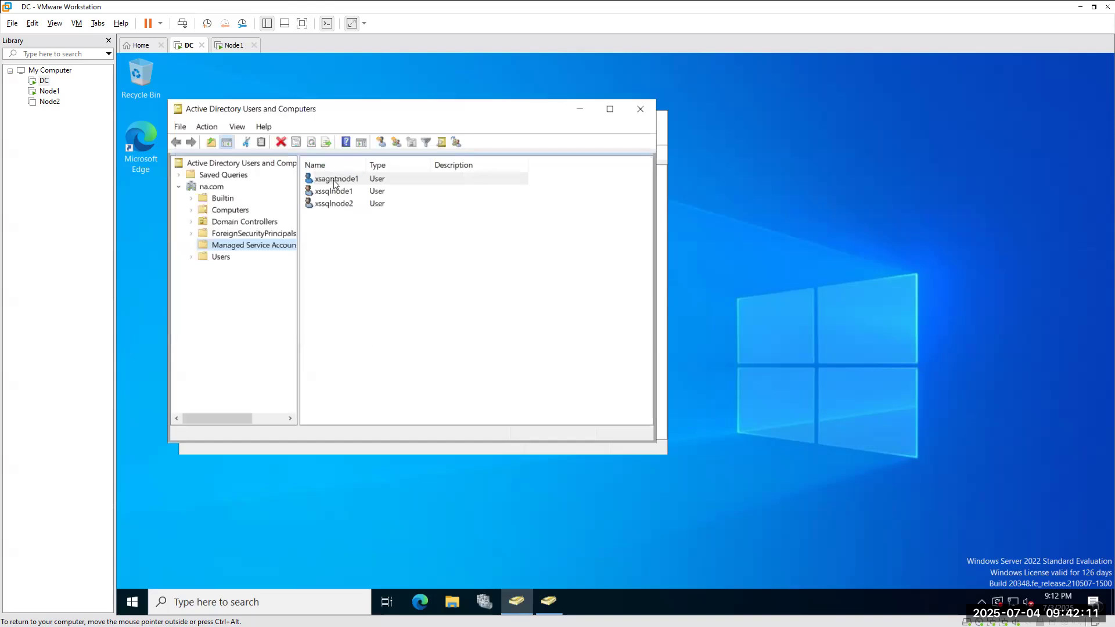
Set the SQL Server Agent account on Node1 to NA\xsagntnode1, then return to the DC.
click(233, 45)
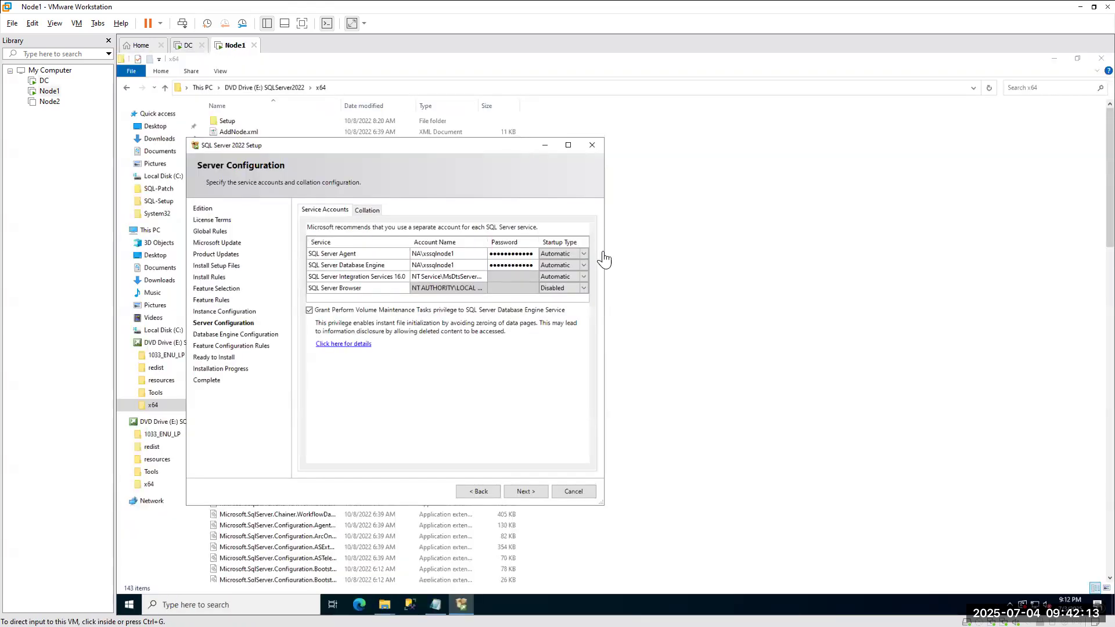
click(435, 256)
click(482, 254)
click(446, 274)
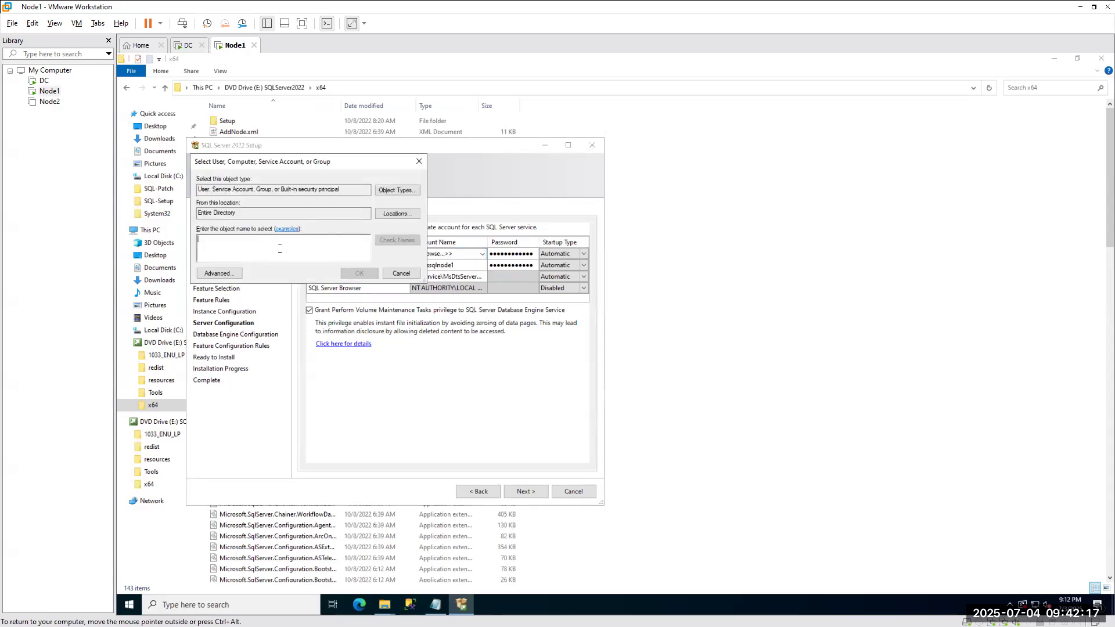
text(xsagntnode1)
click(397, 240)
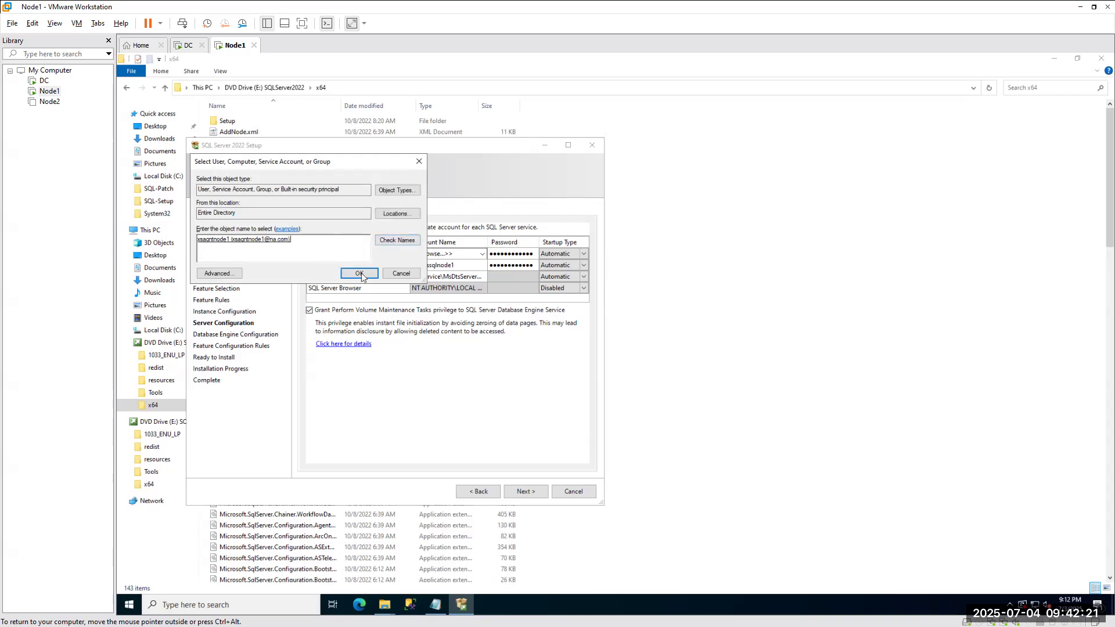
click(360, 273)
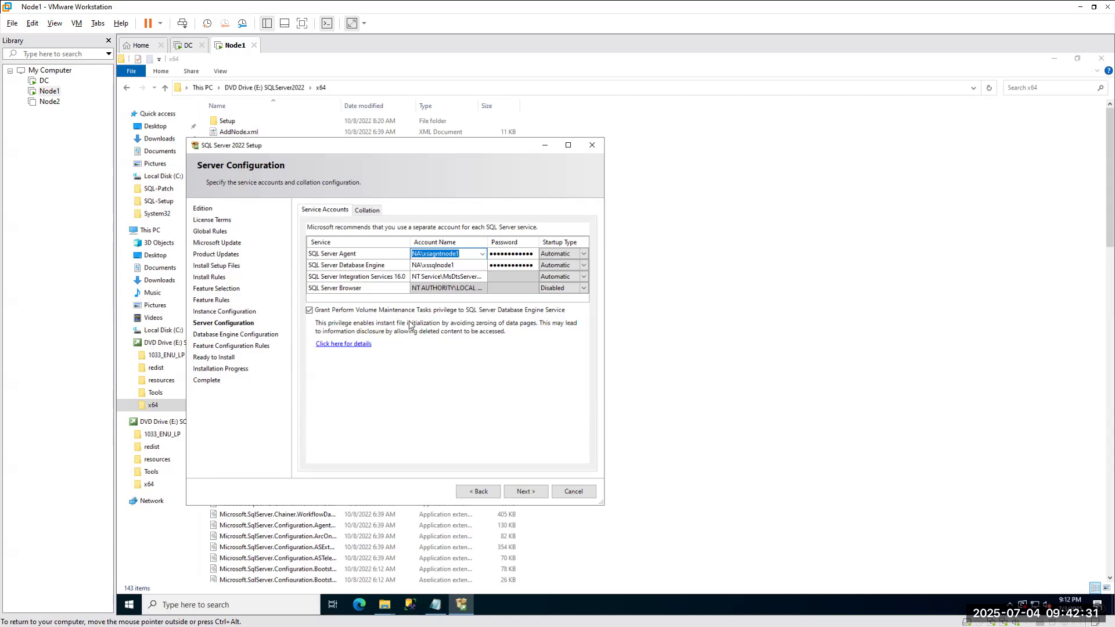
click(186, 45)
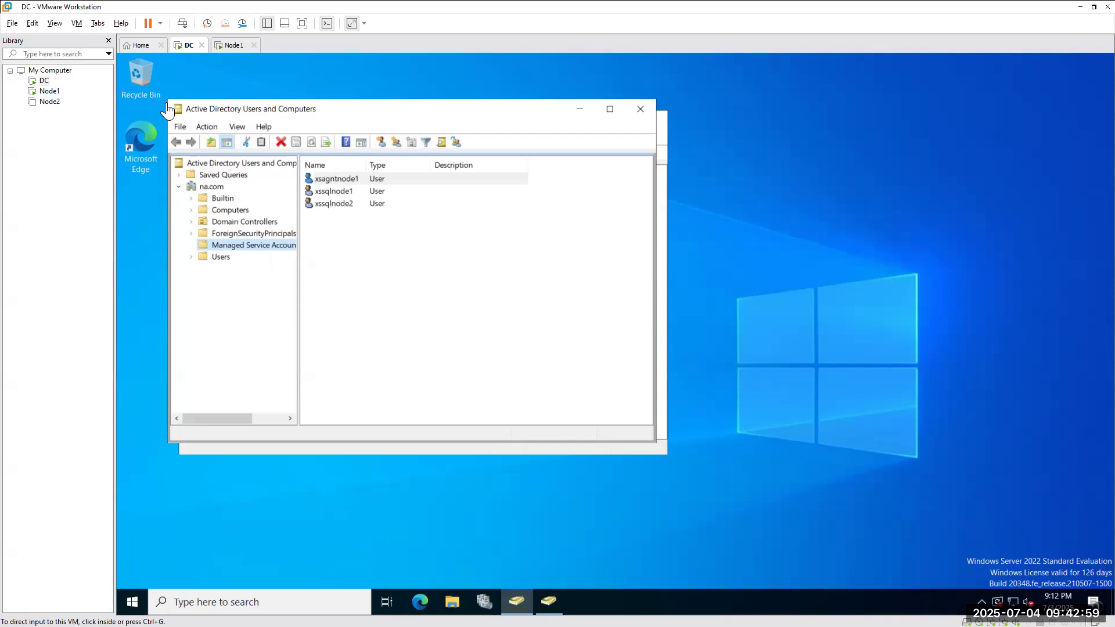
Return to Node1 and advance setup from Server Configuration to Database Engine Configuration.
click(221, 47)
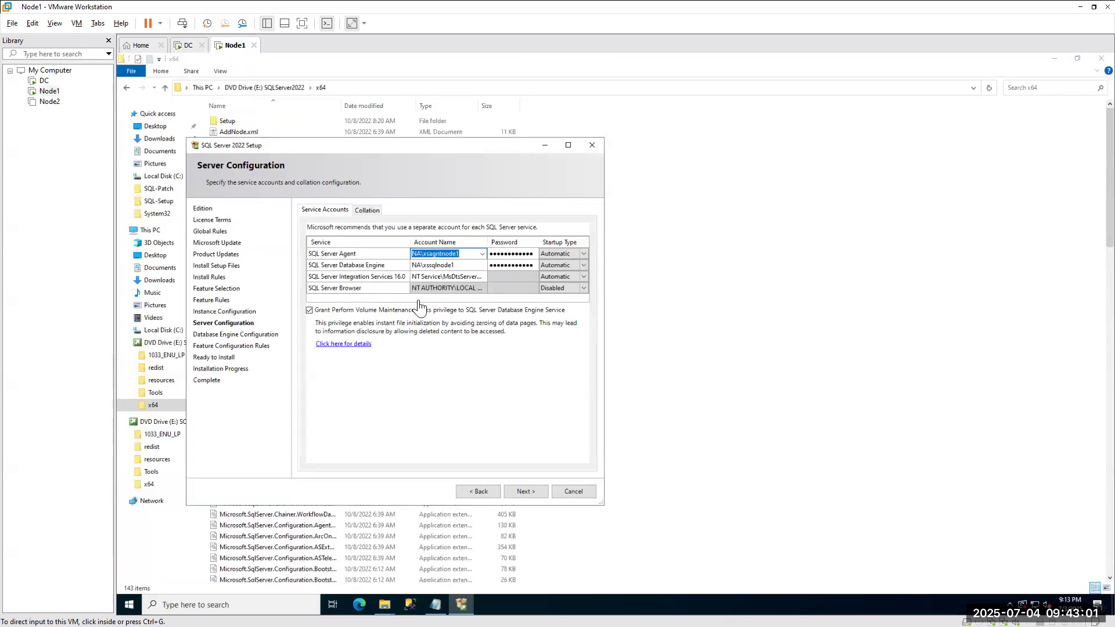
click(524, 494)
click(524, 494)
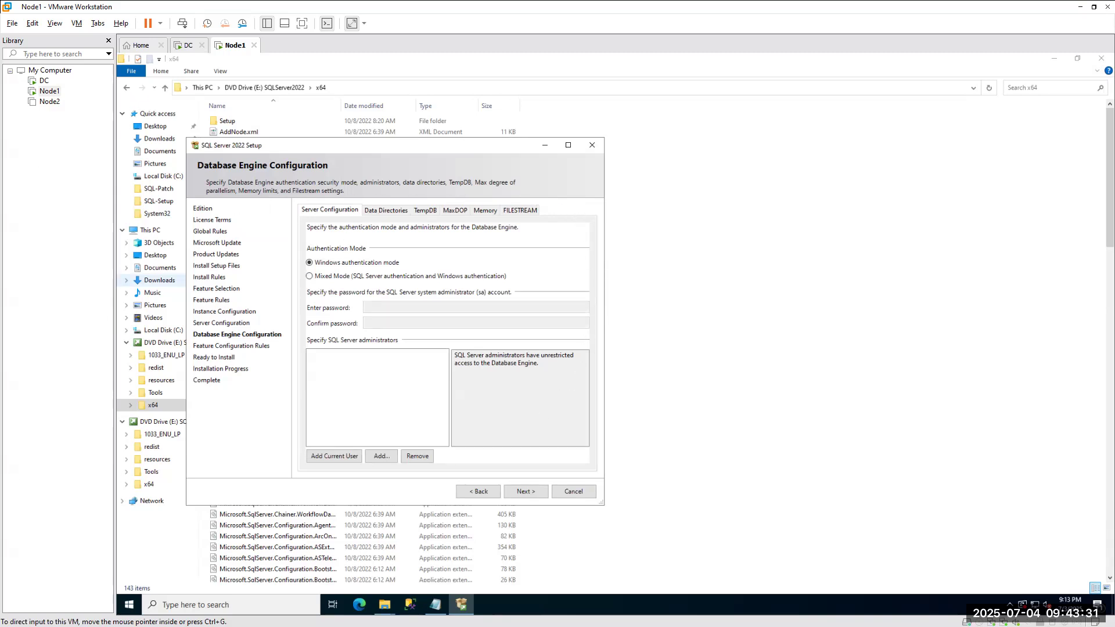
key(alt+Tab)
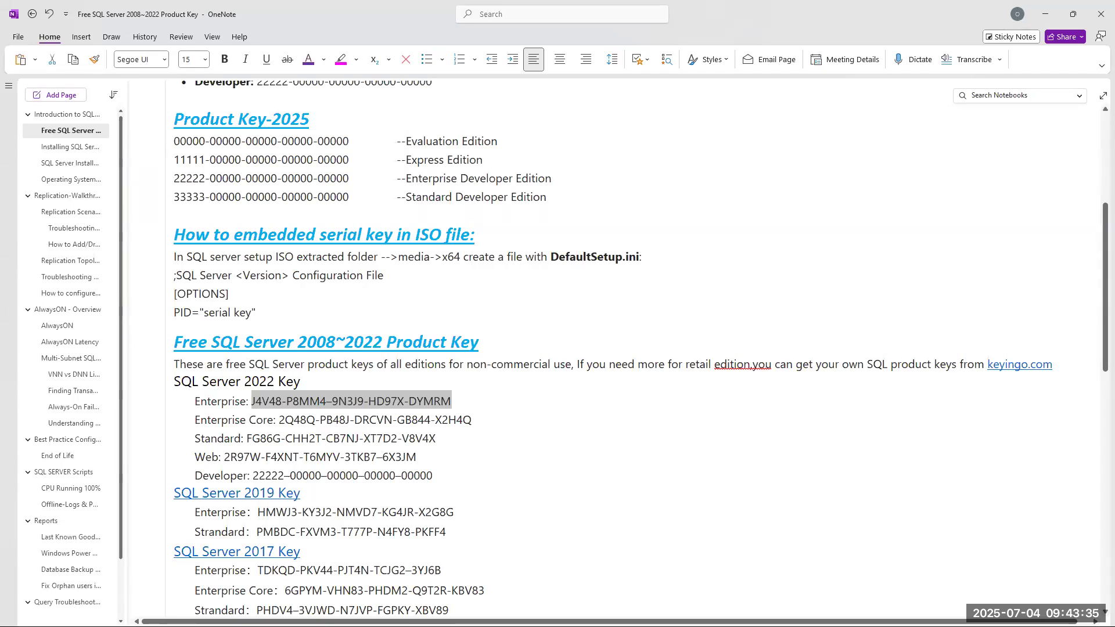
Switch to the SQL Server 2017 installation article and scroll through it.
key(alt+Tab)
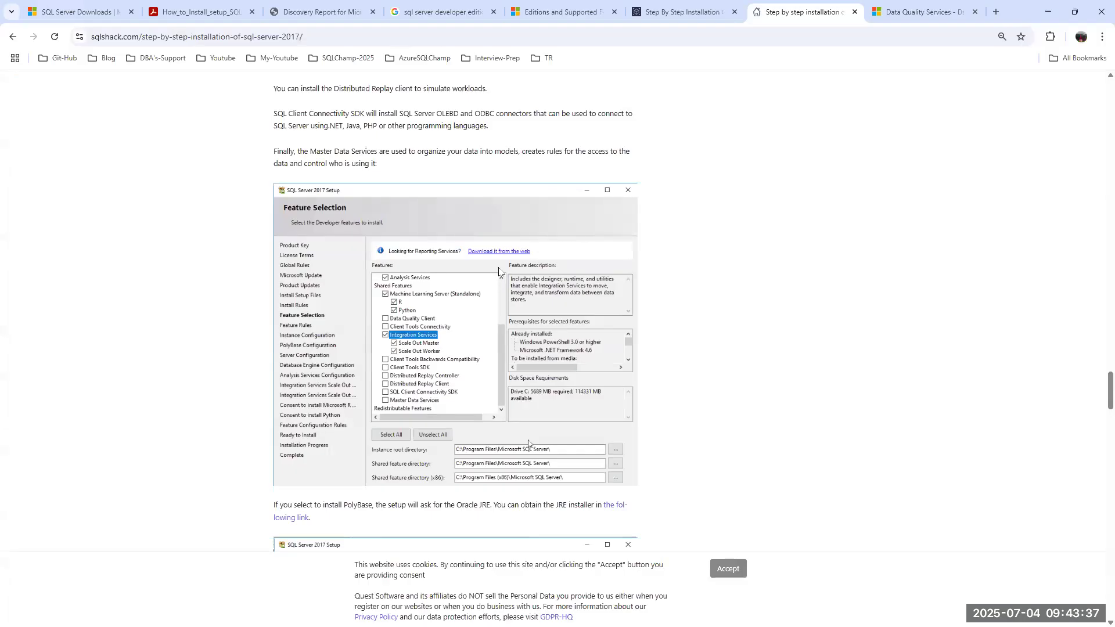
scroll(581, 169, down, 10)
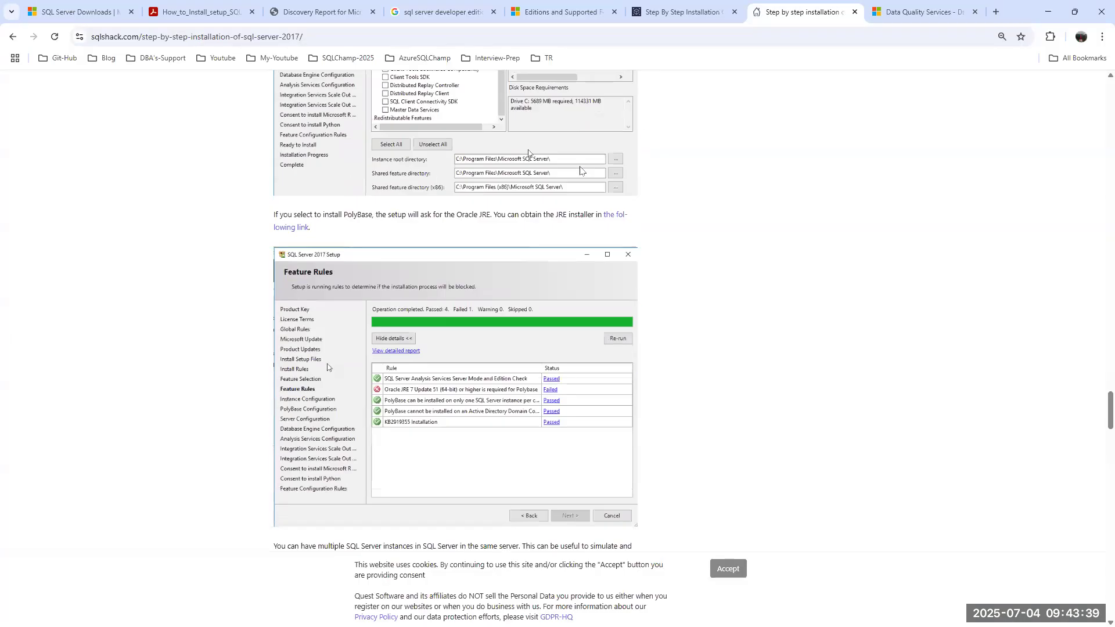
scroll(581, 170, down, 20)
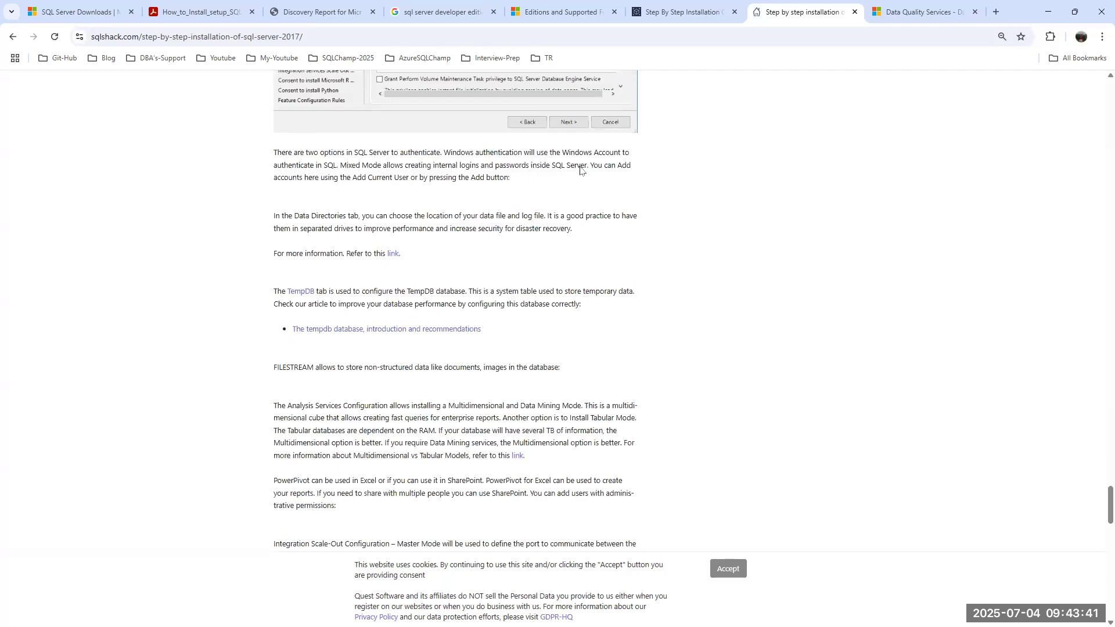
Search the web for 'sql server 2014 installation step by step' in a new tab.
click(995, 11)
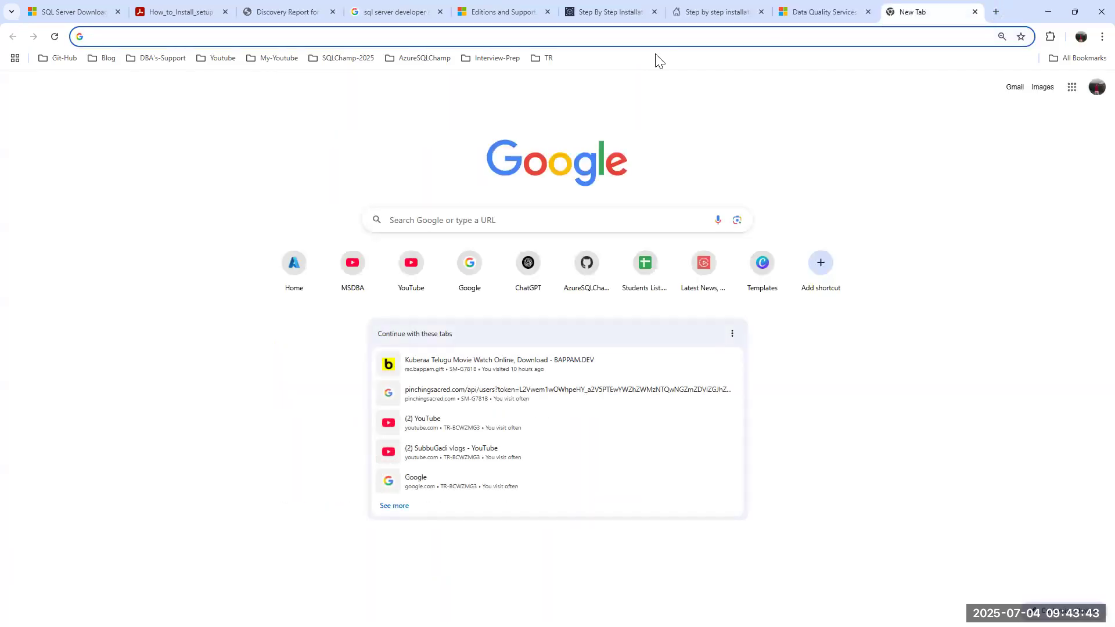
text(sql server )
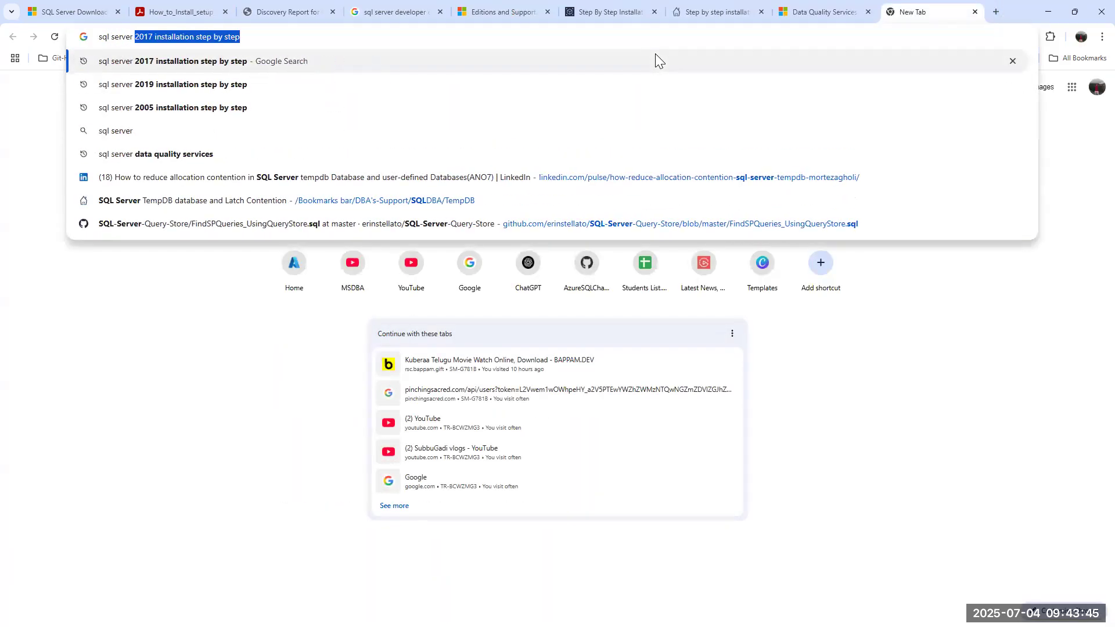
text(2016)
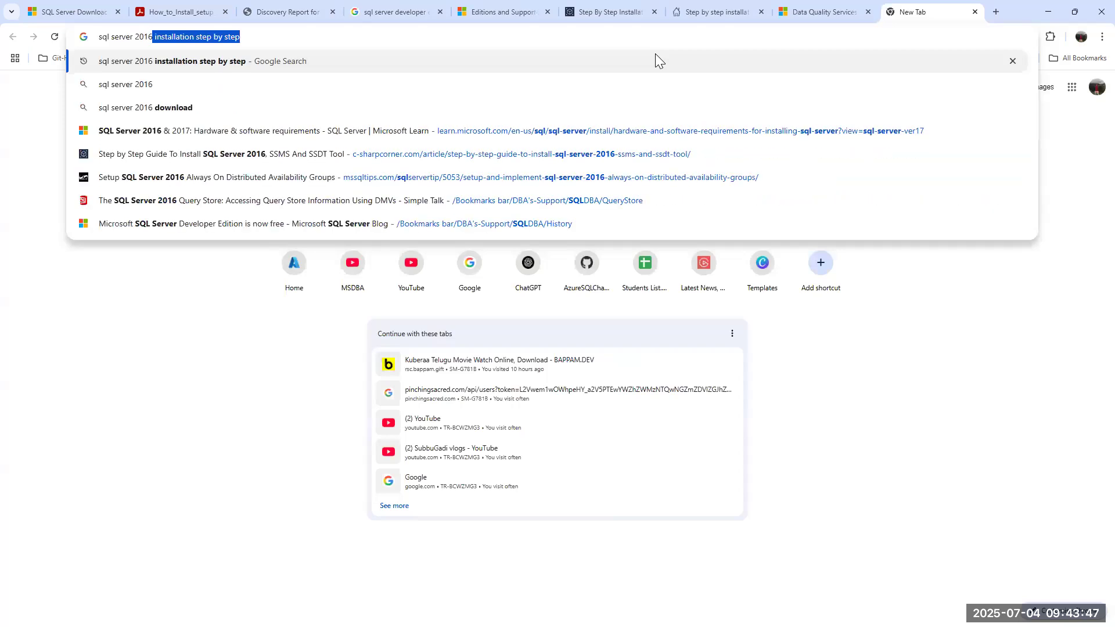
key(BackSpace)
key(BackSpace)
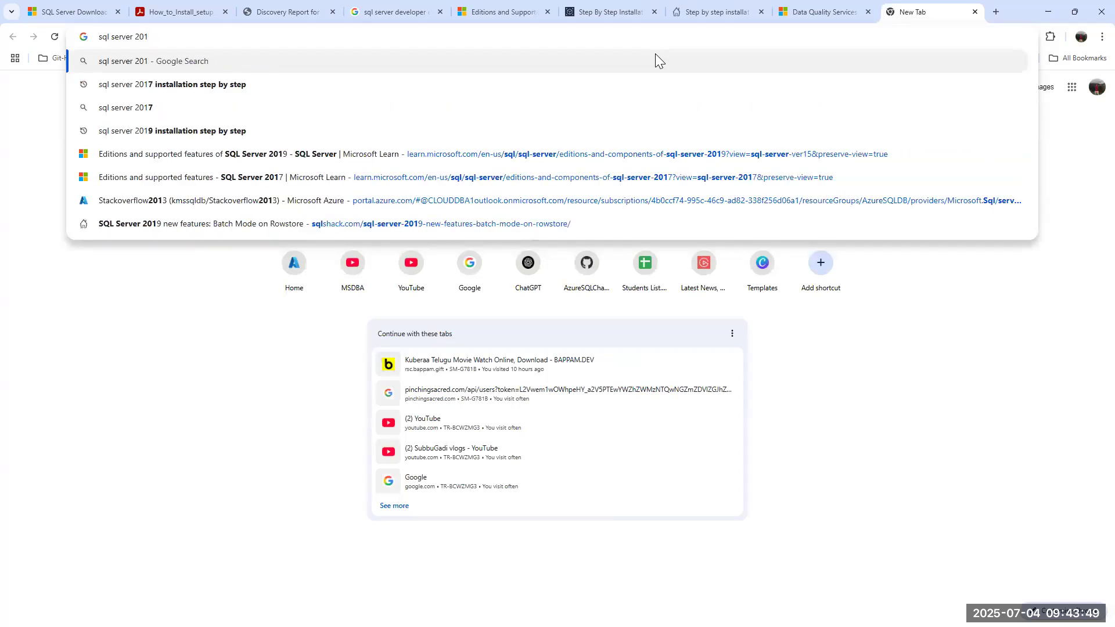
text(4 set)
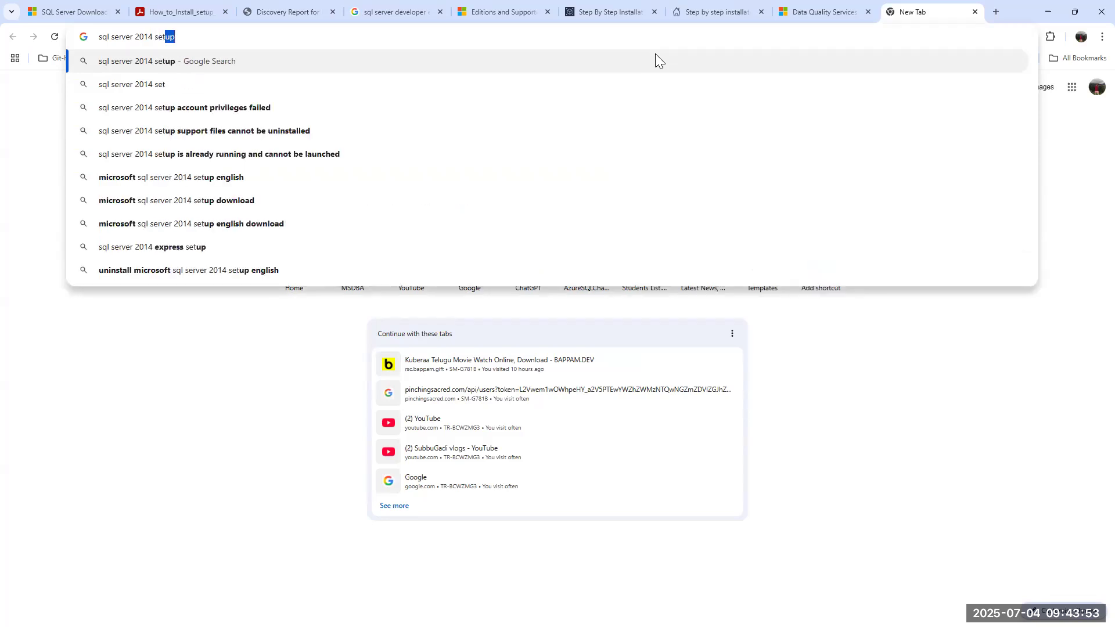
key(BackSpace)
key(BackSpace)
key(BackSpace)
key(BackSpace)
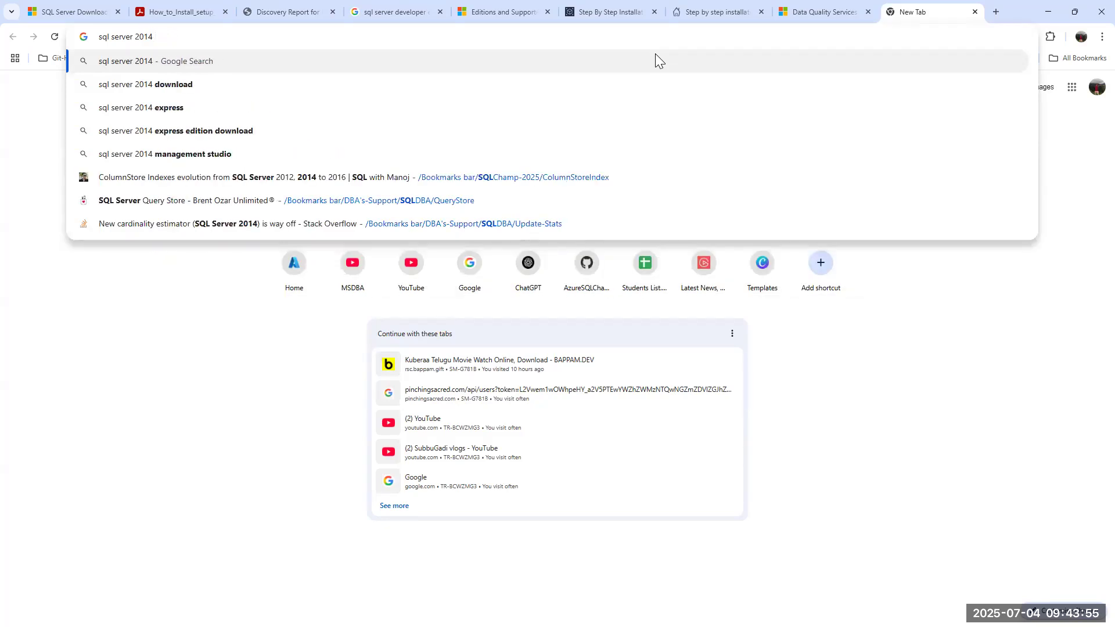
text(ins)
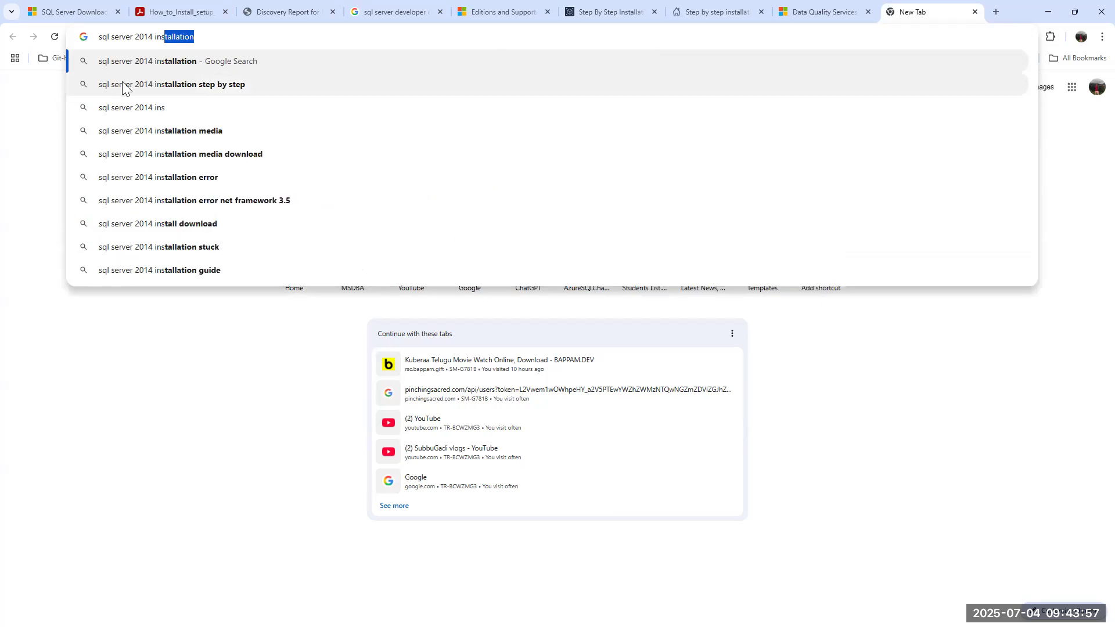
click(133, 86)
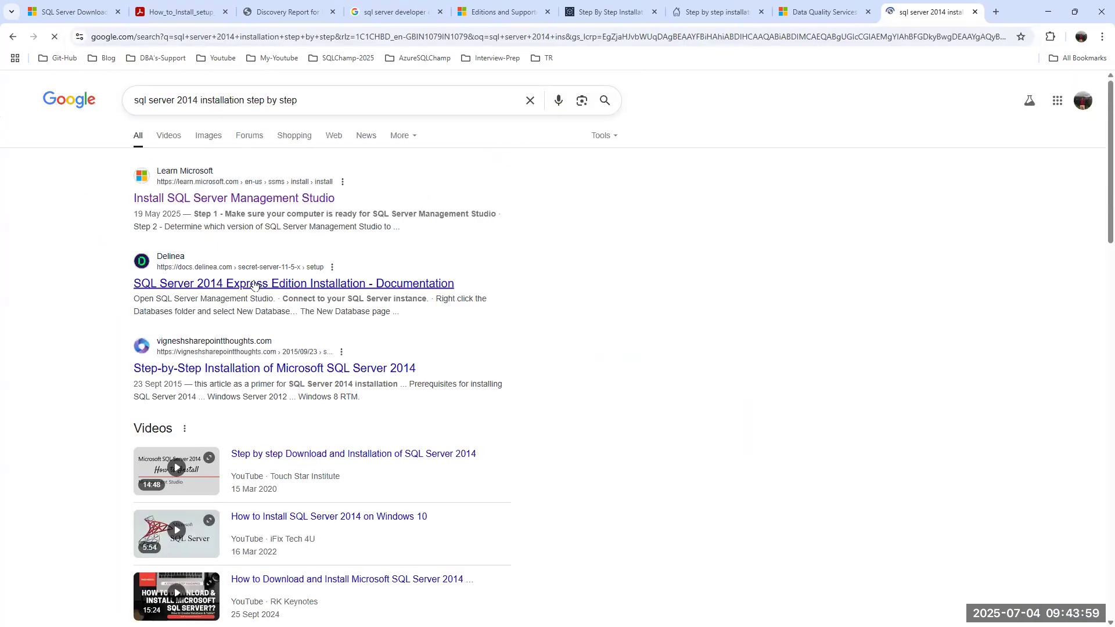
Open the Delinea SQL Server 2014 Express guide and enlarge its Database Engine Configuration screenshot.
click(245, 284)
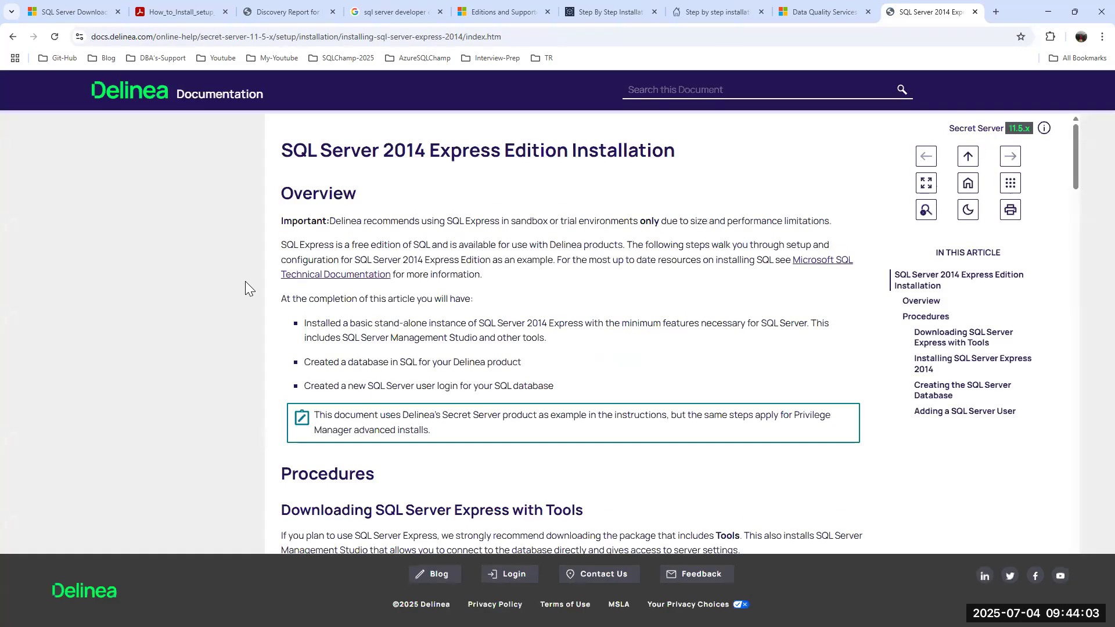
scroll(563, 293, down, 20)
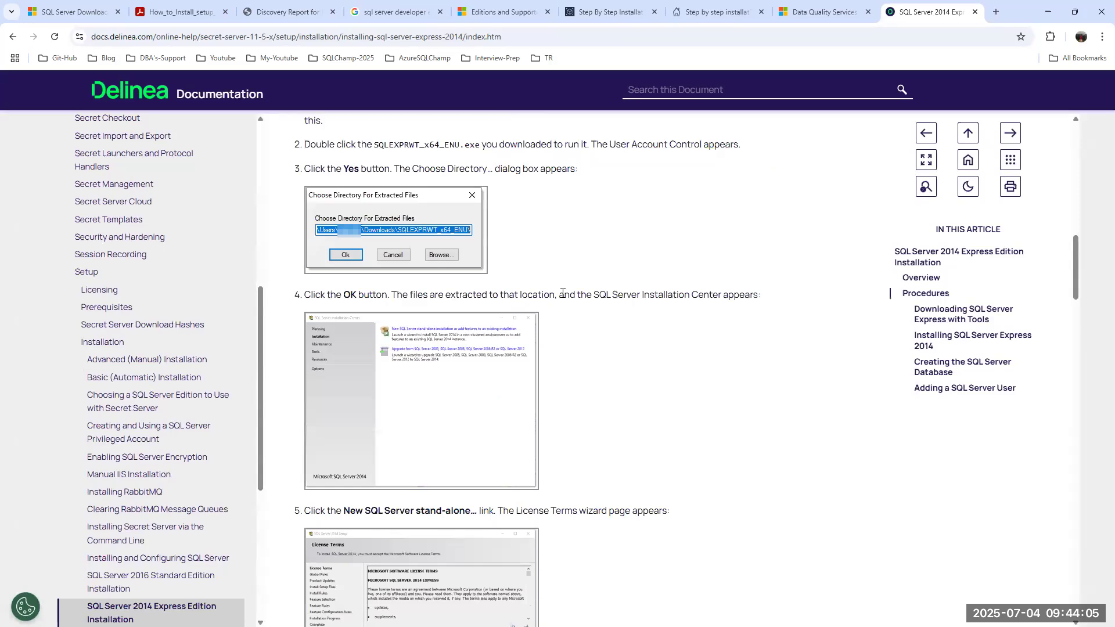
scroll(563, 293, down, 20)
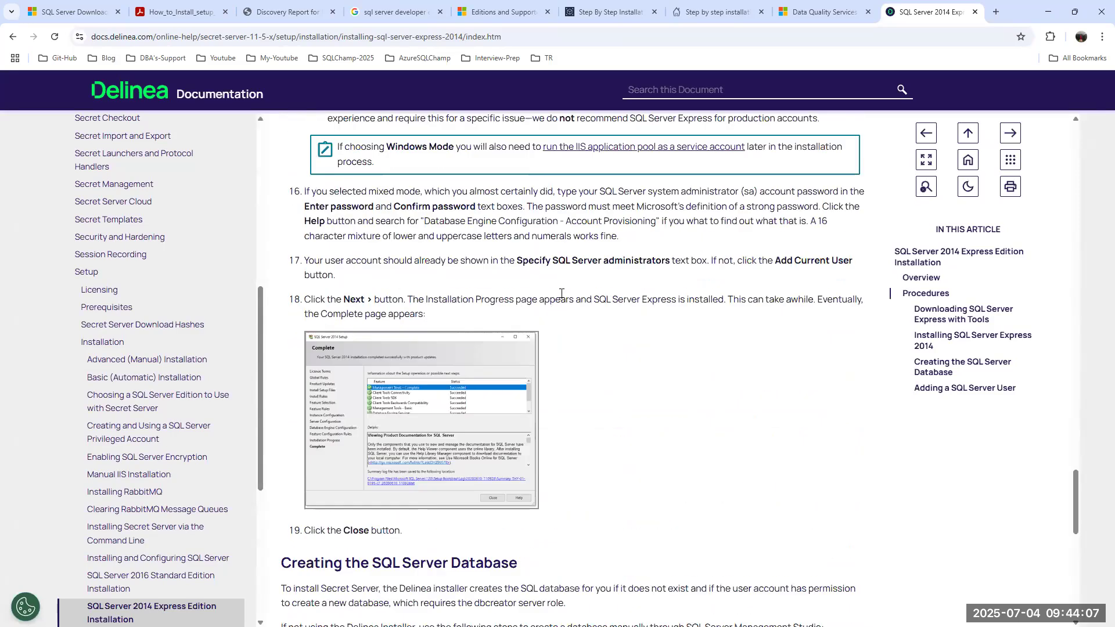
scroll(561, 297, up, 10)
click(383, 305)
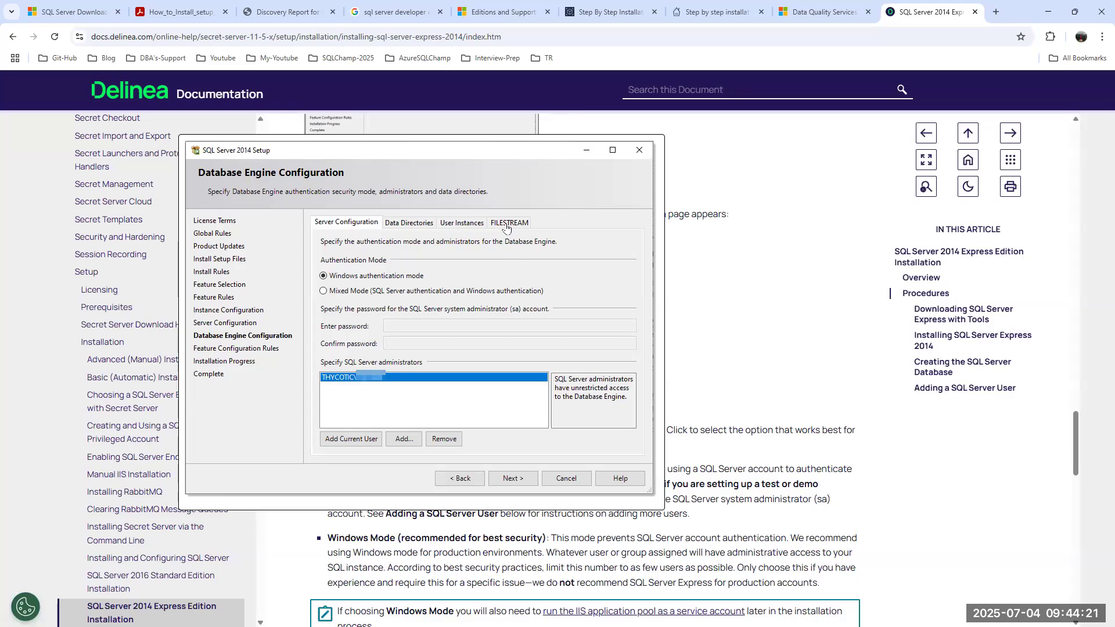
Search 'sql server 2016' in a new tab and open the C# Corner install guide.
click(996, 11)
text(sql se)
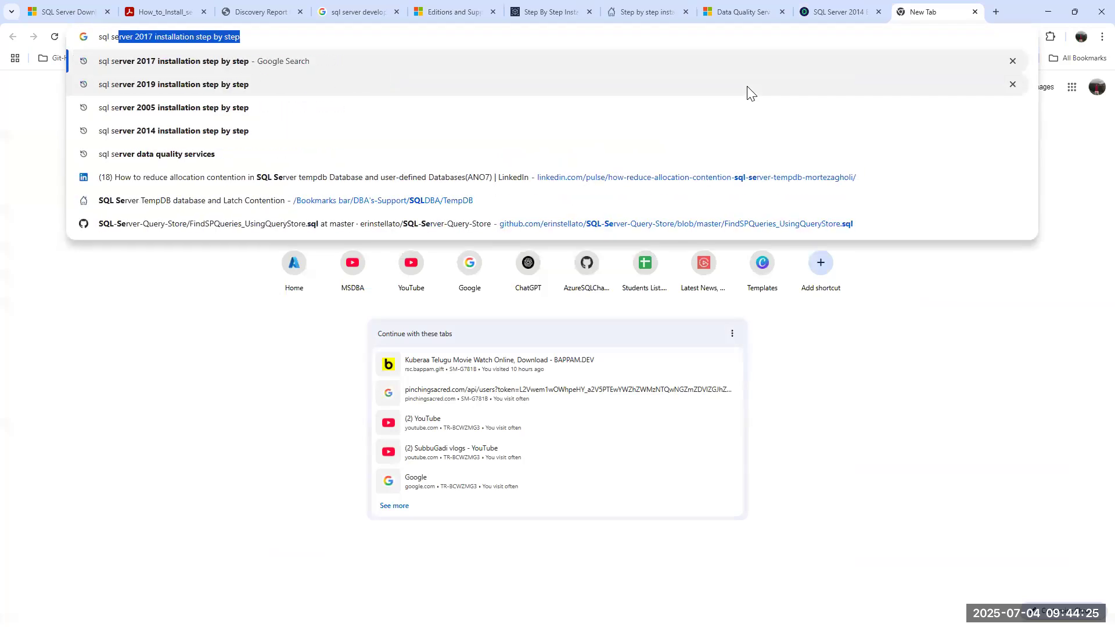
text(rver 2016 installation step by step)
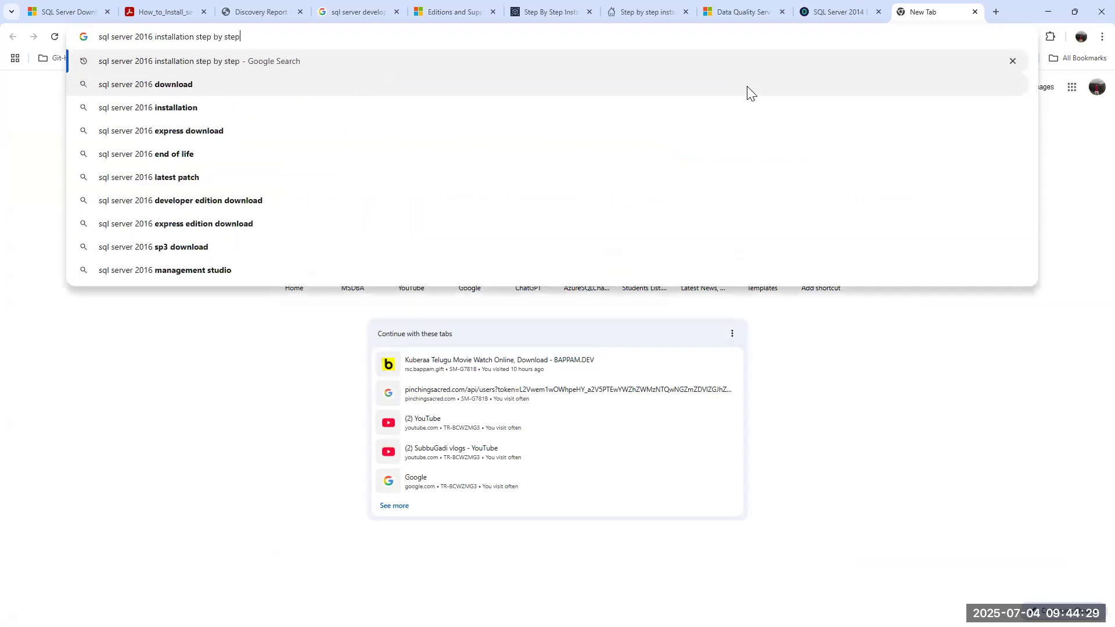
key(Return)
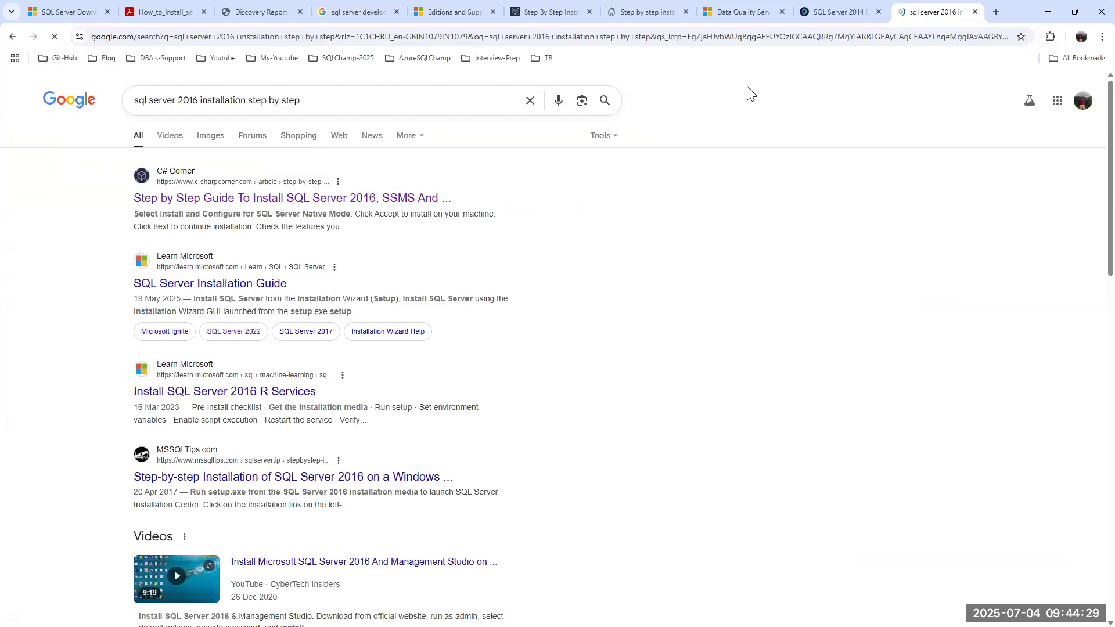
click(293, 198)
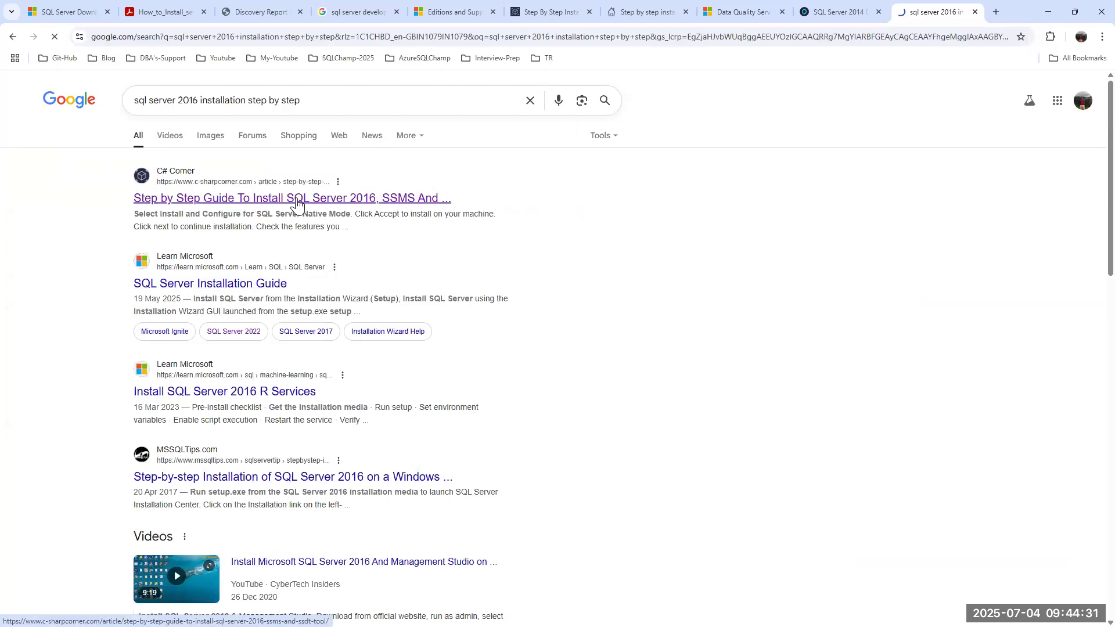
Scroll the C# Corner guide to Database Engine Configuration, then return to the Delinea guide.
scroll(499, 284, down, 20)
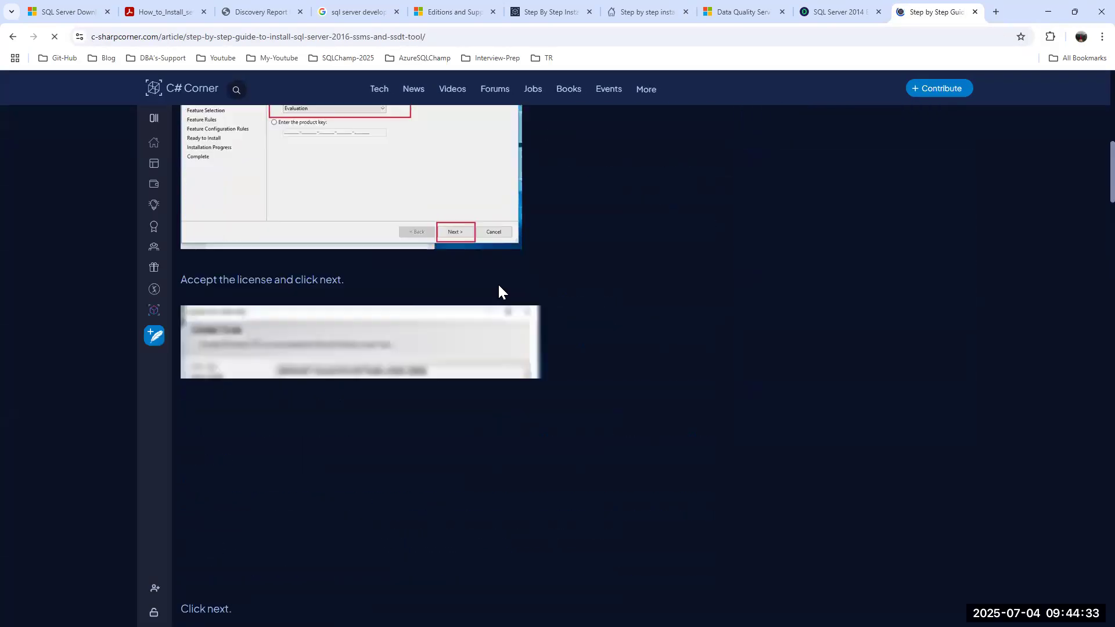
scroll(498, 284, down, 10)
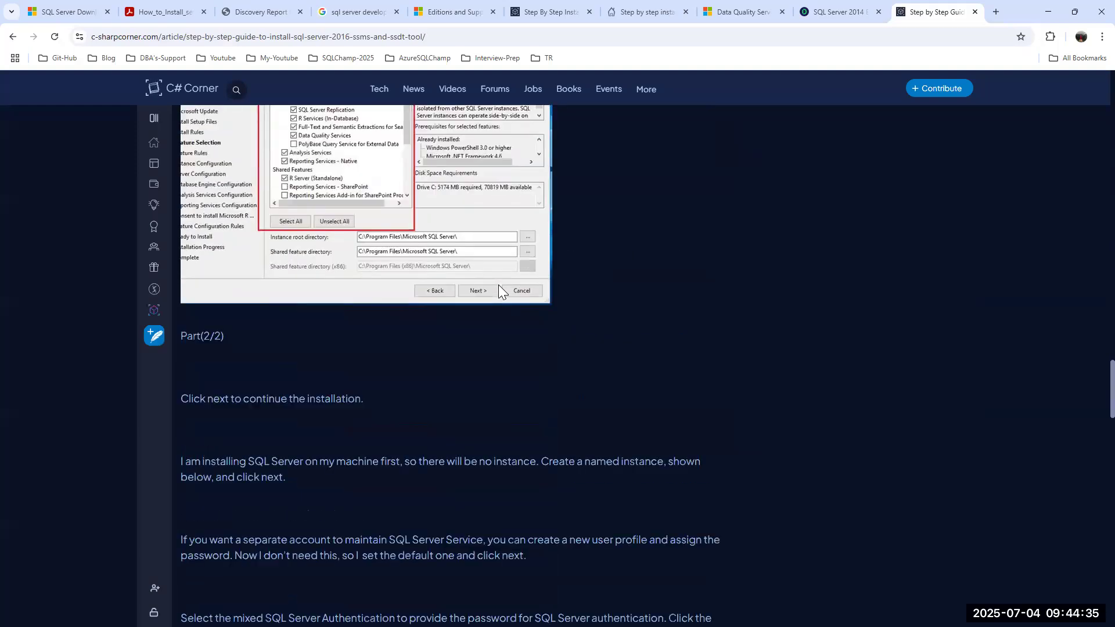
scroll(498, 284, down, 15)
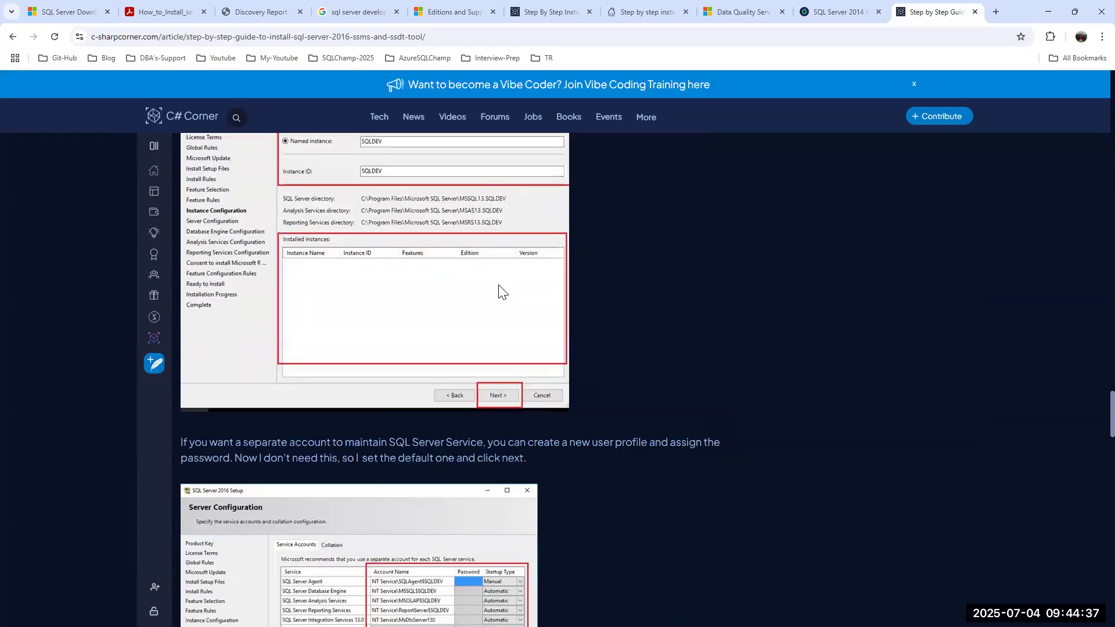
scroll(394, 343, down, 10)
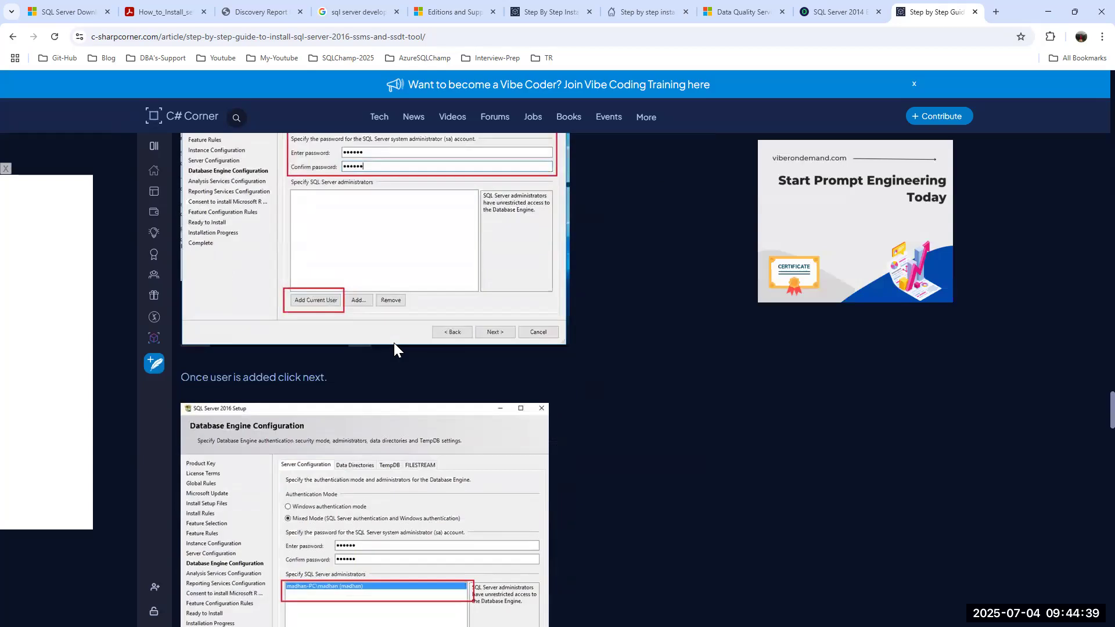
scroll(394, 343, up, 4)
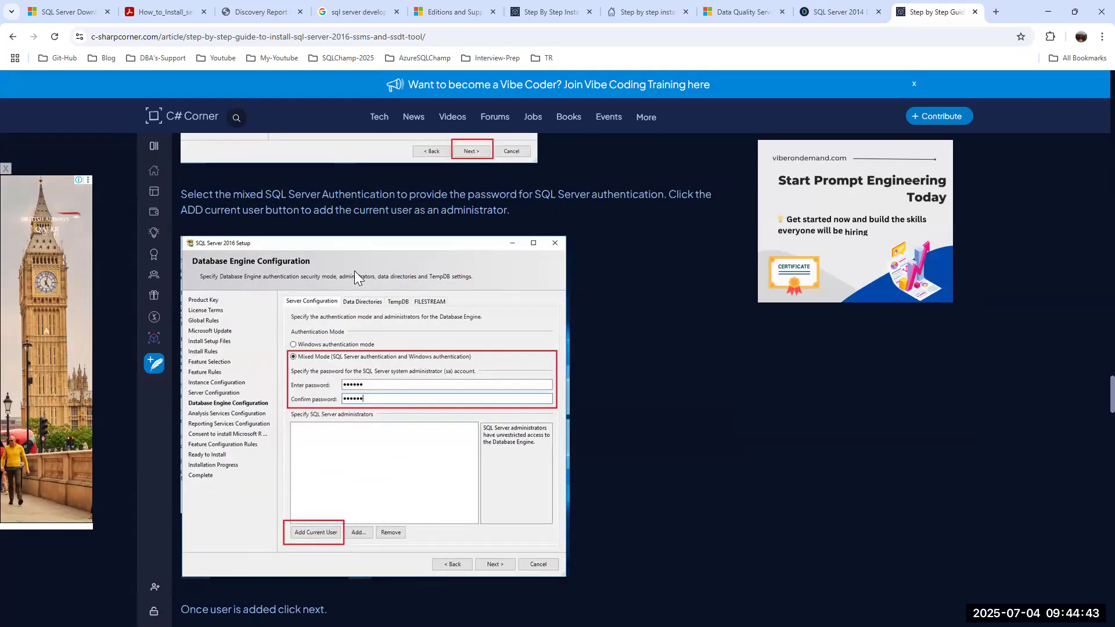
click(834, 4)
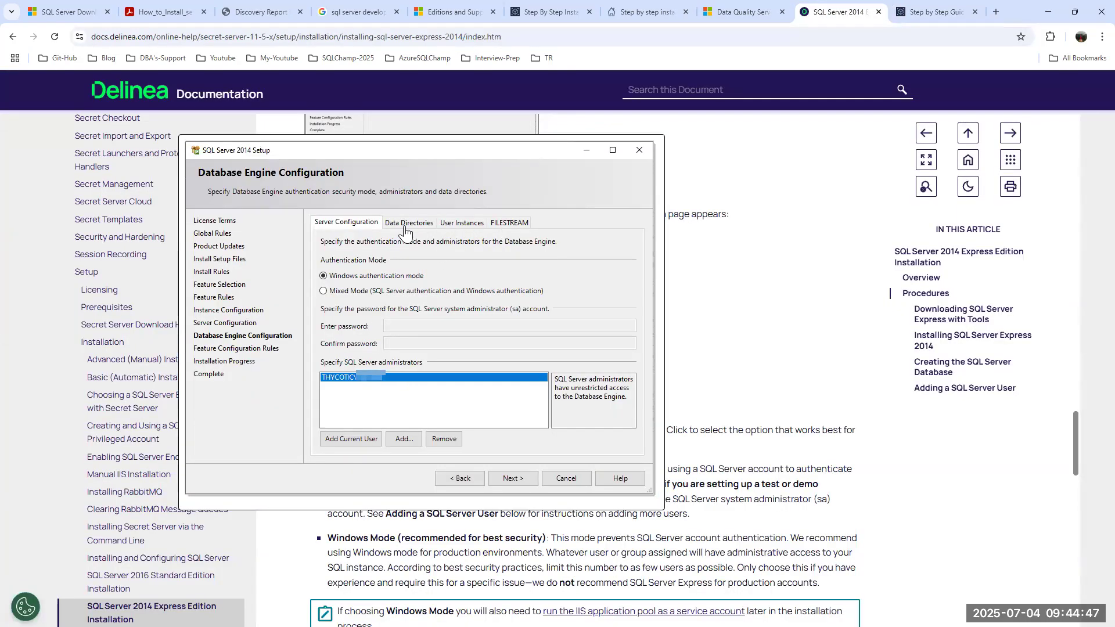
Flip between the C# Corner 2016 and Delinea 2014 guides to compare their Database Engine Configuration screenshots.
click(933, 13)
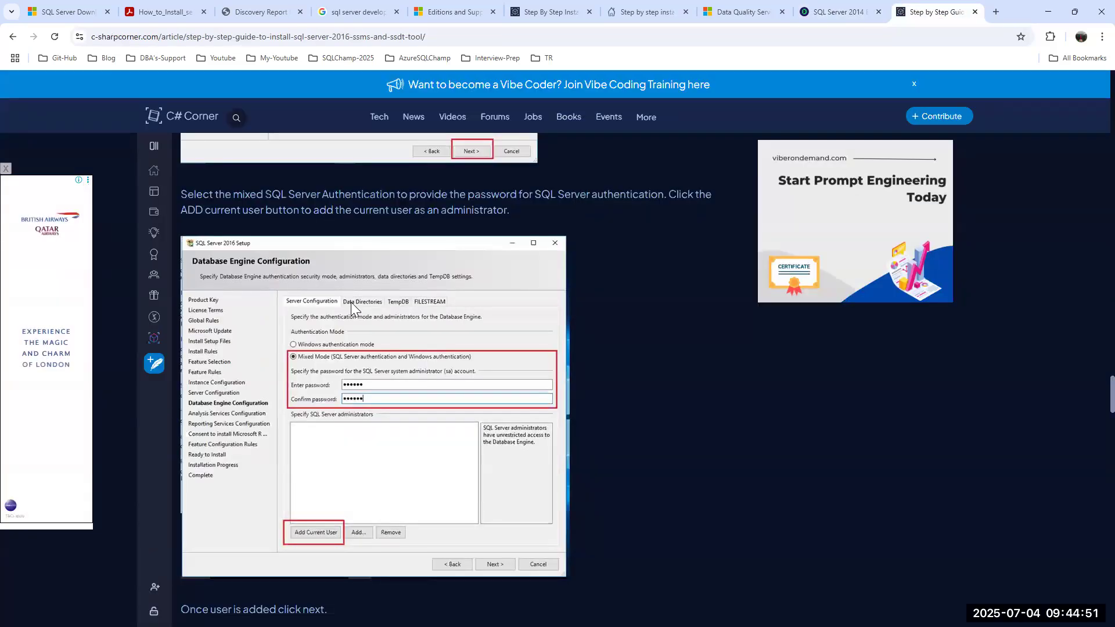
click(839, 13)
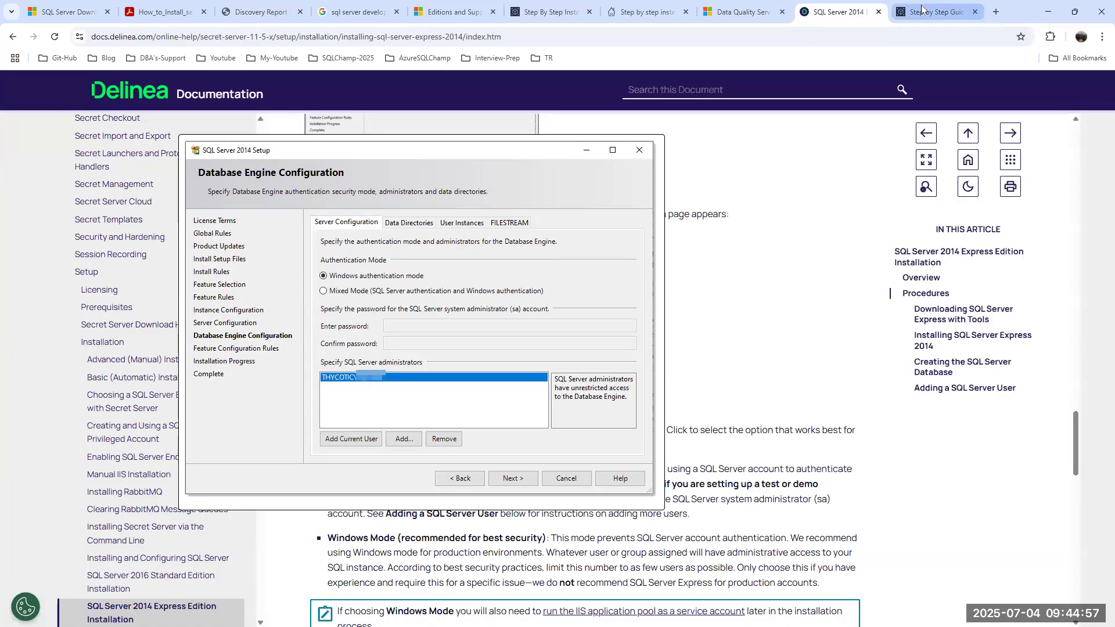
key(ctrl+Tab)
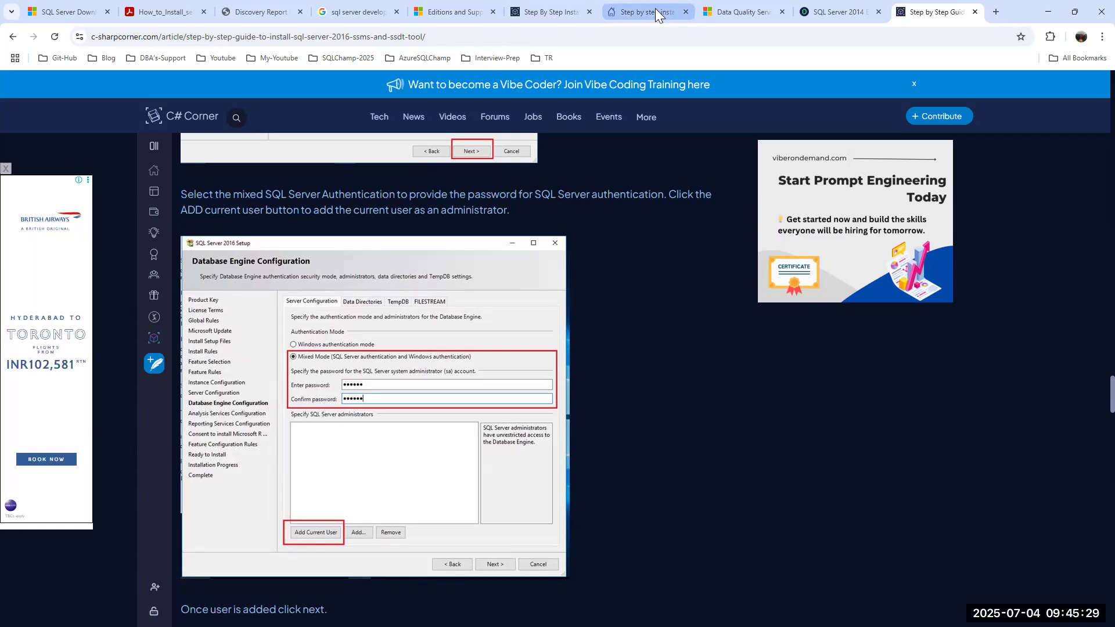
In a new tab, search for 'sql server 2017' installation step by step using the suggested completion.
click(997, 13)
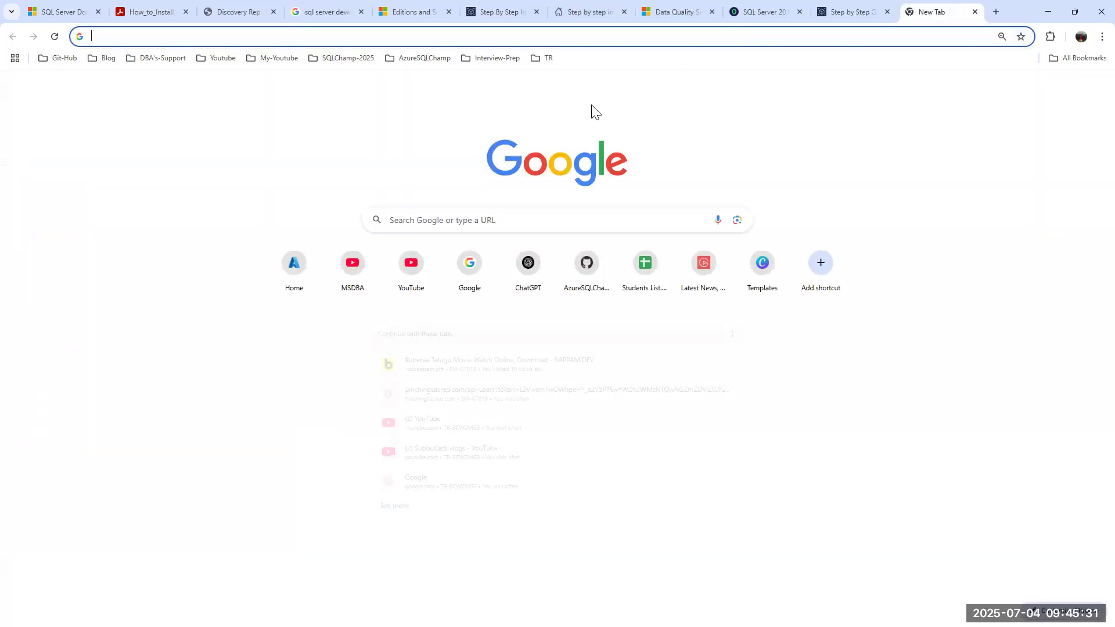
text(sql server 2017)
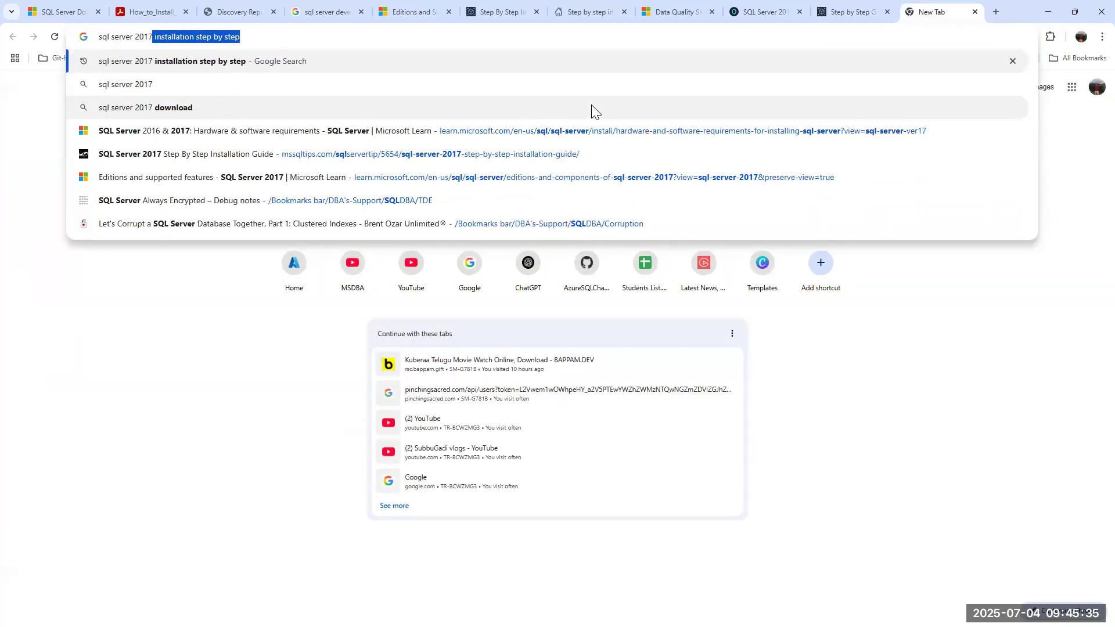
click(238, 37)
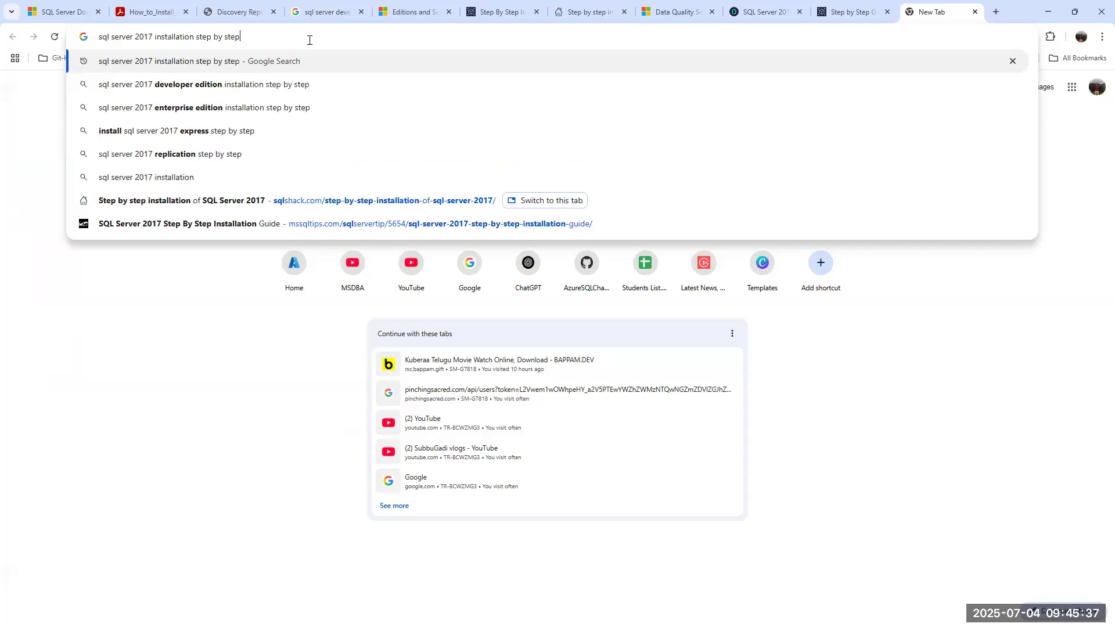
key(Return)
scroll(250, 212, down, 2)
scroll(261, 207, up, 2)
Open SQL Shack's SQL Server 2017 installation guide and scroll down to its configuration steps.
click(261, 203)
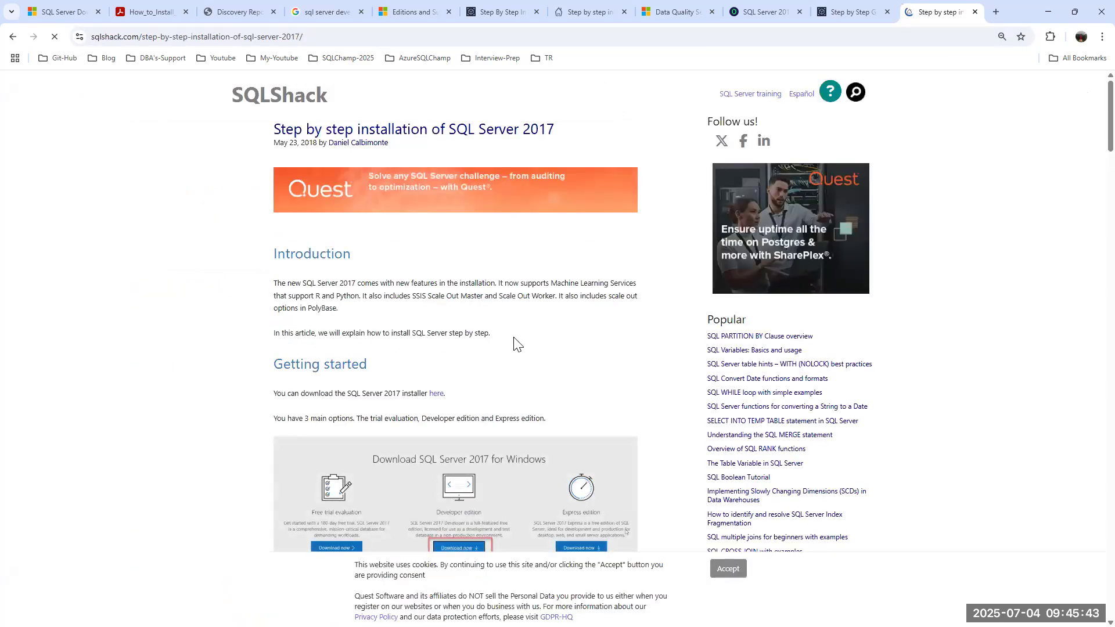
scroll(515, 340, down, 12)
scroll(513, 336, down, 20)
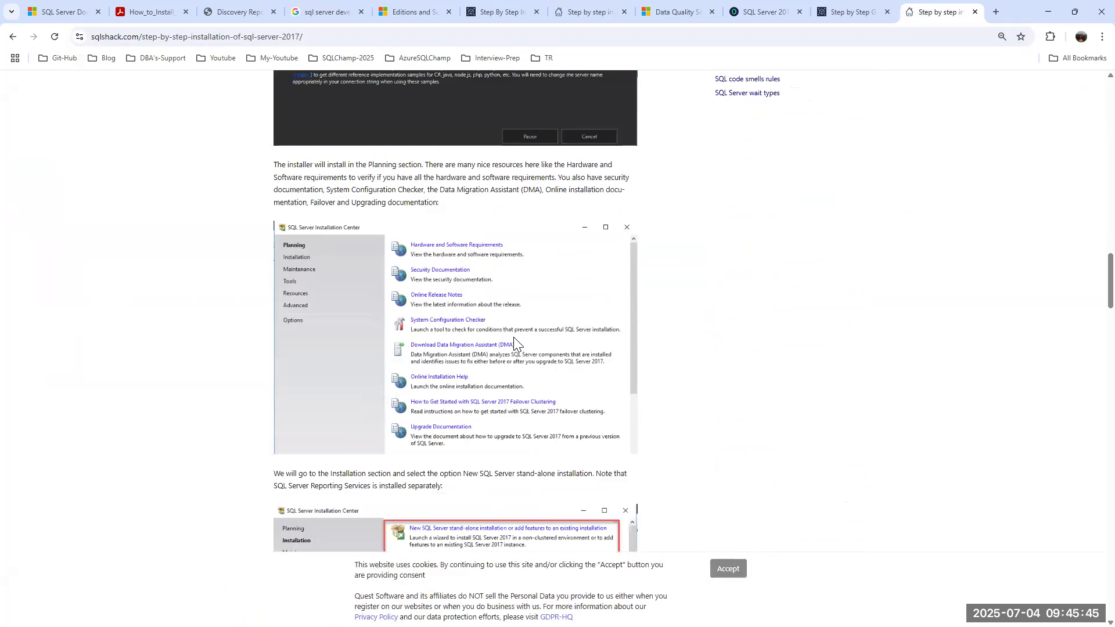
scroll(512, 337, down, 20)
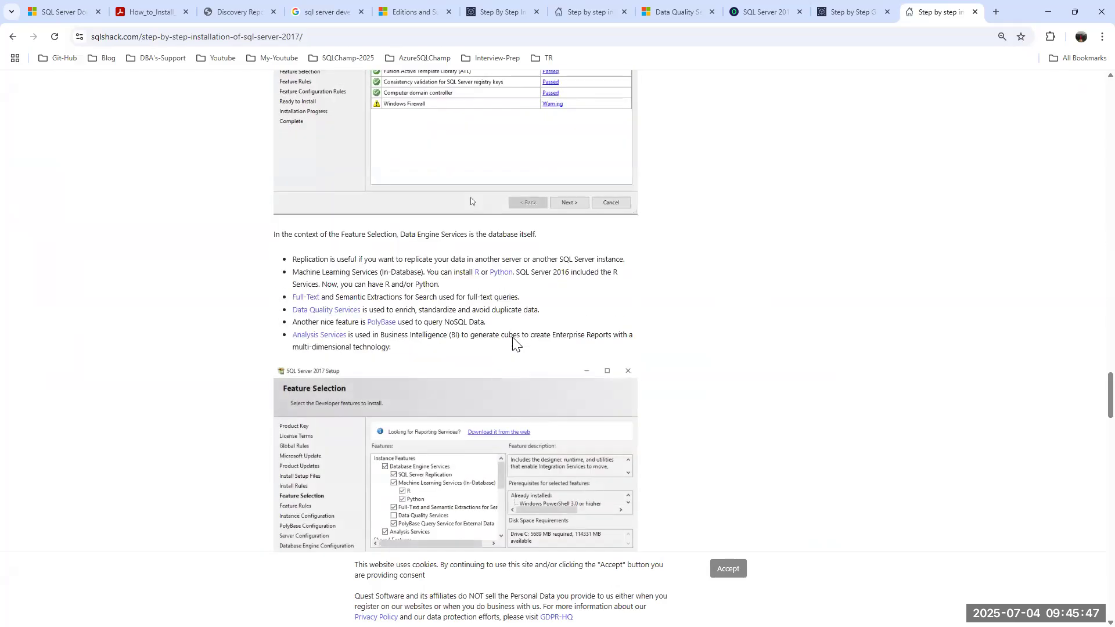
scroll(512, 336, down, 15)
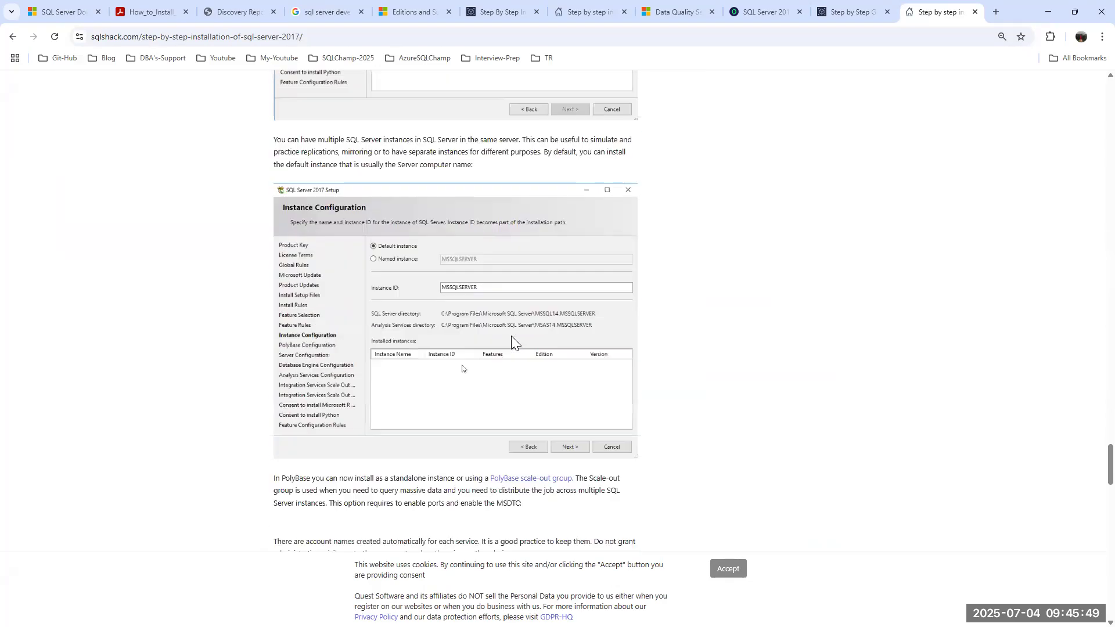
scroll(511, 337, down, 5)
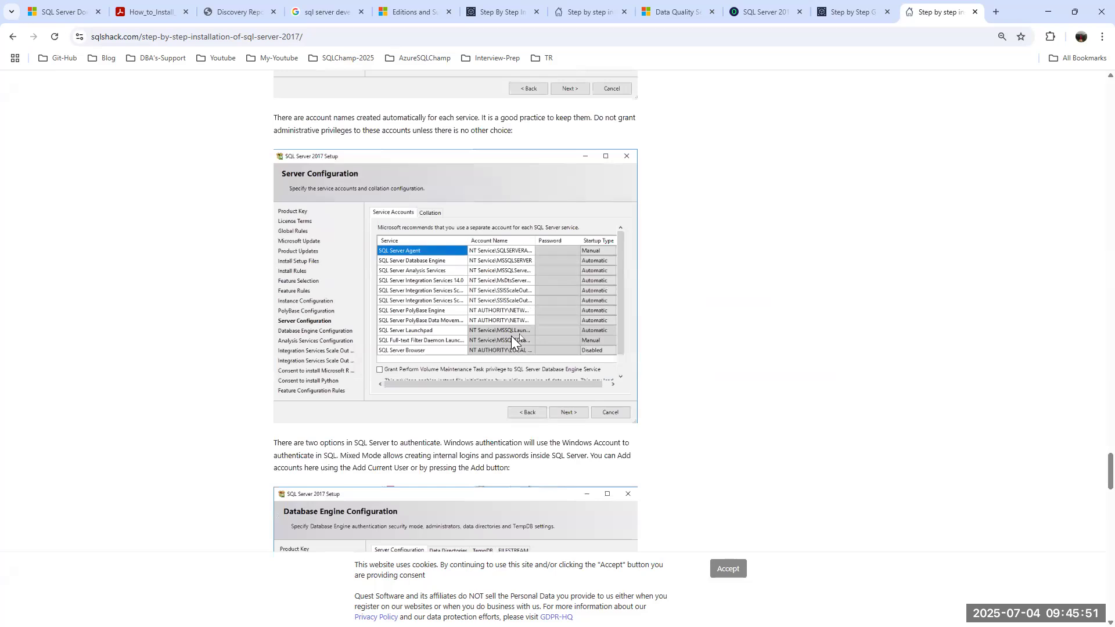
scroll(511, 337, down, 5)
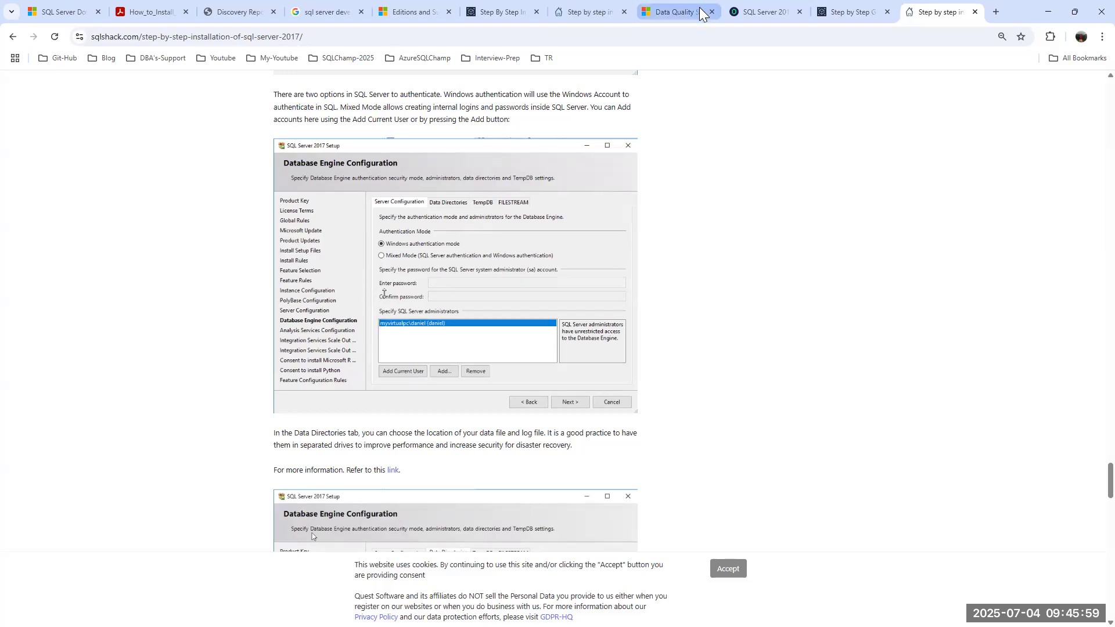
Read Step 11 on Database Engine Configuration in the C# Corner guide, then return to the Node1 VM.
click(567, 12)
click(500, 13)
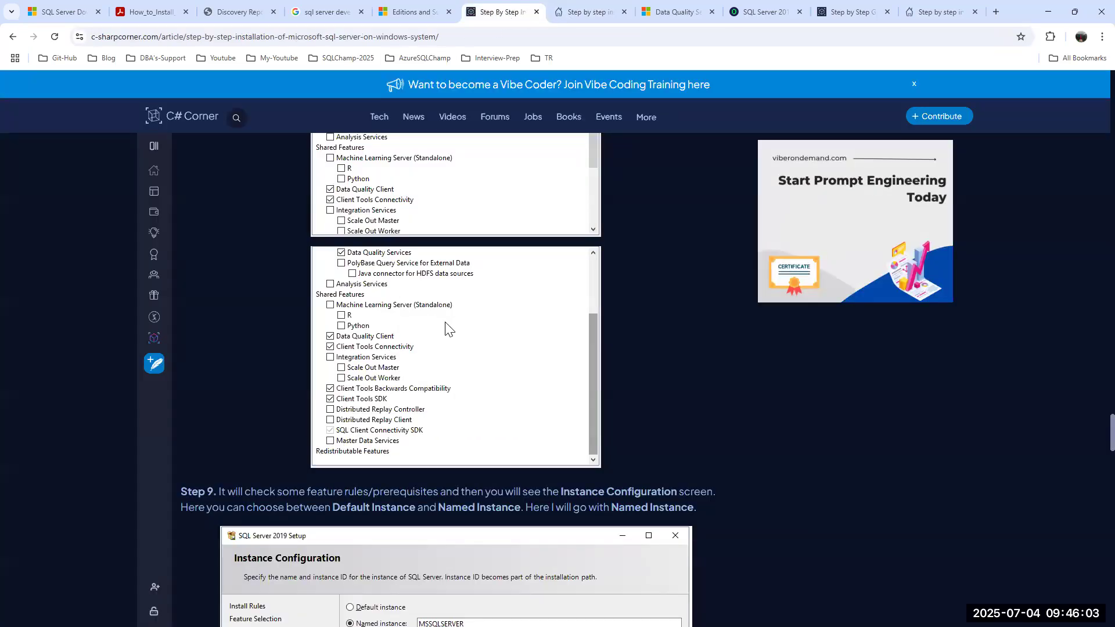
drag(1111, 430, 1088, 399)
scroll(443, 386, down, 15)
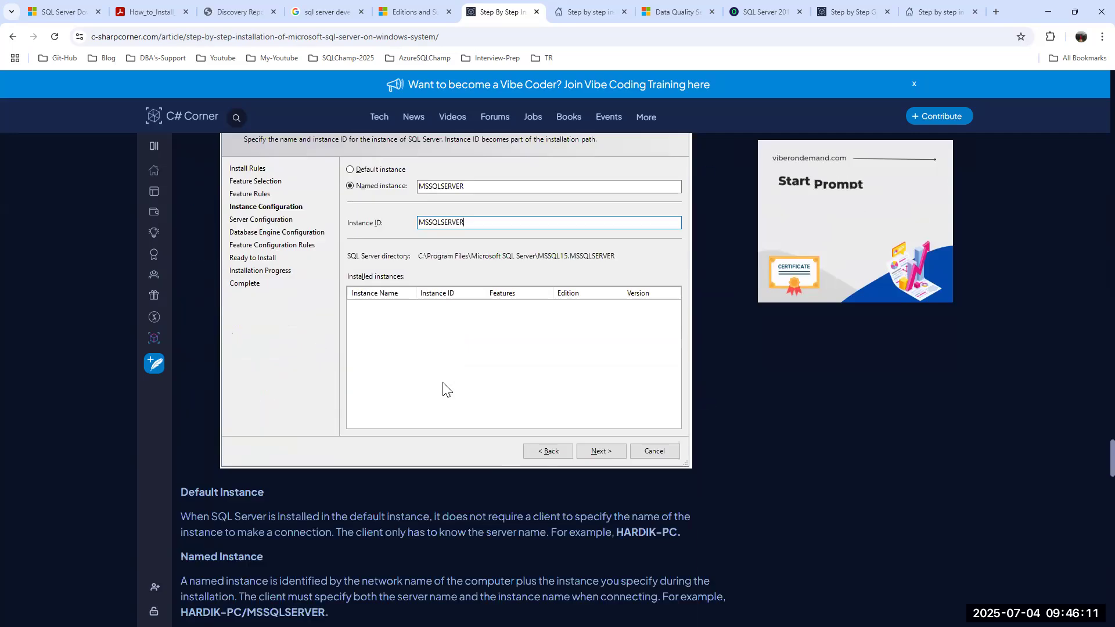
scroll(443, 388, down, 10)
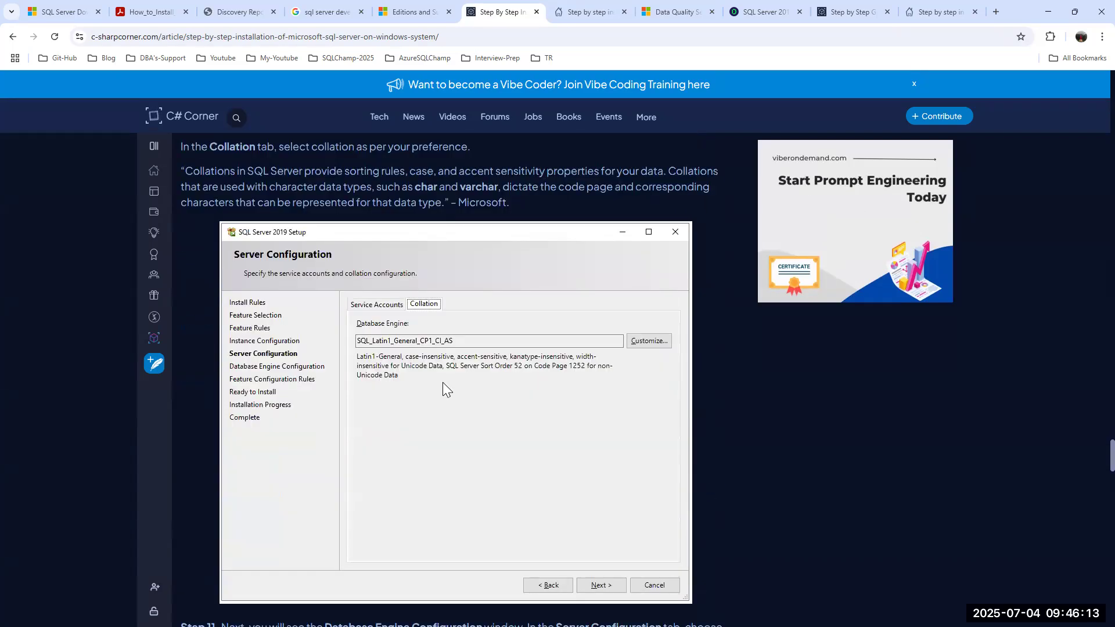
scroll(443, 383, down, 11)
scroll(442, 381, up, 3)
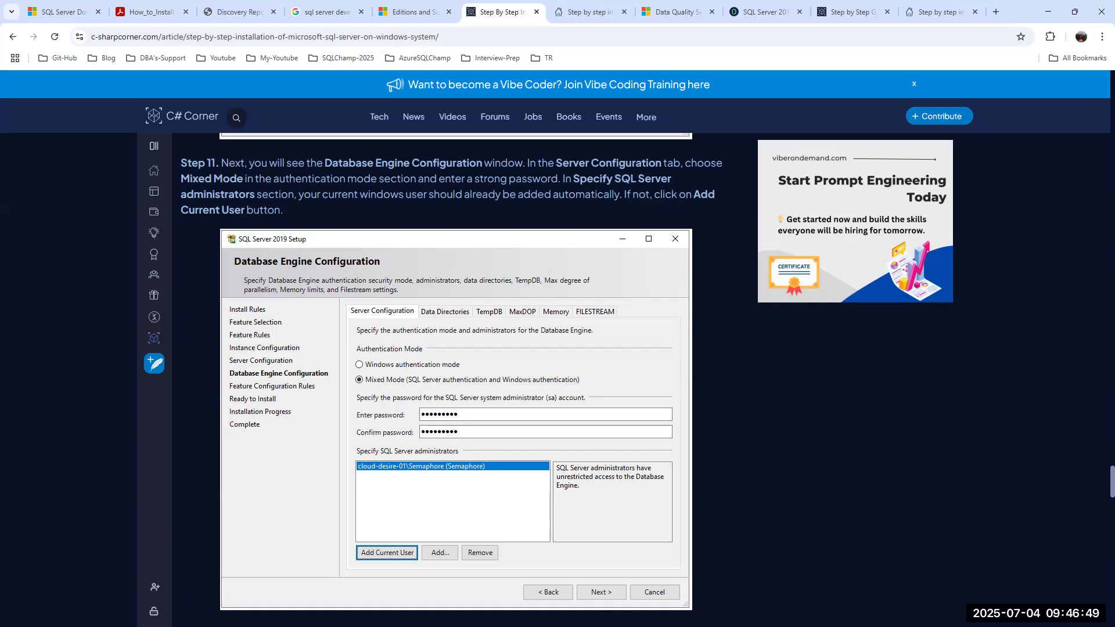
key(alt+Tab)
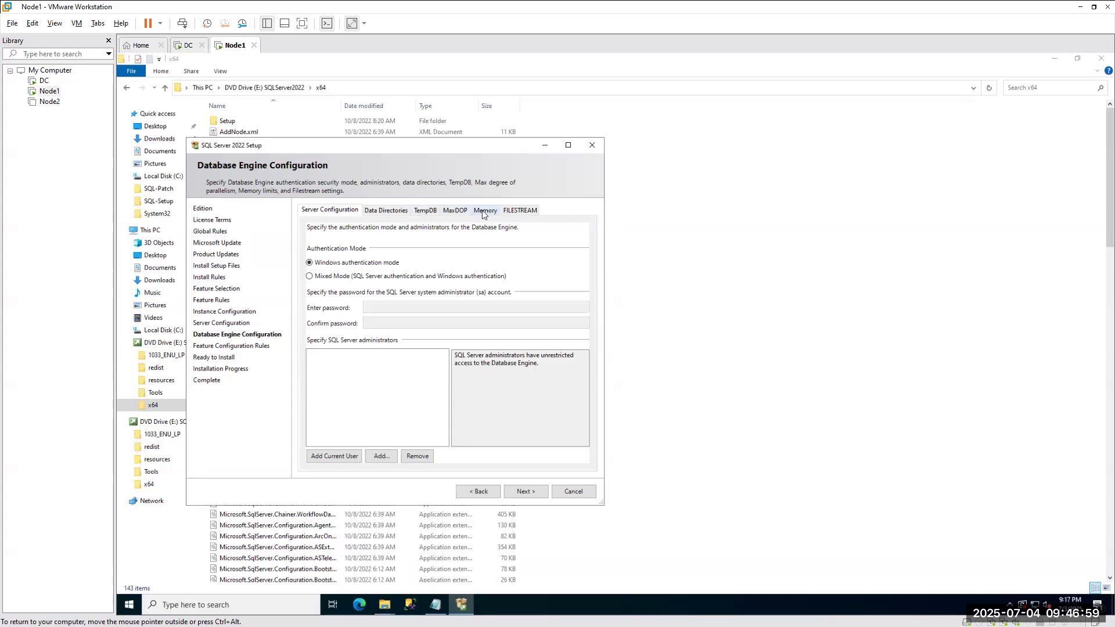
Check the TempDB settings (2 data files, 8 MB initial size, 64 MB autogrowth), then return to Server Configuration.
click(420, 209)
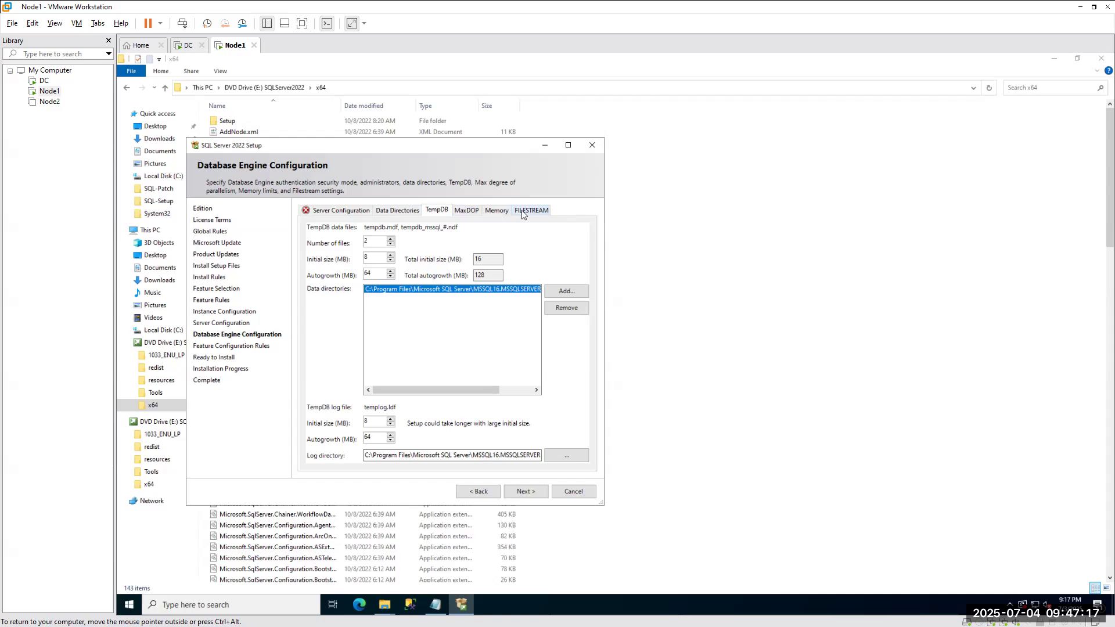
click(335, 210)
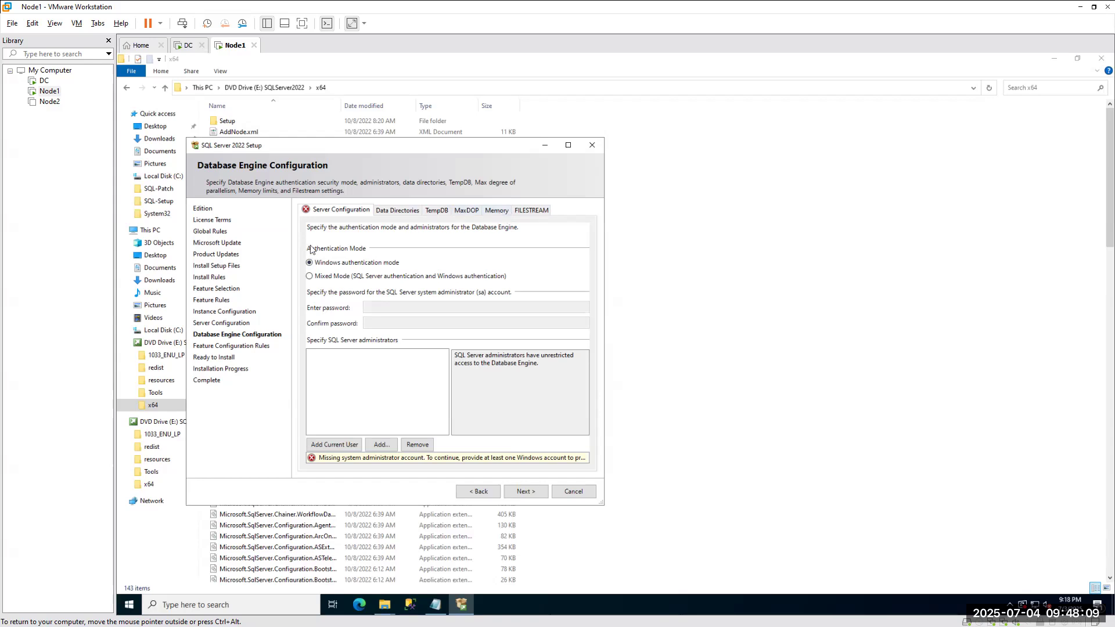
Highlight the line 39 note on Windows versus mixed authentication in Notepad++, then minimize the notes.
key(alt+Tab)
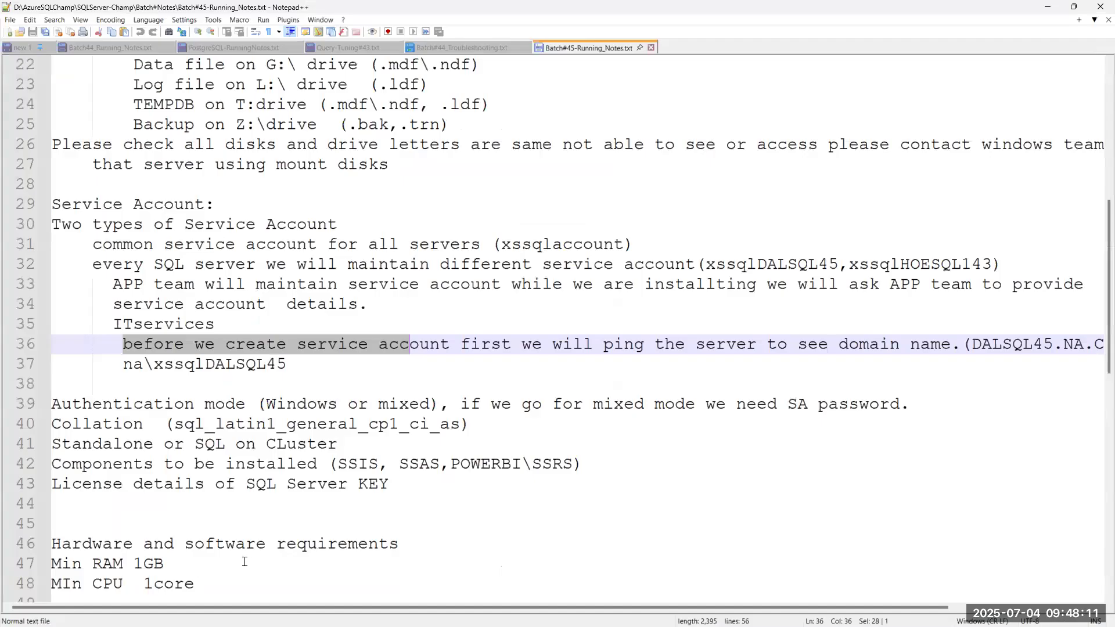
drag(930, 409, 53, 407)
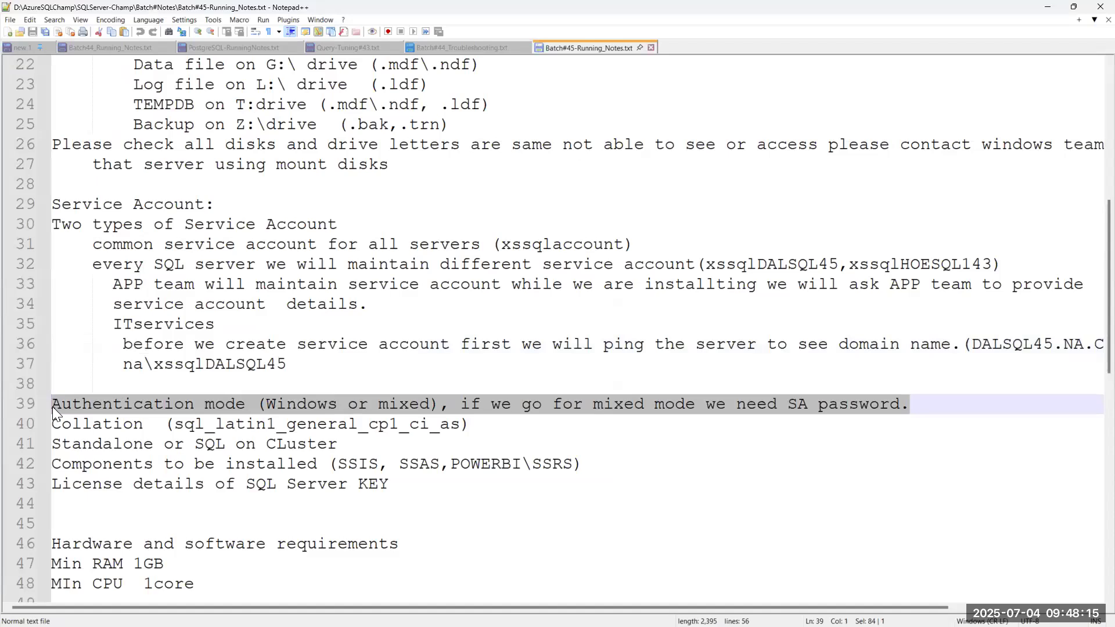
click(1047, 11)
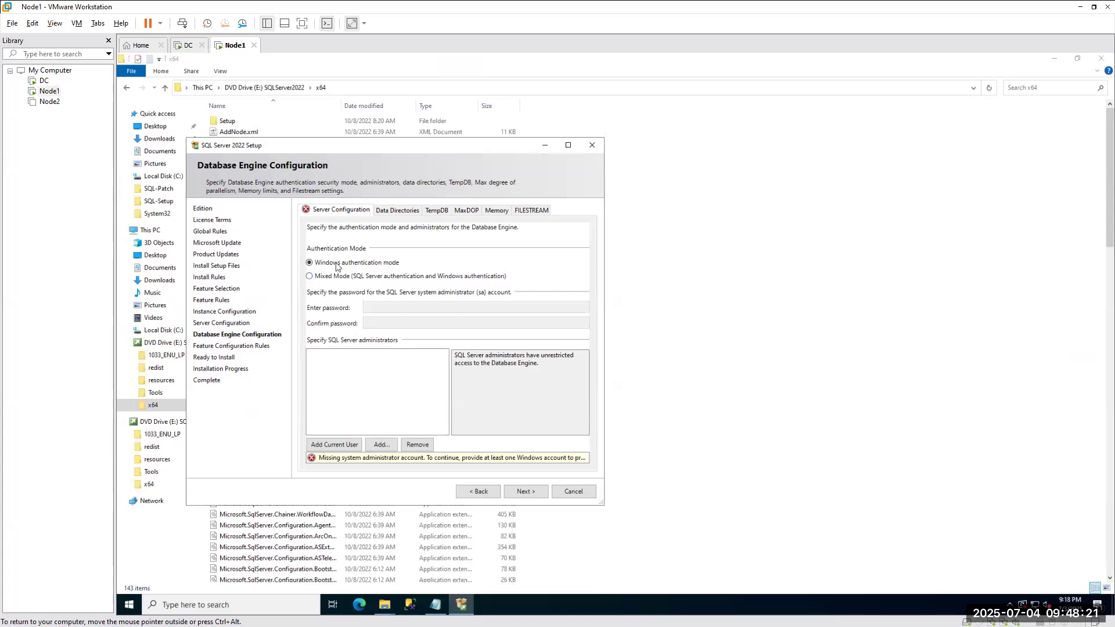
Select Mixed Mode authentication and enter the sa password, moving on to its confirmation field.
click(309, 277)
click(410, 308)
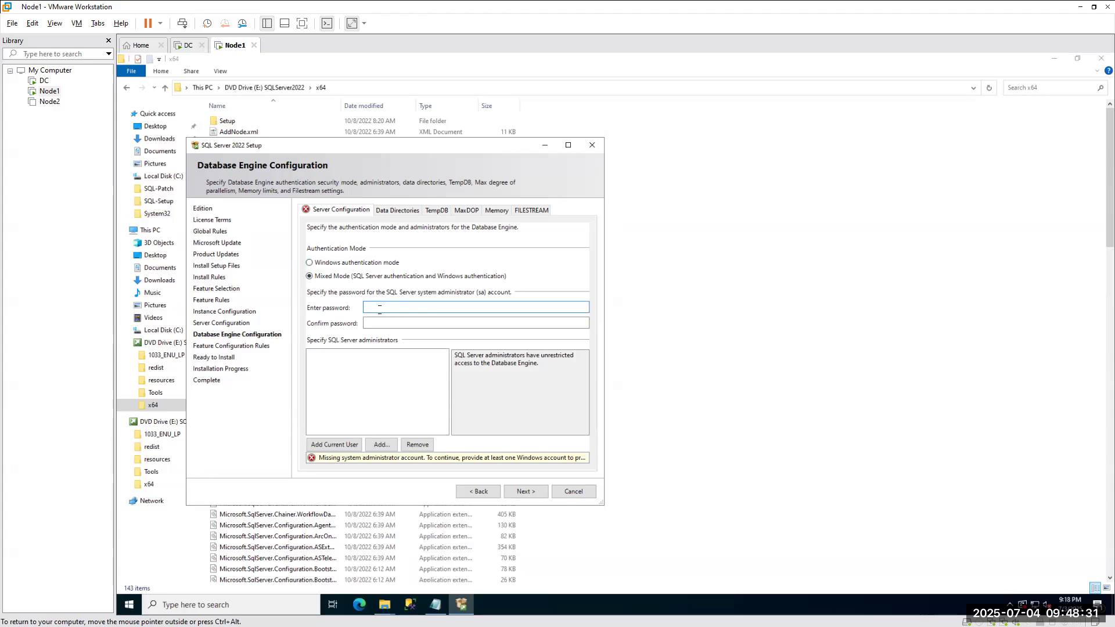
text(************)
key(Tab)
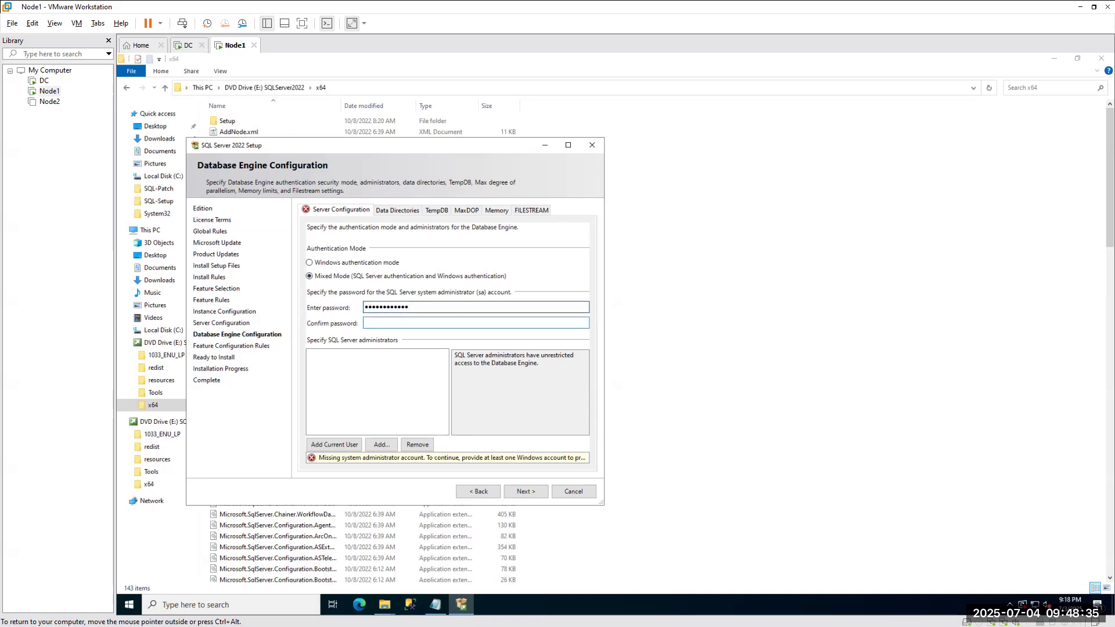
text(************)
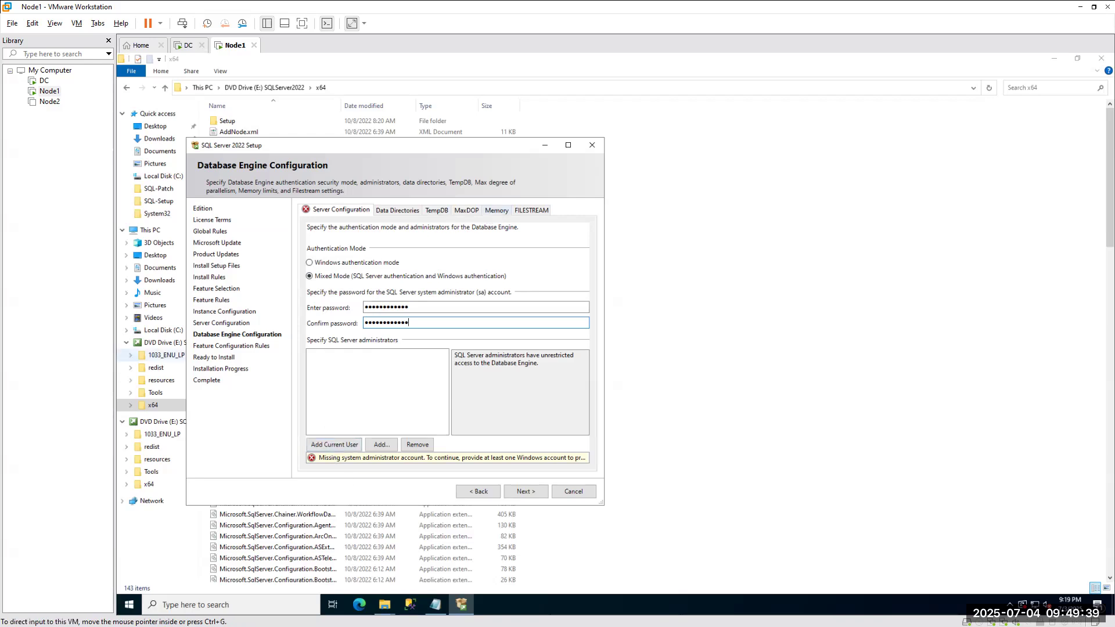
mouse_move(300, 334)
mouse_down()
mouse_move(574, 327)
mouse_move(595, 414)
mouse_move(388, 472)
mouse_move(284, 444)
mouse_up()
drag(288, 399, 301, 332)
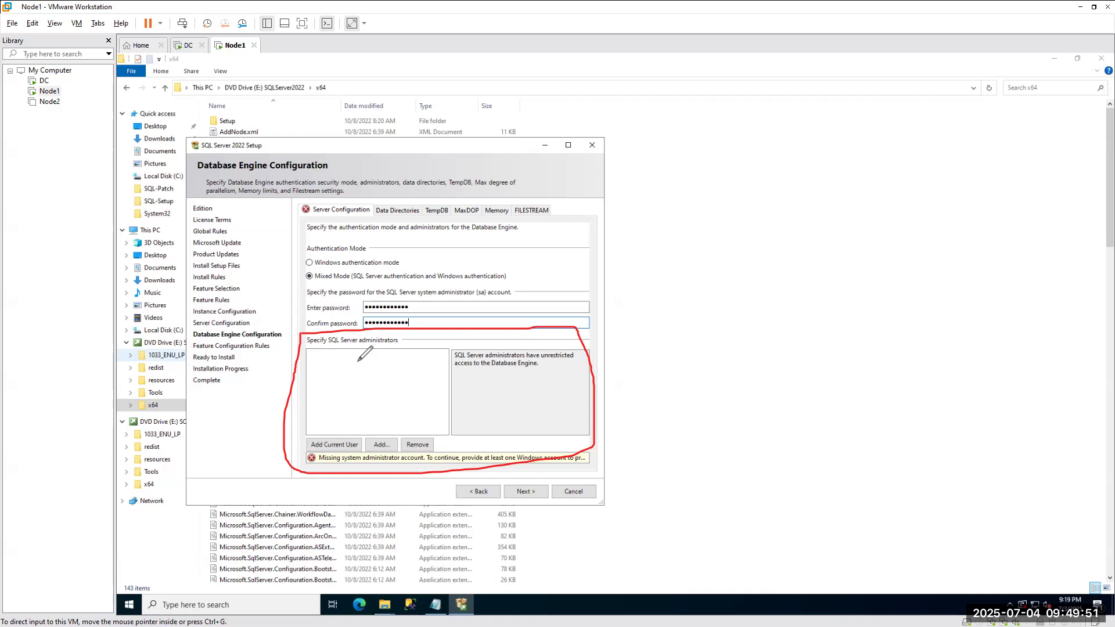
drag(326, 371, 360, 351)
click(72, 246)
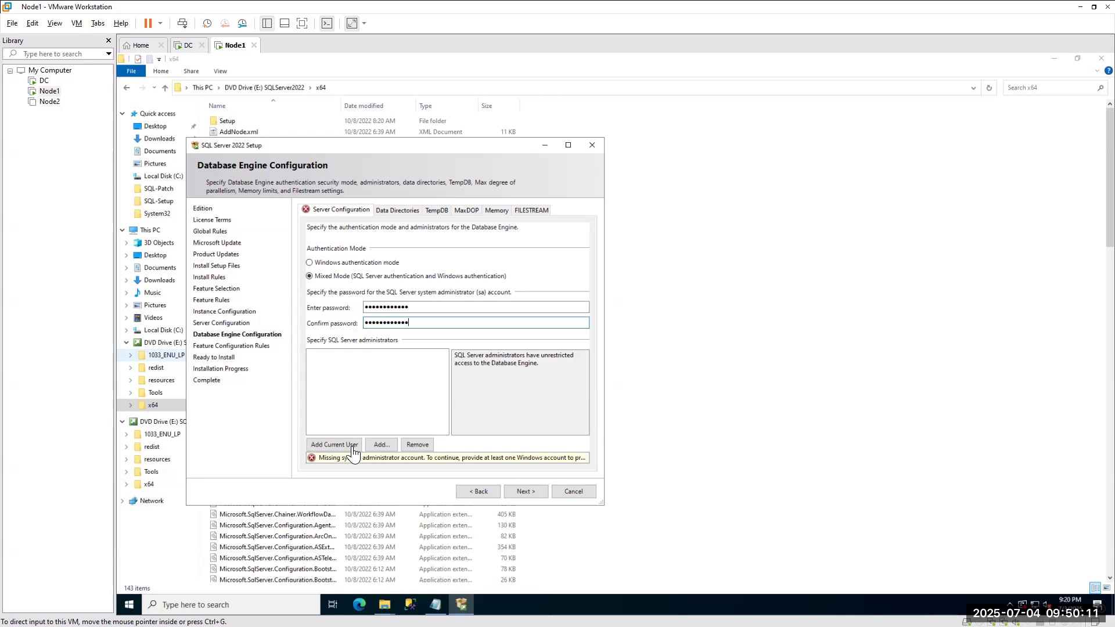
click(380, 449)
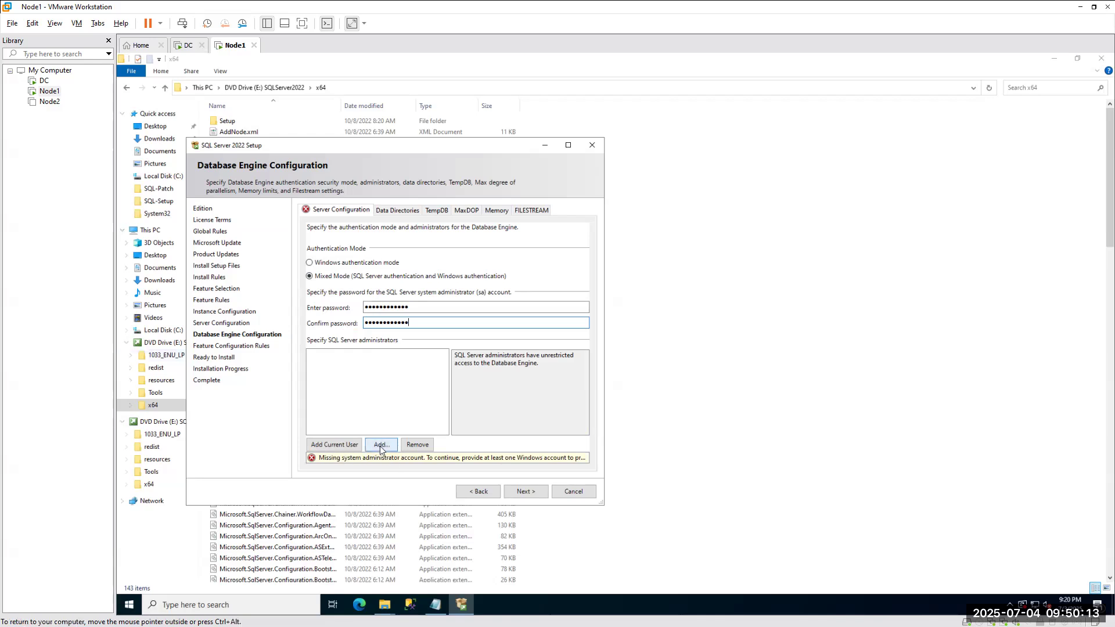
On the domain controller, start creating a new group in the na.com Users container.
click(187, 46)
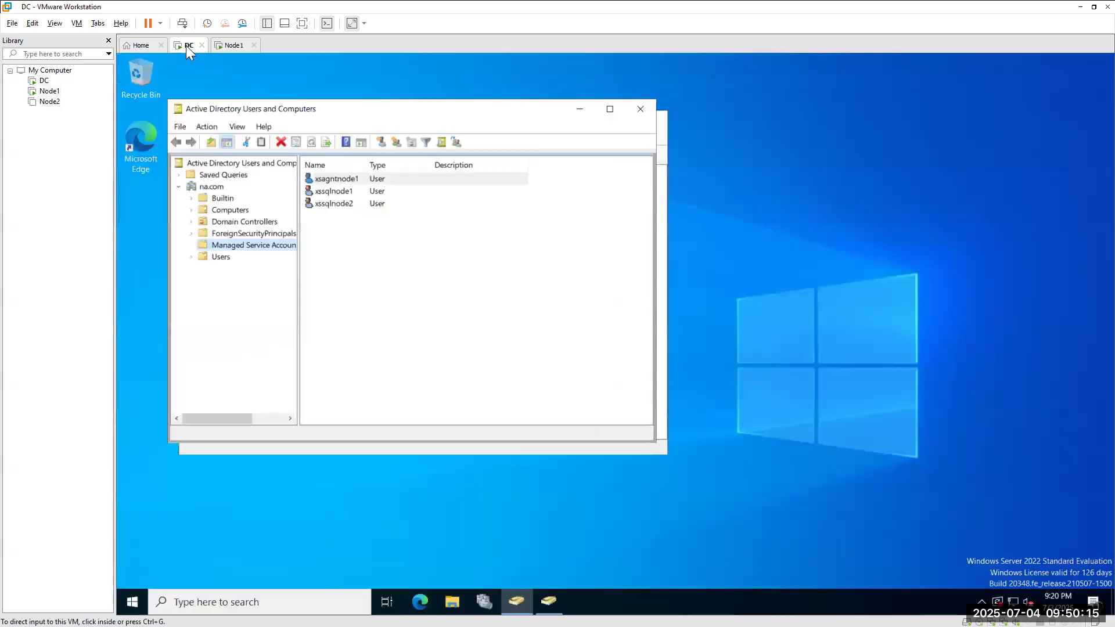
click(223, 257)
right_click(223, 258)
mouse_move(276, 301)
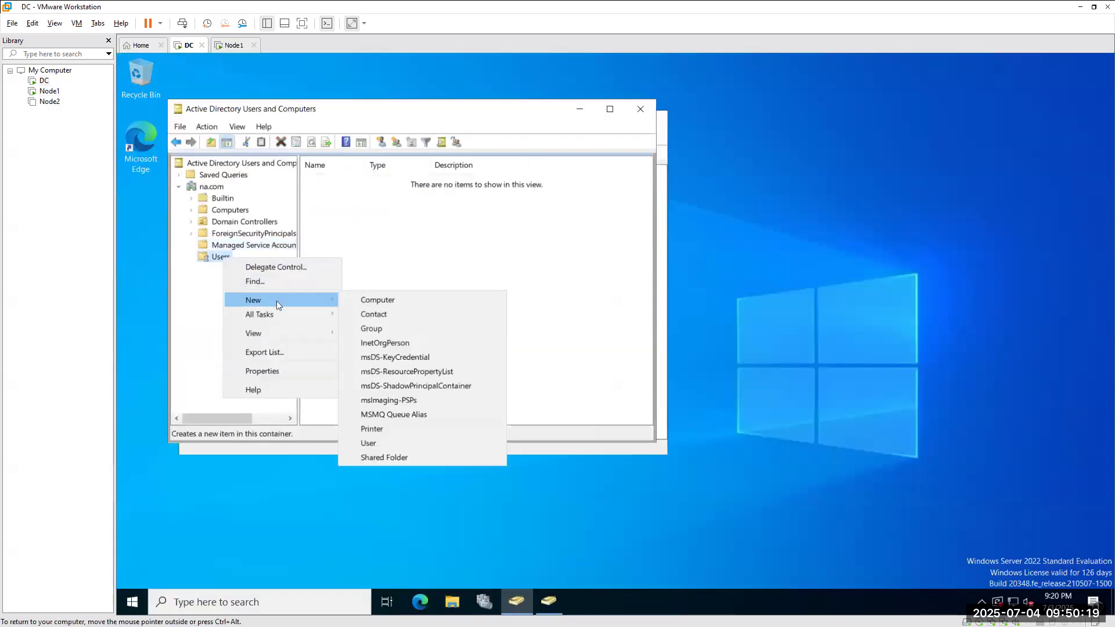
click(386, 330)
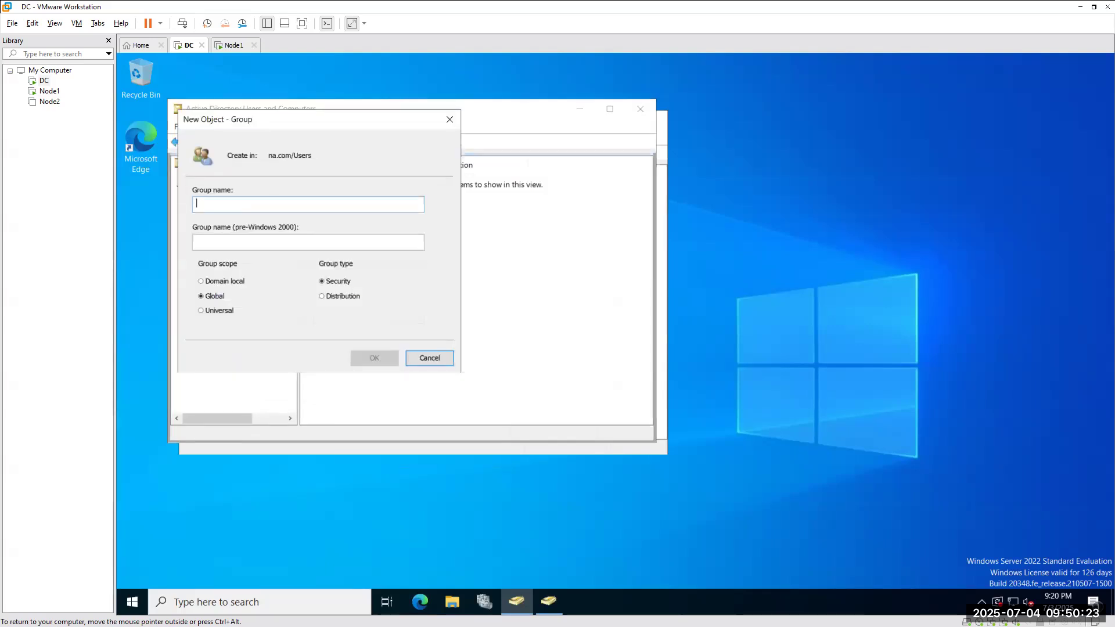
Name the group SQL_DBA_PROD_LG, give it Domain local scope with Security type, and create it.
text(SQL_DBA_)
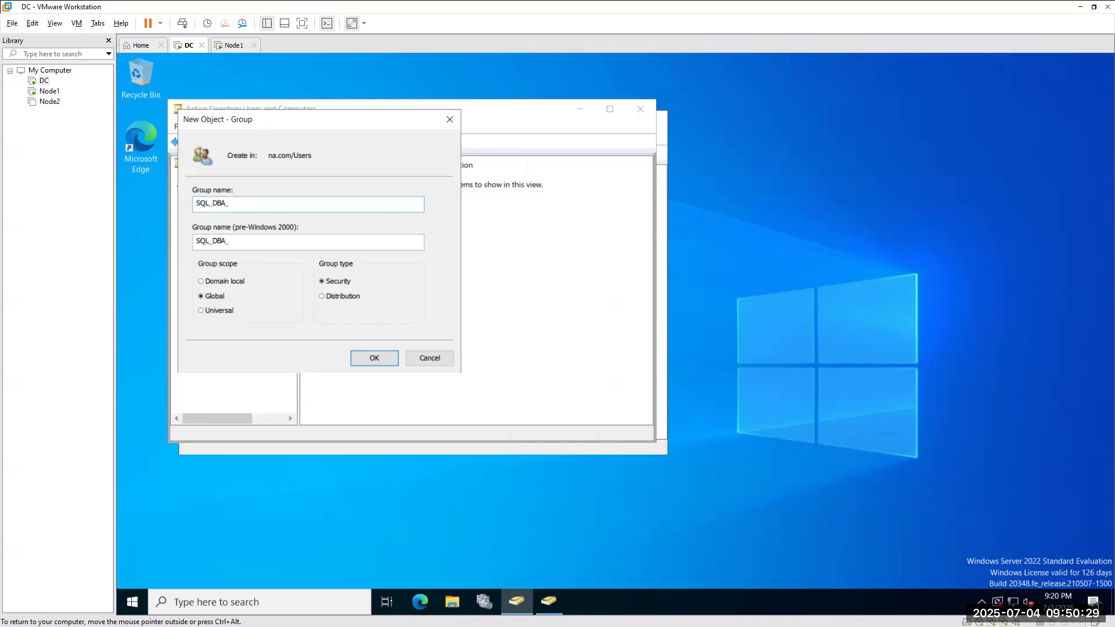
key(BackSpace)
text(_PROD)
text(_GG)
click(208, 312)
drag(262, 204, 251, 203)
text(UG)
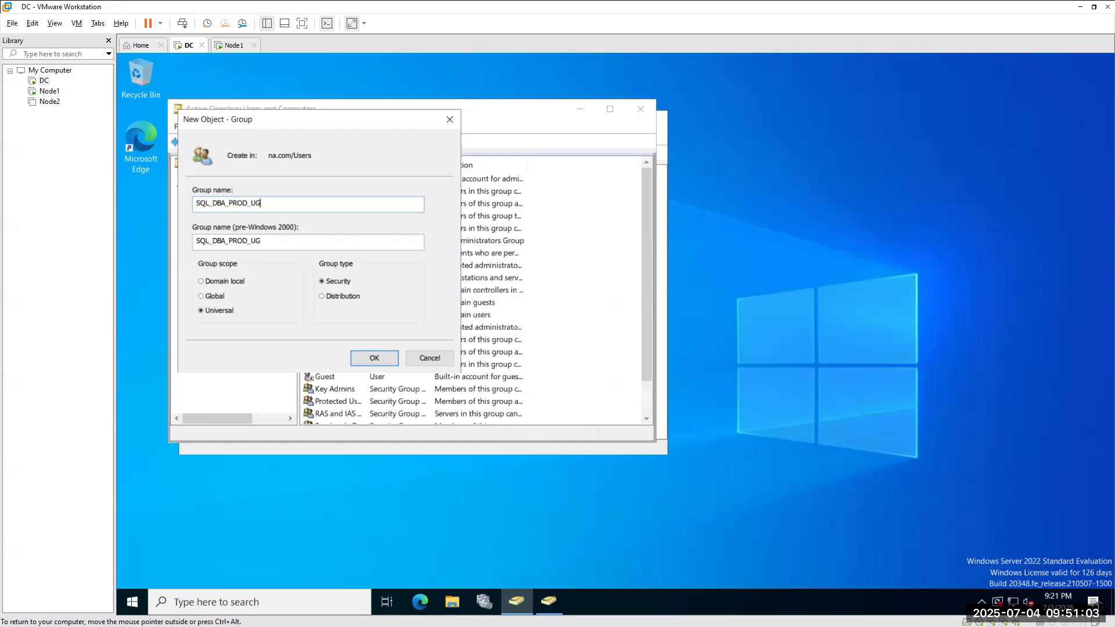
drag(270, 203, 254, 204)
text(LG)
click(224, 282)
click(375, 362)
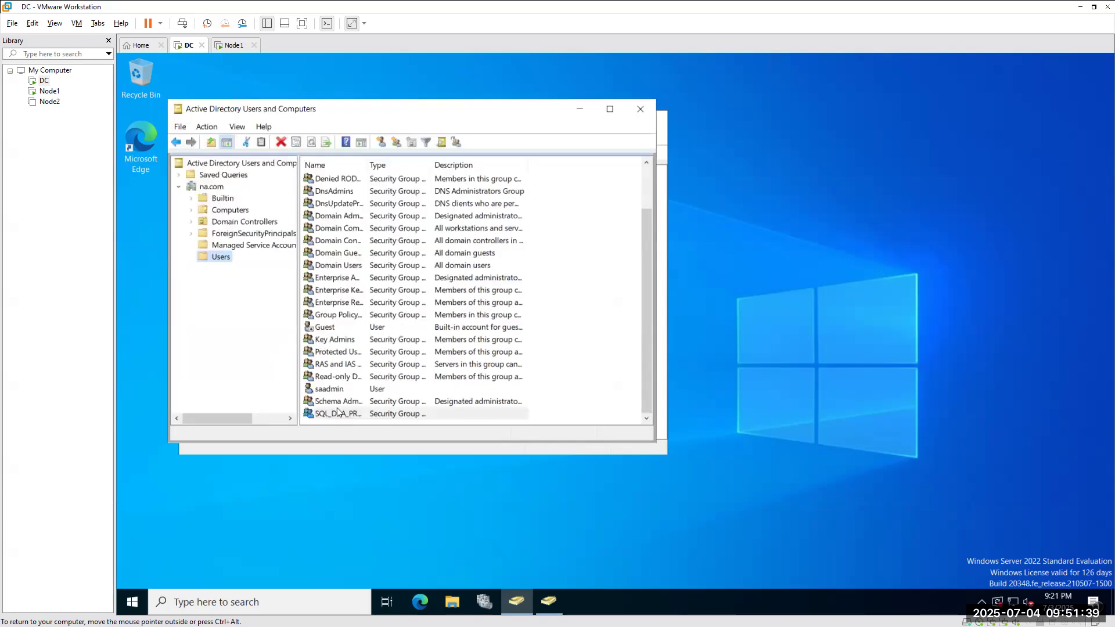
Back on Node1, reopen the administrator picker and enter the SQL_DBA group name to resolve it.
click(235, 46)
click(400, 273)
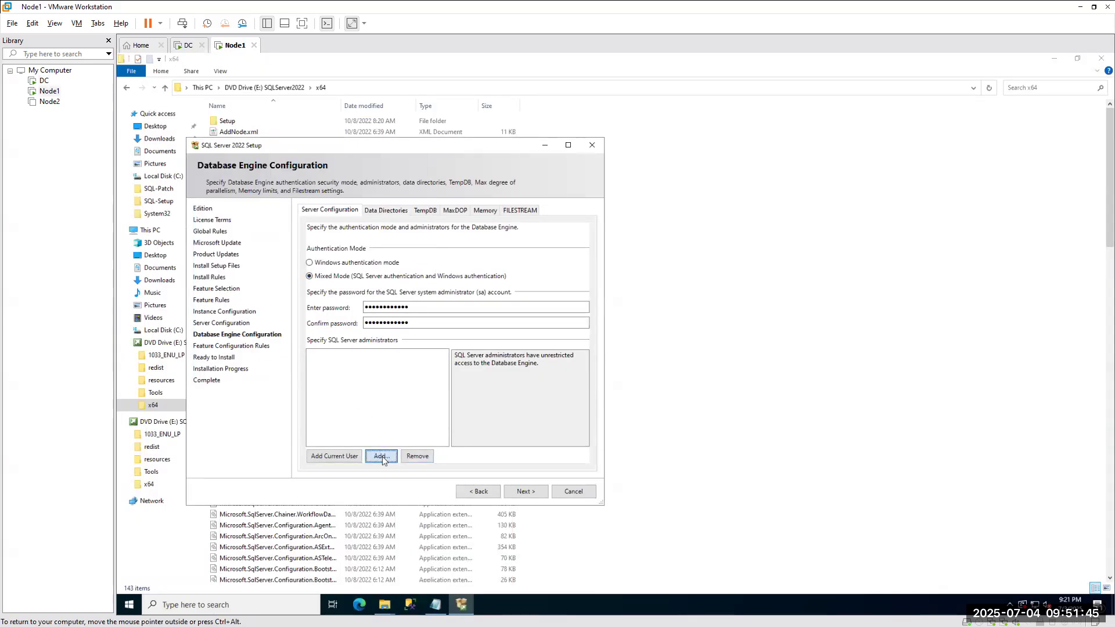
click(383, 457)
text(sql_dba)
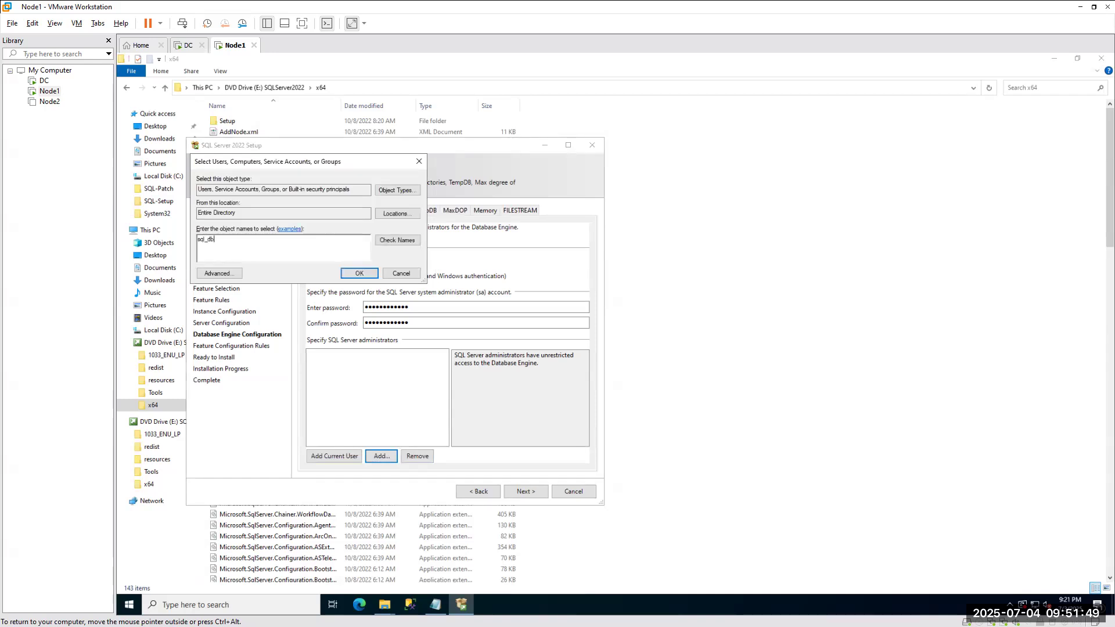
text(od_IG)
click(397, 240)
Exclude Groups from the searched object types and confirm the name then fails to resolve.
click(399, 190)
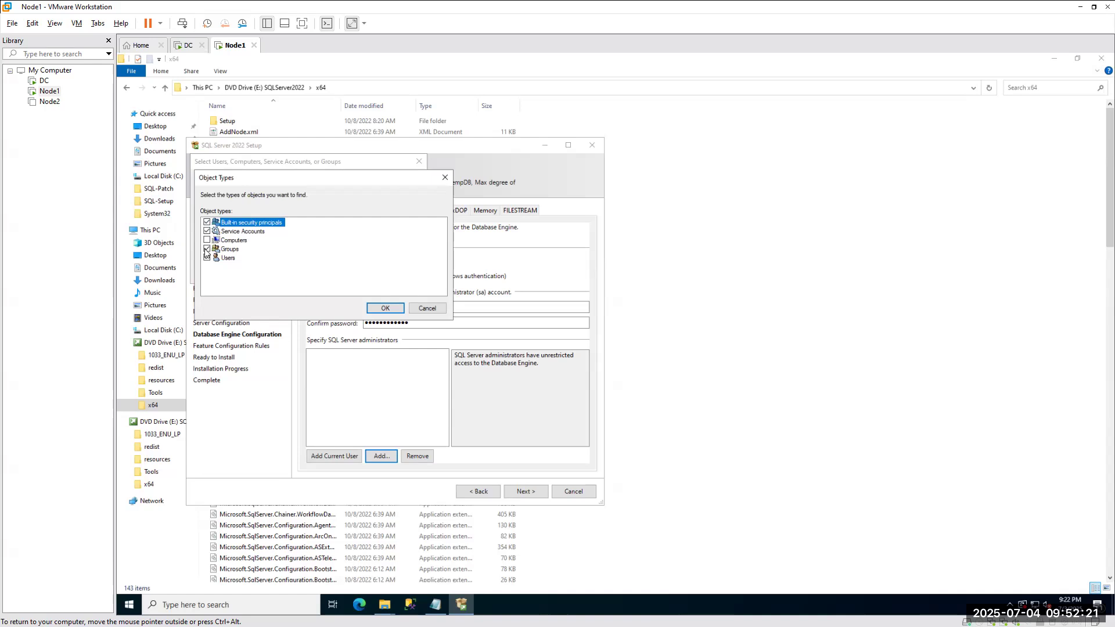
click(437, 307)
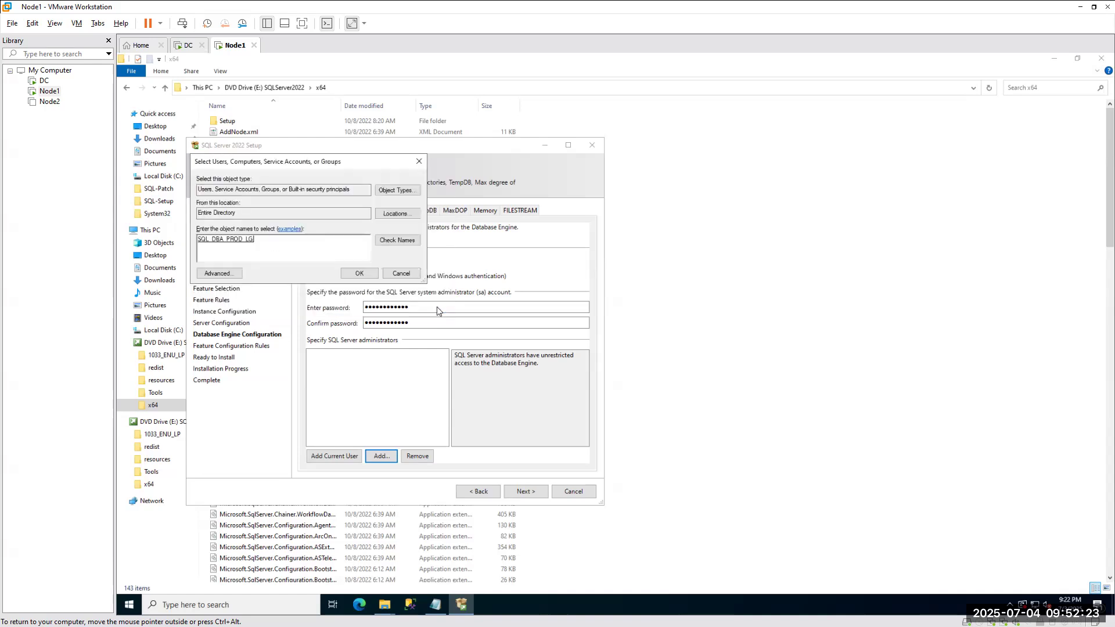
click(398, 191)
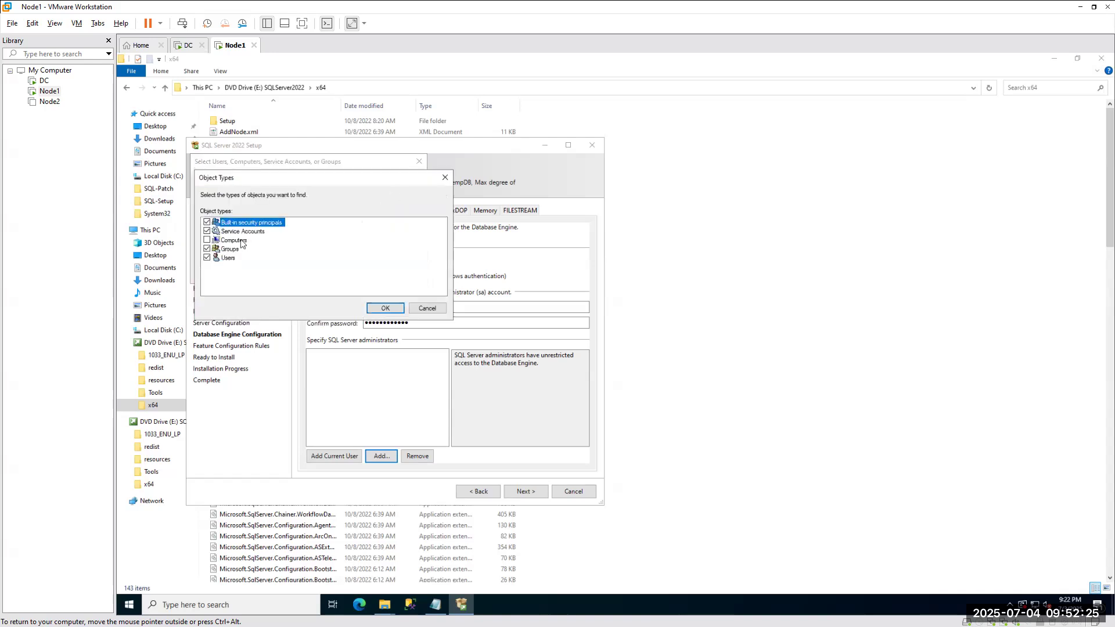
click(207, 249)
click(390, 309)
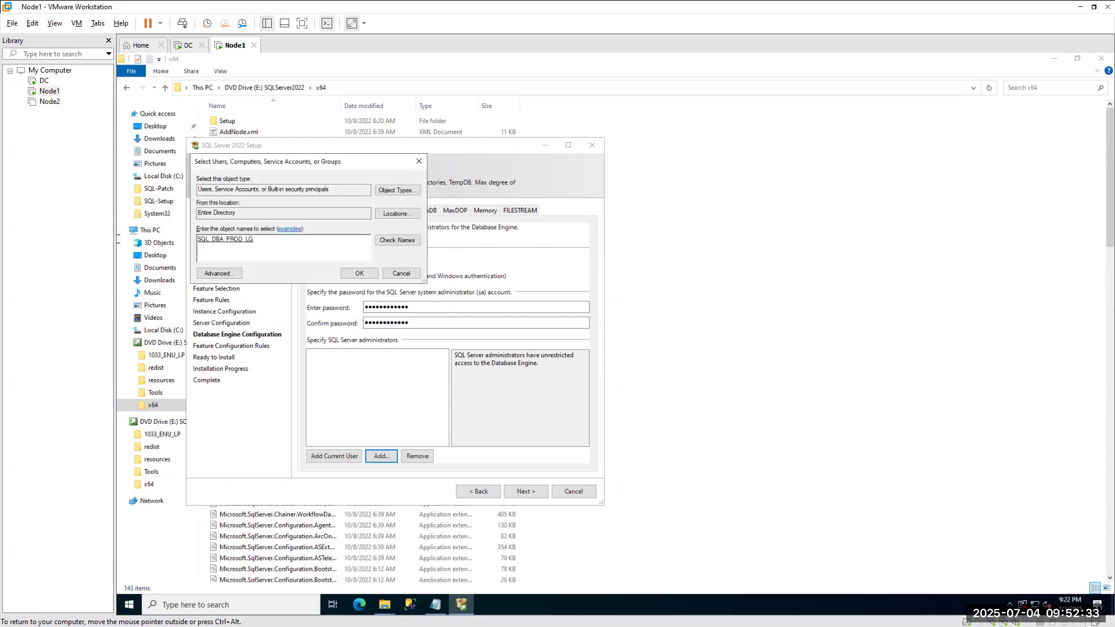
key(ctrl+a)
key(ctrl+x)
key(ctrl+v)
click(392, 241)
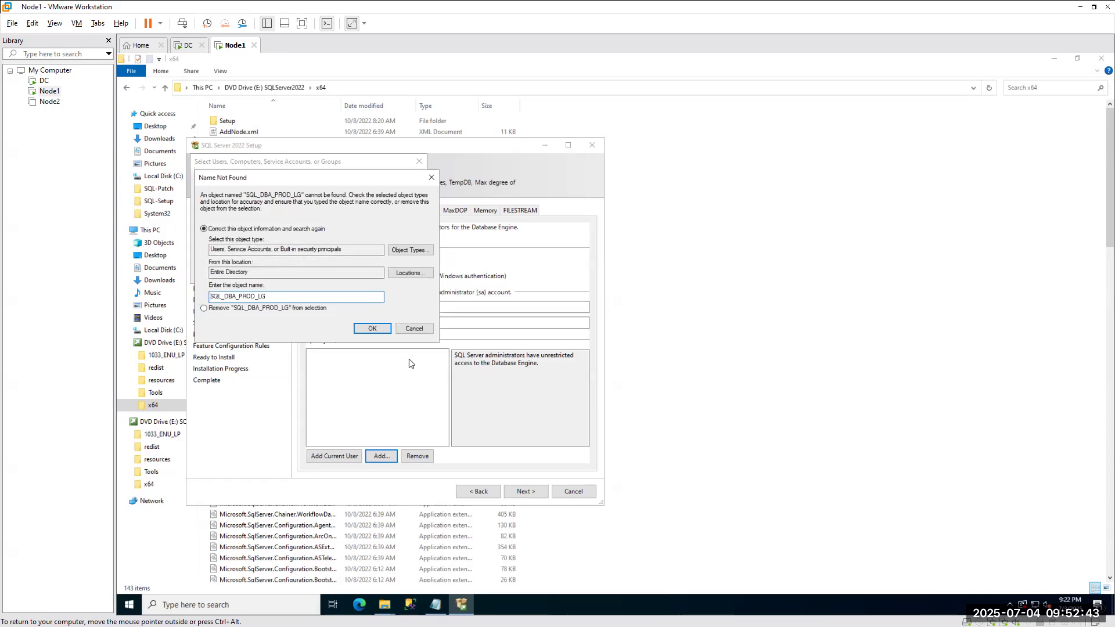
click(414, 329)
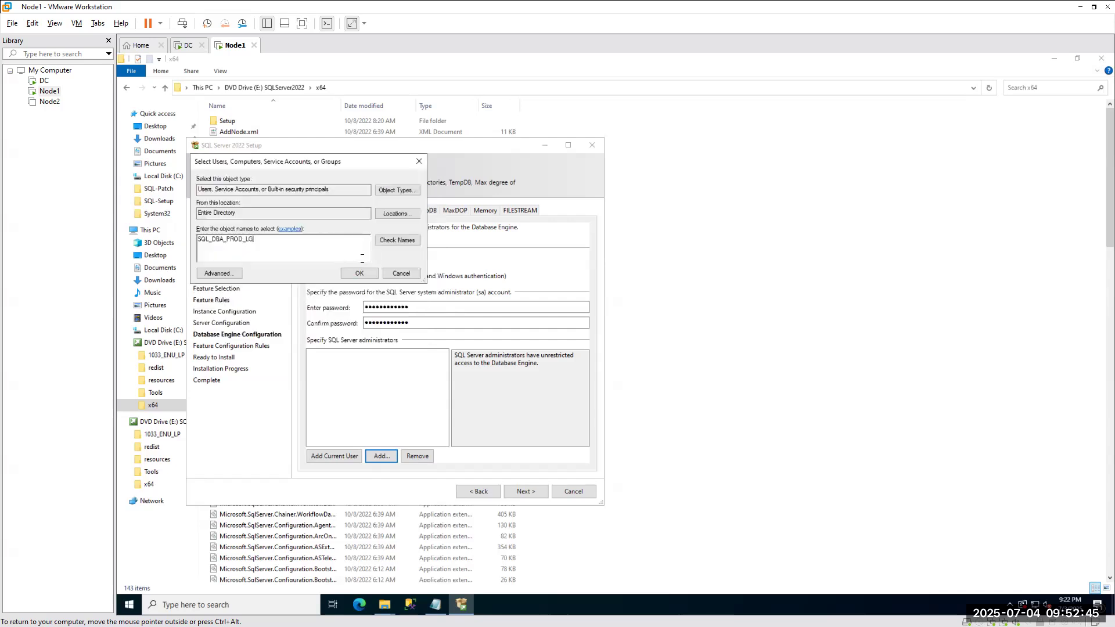
Re-include Groups, resolve SQL_DBA_PROD_LG, and add it plus the current user as administrators.
key(ctrl+a)
key(BackSpace)
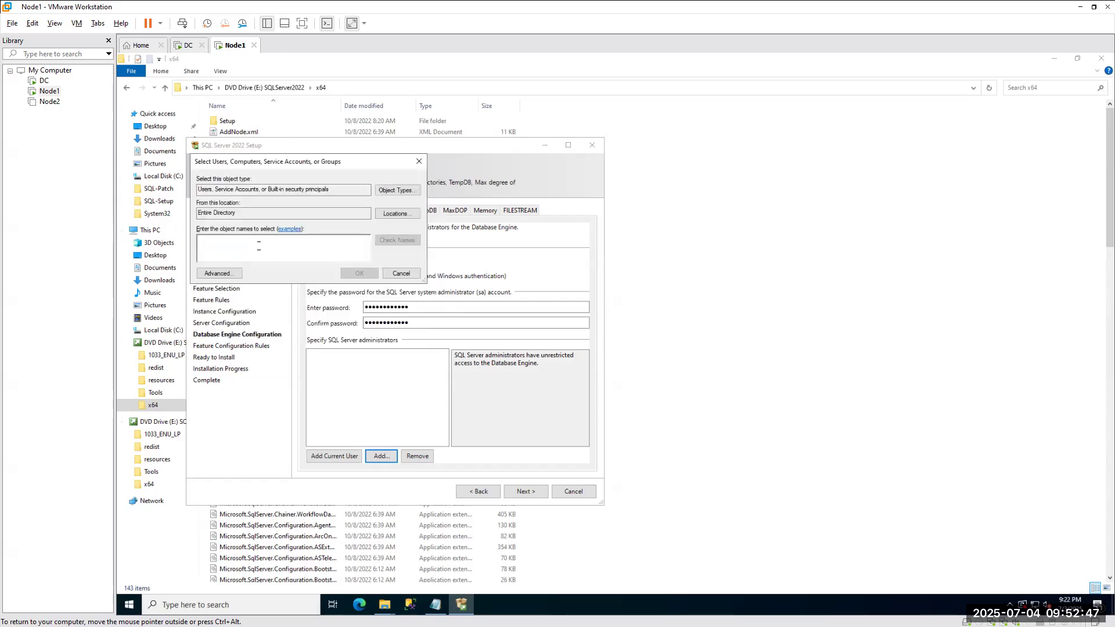
key(ctrl+v)
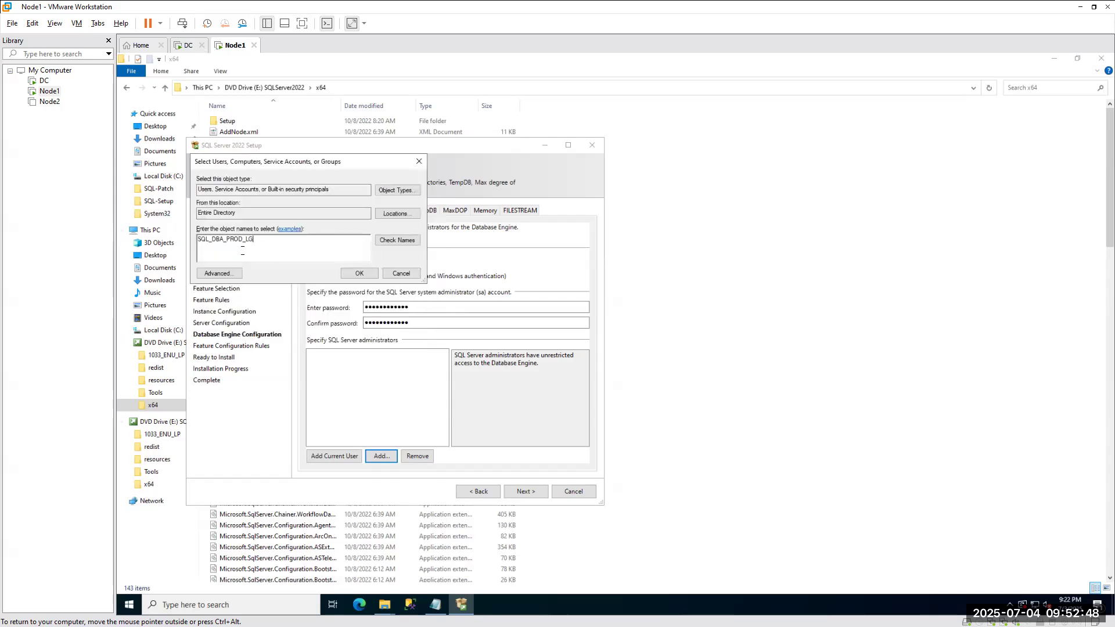
click(397, 190)
click(207, 249)
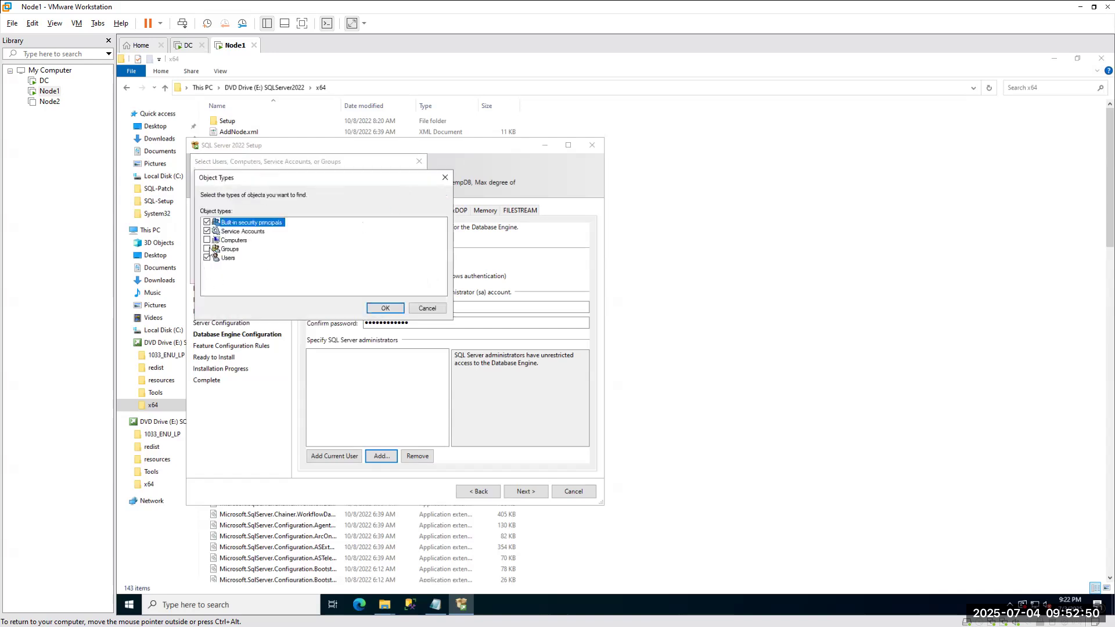
click(386, 307)
click(394, 242)
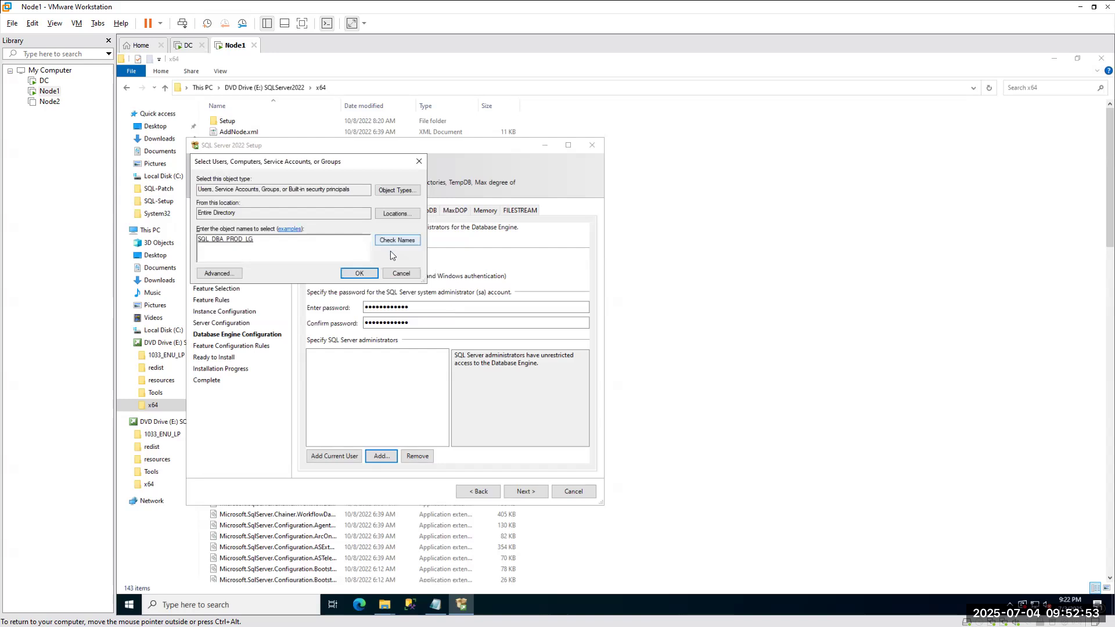
click(359, 273)
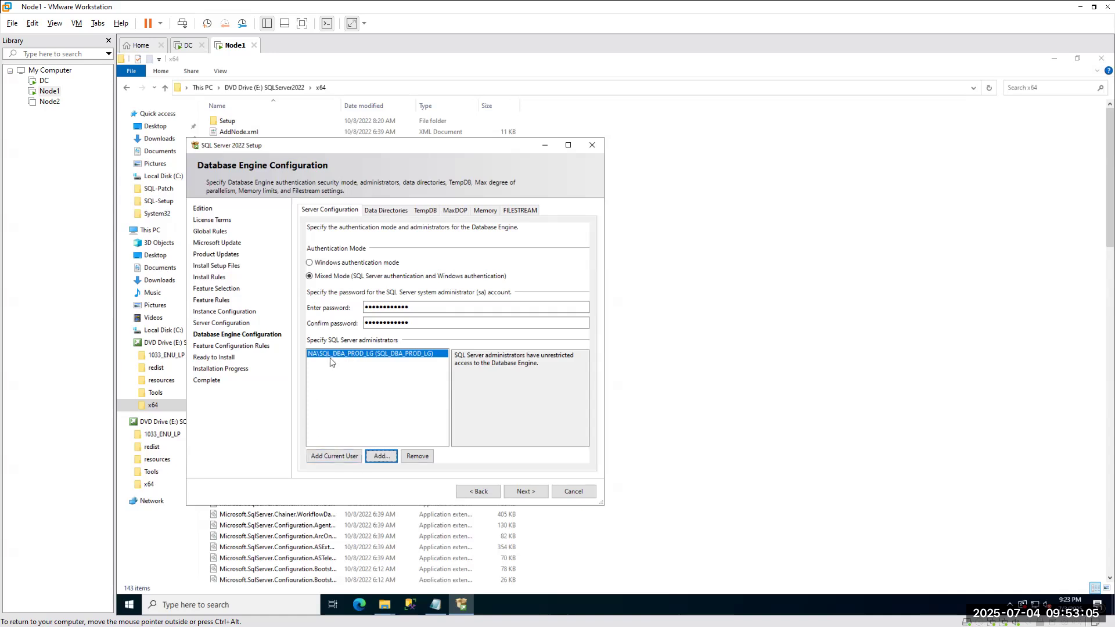
click(330, 456)
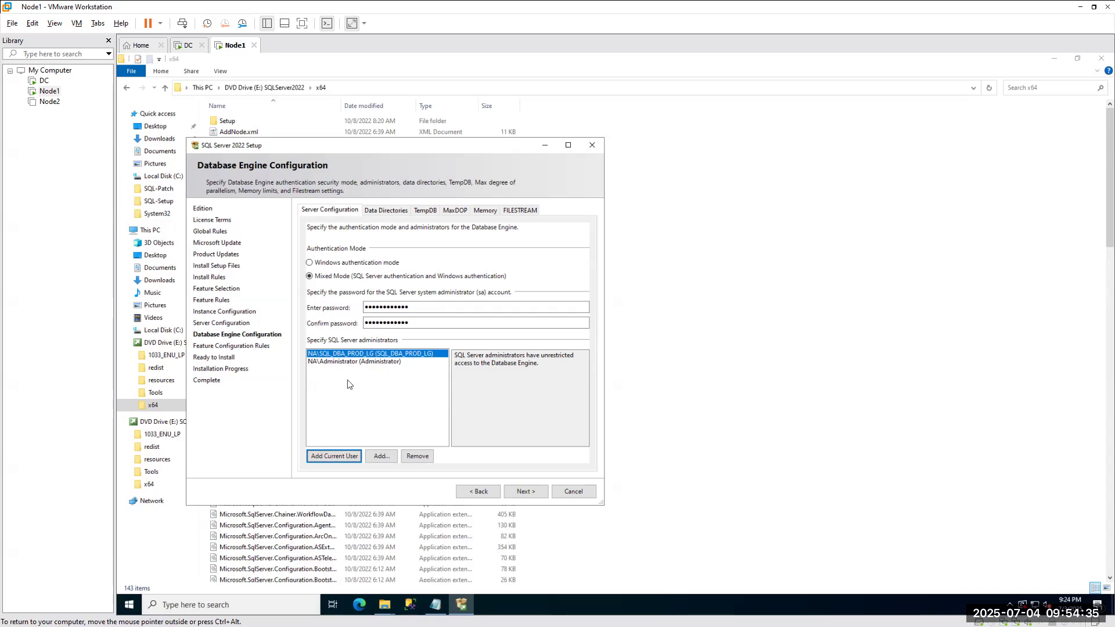
Remove the local administrator from SQL administrators and re-add the current user.
click(345, 362)
click(417, 456)
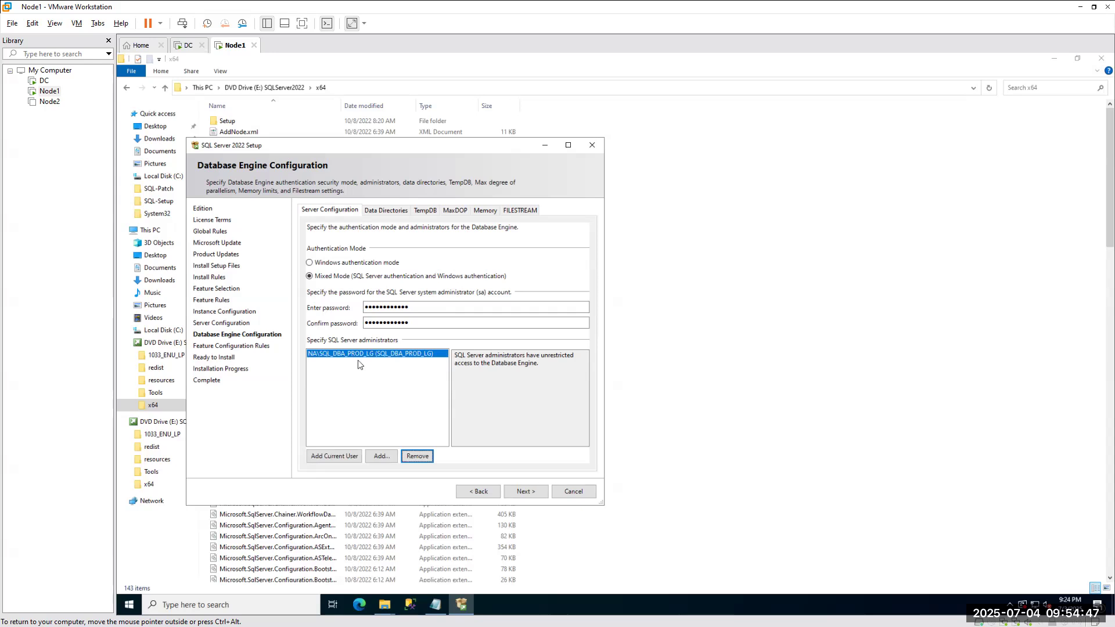
click(334, 456)
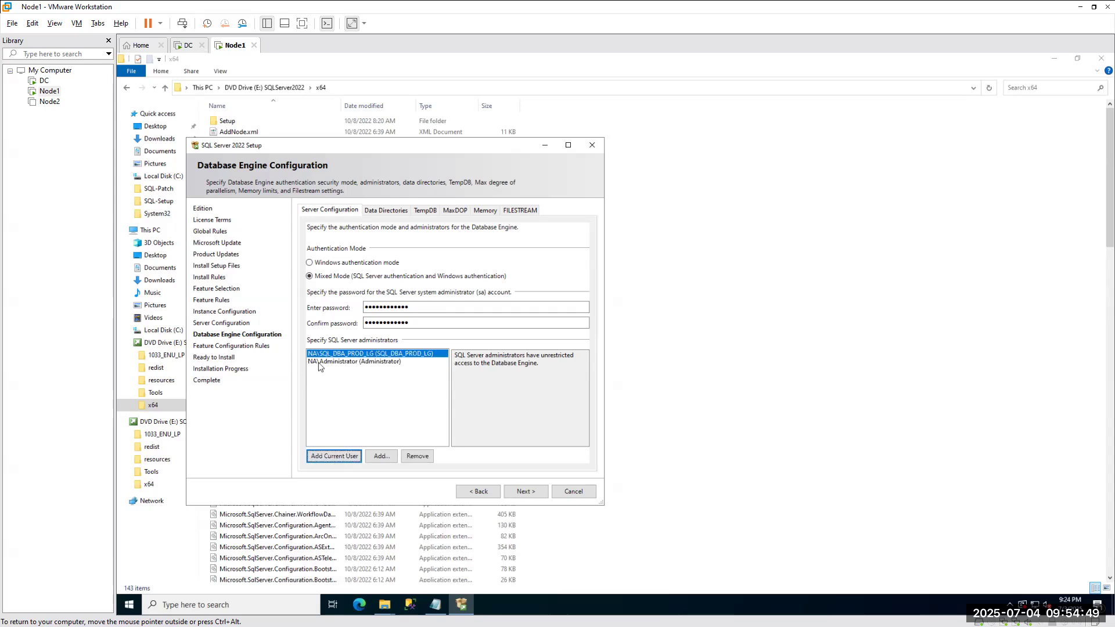
click(340, 362)
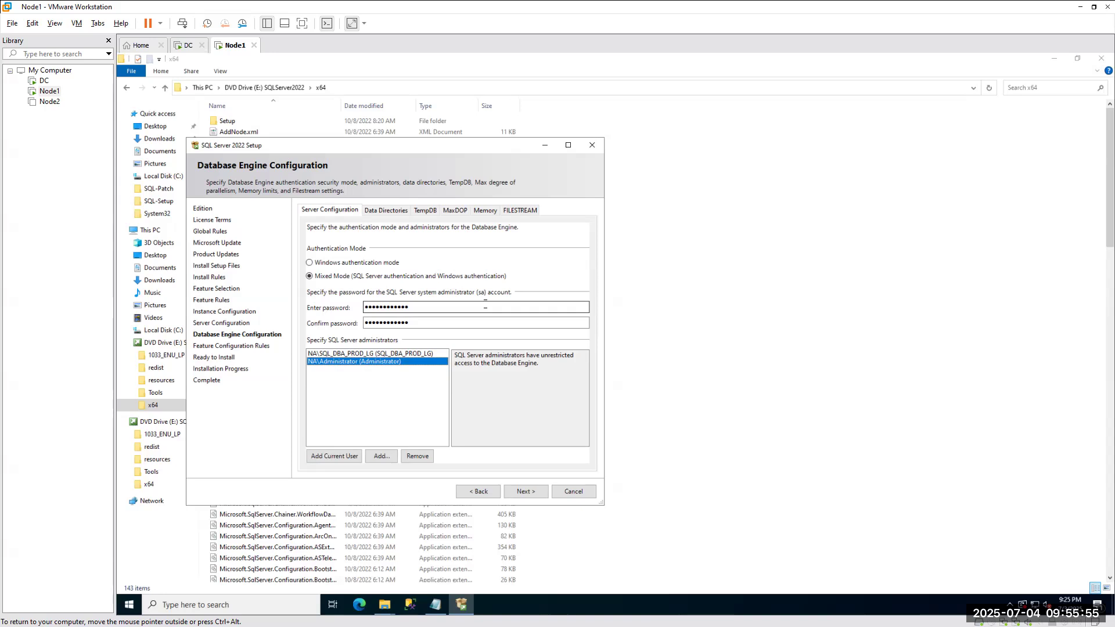
Open Data Directories, then highlight the planned data G:, log L:, TempDB T:, backup Z: note lines.
click(384, 211)
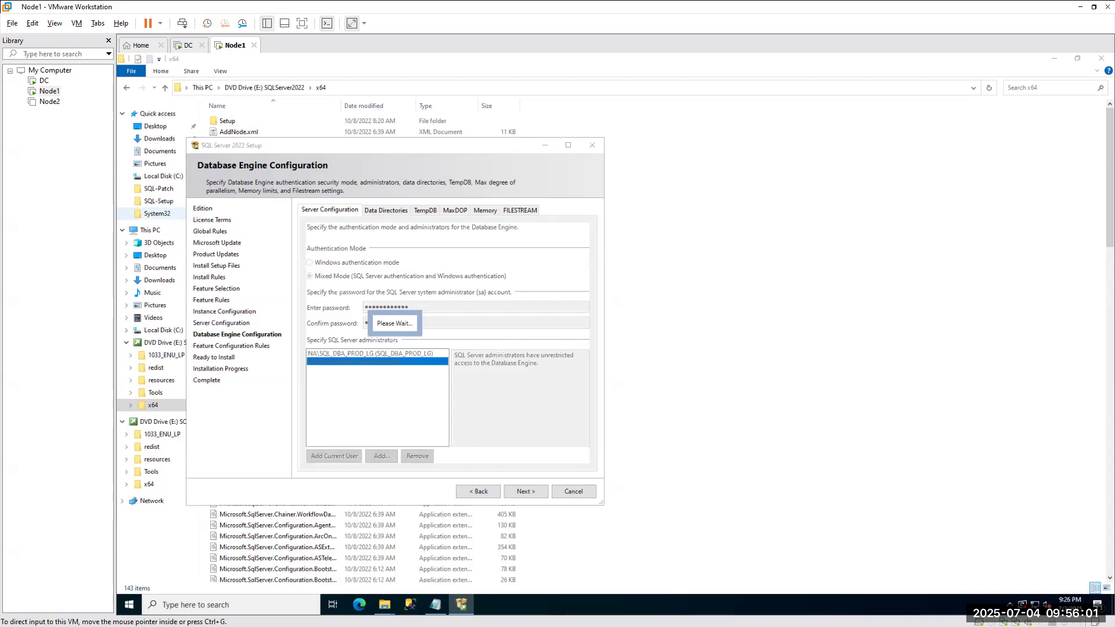
key(alt+Tab)
scroll(157, 310, up, 4)
drag(134, 304, 419, 304)
drag(134, 324, 429, 324)
drag(134, 344, 399, 344)
drag(135, 363, 446, 363)
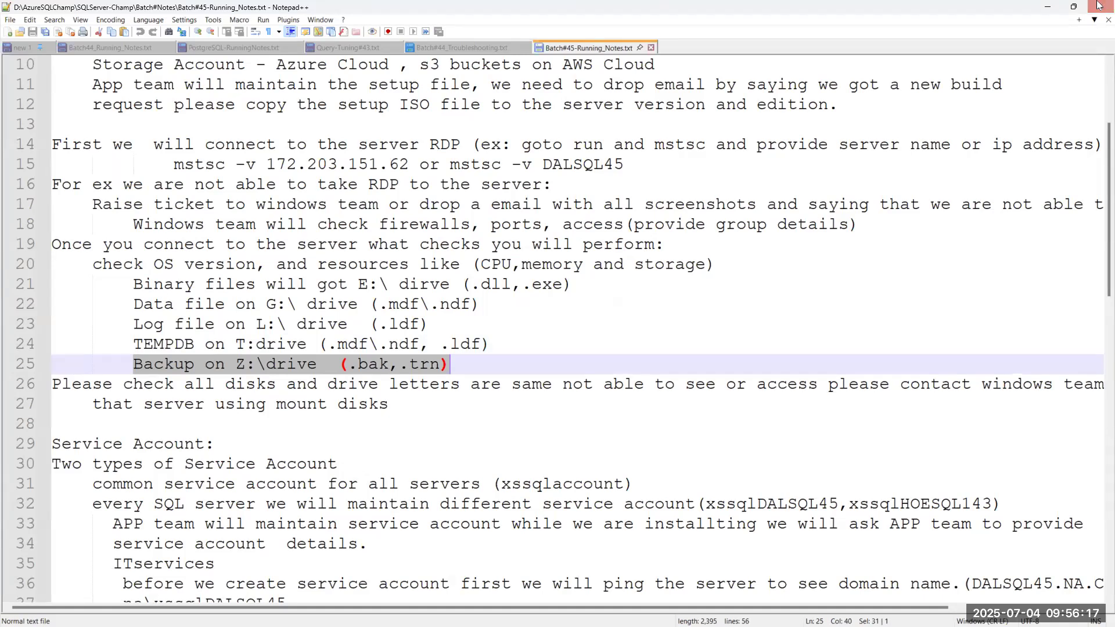
Minimize Notepad++ to return to the setup's Data Directories page.
click(1047, 7)
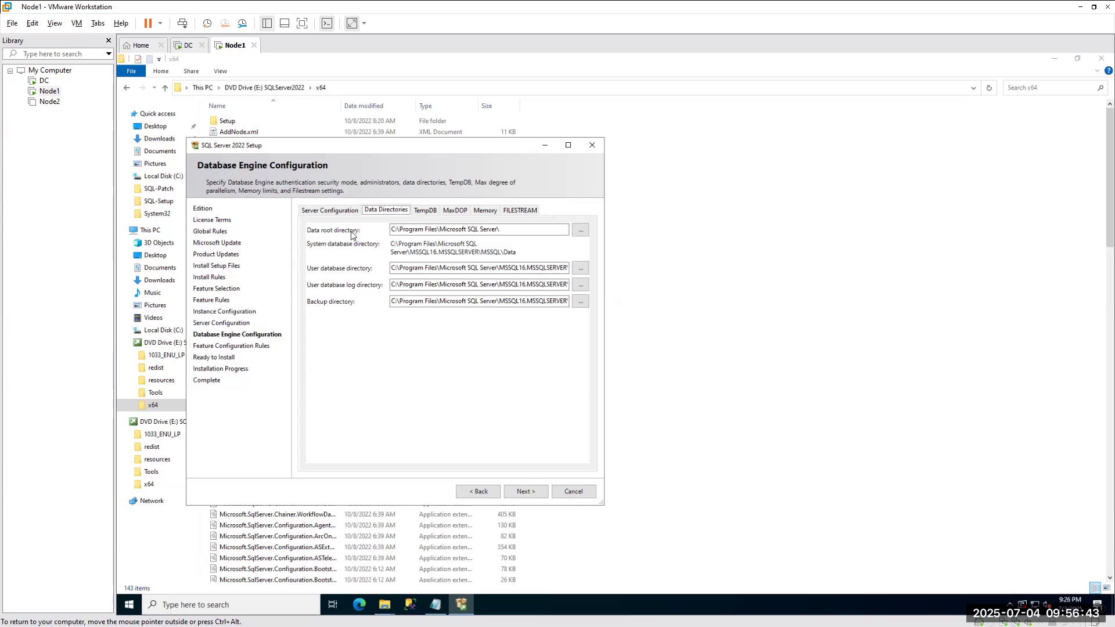
Delete the C: drive letter so the data root reads \Program Files\Microsoft SQL Server\.
click(413, 233)
key(Home)
key(Delete)
text(E)
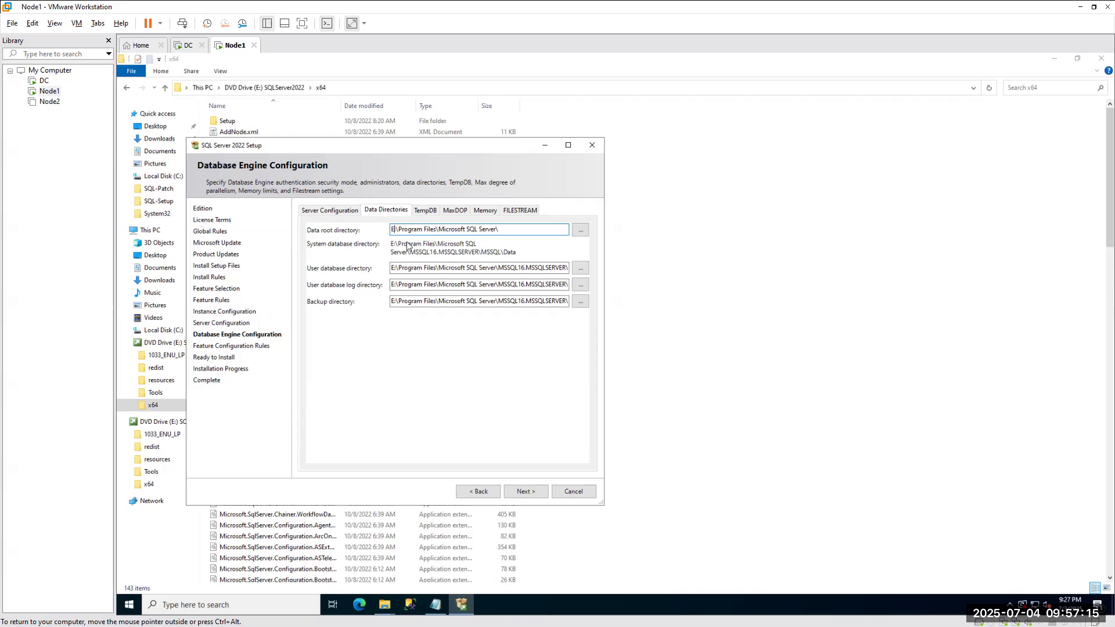
key(BackSpace)
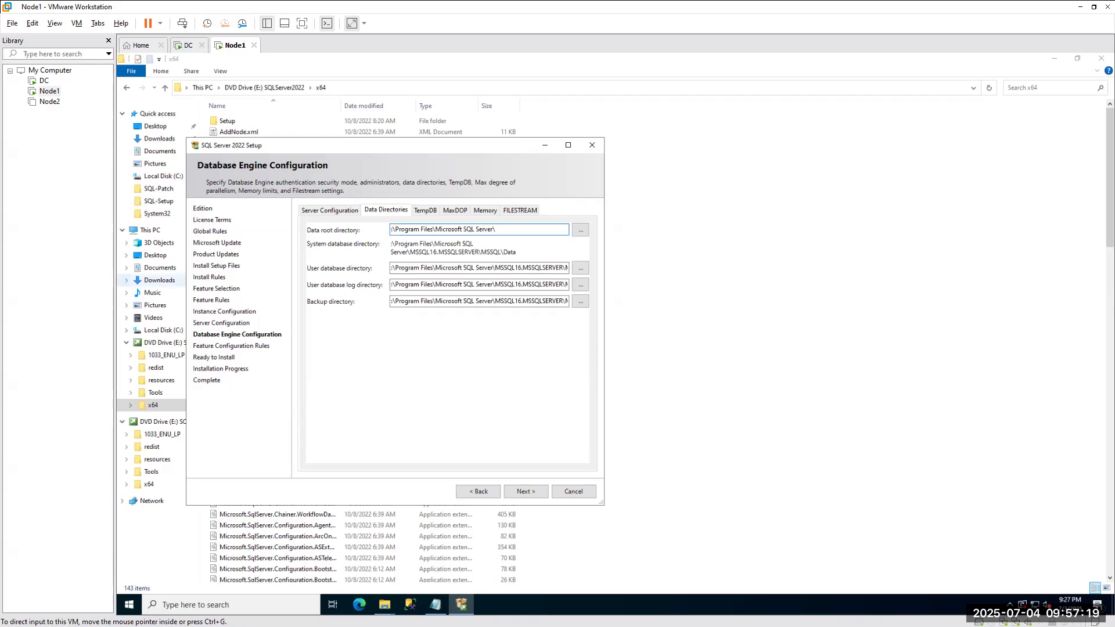
key(alt+Tab)
drag(133, 304, 547, 304)
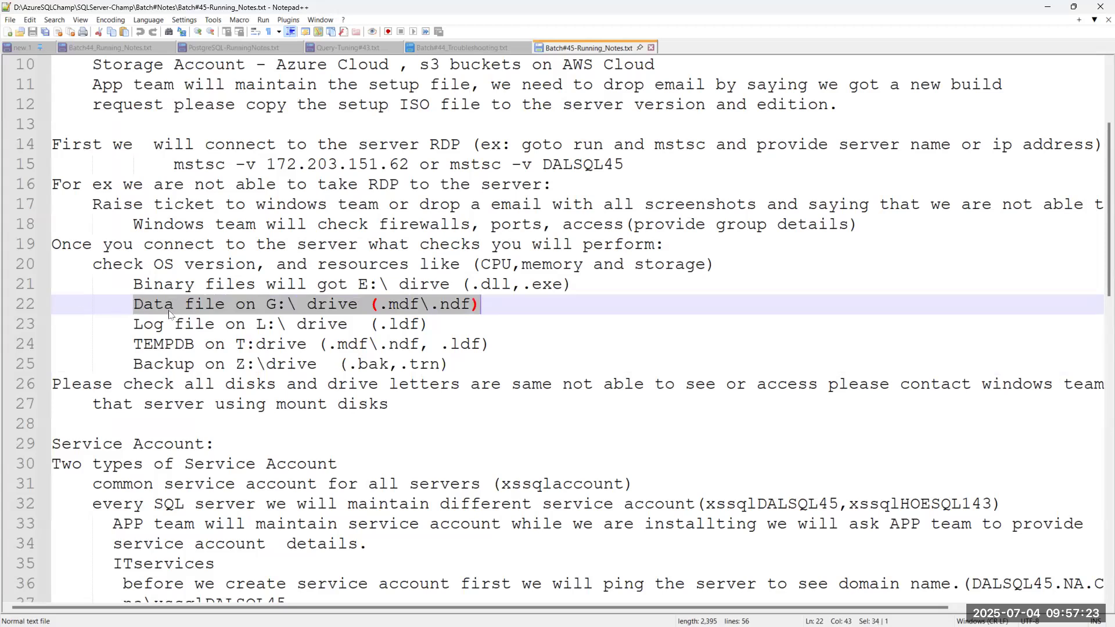
click(1050, 7)
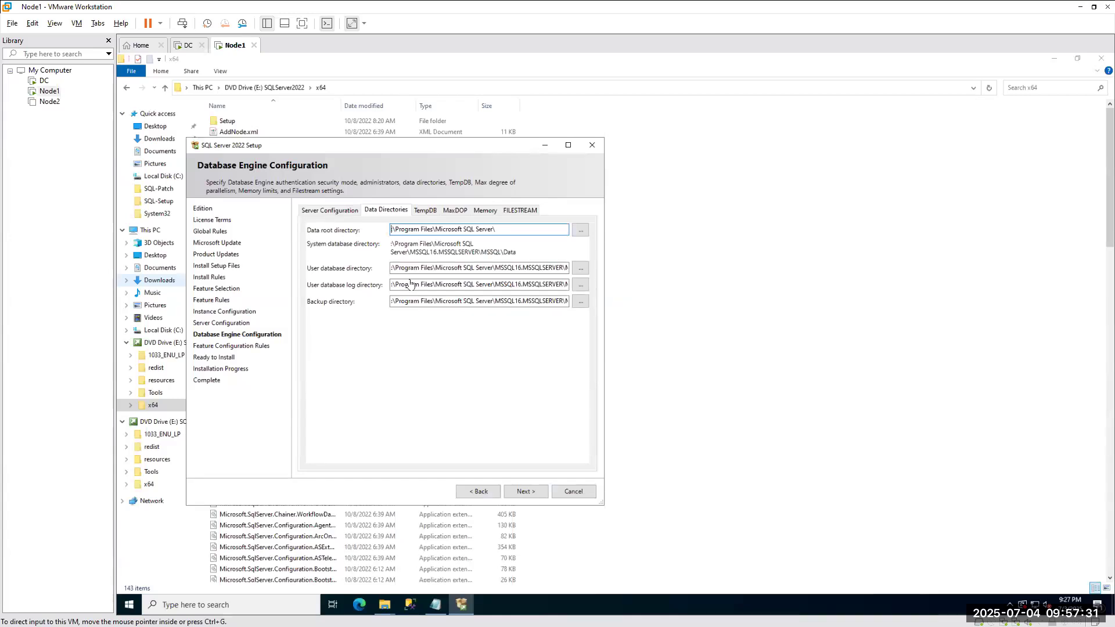
Give the data root drive G:, change the log path drive to L: and the backup path to Z:.
click(394, 230)
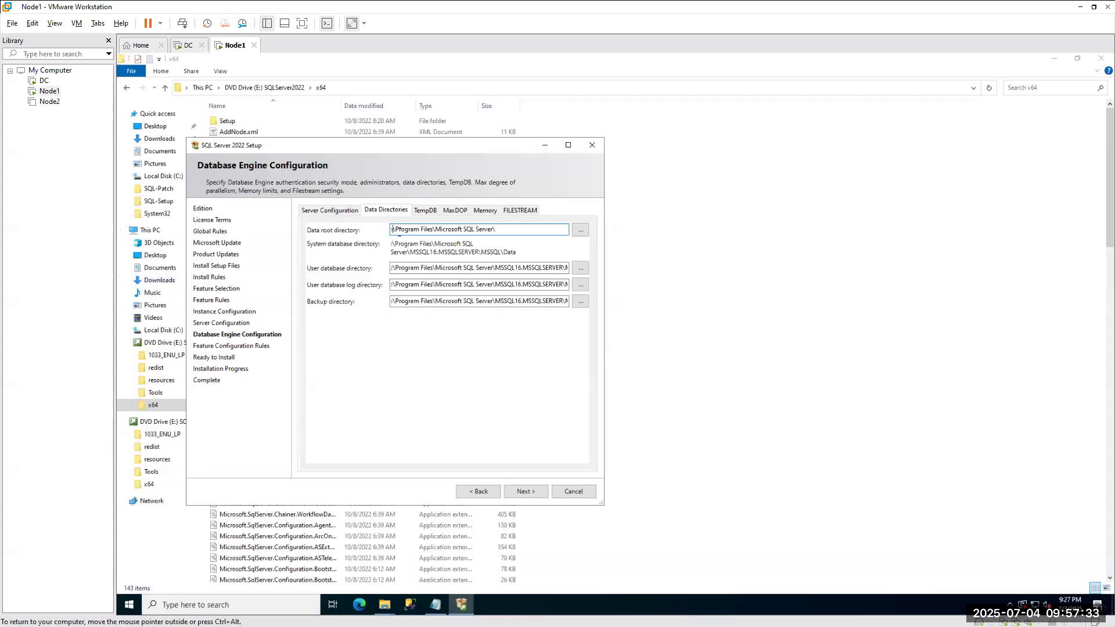
text(G)
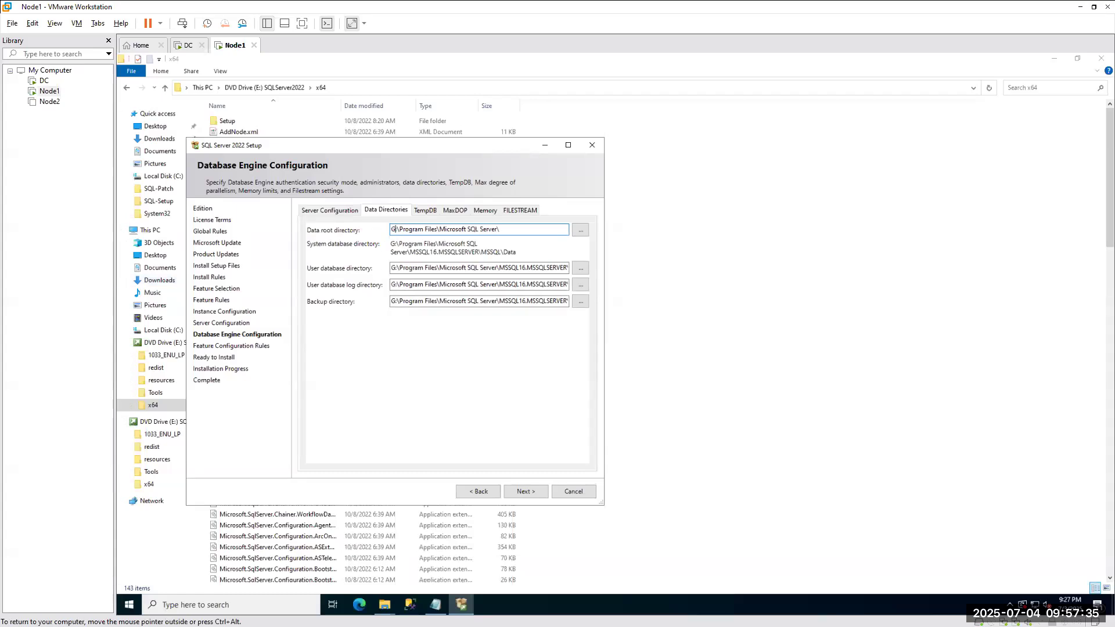
click(393, 269)
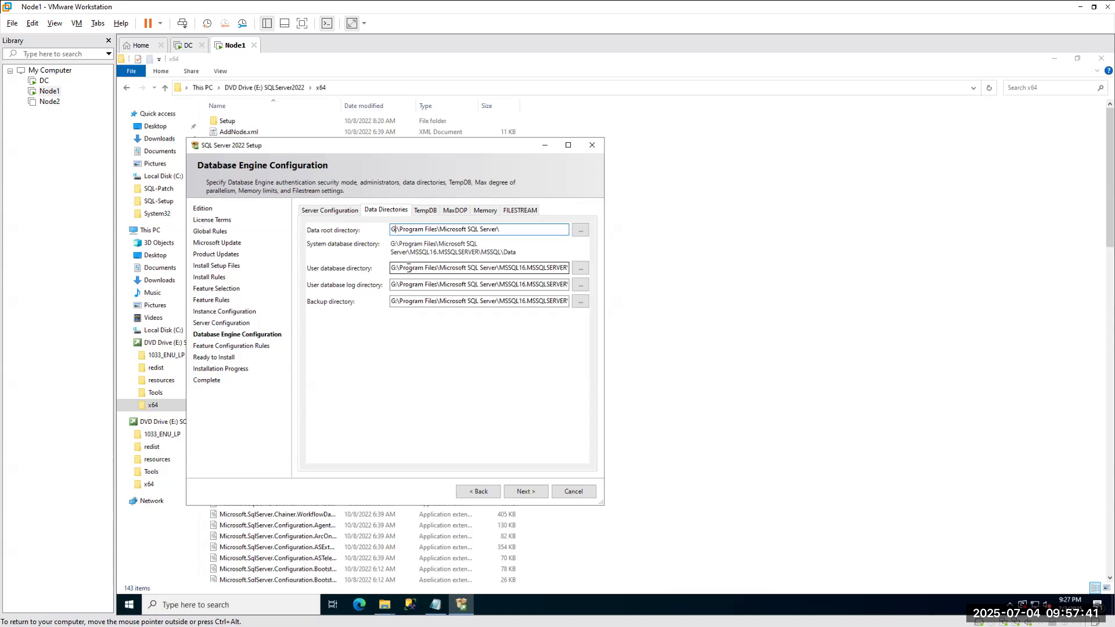
click(395, 285)
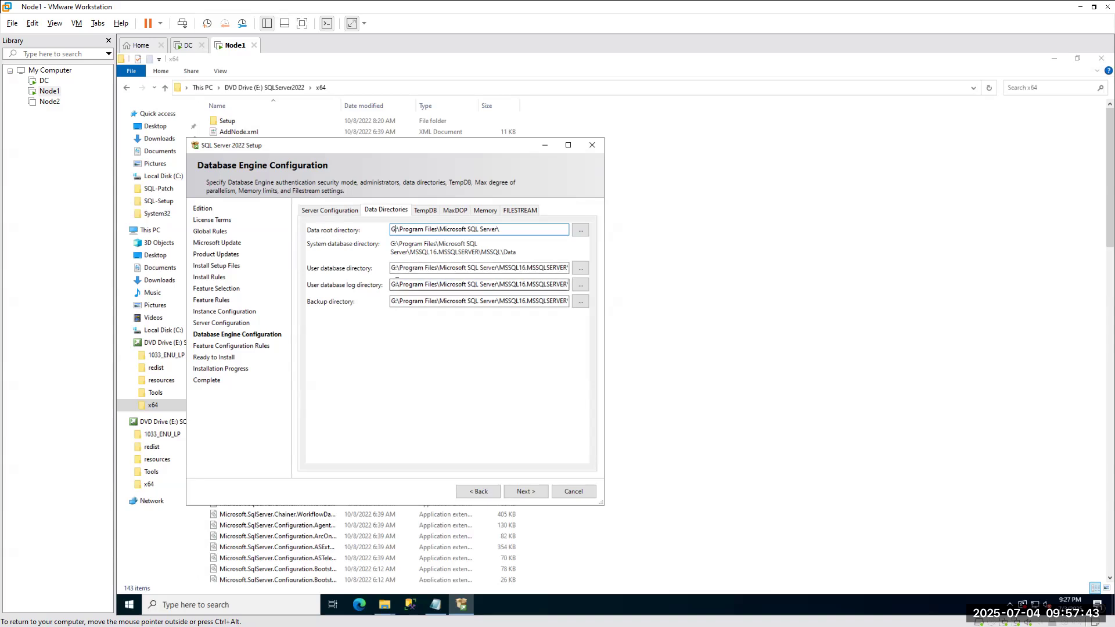
key(BackSpace)
text(L)
click(394, 301)
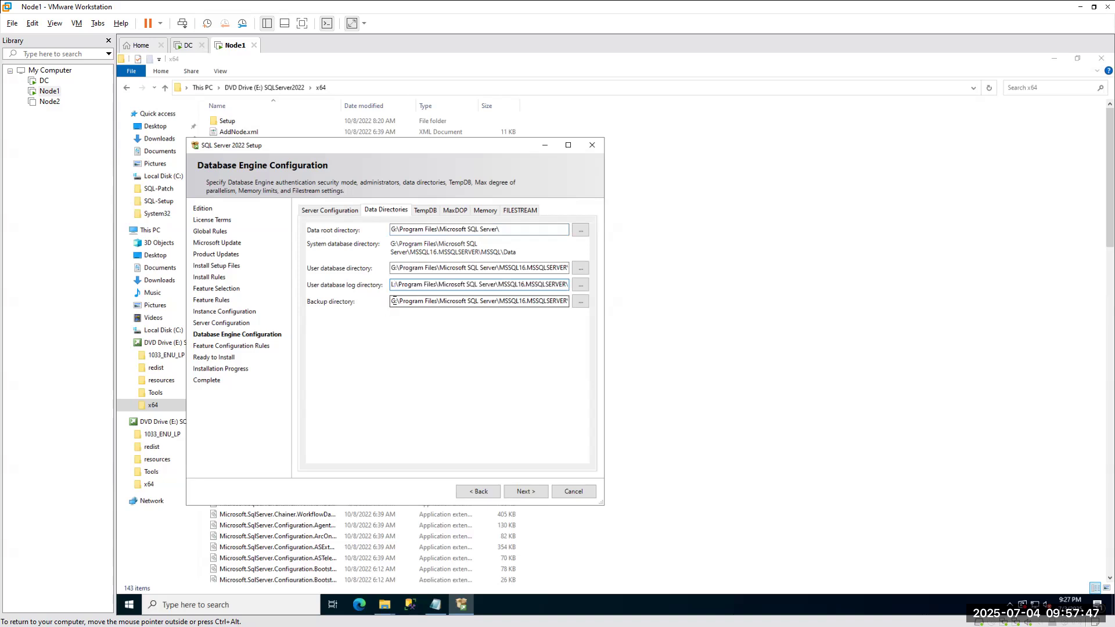
key(BackSpace)
text(Z)
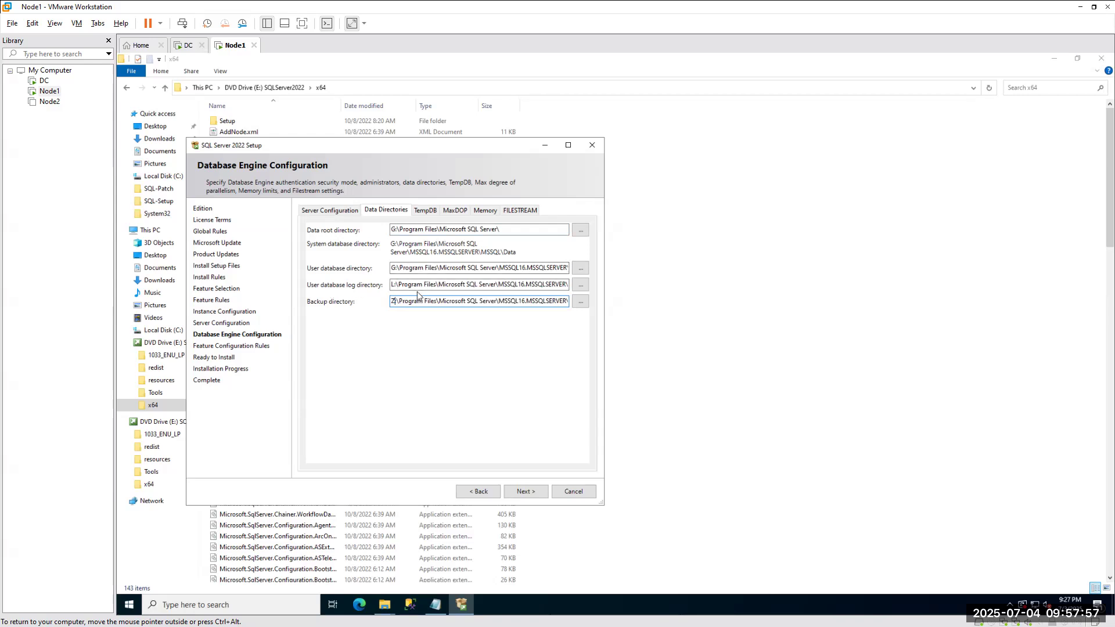
text(:)
drag(568, 301, 399, 300)
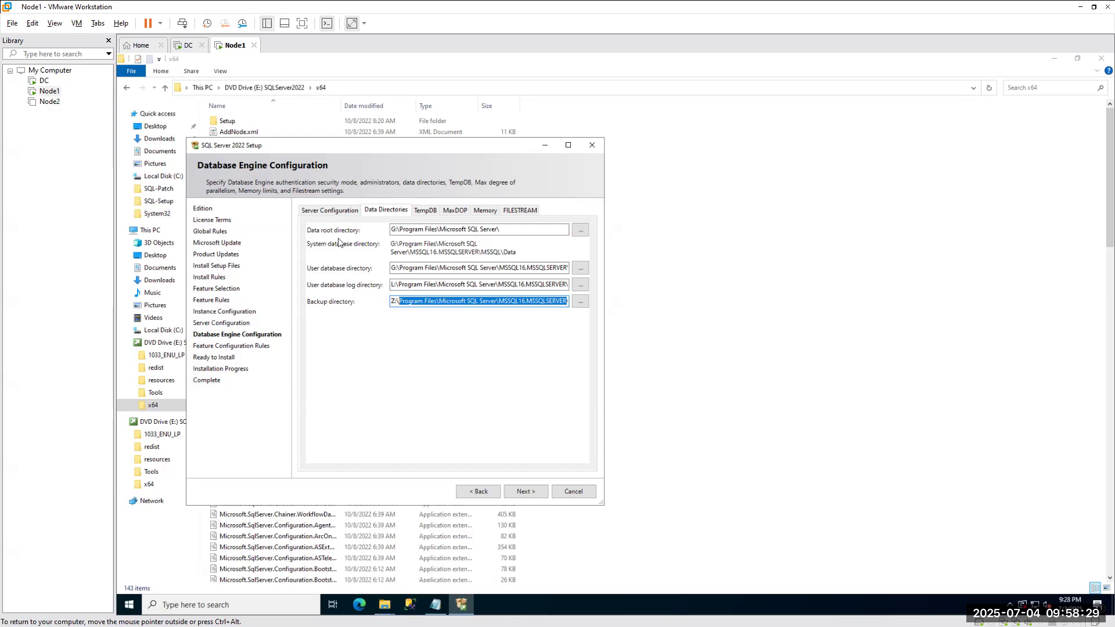
Change the data root drive to E:, restore user databases to G:, then view TempDB settings.
click(395, 229)
key(BackSpace)
text(E)
click(392, 268)
key(Delete)
text(G)
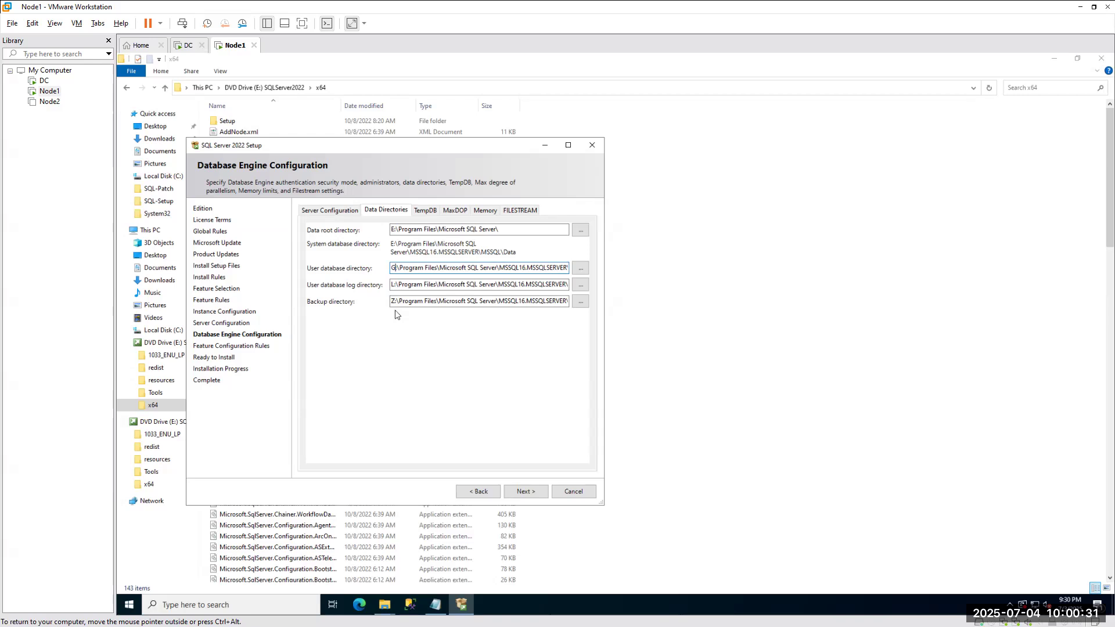
click(425, 211)
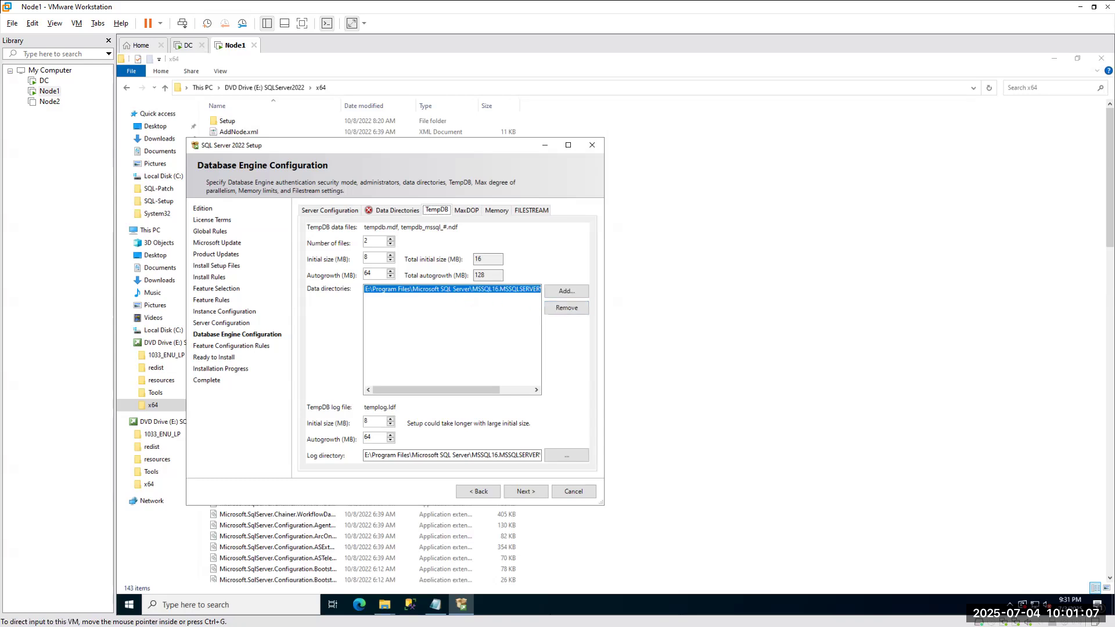
Switch from the TempDB settings to the running notes in Notepad++.
key(alt+Tab)
Highlight the log, data and backup drive lines in the notes, then return to setup.
key(Down)
key(Down)
key(shift+Home)
drag(447, 323, 126, 322)
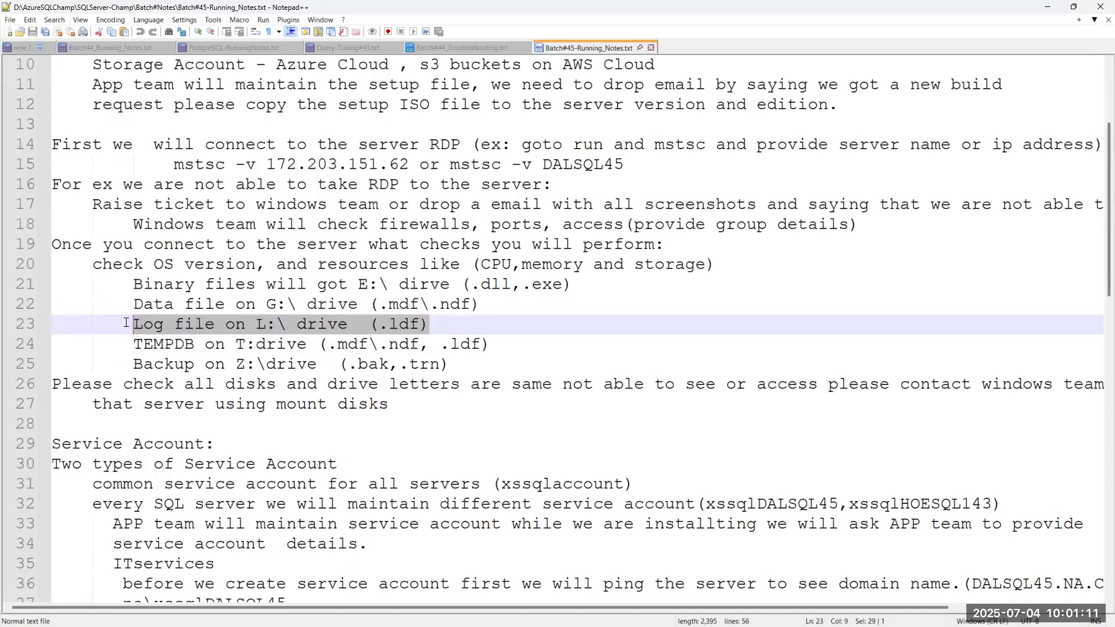
drag(539, 303, 96, 302)
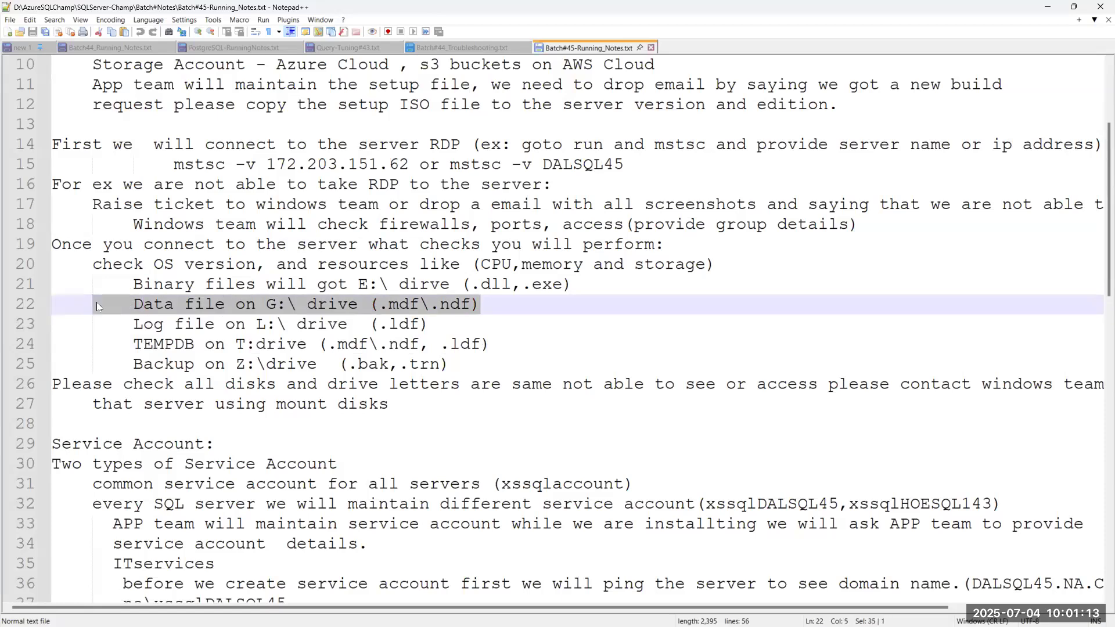
drag(450, 363, 119, 363)
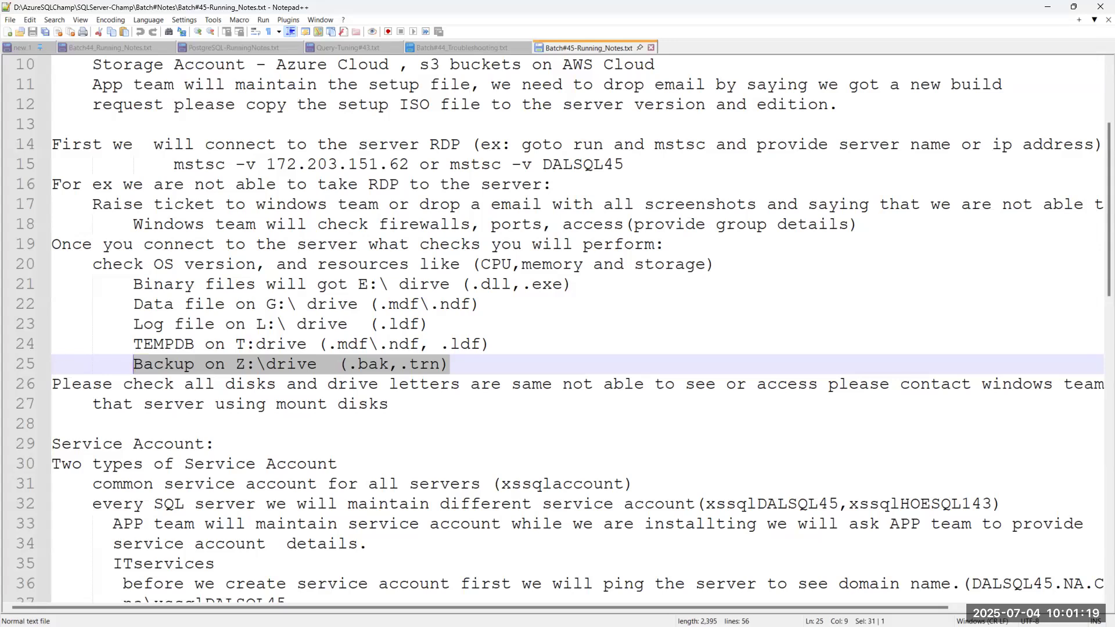
key(alt+Tab)
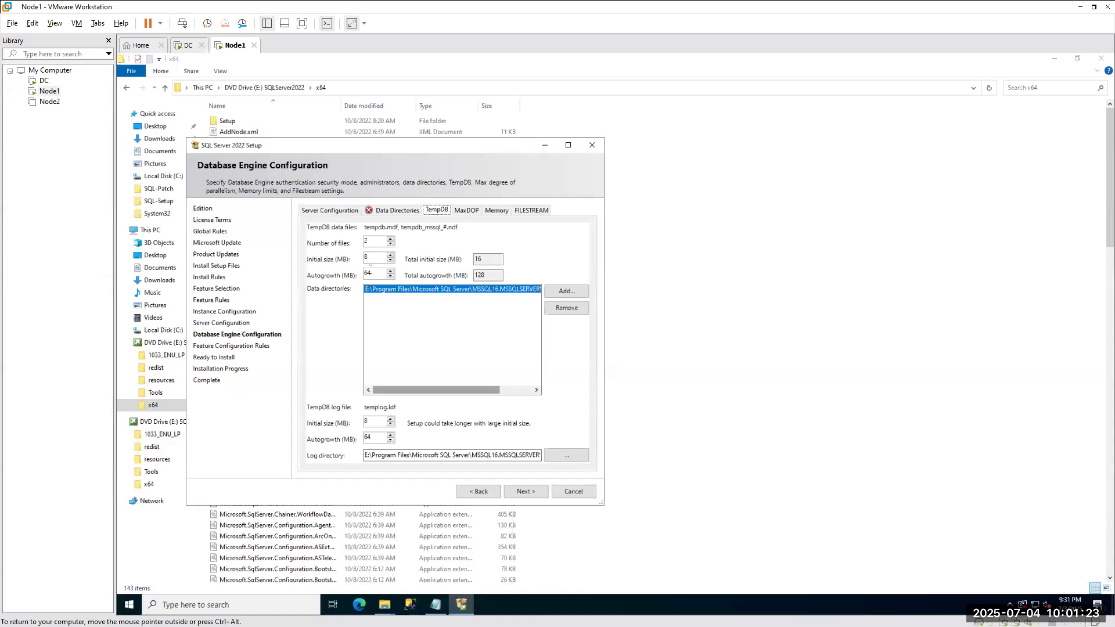
Remove the E: TempDB data directory entry and cancel a first folder browse.
click(567, 309)
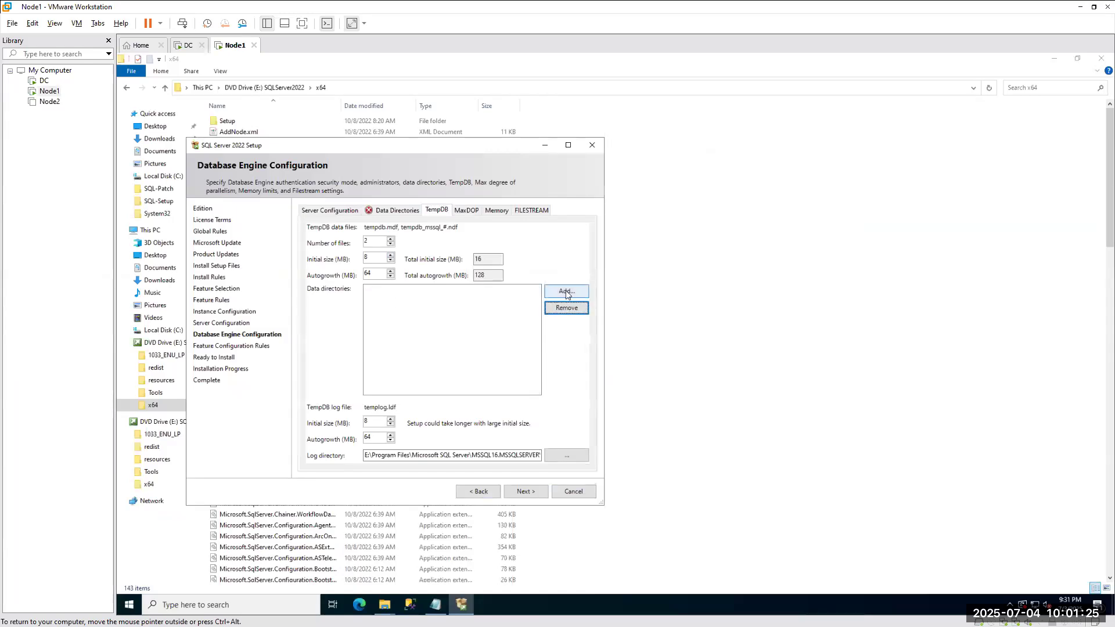
click(567, 291)
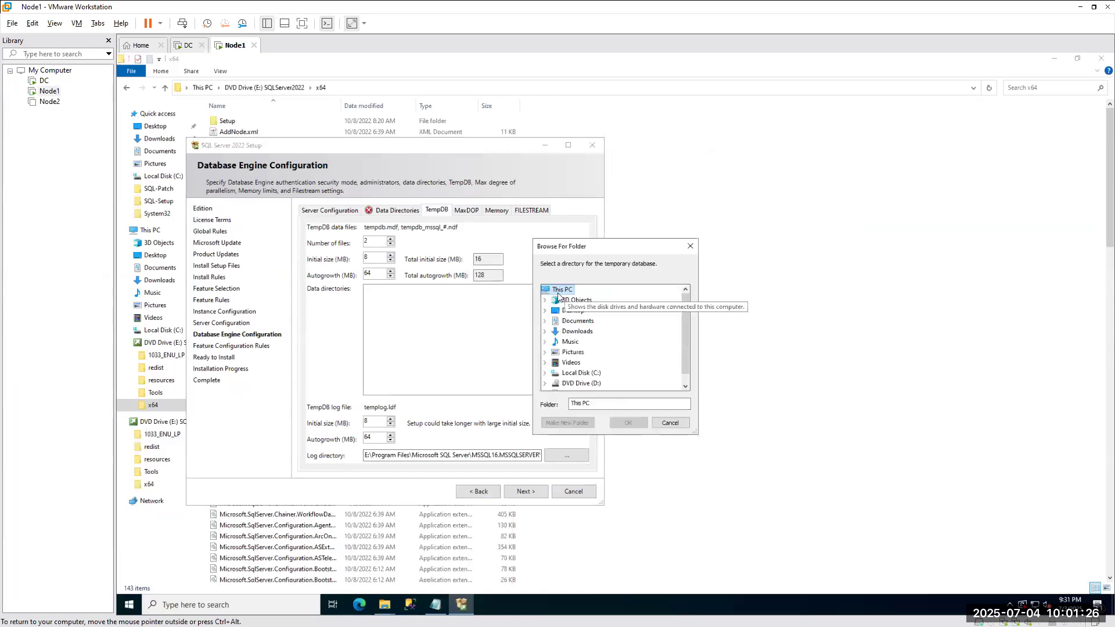
click(545, 374)
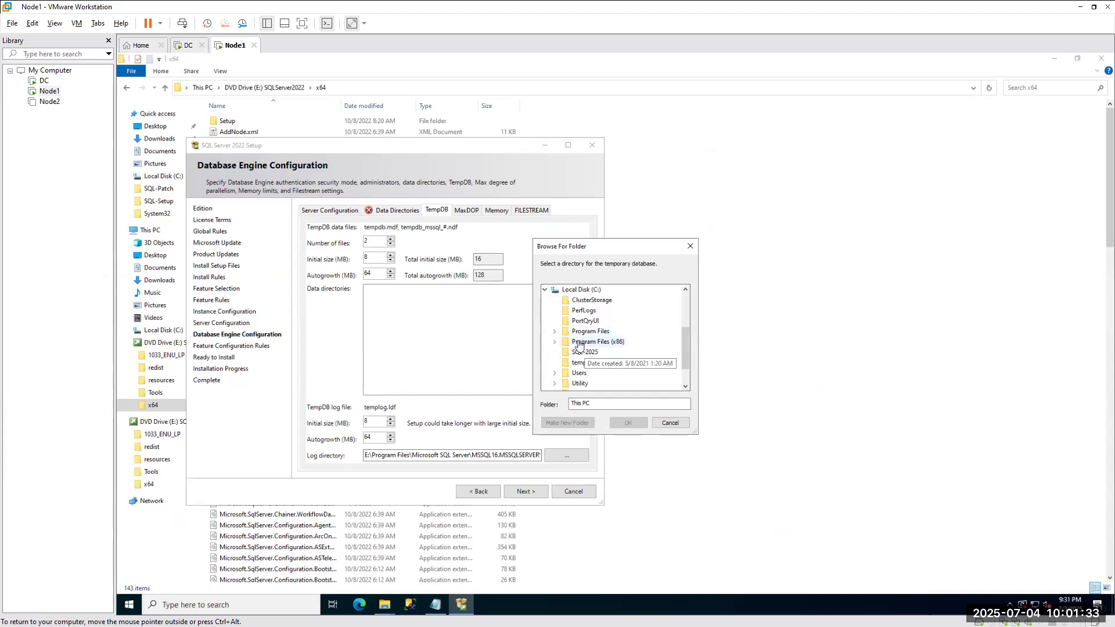
click(671, 424)
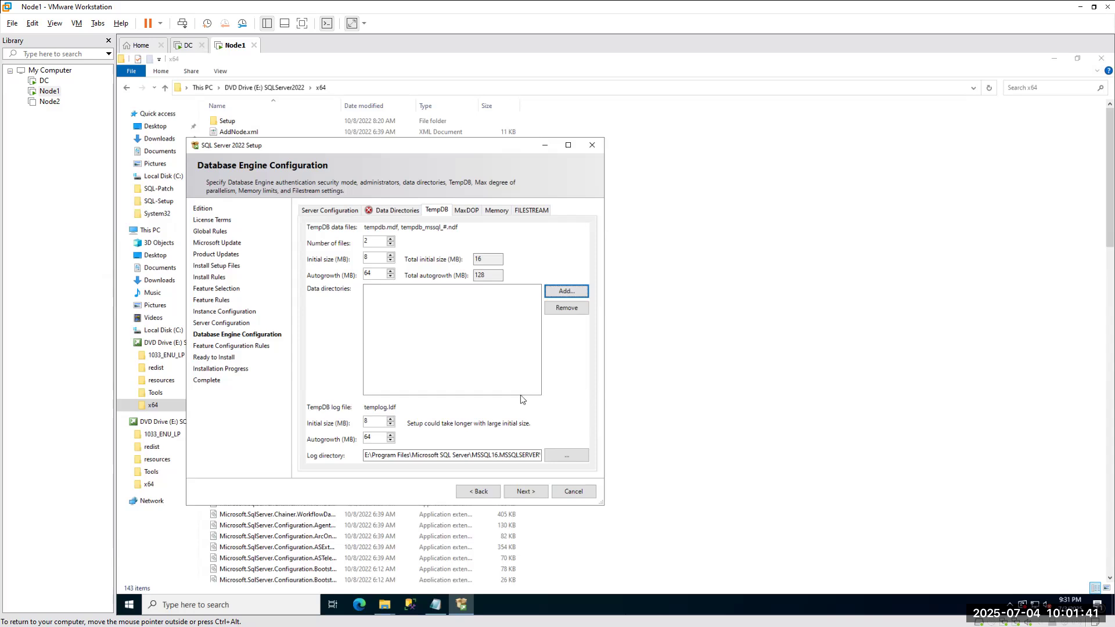
Browse C:\Program Files\Microsoft SQL Server, check Local Disk (C:) in File Explorer, then cancel the picker.
click(570, 292)
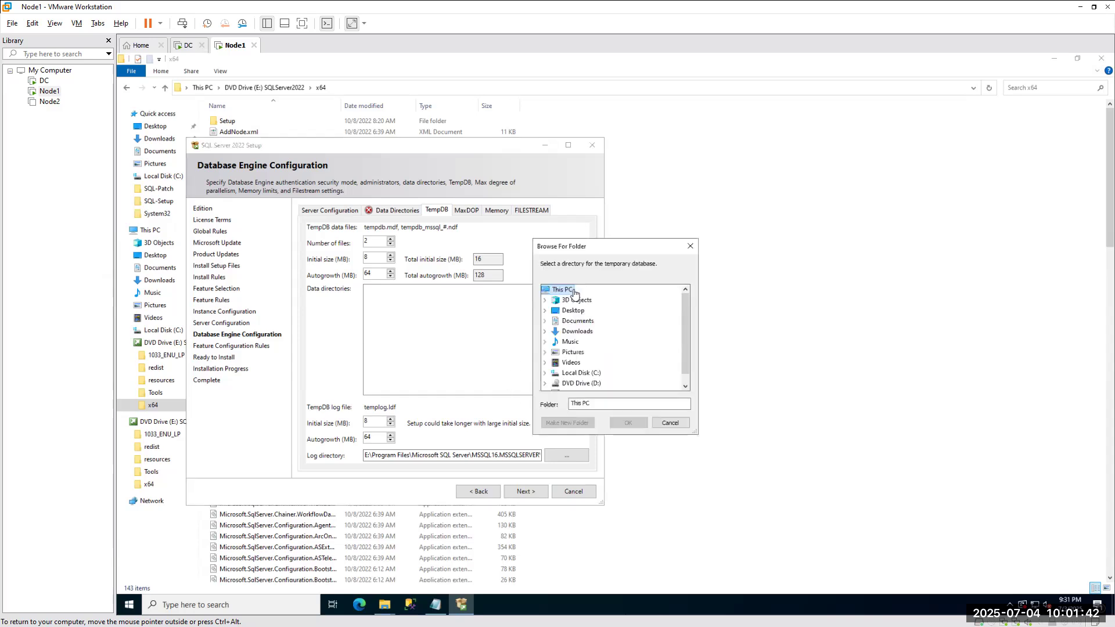
click(545, 373)
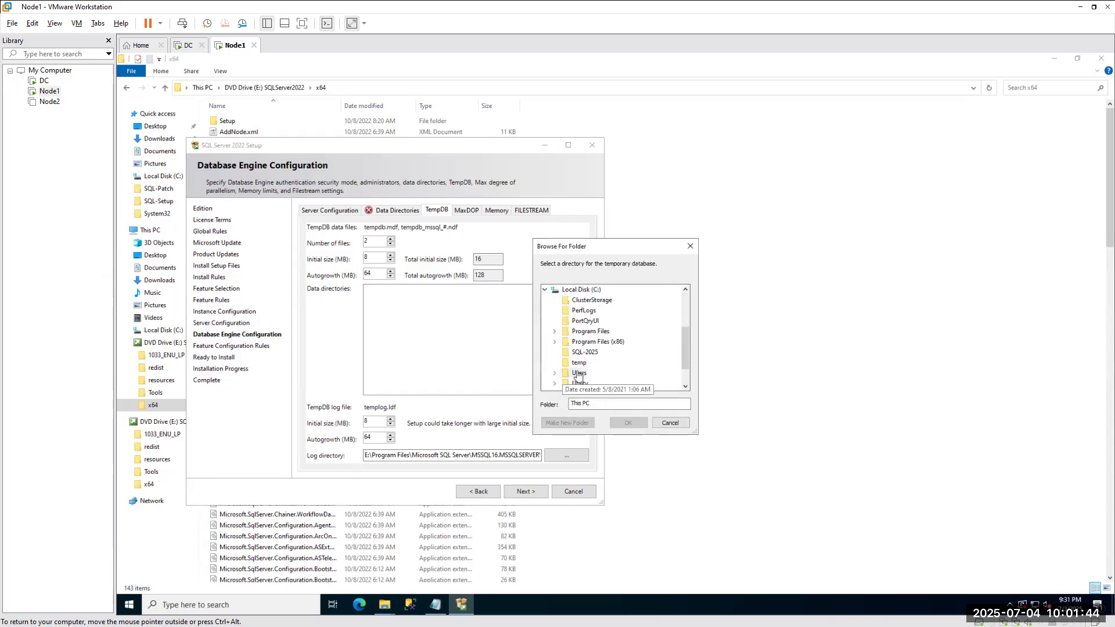
double_click(590, 331)
double_click(589, 332)
scroll(633, 372, down, 2)
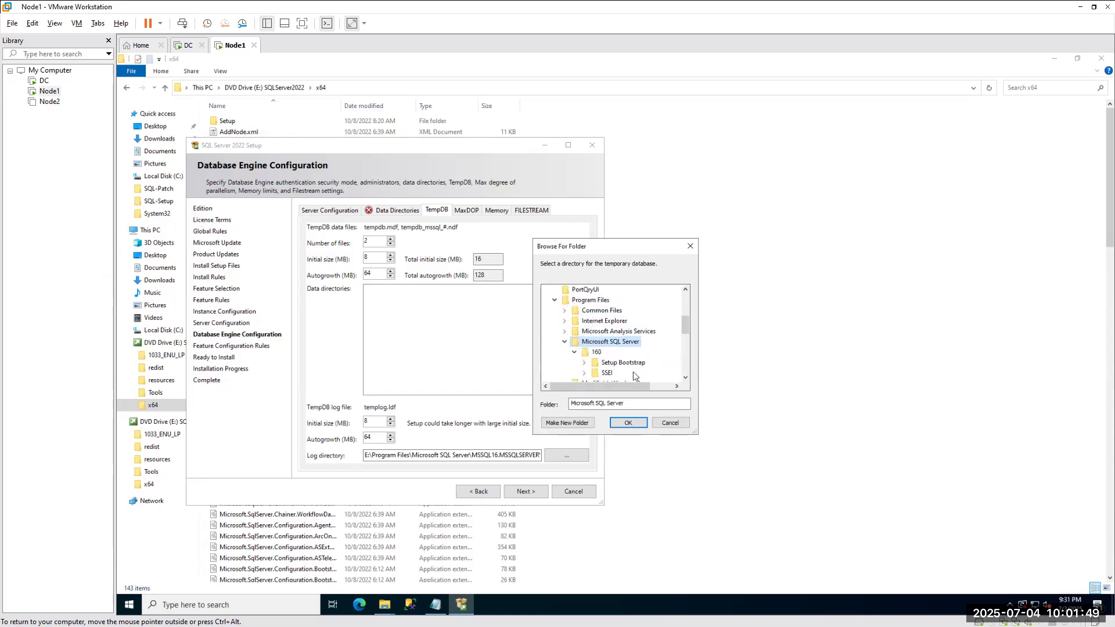
scroll(633, 371, down, 1)
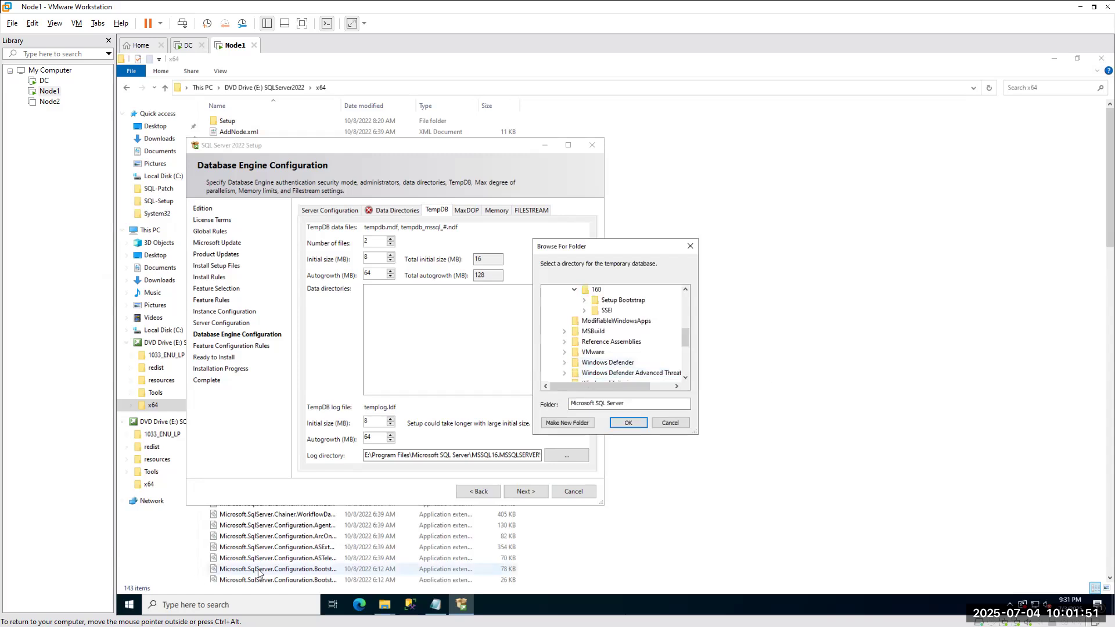
click(384, 605)
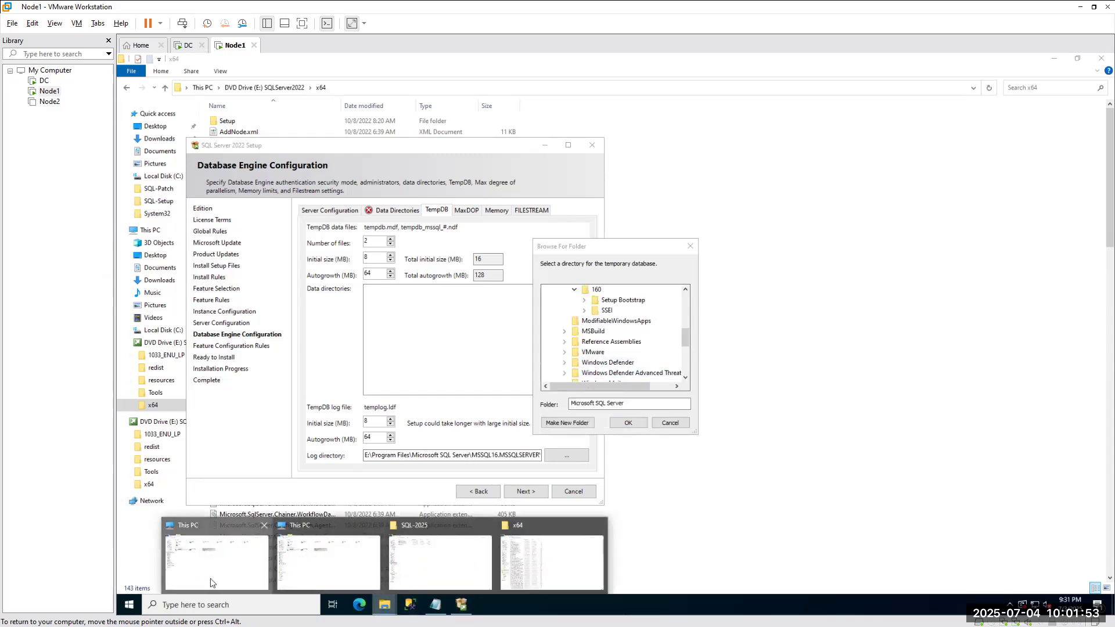
click(291, 555)
double_click(267, 212)
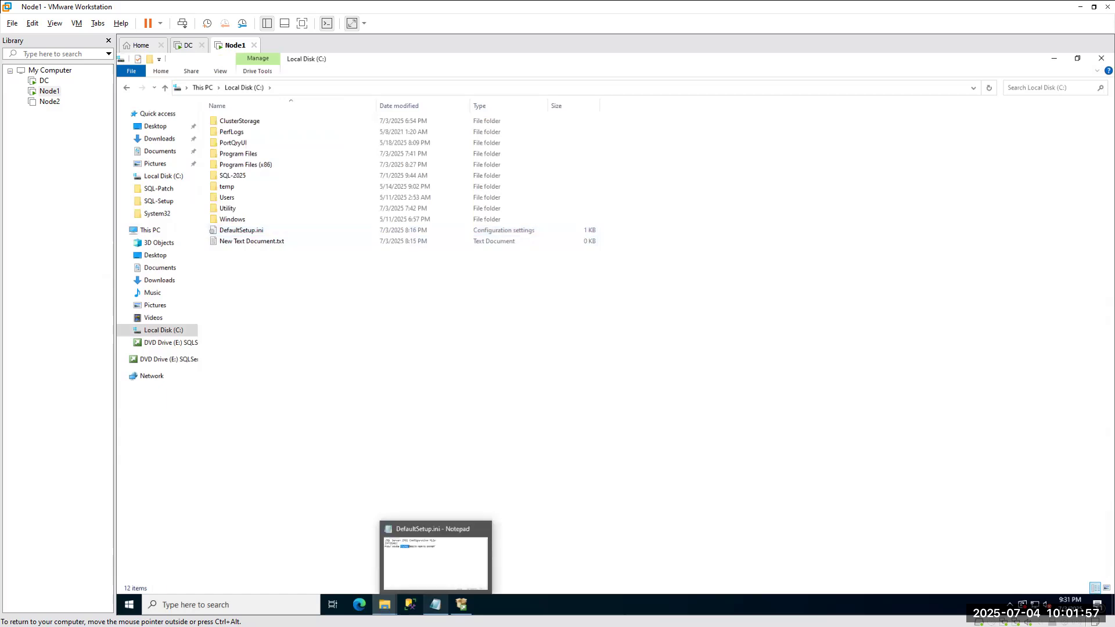
click(461, 605)
click(670, 423)
Copy the log directory path, add it as a TempDB data directory, then remove that E: entry.
click(441, 455)
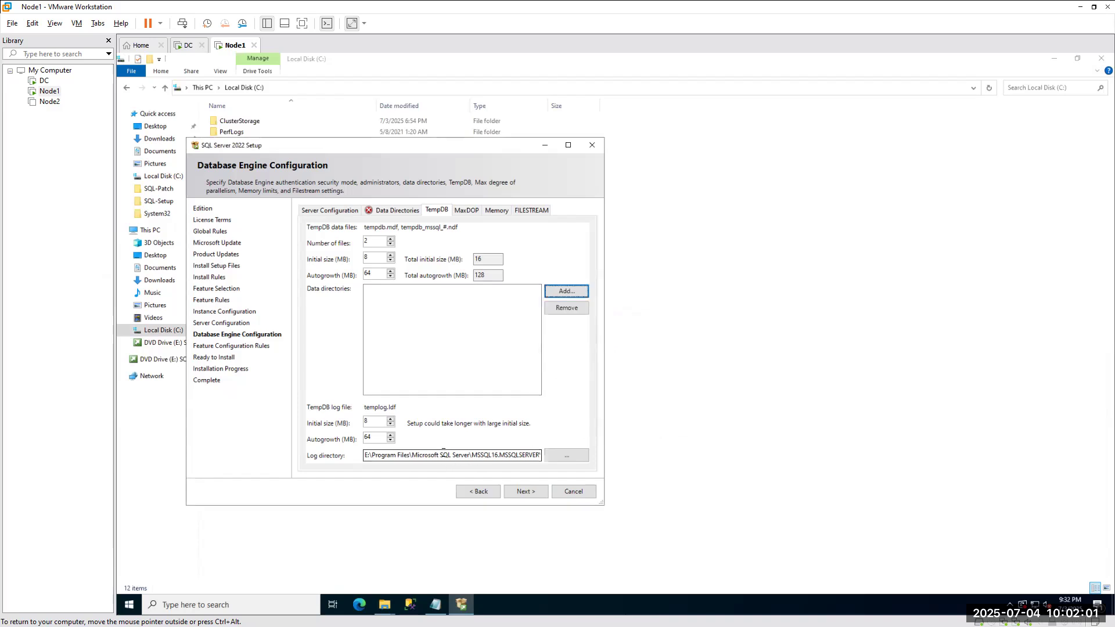
key(ctrl+a)
key(ctrl+c)
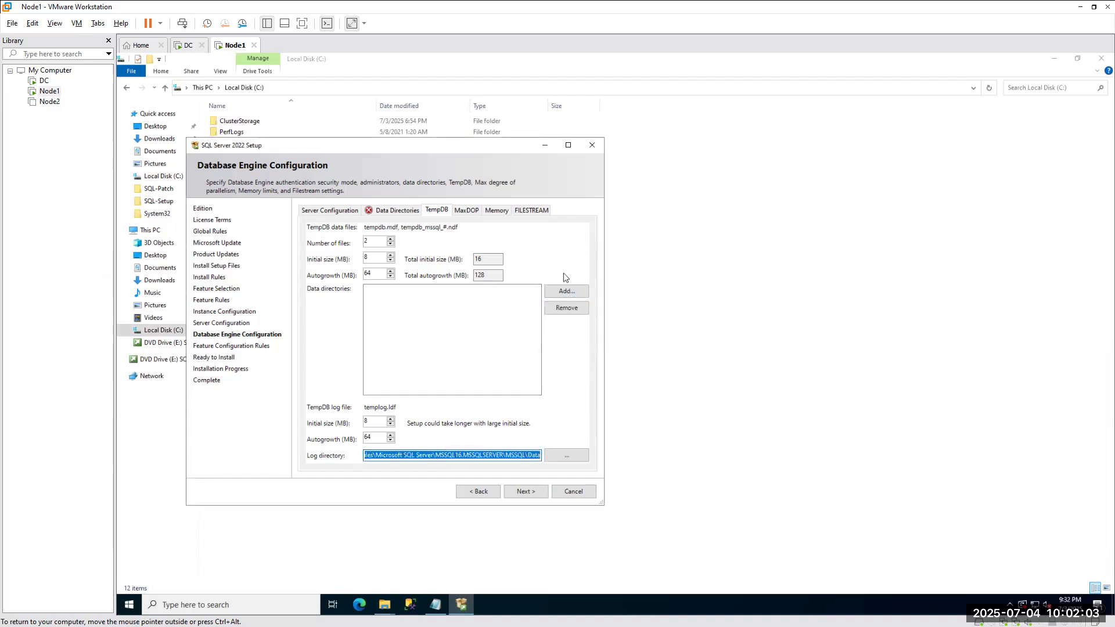
click(566, 290)
key(ctrl+v)
click(628, 423)
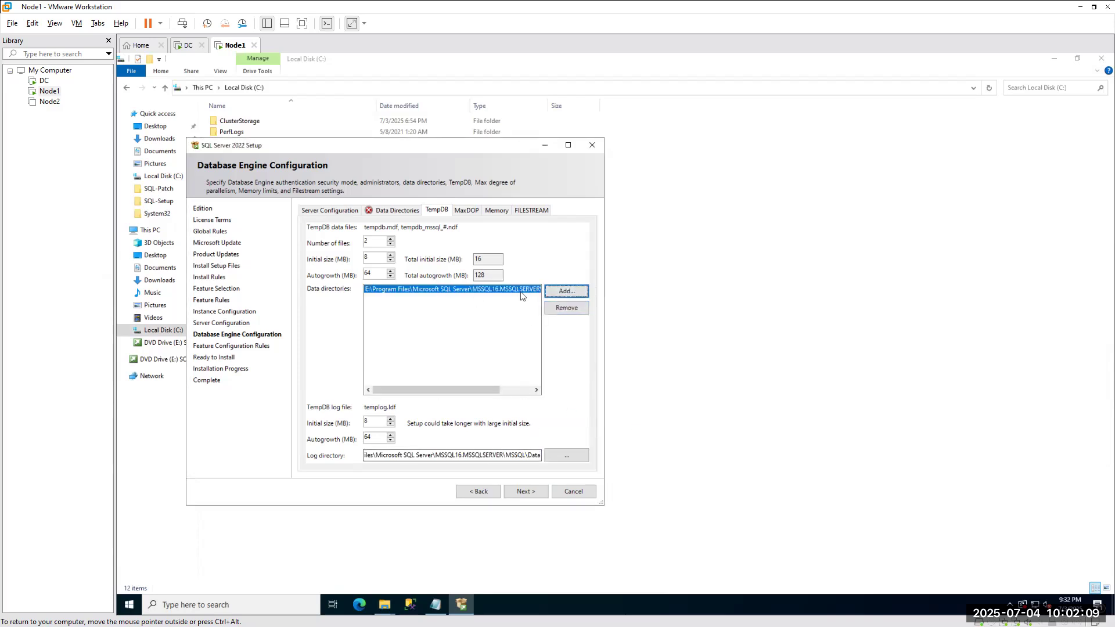
click(560, 307)
Add the TempDB data directory with the pasted path changed to C:\Program Files\Microsoft SQL Server\.
click(560, 290)
key(ctrl+a)
key(ctrl+v)
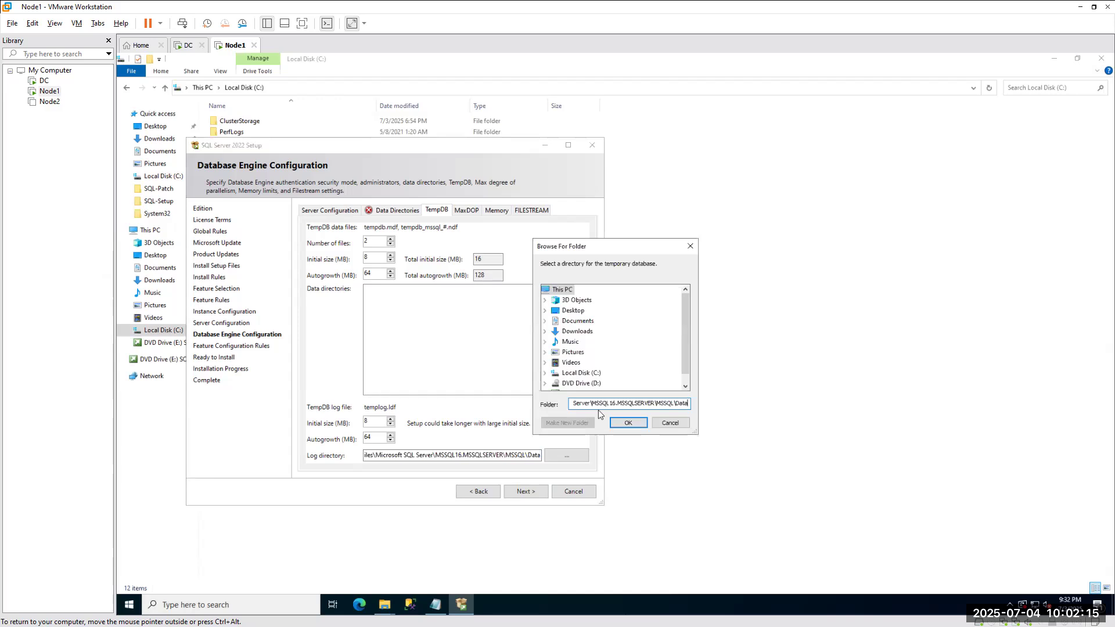
key(Left)
key(Left)
key(Left)
key(Left)
key(Left)
key(Left)
key(Left)
key(Left)
key(Left)
key(Left)
key(Left)
key(Left)
key(Left)
key(Left)
key(Left)
key(Left)
key(Left)
key(Left)
key(Left)
key(Left)
key(Delete)
text(C)
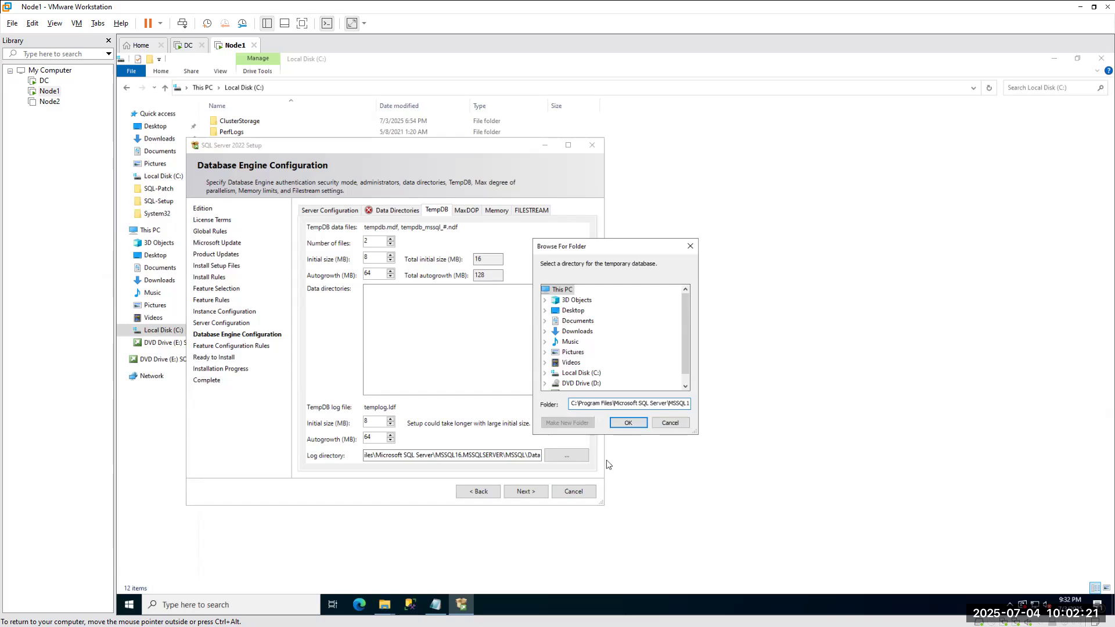
click(620, 424)
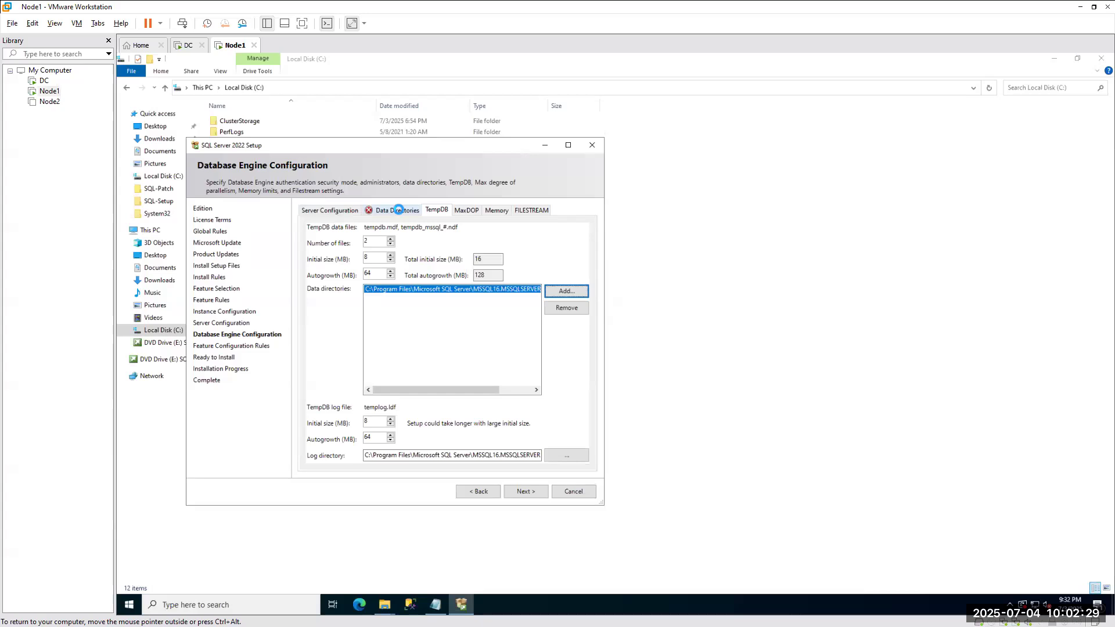
On Data Directories, change the data root and user database directories to the C: drive.
click(398, 211)
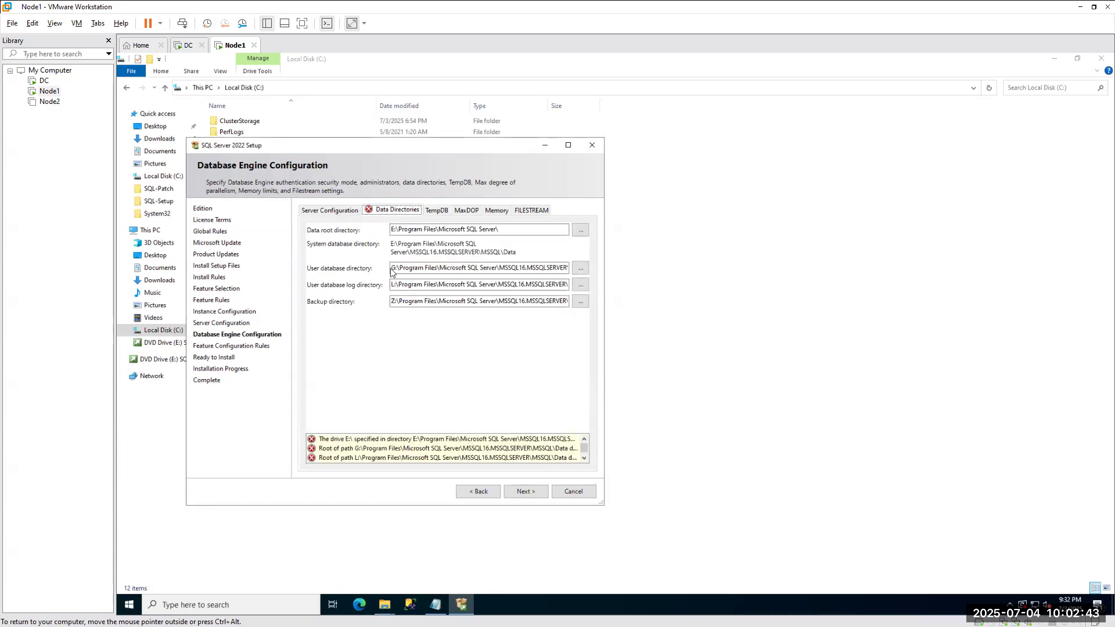
click(394, 232)
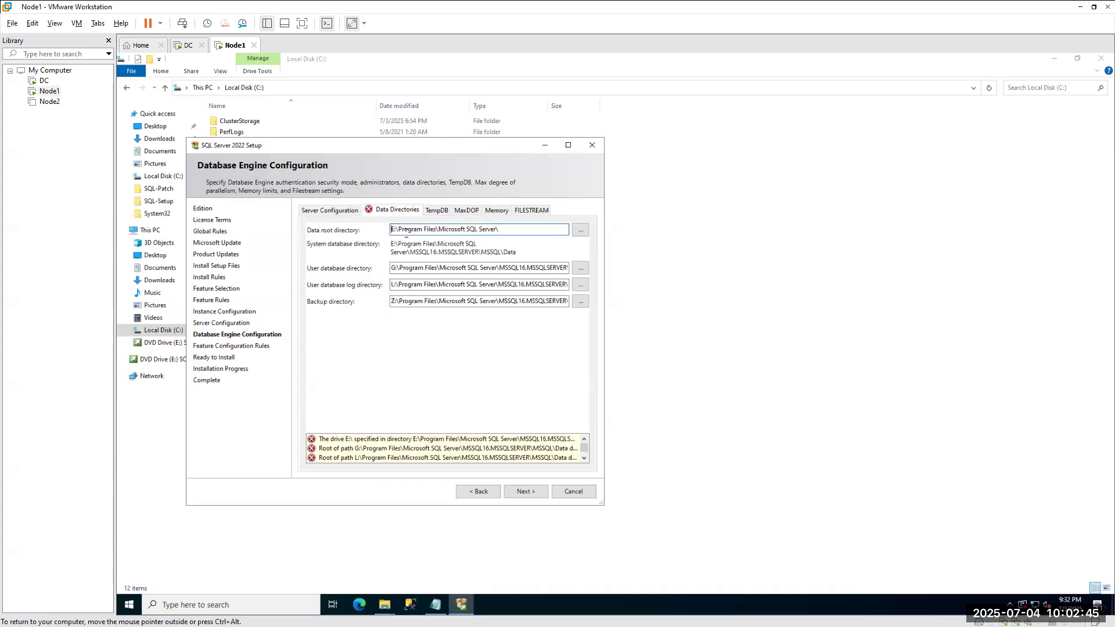
key(BackSpace)
text(C:)
click(394, 268)
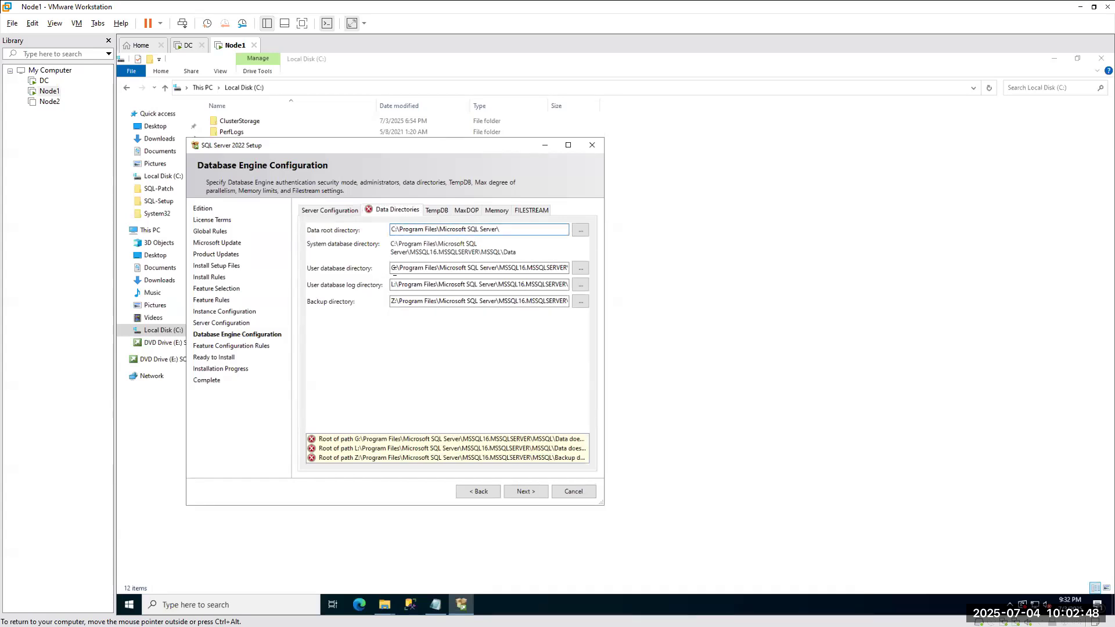
key(BackSpace)
text(C)
Change the user database log directory from L: and backup directory from Z: to C:.
click(398, 284)
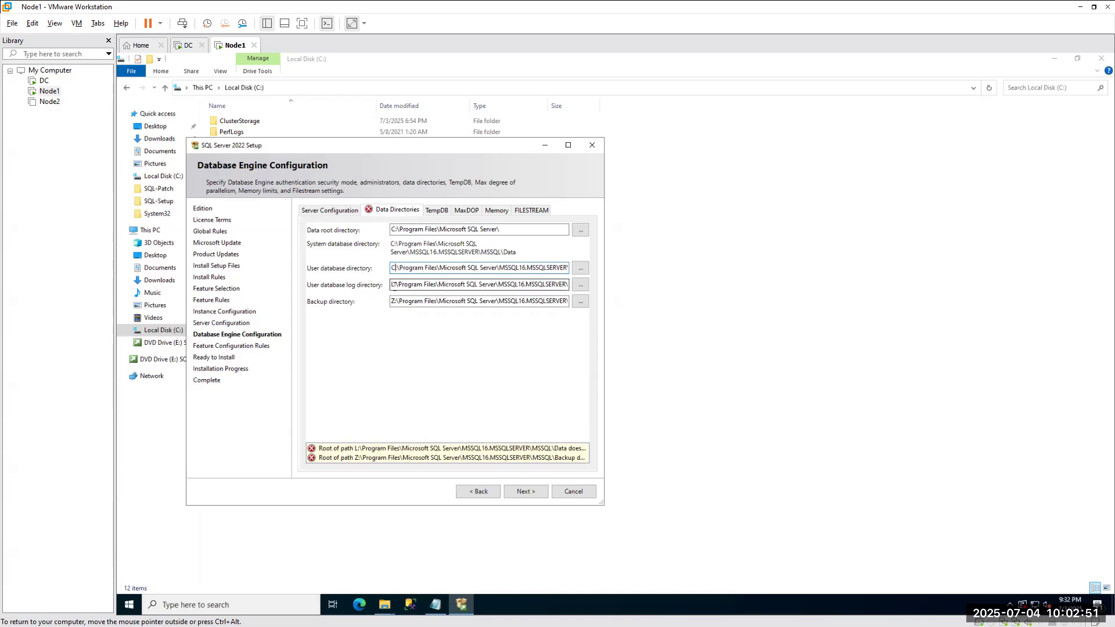
key(BackSpace)
text(C)
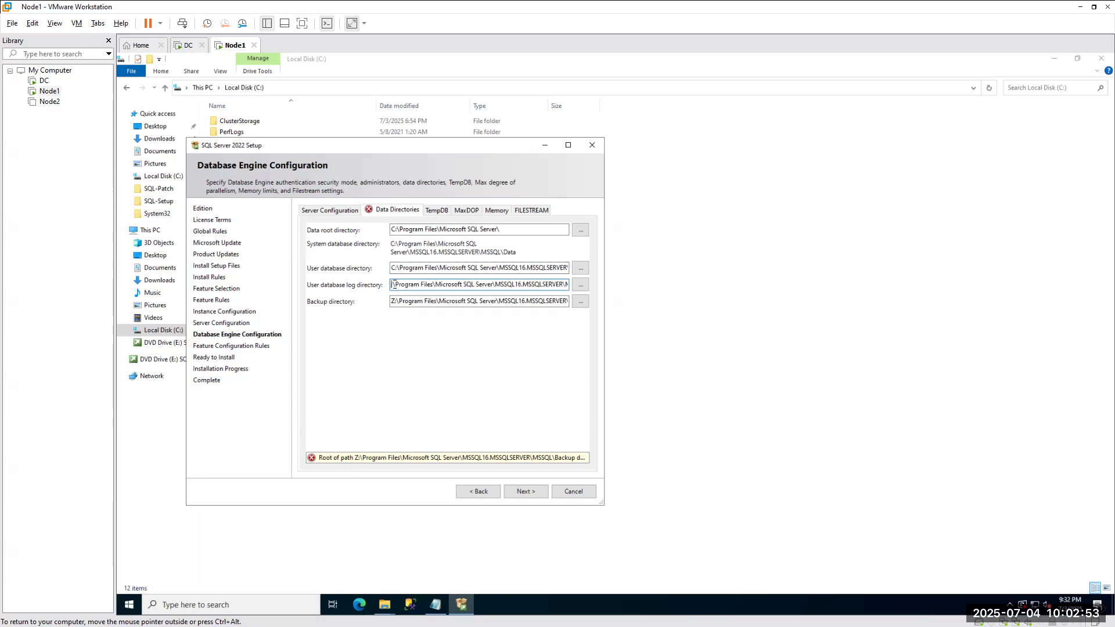
click(393, 301)
key(BackSpace)
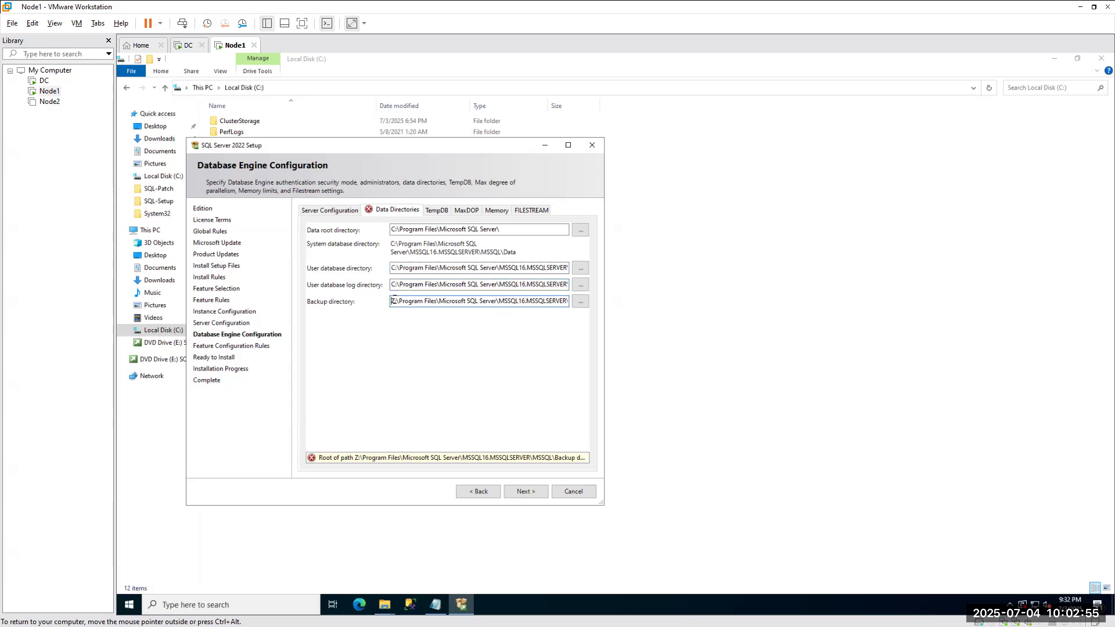
text(C)
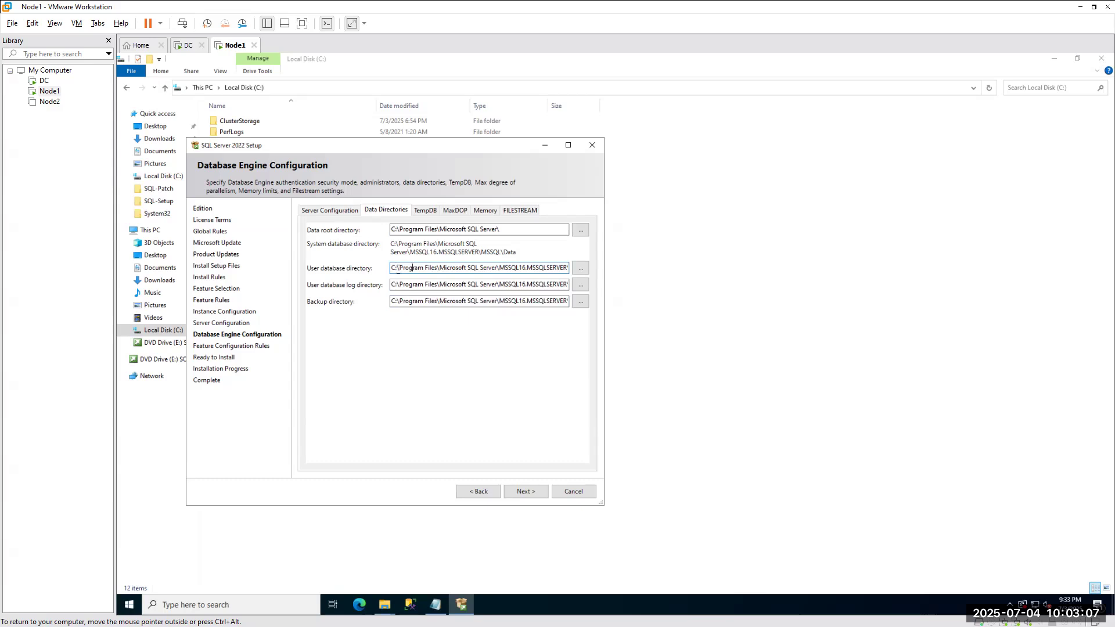
click(423, 212)
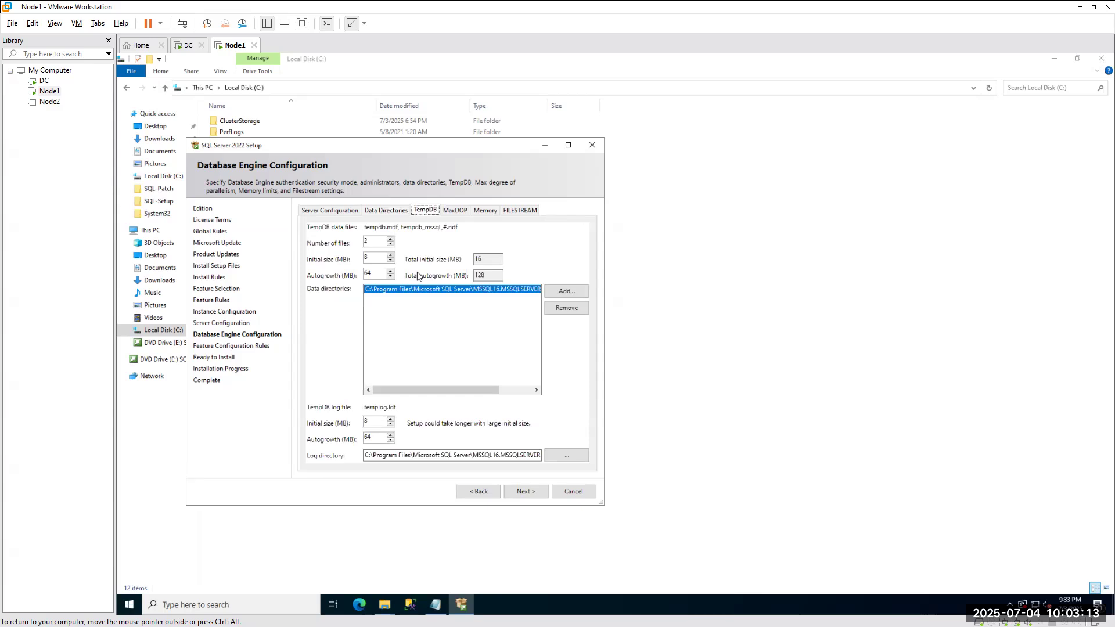
click(382, 211)
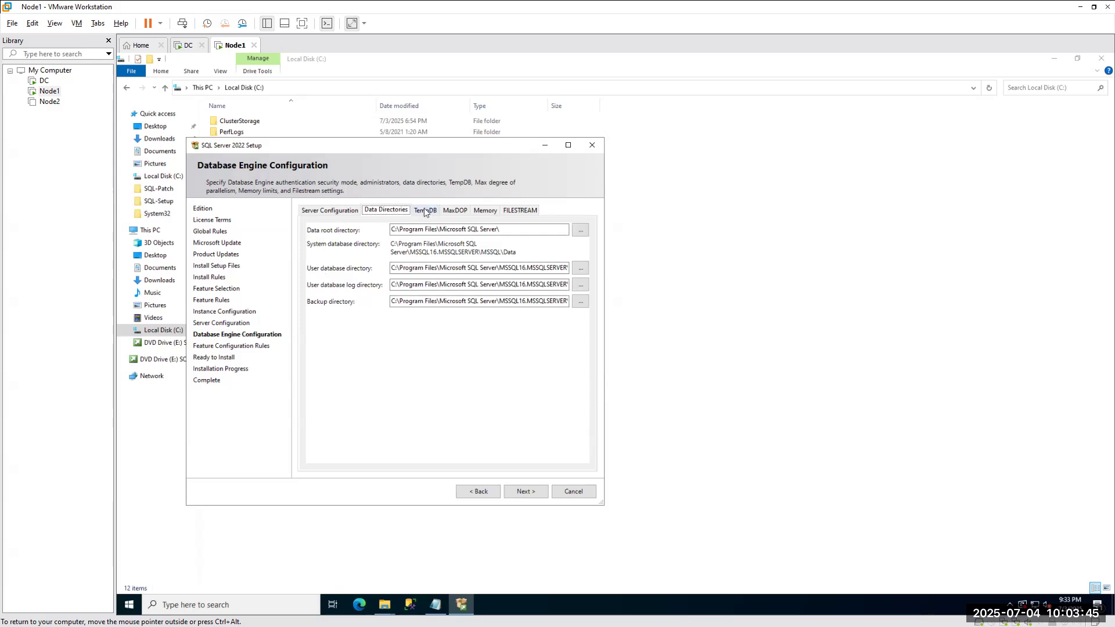
click(457, 211)
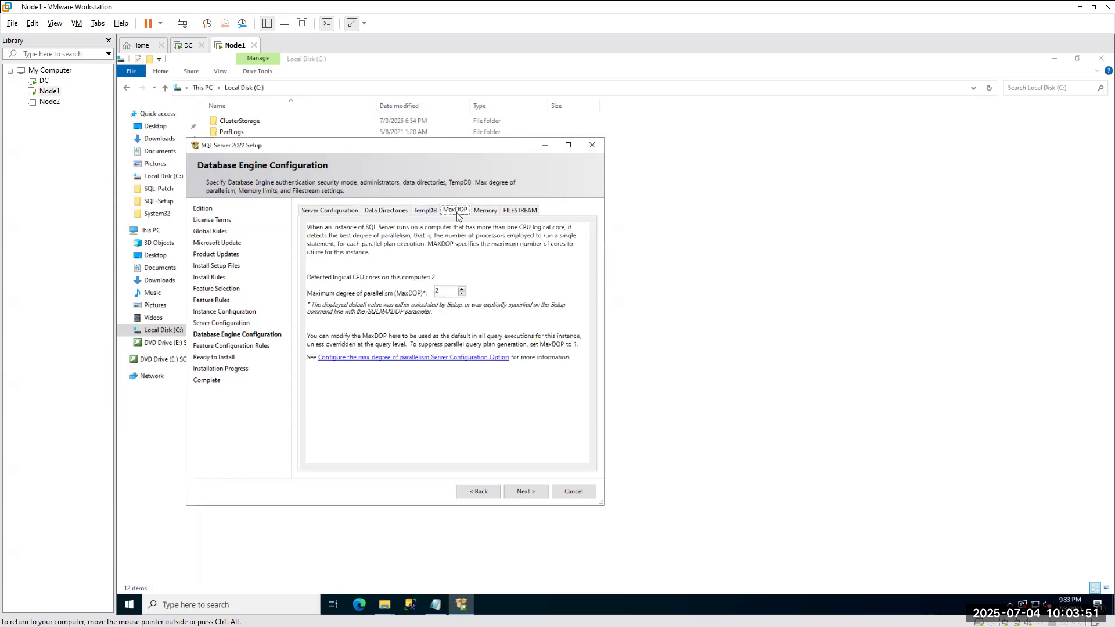
click(493, 211)
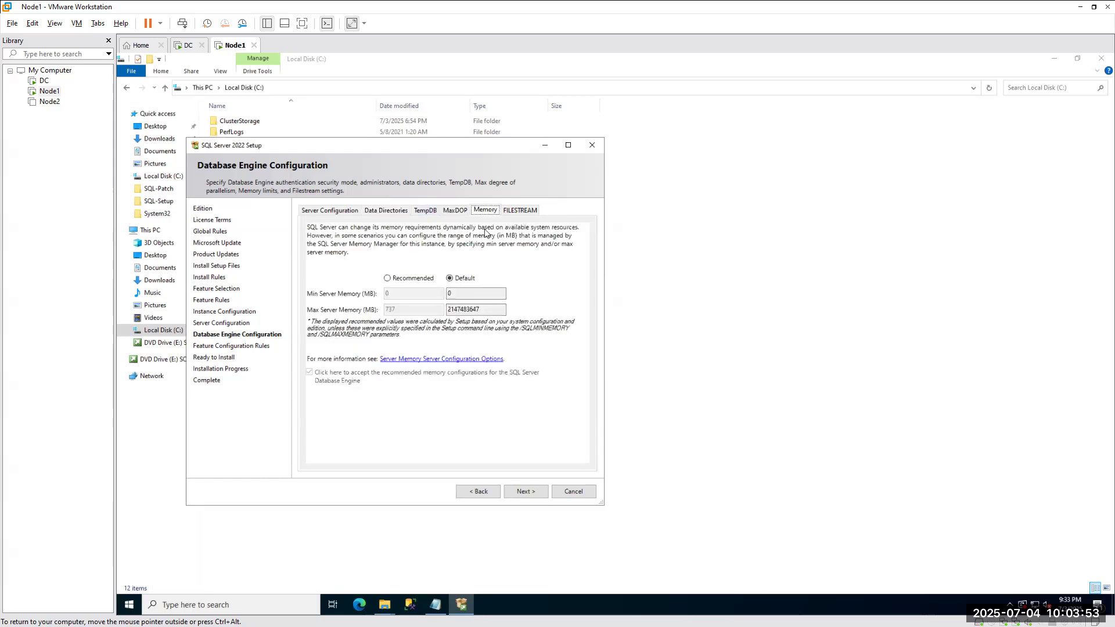
click(518, 209)
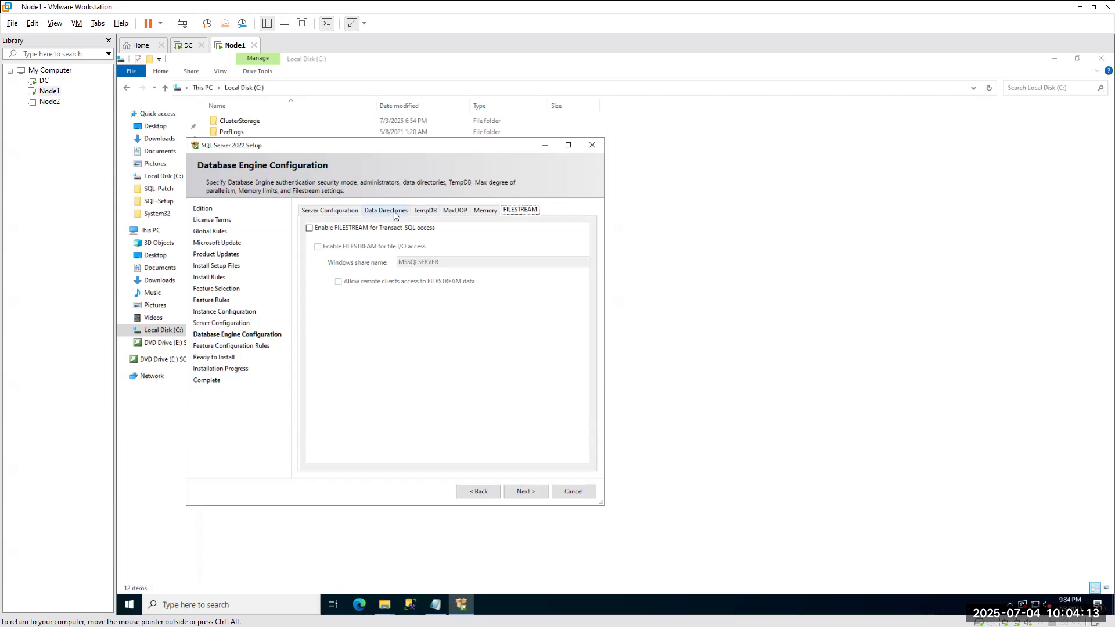
click(375, 210)
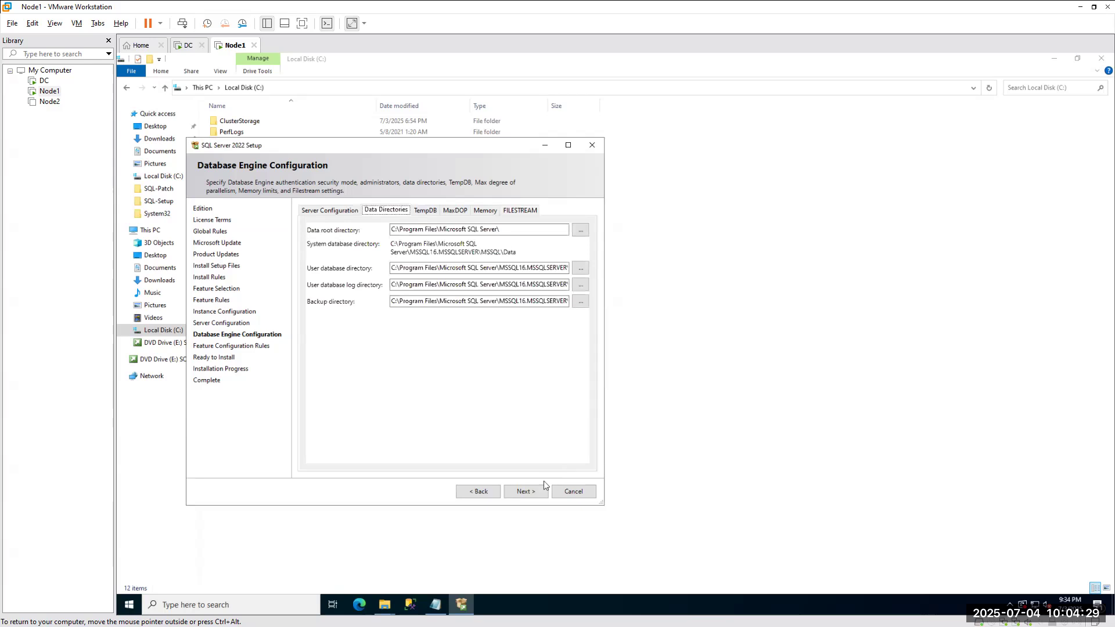
Review the Ready to Install summary, select the configuration file path text, and begin the SQL Server 2022 installation.
click(523, 492)
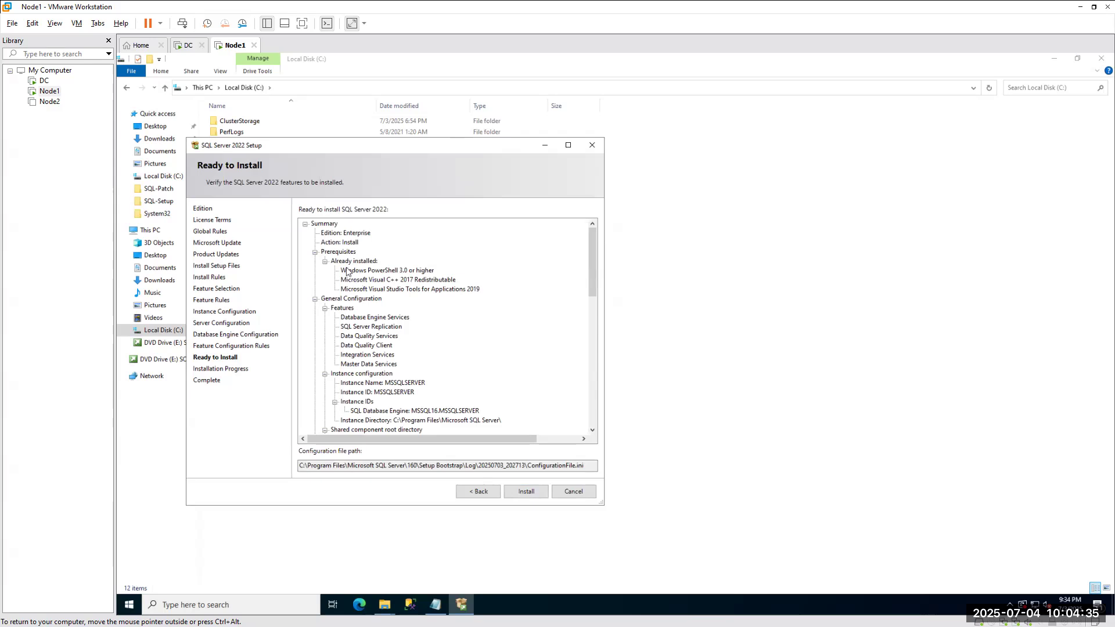
scroll(352, 254, down, 8)
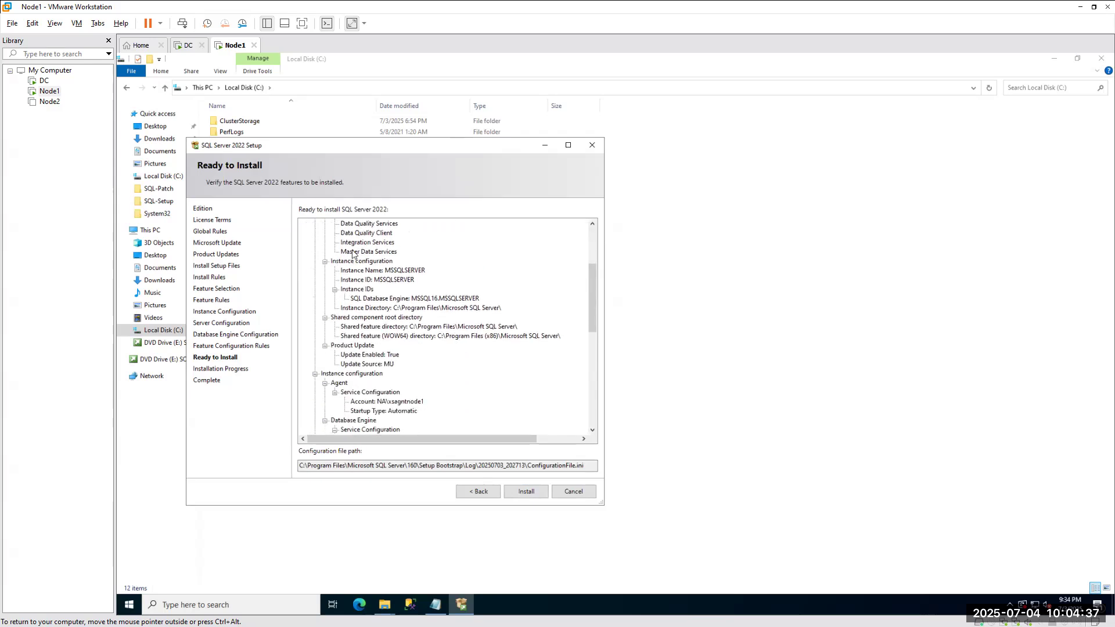
scroll(352, 254, down, 5)
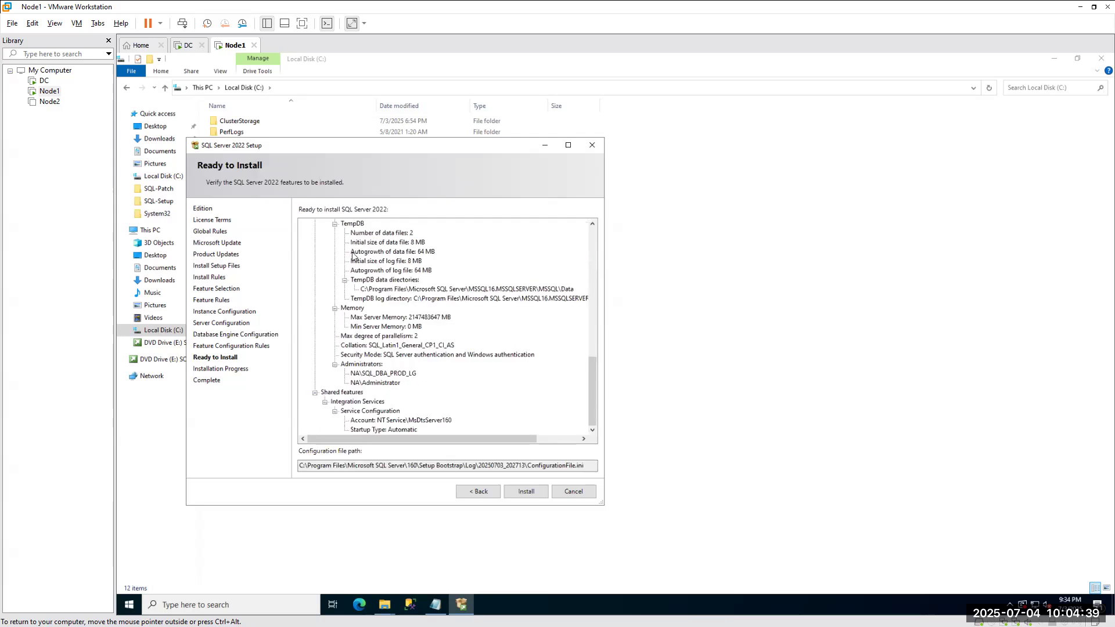
click(302, 465)
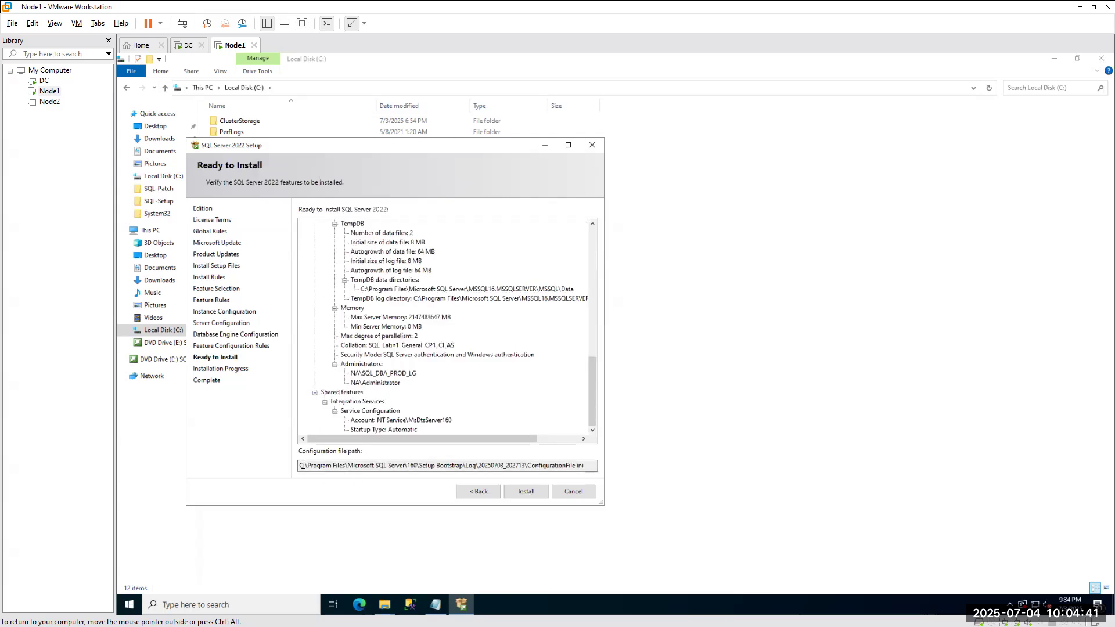
drag(300, 465, 587, 465)
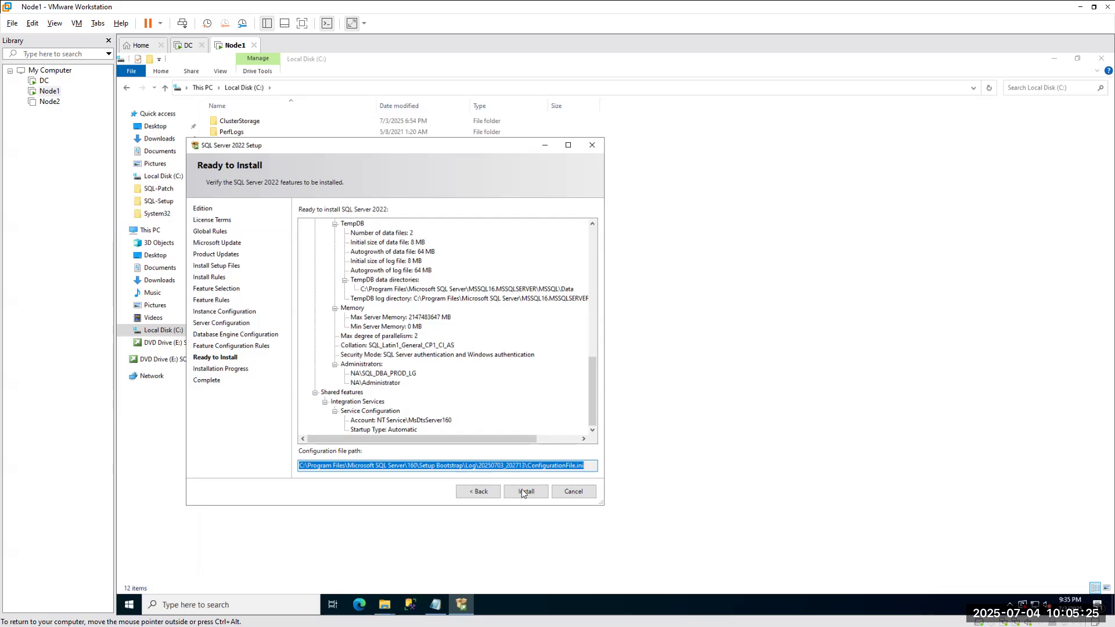
click(525, 489)
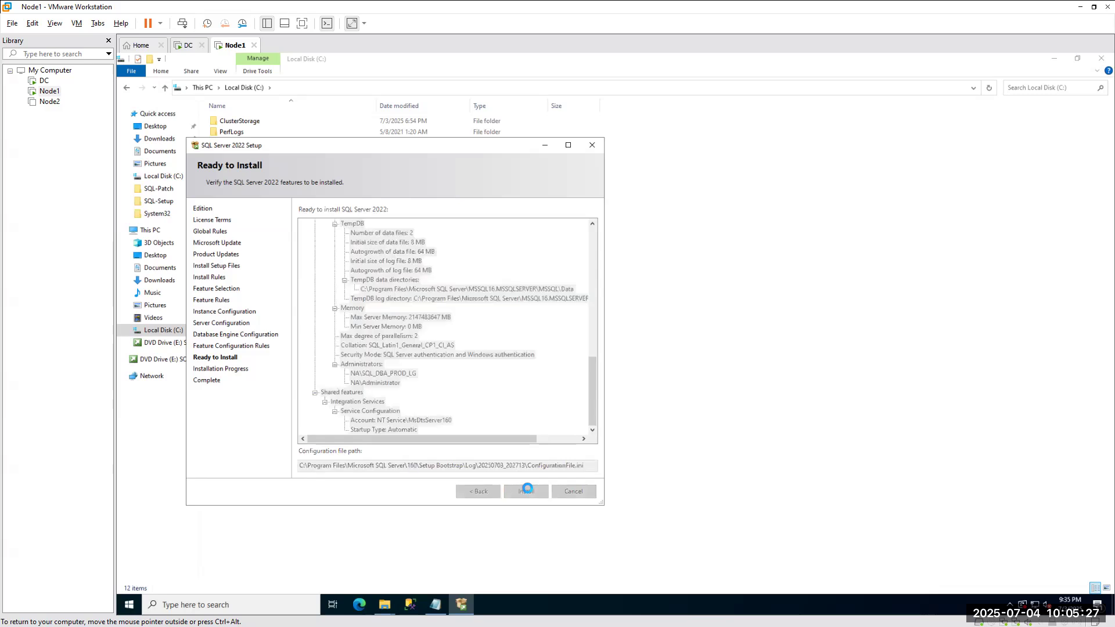